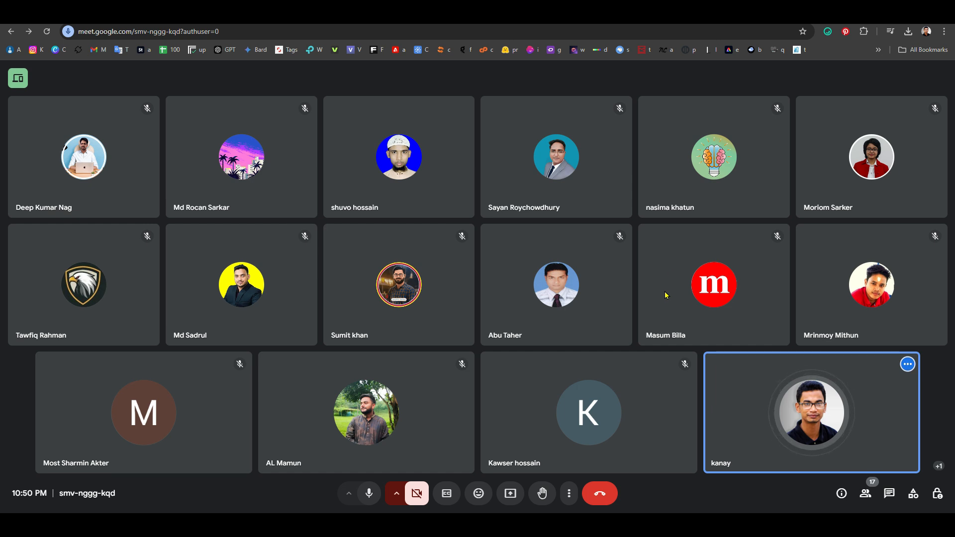
Step: Share the entire screen with the participants of the current meeting
click(509, 493)
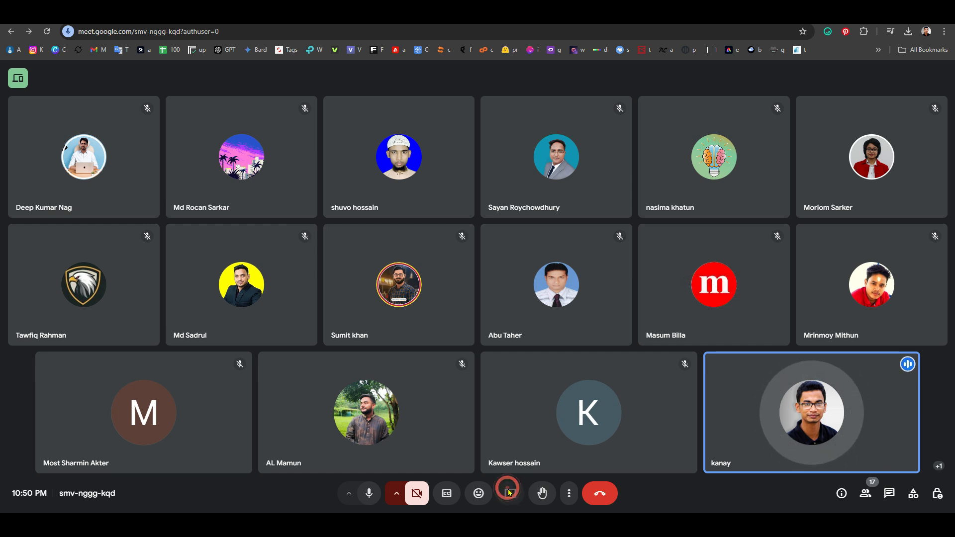
click(560, 88)
click(411, 154)
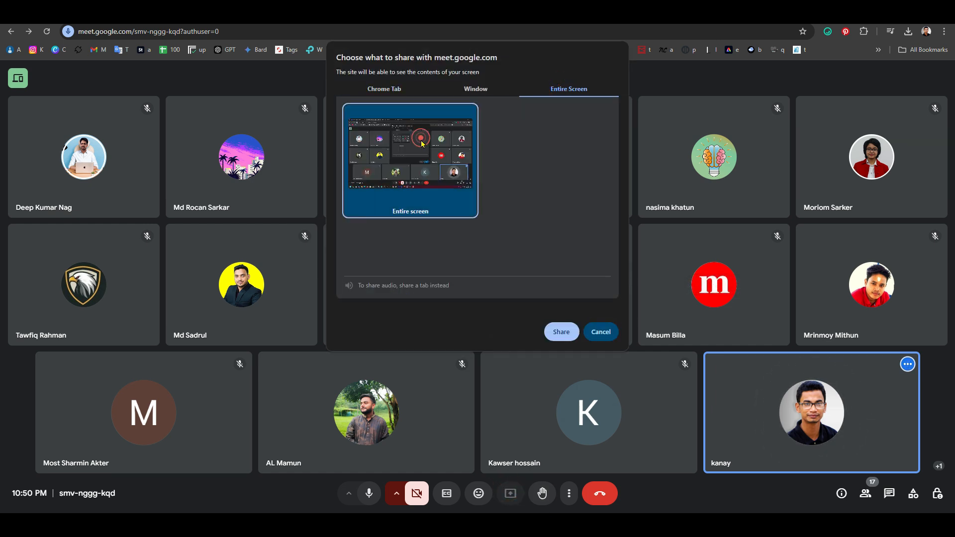
click(557, 329)
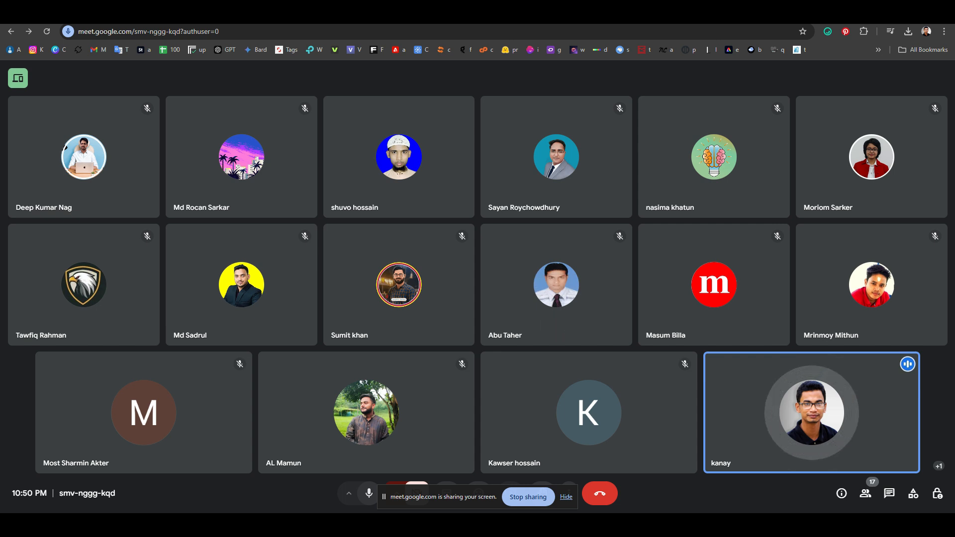
Step: Open fiverr.com in a new browser tab
click(392, 15)
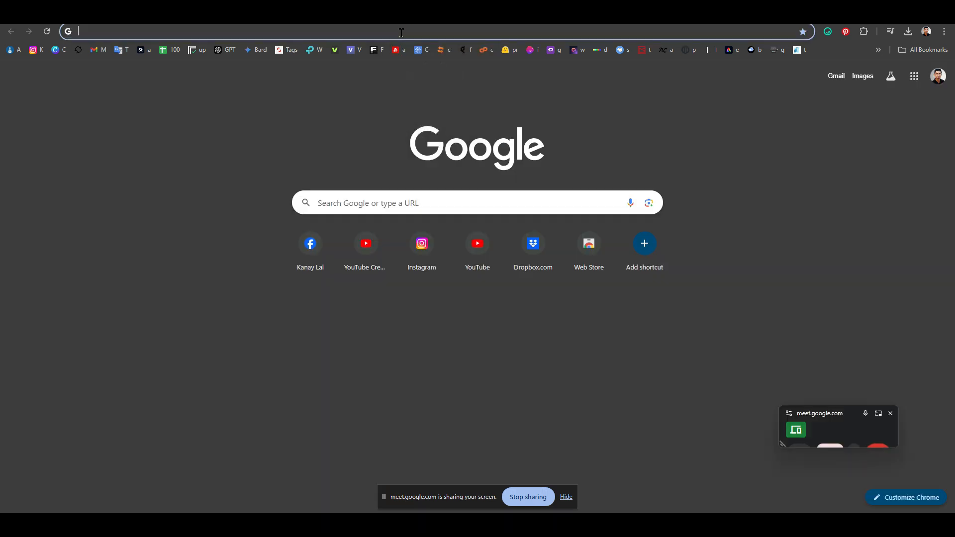
text(five)
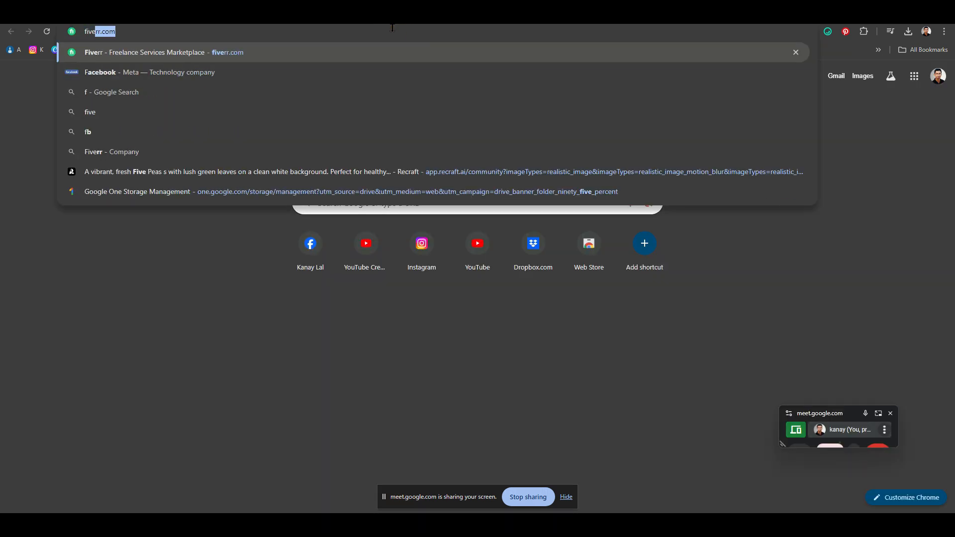
key(Return)
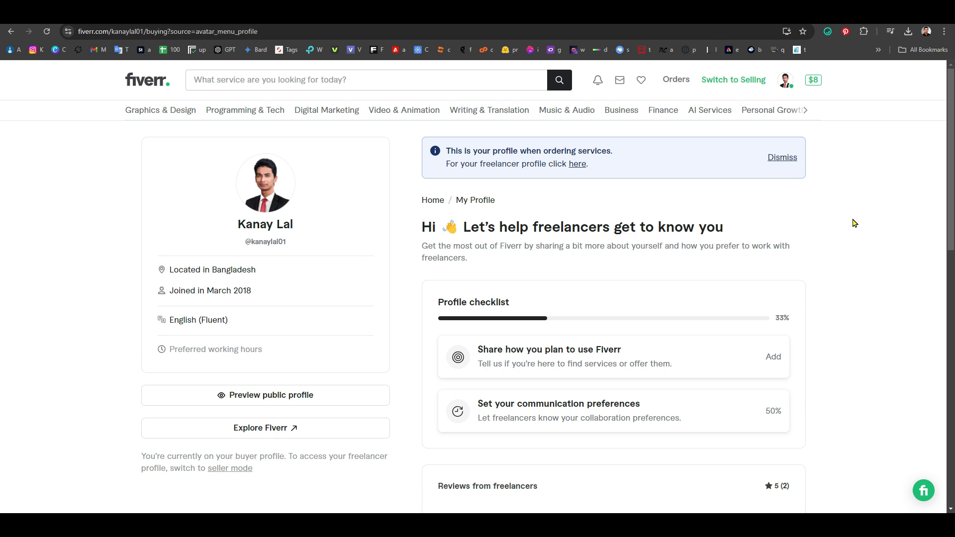
Step: Set the planned use of Fiverr to Selling freelance services from the profile checklist and proceed to start selling
scroll(669, 152, down, 2)
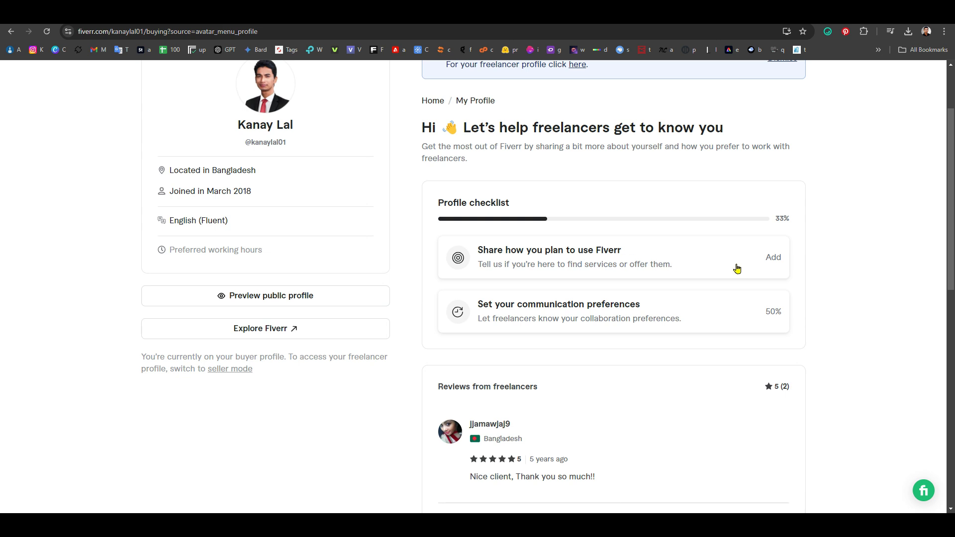
click(773, 258)
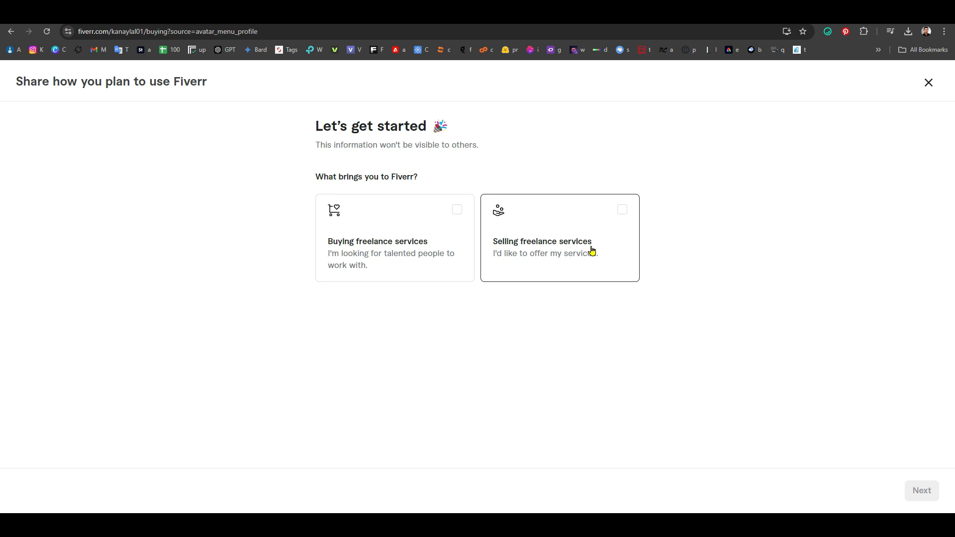
click(617, 210)
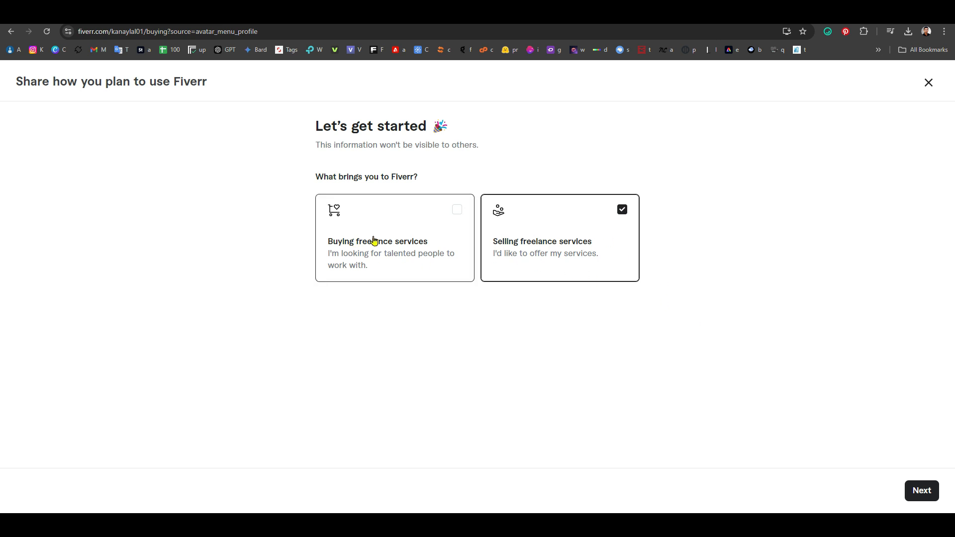
click(921, 492)
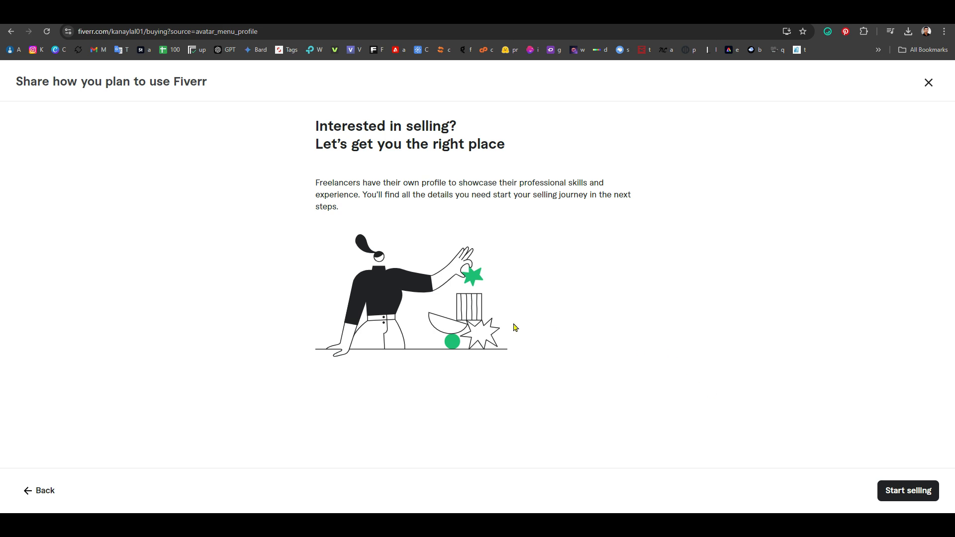
click(917, 495)
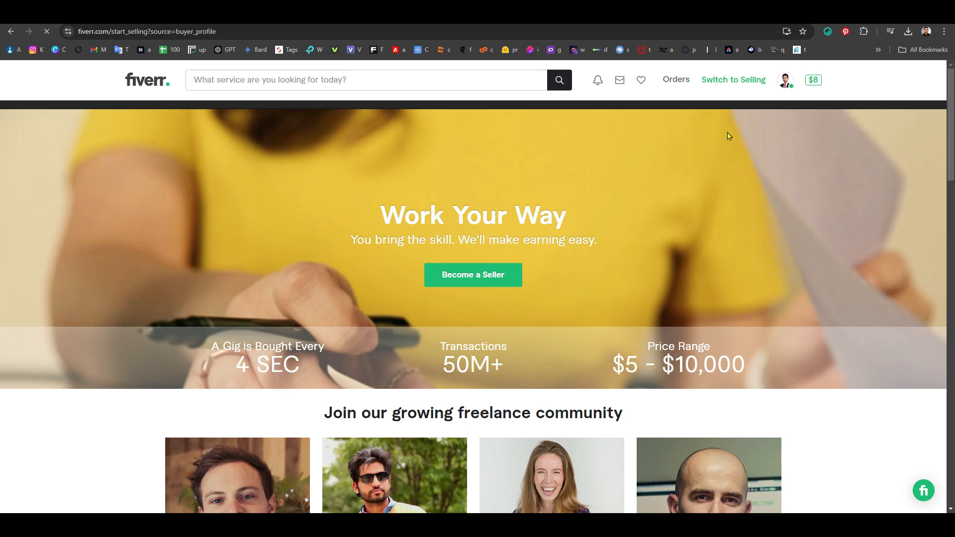
Step: Start the Become a Seller onboarding and continue past its breakdown of steps
scroll(557, 241, down, 5)
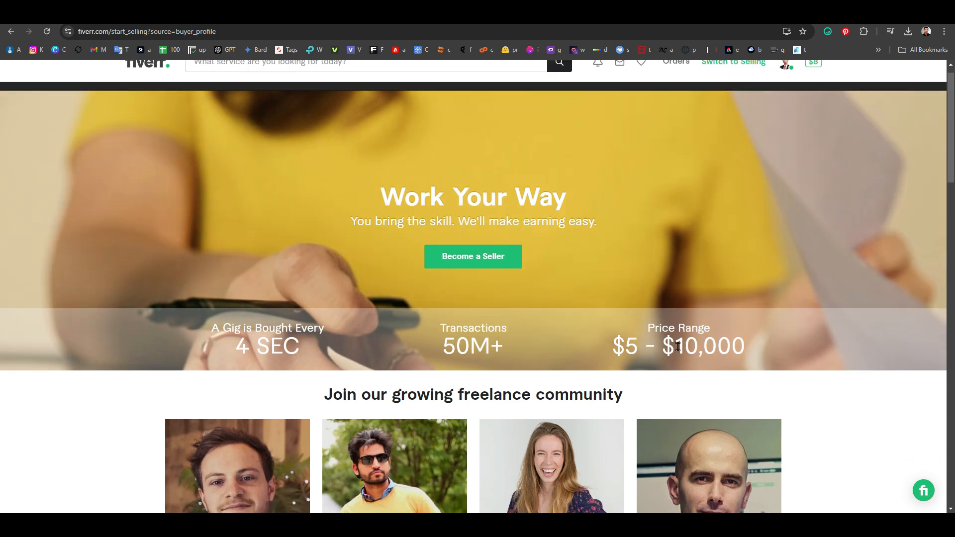
scroll(580, 348, up, 5)
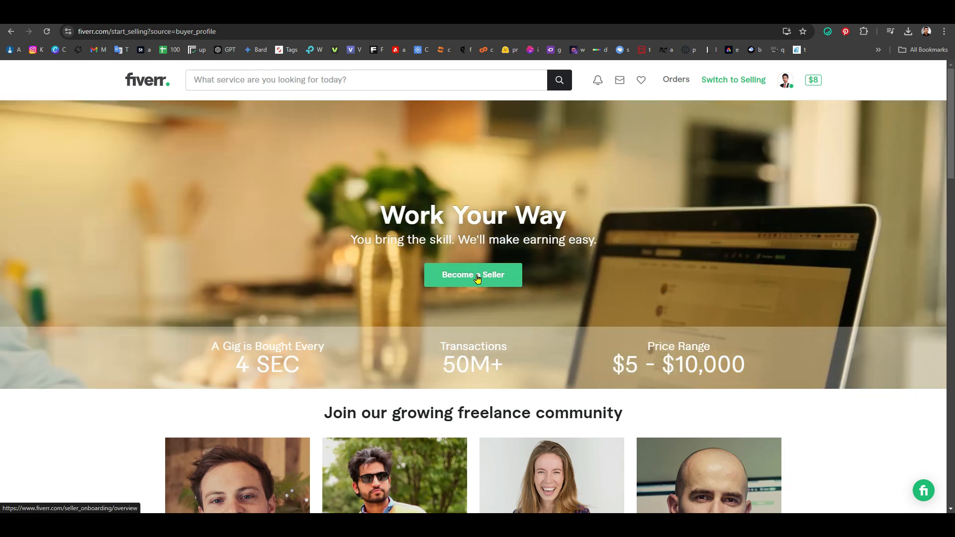
click(477, 278)
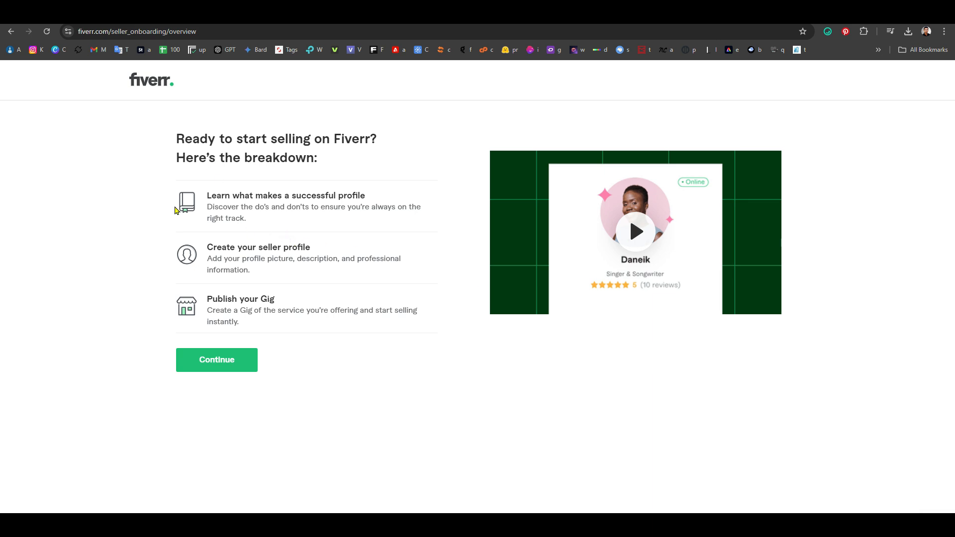
click(214, 359)
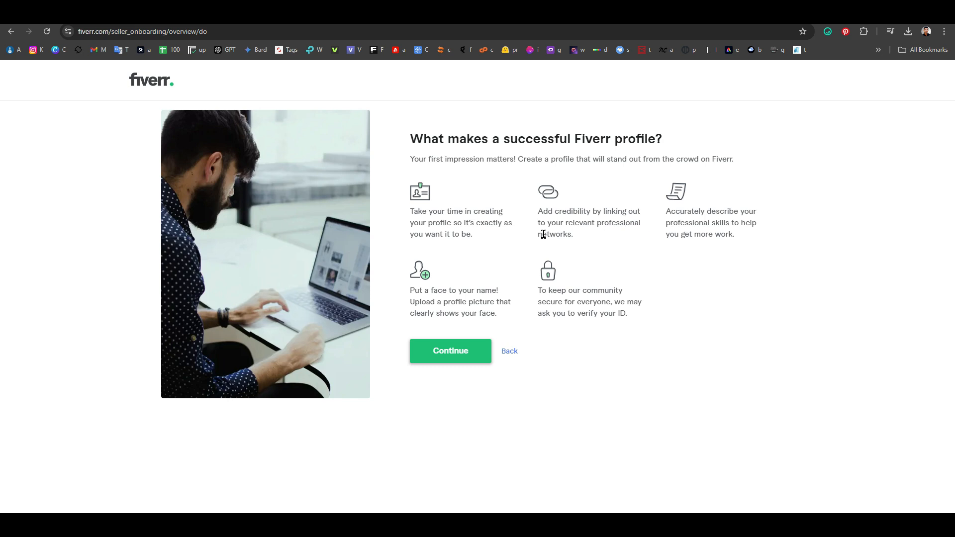
Step: Go through the successful profile tips and the list of things to avoid, continuing to the Personal Info form
triple_click(576, 233)
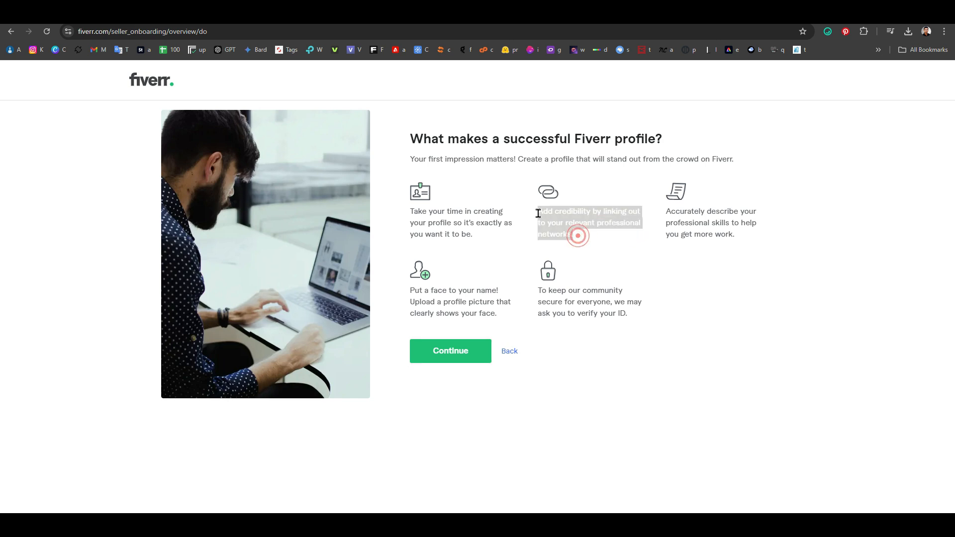
click(611, 243)
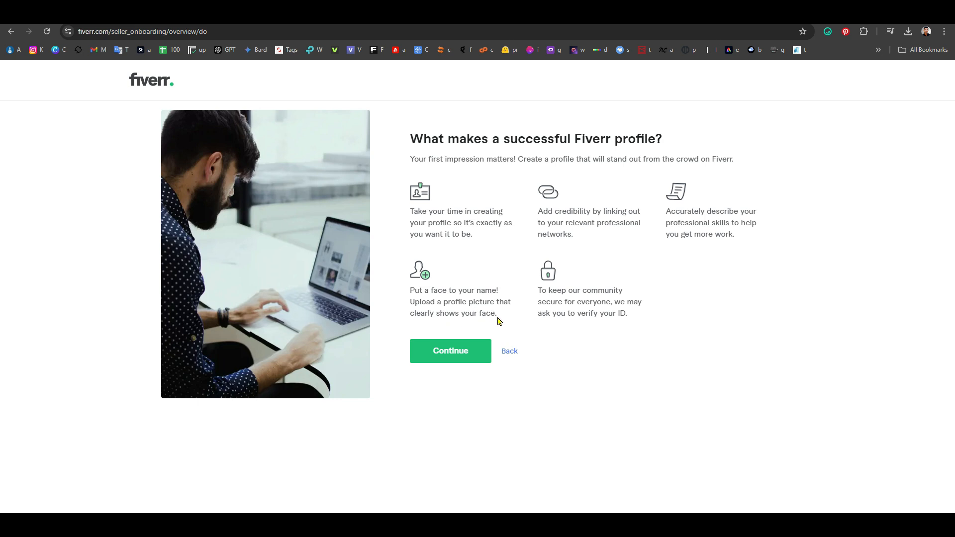
mouse_move(497, 317)
mouse_down()
mouse_move(420, 292)
mouse_move(504, 319)
mouse_up()
drag(537, 295, 639, 324)
click(683, 321)
click(460, 359)
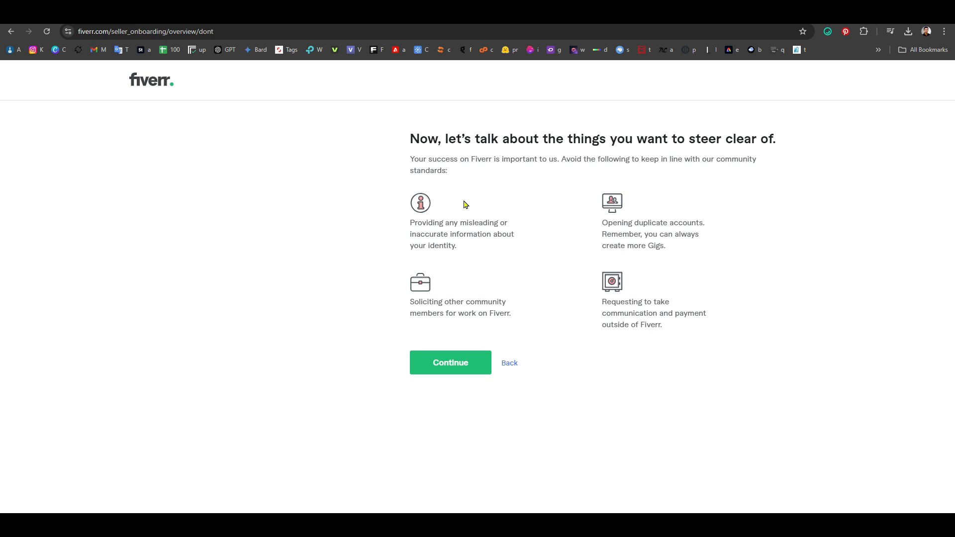
click(446, 369)
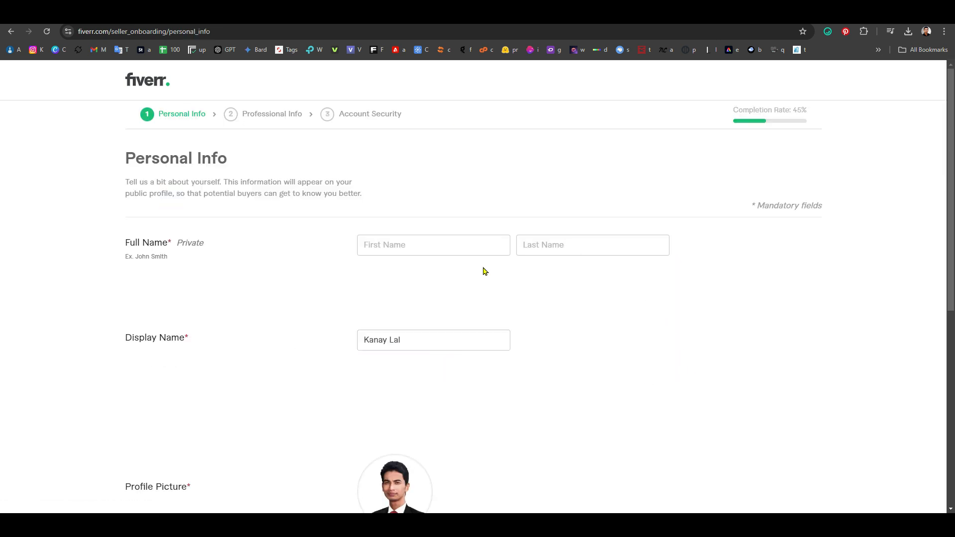
Step: Fill in the account holder's first and last name from the saved autofill entry and check the display name field
click(432, 239)
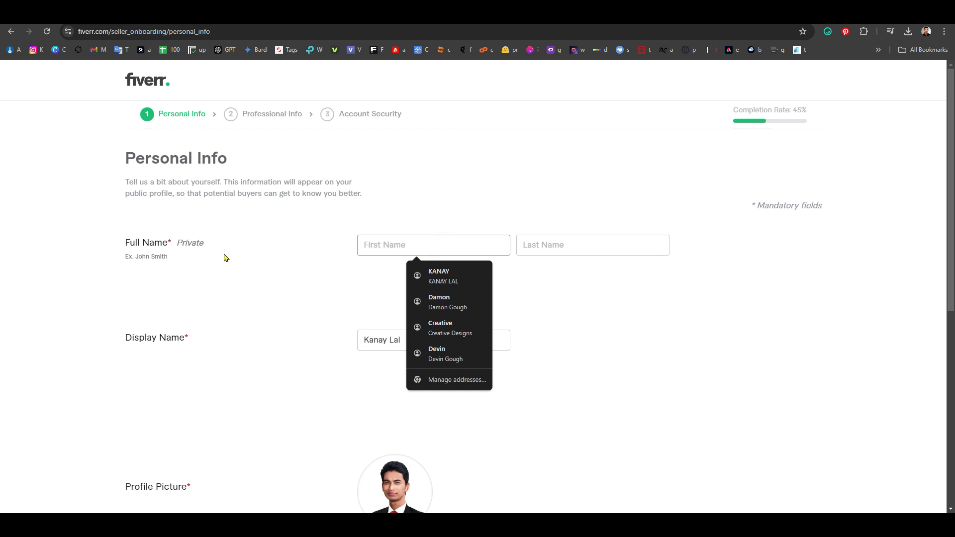
click(453, 276)
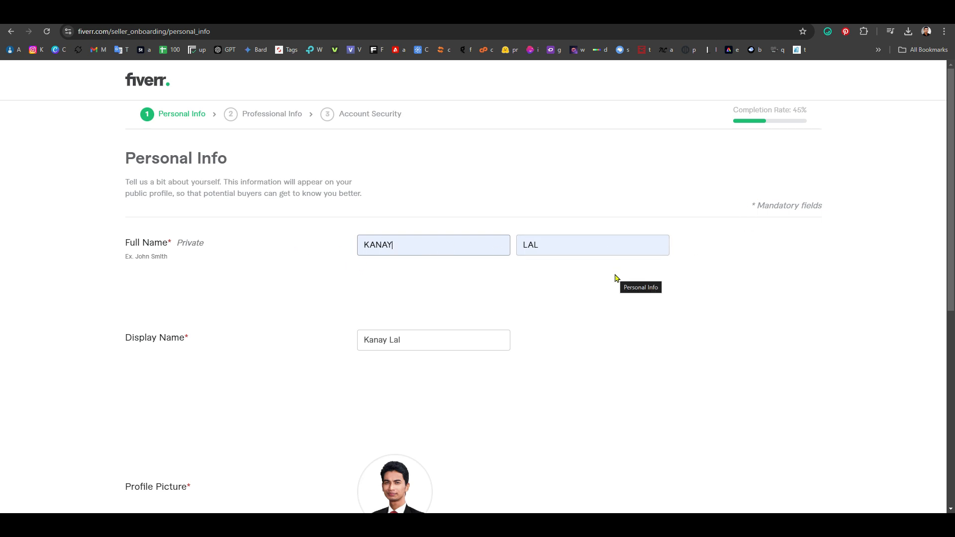
scroll(622, 278, down, 2)
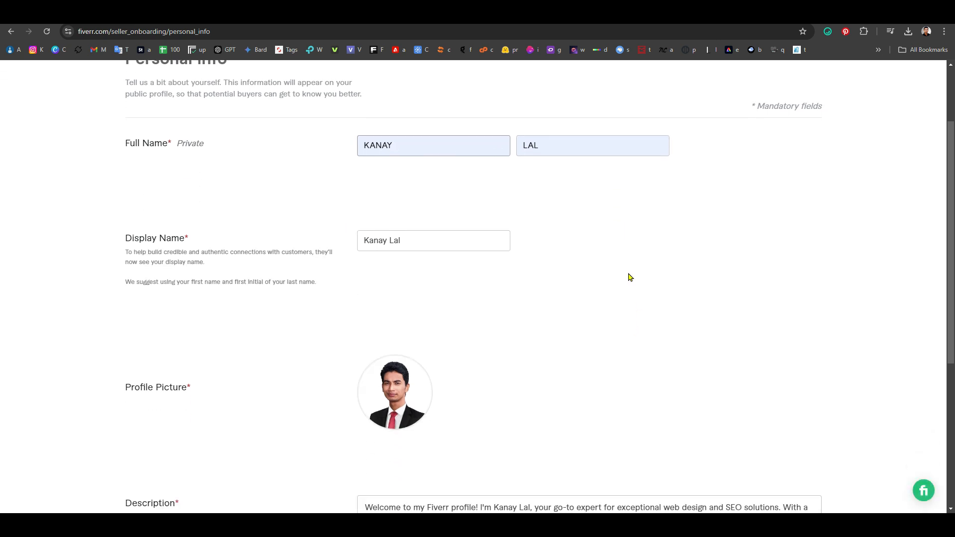
click(442, 238)
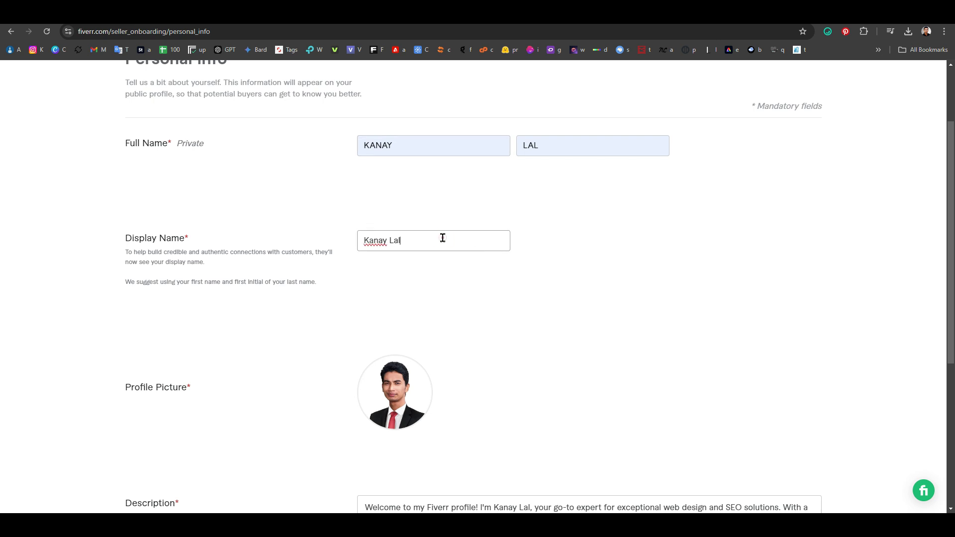
Step: Examine the profile picture and the wording of the existing description, including its web design and SEO sentence
scroll(707, 280, down, 3)
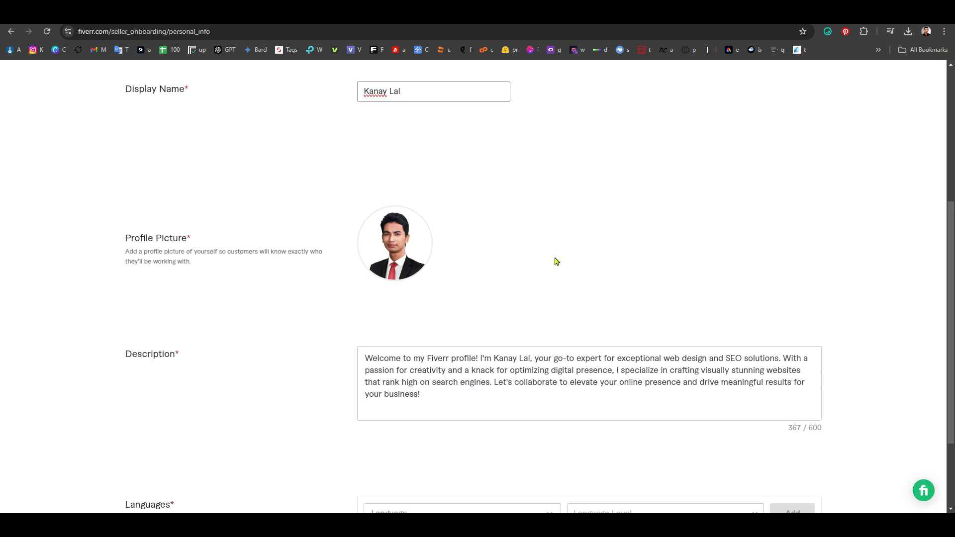
scroll(560, 256, down, 1)
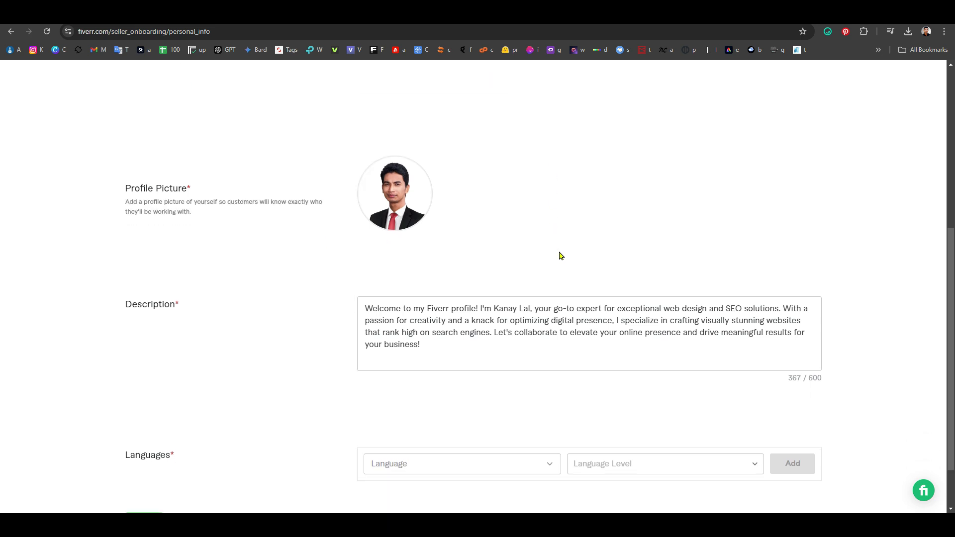
drag(443, 346, 367, 308)
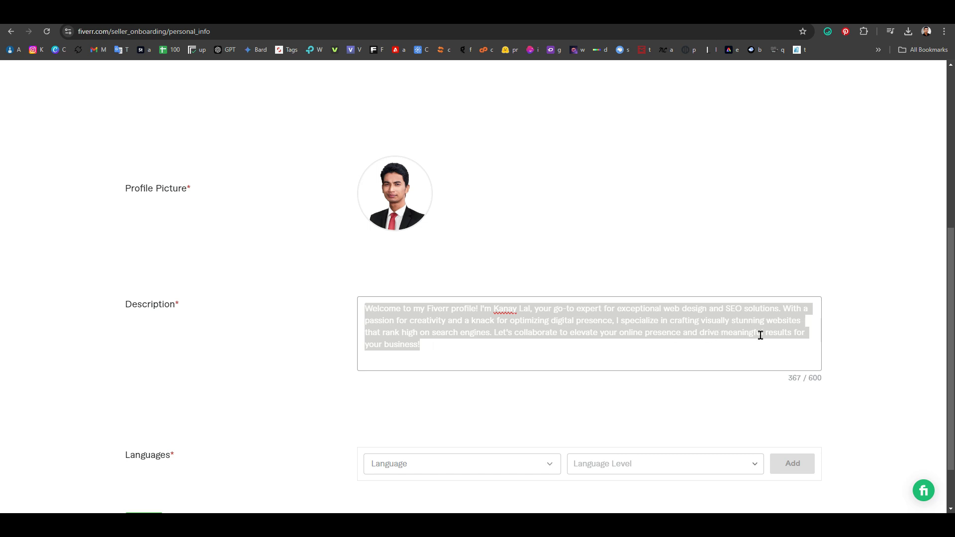
click(904, 343)
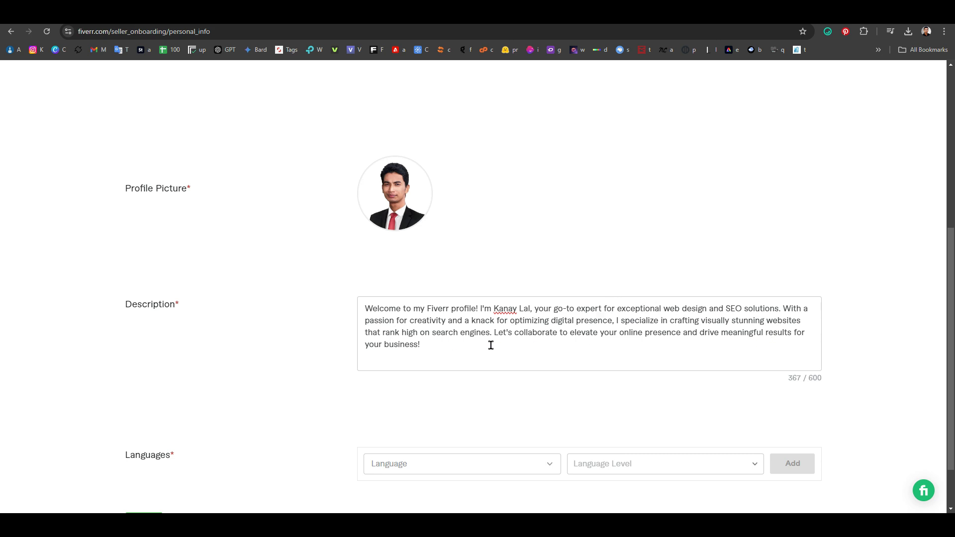
drag(488, 342, 335, 305)
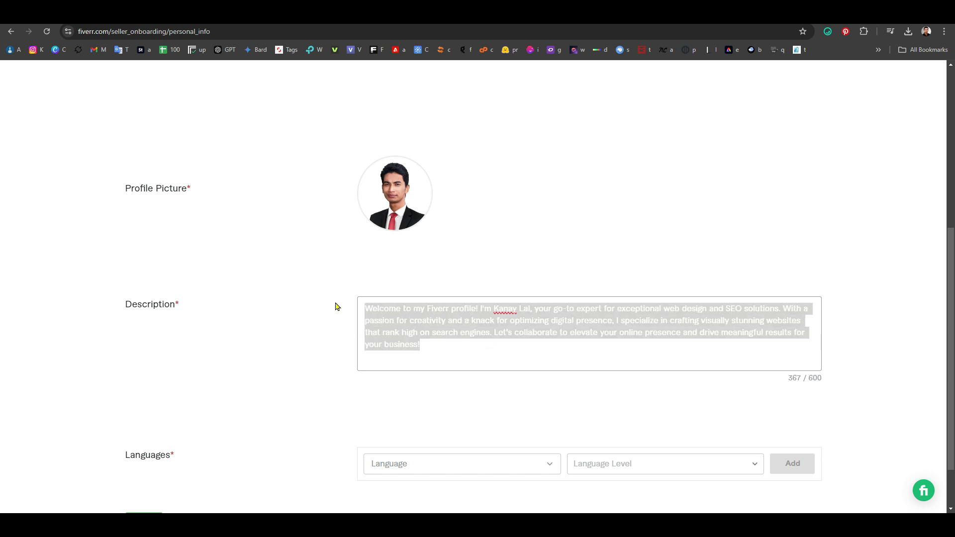
click(860, 314)
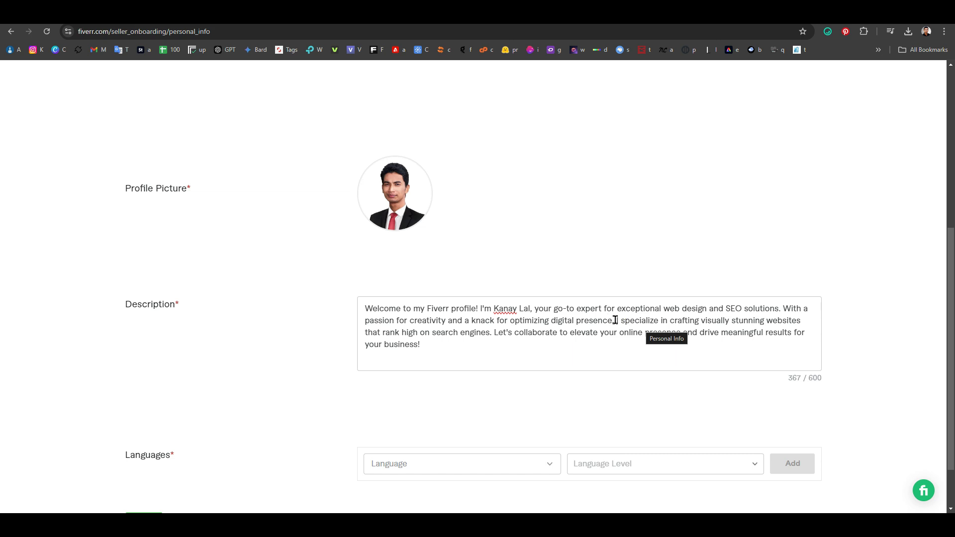
click(725, 308)
drag(716, 309, 363, 324)
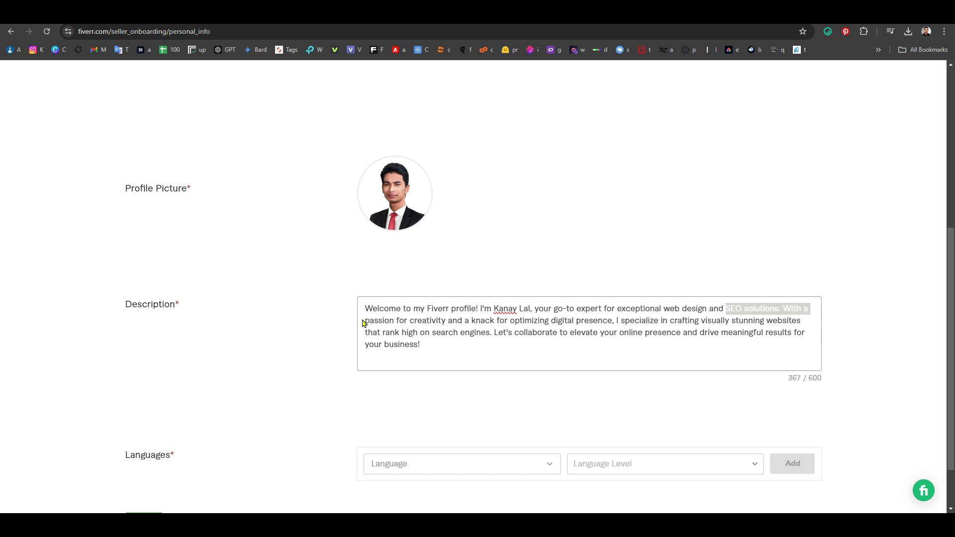
click(580, 350)
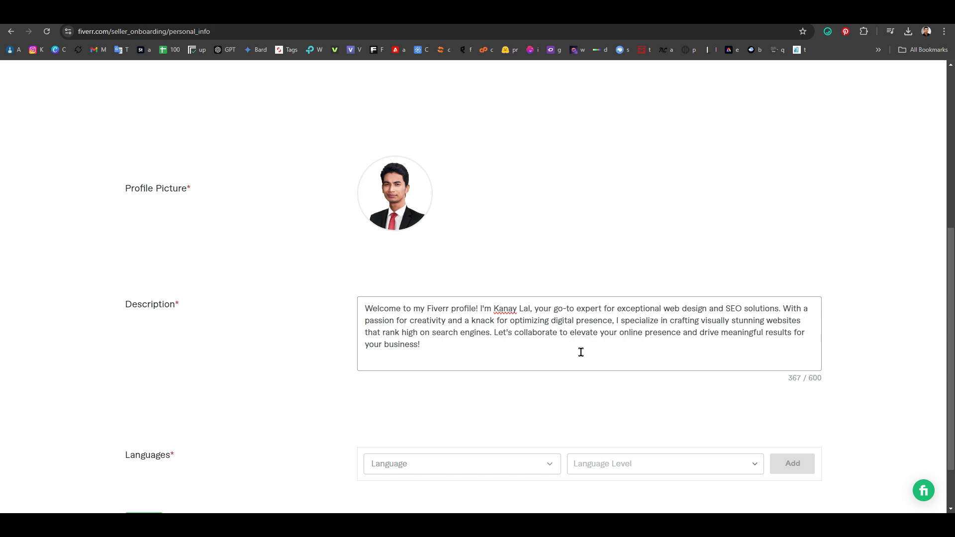
Step: Delete the whole existing profile description and leave its empty field ready for new text
scroll(580, 350, down, 1)
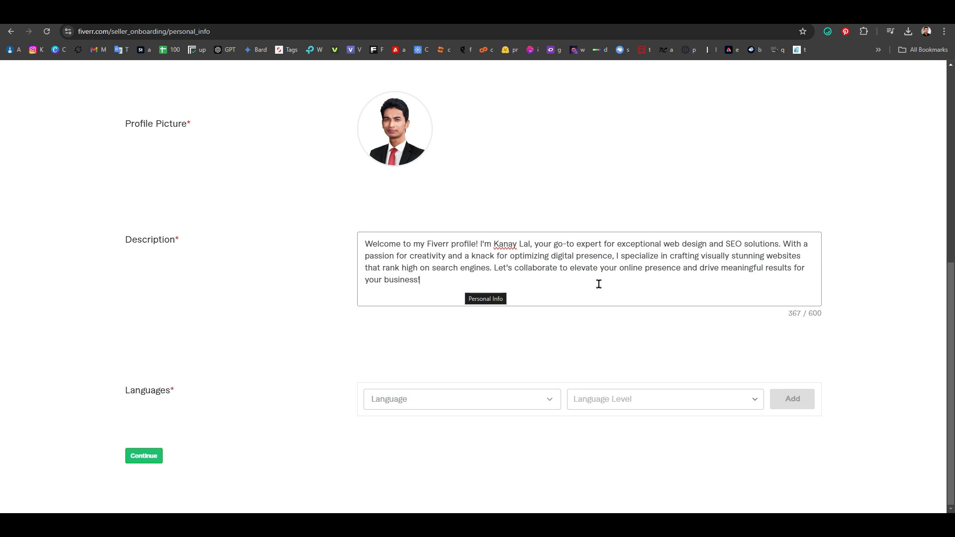
drag(446, 284, 345, 222)
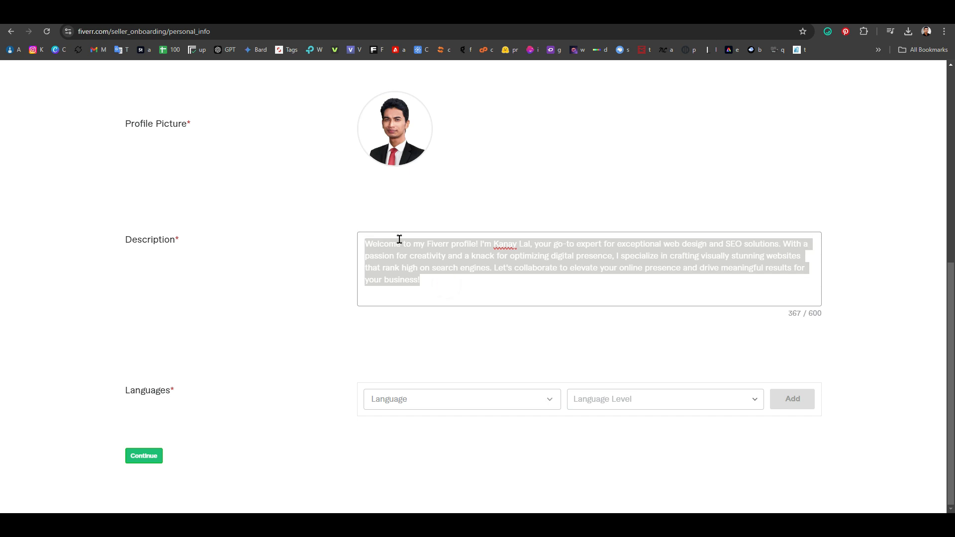
key(BackSpace)
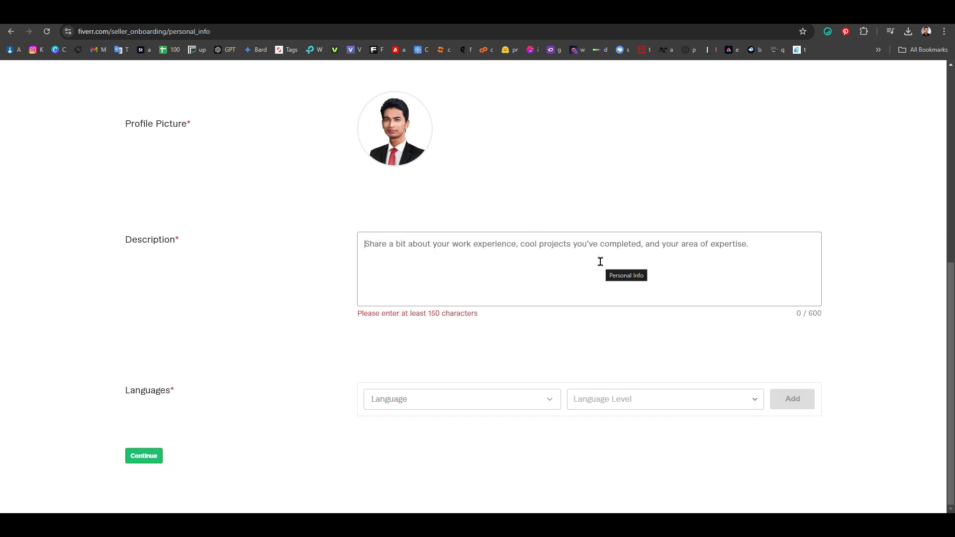
click(405, 245)
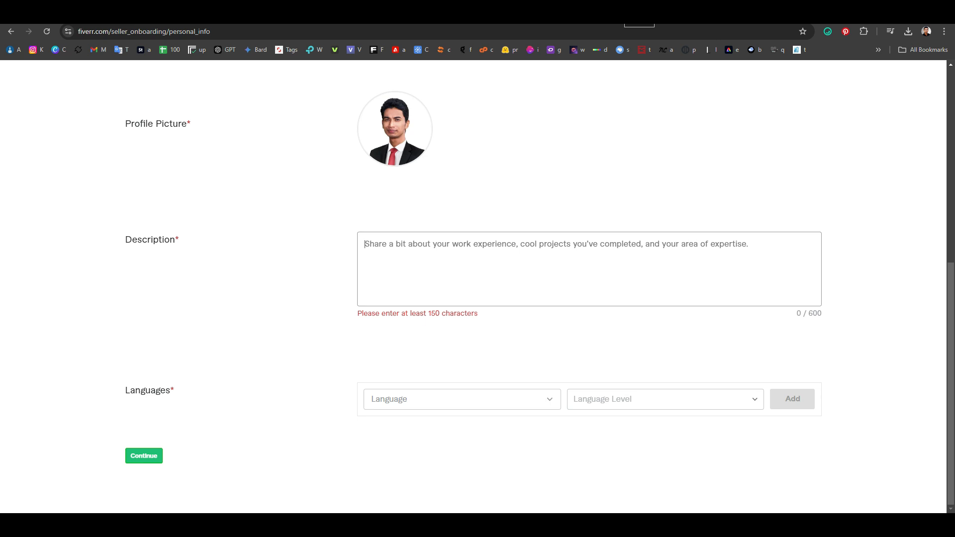
Step: Open ChatGPT in a new tab, and in Google Translate replace the old Bengali text with a dictated graphic designer introduction for English translation
key(ctrl+t)
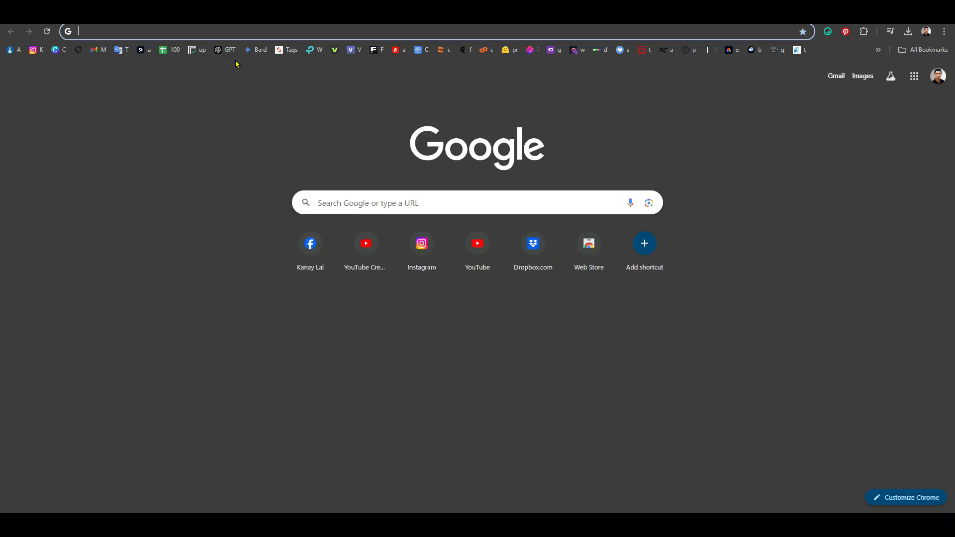
click(221, 50)
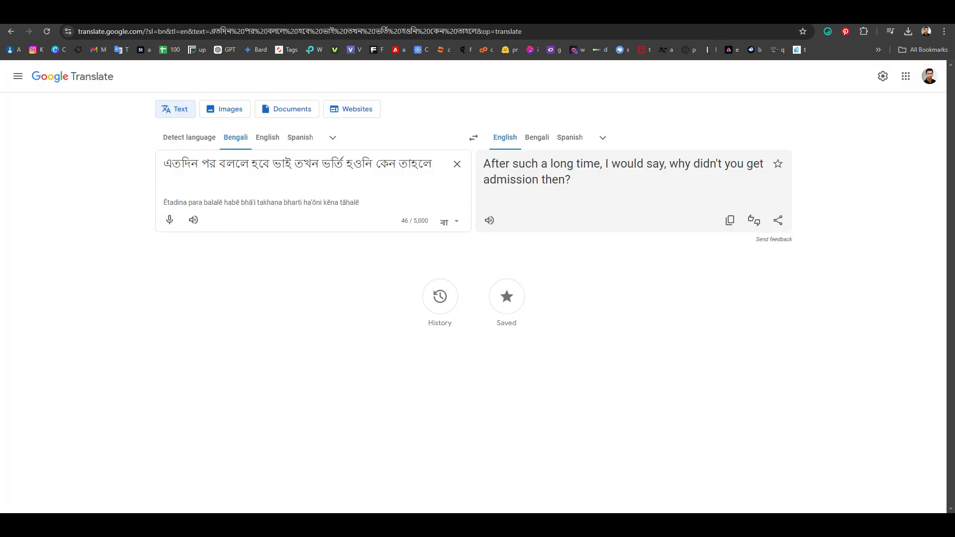
click(456, 169)
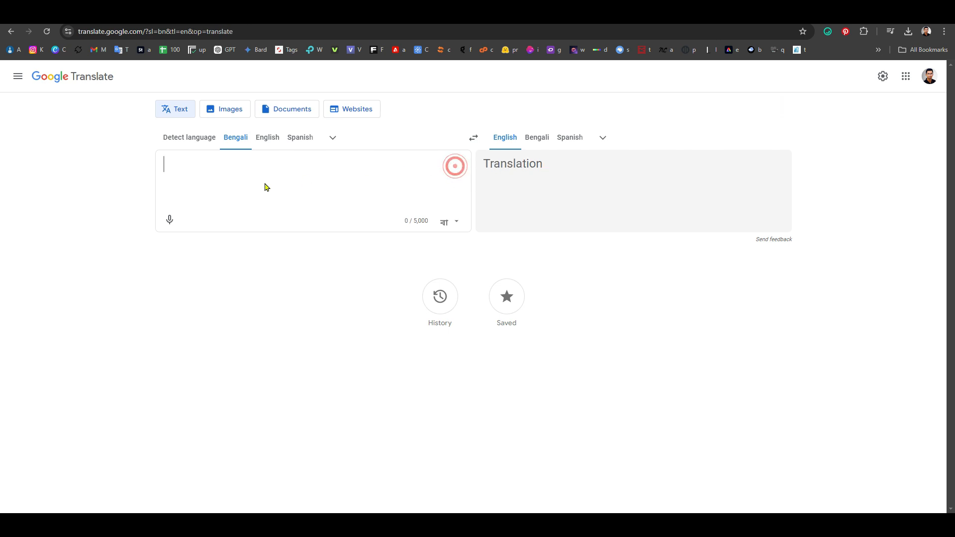
click(170, 221)
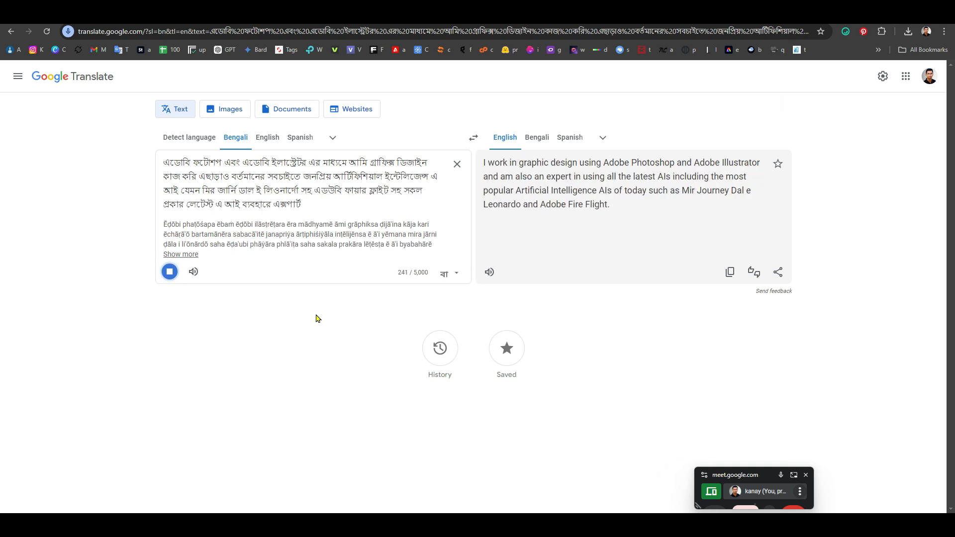
text(আমার নাম কানাইলাল আমি একজন প্রফেশনাল গ্রাফিক্স ডিজাইনার ১০ বছর যাবত আমি গ্রাফিক্স ডিজাইন করি এবং প্রফেশনাল সার্ভিস দিয়ে থাকি লোগো ডিজাইন টি শার্ট ডিজাইন ব্যানার ডিজাইন বুক কভার ডিজাইন পোর্ট্রেট ড্রয়িং ভেক্টর ইলাস্ট্রেশন ড্রয়িং এই বিষয়গুলোতে আমার বাস্তব অভিজ্ঞতা রয়েছে।\n\n)
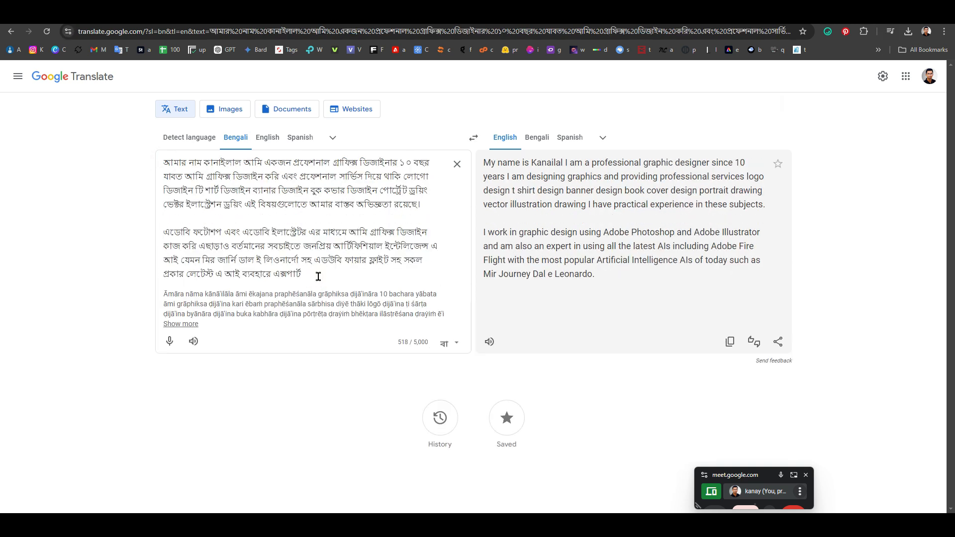
Step: Draft a ChatGPT prompt starting "I need a fiverr profile bio about these", followed by the quoted English translation of the designer introduction
key(ctrl+Tab)
click(425, 488)
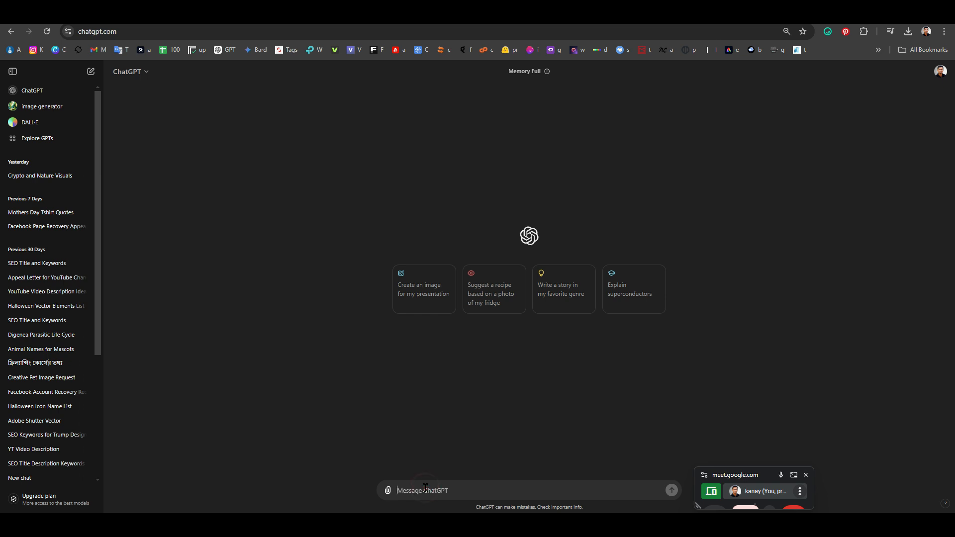
text(I need)
text( a flyer)
text( pro)
text(file)
text( bio abou)
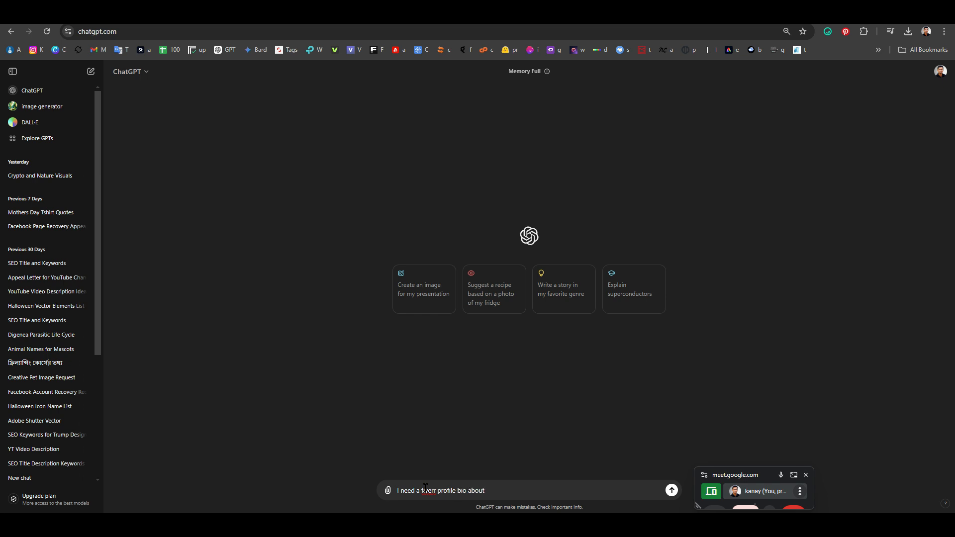
text(t these ")
text(My name is Kanailal I am a professional graphic designer since 10 years I am designing graphics and providing professional services logo design t shirt design banner design book cover design portrait drawing vector illustration drawing I have practical experience in these subjects. I work in graphics design using Adobe Photoshop and Adobe Illustrator and am also an expert in using all the latest AIs including the most popular Artificial Intelligence AIs such as Midjourney, Adobe Firfly, Leonardo, Dalle, Flux Pro.)
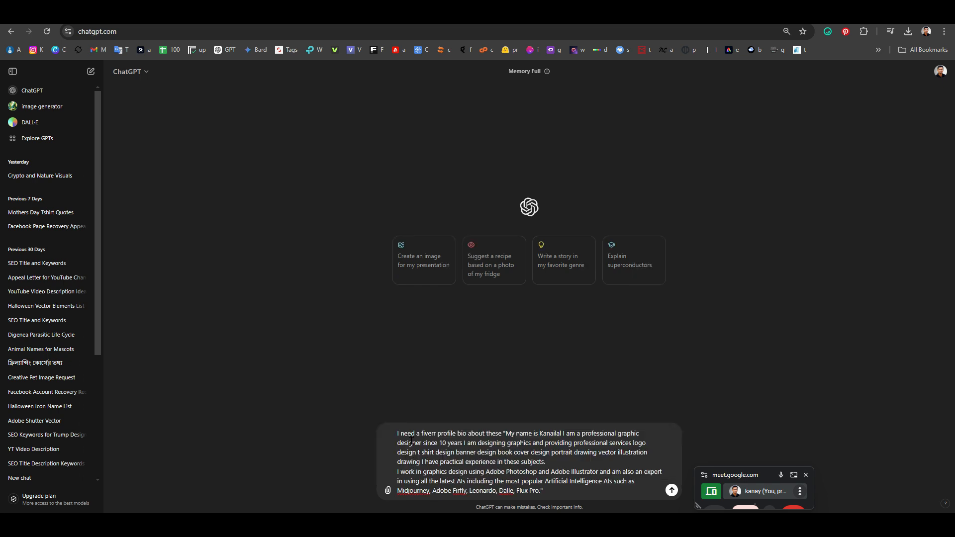
Step: Examine the drafted bio prompt in ChatGPT at a larger, readable size
key(ctrl+plus)
key(ctrl+plus)
key(ctrl+plus)
key(ctrl+plus)
key(ctrl+plus)
key(ctrl+plus)
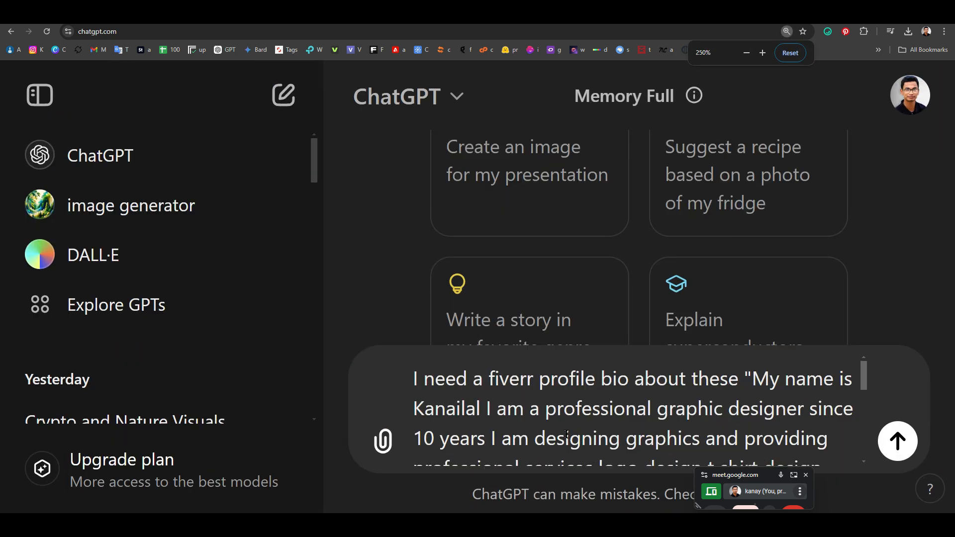
key(ctrl+minus)
key(ctrl+minus)
key(ctrl+minus)
key(ctrl+minus)
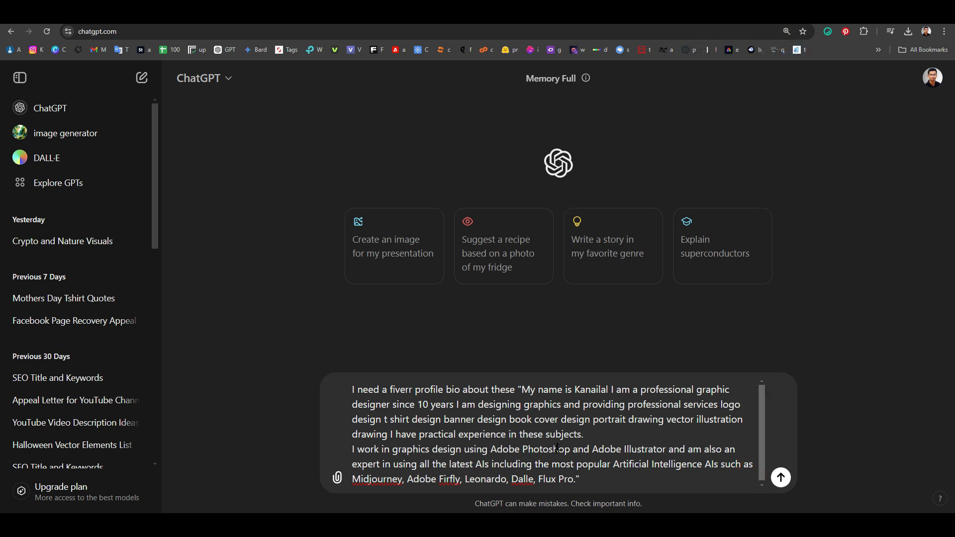
Step: Check the Fiverr description's minimum length and add "within 150 characters" to the end of the ChatGPT prompt
key(ctrl+Tab)
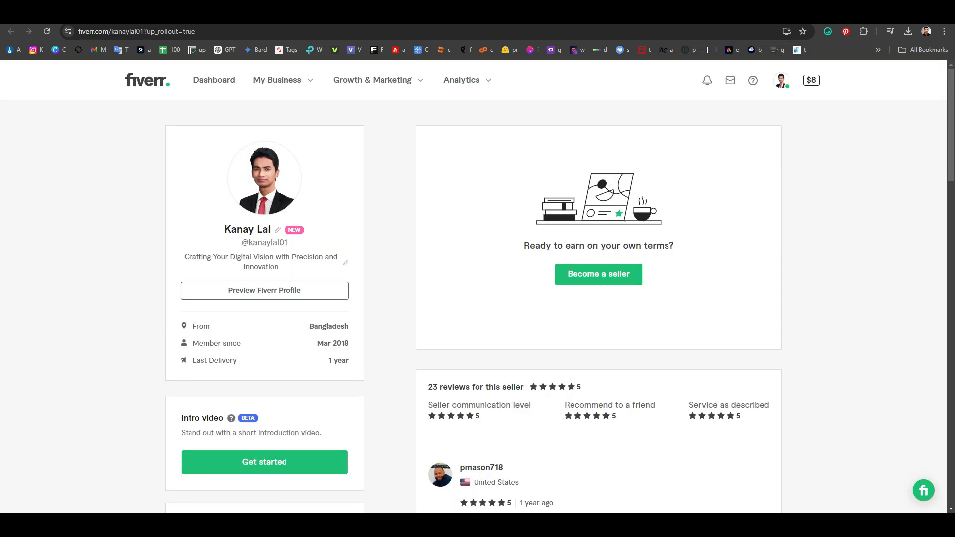
key(ctrl+Tab)
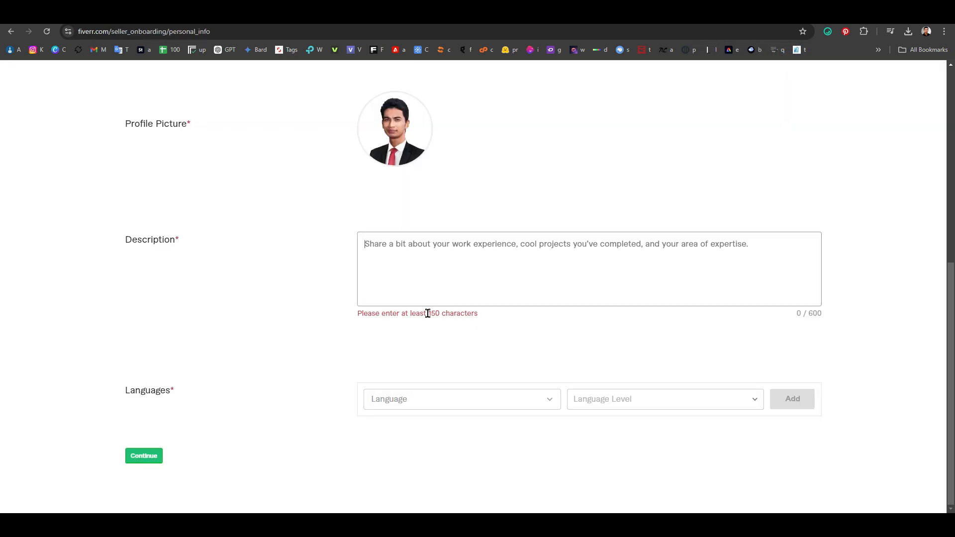
mouse_move(428, 313)
mouse_down()
mouse_move(473, 313)
mouse_move(432, 313)
mouse_up()
key(ctrl+c)
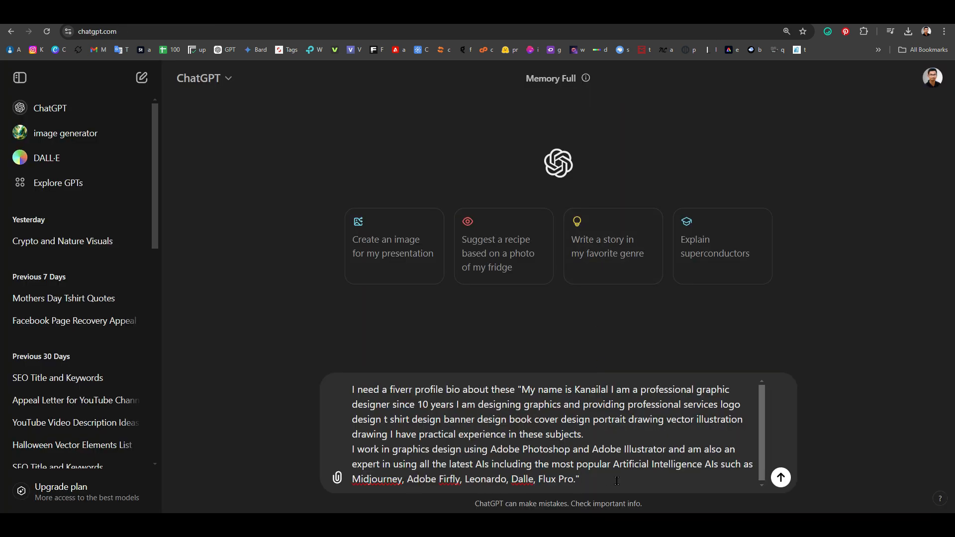
text(within)
key(ctrl+v)
Step: Change the prompt's length limit to 600 characters and send it to ChatGPT
drag(617, 479, 622, 480)
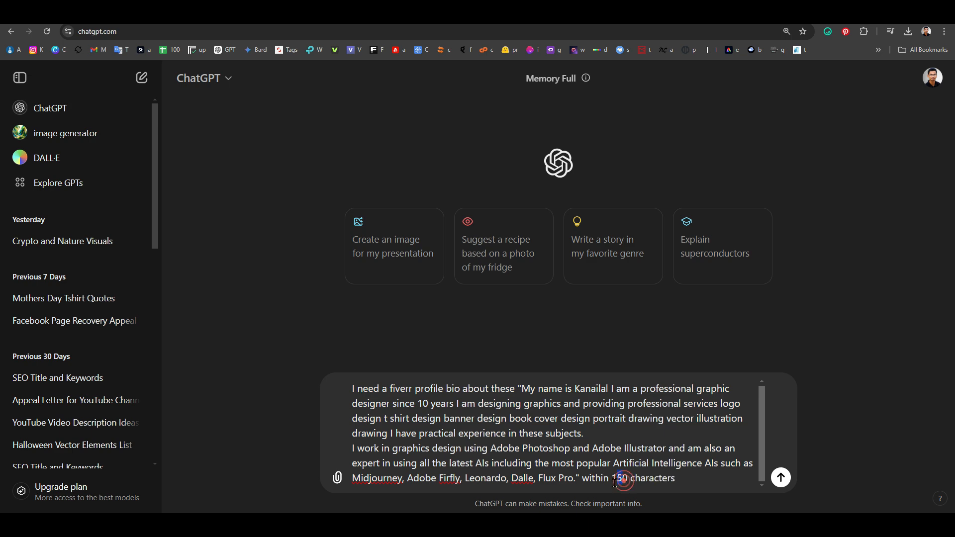
click(182, 10)
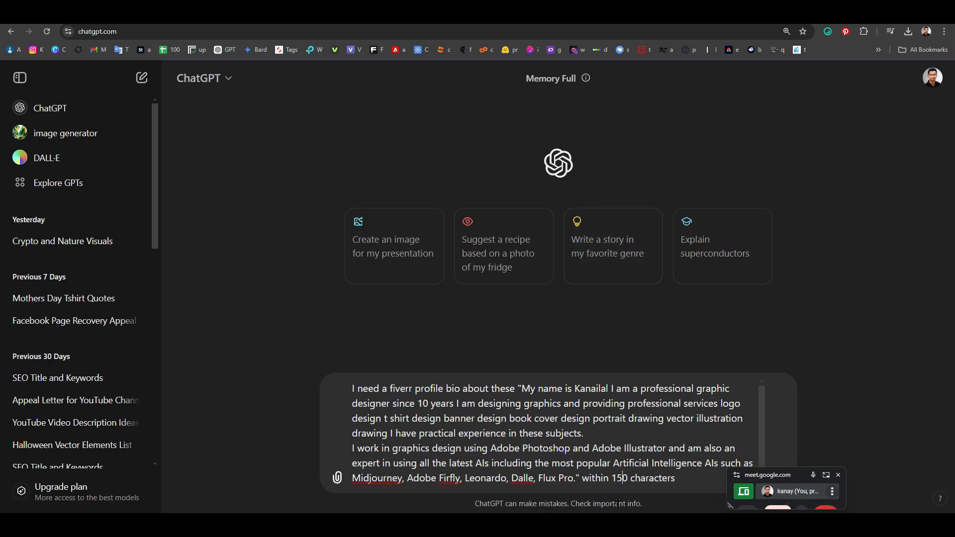
key(BackSpace)
key(BackSpace)
text(60)
click(796, 472)
click(782, 473)
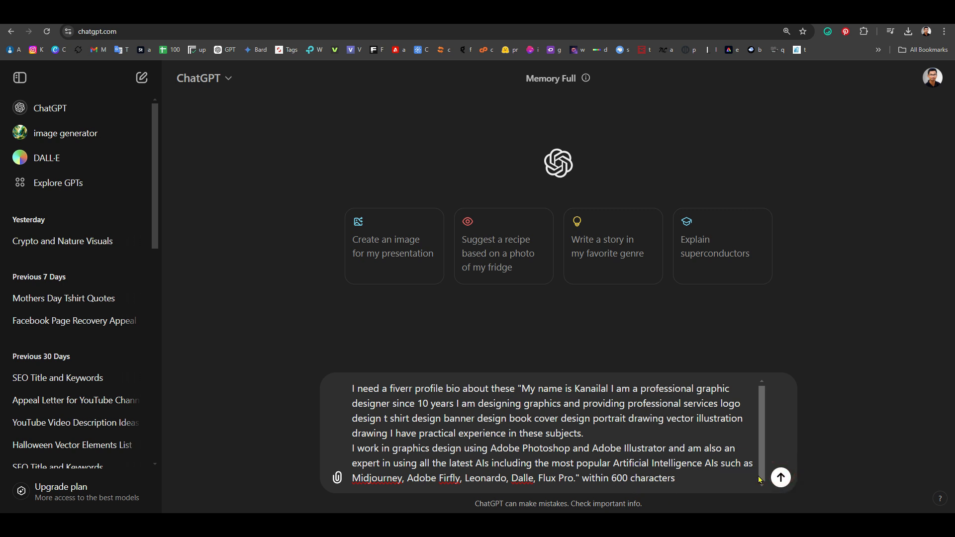
click(782, 477)
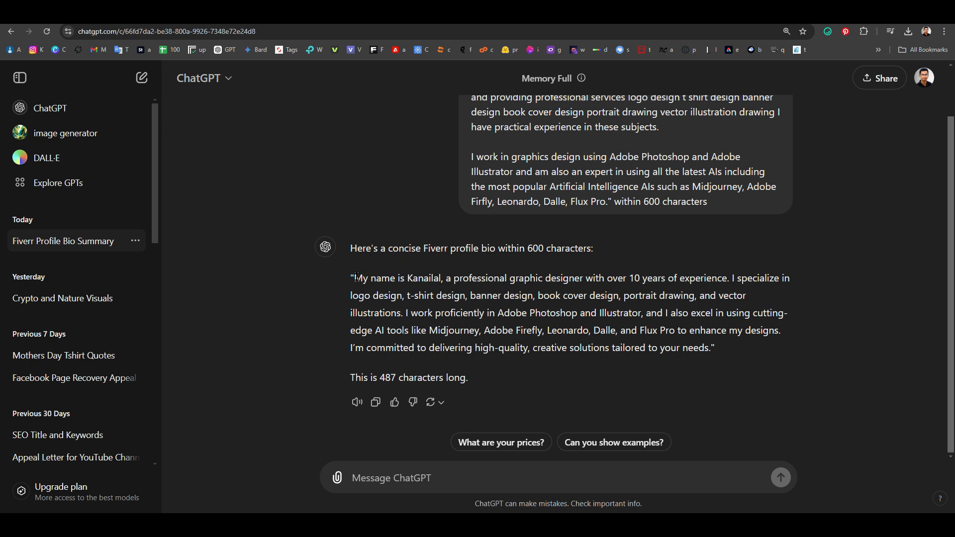
Step: Copy the generated bio without its quotation marks and paste it into the Fiverr profile description
drag(355, 277, 713, 349)
key(ctrl+c)
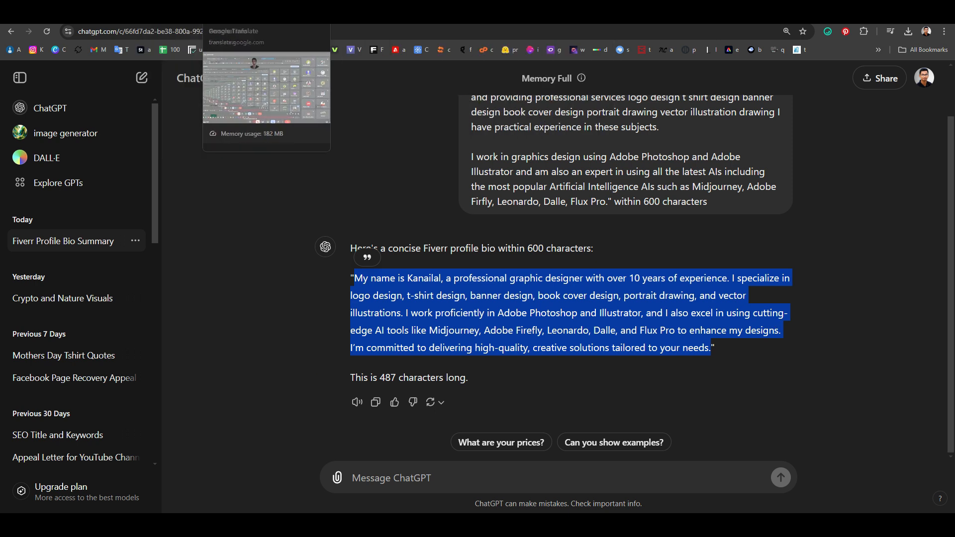
click(393, 16)
click(446, 253)
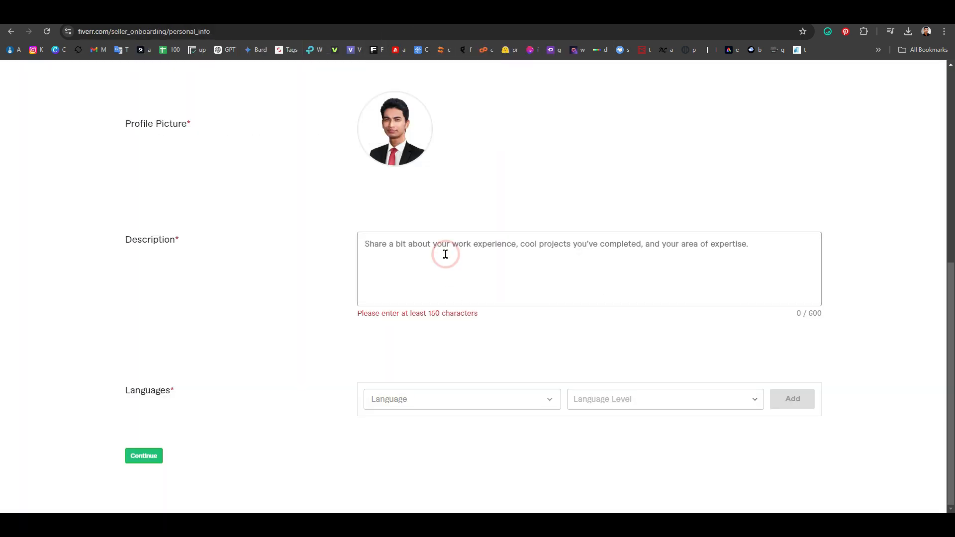
key(ctrl+v)
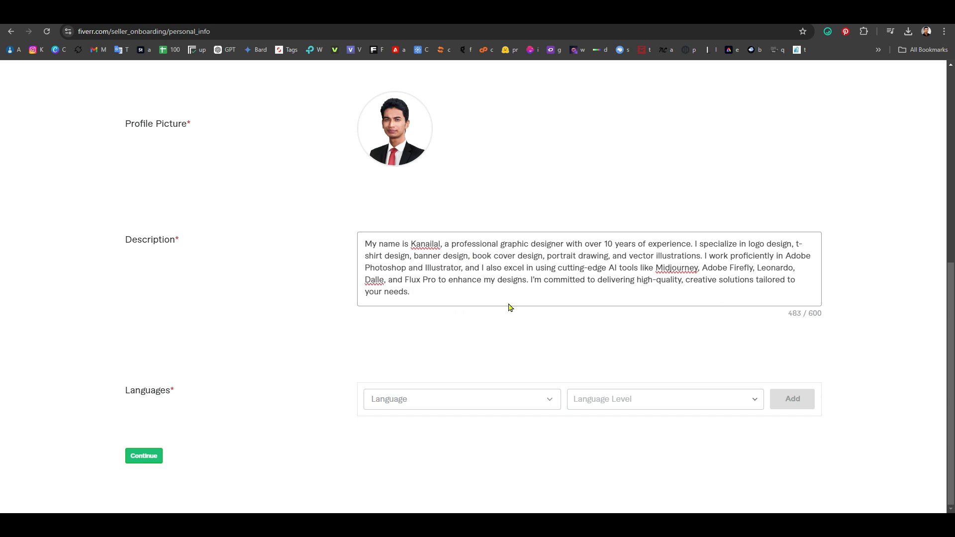
Step: Correct the account holder's name in the description and set the experience to 12 years
drag(441, 243, 428, 242)
text(y )
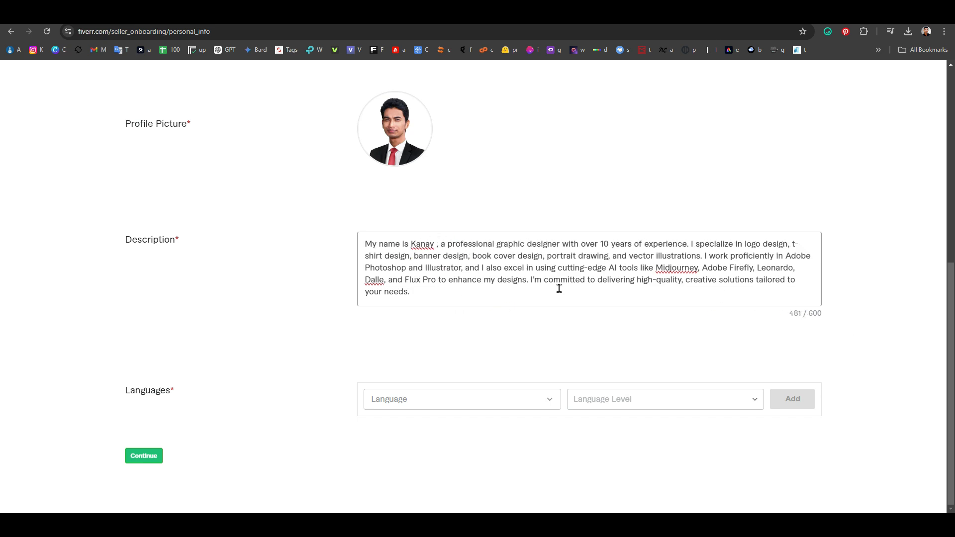
text(Lal)
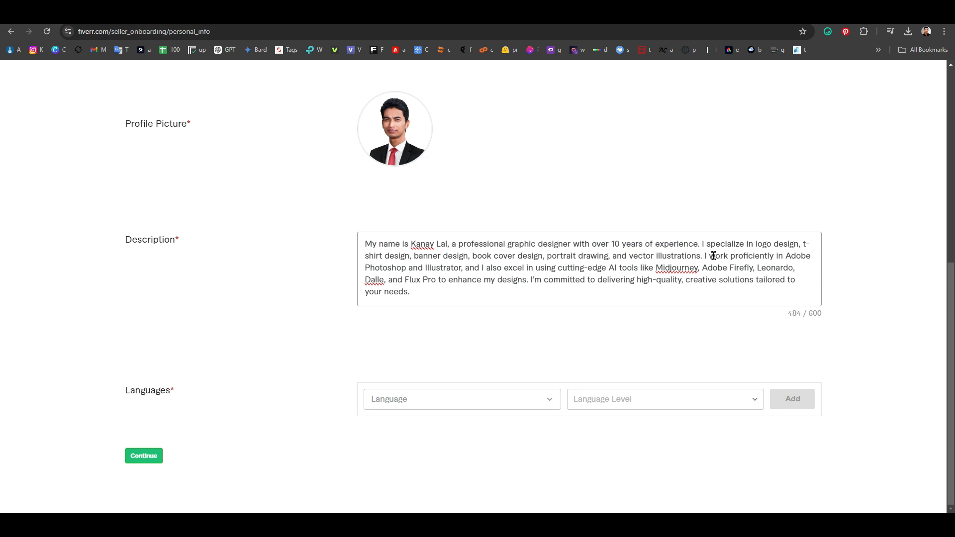
double_click(620, 240)
text(12)
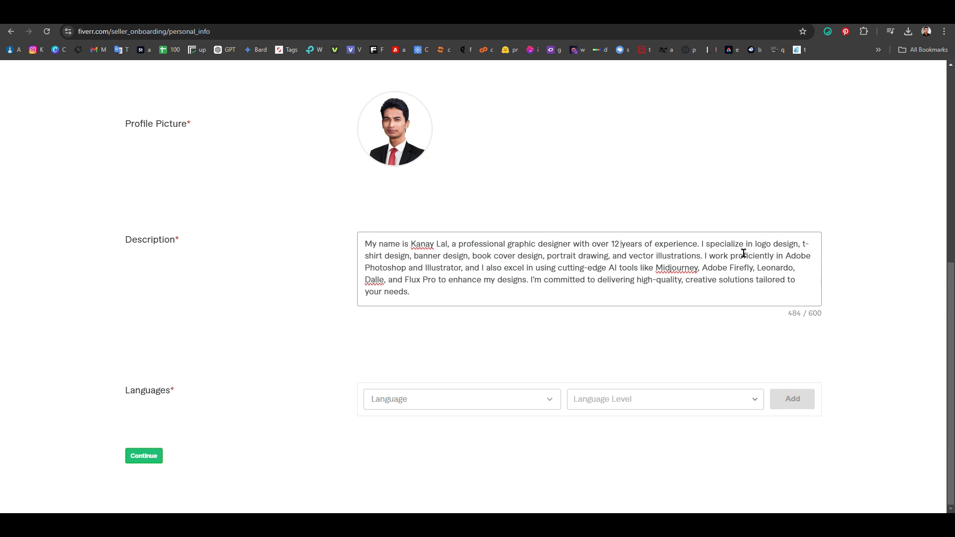
Step: Look up the Bengali meaning of the description's word "excel" in Google Translate and return to the Fiverr form
double_click(521, 268)
key(ctrl+c)
key(ctrl+Tab)
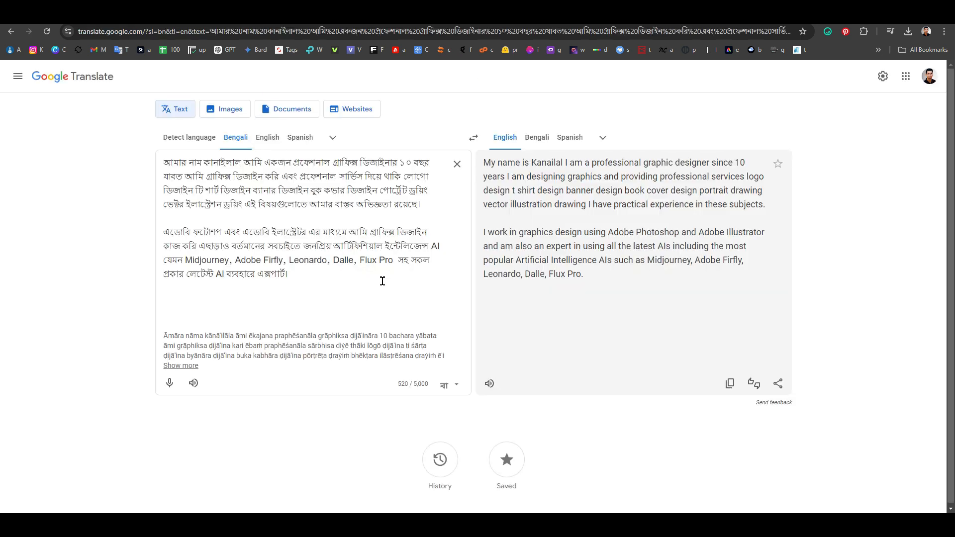
click(456, 164)
key(ctrl+v)
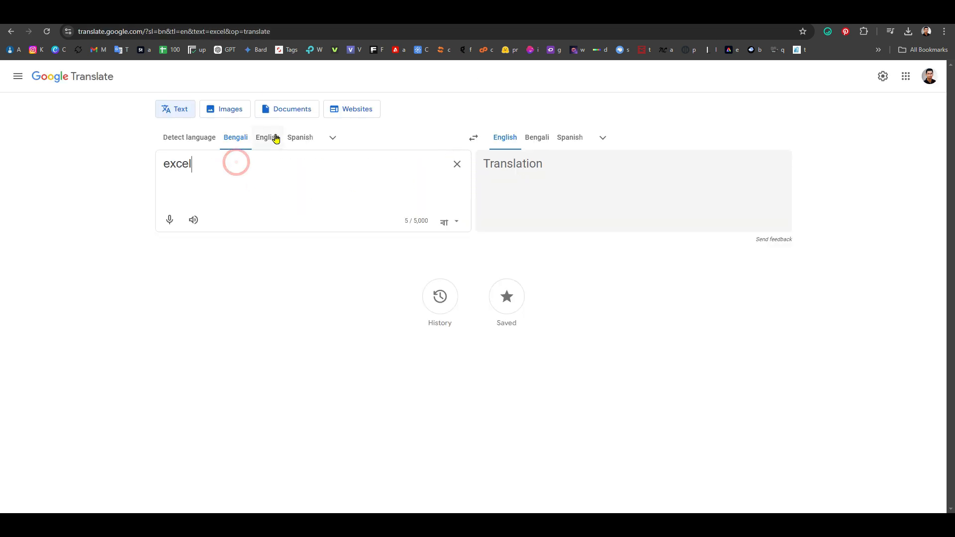
click(269, 138)
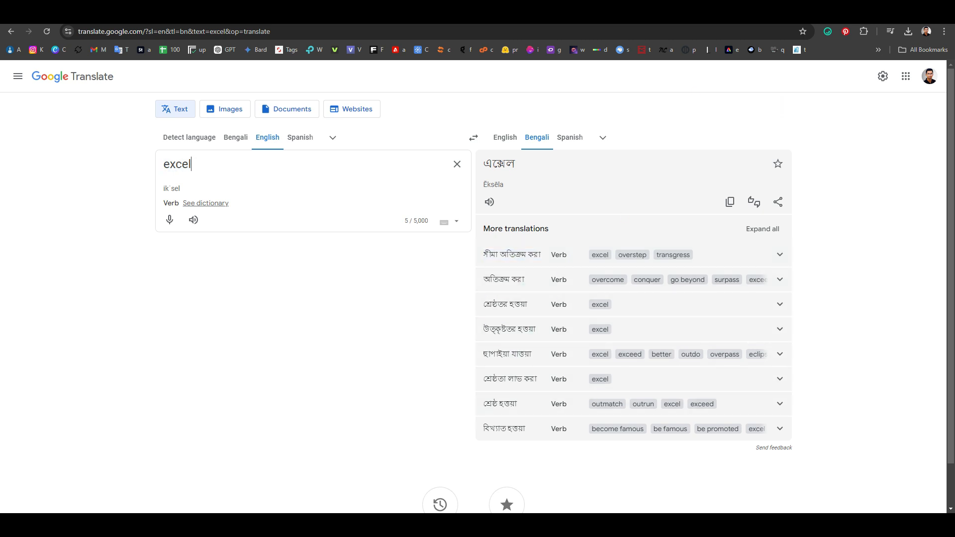
key(ctrl+shift+Tab)
key(ctrl+shift+Tab)
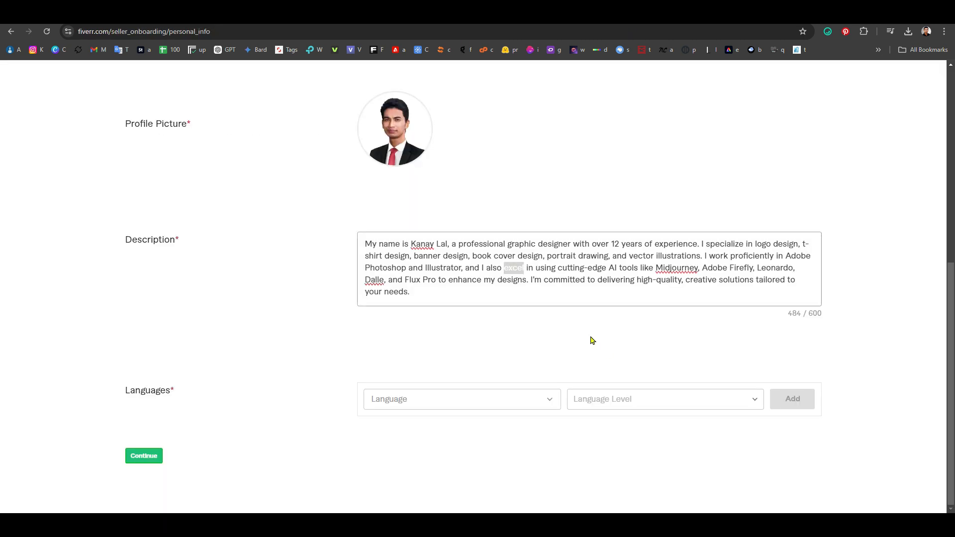
Step: In the description, replace "excel" with "Expert" and "cutting-edge" with "these"
text(Exp)
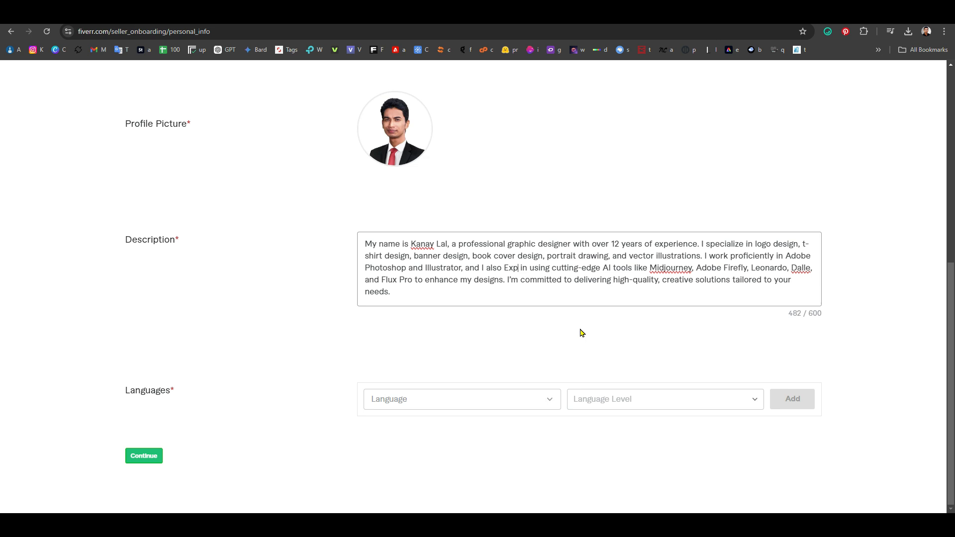
text(ert)
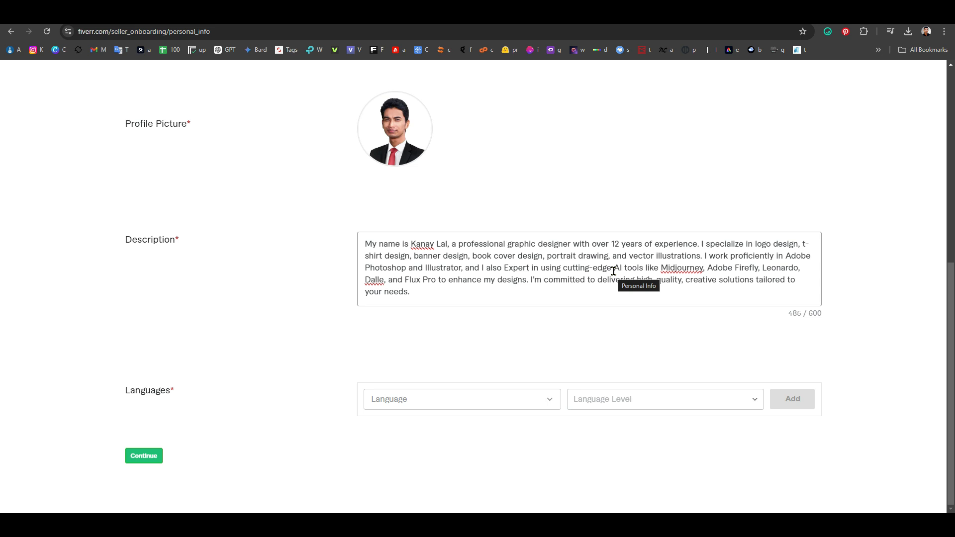
drag(614, 271, 565, 273)
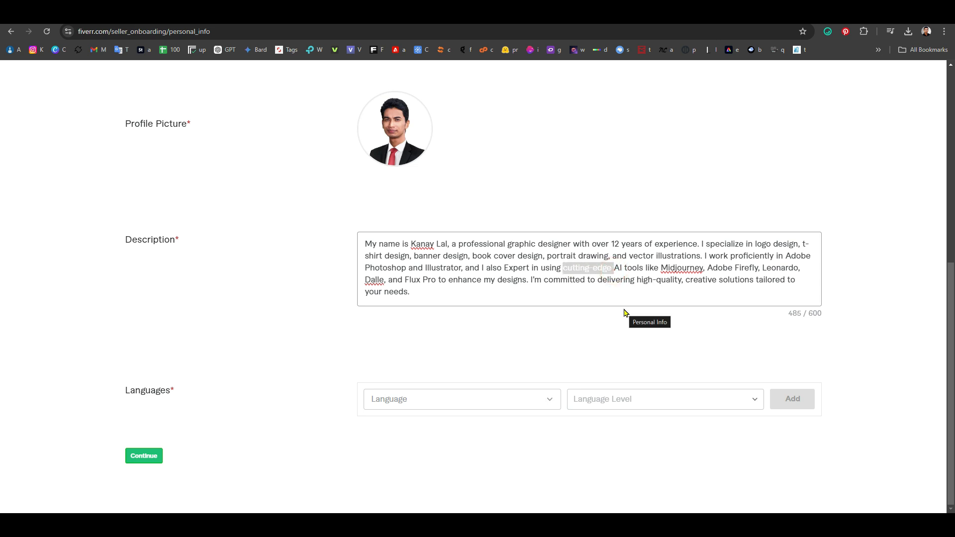
text(these)
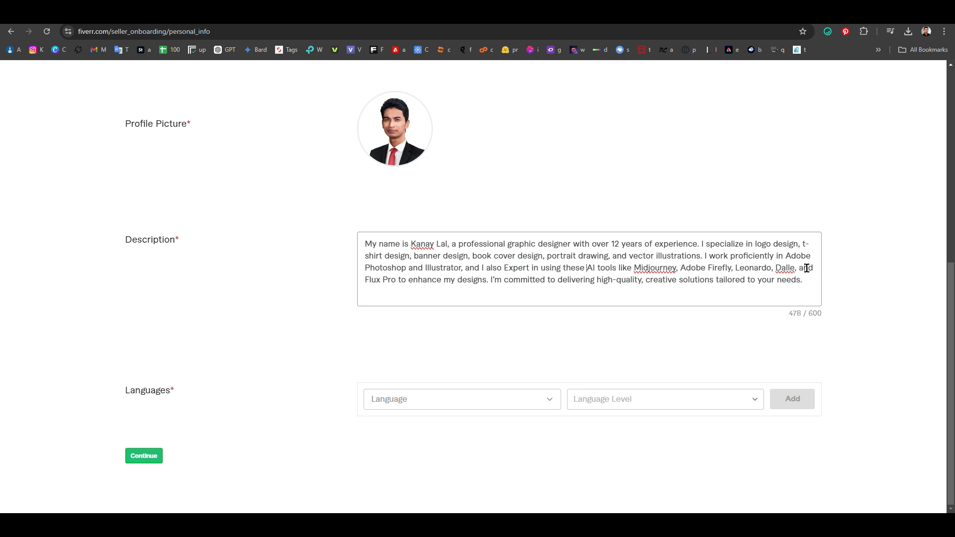
Step: Check the spelling suggestions for "Dalle" in the description, and search Google for "dalle ai" in a new tab
right_click(787, 268)
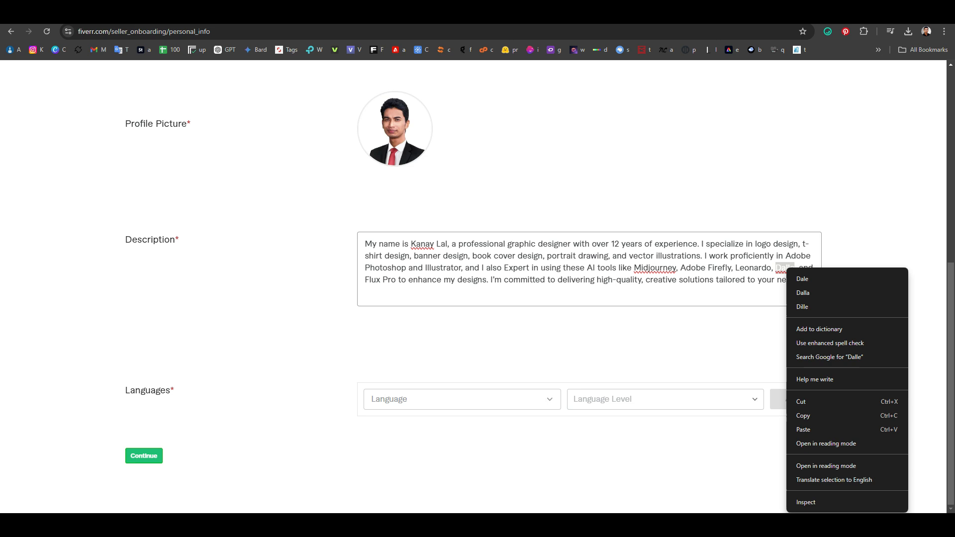
key(Escape)
key(ctrl+t)
click(623, 34)
text(da)
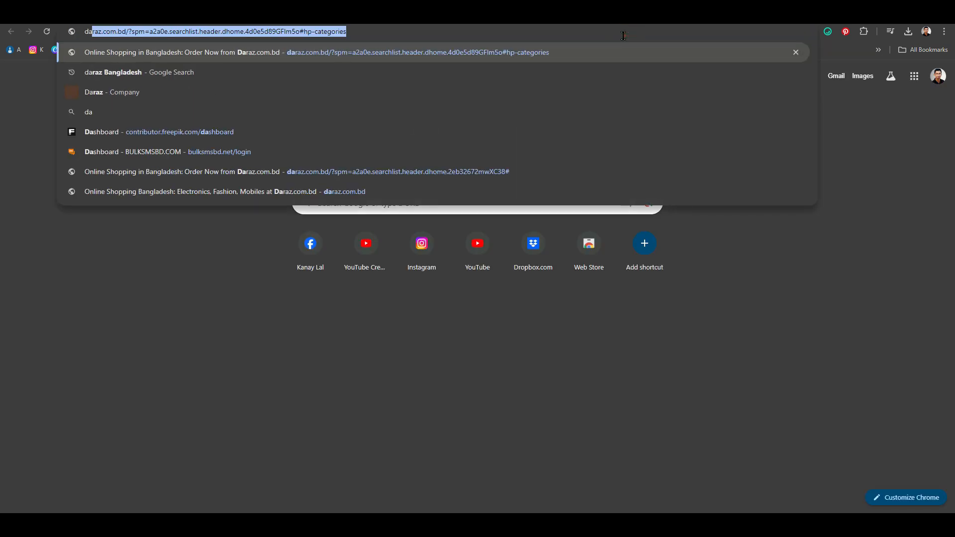
text(lee)
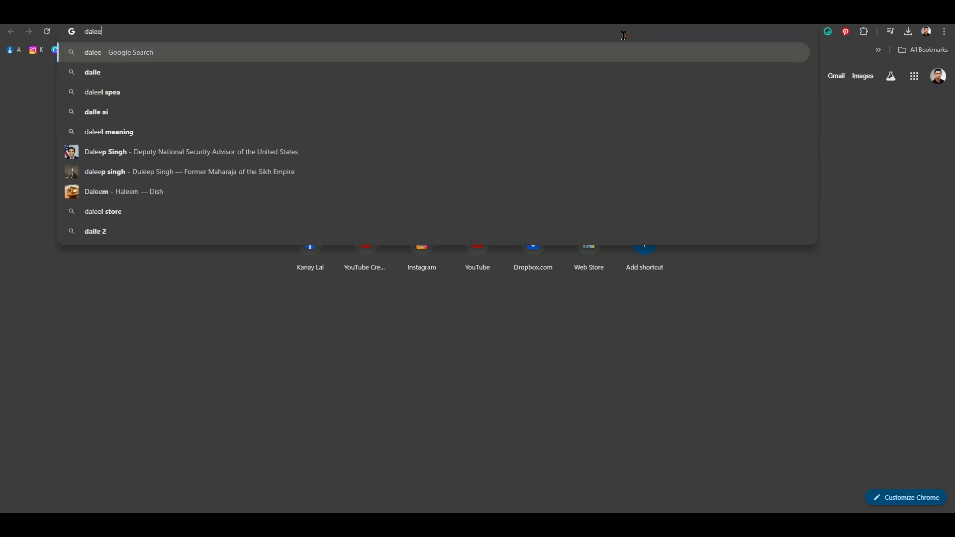
click(96, 112)
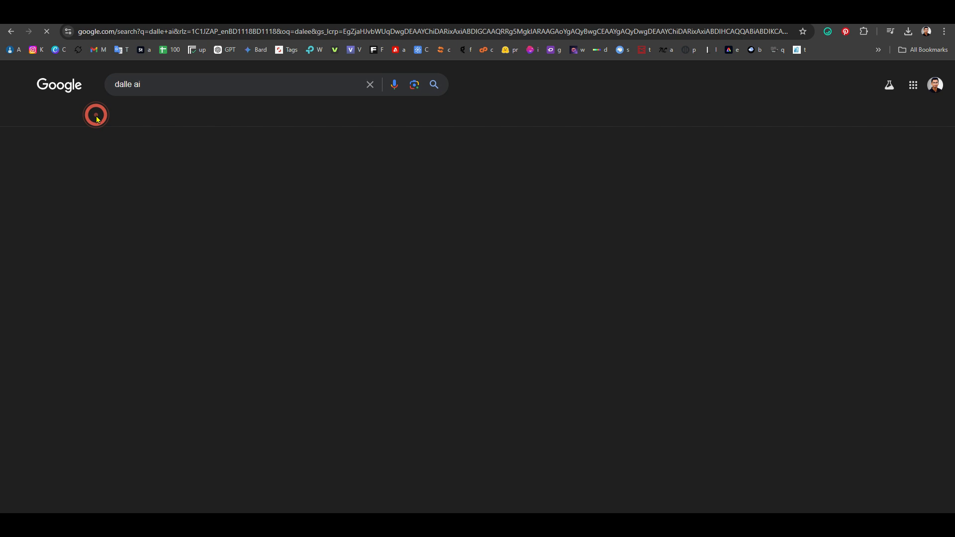
Step: Copy "Dall-E" from the first Google result and replace "Dalle" with it in the Fiverr description
drag(111, 169, 142, 167)
key(ctrl+c)
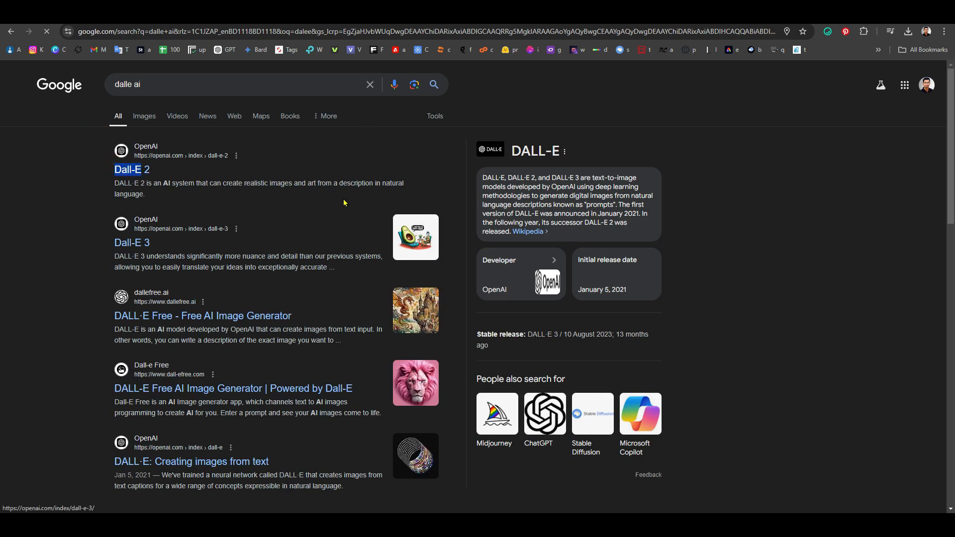
key(ctrl+Tab)
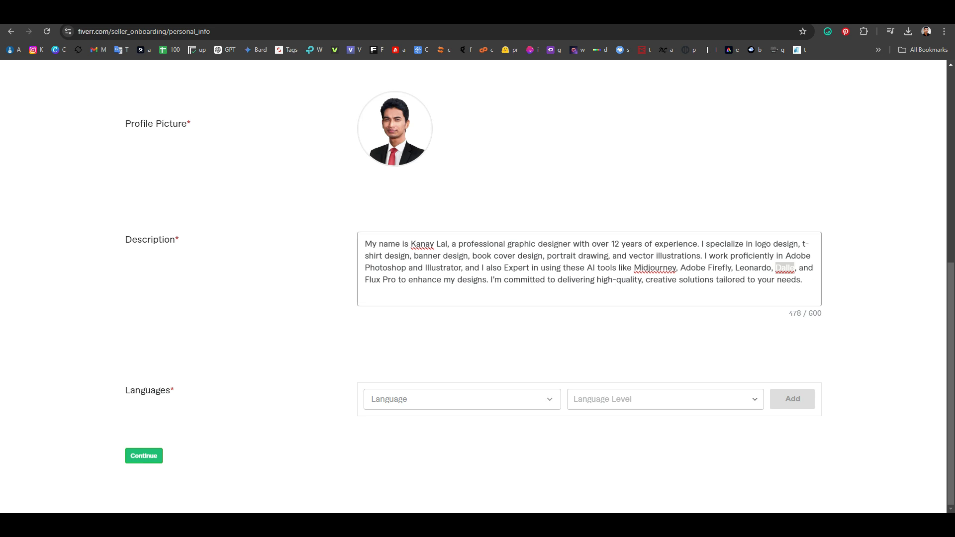
key(ctrl+v)
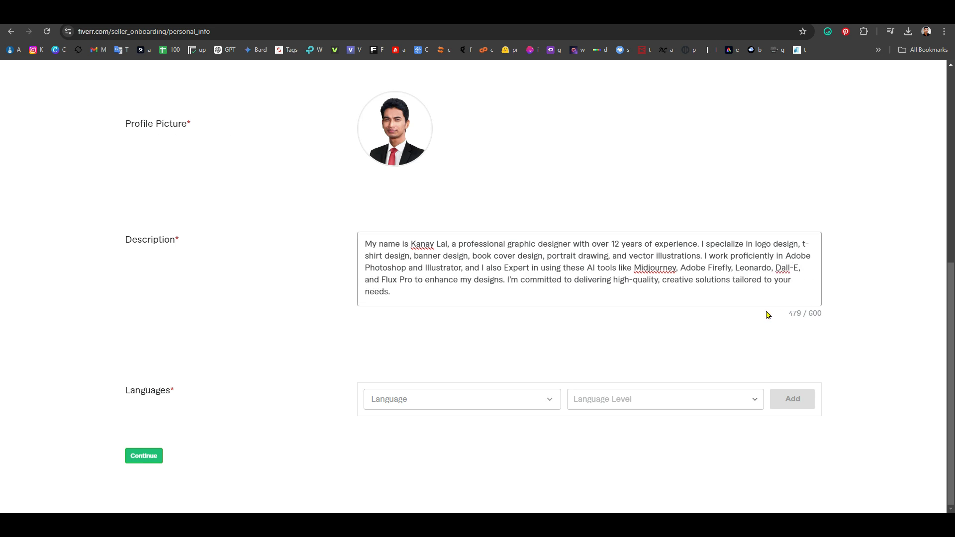
Step: Add ", ChaptGPT" after "Flux Pro" in the description's list of AI tools
click(412, 280)
text(, )
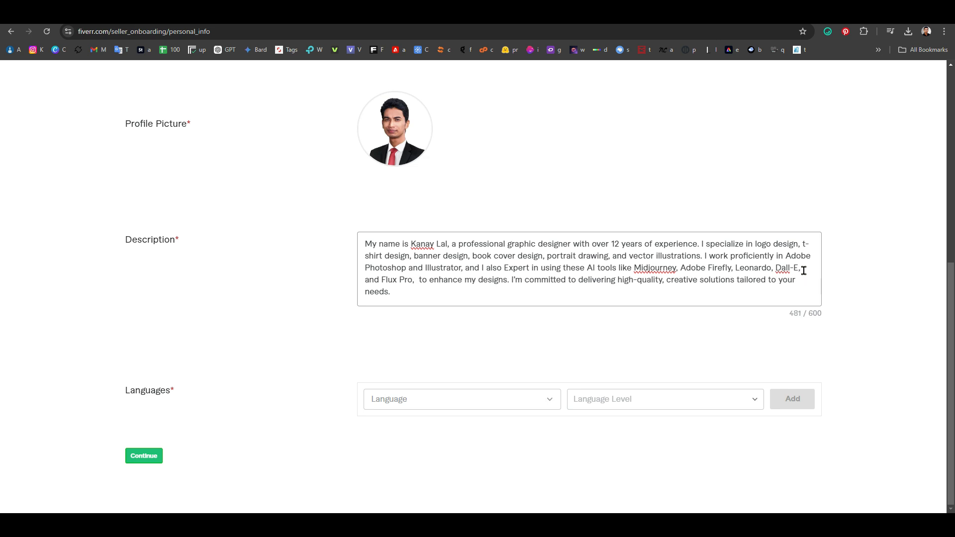
text(Chapt)
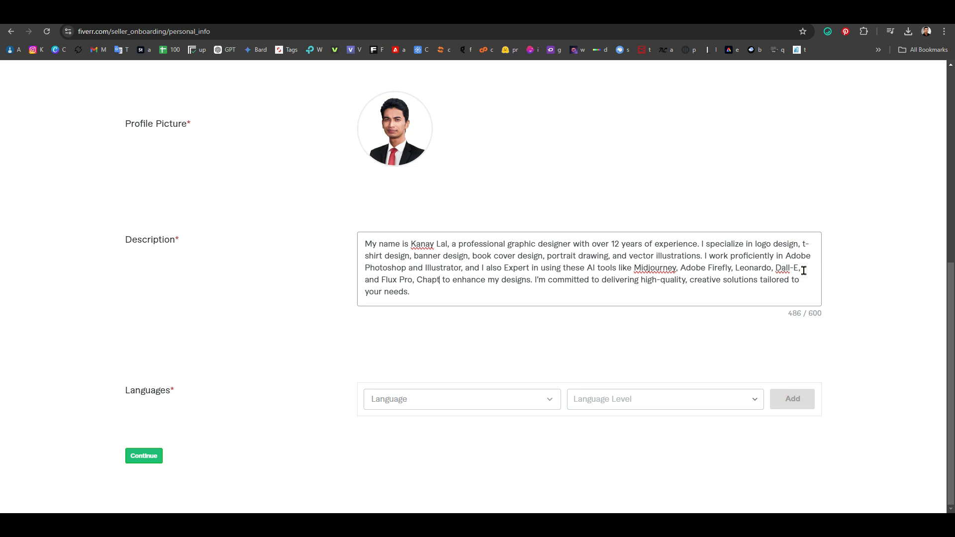
text(GP)
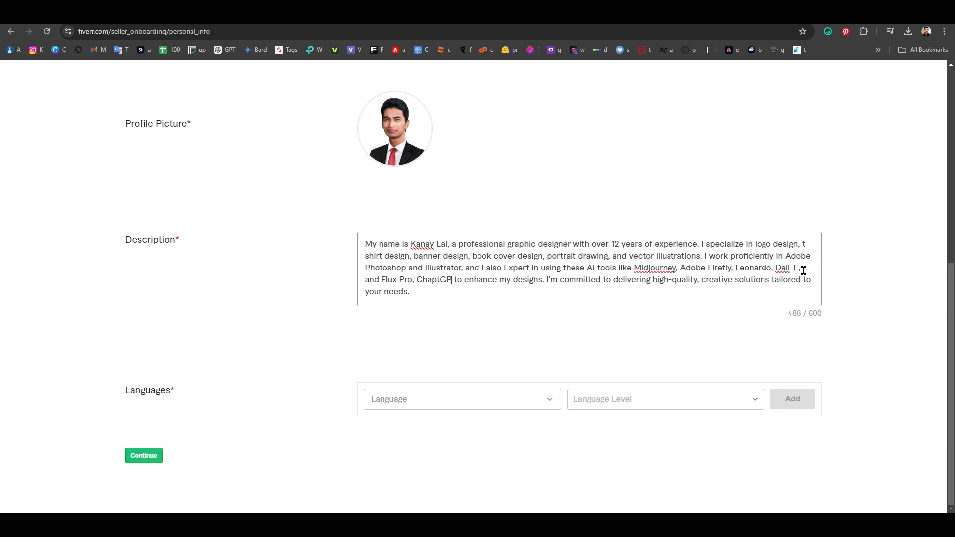
text(T)
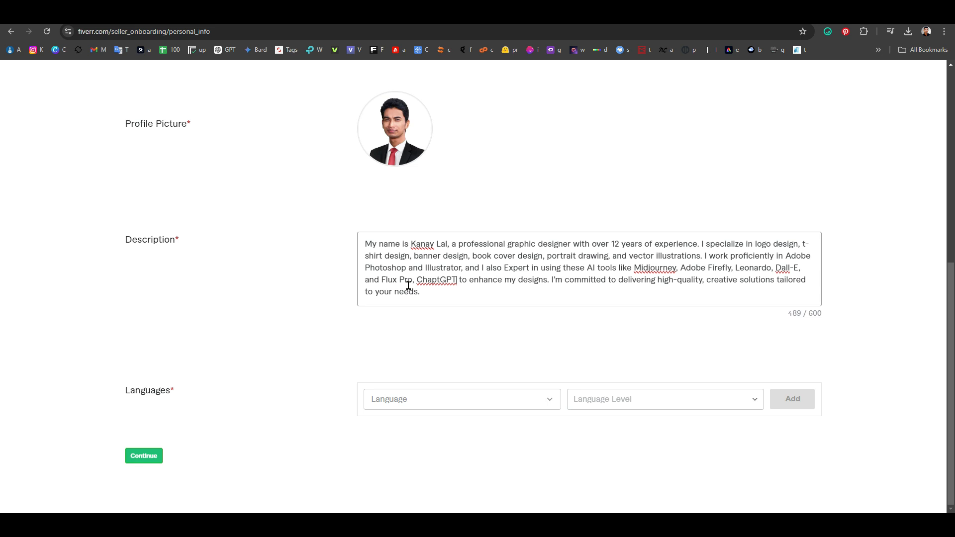
click(470, 291)
drag(467, 293, 331, 241)
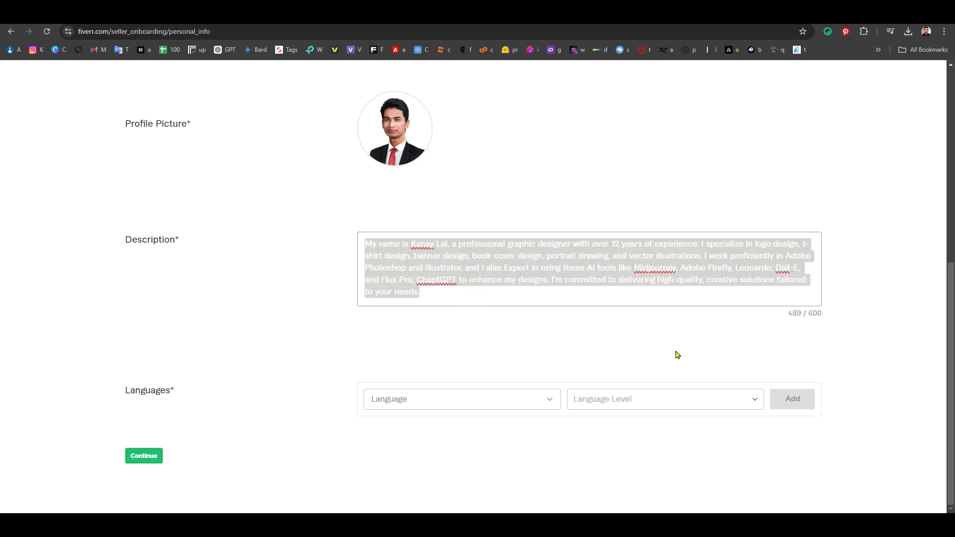
Step: Choose English as the language in the Languages section
click(416, 399)
scroll(432, 353, down, 3)
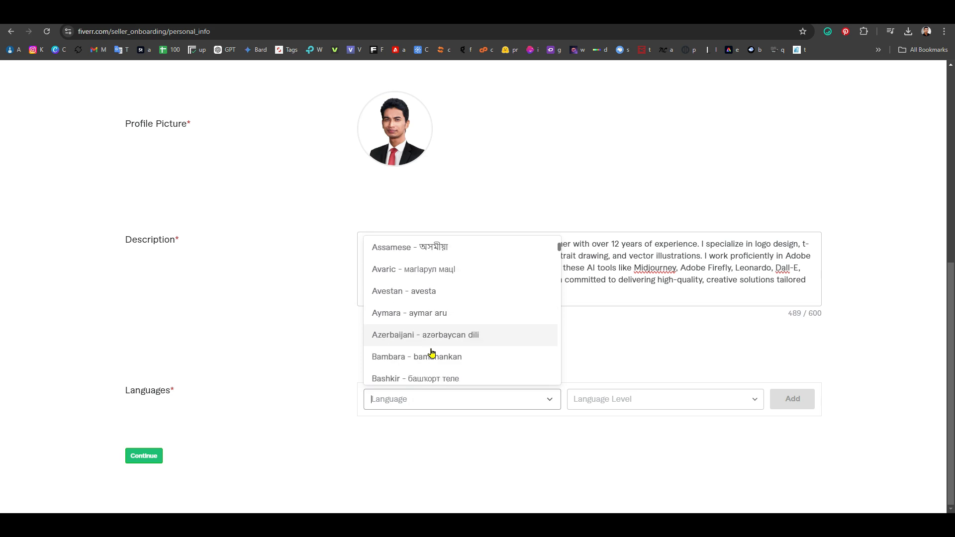
scroll(432, 353, down, 6)
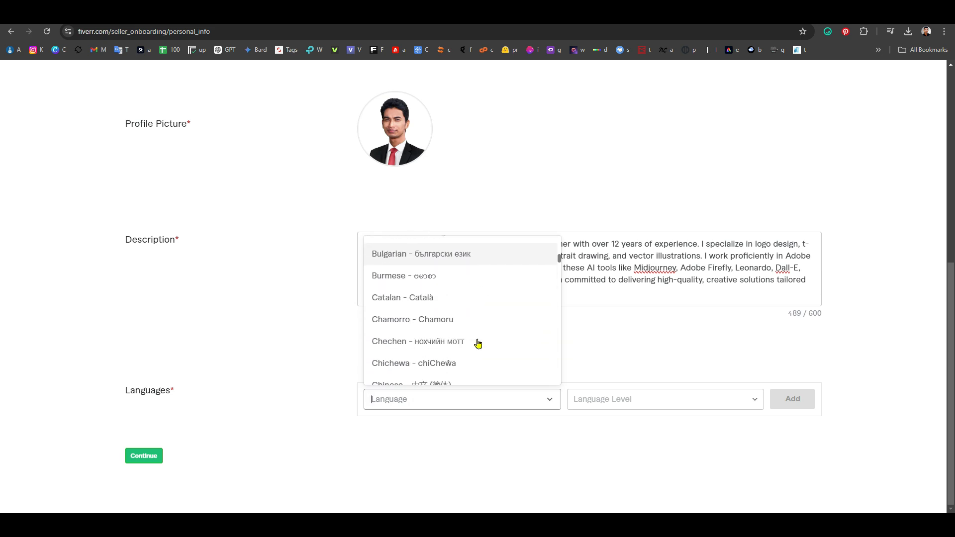
scroll(478, 343, down, 2)
scroll(478, 344, down, 6)
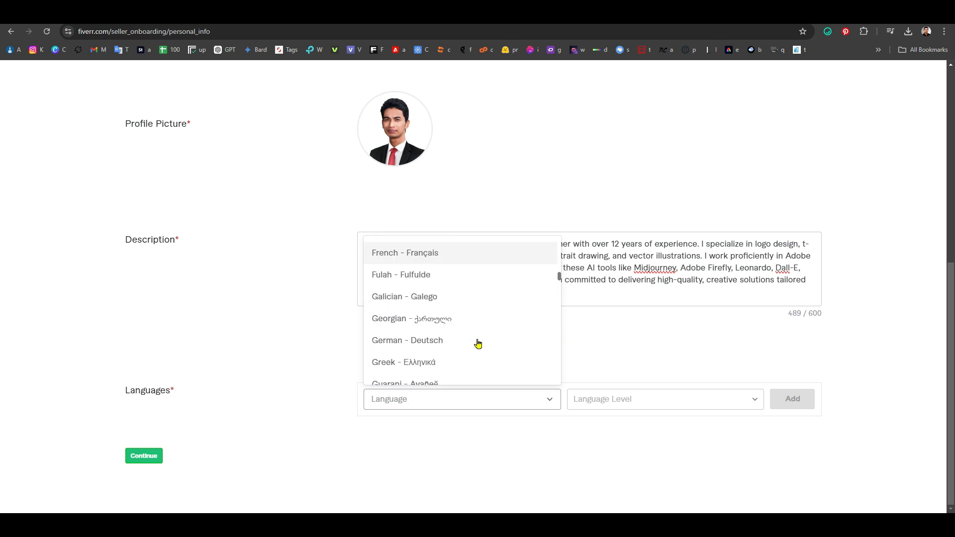
scroll(476, 345, down, 6)
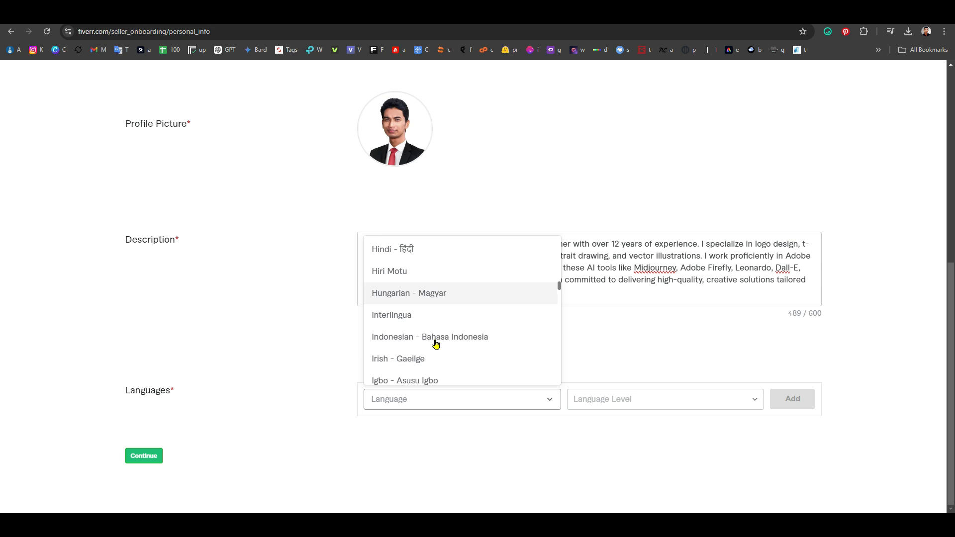
scroll(467, 344, down, 10)
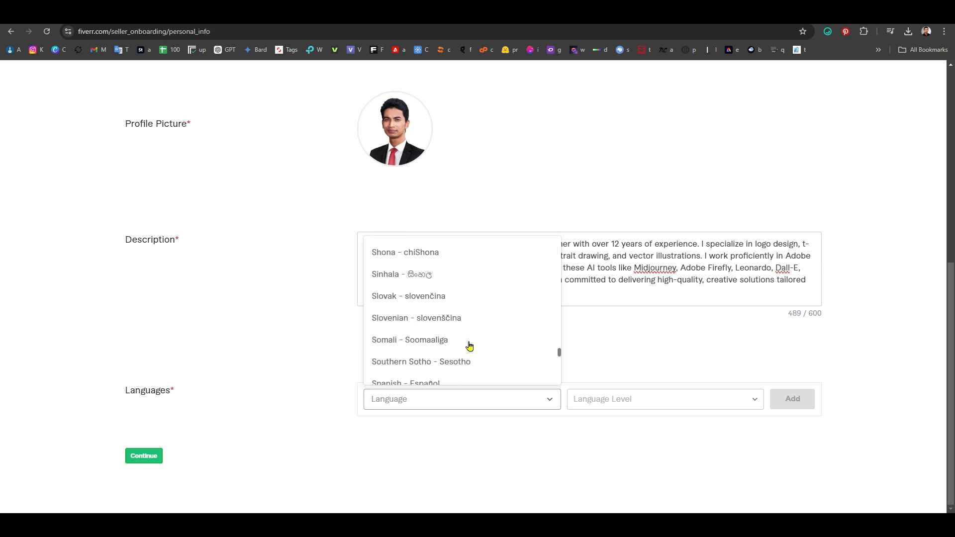
scroll(461, 350, down, 3)
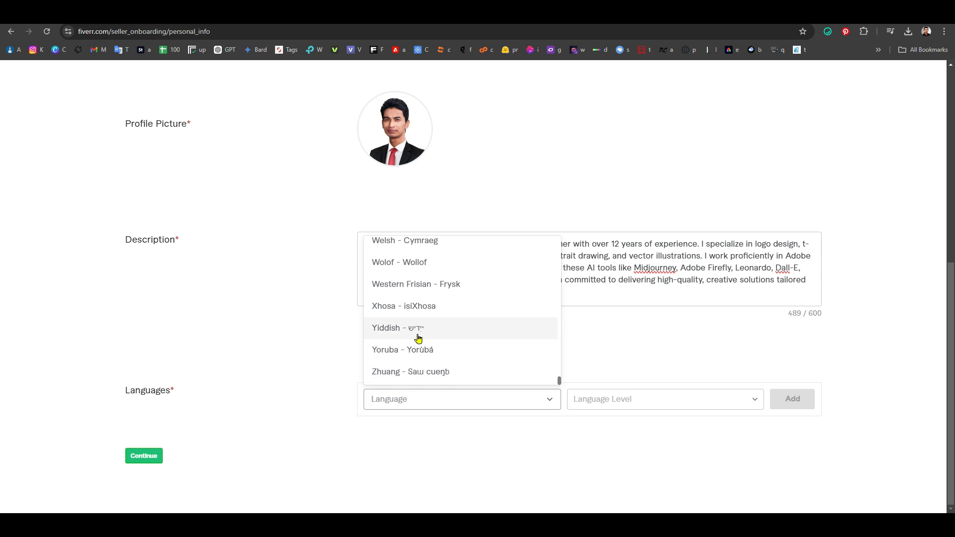
scroll(393, 336, up, 7)
scroll(401, 331, up, 7)
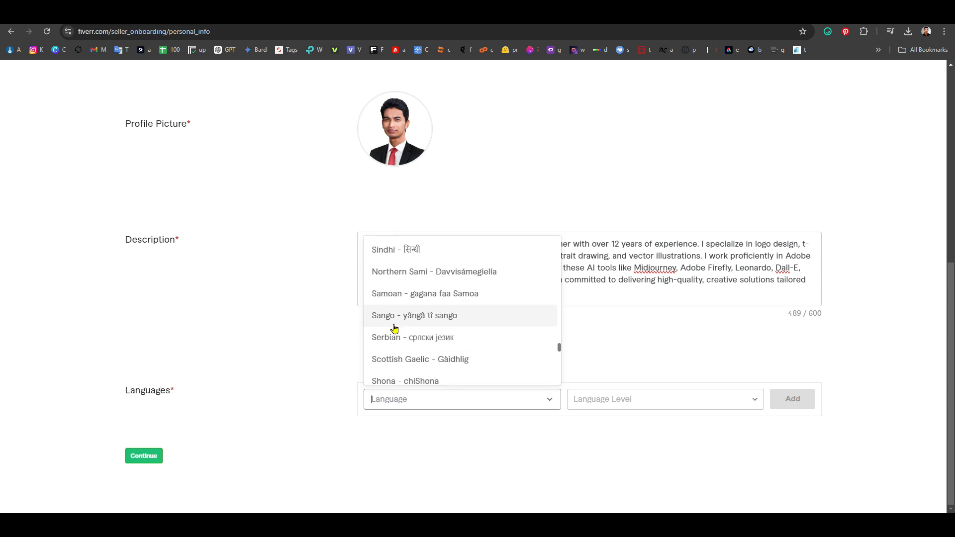
scroll(394, 328, up, 7)
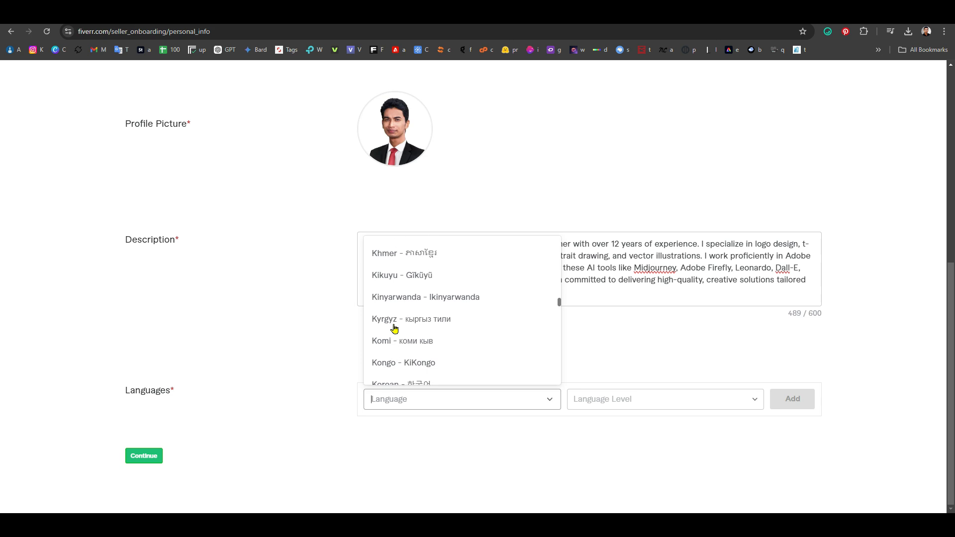
scroll(395, 328, up, 5)
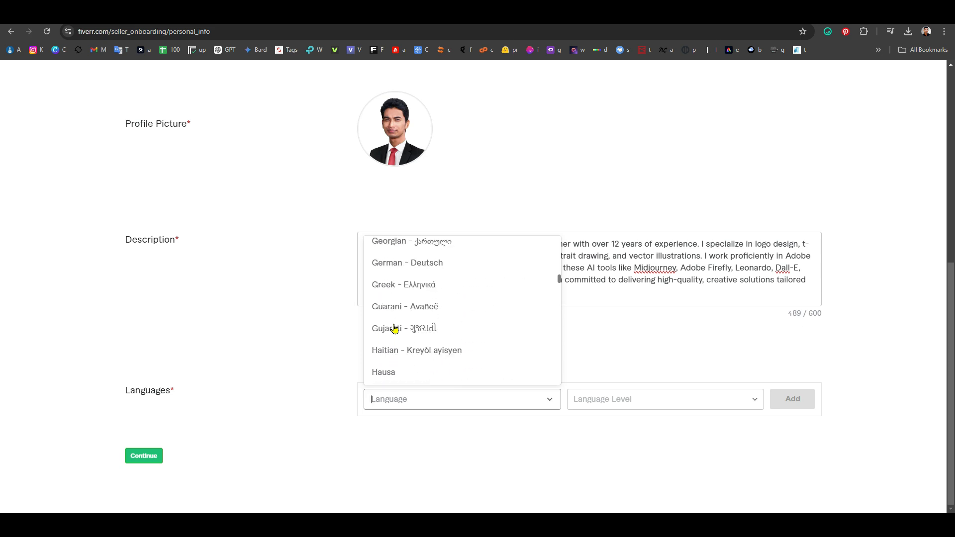
scroll(378, 328, up, 2)
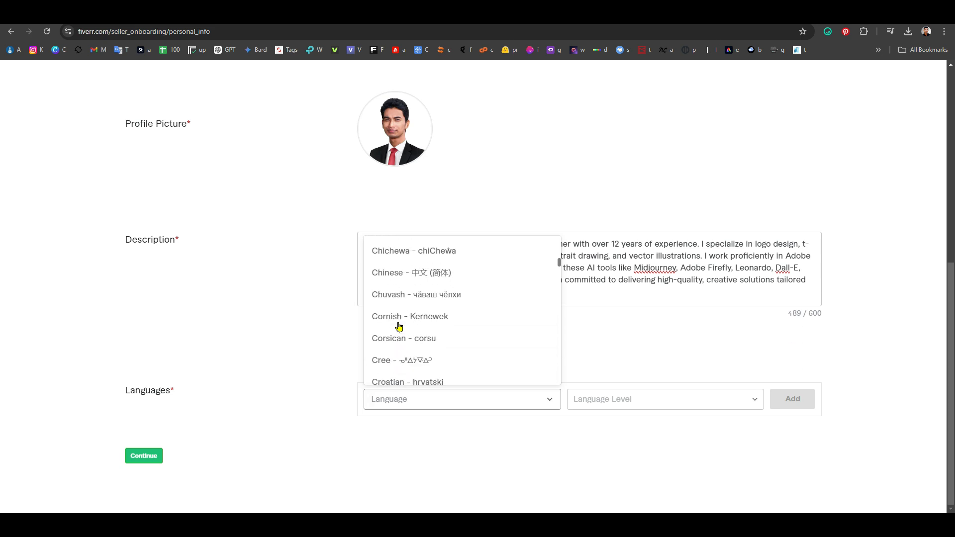
scroll(384, 329, down, 2)
click(388, 368)
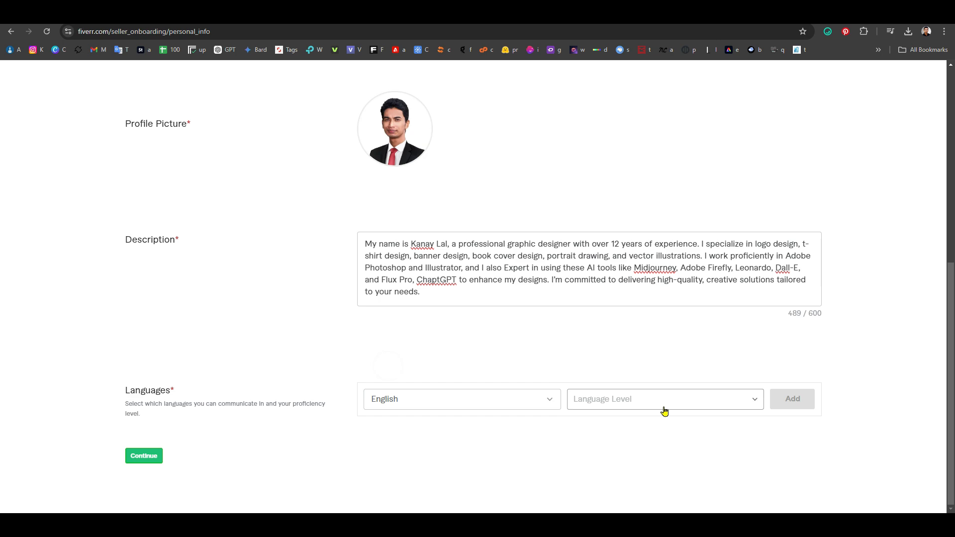
Step: Switch to the Google Meet call, mute the unmuted participant for everyone, check the participant list and return to the Fiverr form
click(184, 11)
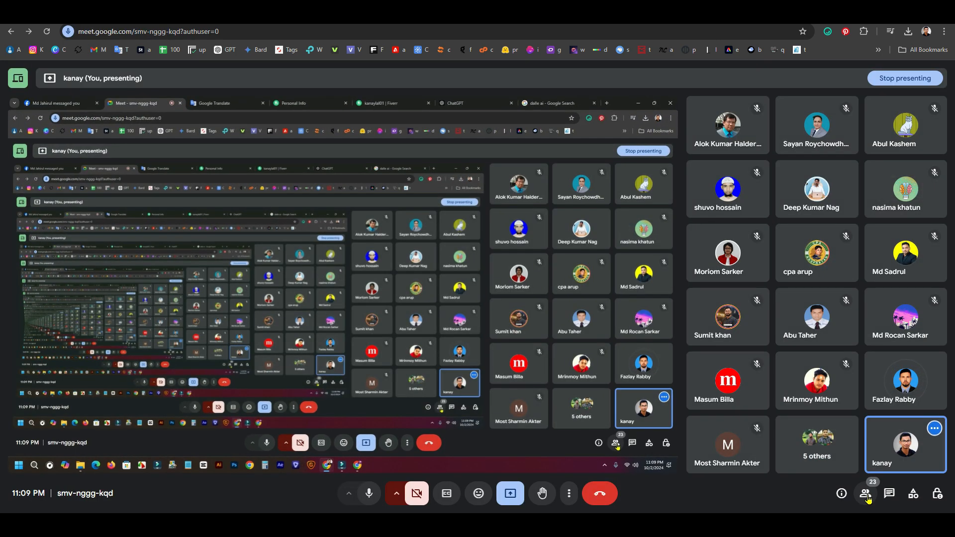
click(866, 495)
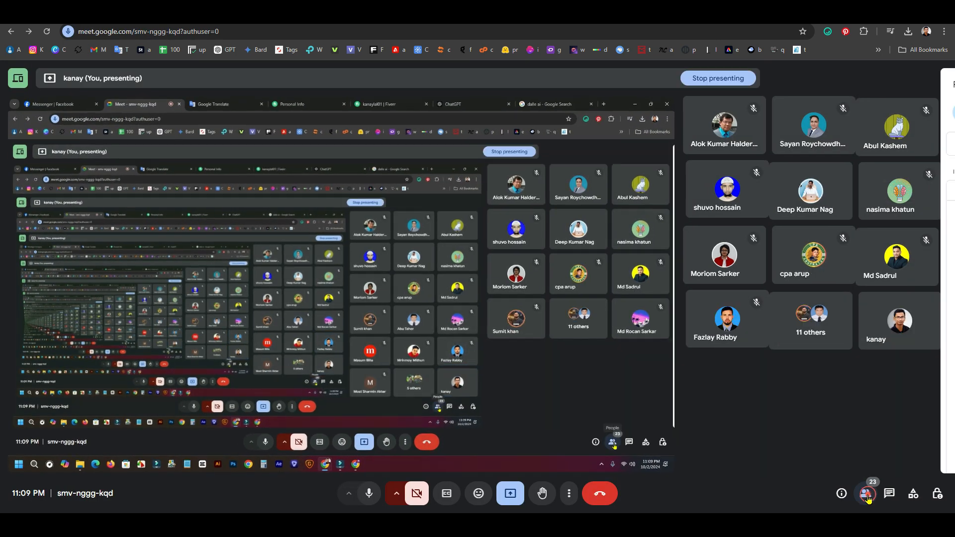
click(902, 369)
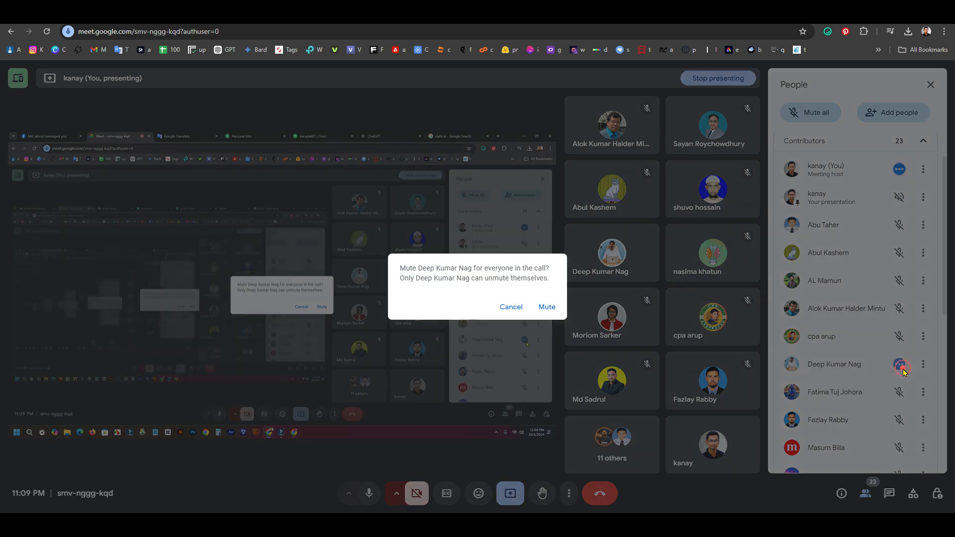
click(552, 305)
scroll(887, 366, down, 2)
scroll(888, 366, down, 5)
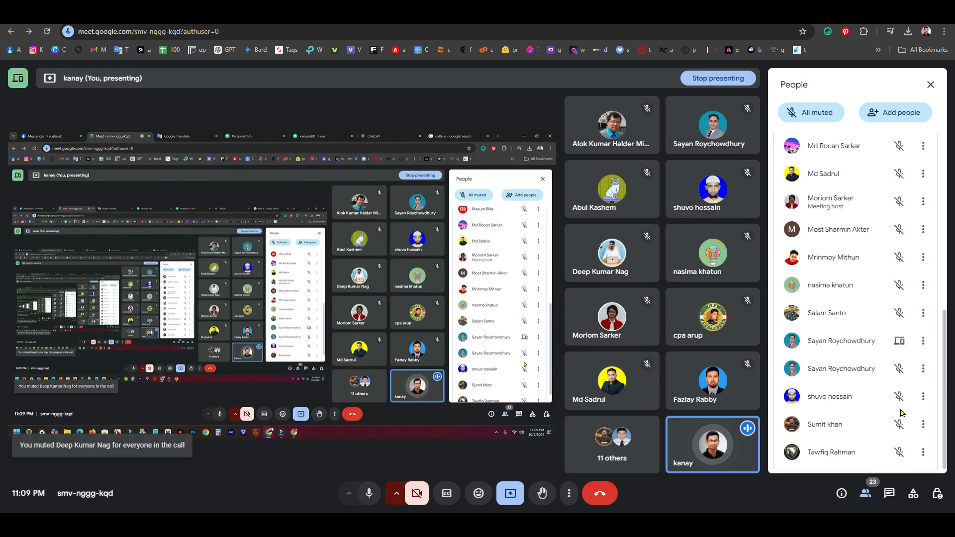
scroll(886, 298, up, 8)
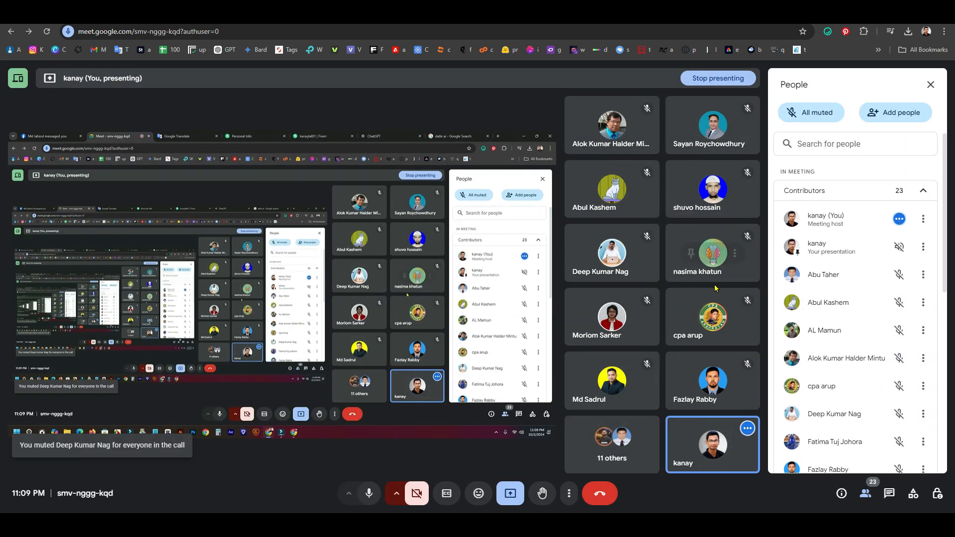
click(656, 10)
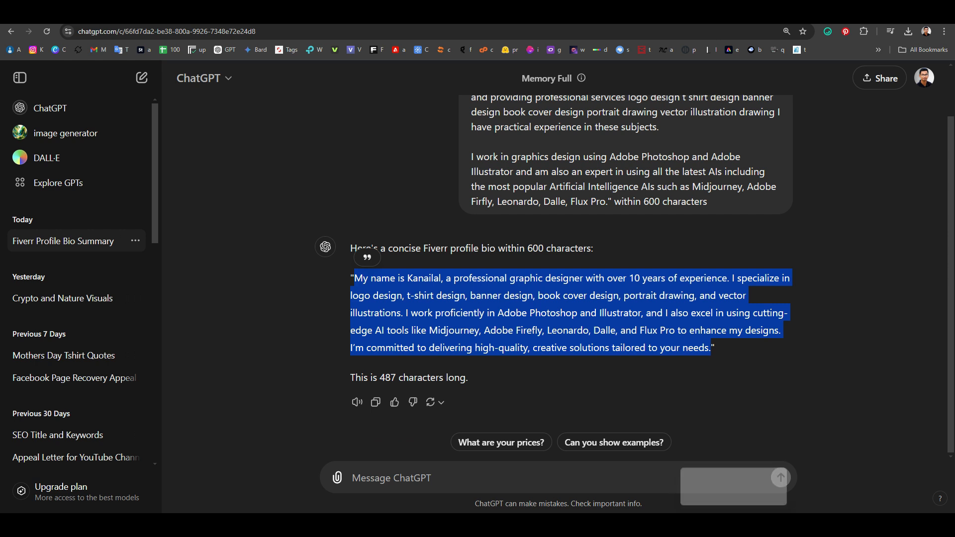
click(660, 10)
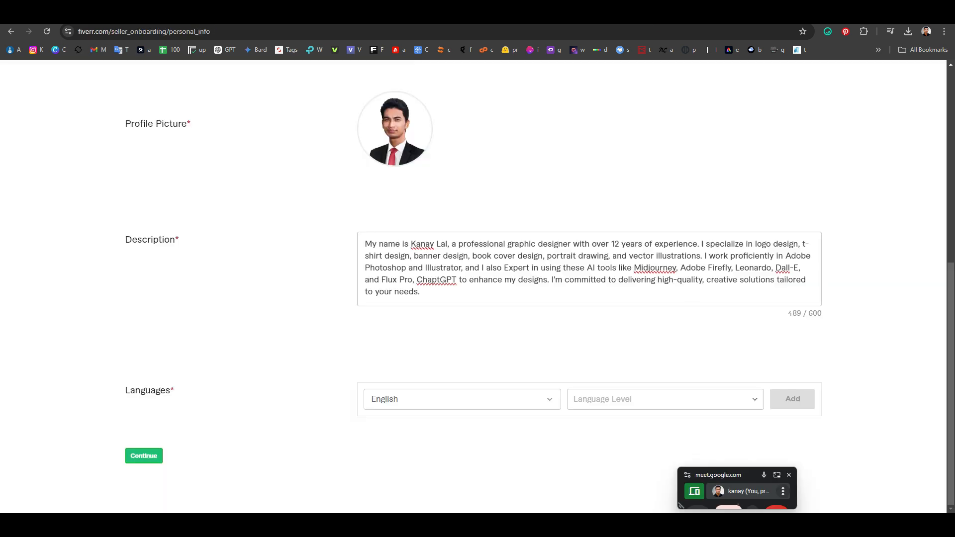
Step: Set the language level for English to Fluent and add it to the profile's languages
click(625, 399)
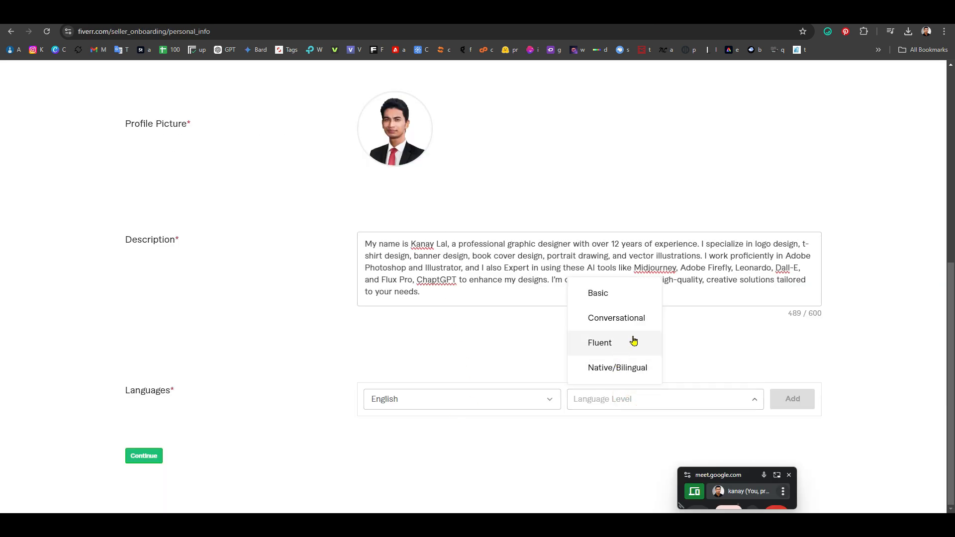
click(609, 341)
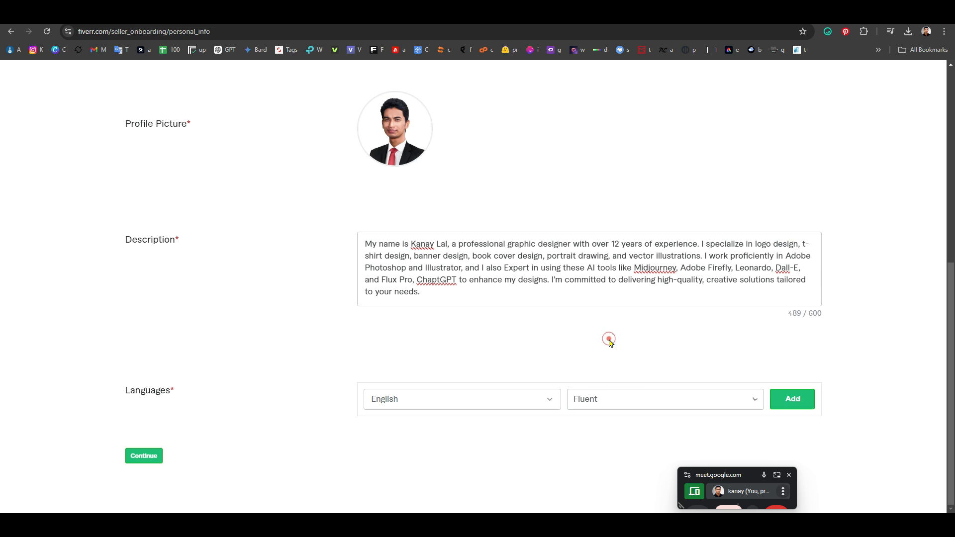
click(801, 403)
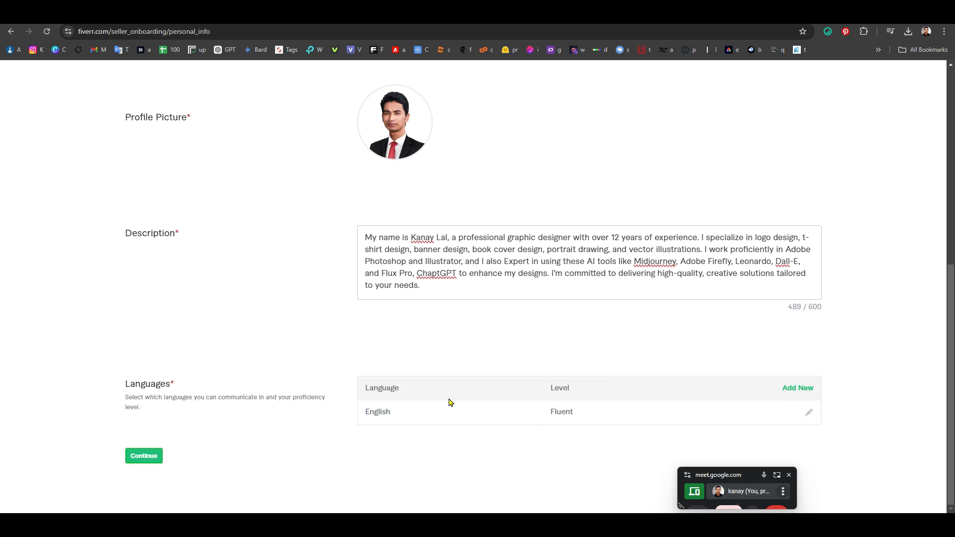
Step: Start a new entry in the Languages section and choose Bengali as its language
click(796, 389)
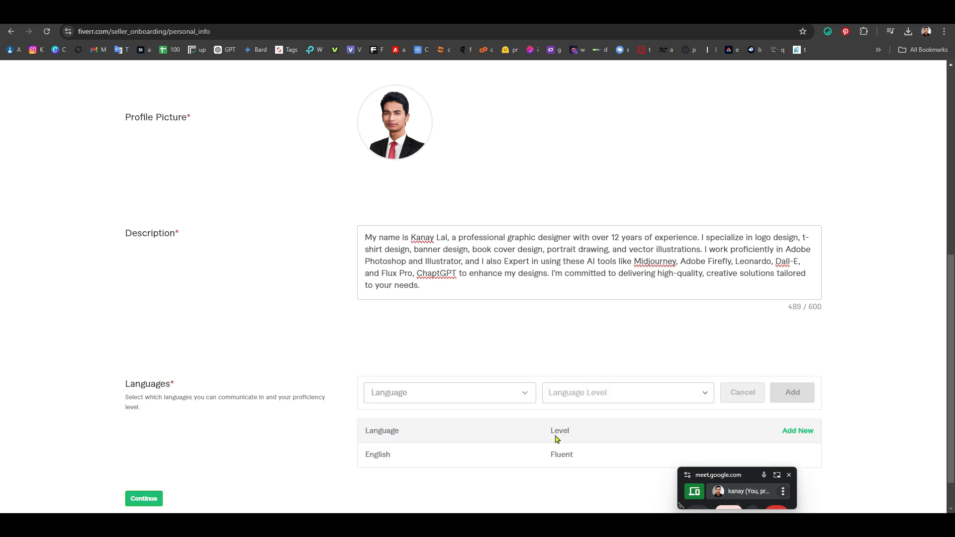
scroll(587, 420, down, 1)
click(445, 354)
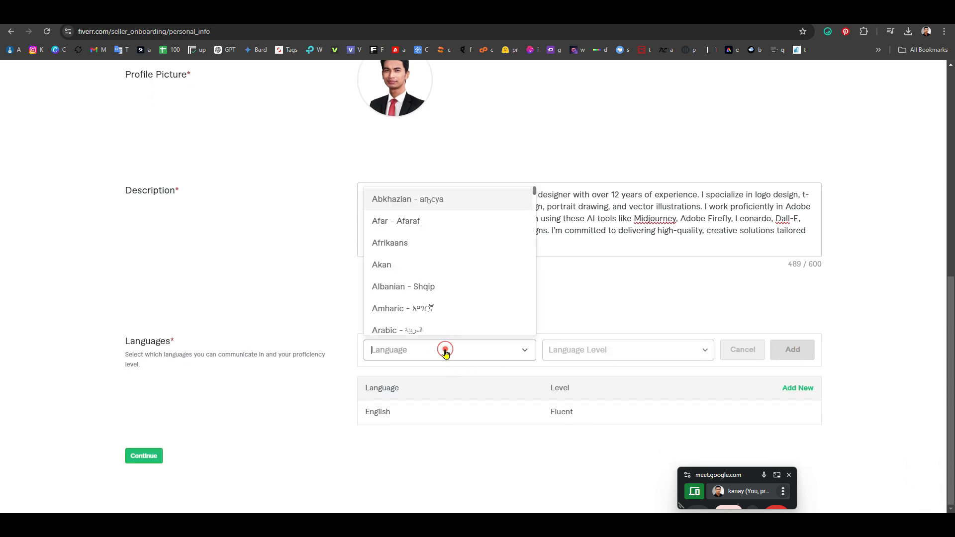
scroll(418, 252, down, 3)
scroll(423, 291, down, 6)
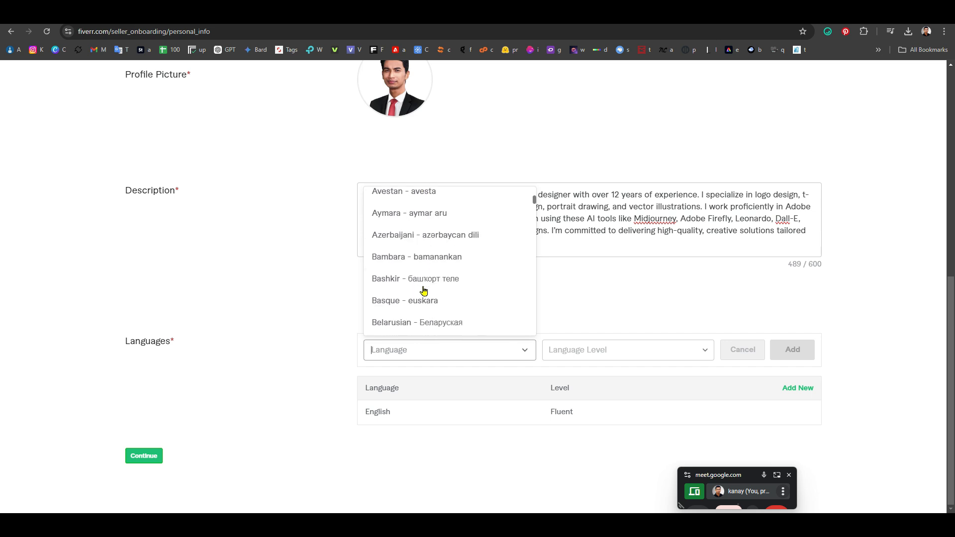
scroll(427, 292, up, 4)
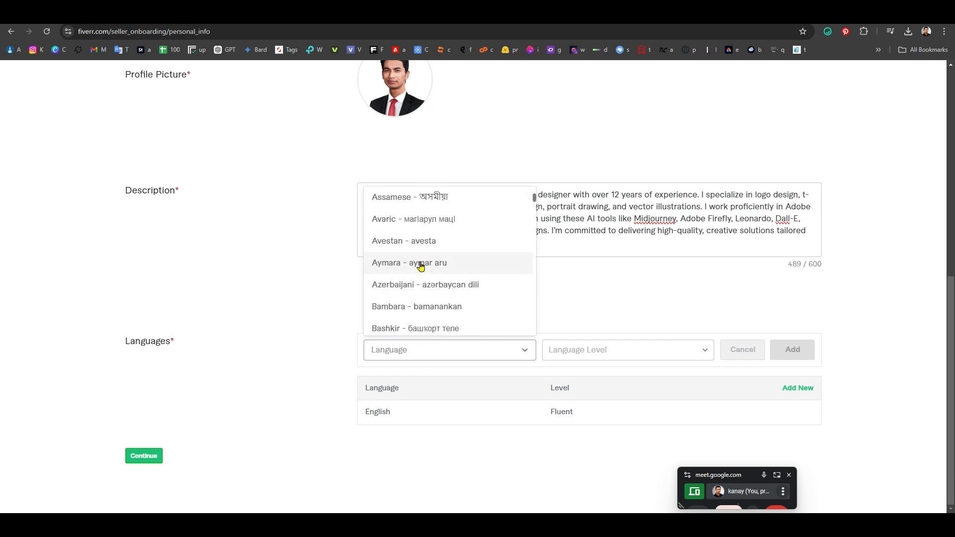
scroll(406, 274, up, 2)
scroll(417, 278, up, 2)
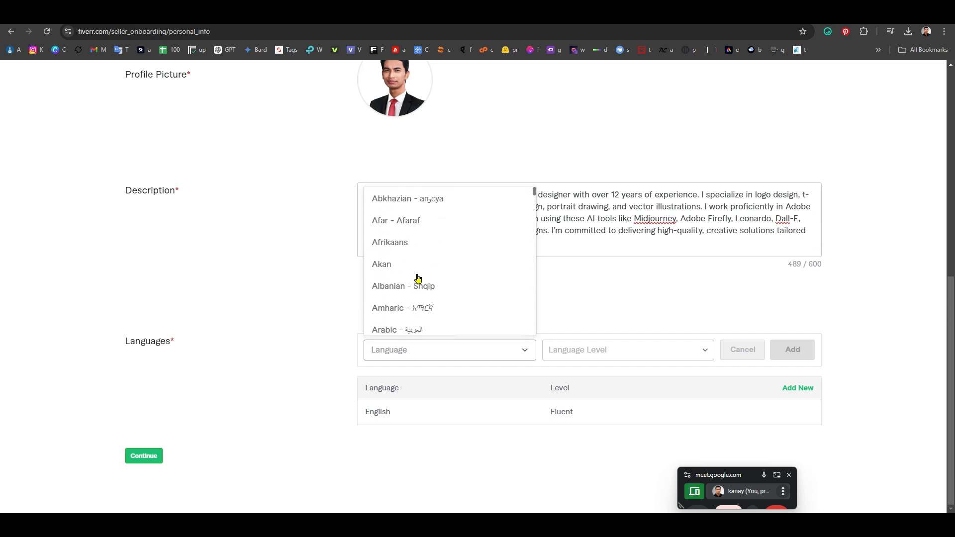
scroll(413, 286, down, 7)
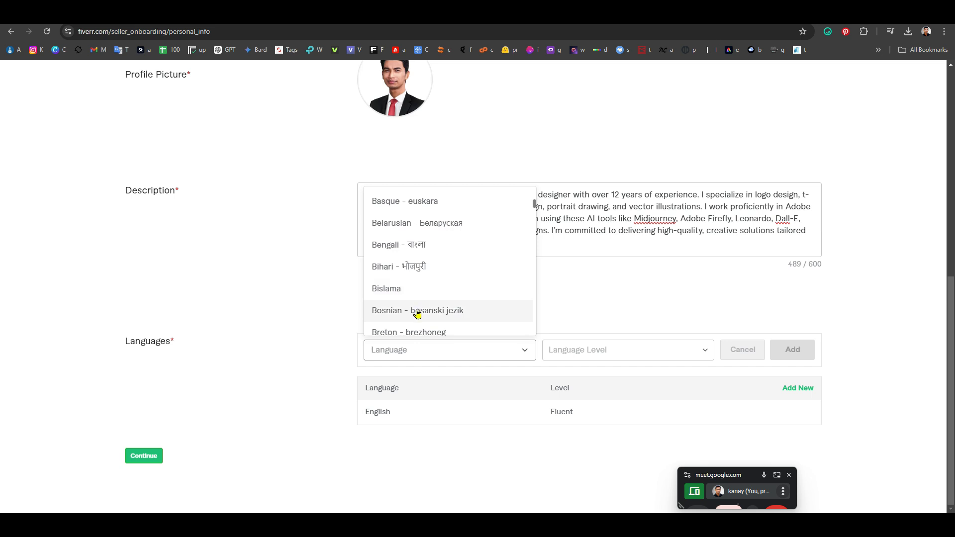
scroll(418, 309, down, 4)
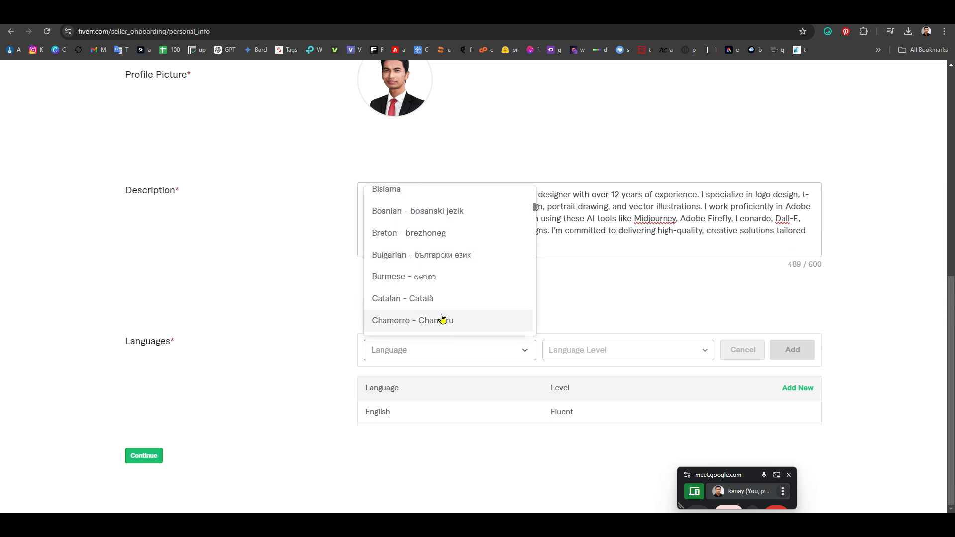
scroll(415, 279, up, 2)
click(410, 247)
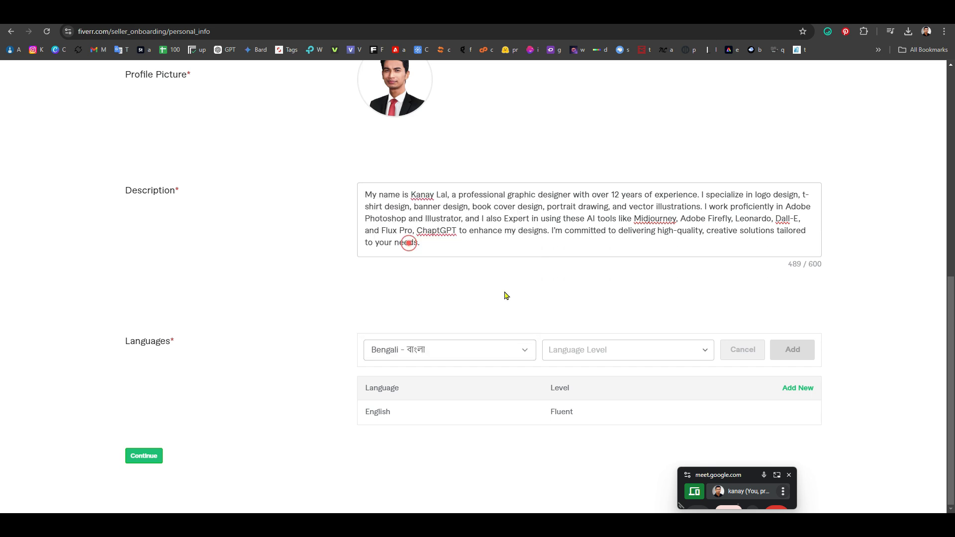
Step: Add Bengali with the Native/Bilingual level and continue to the Professional Info stage
click(629, 353)
click(587, 457)
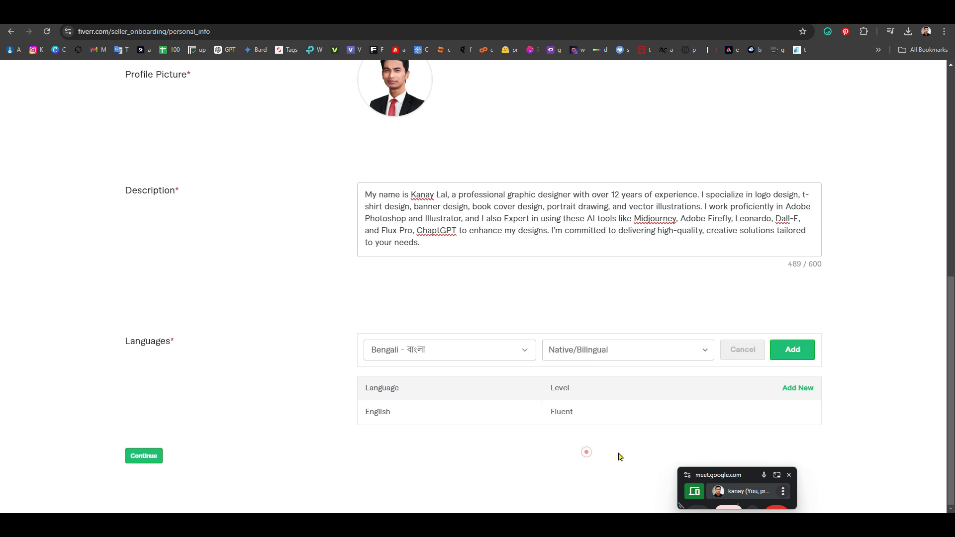
click(796, 352)
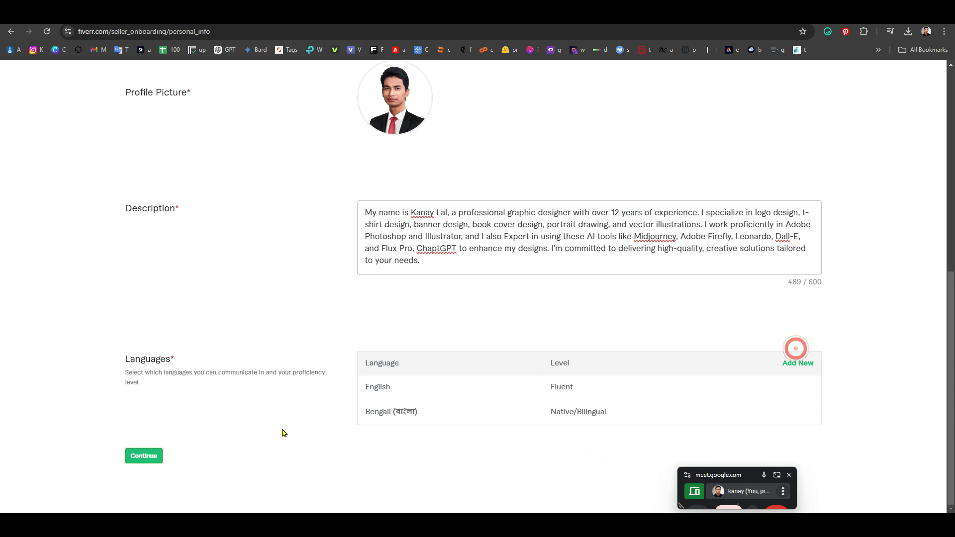
click(144, 456)
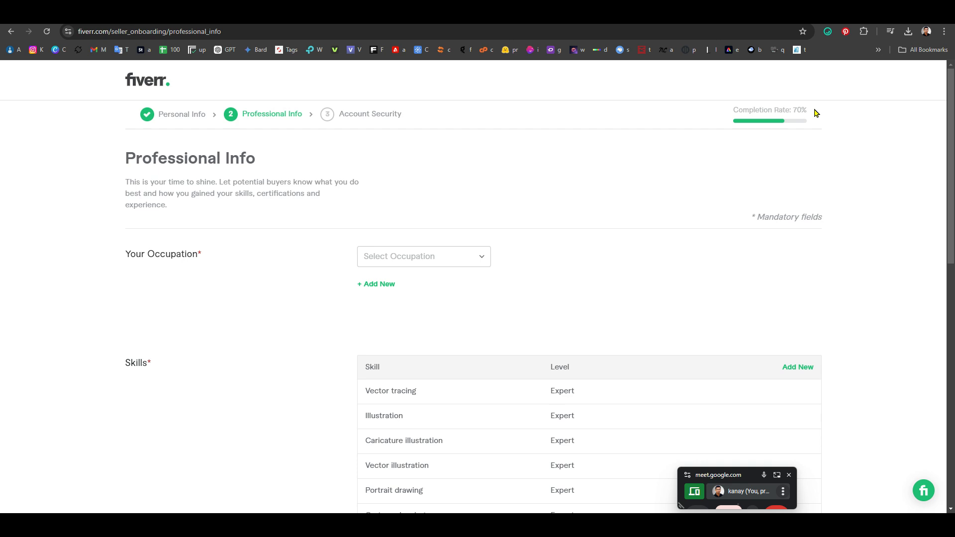
Step: Set the occupation to Graphics & Design with skills AI Artists, Logo Design, Portraits & Caricatures, T-Shirts & Merchandise and Social Media Design
click(428, 259)
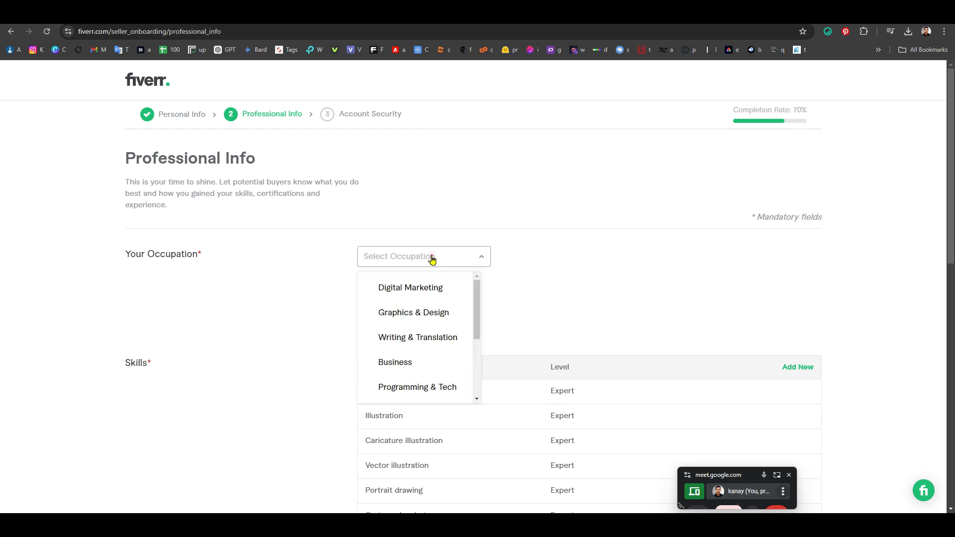
click(425, 314)
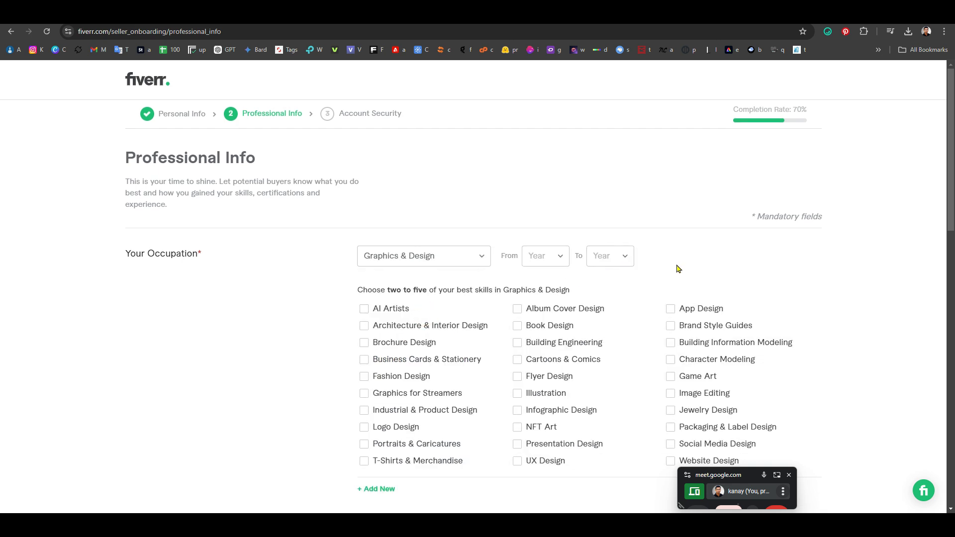
scroll(679, 269, down, 1)
click(369, 262)
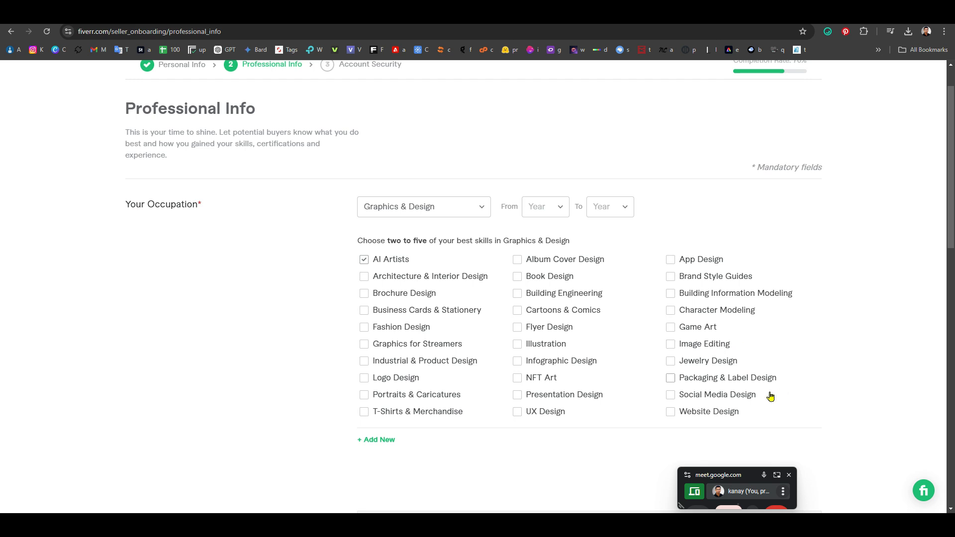
click(410, 394)
click(396, 379)
click(559, 346)
click(520, 346)
click(734, 396)
scroll(483, 423, down, 5)
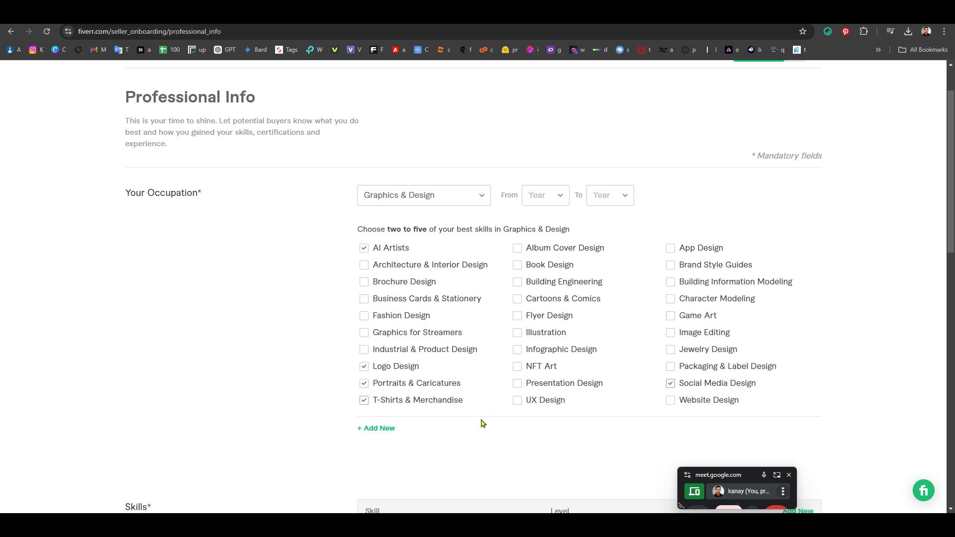
Step: Add a second occupation and set it to Video & Animation
scroll(495, 436, up, 3)
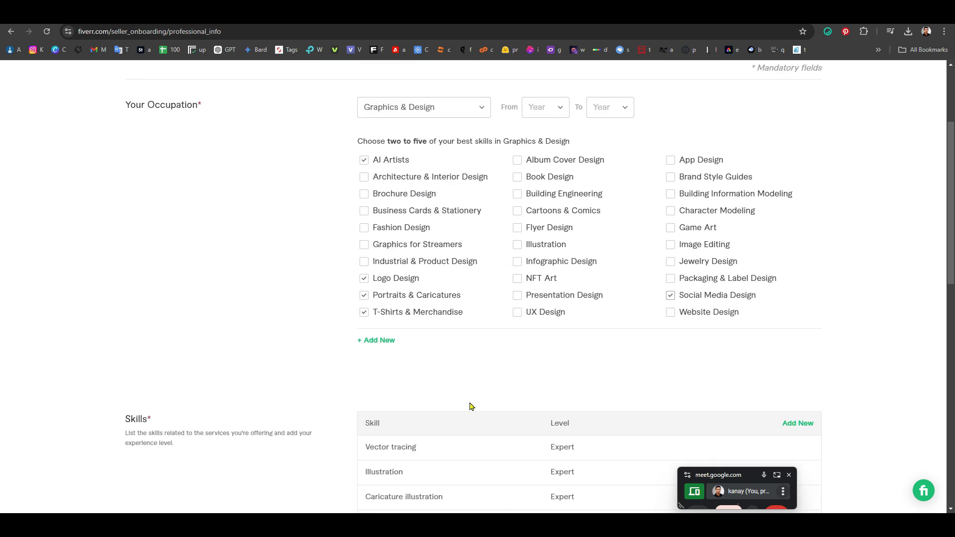
click(385, 344)
click(430, 360)
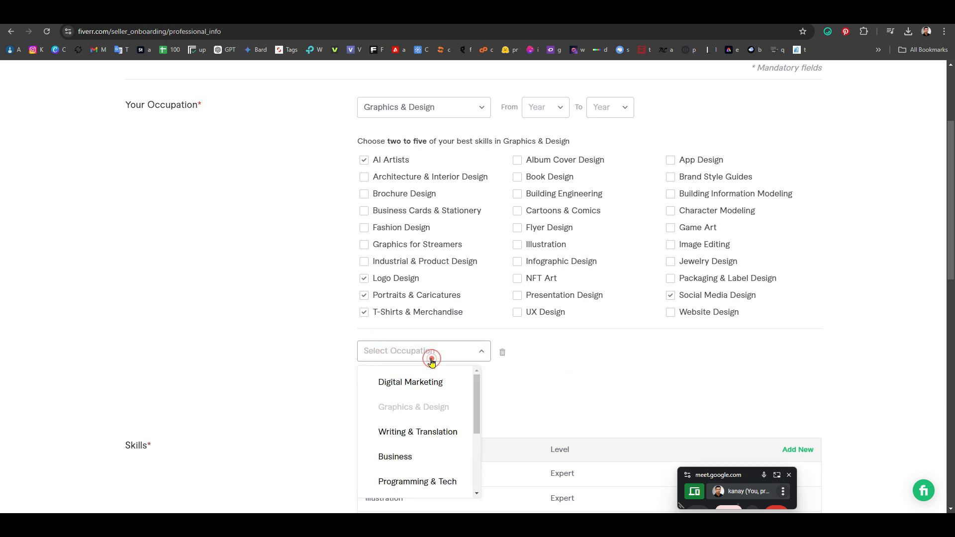
scroll(623, 398, down, 1)
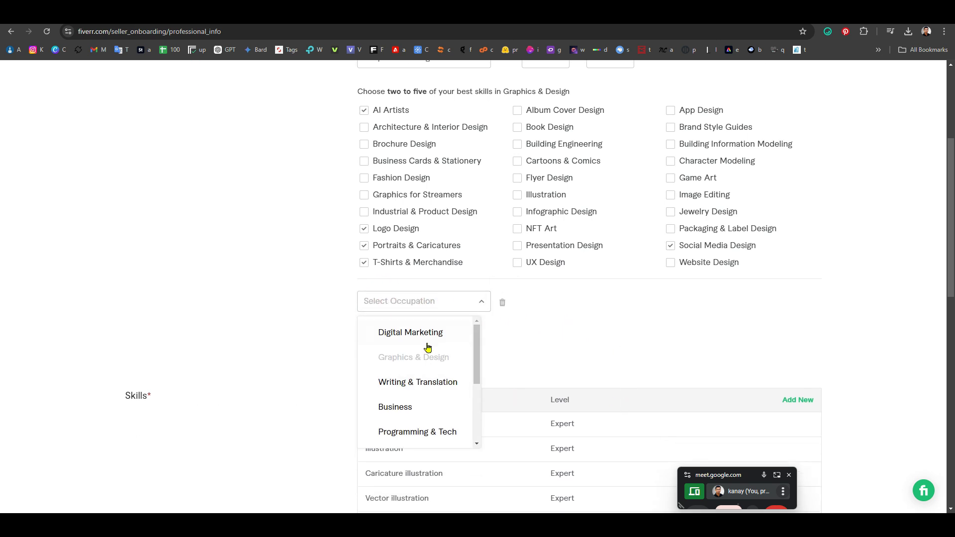
scroll(418, 369, down, 3)
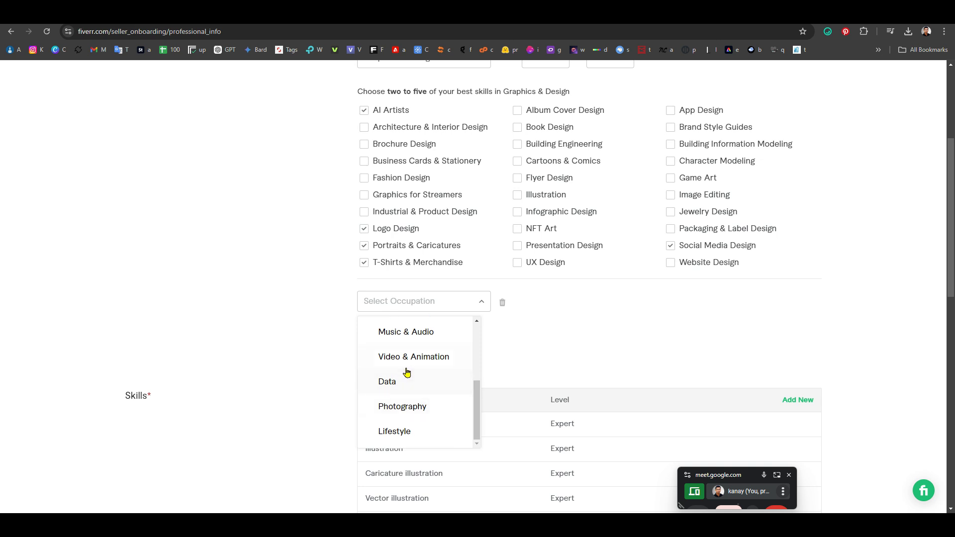
click(440, 362)
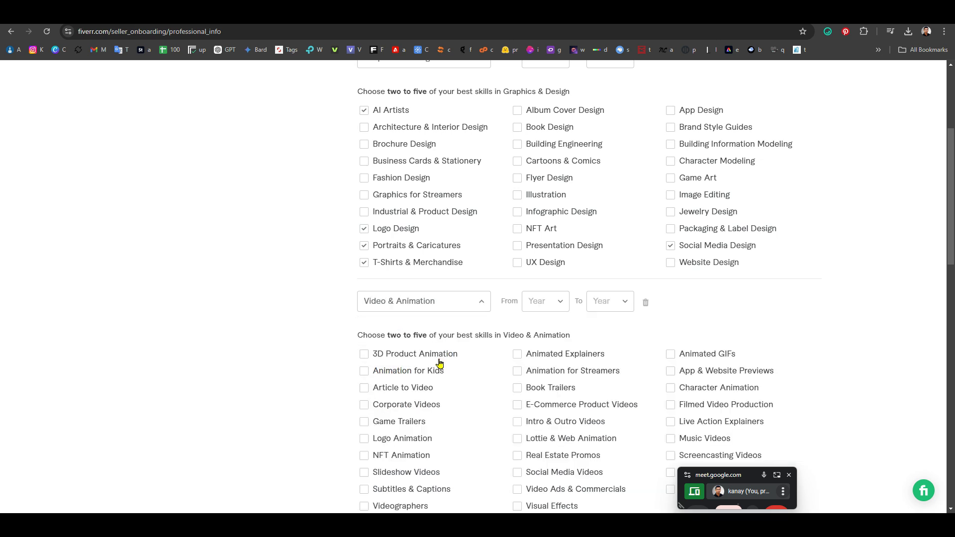
Step: Select Video Editing, Music Videos, Spokespersons Videos, Intro & Outro Videos and Social Media Videos as the Video & Animation skills
scroll(583, 351, down, 2)
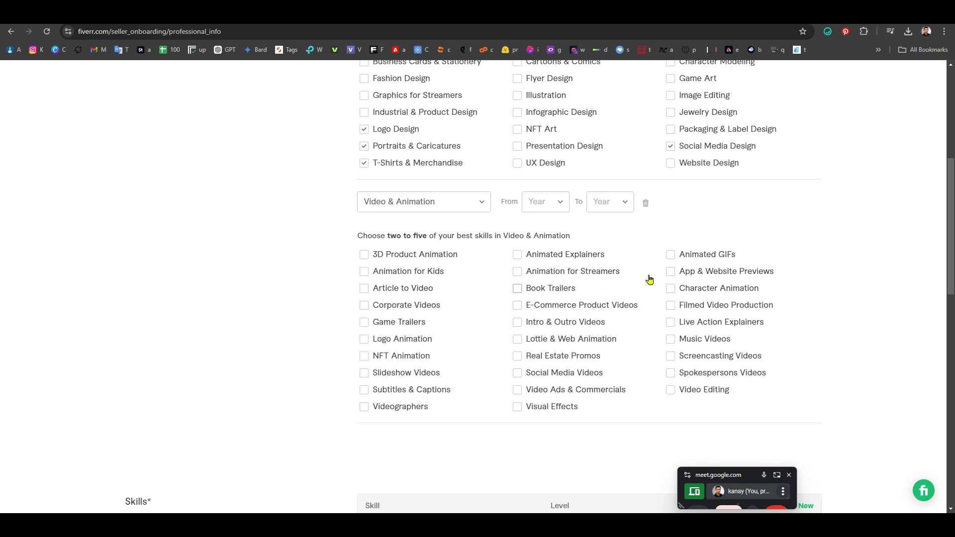
click(674, 393)
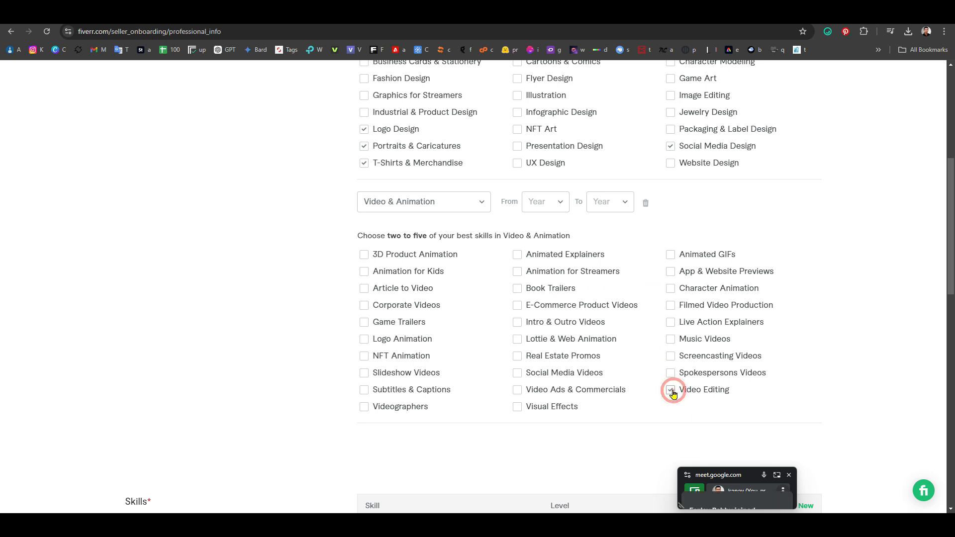
click(672, 342)
click(669, 375)
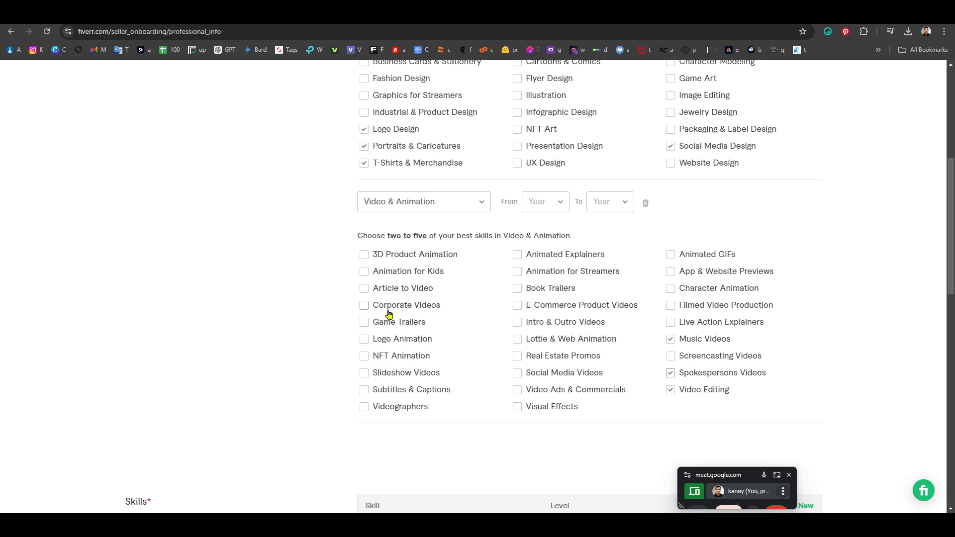
click(365, 341)
click(522, 327)
click(367, 342)
click(517, 373)
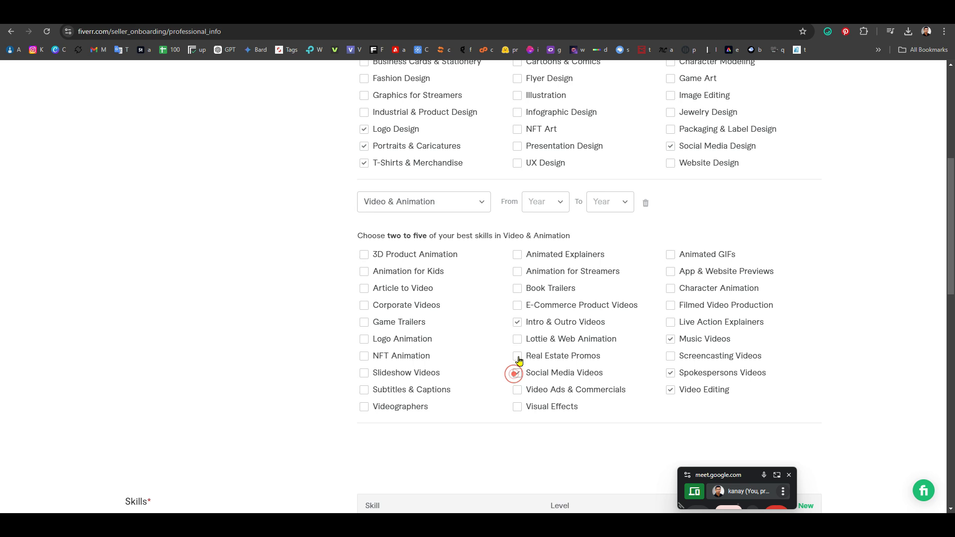
Step: Replace Music Videos and Spokespersons Videos with Logo Animation and Article to Video among the Video & Animation skills
click(517, 327)
click(365, 341)
click(673, 340)
click(518, 323)
click(689, 378)
click(427, 293)
click(436, 394)
scroll(588, 399, down, 3)
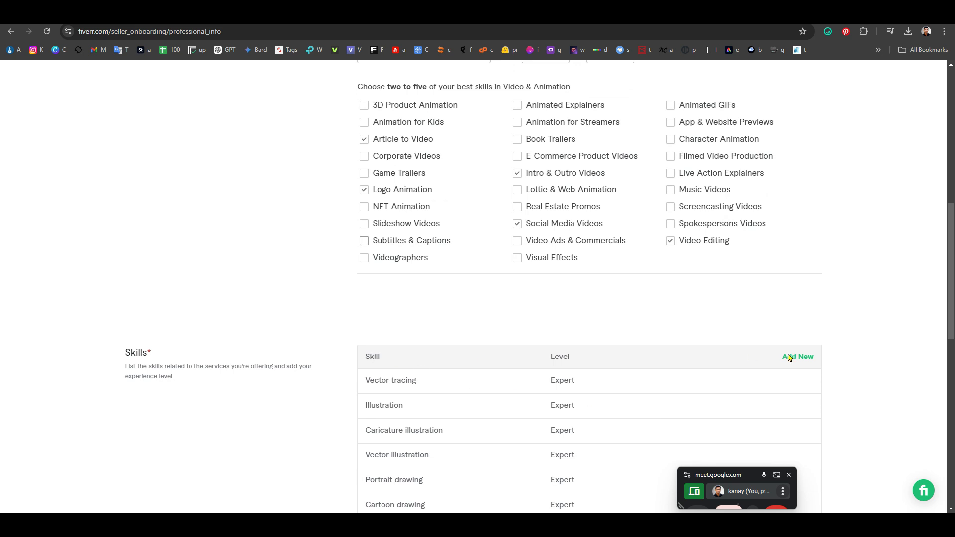
Step: Delete every entry in the Skills list from Vector tracing through Typography design, keeping only Wordpress SEO
scroll(763, 294, up, 4)
scroll(610, 326, down, 7)
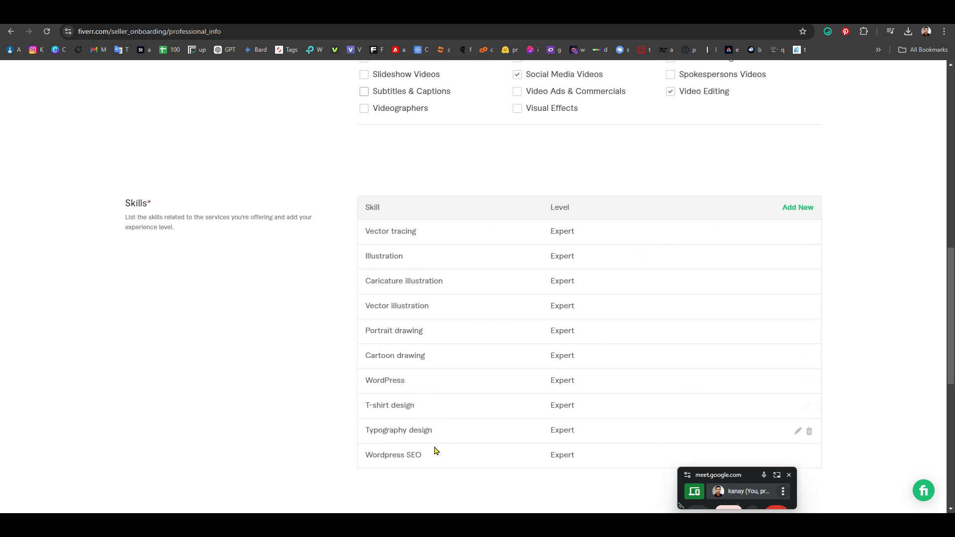
click(809, 233)
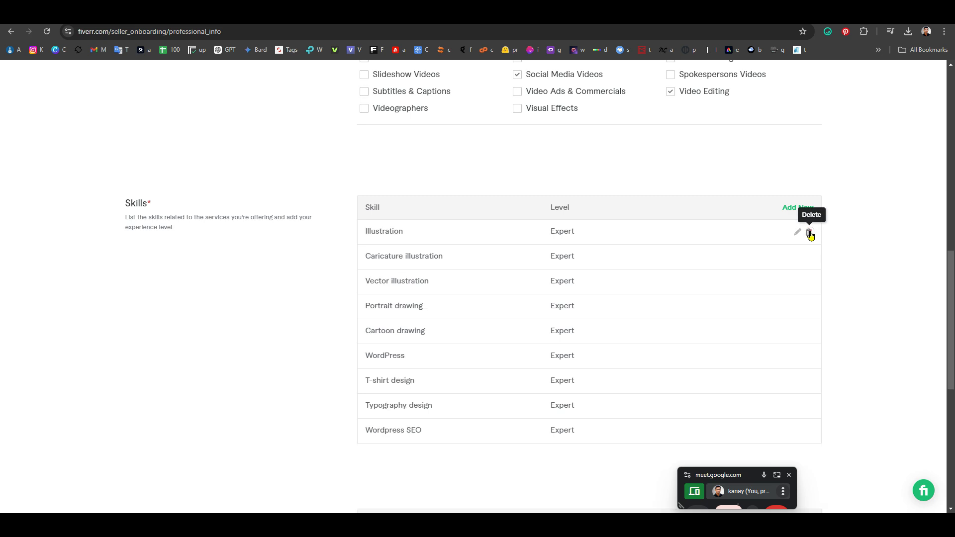
click(810, 233)
click(809, 233)
click(810, 233)
click(810, 233)
click(809, 233)
click(810, 233)
click(810, 233)
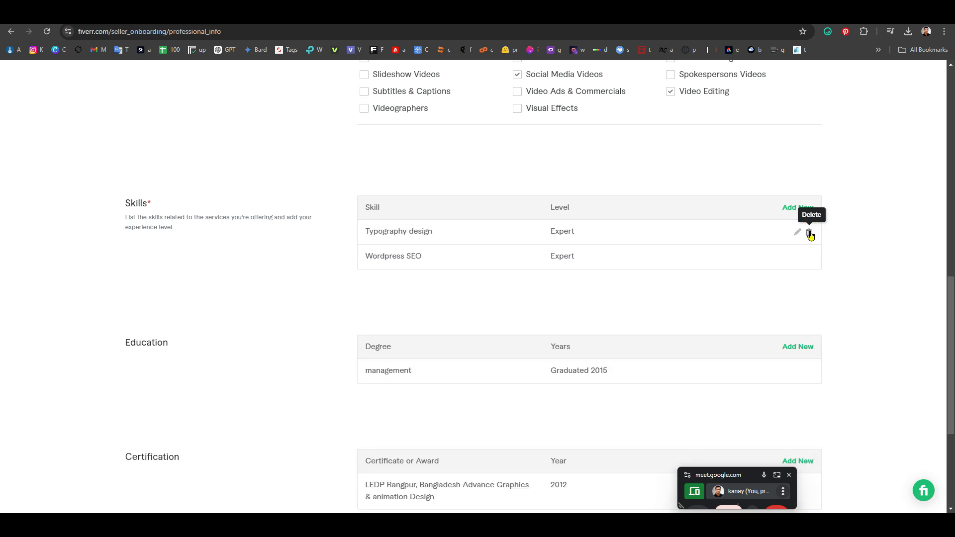
click(809, 233)
Step: Change the remaining Wordpress SEO skill to AI art at Expert level and save the update
click(810, 233)
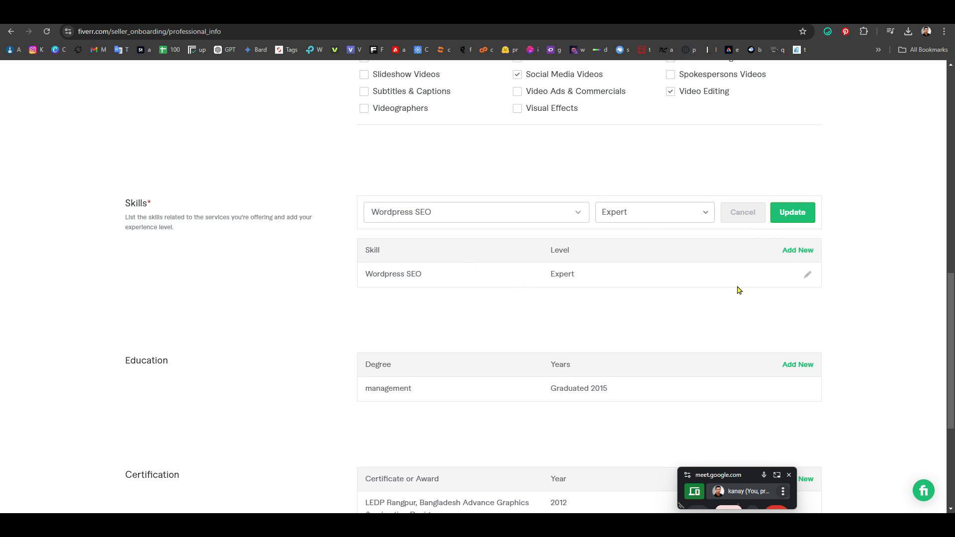
click(809, 277)
click(582, 217)
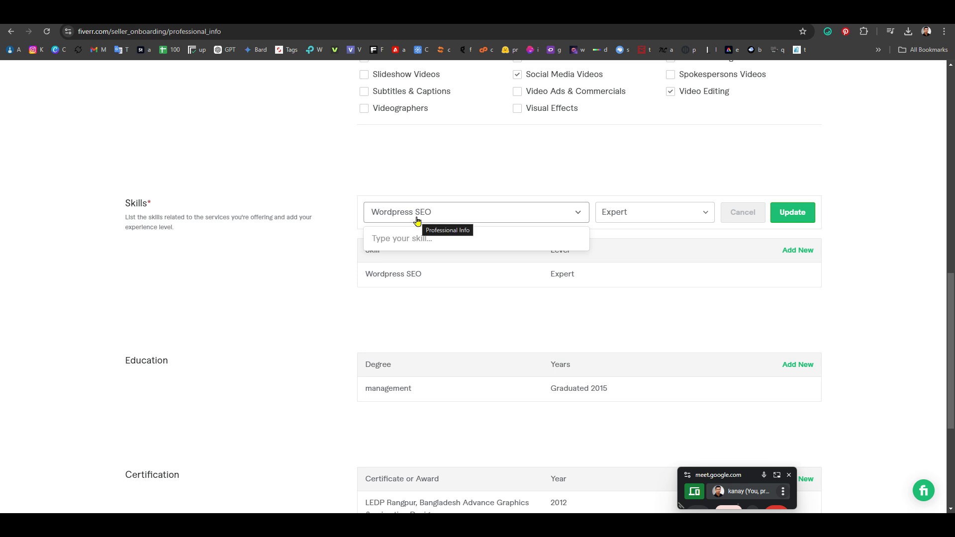
text(al)
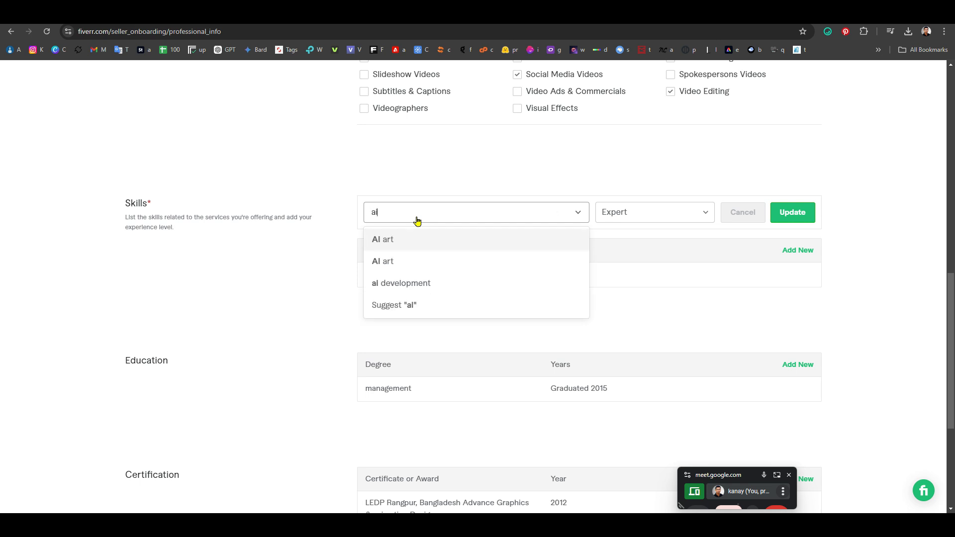
click(440, 246)
click(655, 212)
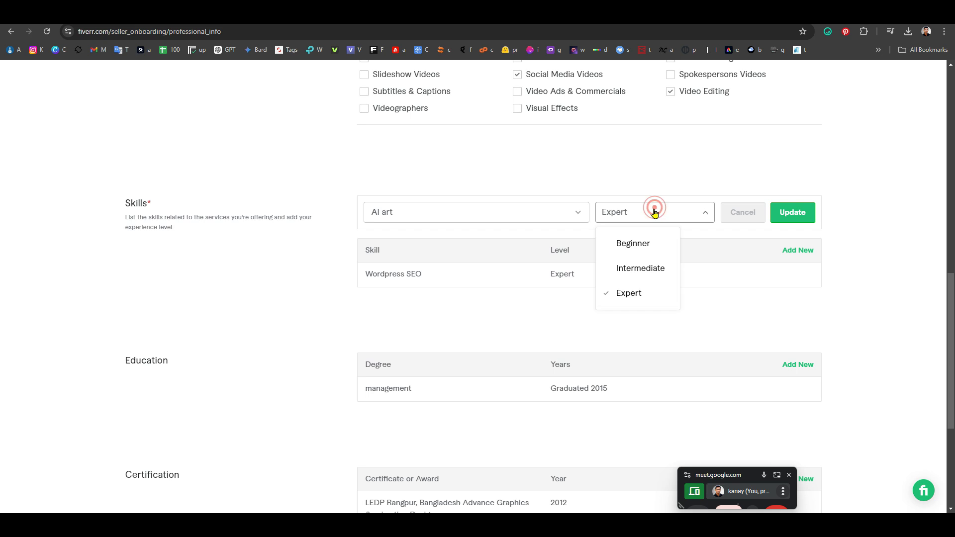
click(635, 293)
click(792, 212)
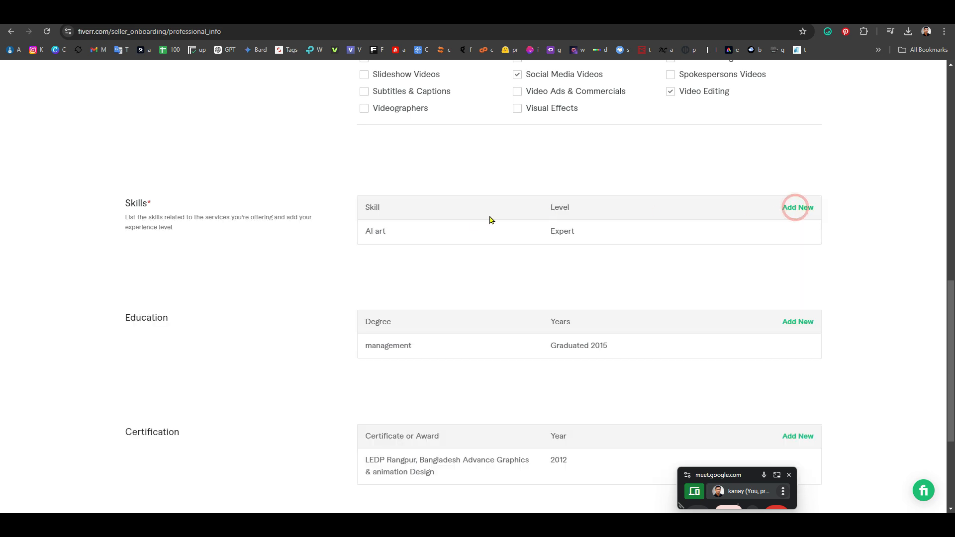
Step: Add the suggested skill "ai video" at Expert level to the Skills list, and delete that entry again
click(798, 208)
click(404, 218)
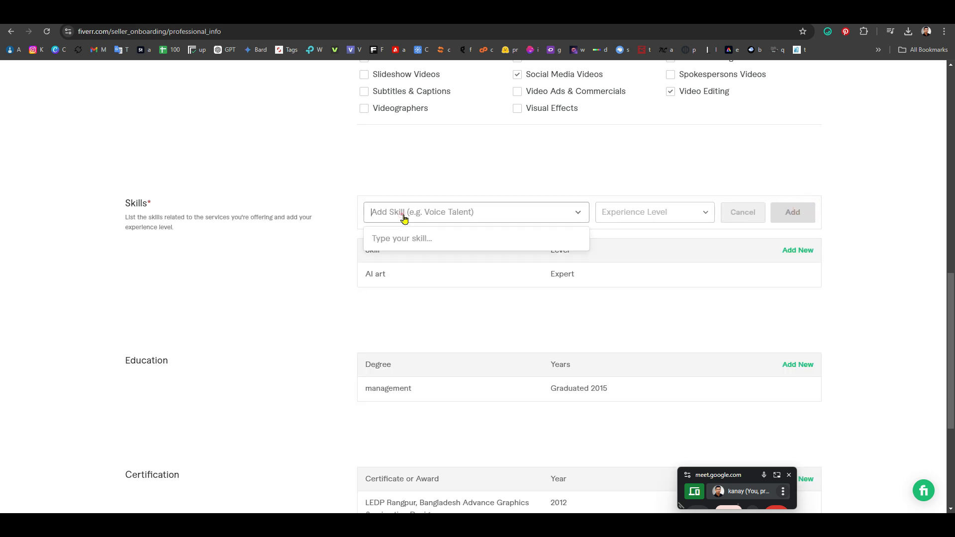
text(ai)
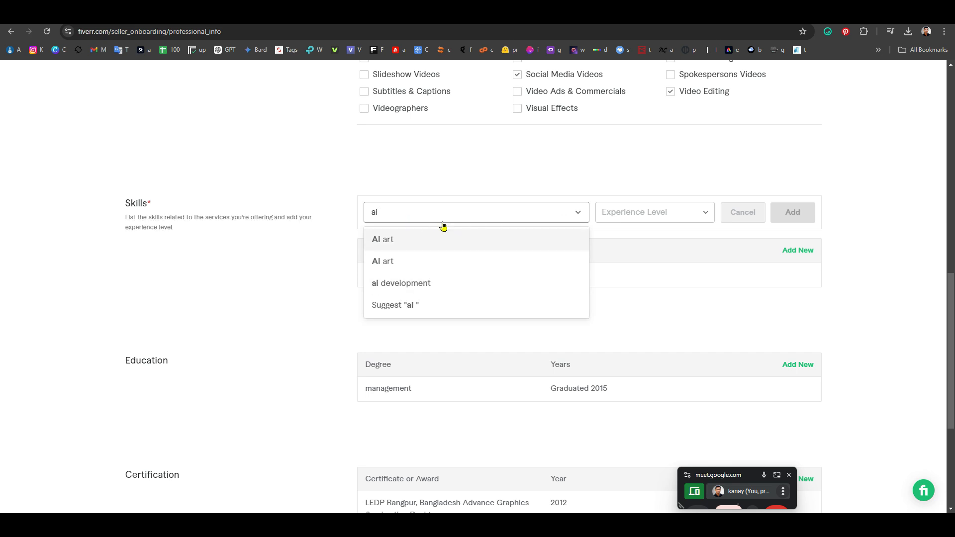
text( v)
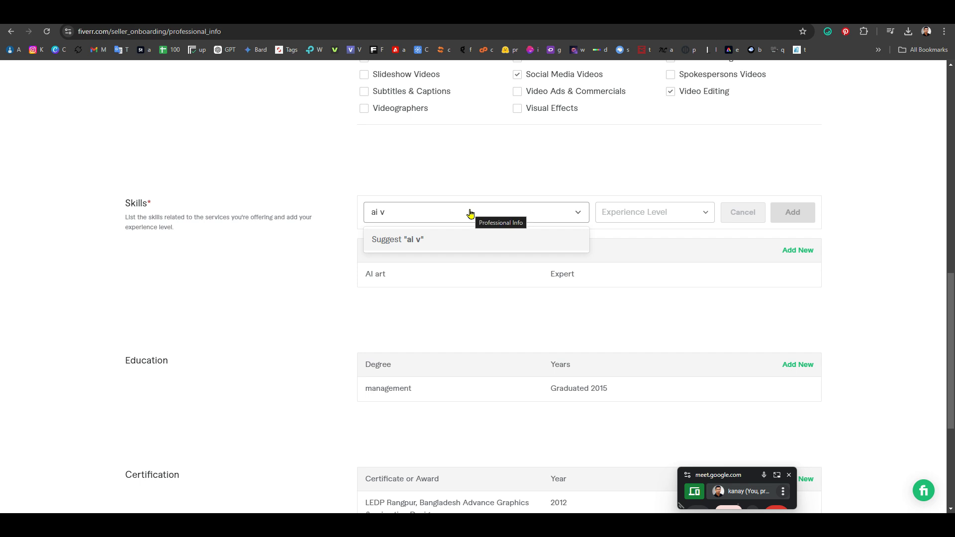
text(ideo)
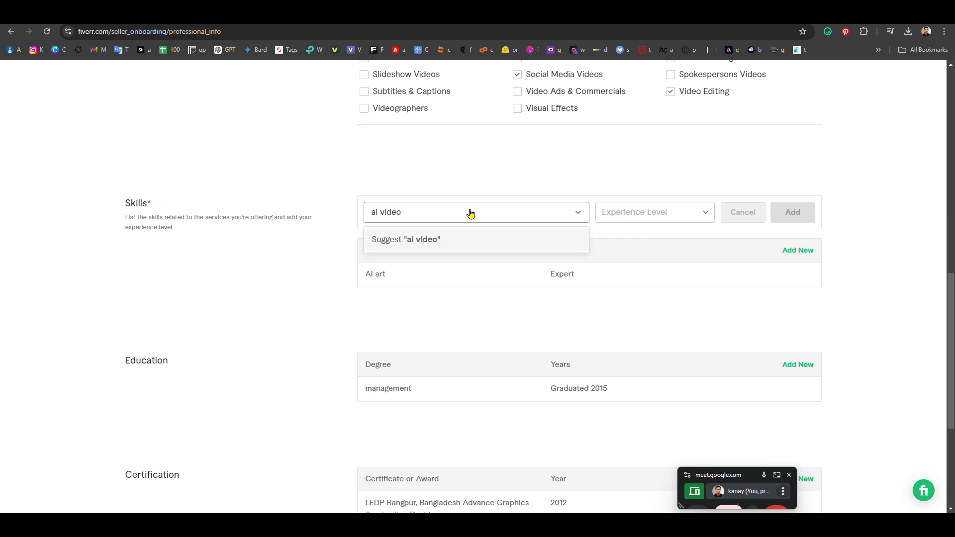
click(428, 239)
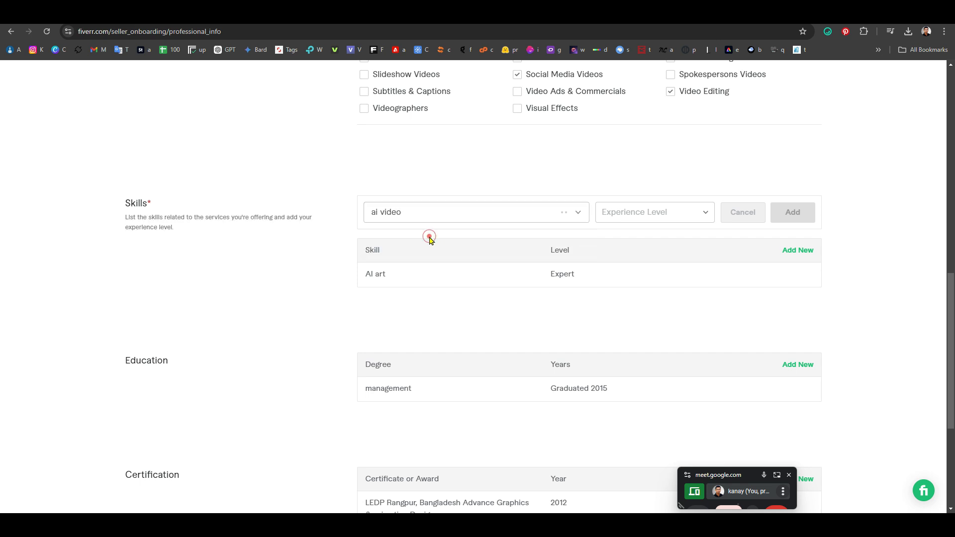
click(665, 217)
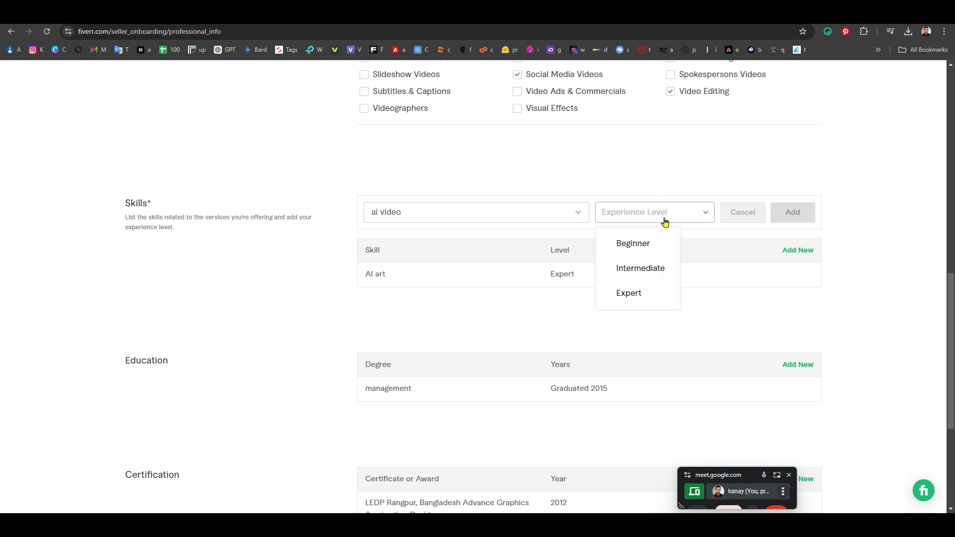
click(630, 298)
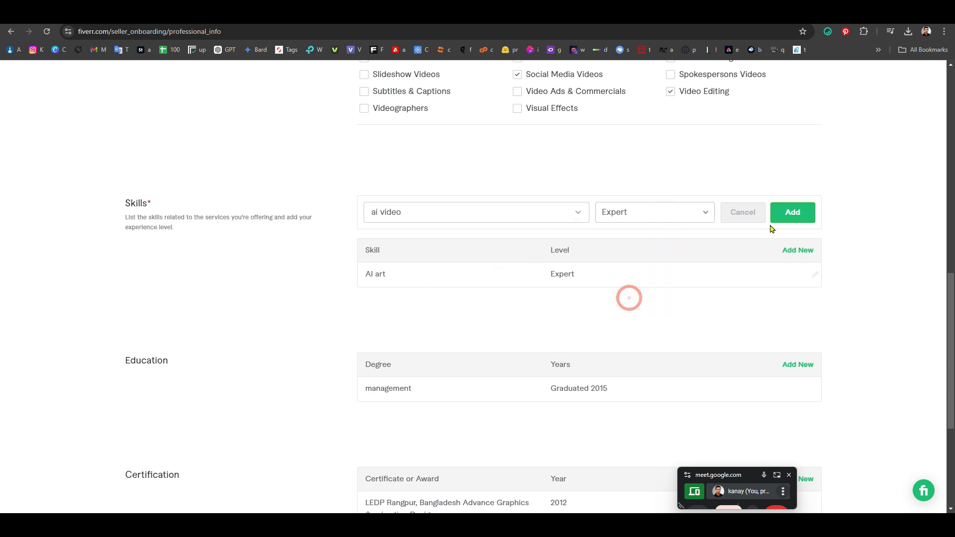
click(795, 218)
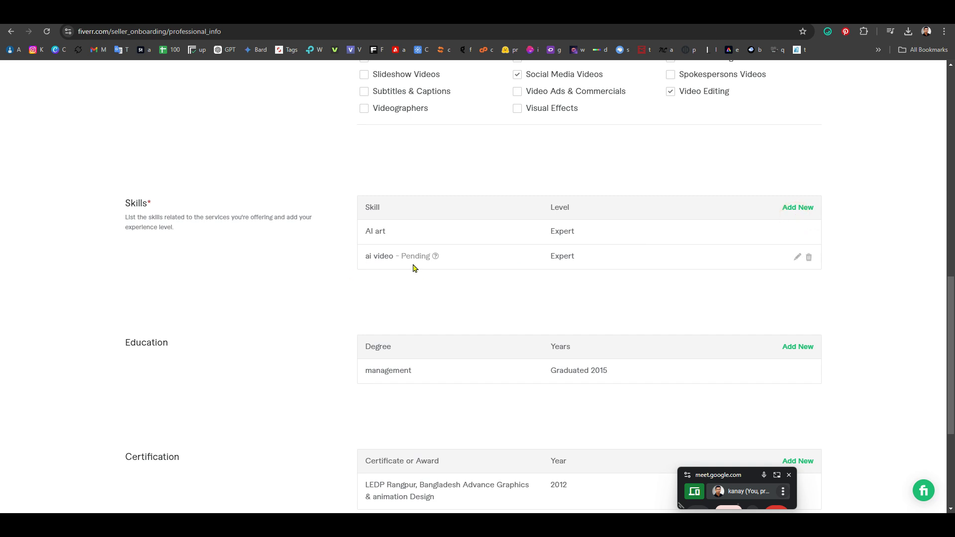
click(810, 256)
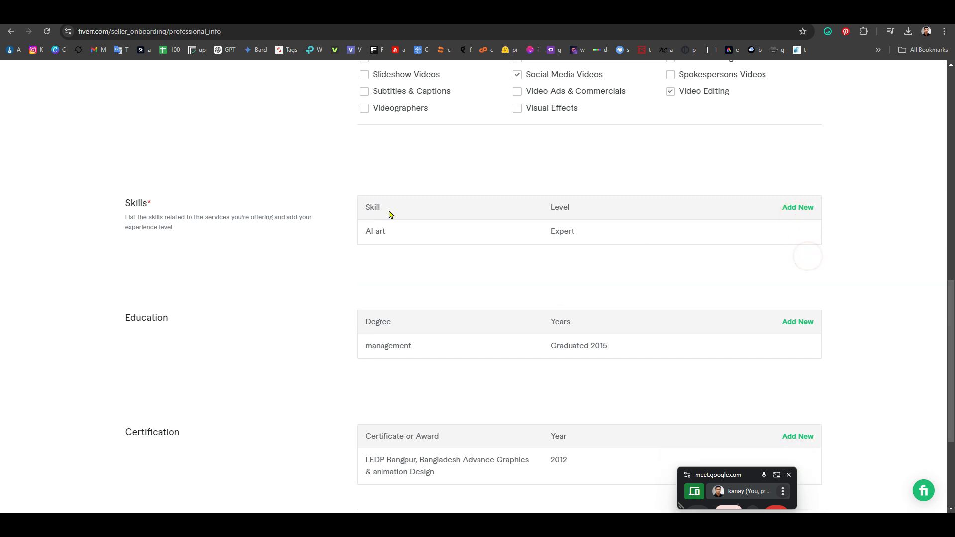
Step: Add the suggested skill "t shirt" at Expert level to the Skills list, and delete that entry again
click(809, 211)
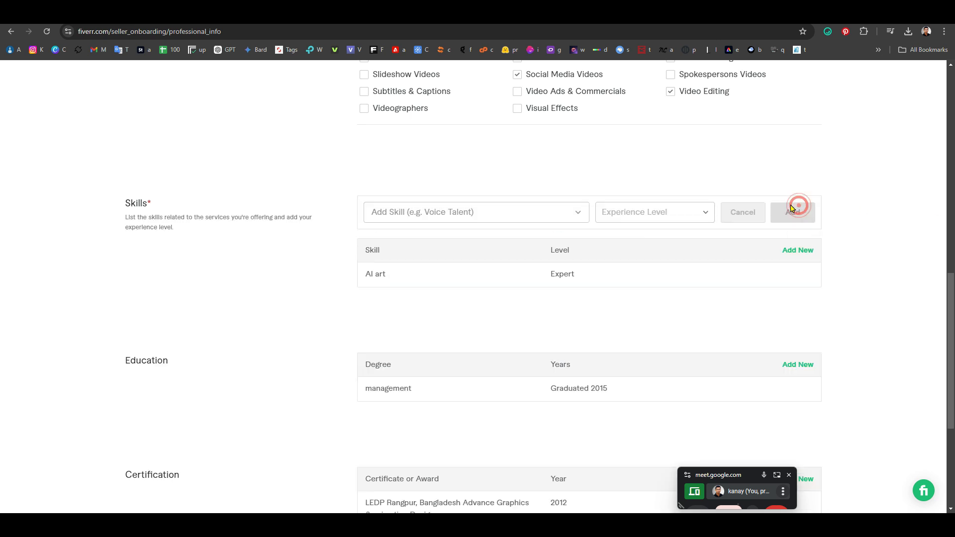
click(463, 216)
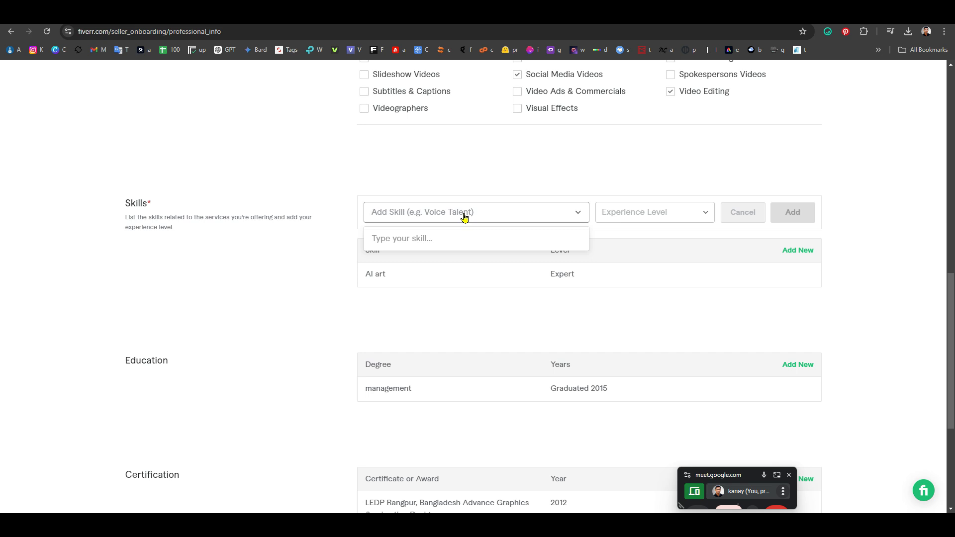
text(ts)
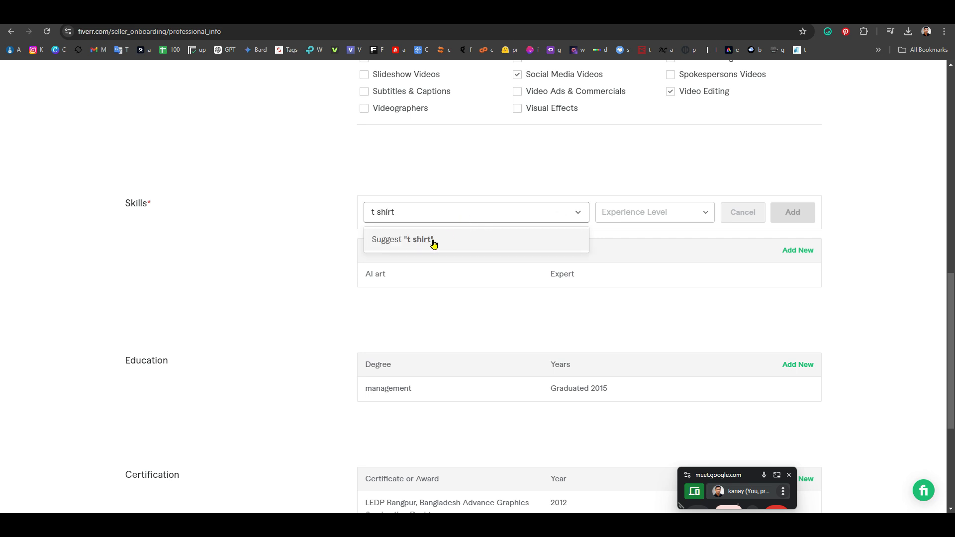
click(424, 244)
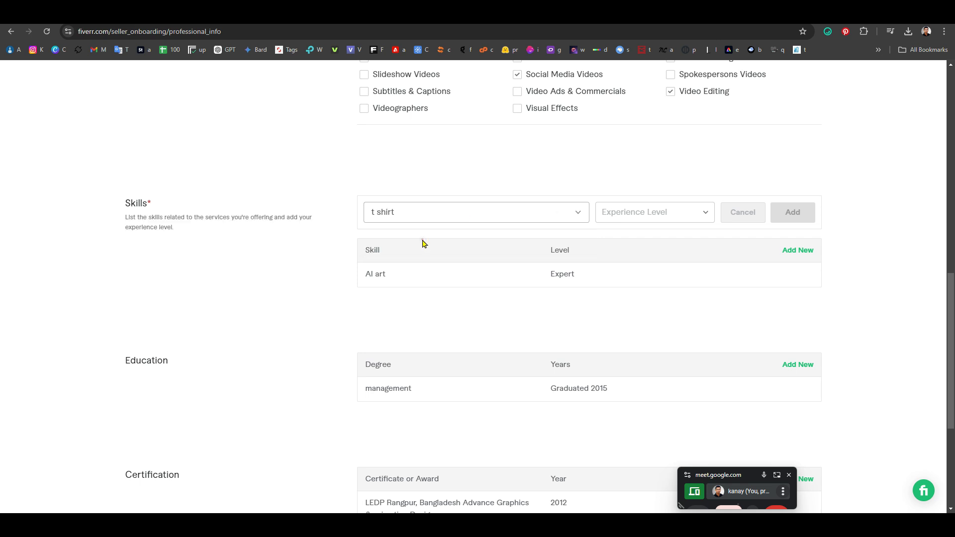
click(646, 213)
click(637, 294)
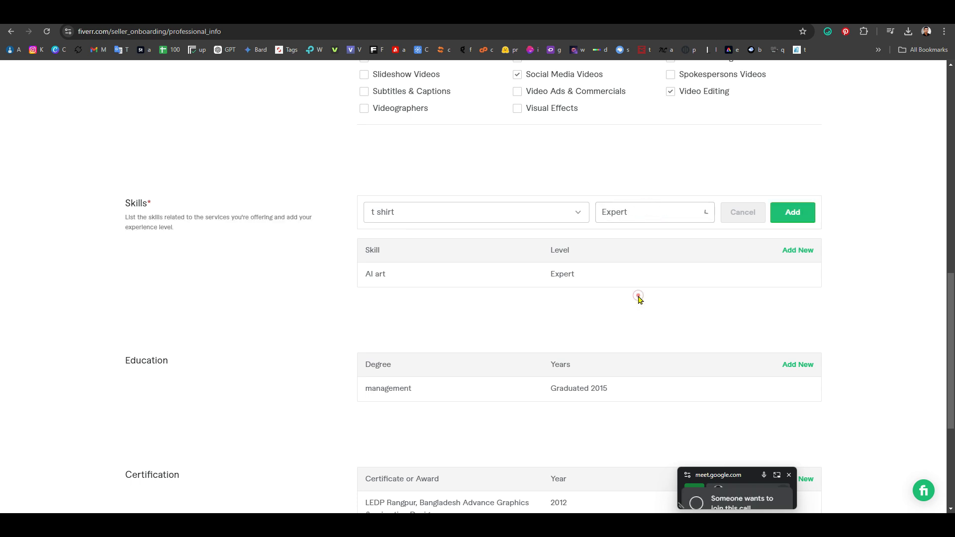
click(792, 213)
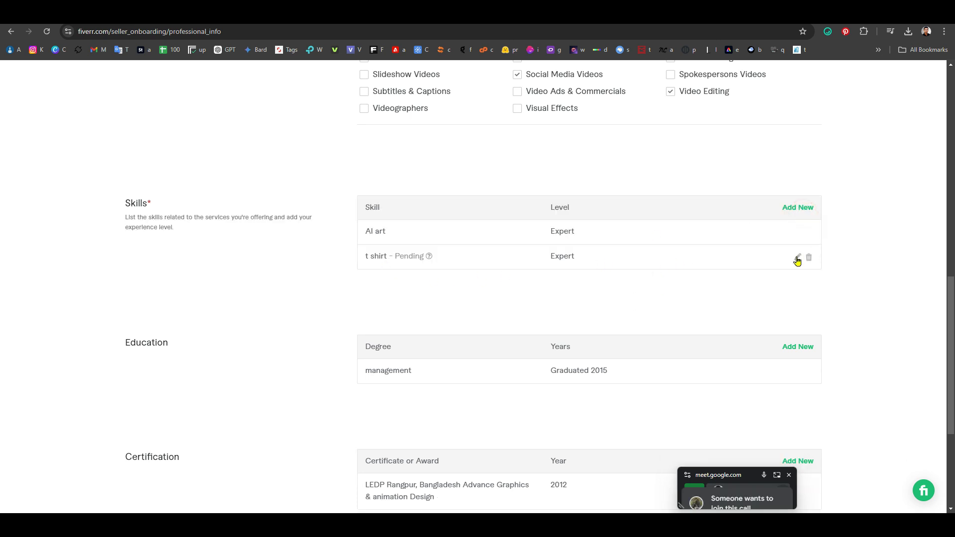
click(809, 259)
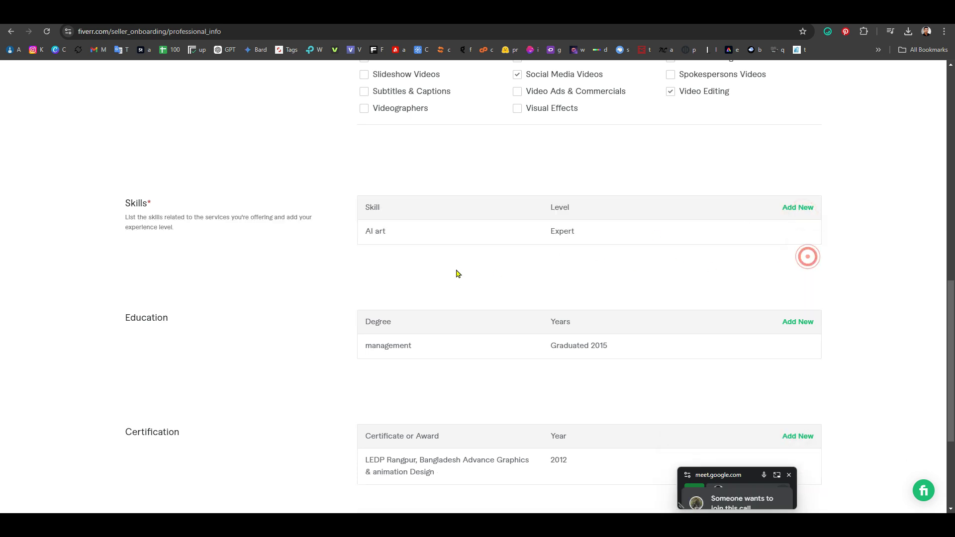
Step: Open a new skill entry and search the available skills for "tshirt", "marchan" and "typog", clearing each search
click(789, 209)
click(444, 213)
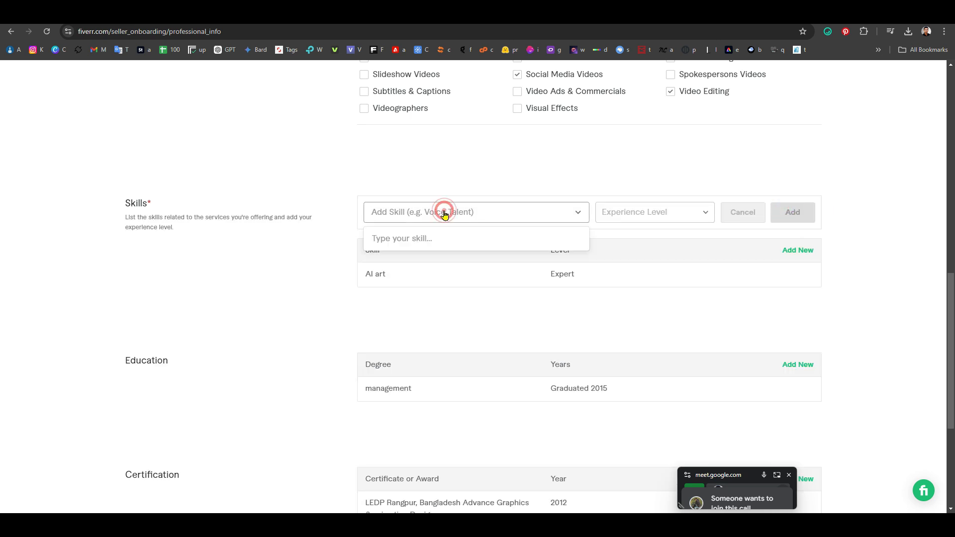
text(tshir)
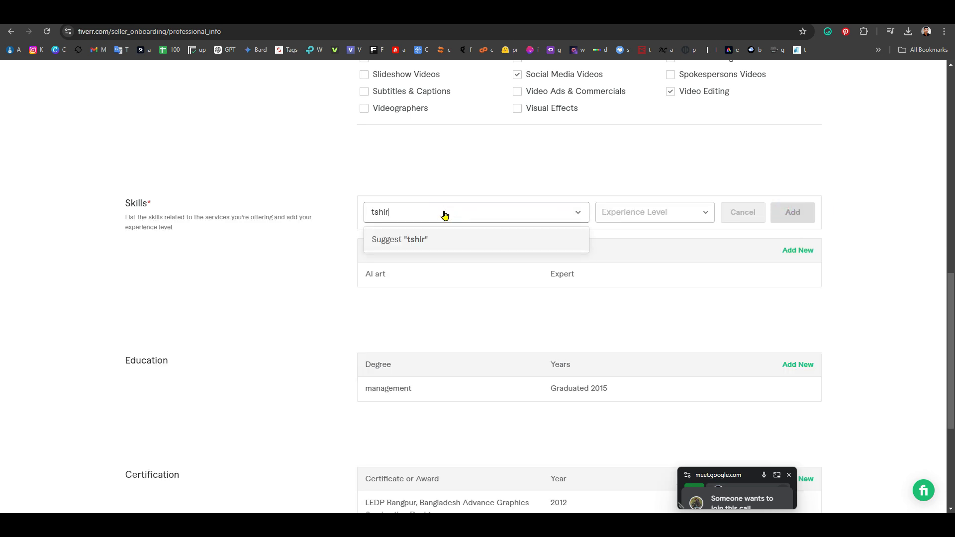
text(t)
key(BackSpace)
key(BackSpace)
key(BackSpace)
key(BackSpace)
key(BackSpace)
key(BackSpace)
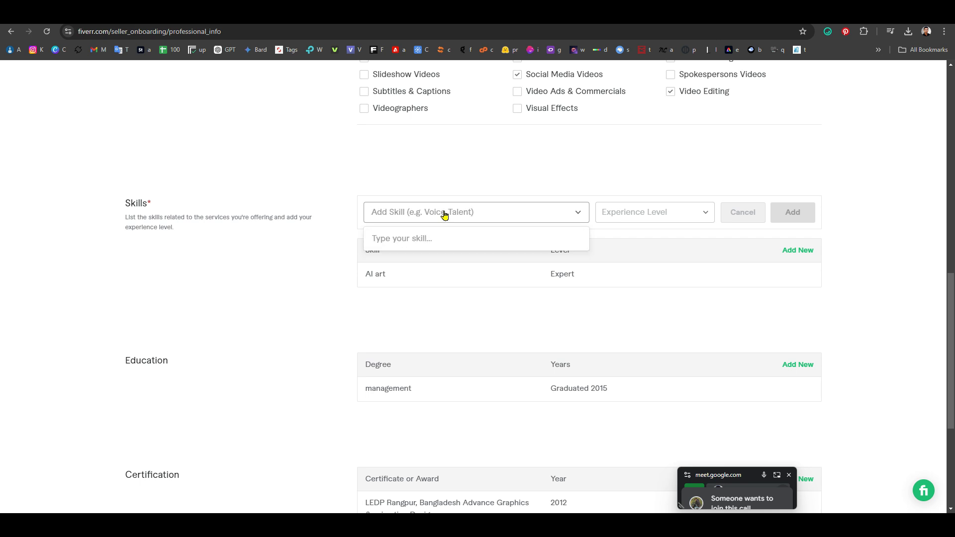
text(marcha)
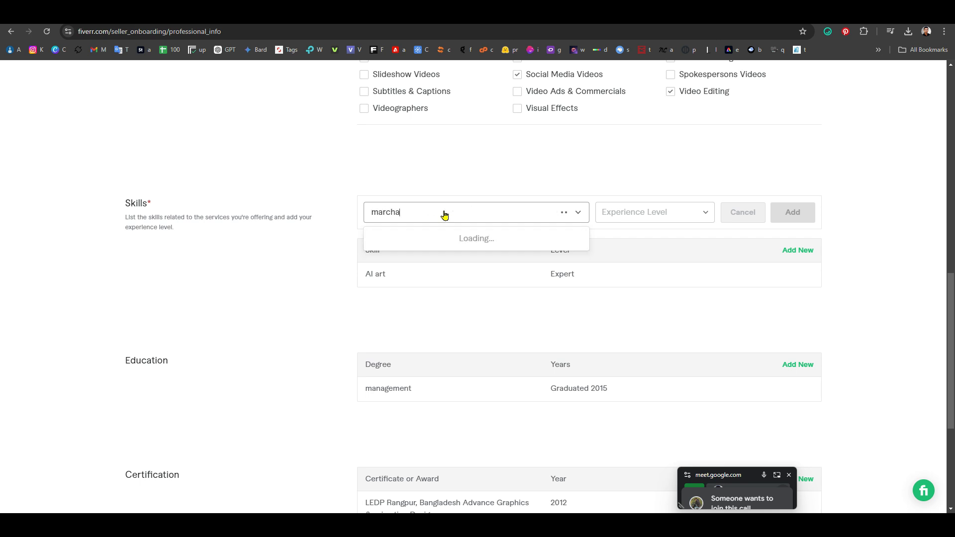
text(n)
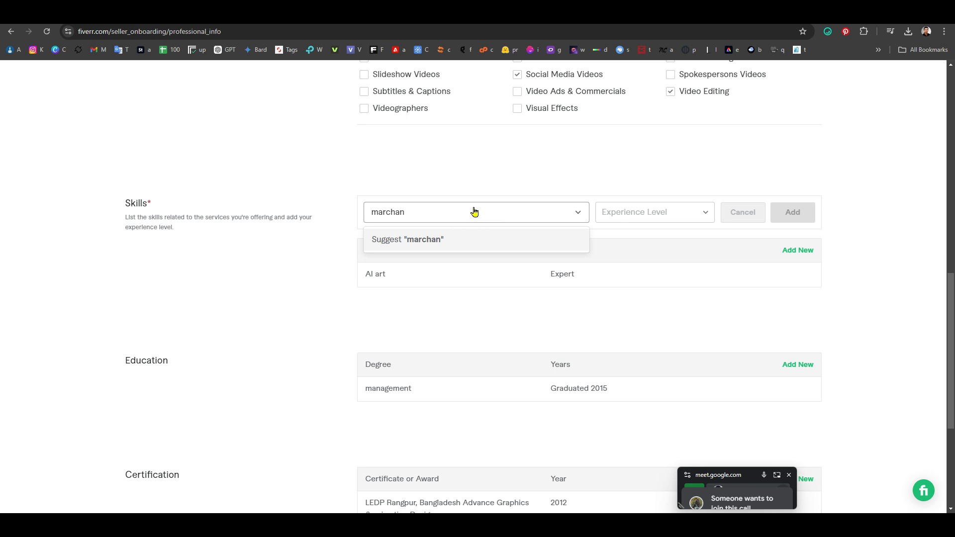
key(BackSpace)
key(BackSpace)
key(BackSpace)
key(BackSpace)
key(BackSpace)
key(BackSpace)
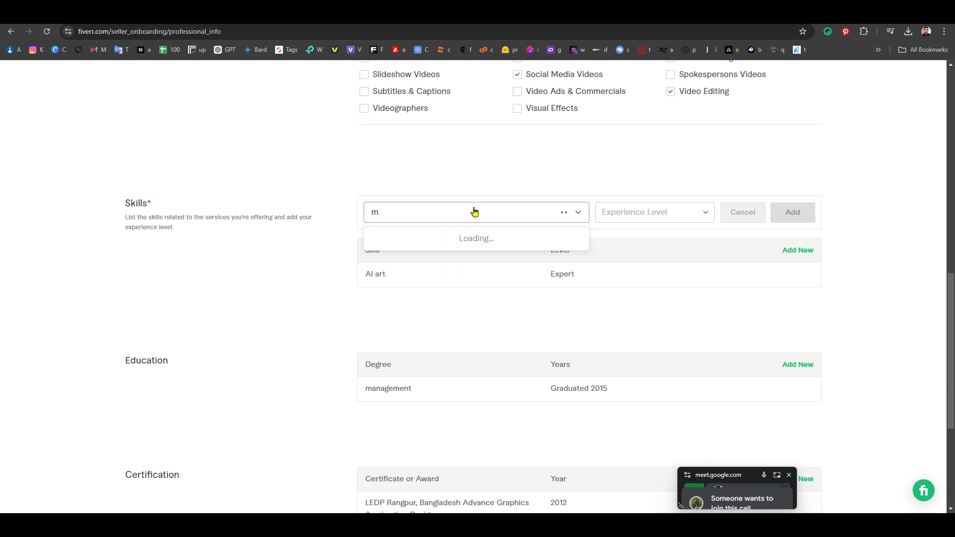
text(typo)
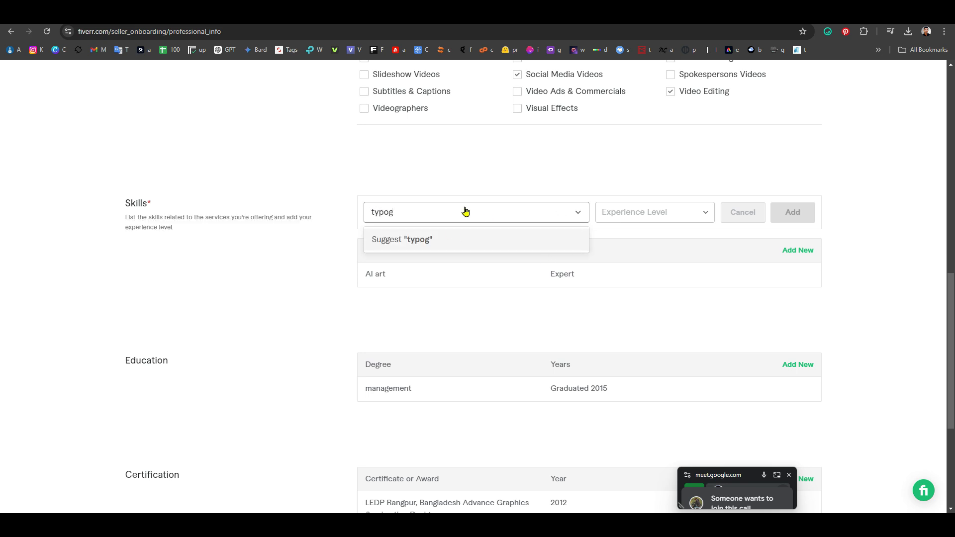
key(BackSpace)
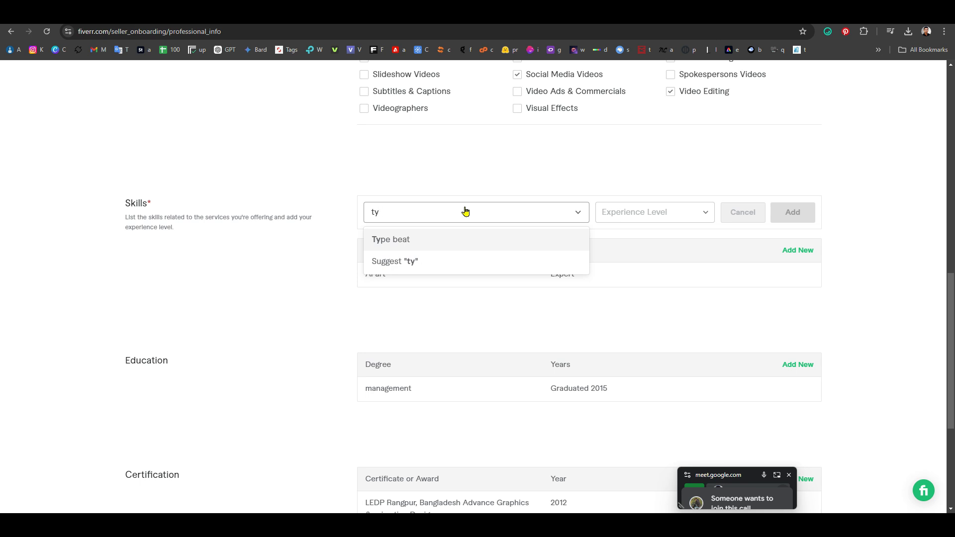
key(BackSpace)
key(BackSpace)
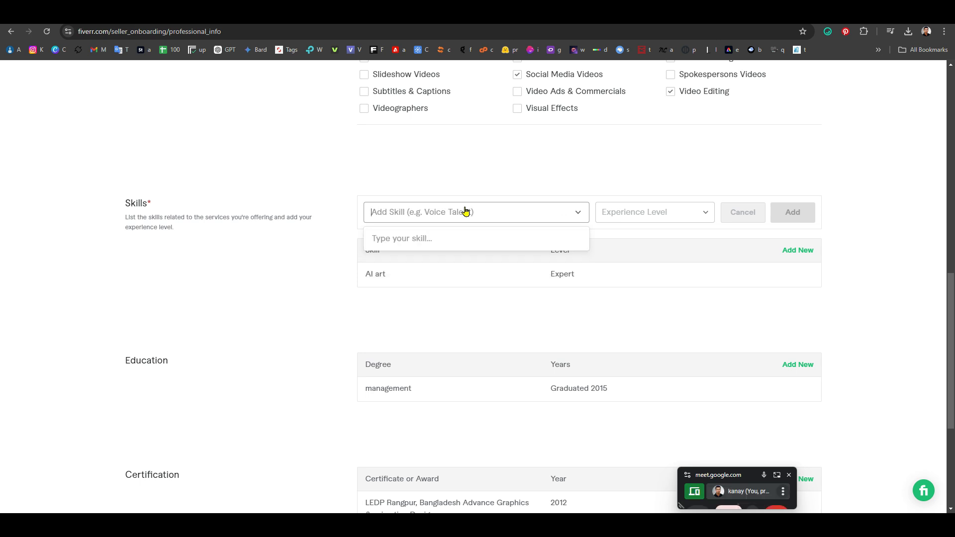
Step: Add Logo design at Expert level to the Skills list
text(logo)
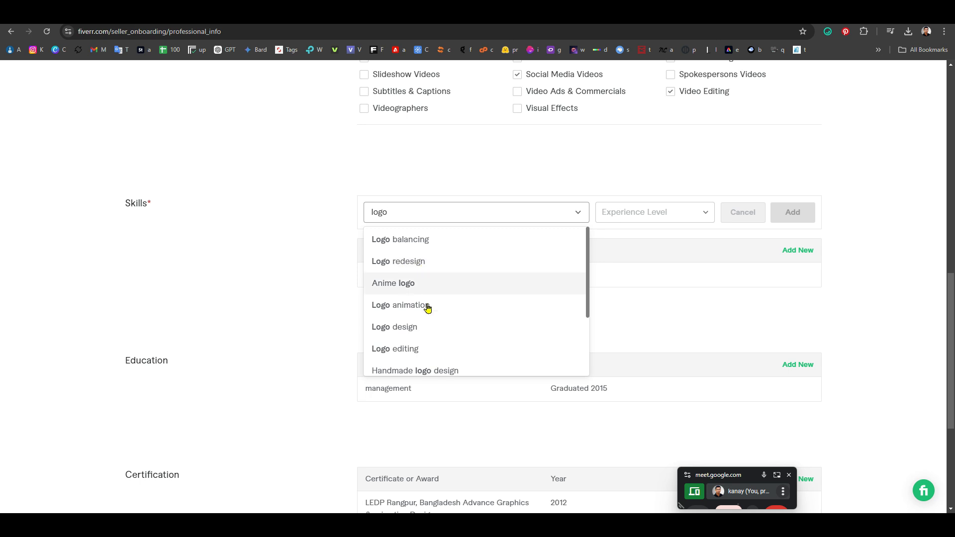
click(405, 332)
click(669, 218)
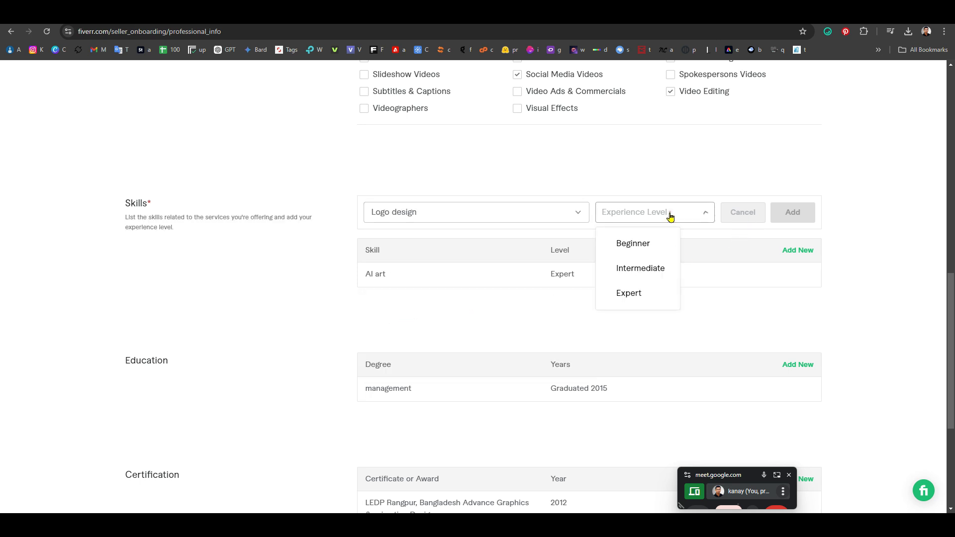
click(630, 293)
click(791, 212)
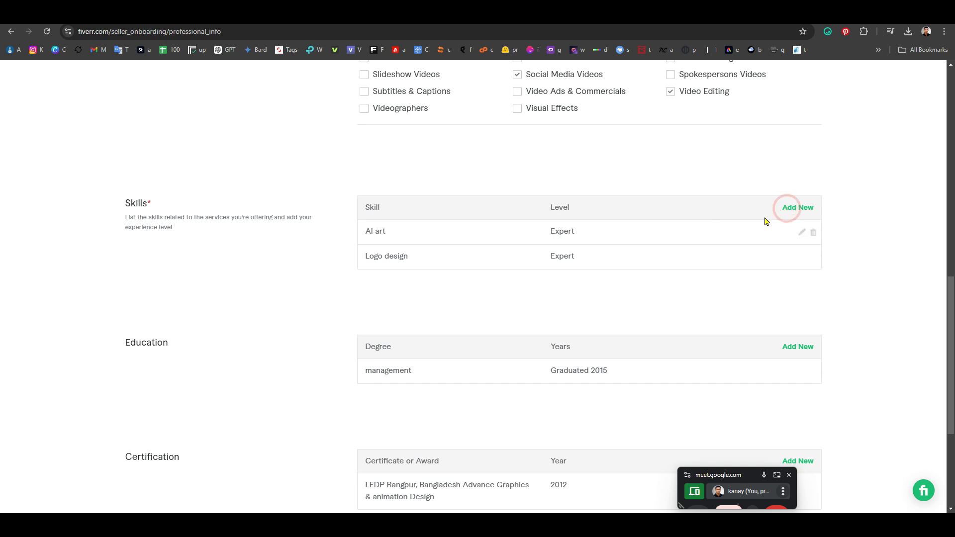
Step: Add Logo redesign at Expert level as another entry in the Skills list
click(806, 208)
click(444, 212)
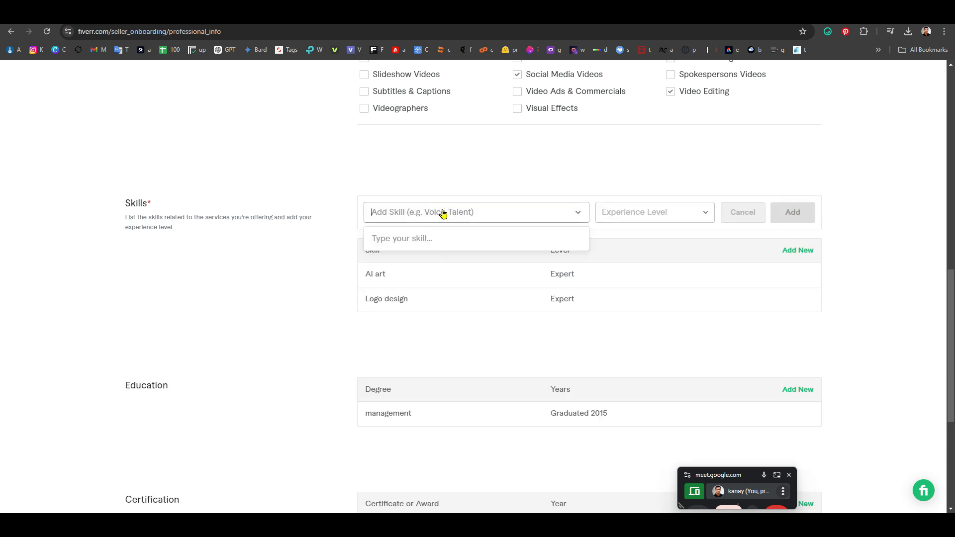
text(I)
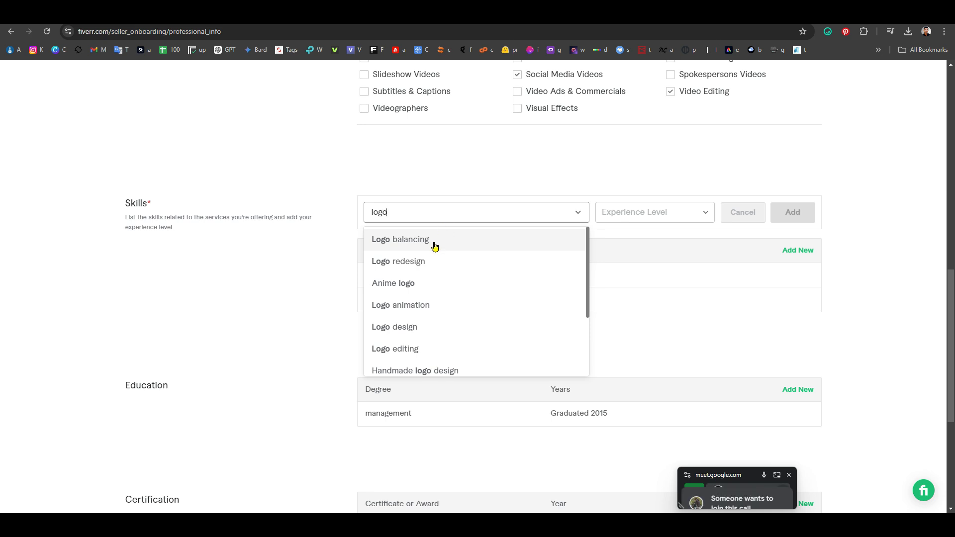
click(415, 262)
click(656, 212)
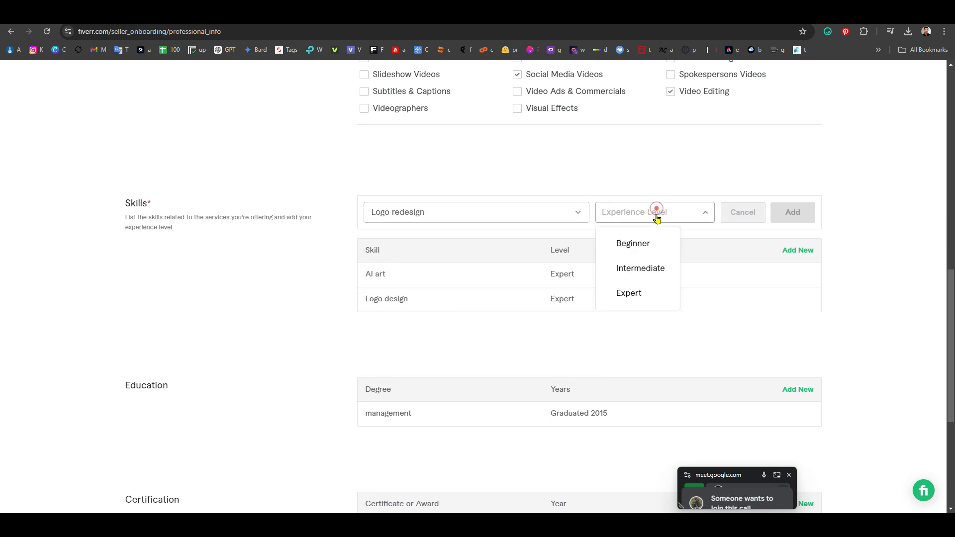
click(634, 293)
click(795, 215)
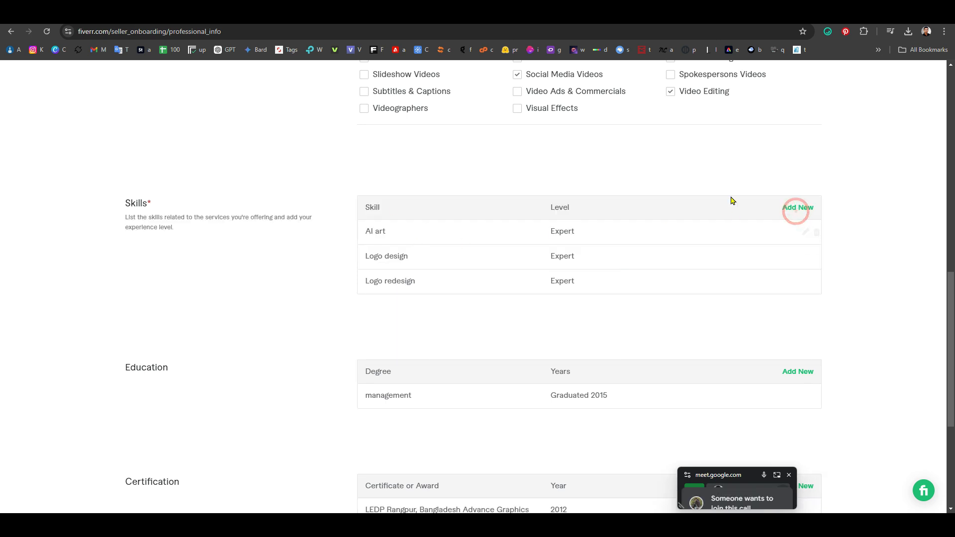
Step: Add Logo editing at Expert level to the Skills list
click(795, 212)
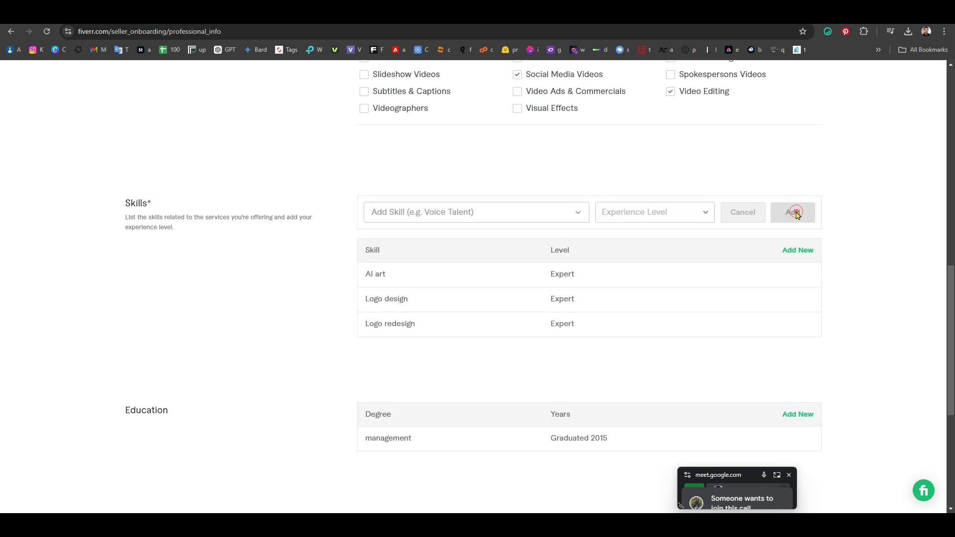
click(407, 215)
text(logo)
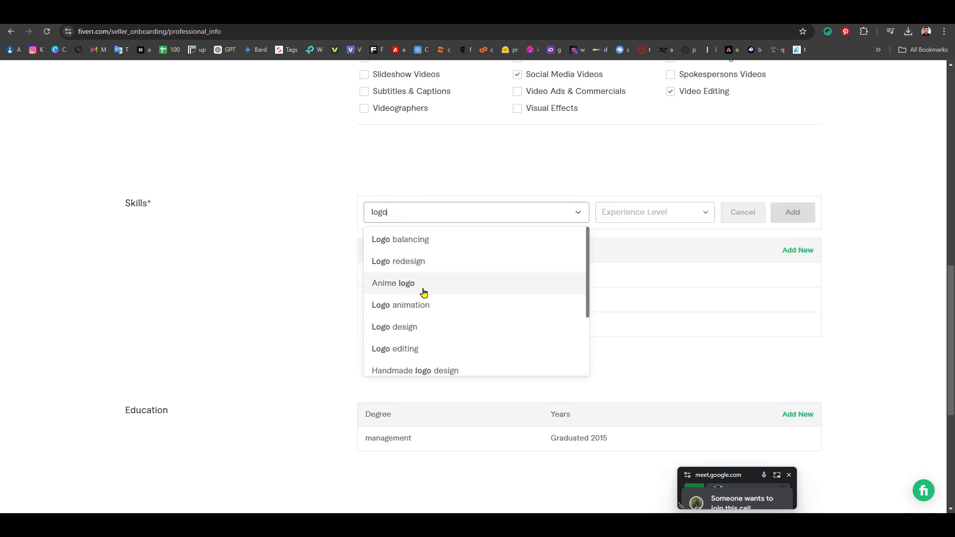
click(404, 350)
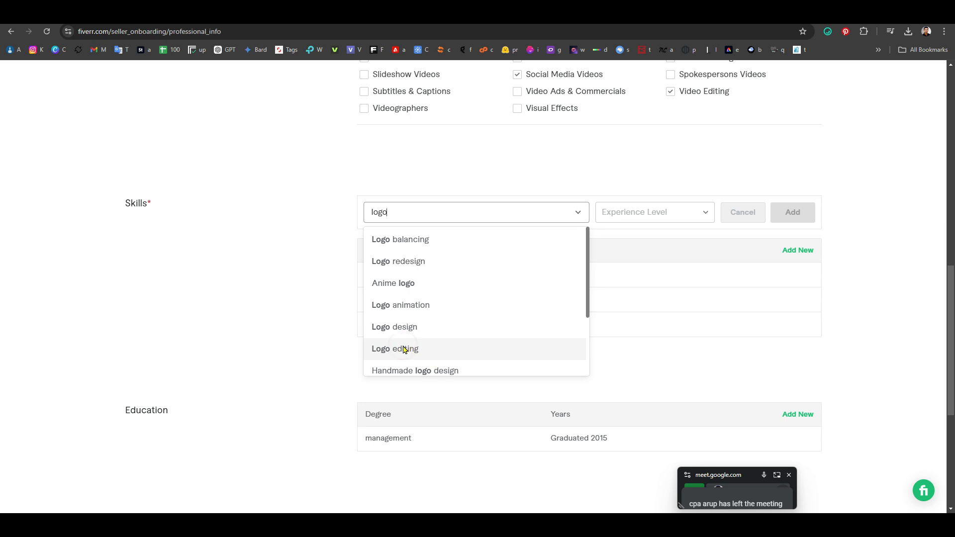
click(691, 211)
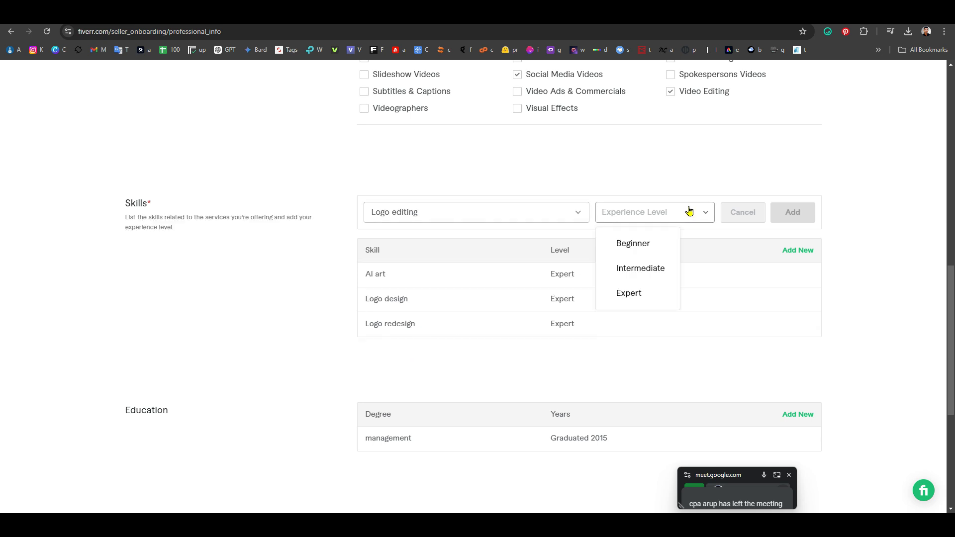
click(628, 294)
click(793, 213)
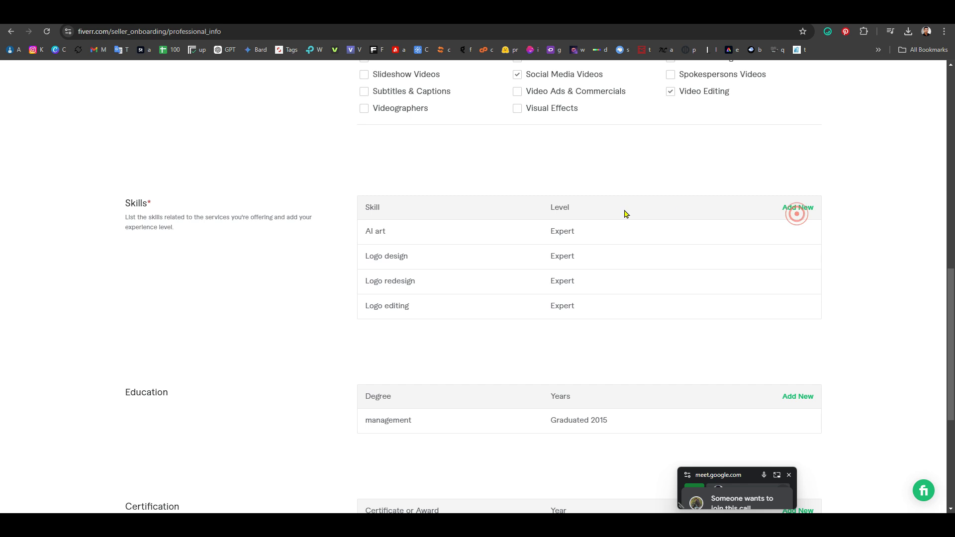
Step: Open a new skill entry and search the available skills for "gra", clearing the search
click(803, 208)
click(462, 220)
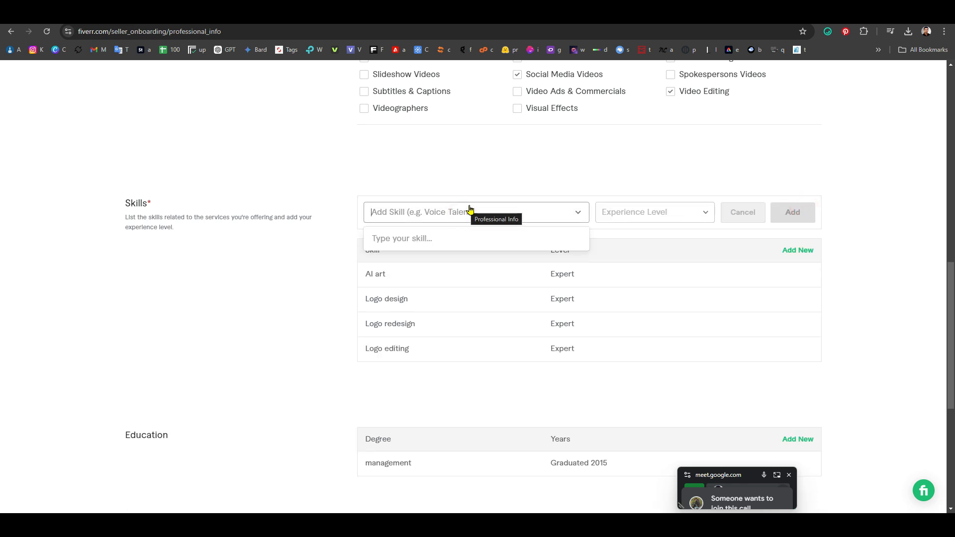
text(gr)
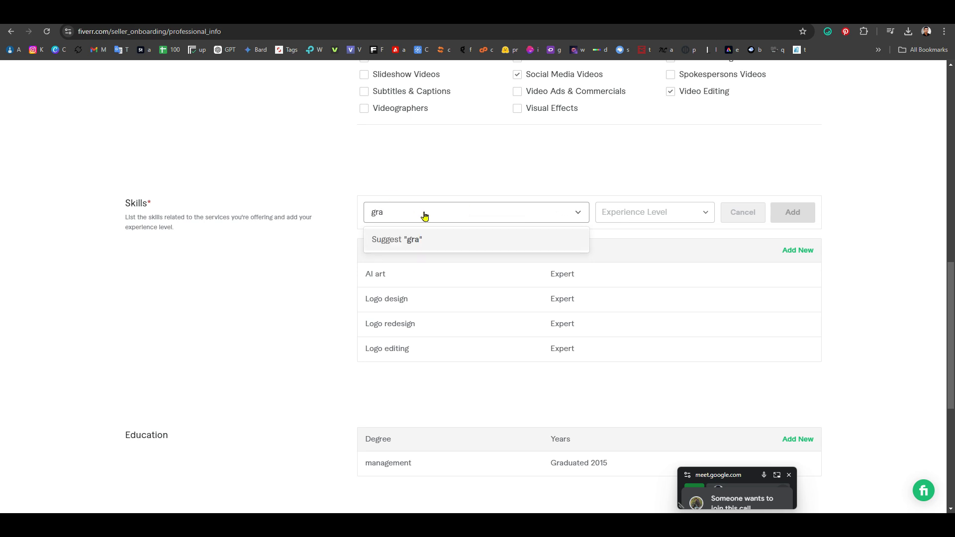
text(a)
key(BackSpace)
key(BackSpace)
key(BackSpace)
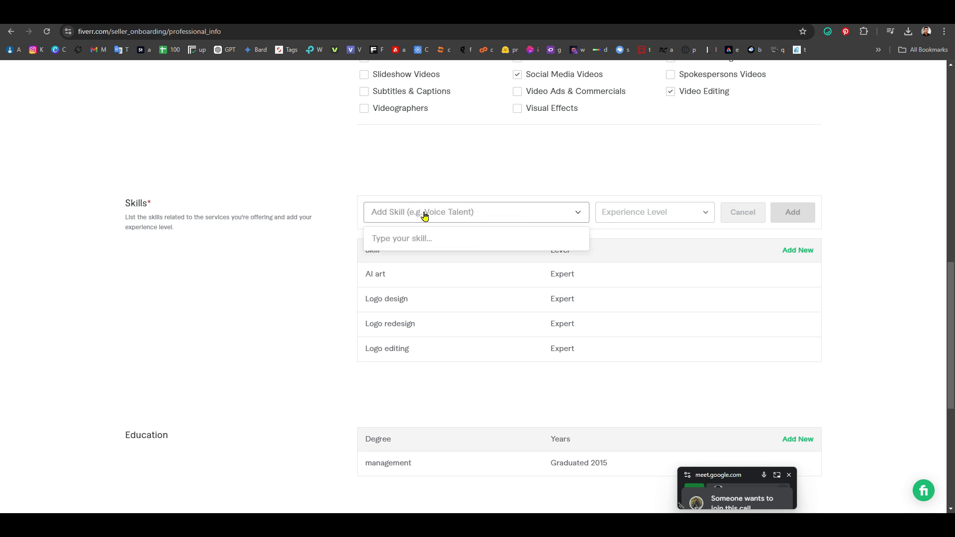
Step: Search the skills for "shirt" and add T-shirt design at Expert level to the Skills list
text(shirt)
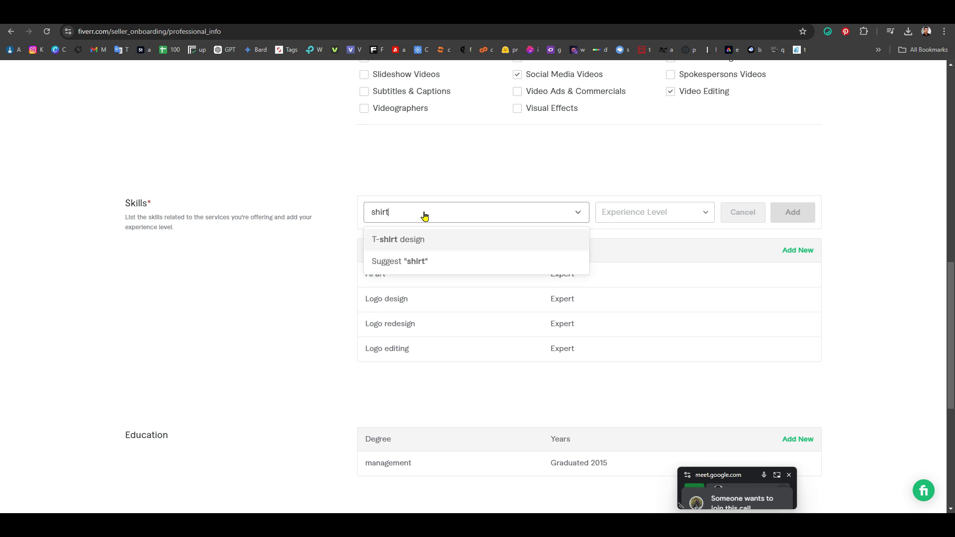
click(403, 242)
click(663, 210)
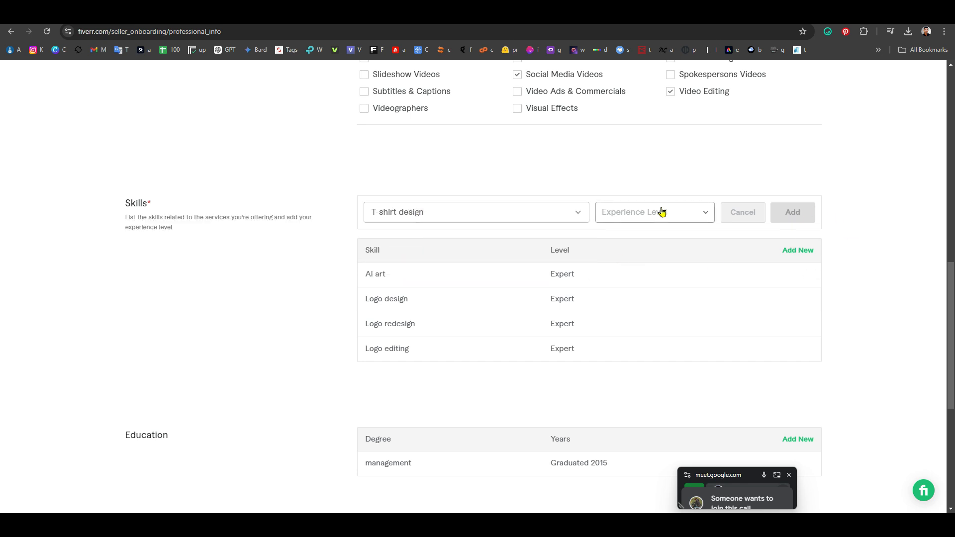
click(639, 293)
click(793, 212)
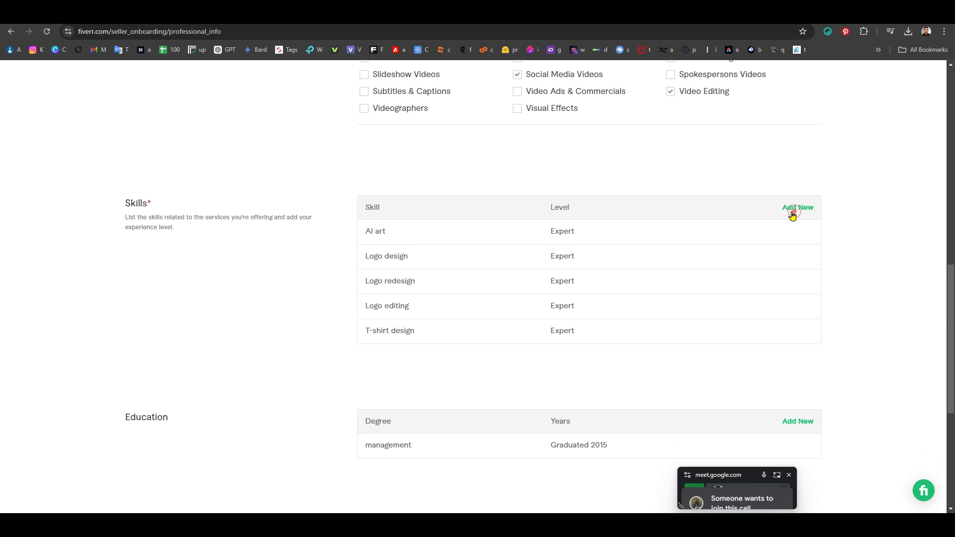
Step: Open a new skill entry and search the available skills for "bann", "you" and "thumb", clearing each search
click(797, 208)
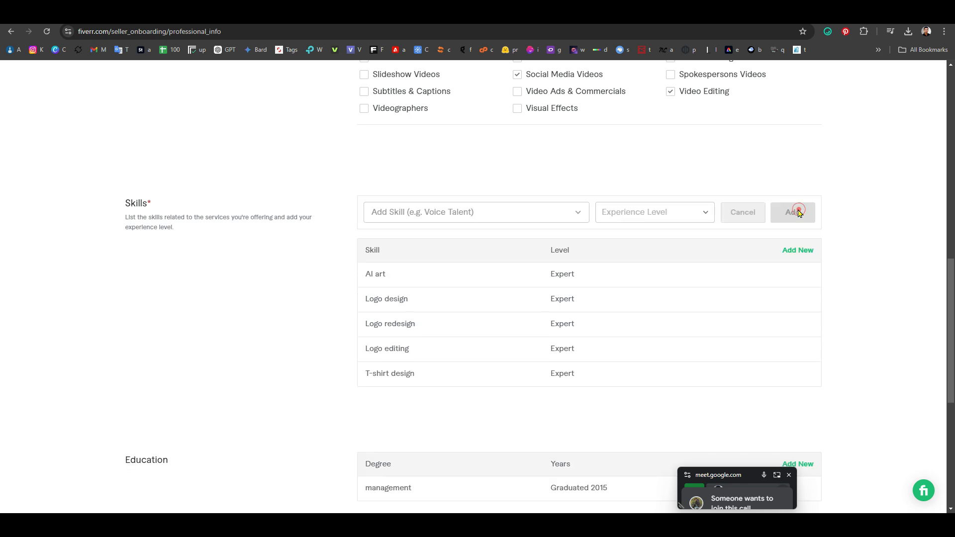
click(400, 211)
text(bann)
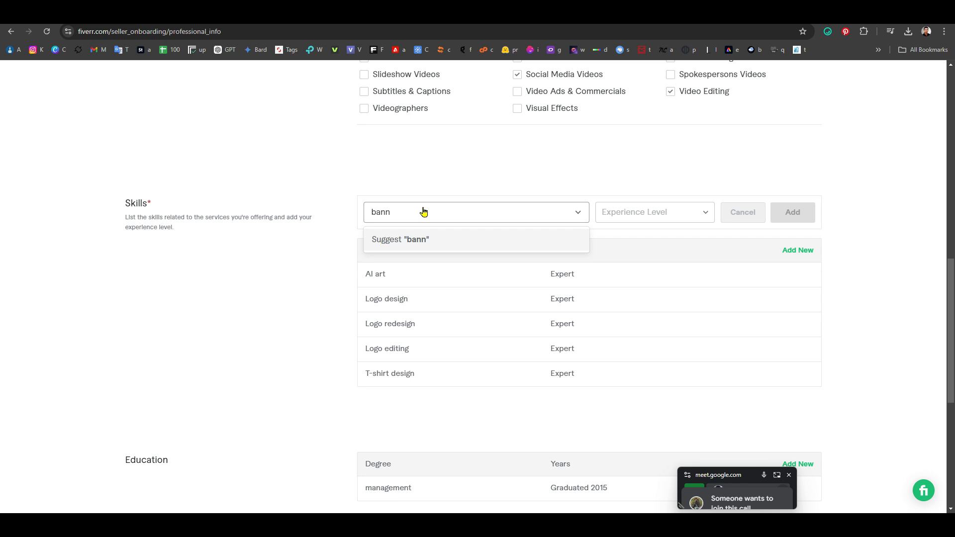
key(BackSpace)
key(BackSpace)
key(BackSpace)
key(BackSpace)
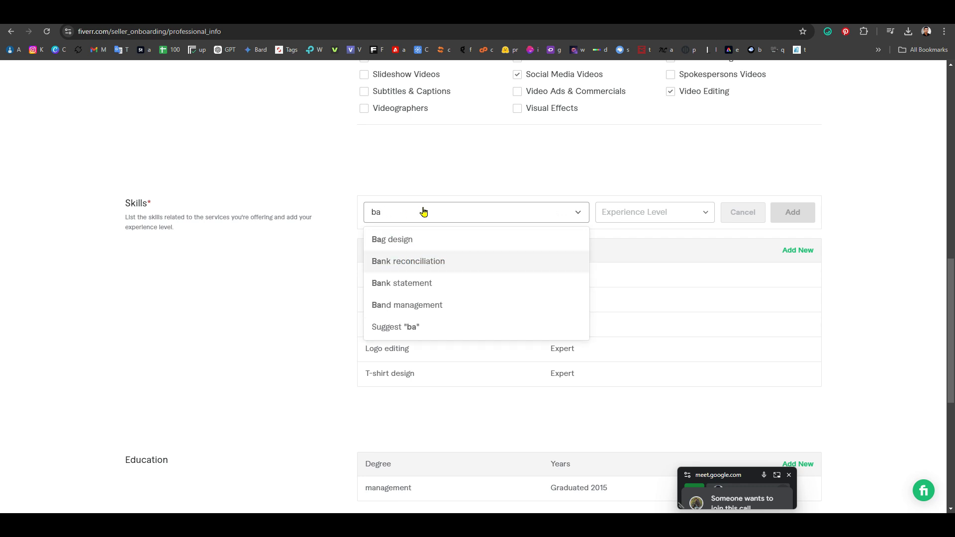
text(you)
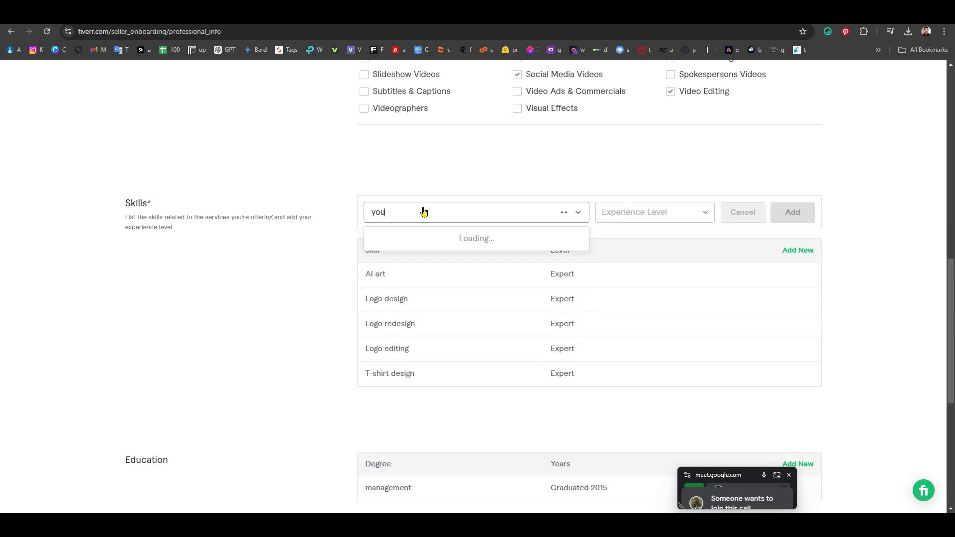
key(BackSpace)
key(BackSpace)
text(thumb)
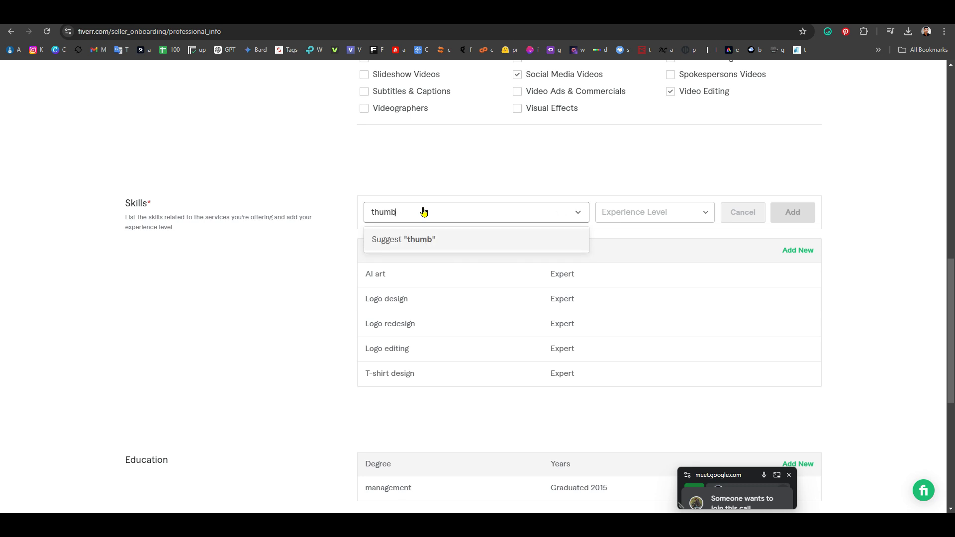
key(BackSpace)
key(BackSpace)
key(BackSpace)
key(BackSpace)
key(BackSpace)
Step: Search the skills for "cover" and add Cover design at Expert level to the Skills list
text(cover)
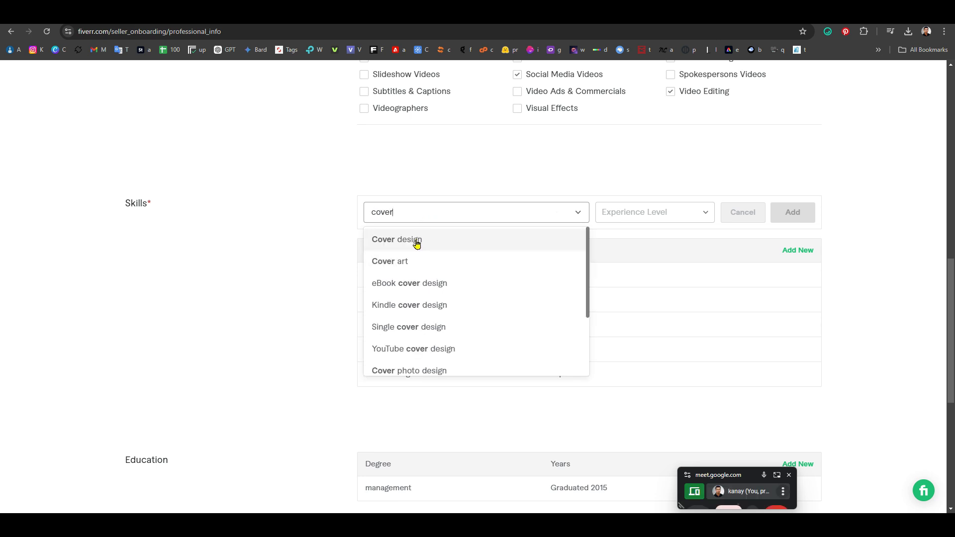
click(417, 242)
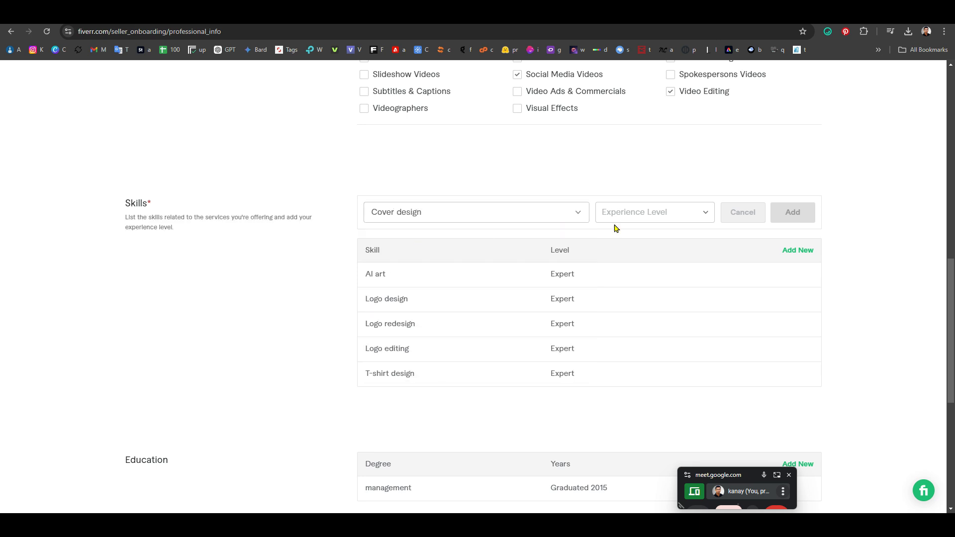
click(682, 214)
click(630, 284)
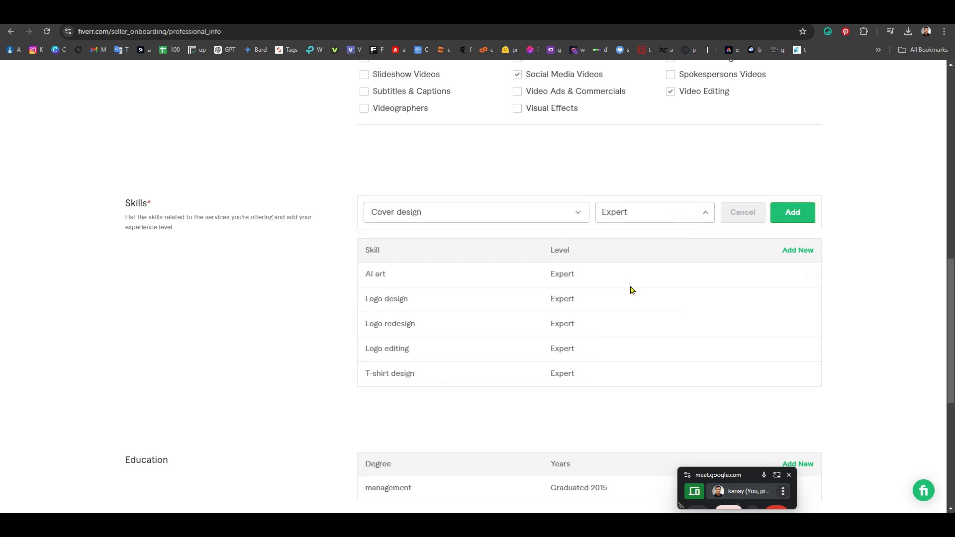
click(779, 225)
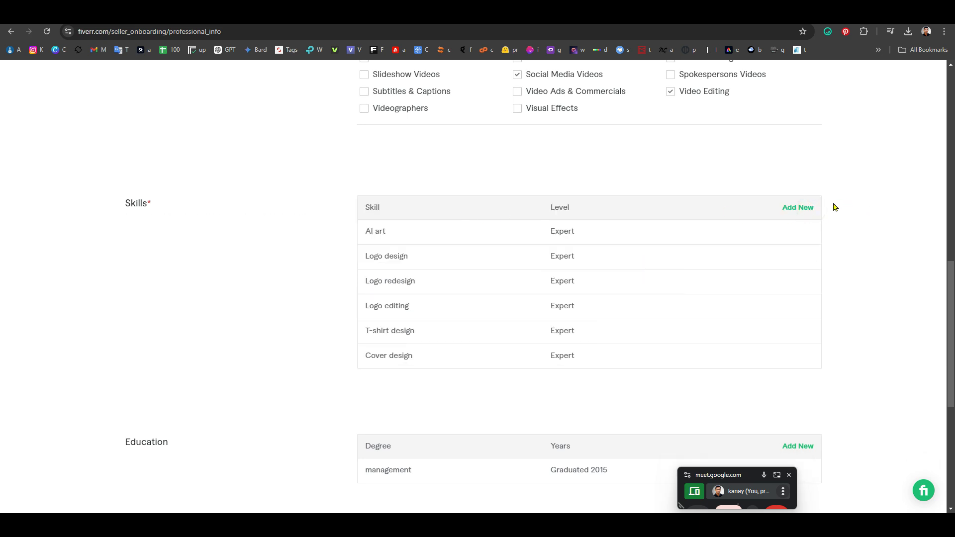
Step: Open a new skill entry and search the available skills for "vector" and "illustr", clearing each search
click(806, 209)
click(438, 213)
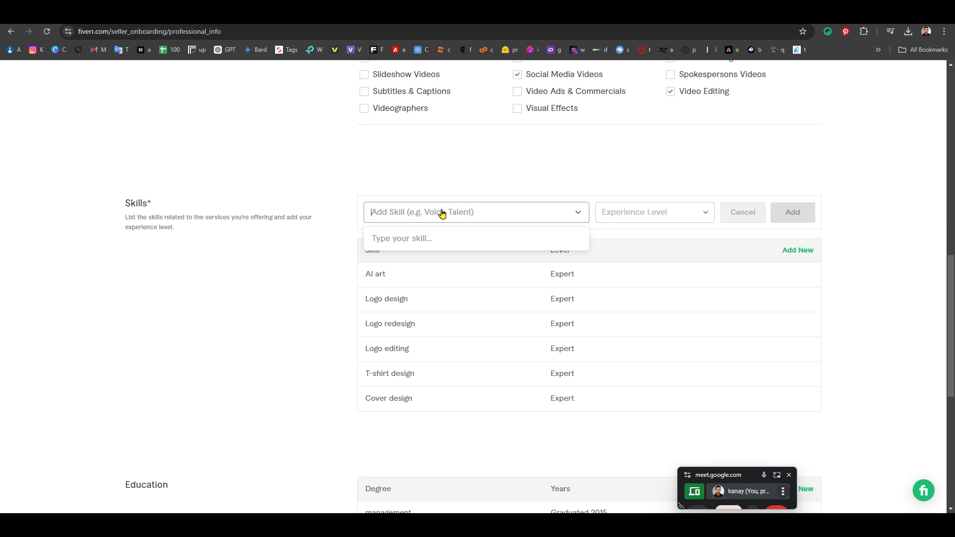
text(ve)
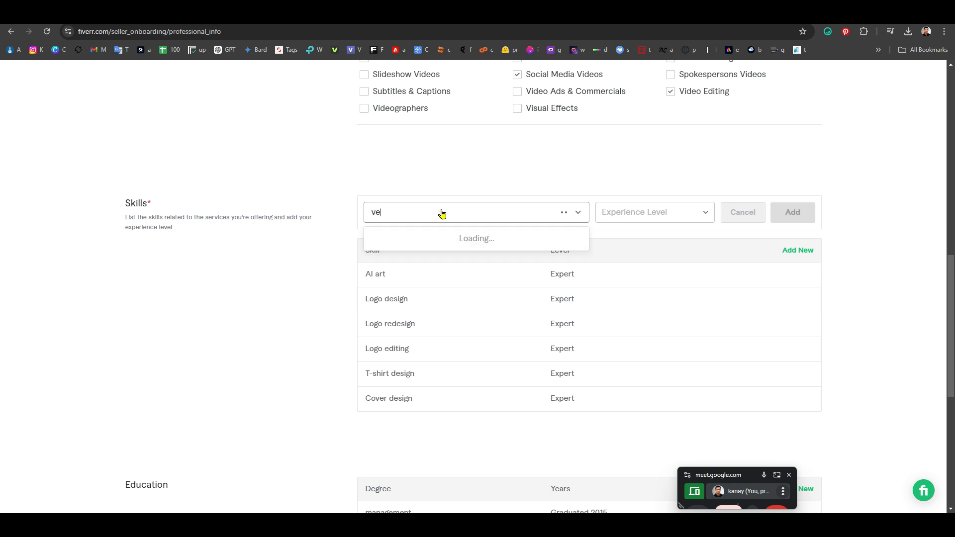
text(ctor)
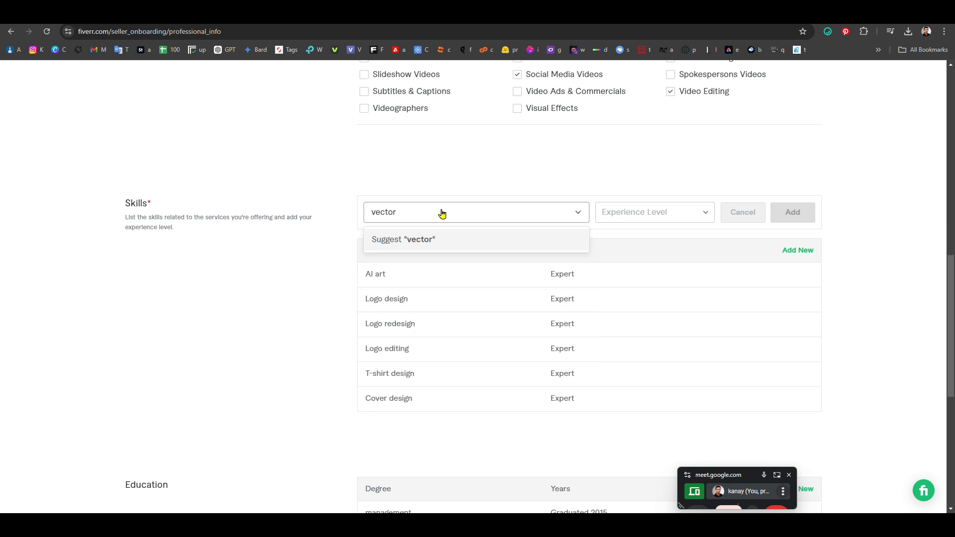
key(BackSpace)
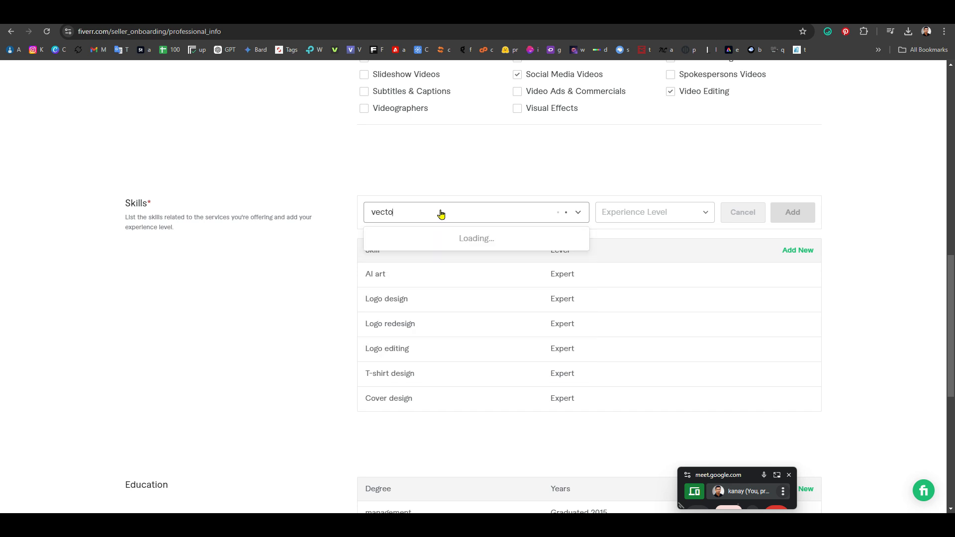
key(BackSpace)
key(BackSpace)
key(BackSpace)
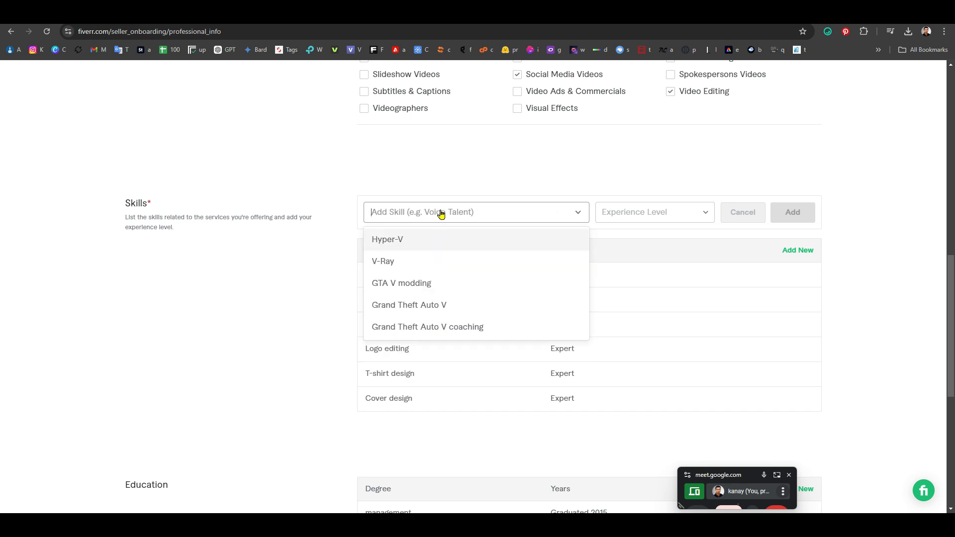
text(lllustr)
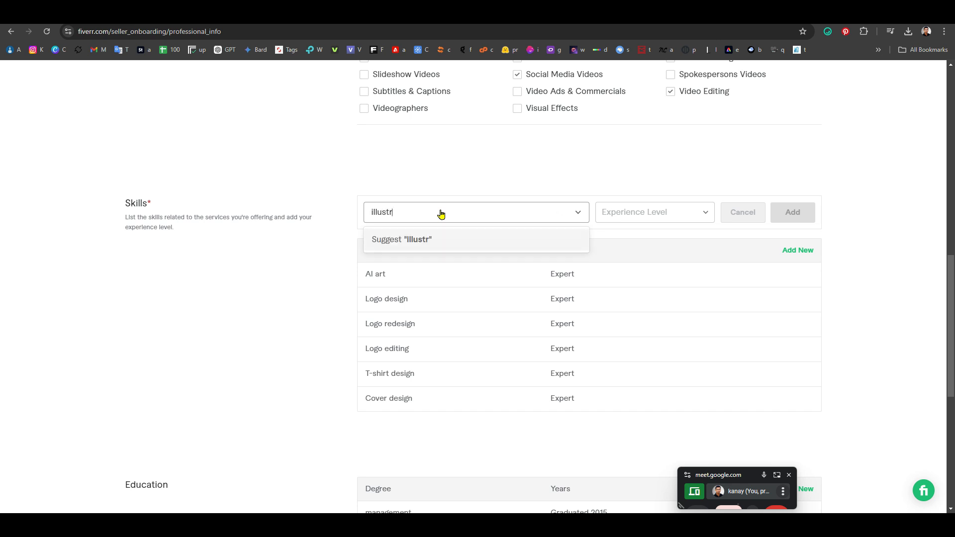
key(BackSpace)
key(BackSpace)
key(BackSpace)
key(BackSpace)
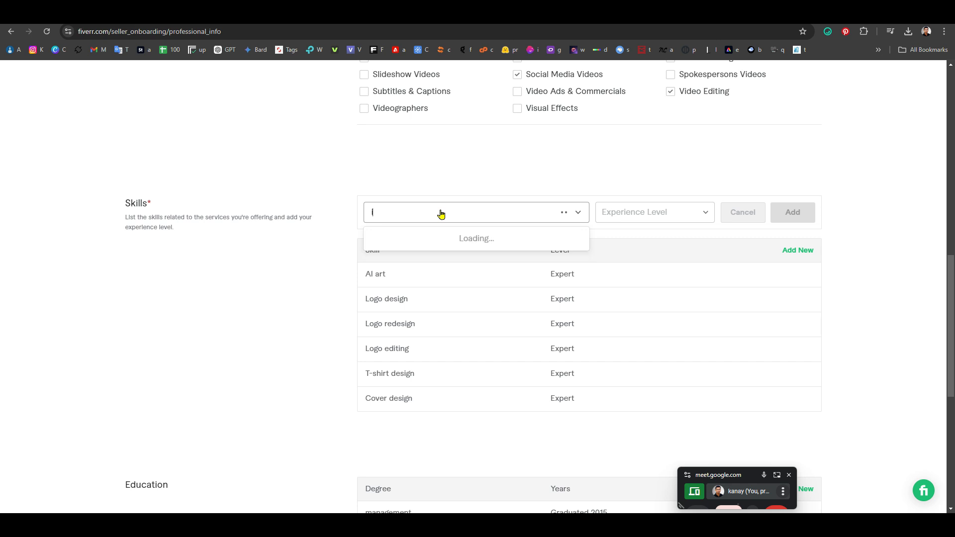
key(BackSpace)
Step: Search the skills for "illustration" and add Illustration at Expert level to the Skills list
text(i)
text(ll)
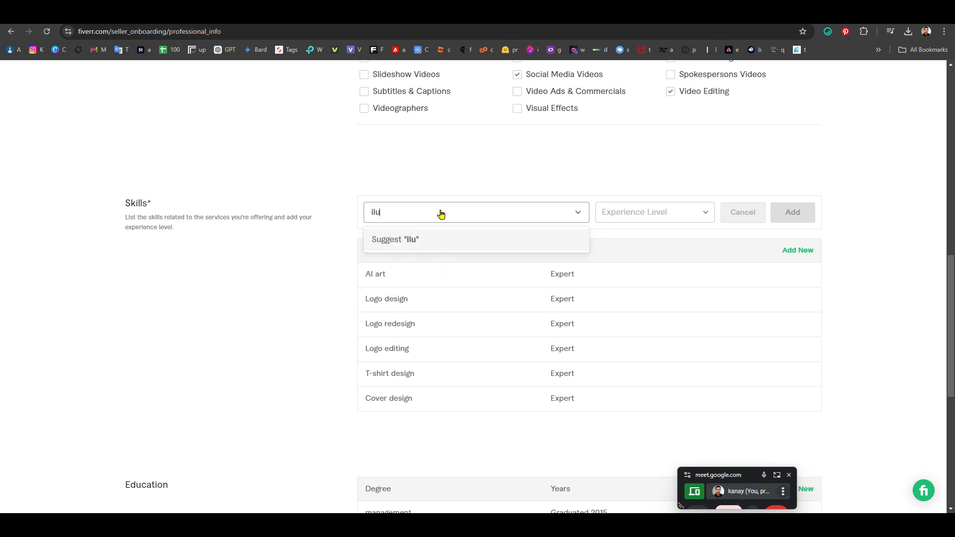
key(BackSpace)
key(BackSpace)
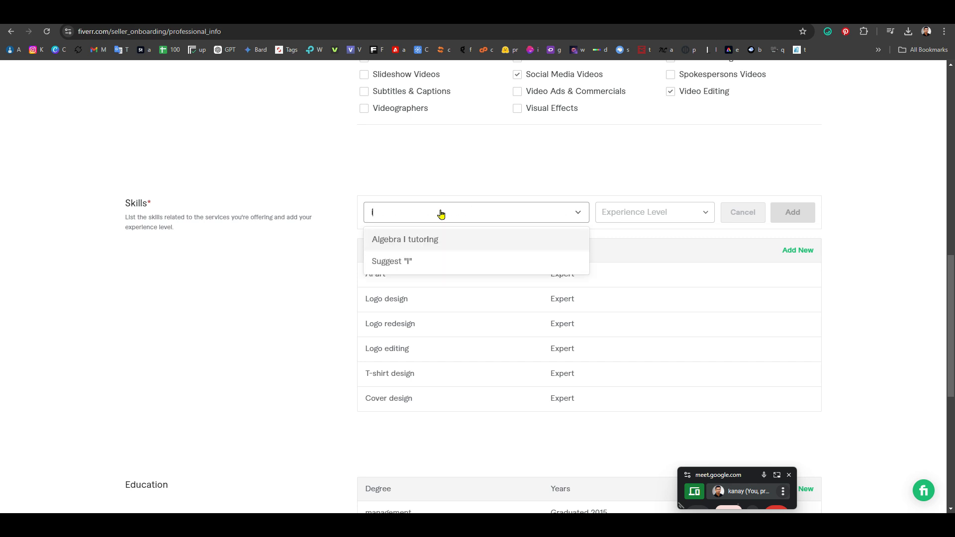
text(llustra)
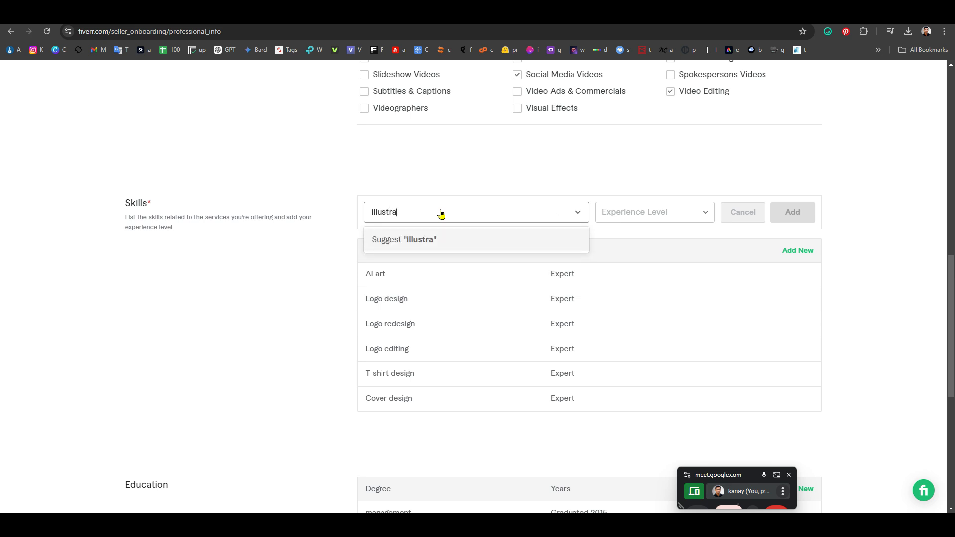
text(tion)
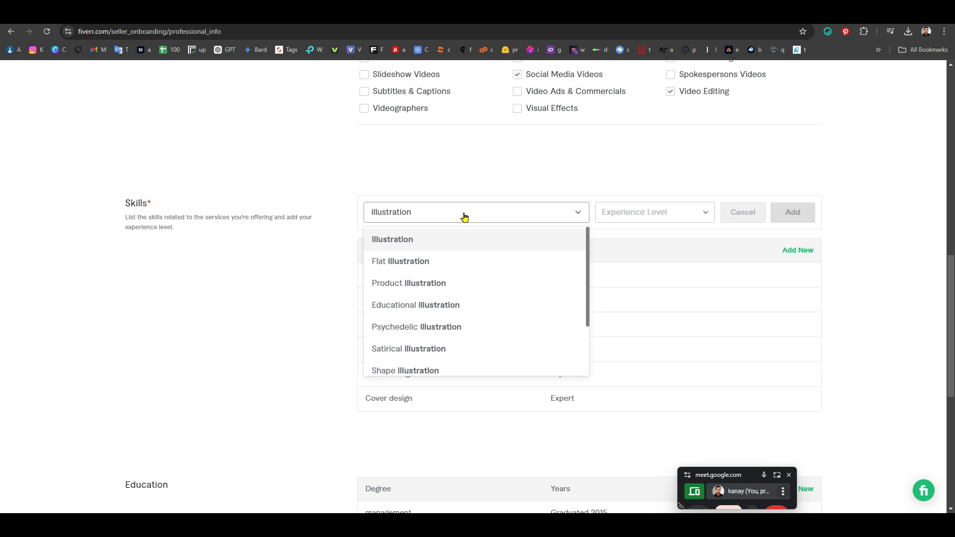
click(408, 241)
click(647, 211)
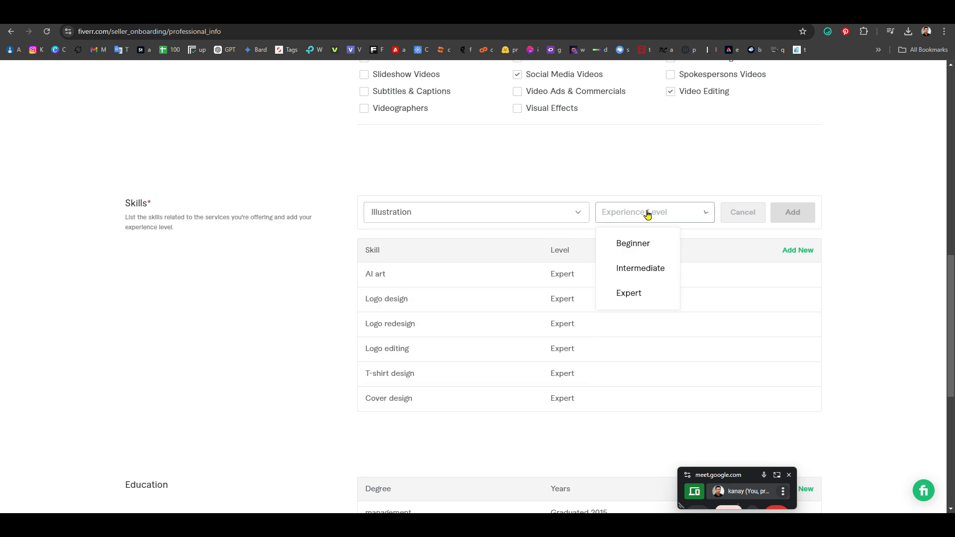
click(634, 291)
click(789, 209)
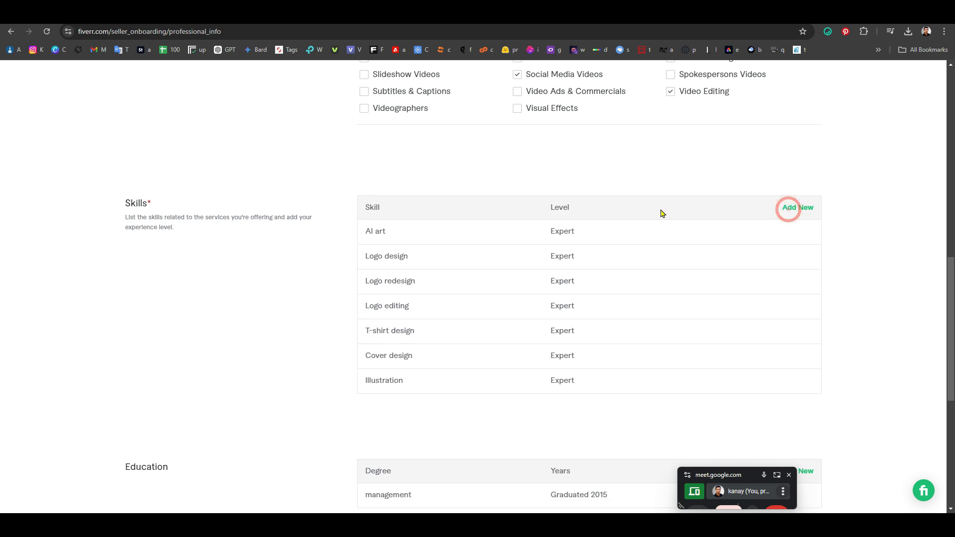
Step: Search the skills for "pattern" and add Pattern design at Expert level to the Skills list
click(799, 209)
click(454, 213)
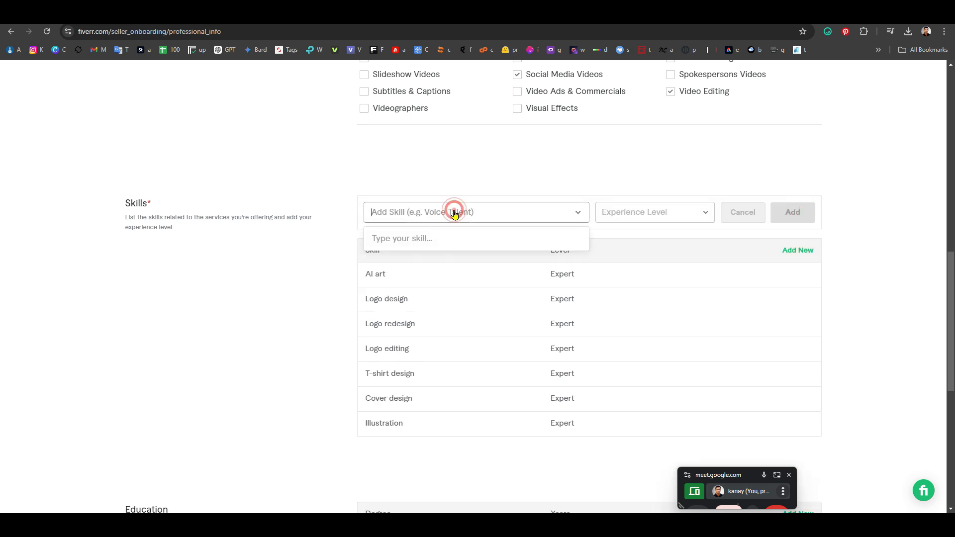
text(p)
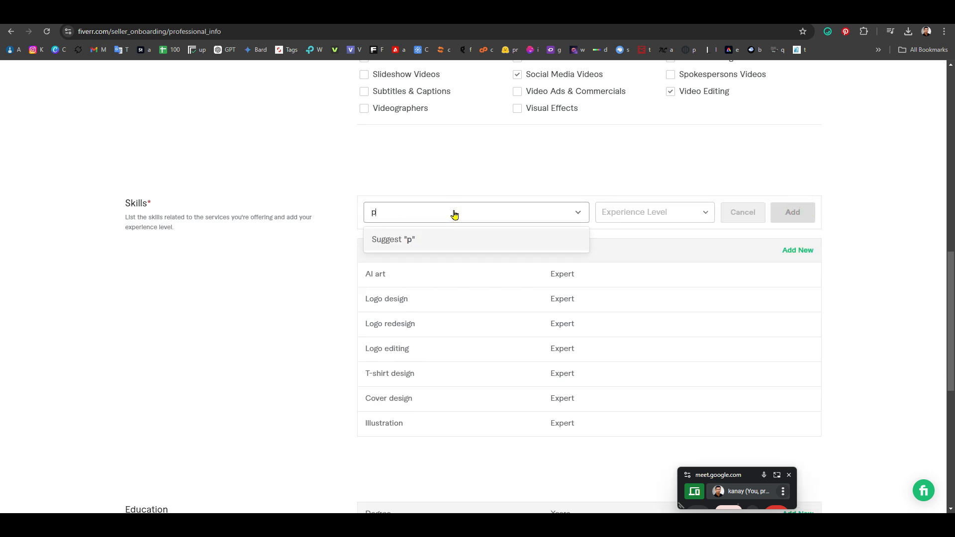
text(attern)
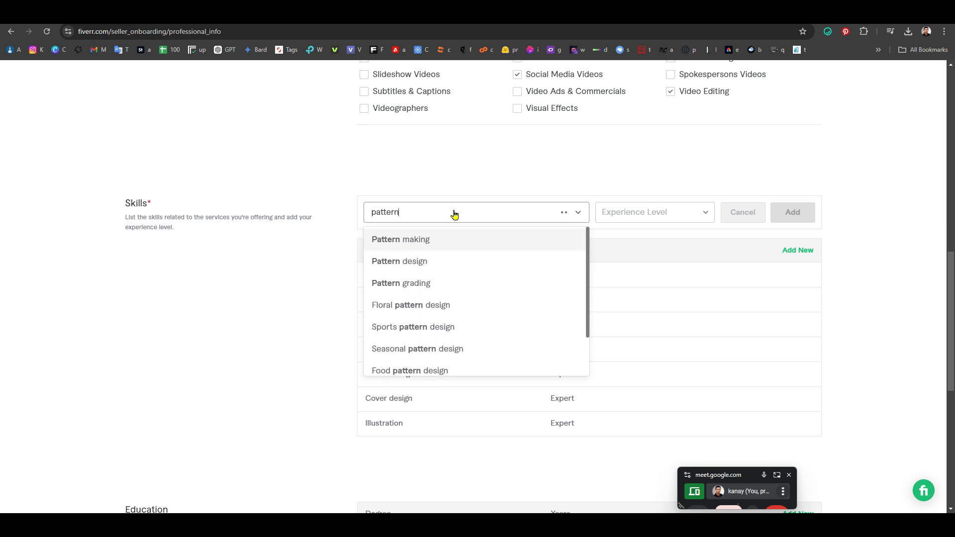
click(418, 264)
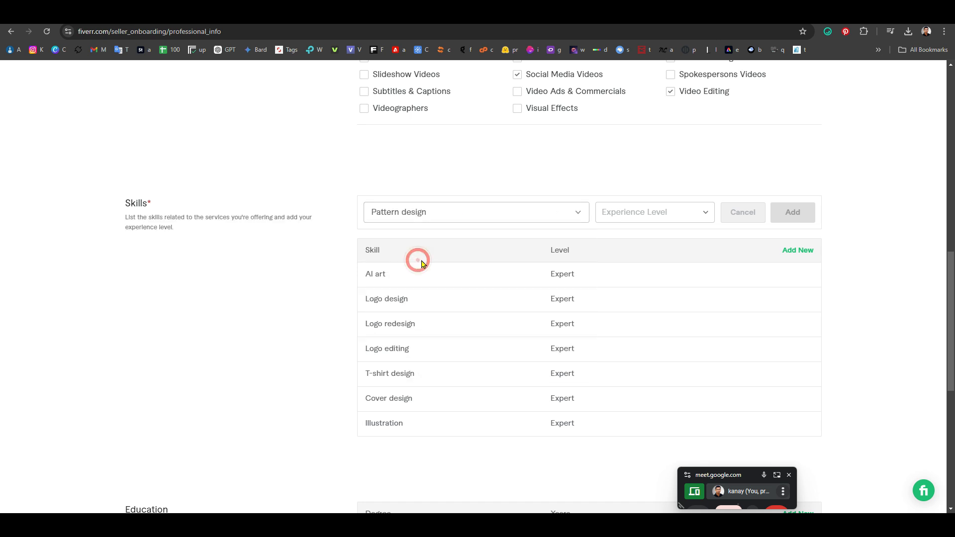
click(644, 213)
click(632, 293)
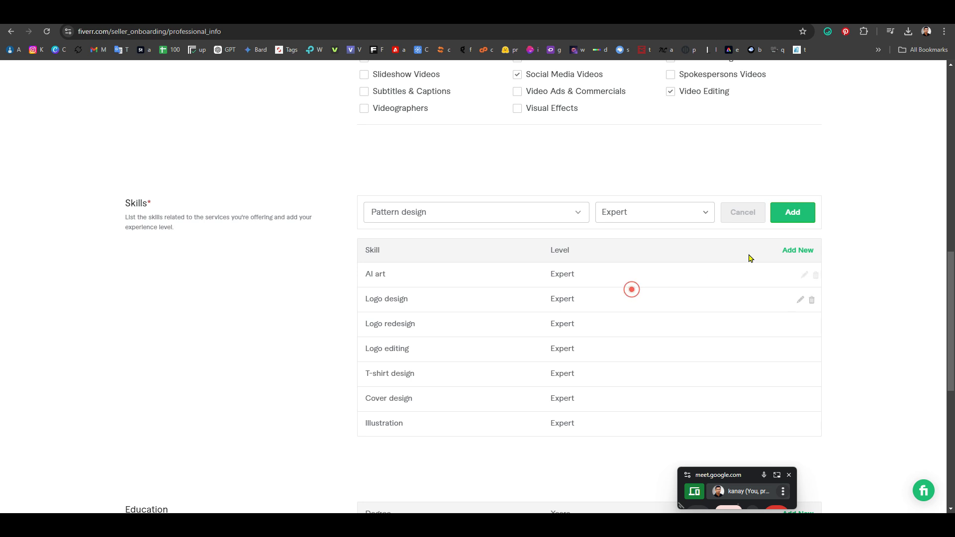
click(794, 214)
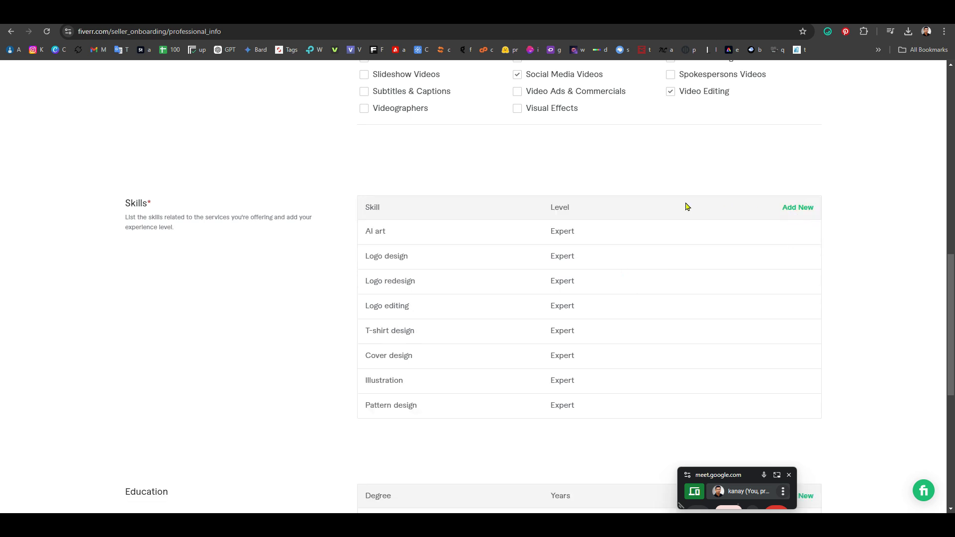
Step: Search the skills for "icon" and add Icon design at Expert level to the Skills list
click(784, 208)
click(440, 214)
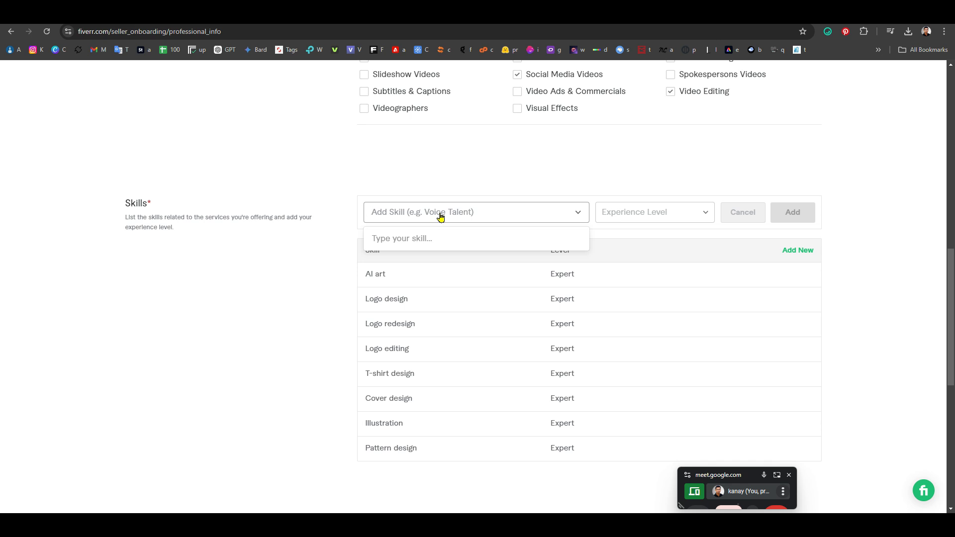
text(icon)
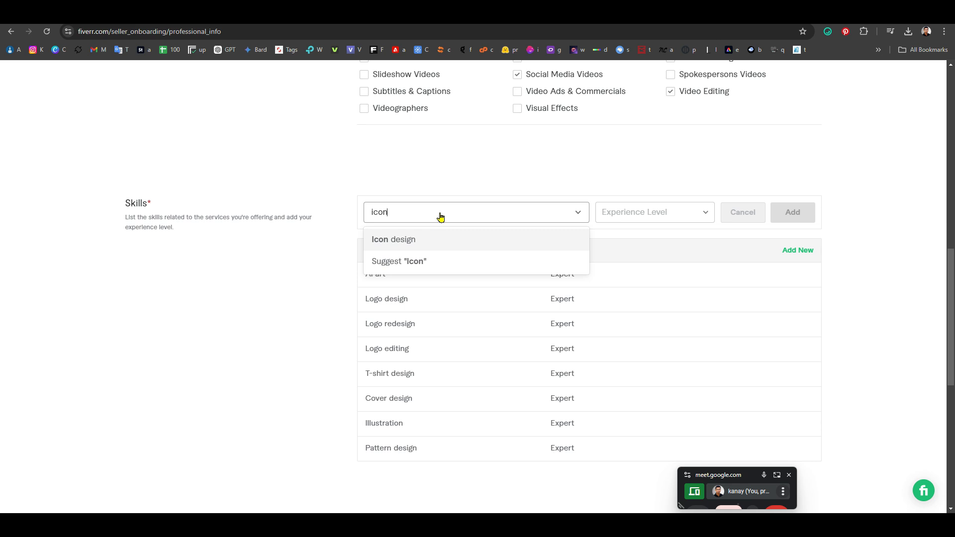
click(411, 239)
click(631, 212)
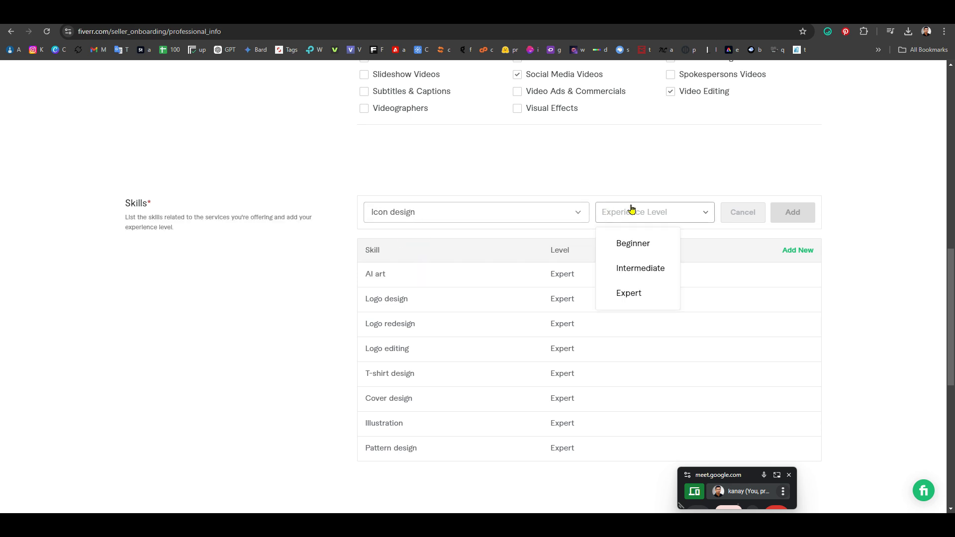
click(626, 294)
click(791, 212)
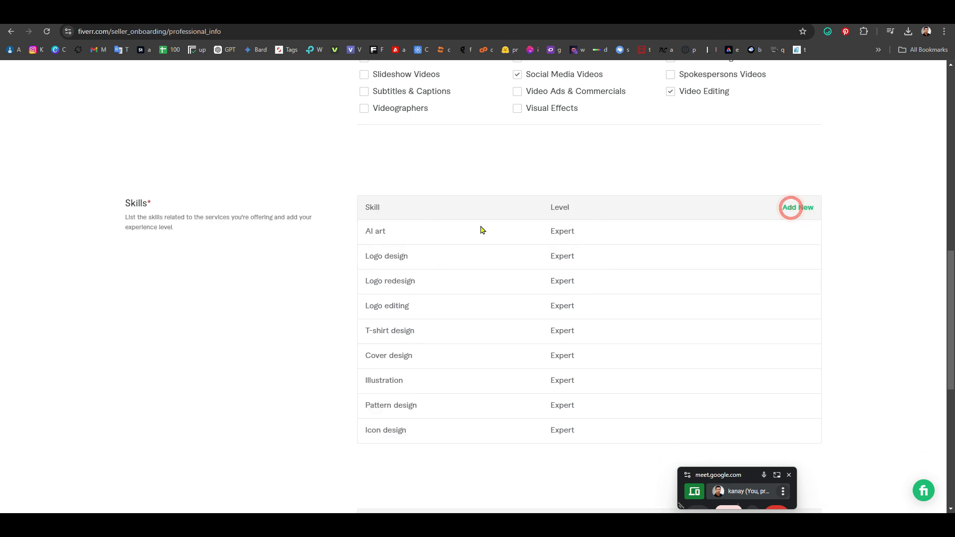
Step: Start a new skill entry, and open the Fiverr seller dashboard link in a new tab and in an incognito window
click(793, 209)
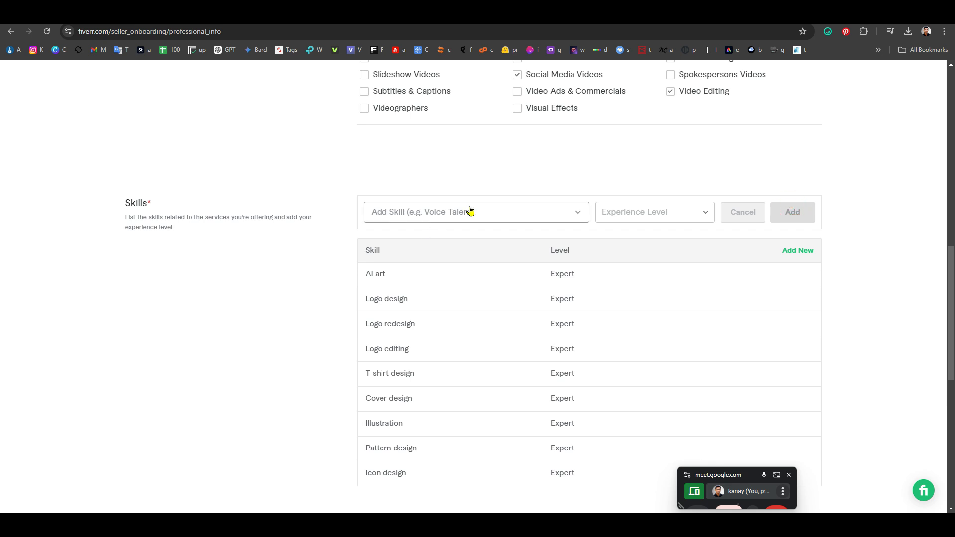
click(469, 213)
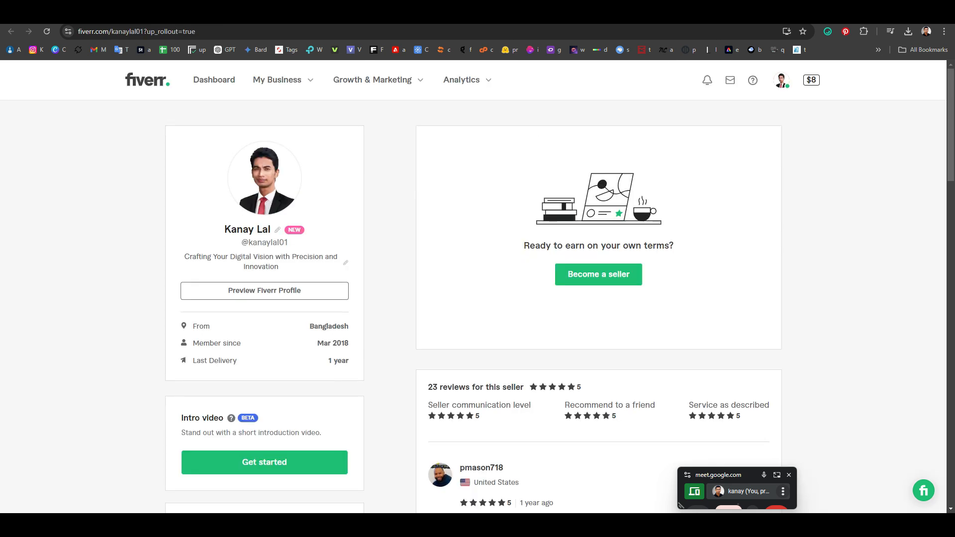
right_click(148, 81)
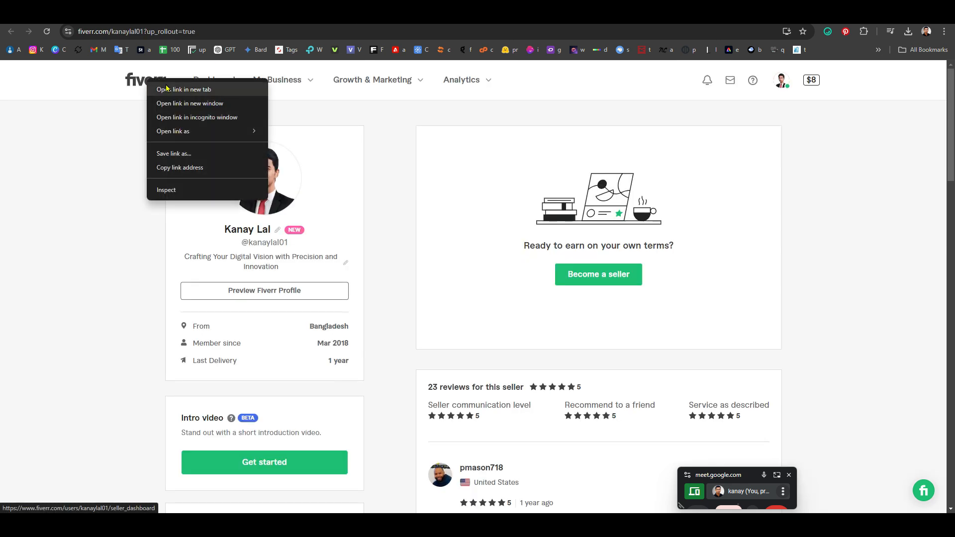
click(170, 88)
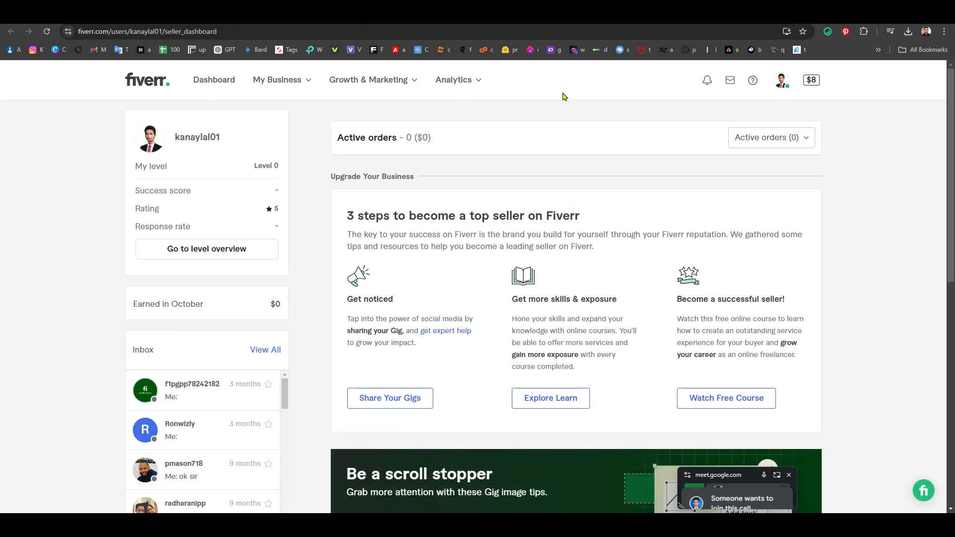
right_click(147, 89)
click(209, 120)
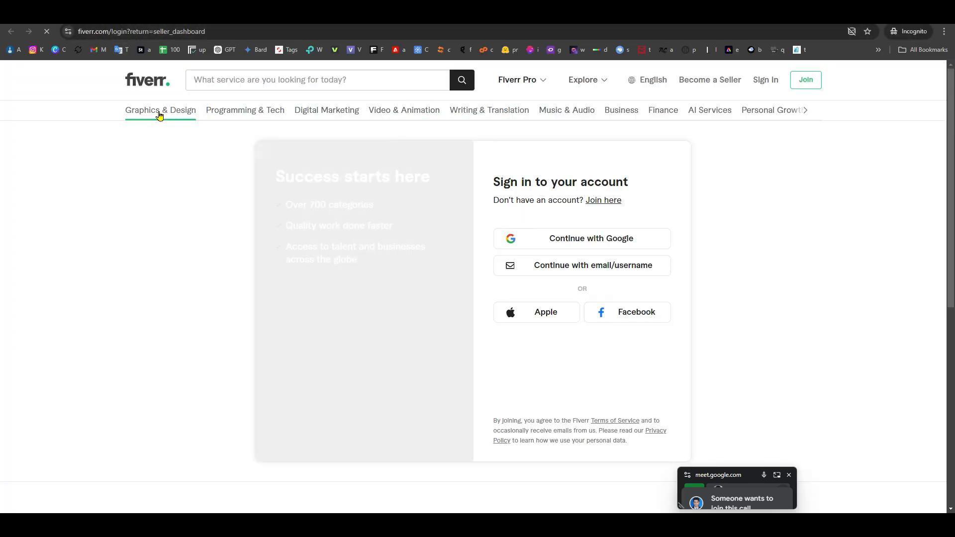
Step: Browse the Graphics & Design categories on the signed-out Fiverr page and copy the category name "Children's Book Illustration"
mouse_move(169, 115)
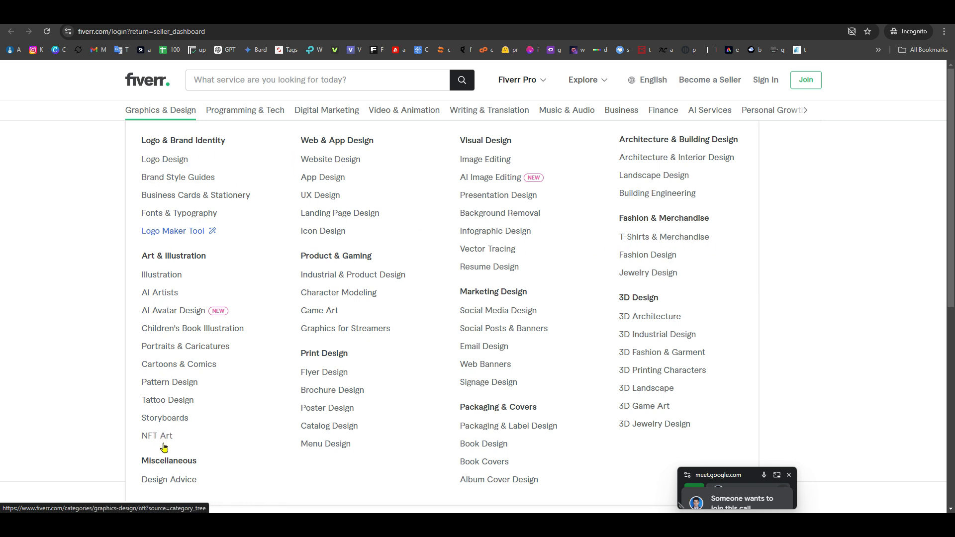
scroll(184, 452, down, 1)
scroll(665, 243, up, 1)
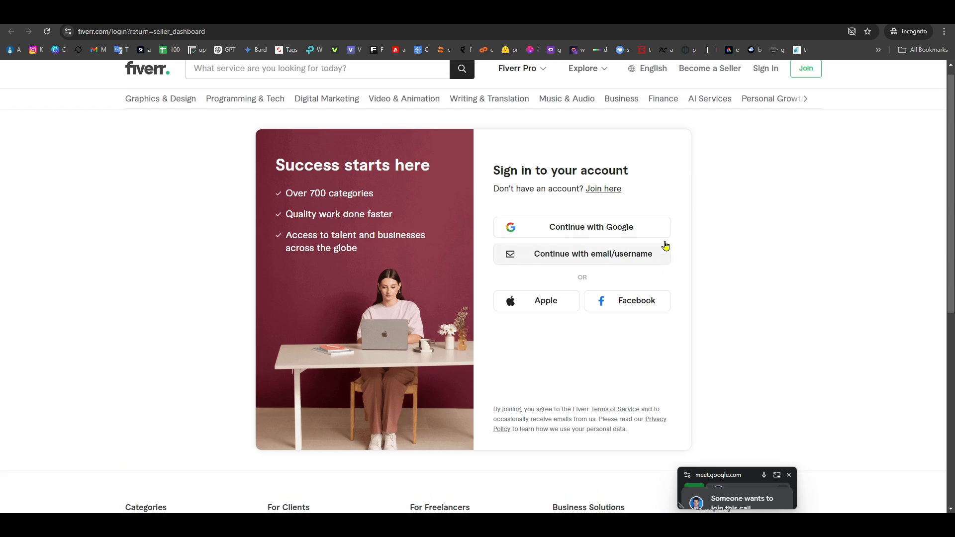
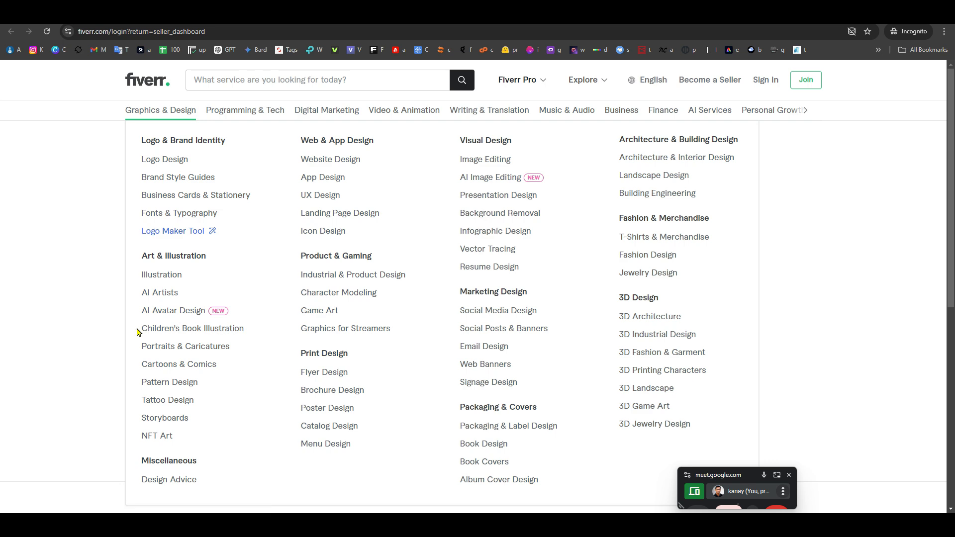
drag(144, 328, 244, 325)
key(ctrl+c)
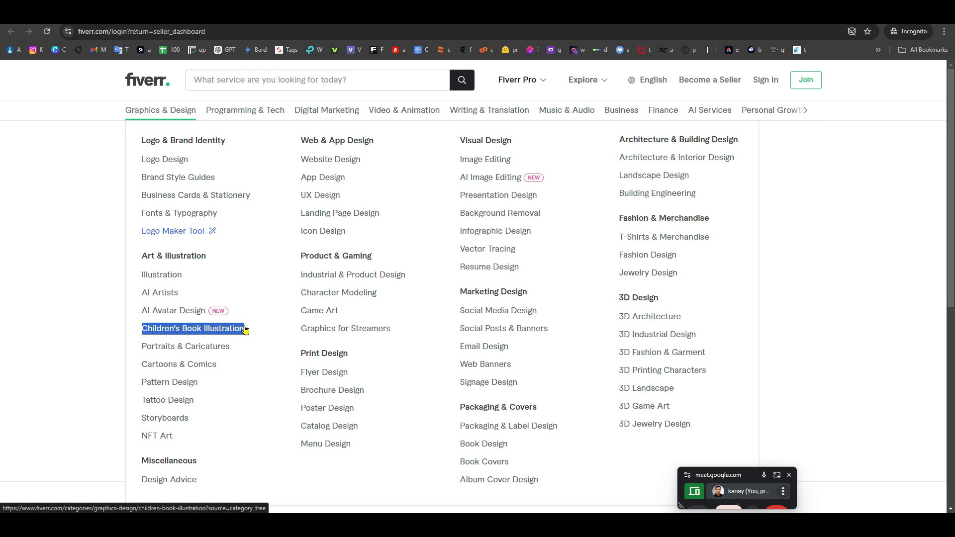
Step: Return to the Professional Info page and add the copied Children's book illustration skill at Expert level to the Skills list
key(ctrl+shift+w)
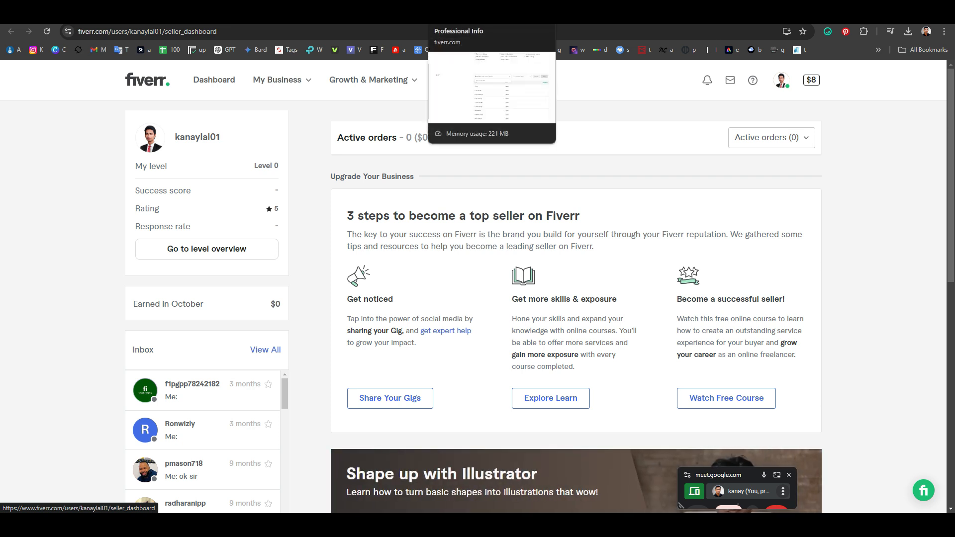
click(475, 14)
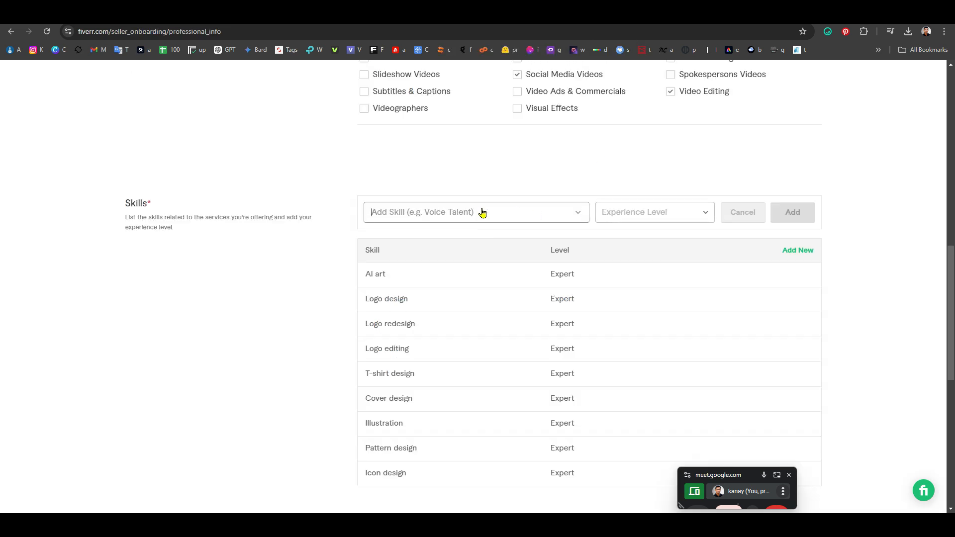
key(ctrl+v)
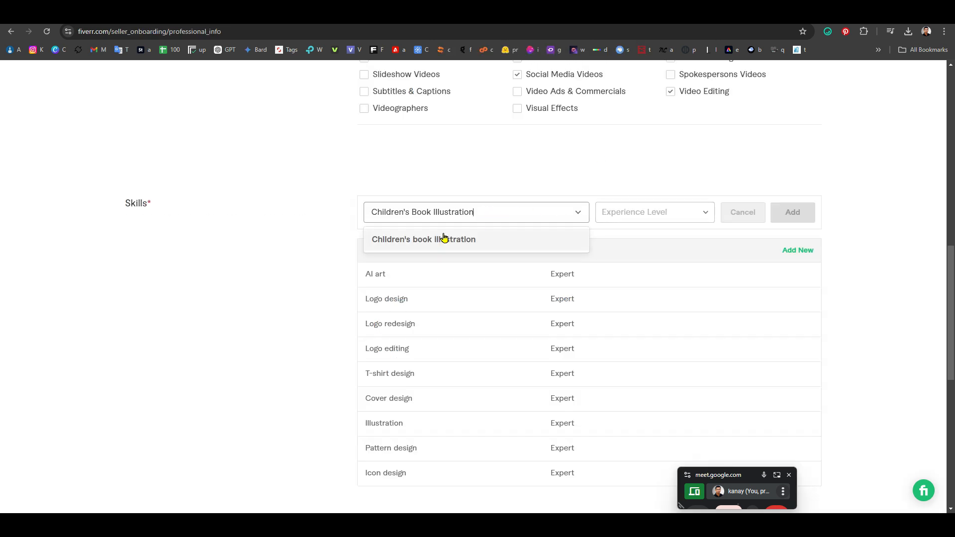
click(465, 241)
click(675, 208)
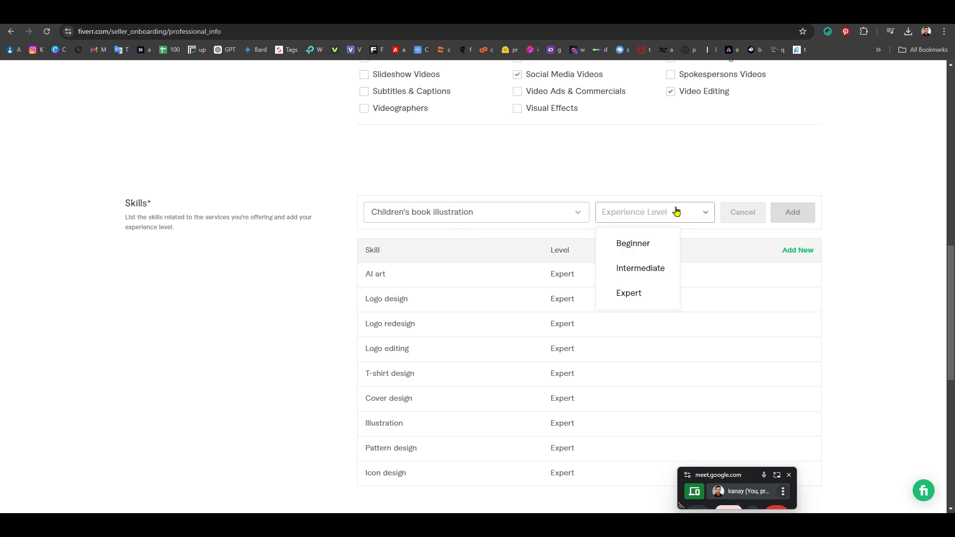
click(632, 292)
click(797, 212)
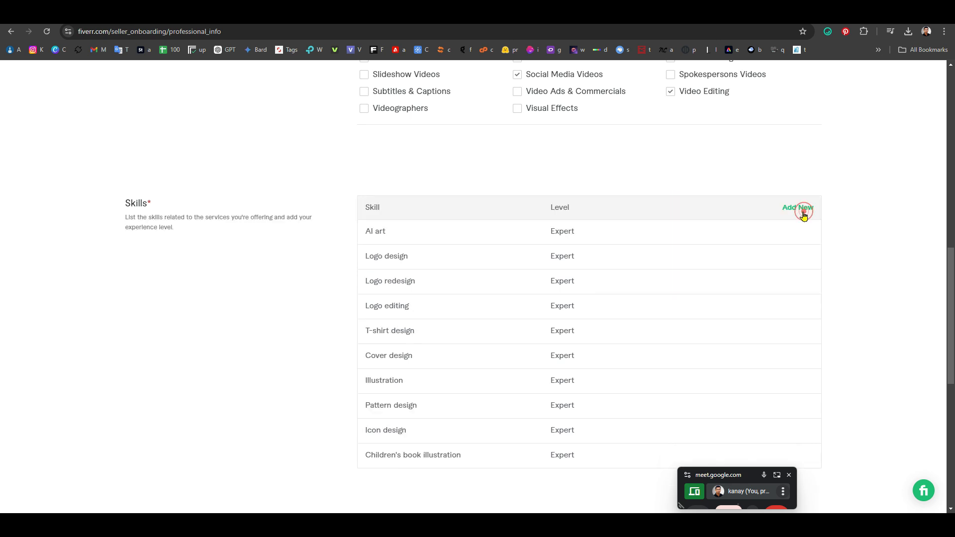
Step: Switch to the incognito window, open the Fonts & Typography category and copy the word "Typography" from its heading
mouse_move(453, 525)
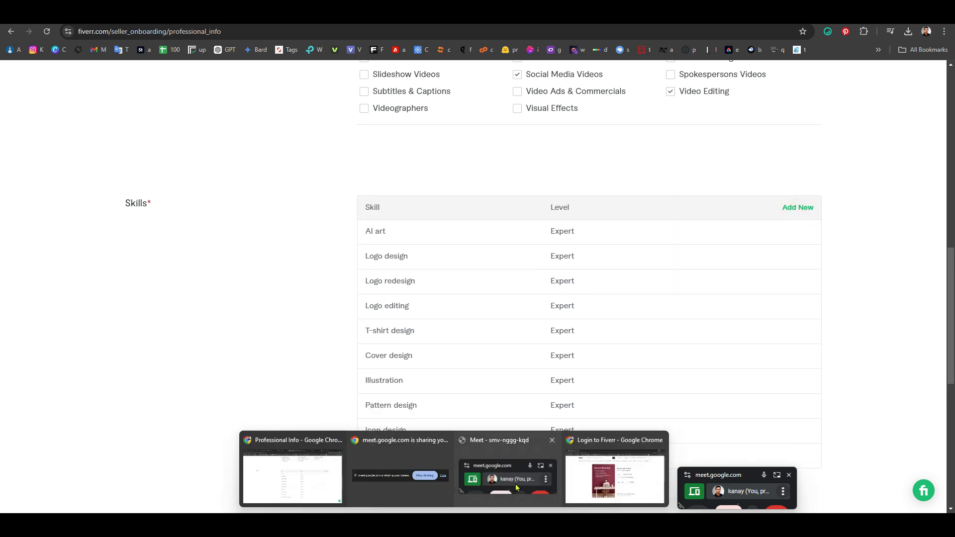
click(611, 475)
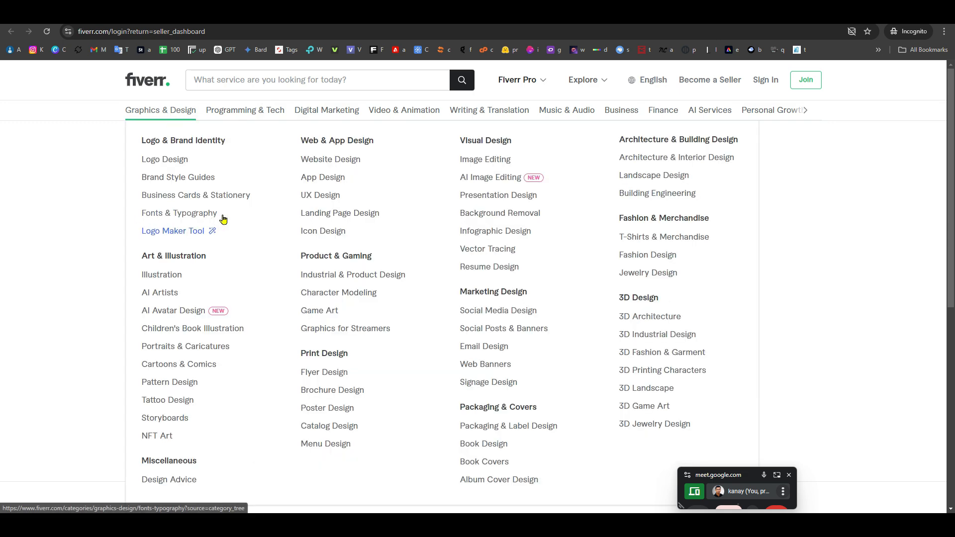
click(194, 219)
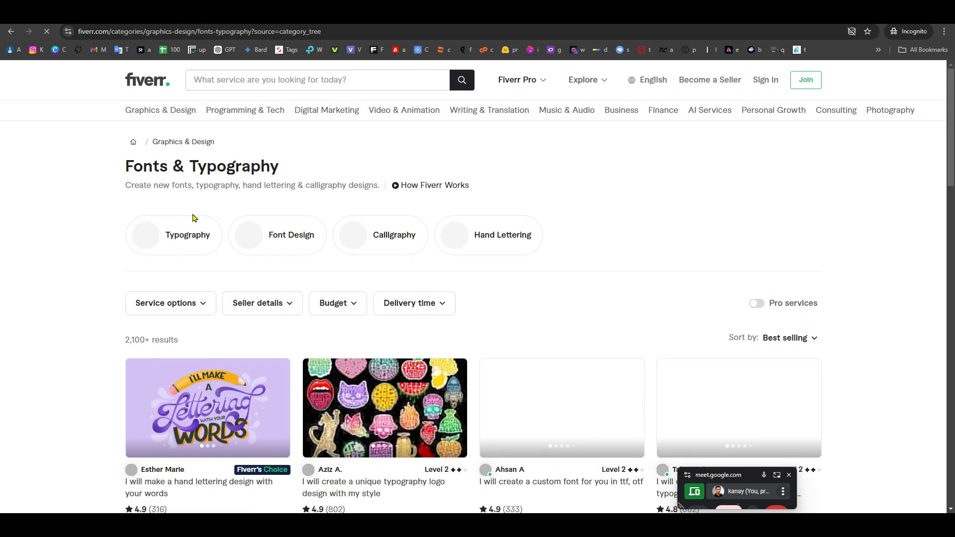
drag(288, 168, 192, 168)
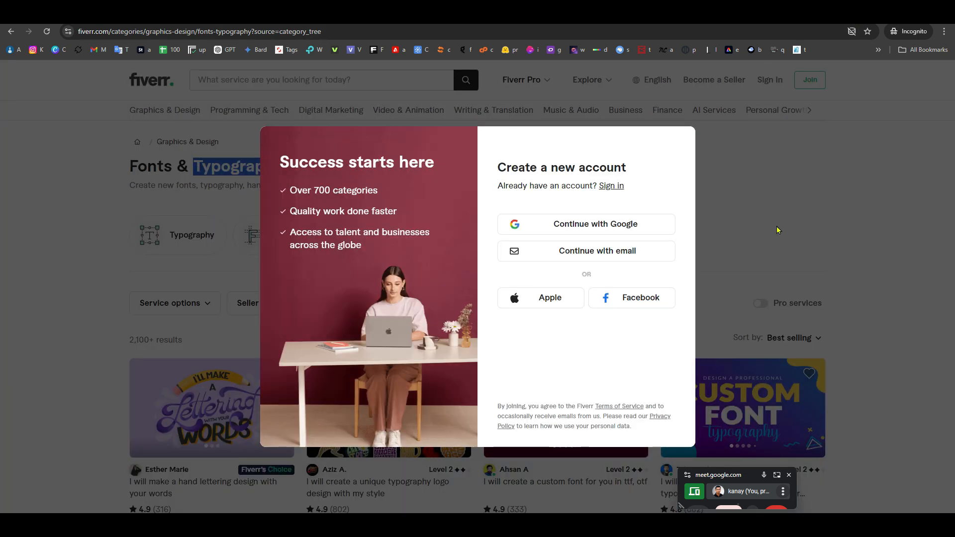
click(779, 230)
drag(289, 165, 191, 167)
key(ctrl+c)
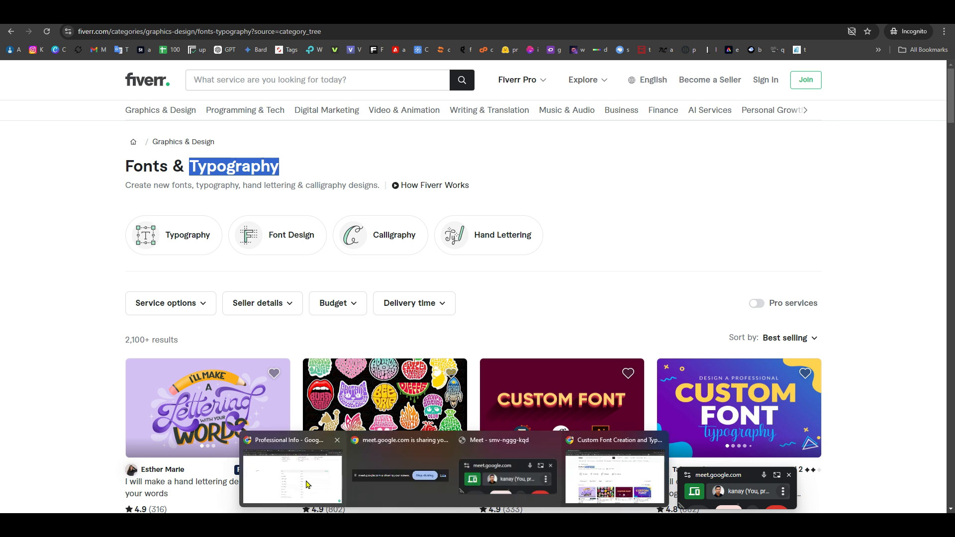
Step: Return to the Professional Info page, search the skills for "Typography" and add Typography design at Expert level
click(307, 480)
click(792, 210)
click(458, 213)
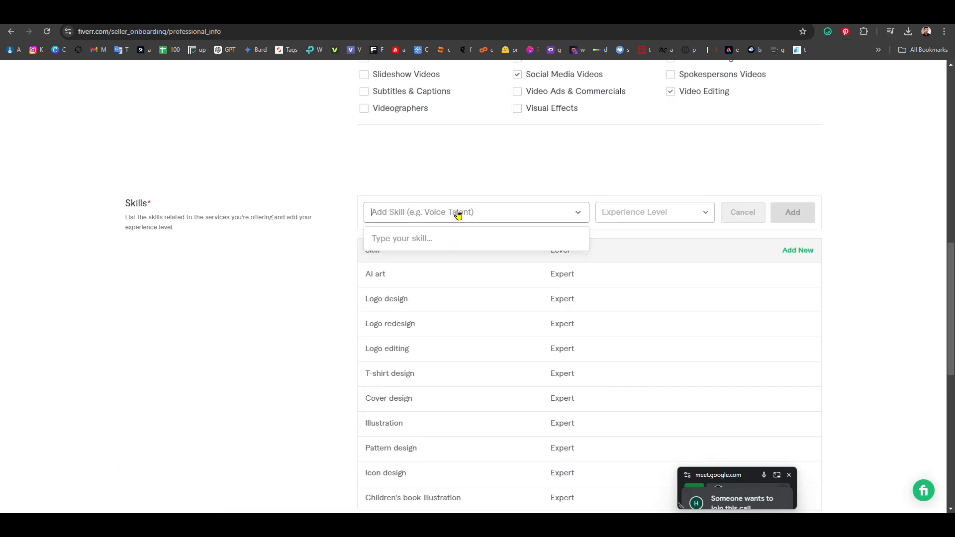
key(ctrl+v)
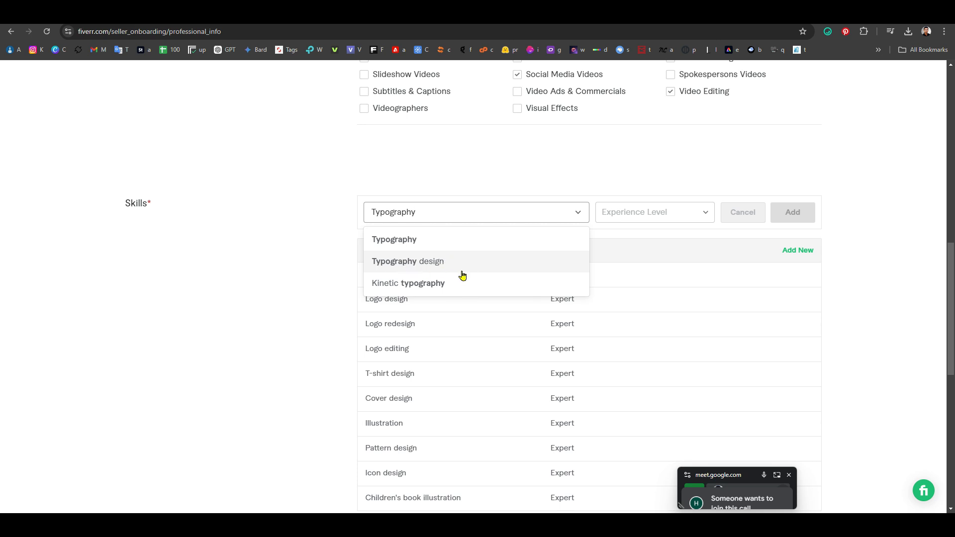
click(439, 269)
click(669, 216)
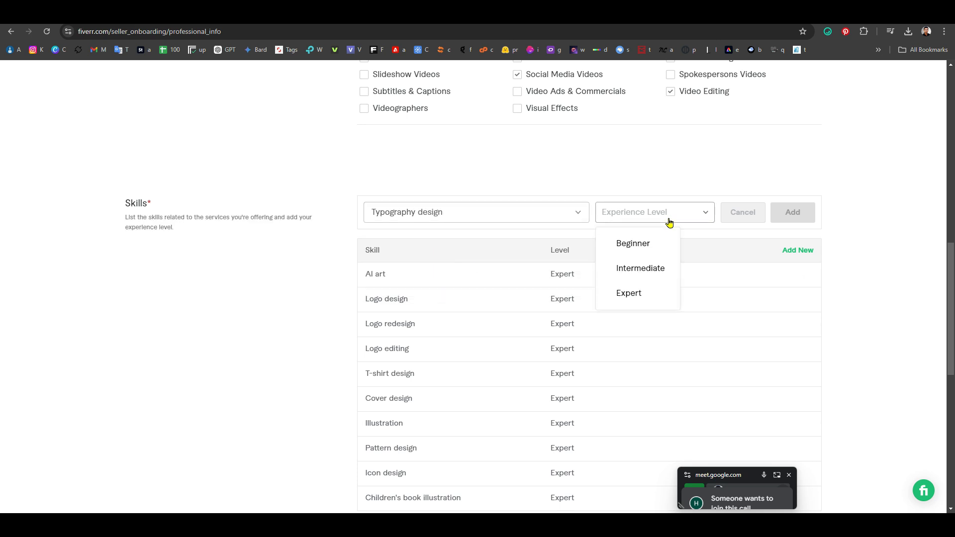
click(634, 297)
click(799, 212)
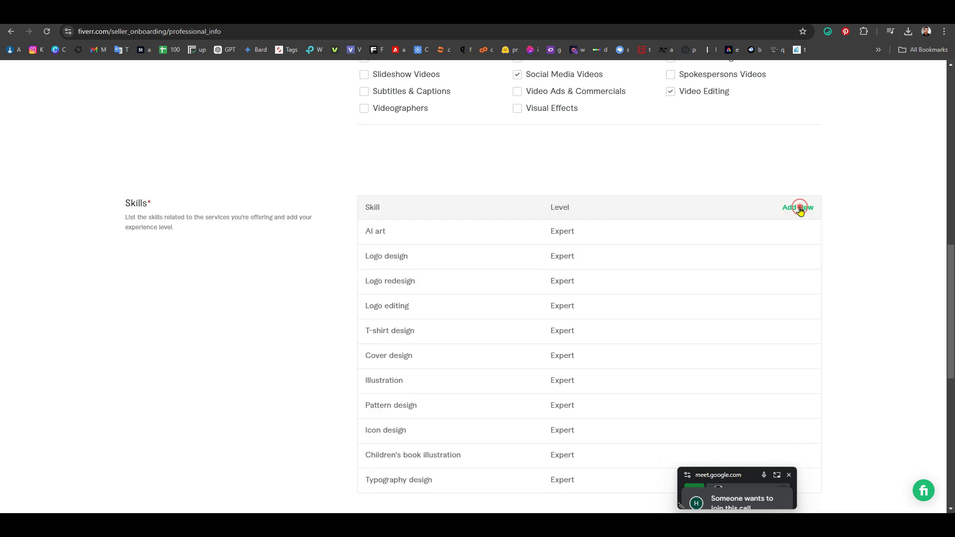
scroll(453, 324, down, 2)
scroll(487, 319, up, 2)
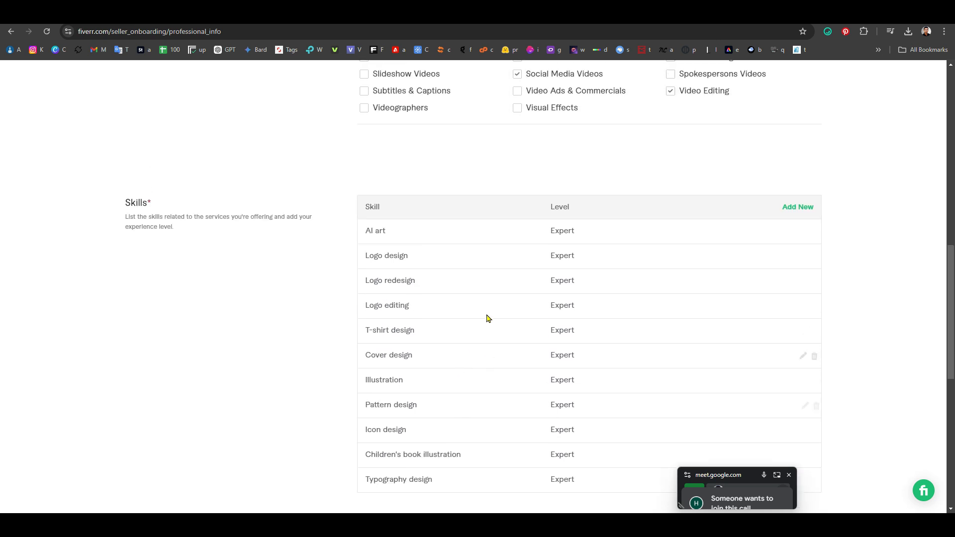
mouse_move(454, 527)
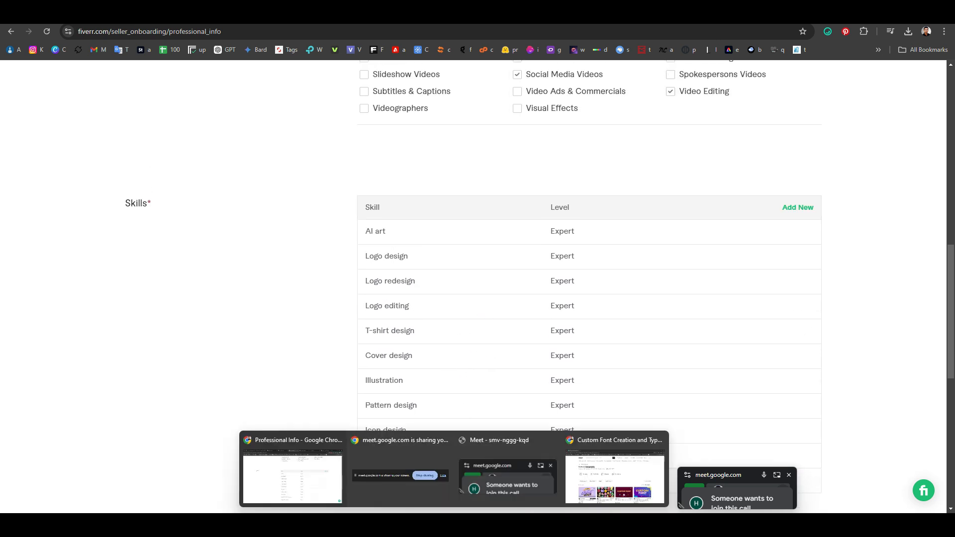
Step: Switch to the incognito window, open the Flyer Design category under Graphics & Design and copy its heading "Flyer Design"
click(604, 467)
mouse_move(175, 120)
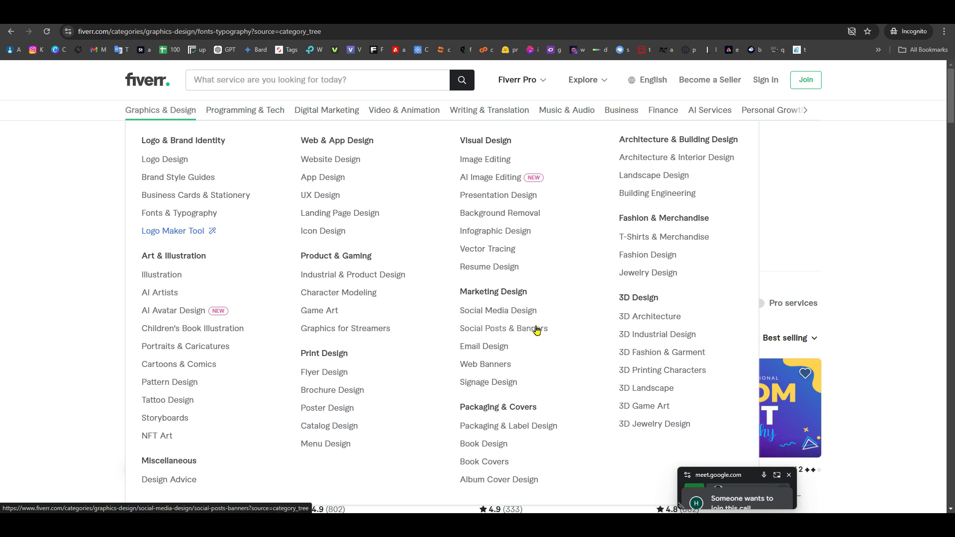
scroll(536, 329, down, 1)
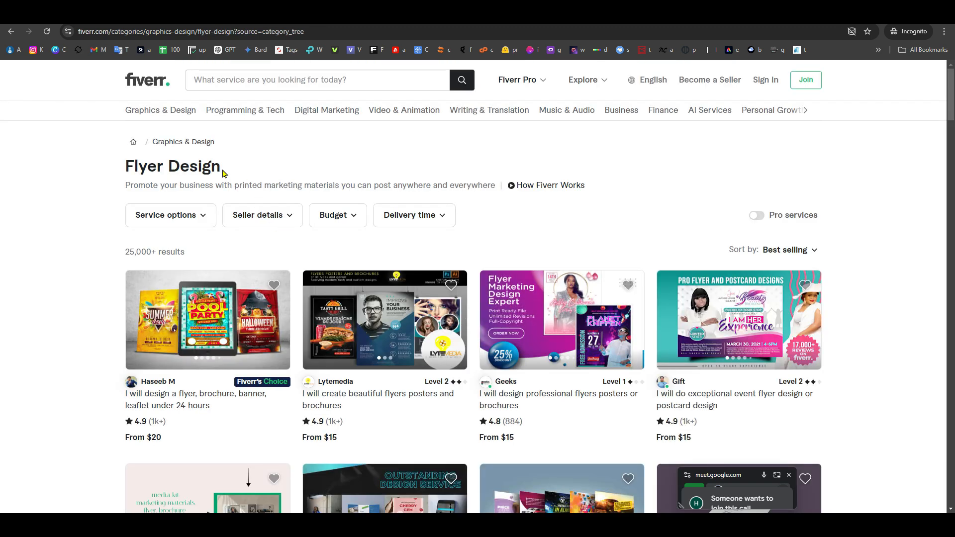
drag(216, 168, 142, 169)
key(ctrl+c)
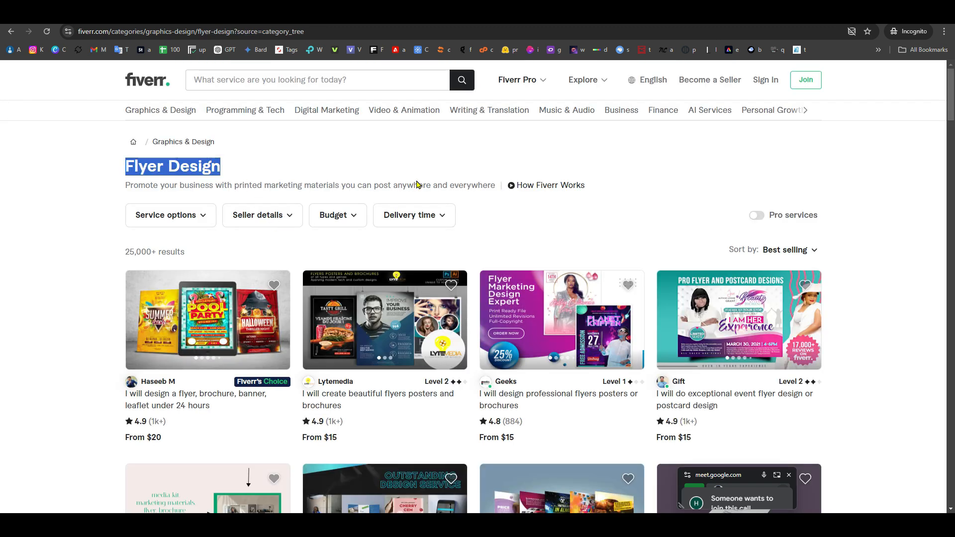
Step: Return to the Professional Info page and add the copied Flyer design skill at Expert level to the Skills list
key(alt+Tab)
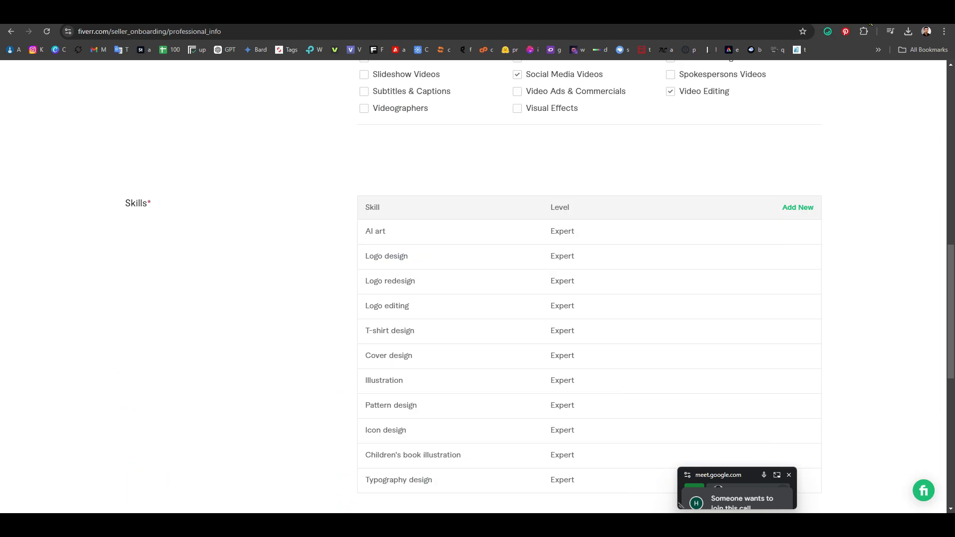
click(798, 208)
click(418, 211)
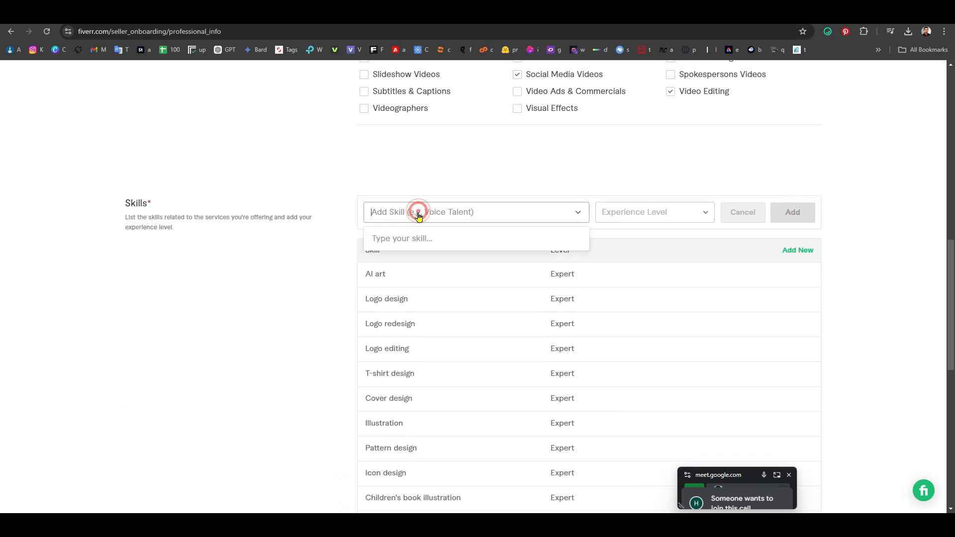
key(ctrl+v)
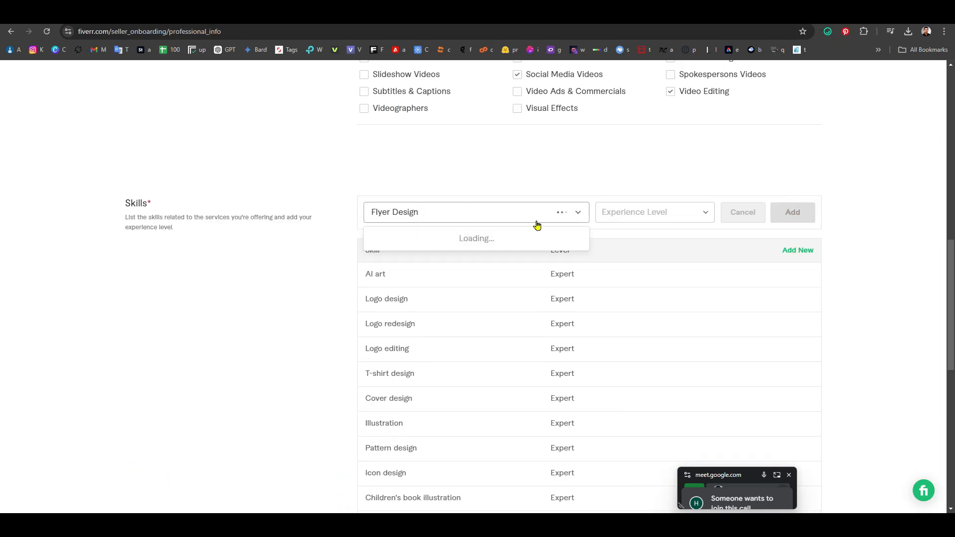
click(445, 243)
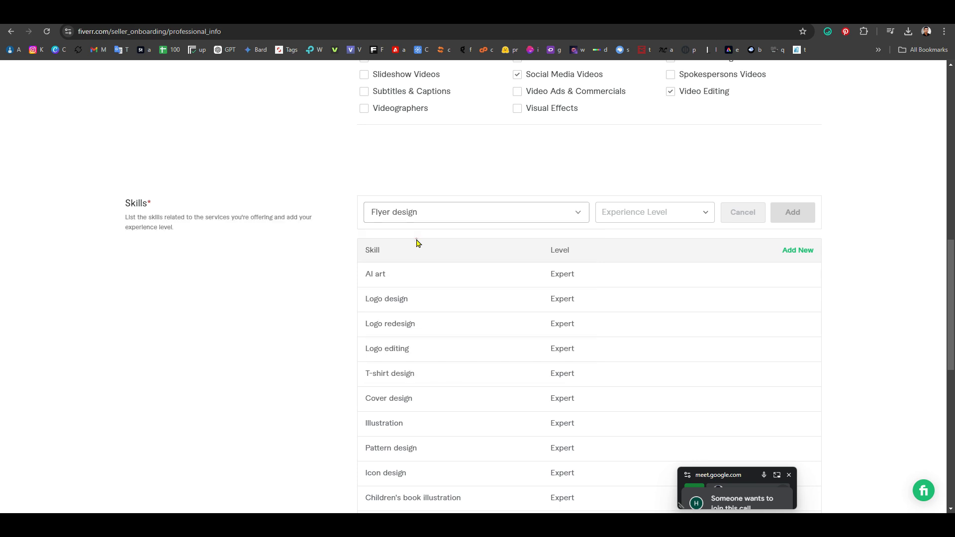
click(678, 213)
click(629, 293)
click(796, 214)
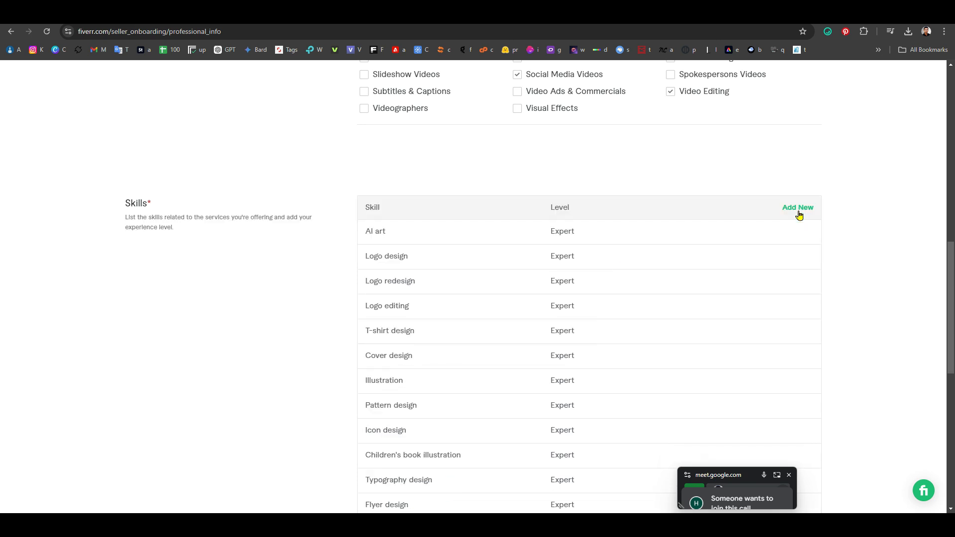
Step: Switch to the incognito window, open the AI Avatar Design category under Art & Illustration and copy its heading "AI Avatar Design"
scroll(711, 249, down, 4)
scroll(705, 269, up, 3)
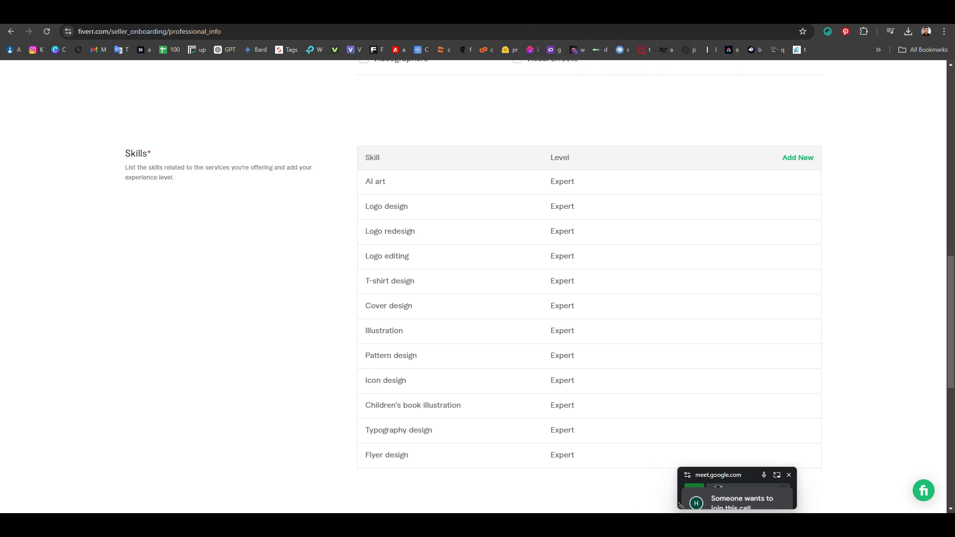
click(516, 478)
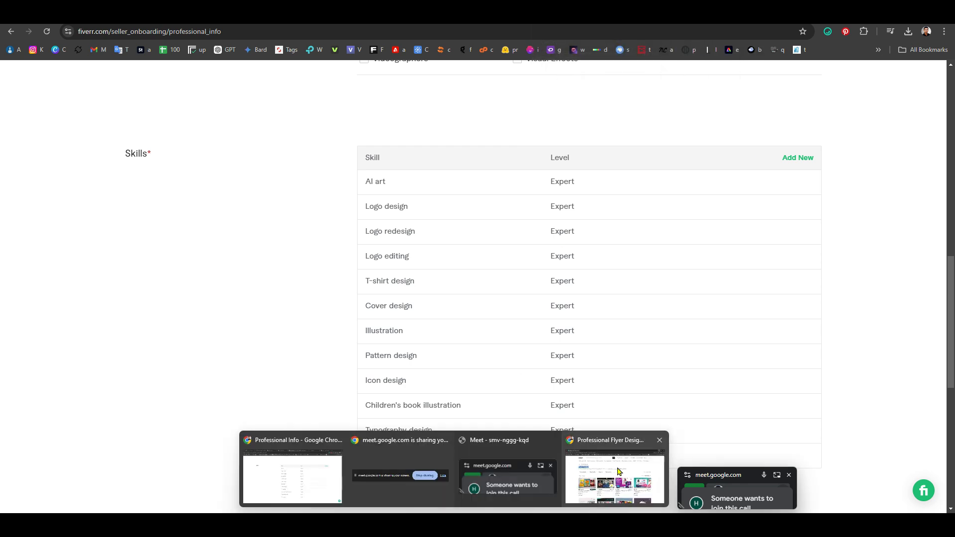
click(637, 470)
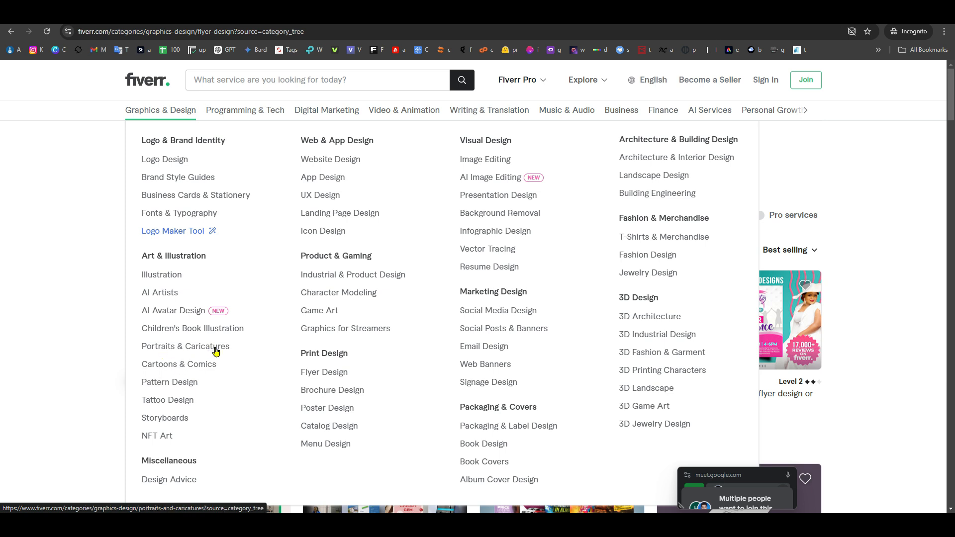
click(192, 312)
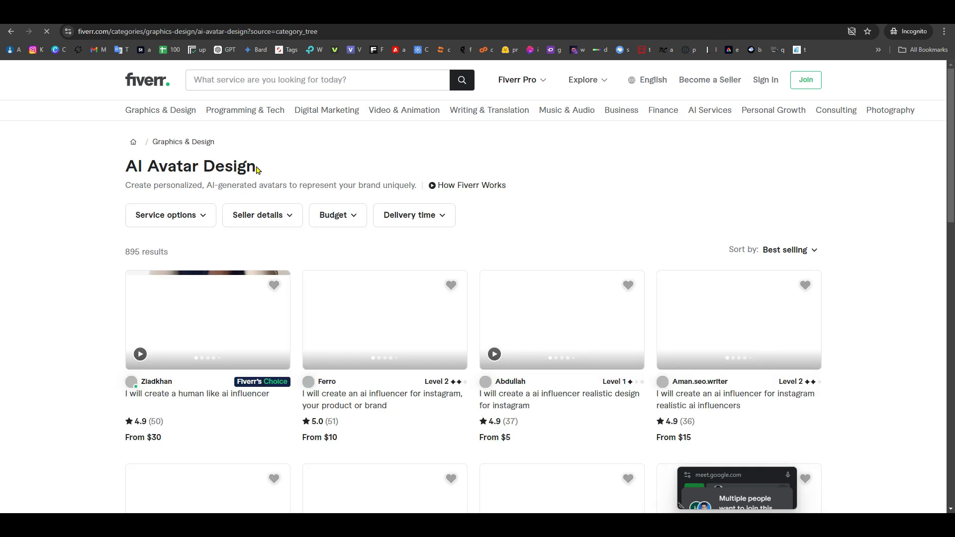
drag(256, 166, 124, 168)
key(ctrl+c)
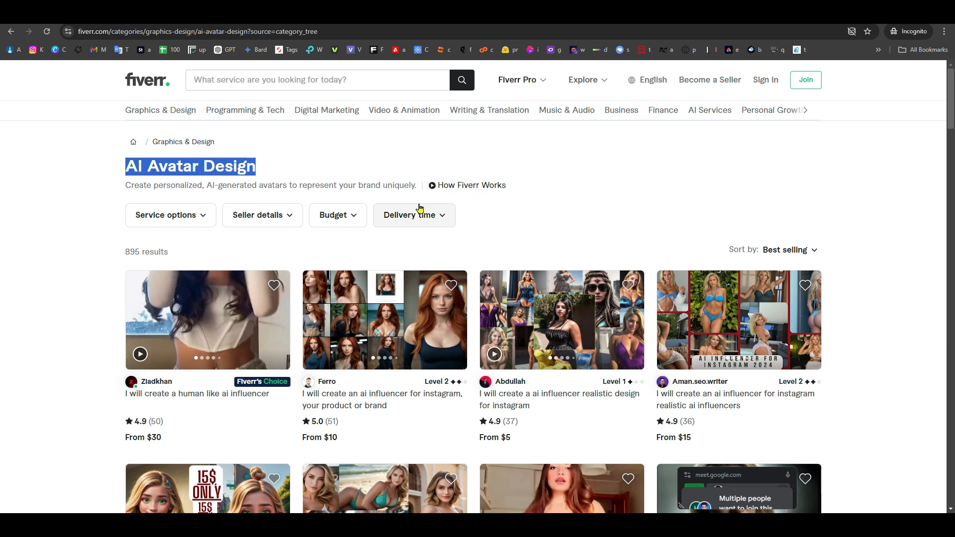
Step: Examine the AI Avatar Design category's result count and the gigs listed on its first page
scroll(615, 250, down, 7)
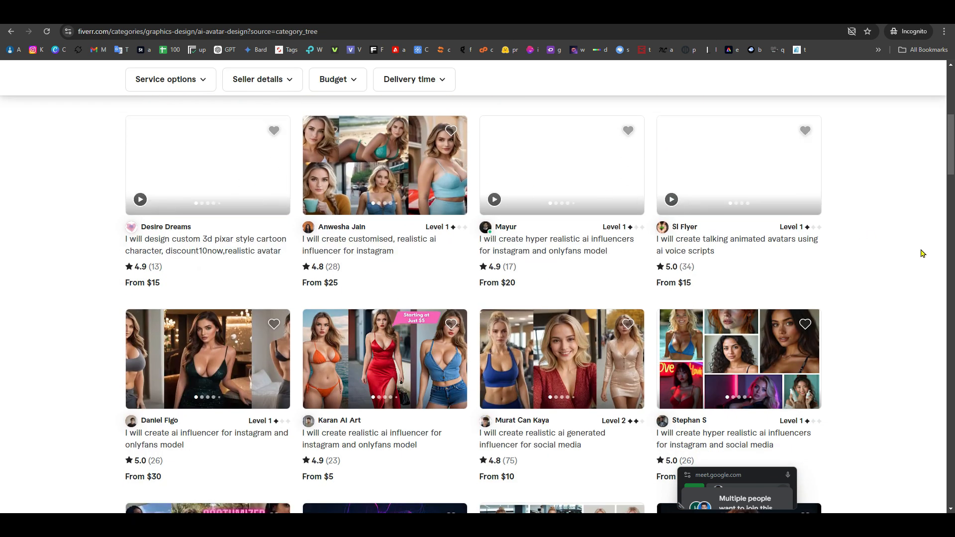
scroll(923, 254, up, 6)
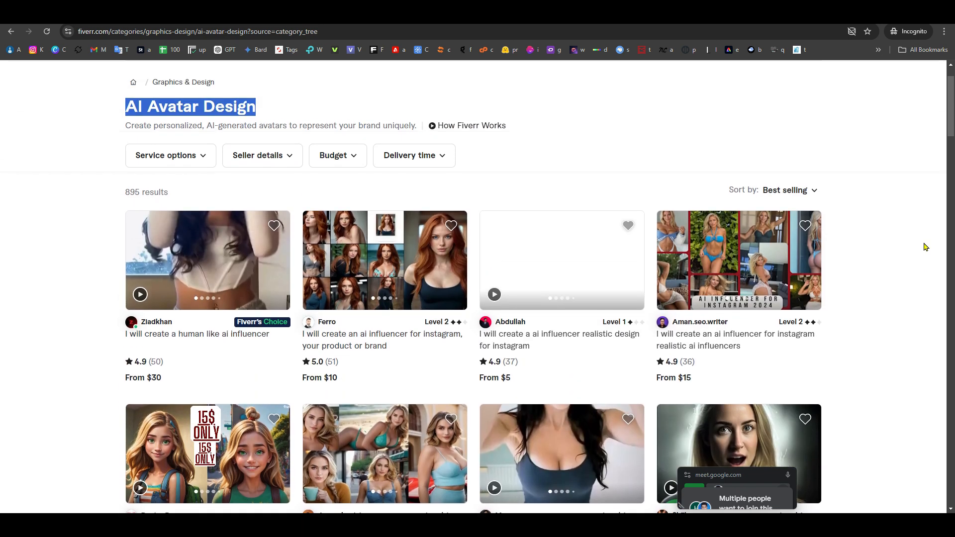
scroll(925, 247, up, 1)
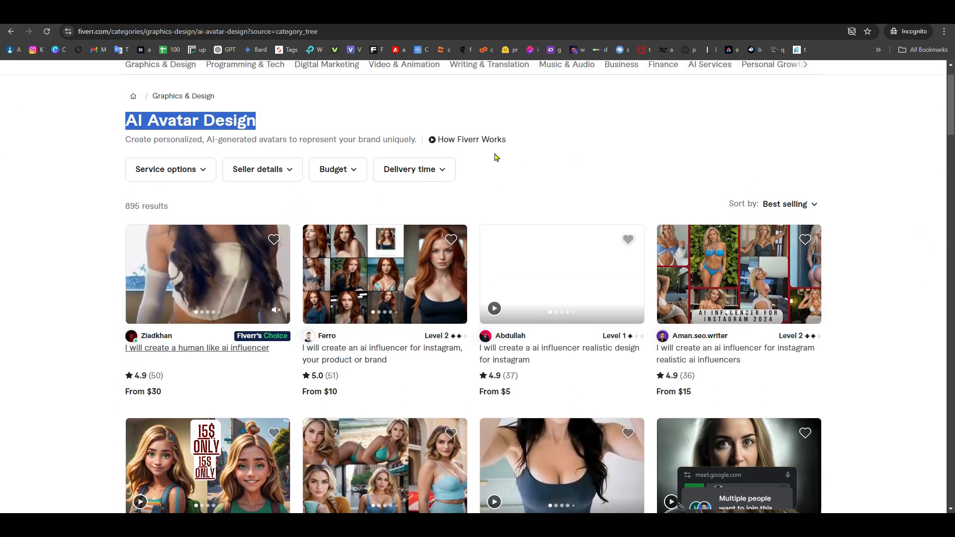
double_click(126, 205)
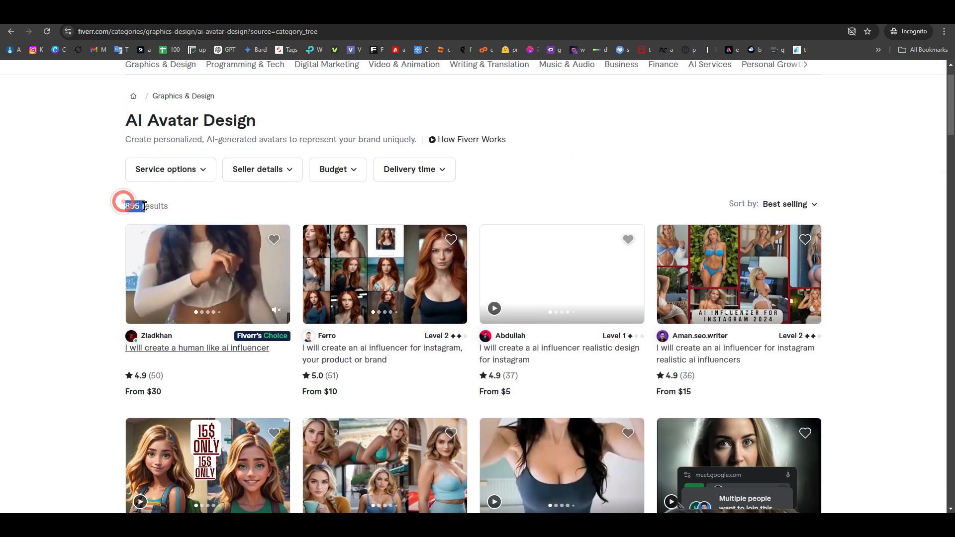
scroll(696, 270, down, 5)
scroll(695, 270, down, 5)
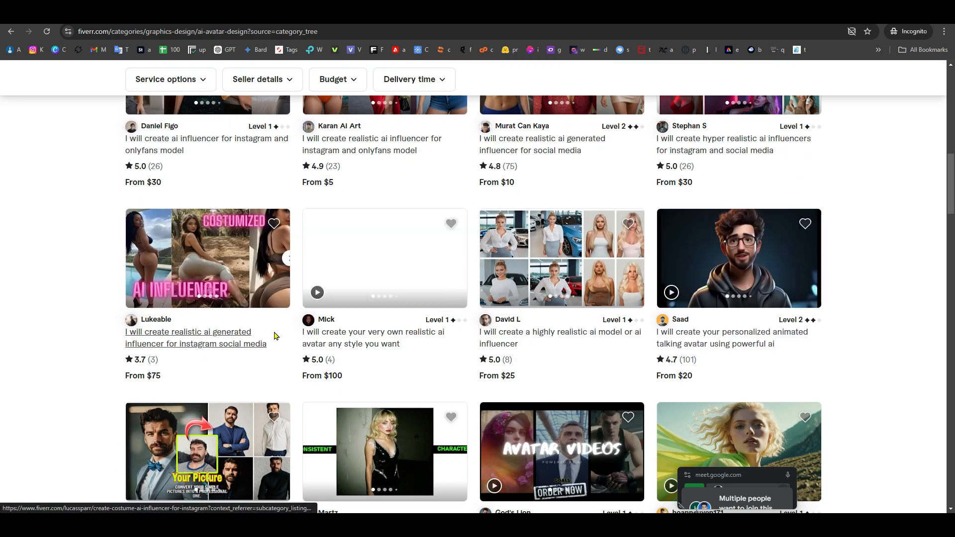
scroll(273, 335, down, 5)
scroll(243, 299, down, 3)
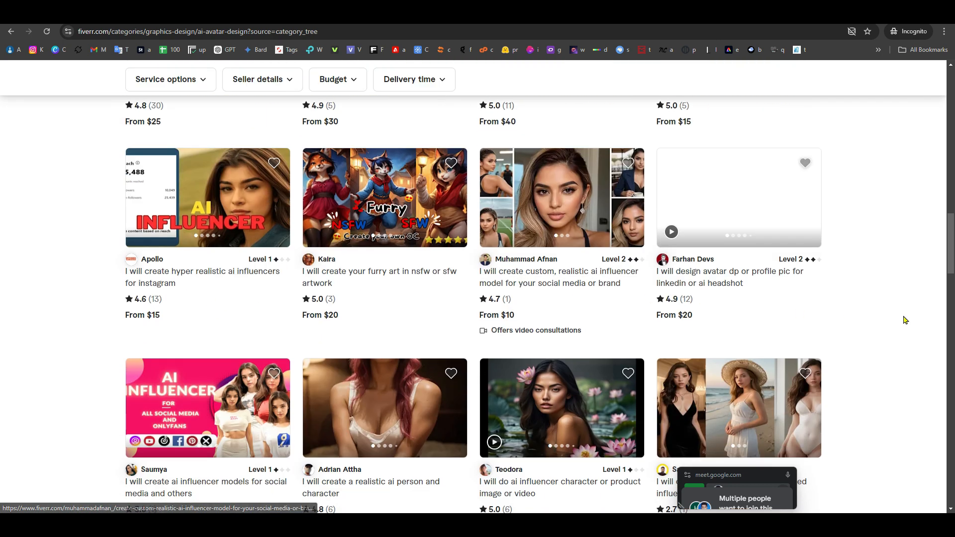
scroll(905, 319, down, 5)
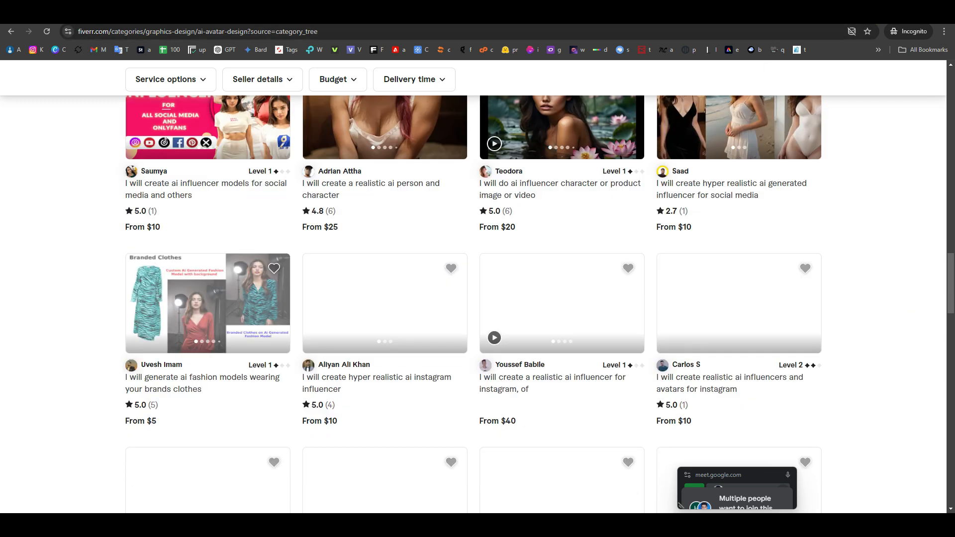
Step: Return to the Professional Info page and add the copied text as the suggested skill "AI Avatar Design" at Expert level
click(885, 10)
click(813, 159)
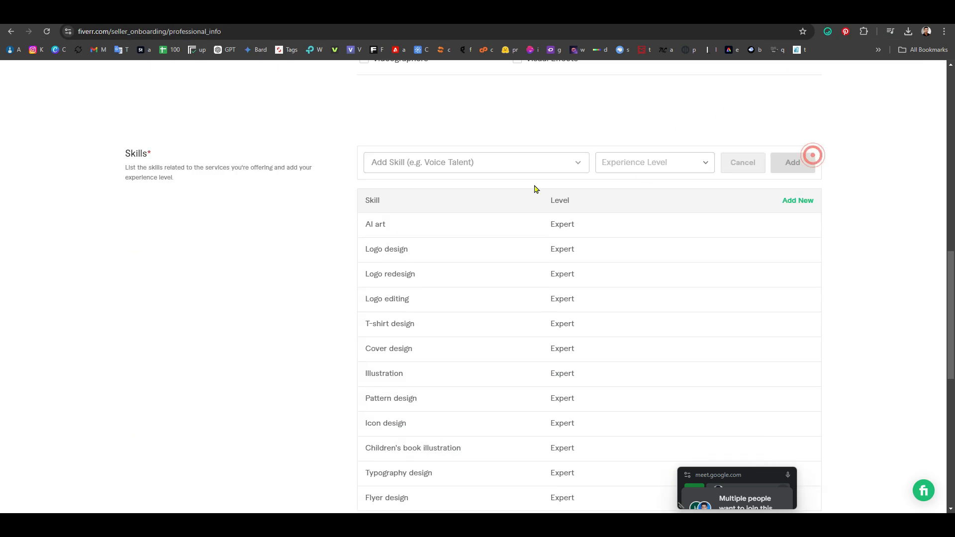
click(450, 162)
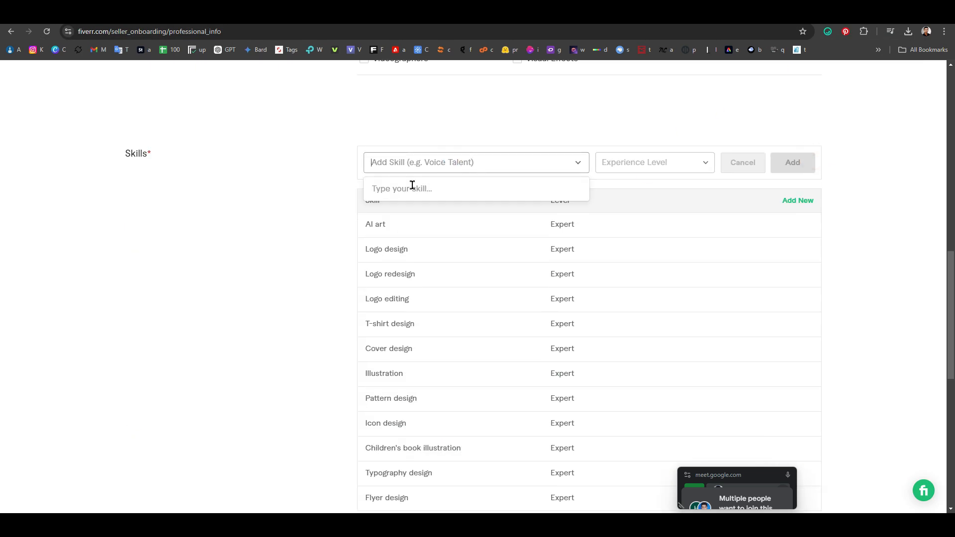
key(ctrl+v)
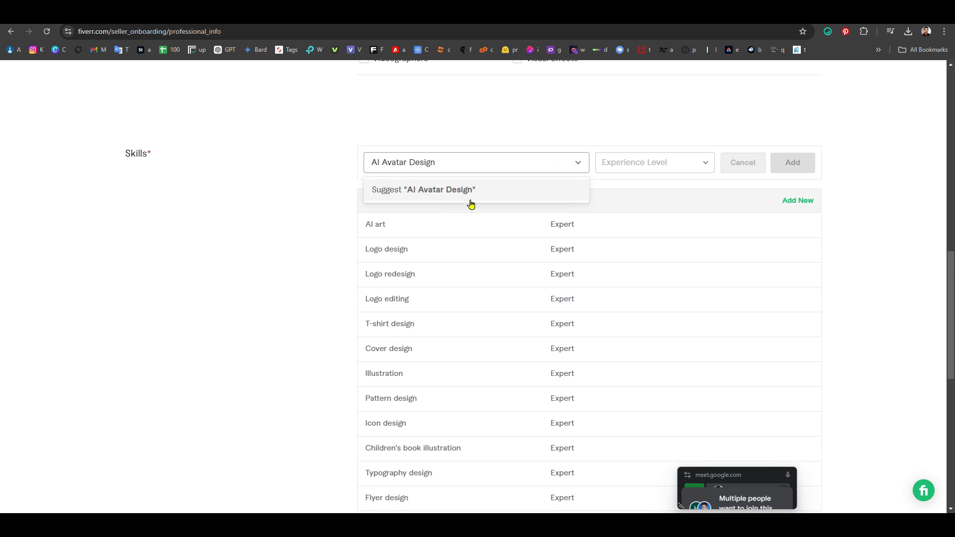
click(468, 191)
click(647, 160)
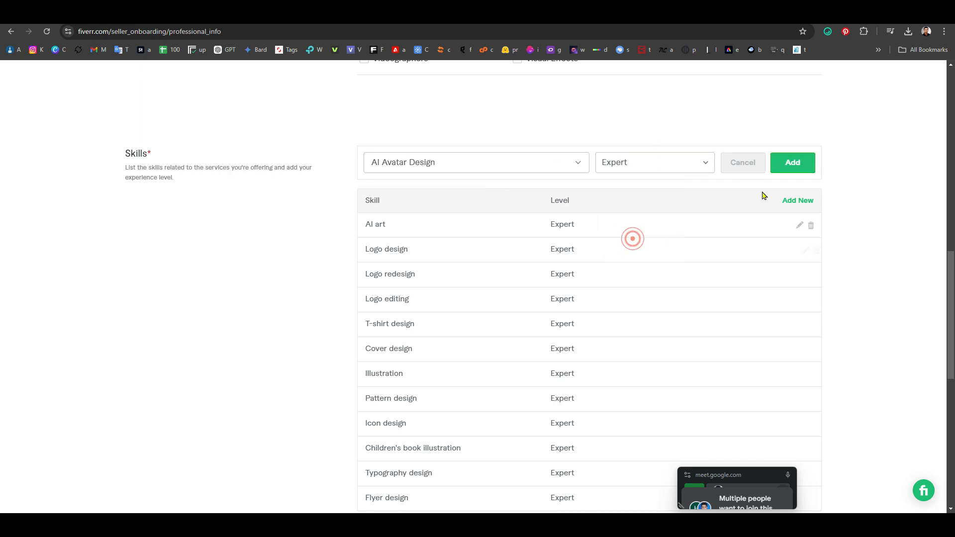
click(793, 164)
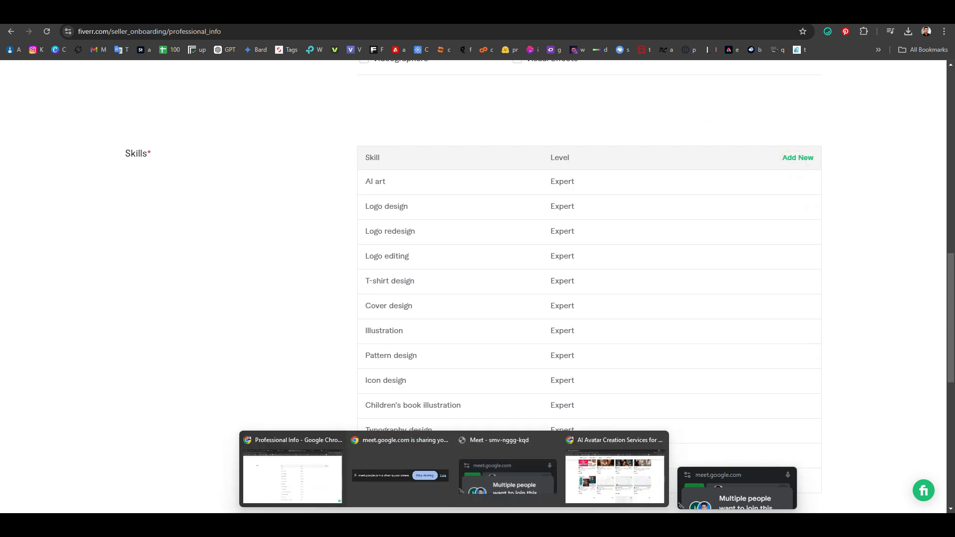
Step: Switch back to the incognito window and review the remaining AI Avatar Design gigs down to the related services, rechecking the earlier listings
click(599, 470)
scroll(816, 298, down, 4)
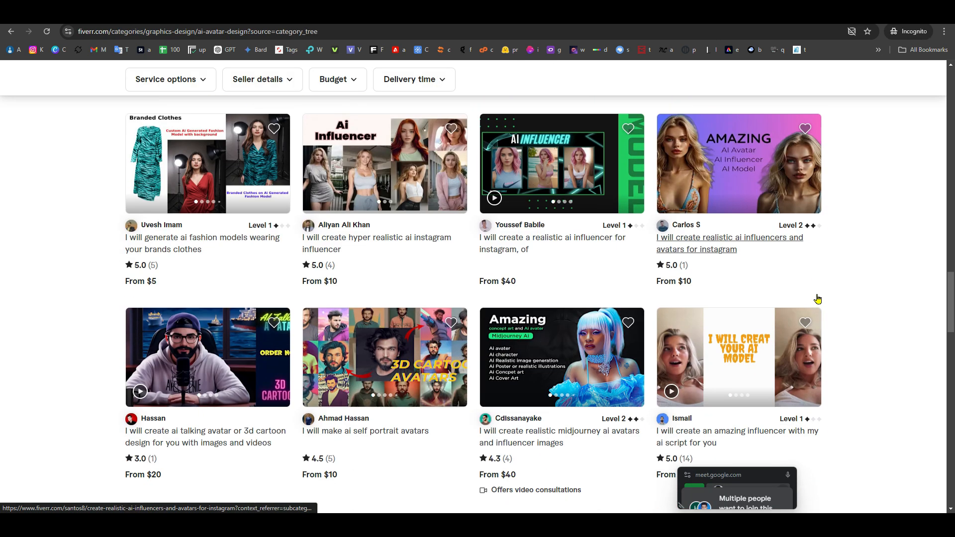
scroll(823, 290, down, 8)
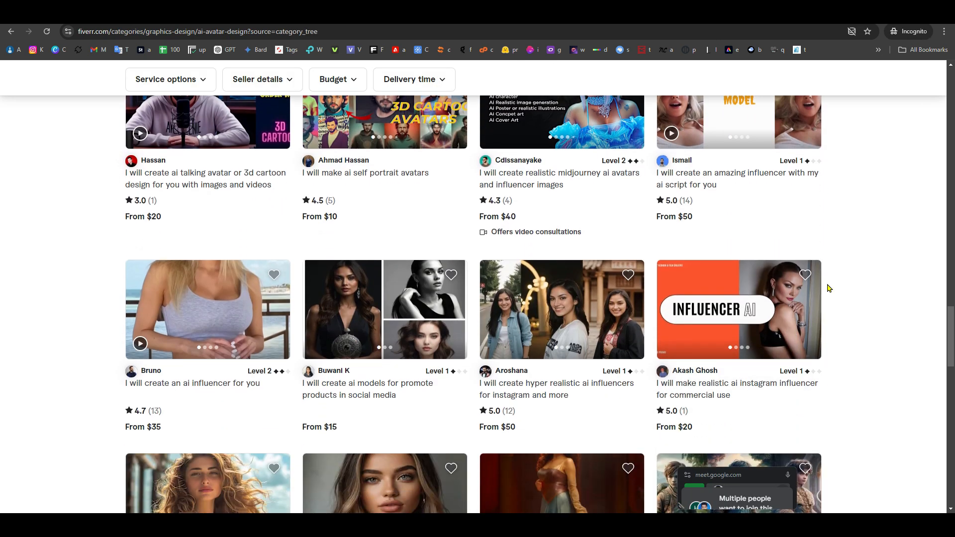
scroll(829, 288, down, 4)
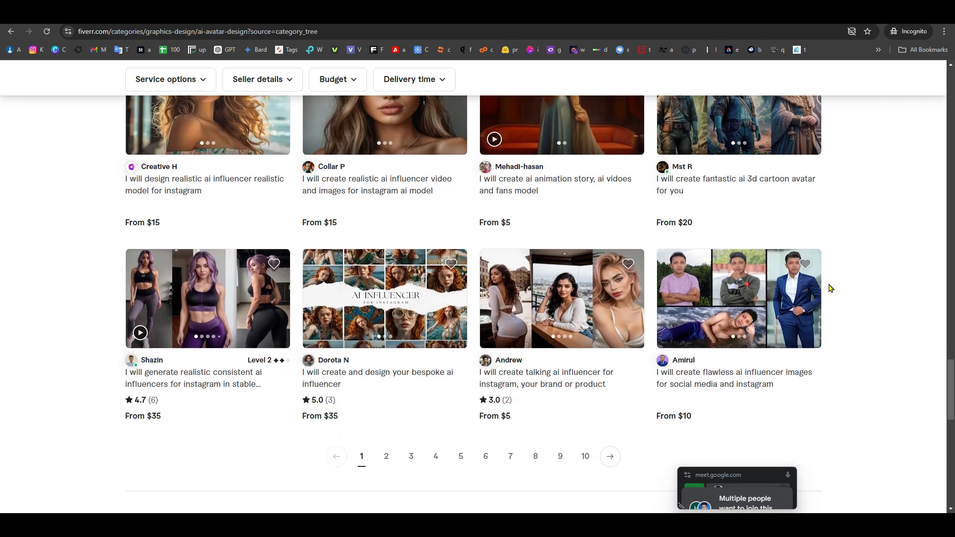
scroll(829, 289, down, 2)
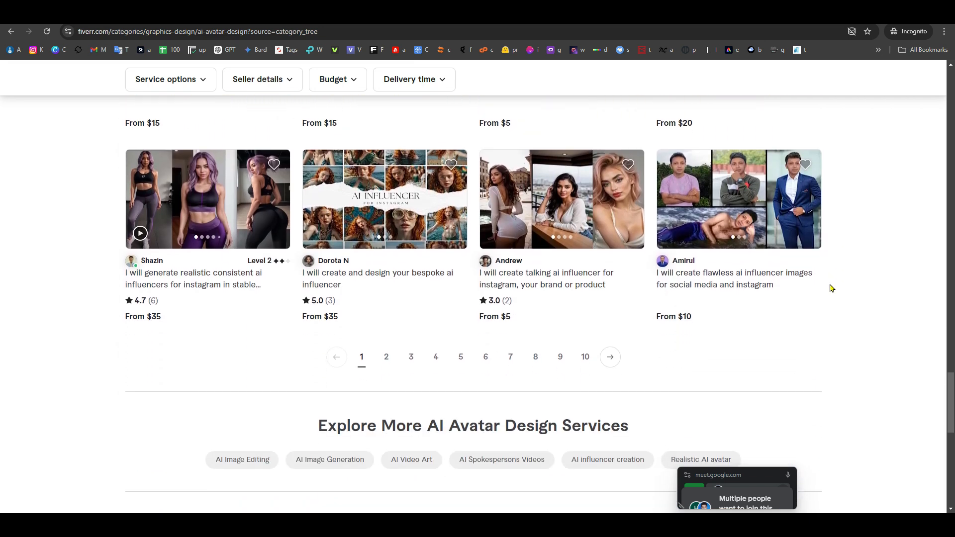
scroll(833, 286, up, 8)
scroll(834, 285, up, 3)
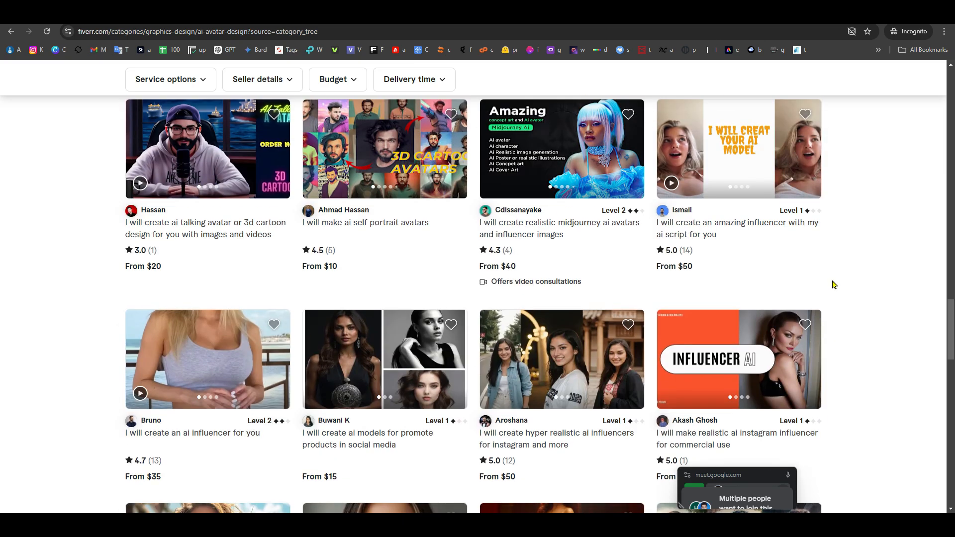
scroll(834, 285, up, 7)
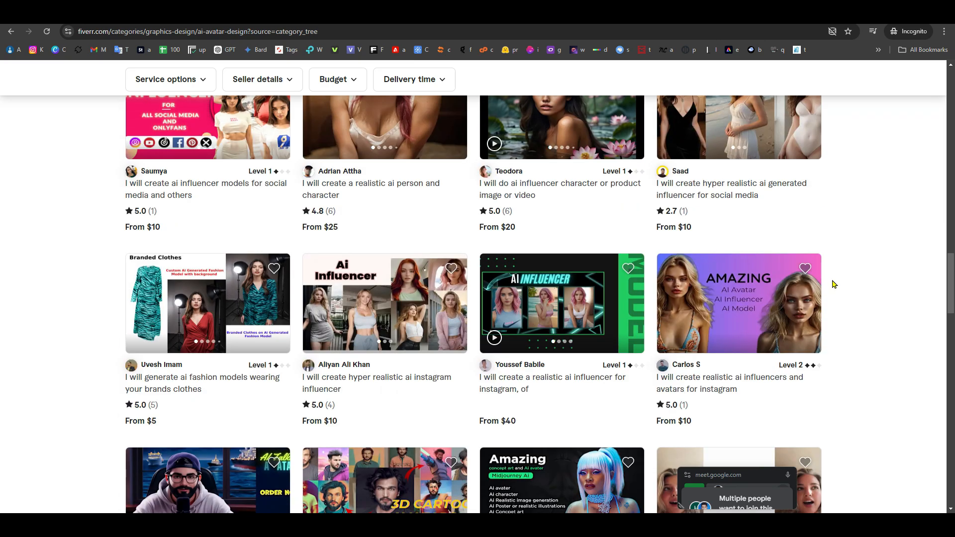
scroll(835, 284, up, 10)
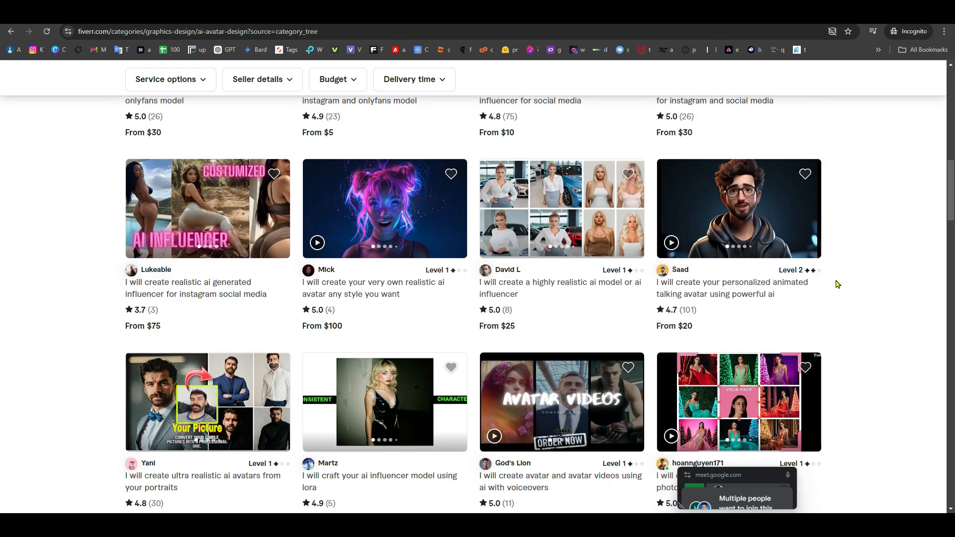
scroll(836, 285, up, 10)
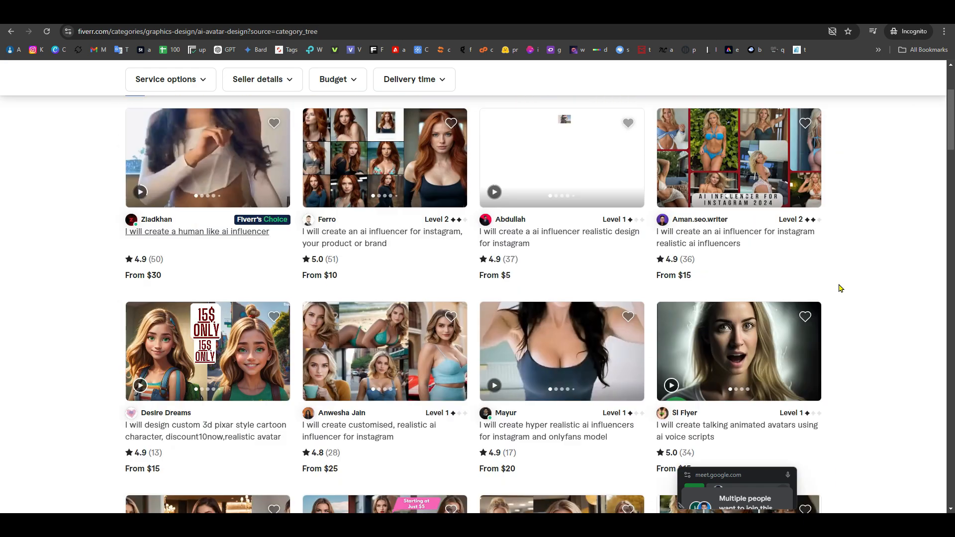
scroll(840, 288, up, 3)
scroll(850, 275, down, 10)
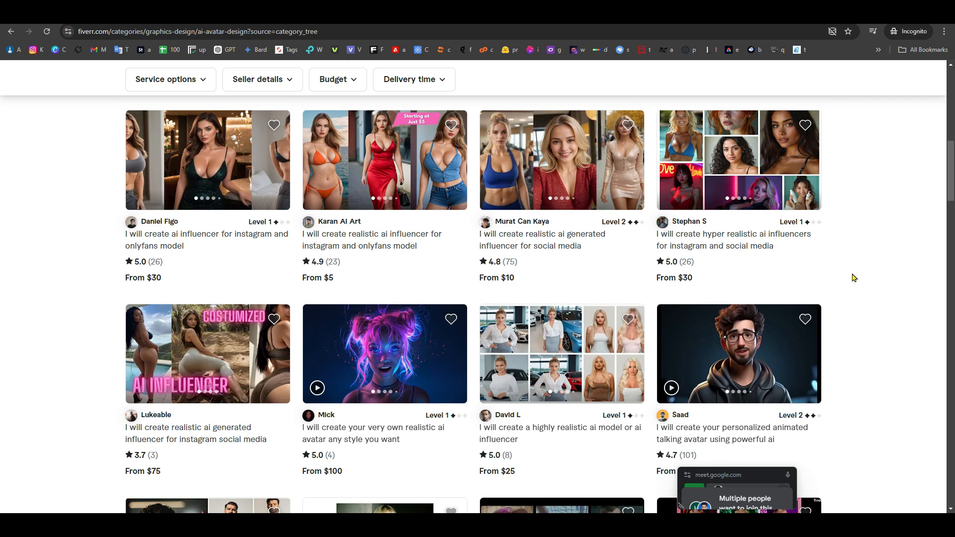
scroll(854, 276, down, 5)
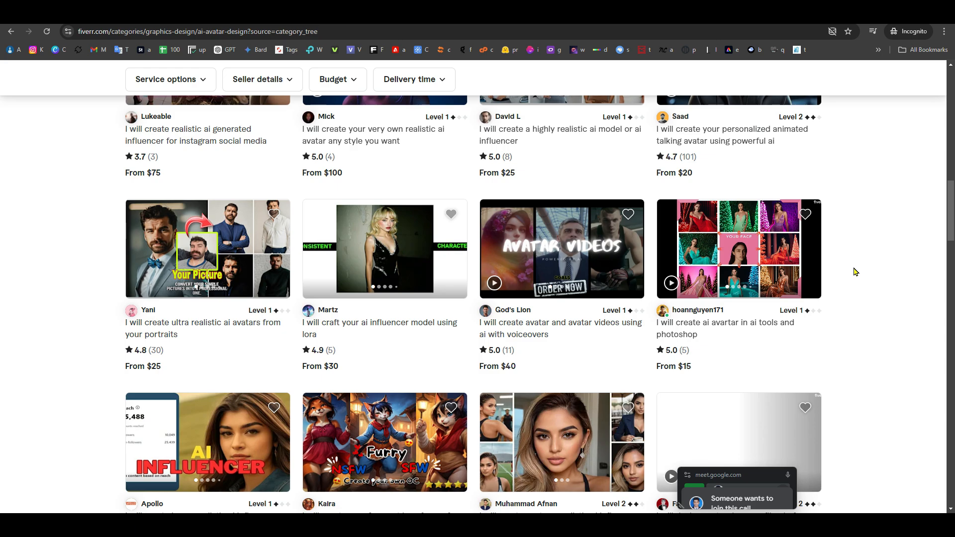
Step: Examine the AI Avatar Design gigs through the page numbers and related freelancer links, comparing them again with the first listings
scroll(854, 272, down, 15)
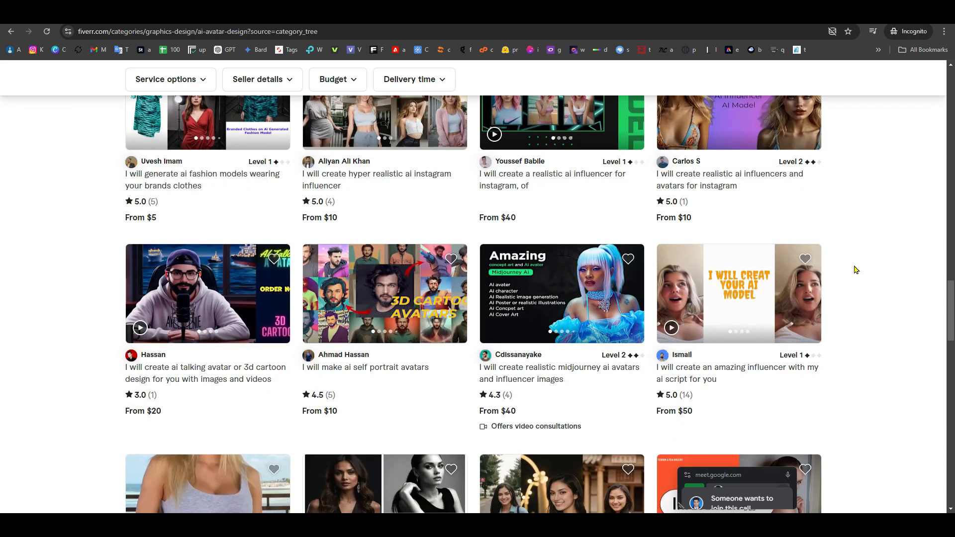
scroll(856, 270, down, 12)
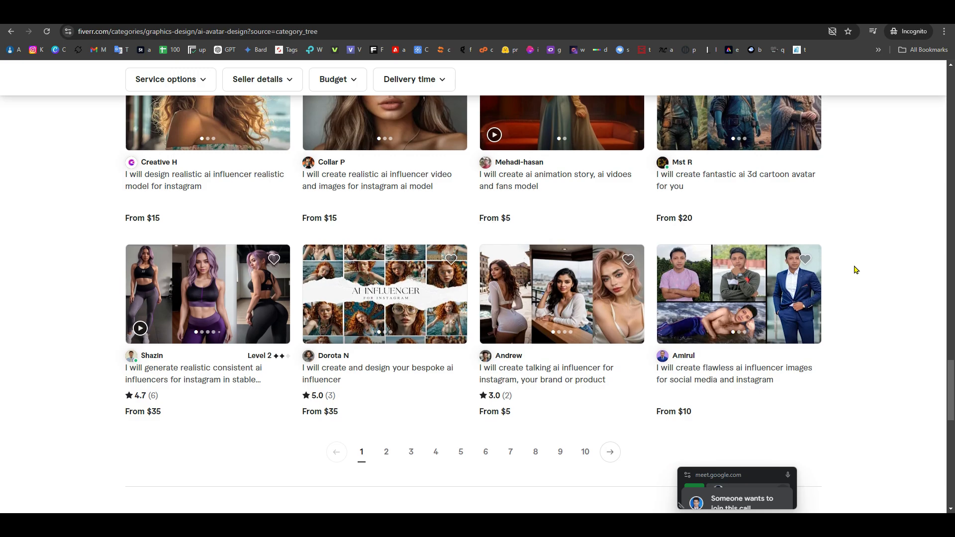
scroll(856, 270, down, 6)
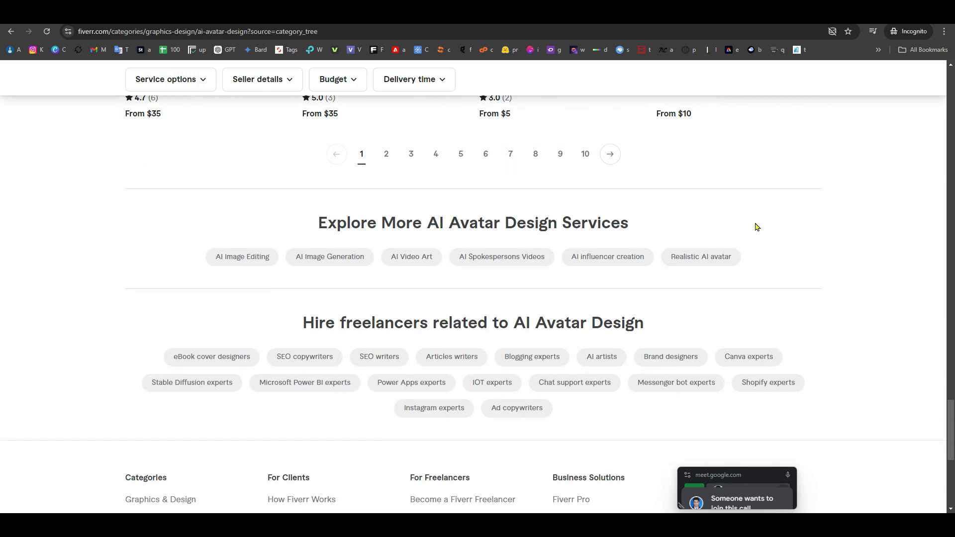
scroll(2, 223, up, 20)
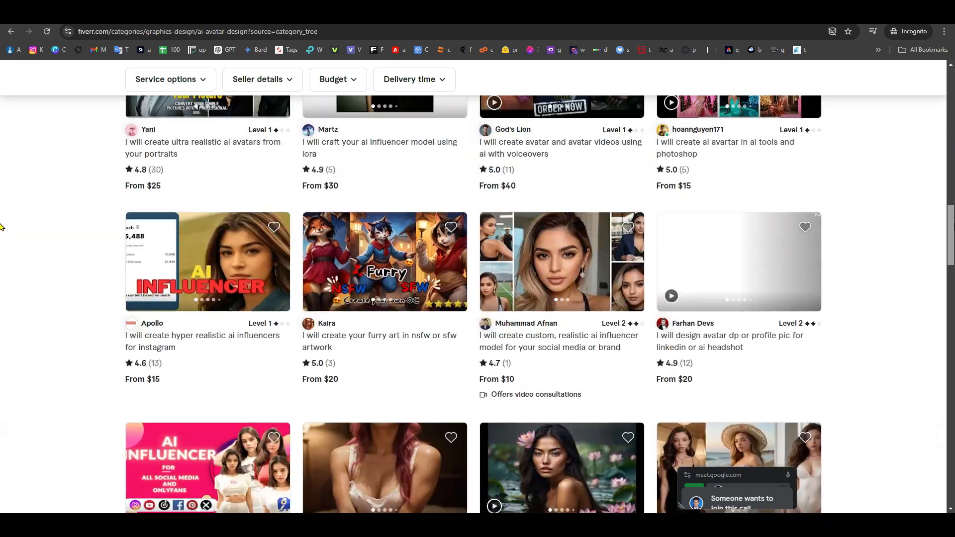
scroll(2, 189, up, 15)
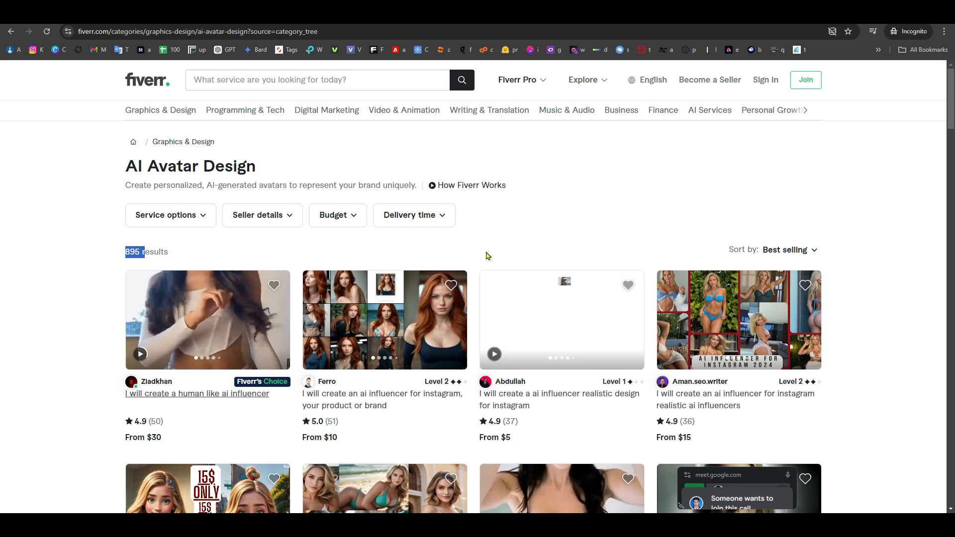
scroll(753, 305, down, 12)
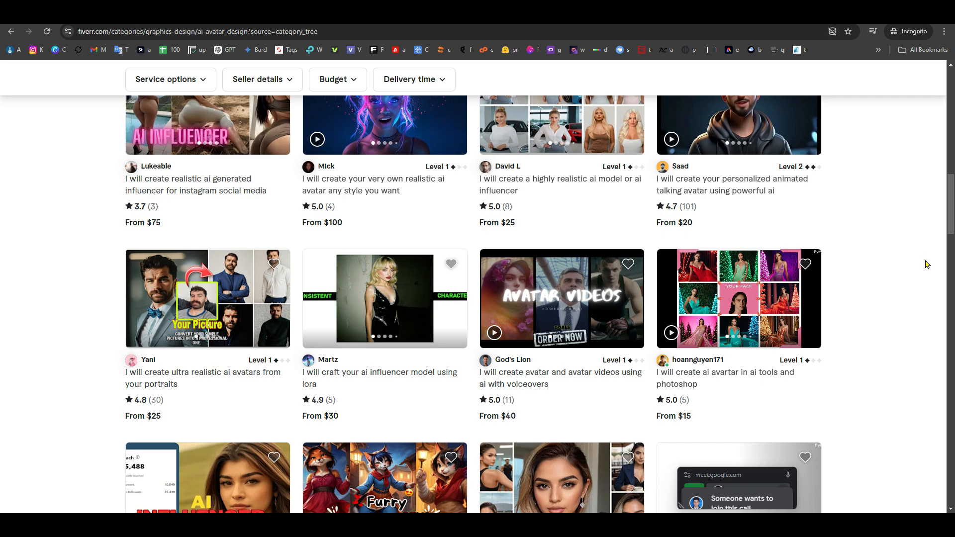
scroll(928, 261, up, 2)
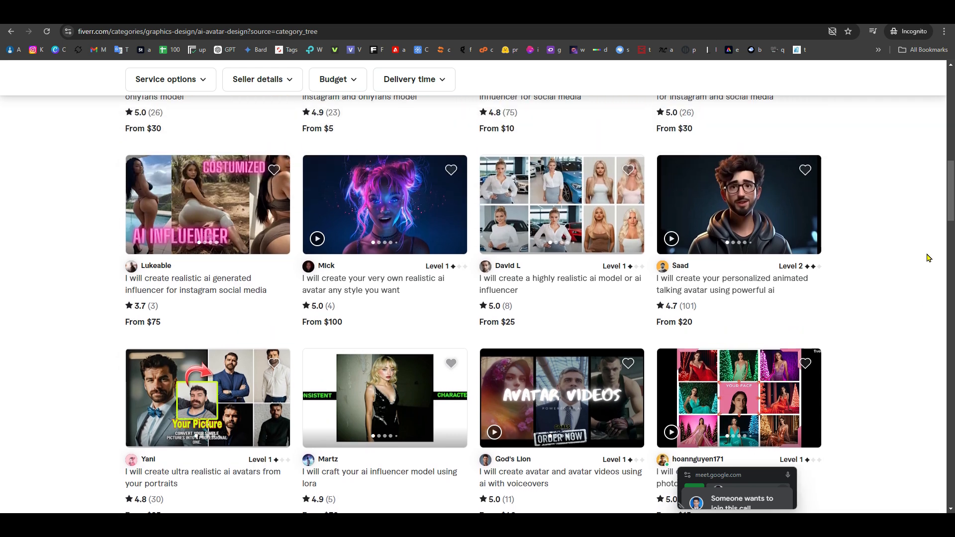
scroll(928, 258, up, 10)
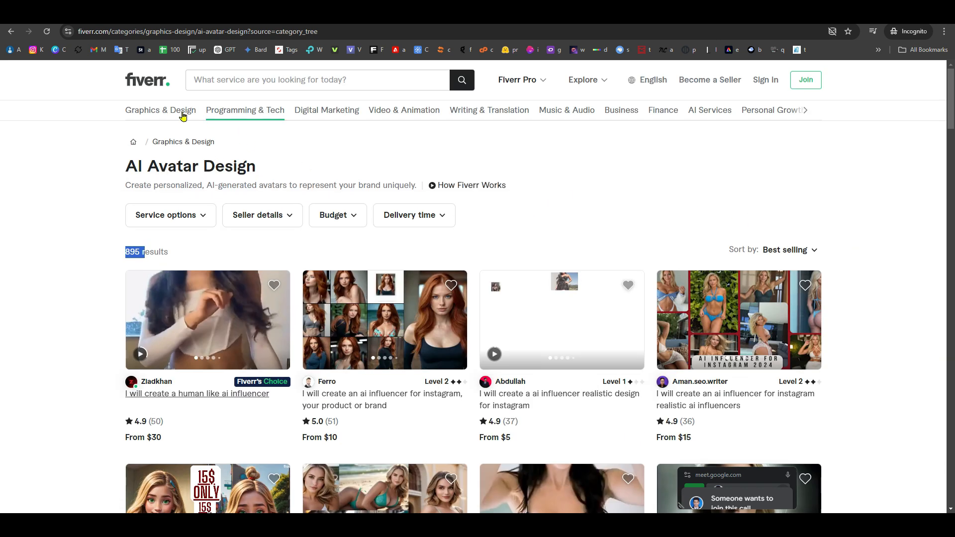
Step: Open the Portraits & Caricatures category under Art & Illustration and copy its heading "Portraits & Caricatures"
mouse_move(159, 112)
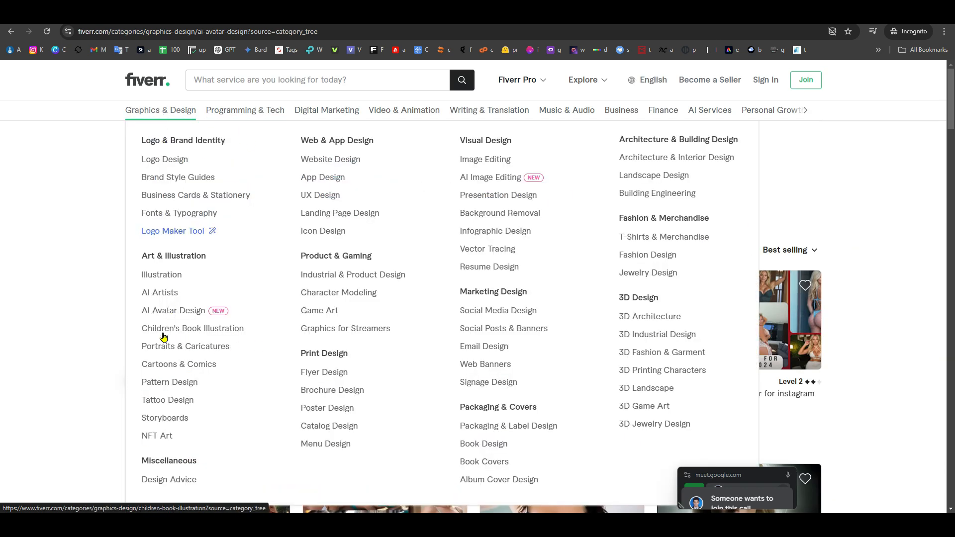
click(213, 350)
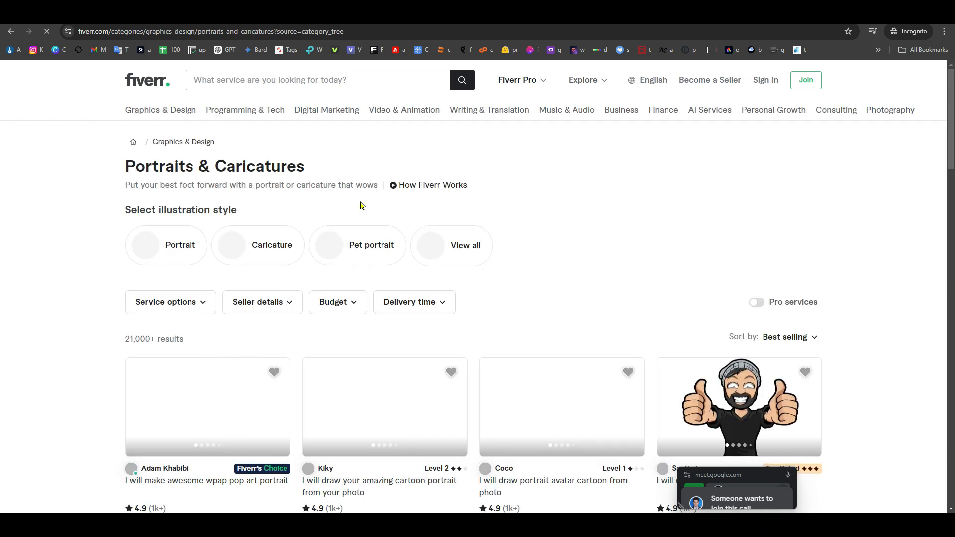
drag(306, 167, 118, 173)
key(ctrl+c)
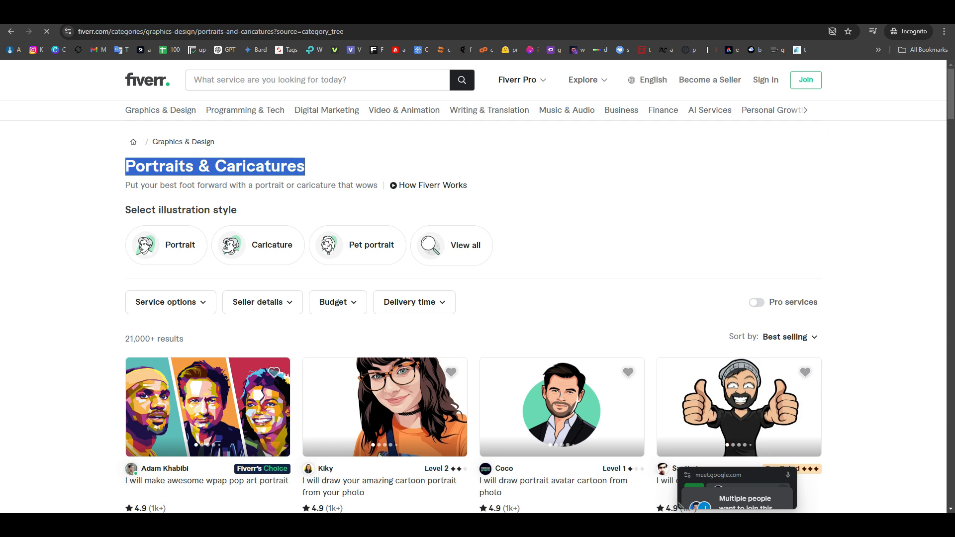
Step: Return to the Professional Info page and use the copied text to add the skill "Portraits & caricatures illustration" at Expert level
key(alt+Tab)
scroll(842, 108, up, 2)
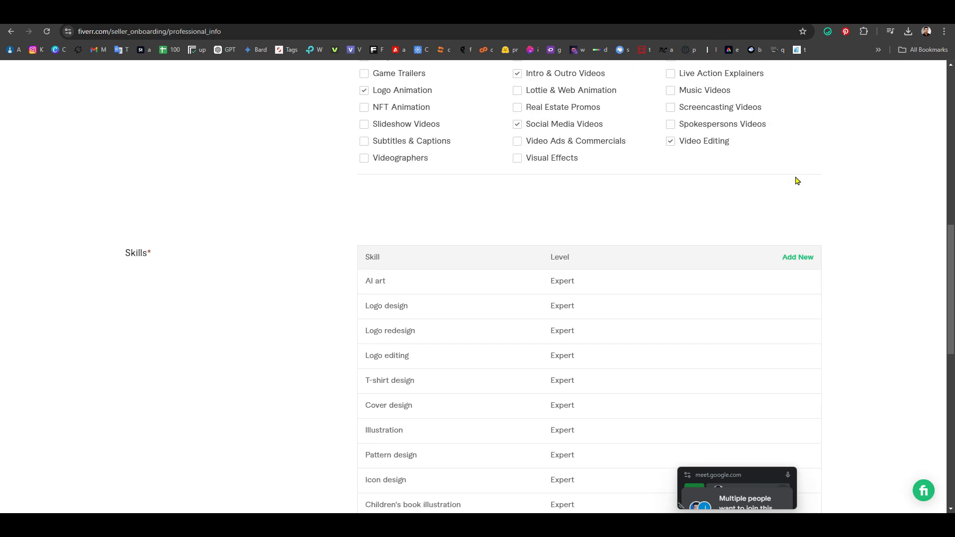
click(799, 257)
click(443, 261)
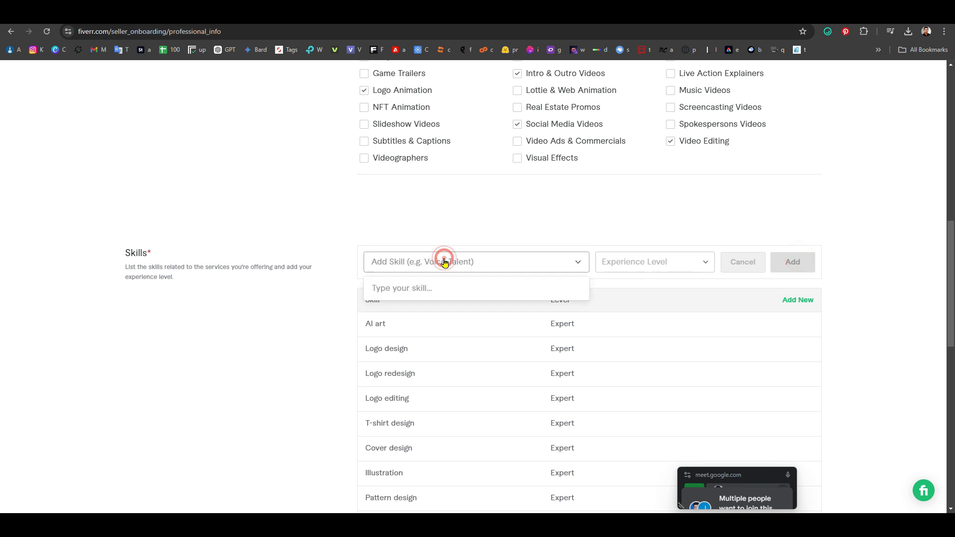
key(ctrl+v)
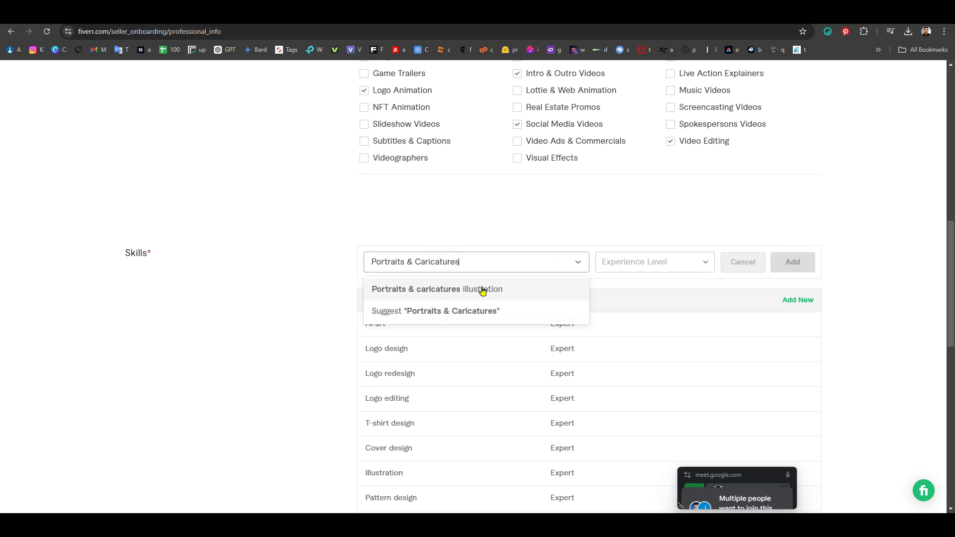
click(482, 290)
click(653, 263)
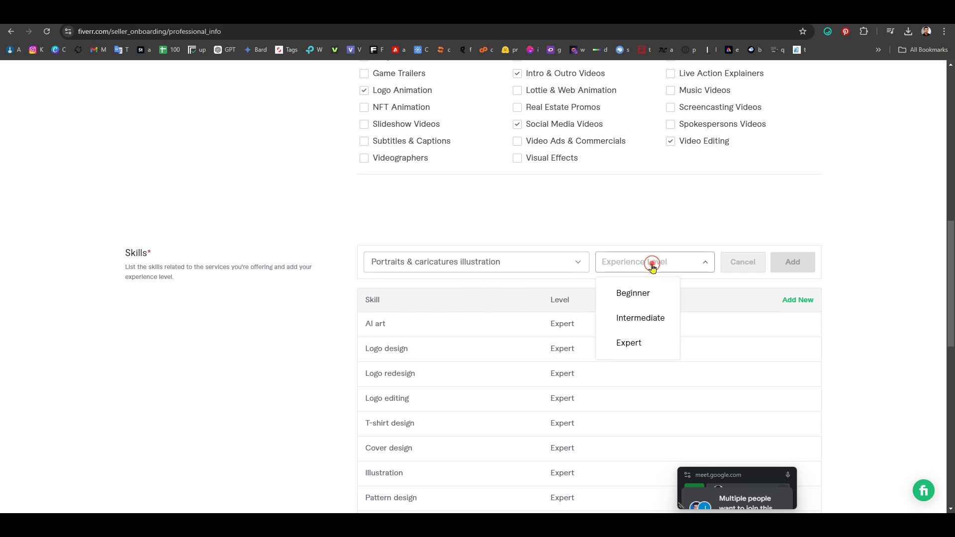
click(636, 354)
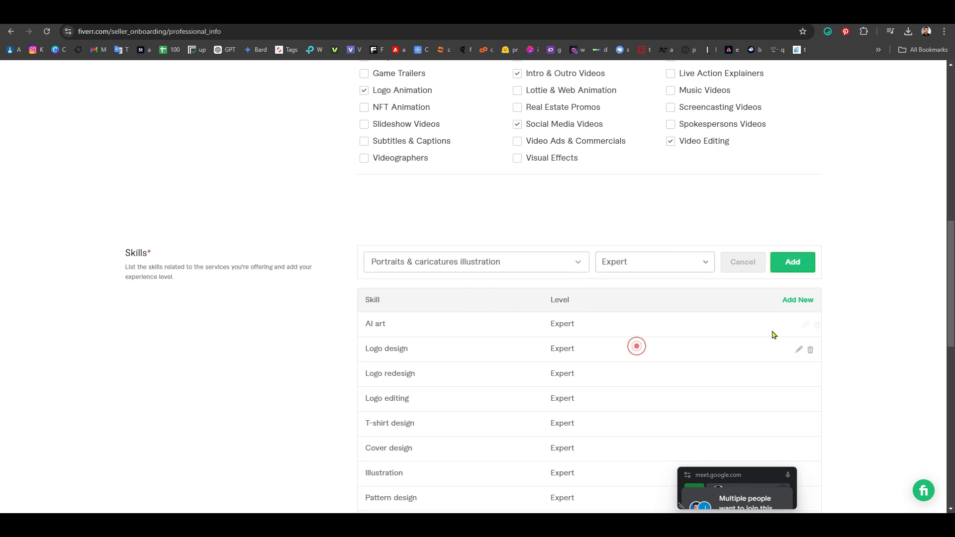
click(794, 263)
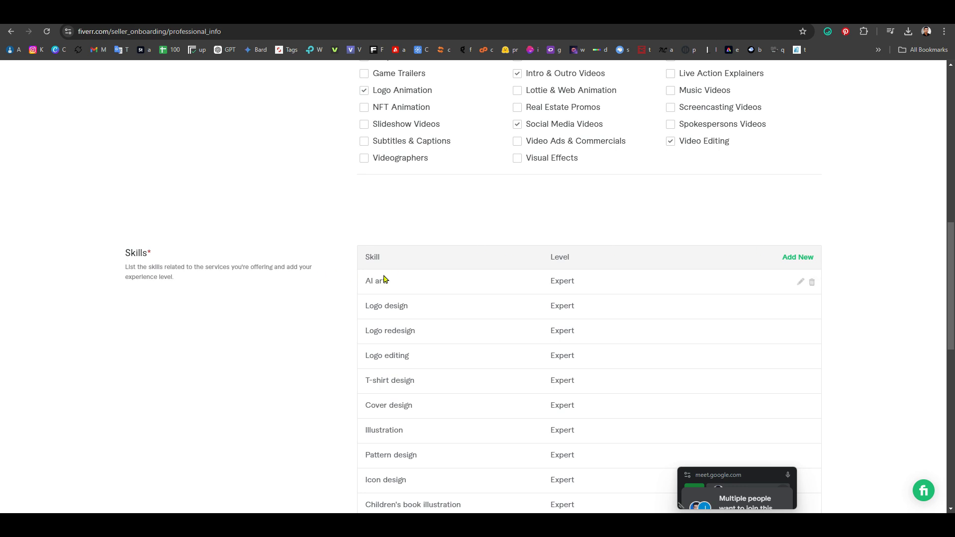
Step: Review the Skills list against the Video & Animation selections and start a new skill entry
scroll(463, 232, up, 2)
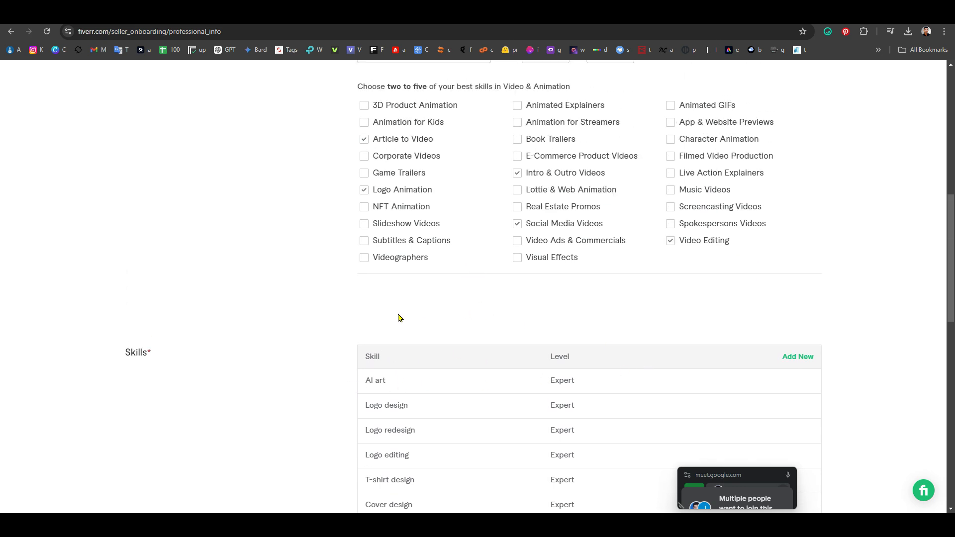
scroll(535, 327, down, 2)
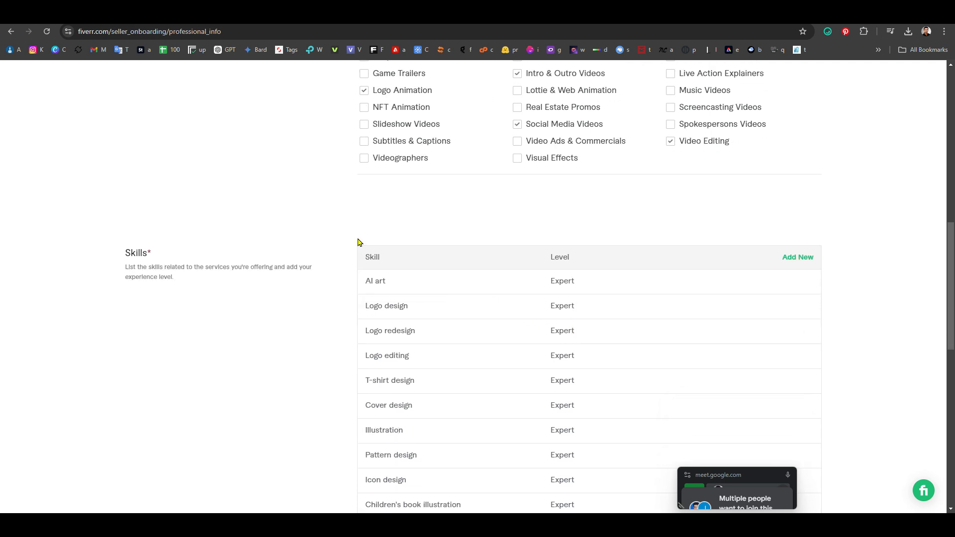
scroll(650, 235, down, 3)
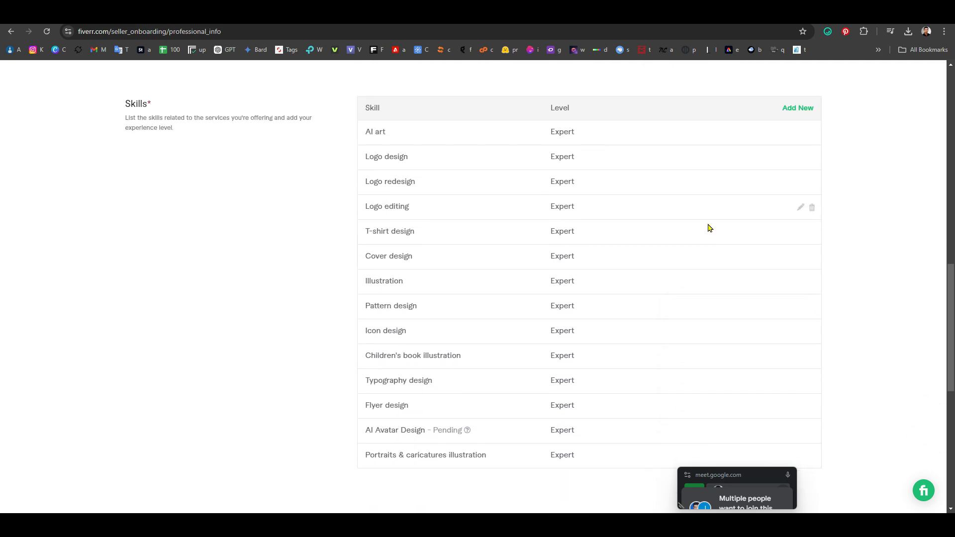
scroll(710, 228, up, 5)
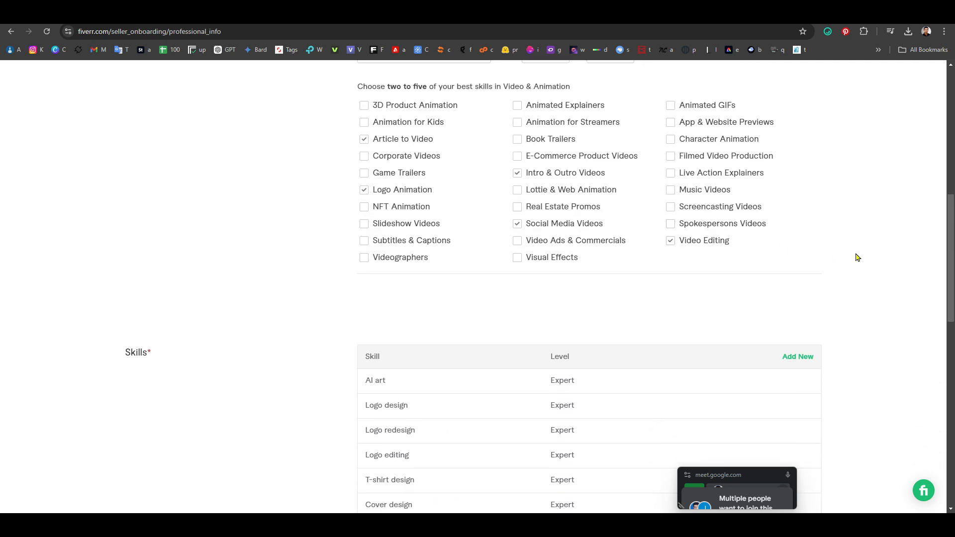
scroll(833, 279, down, 5)
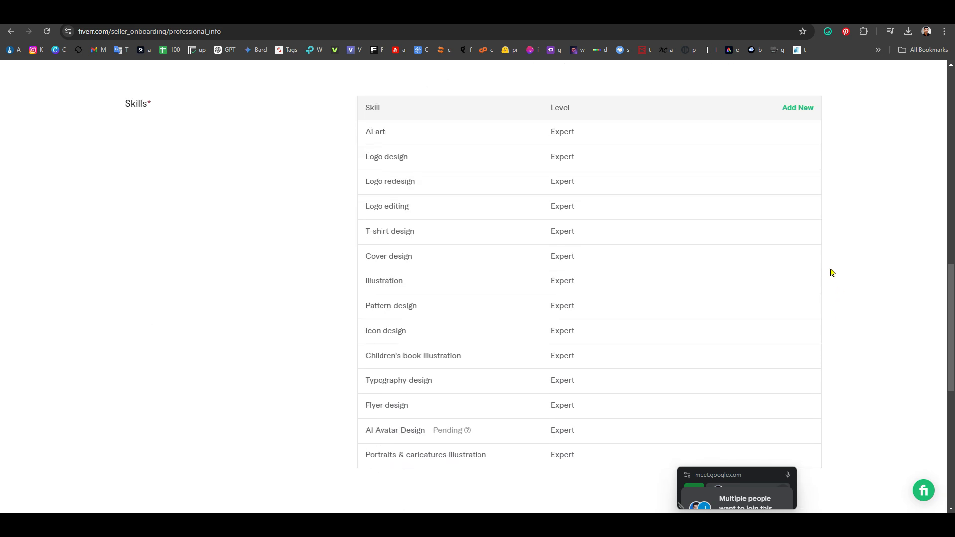
click(801, 109)
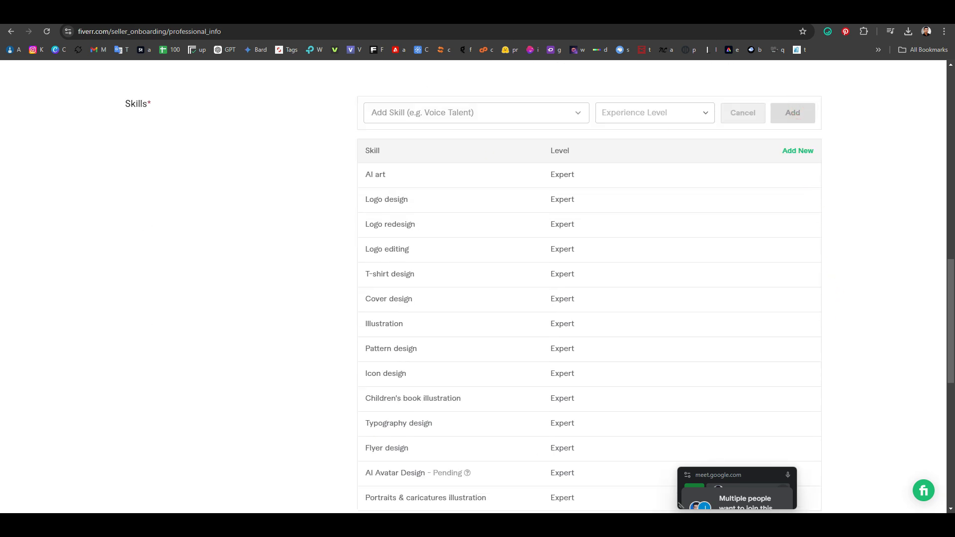
Step: Switch to the incognito window, open the Intro & Outro Videos category under Video & Animation and copy its heading "Intro & Outro Videos"
click(619, 479)
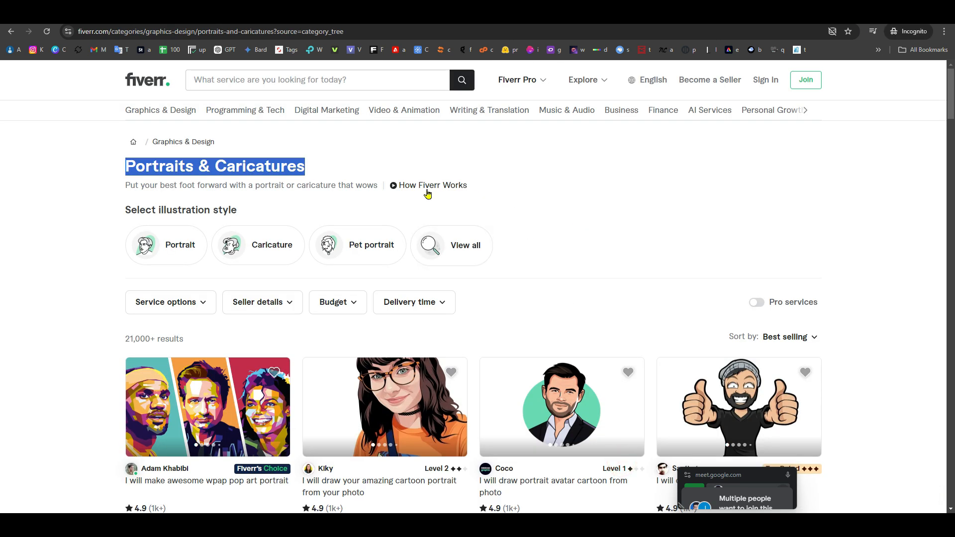
mouse_move(160, 108)
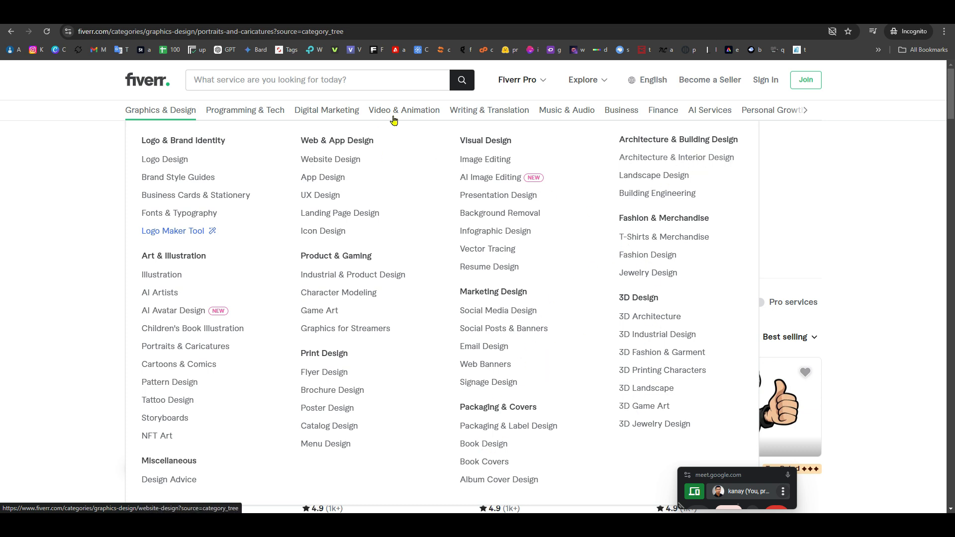
mouse_move(402, 113)
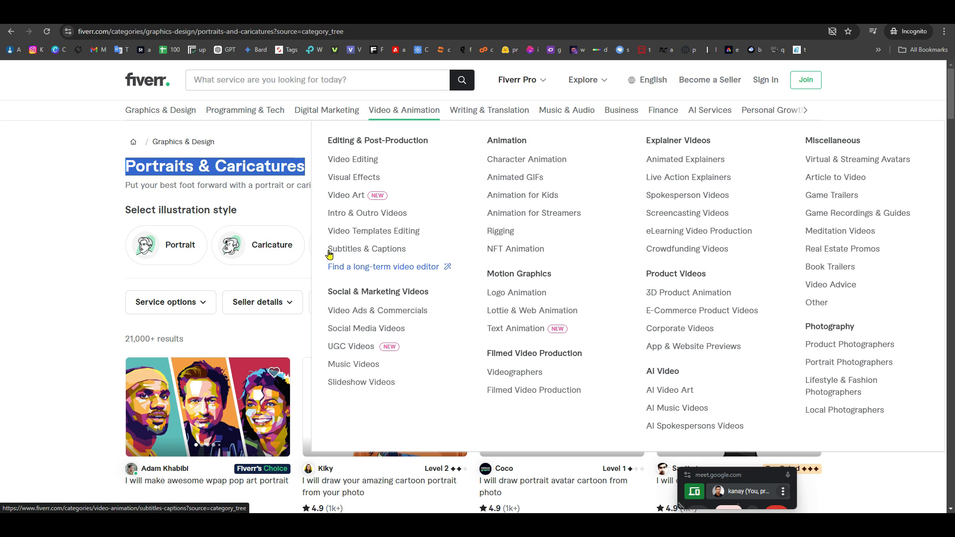
click(384, 217)
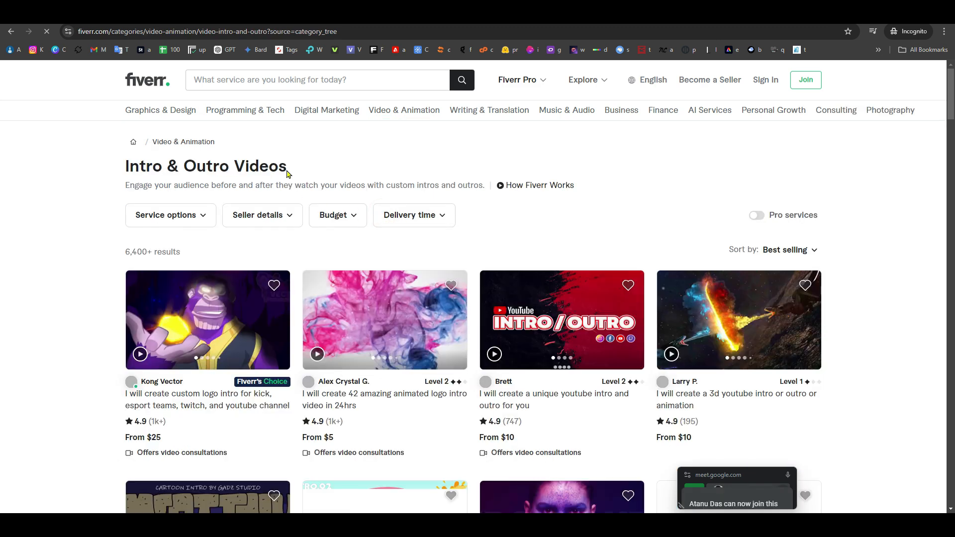
drag(287, 174, 120, 169)
key(ctrl+c)
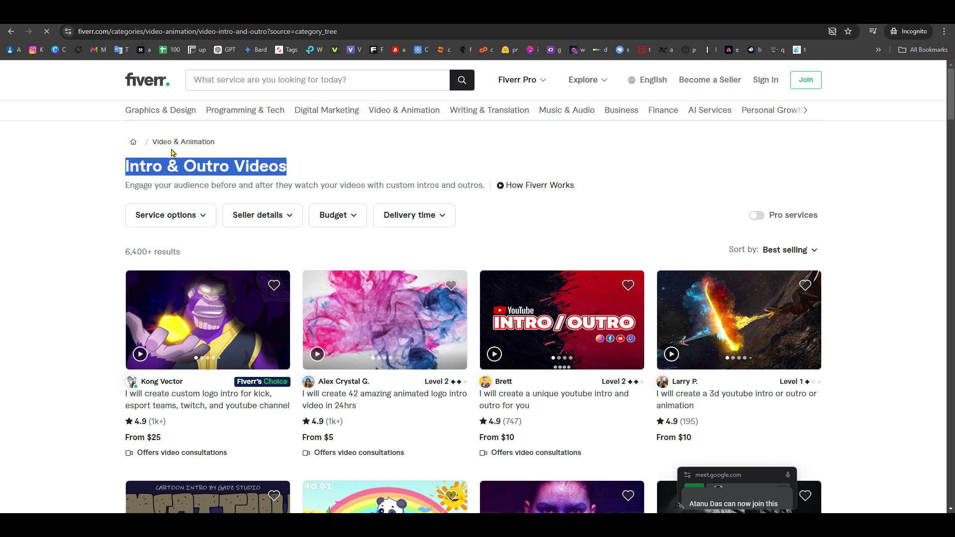
Step: Return to the Professional Info page and paste the copied "Intro & Outro Videos" as the name of the new skill
key(alt+Tab)
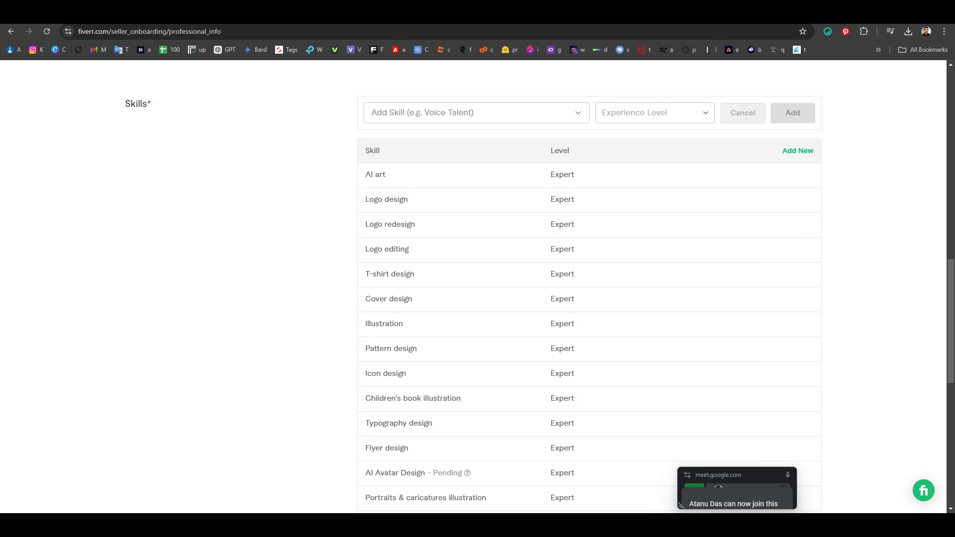
click(440, 113)
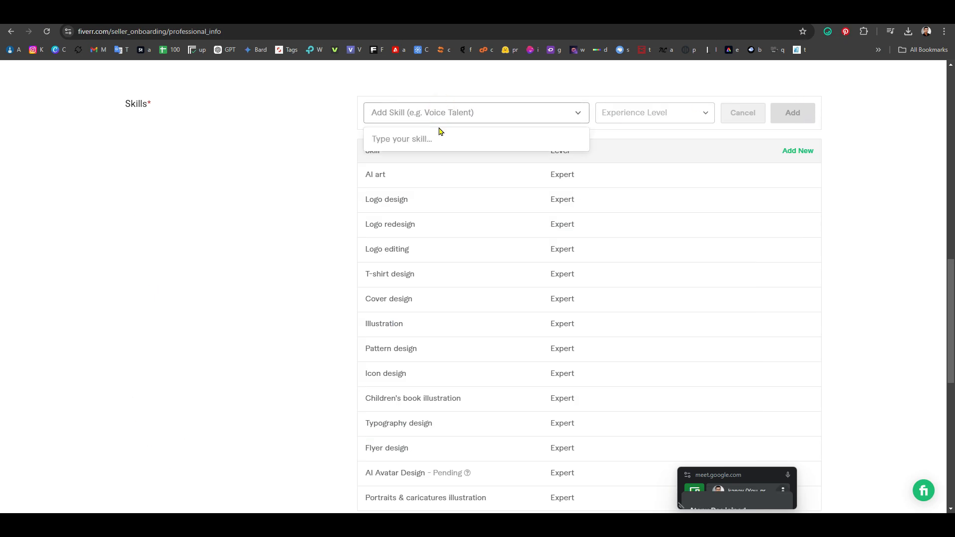
key(ctrl+v)
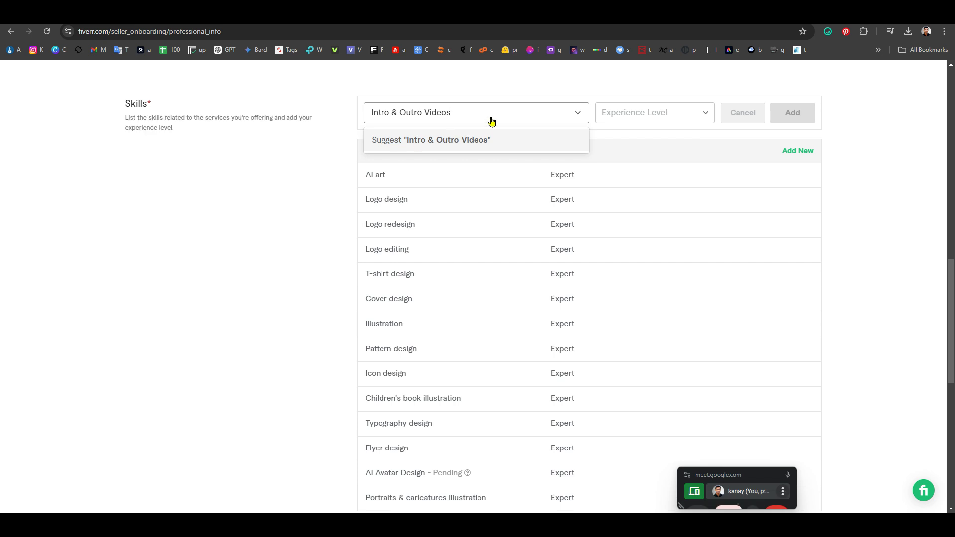
Step: Shorten the new skill's name to "Intro" to find matching skills
key(BackSpace)
key(BackSpace)
key(BackSpace)
key(BackSpace)
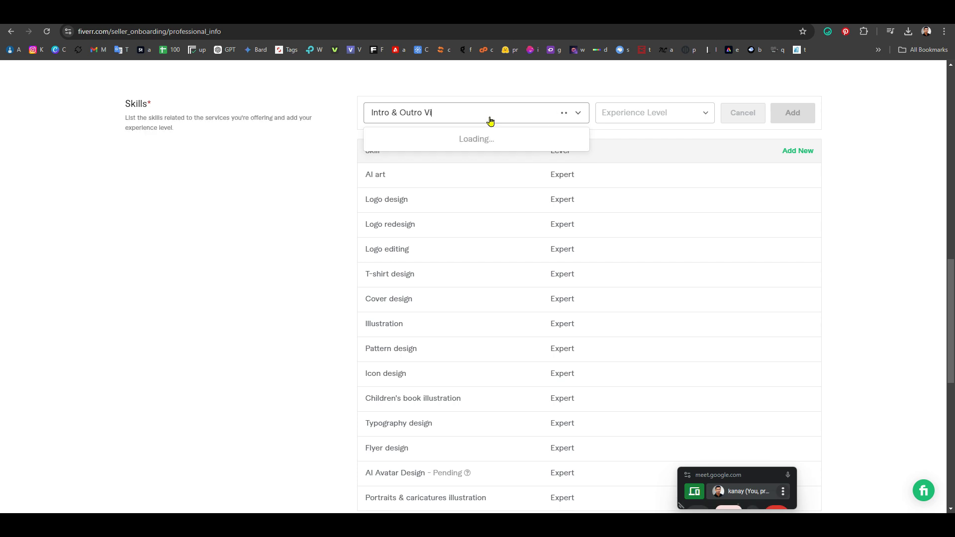
key(BackSpace)
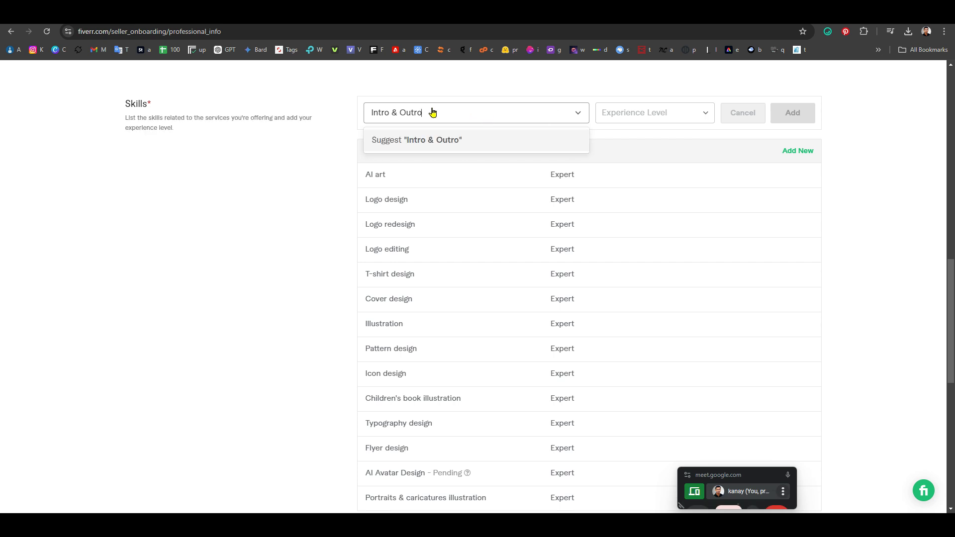
key(BackSpace)
key(BackSpace)
key(BackSpace)
key(BackSpace)
key(BackSpace)
key(BackSpace)
key(BackSpace)
key(BackSpace)
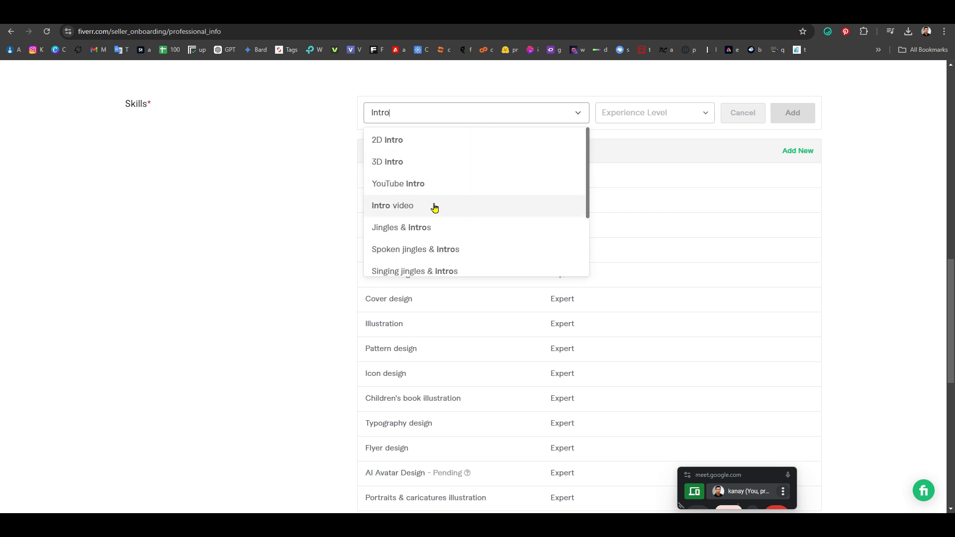
Step: Choose "YouTube intro" as the skill and add it at Expert level
click(416, 185)
click(639, 114)
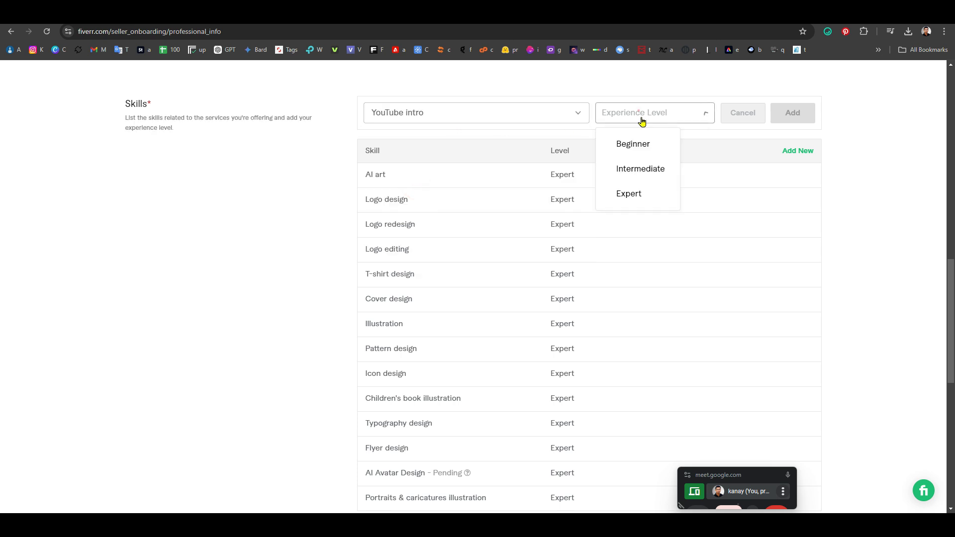
click(630, 193)
click(804, 114)
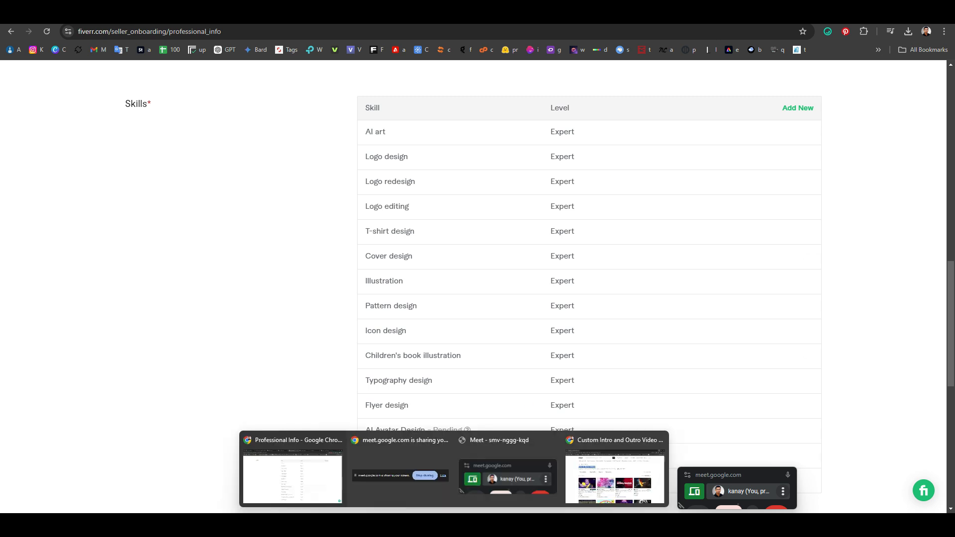
Step: Switch to the incognito window, open the AI Video Art category under Video & Animation and copy its heading "AI Video Art"
click(616, 471)
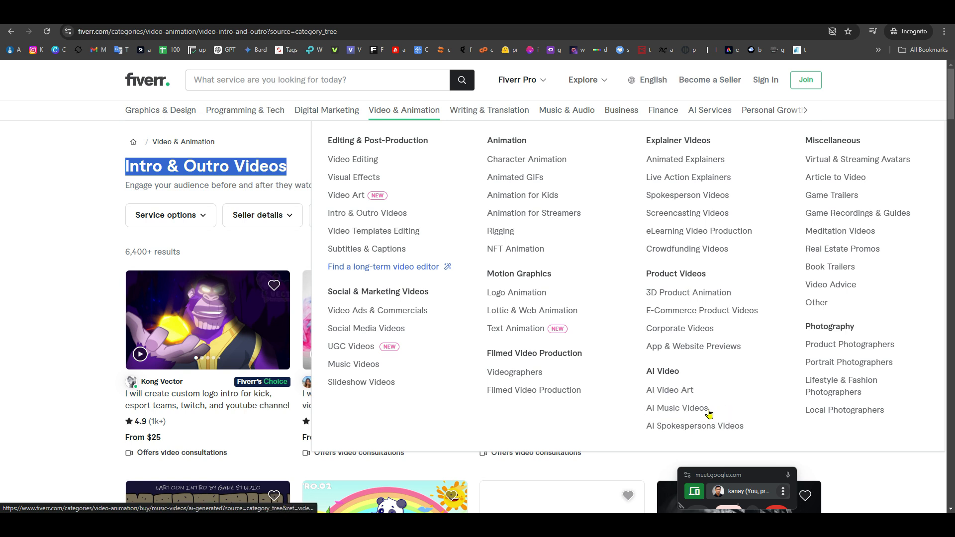
click(675, 397)
drag(224, 166, 125, 167)
key(ctrl+c)
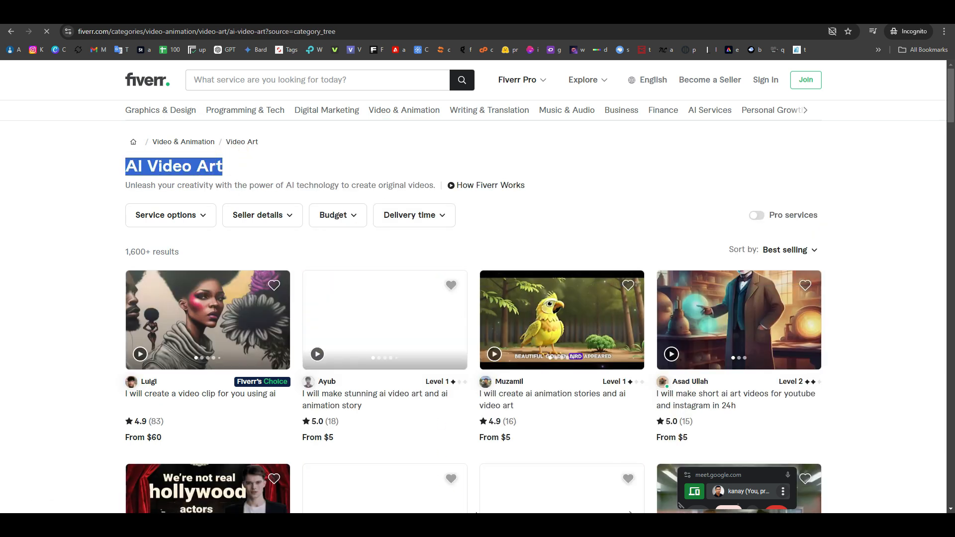
Step: Return to the Professional Info page and start a new entry in the Skills list
mouse_move(477, 515)
click(615, 446)
click(641, 187)
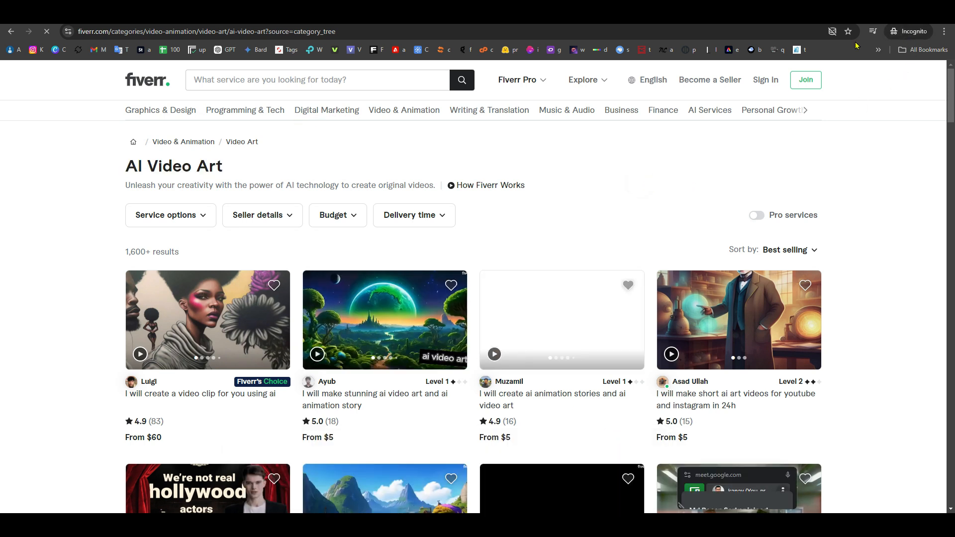
key(alt+Tab)
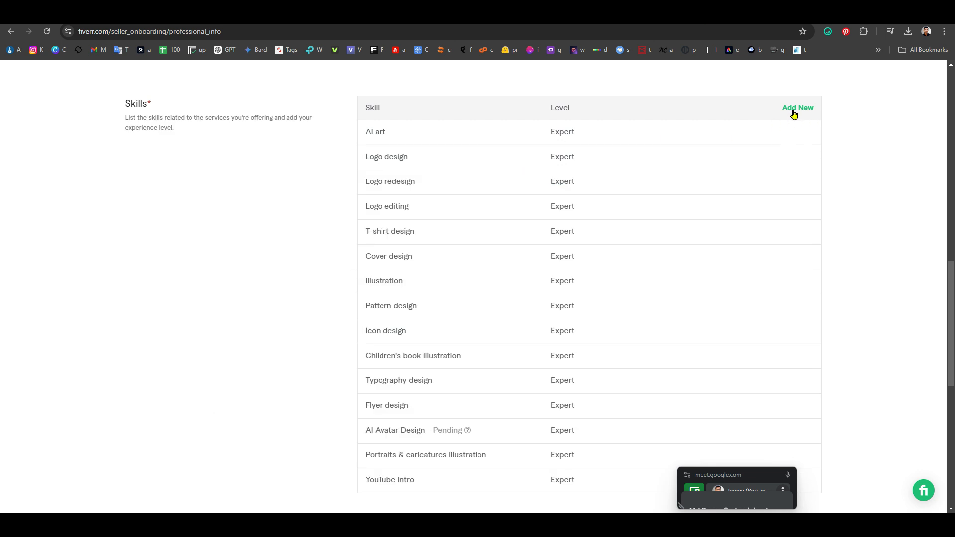
click(796, 110)
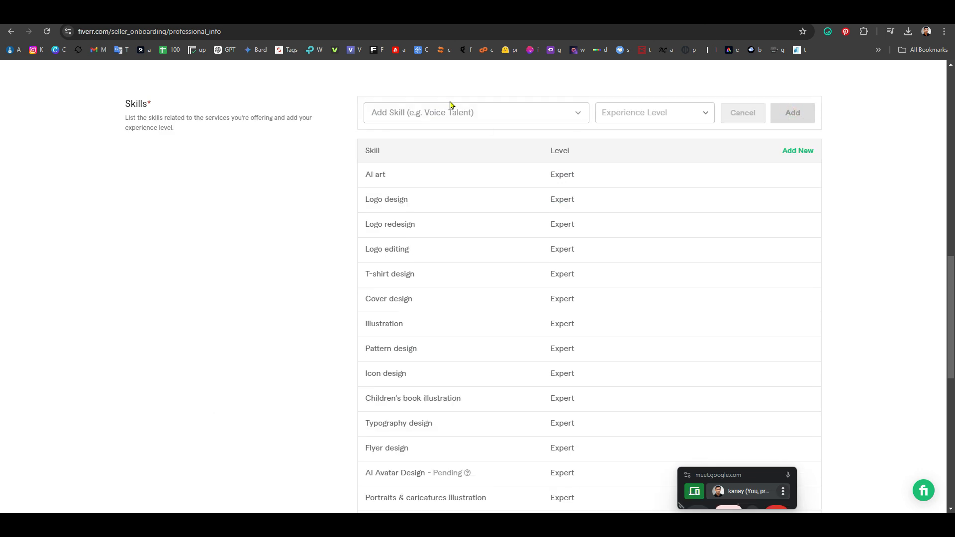
click(467, 123)
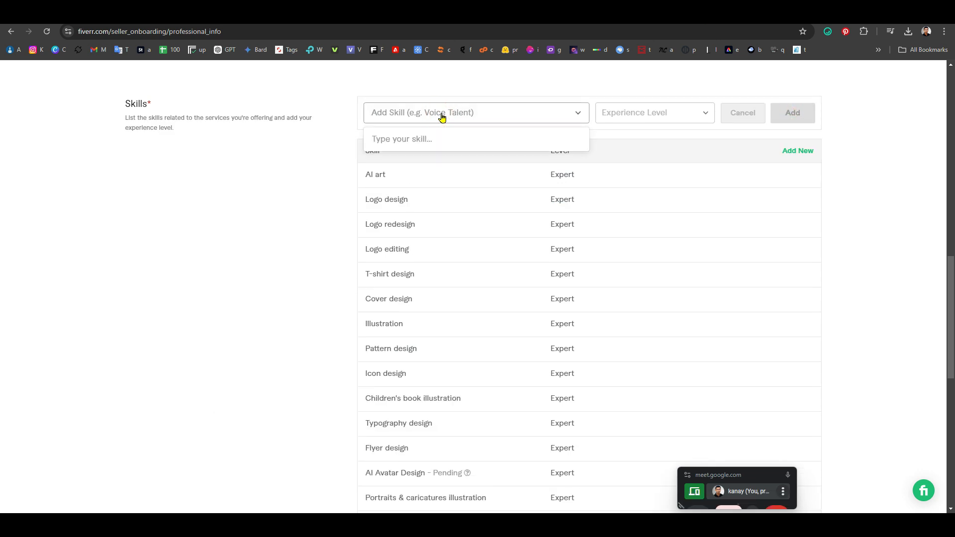
key(ctrl+v)
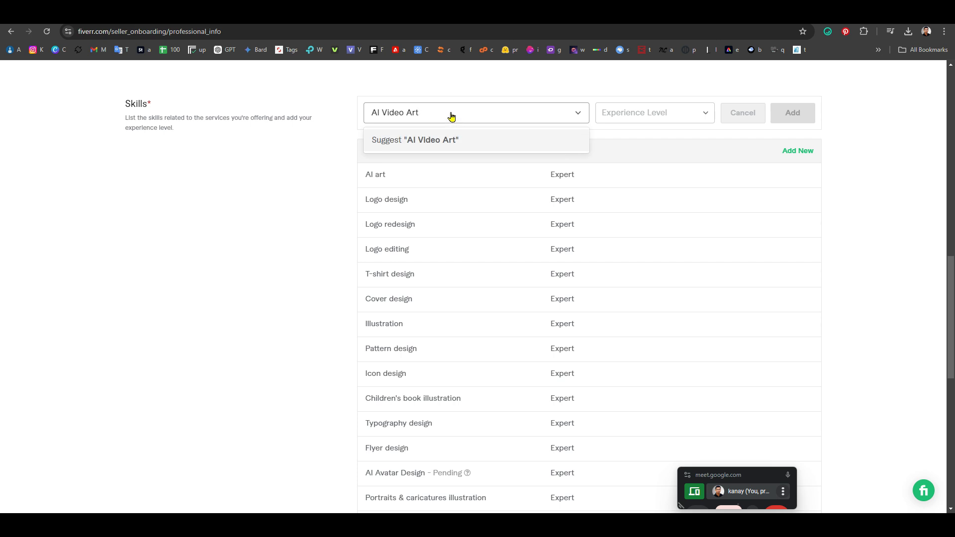
key(BackSpace)
key(BackSpace)
key(BackSpace)
key(BackSpace)
click(451, 118)
Step: Paste "AI Video Art" as the skill name, accept it as a suggested skill and add it at Expert level
click(412, 116)
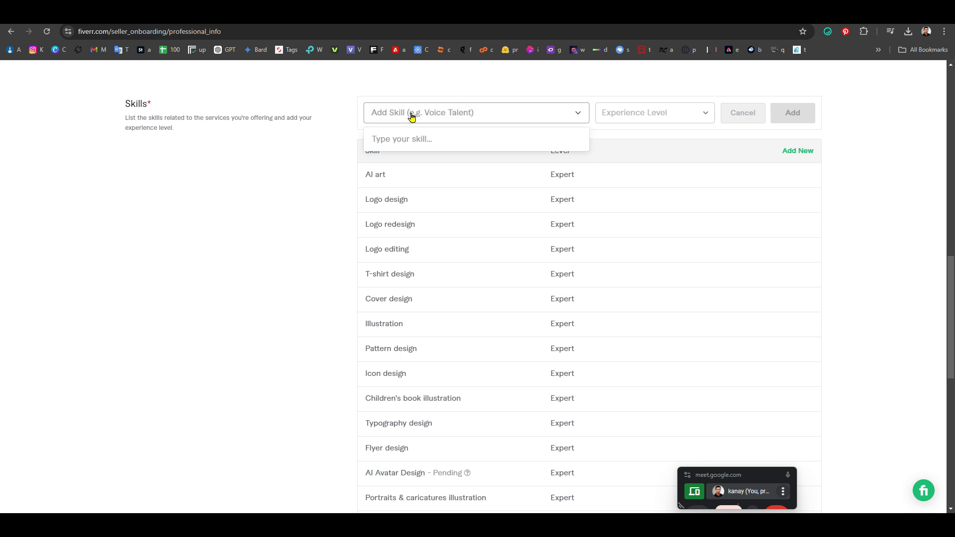
key(ctrl+v)
click(435, 135)
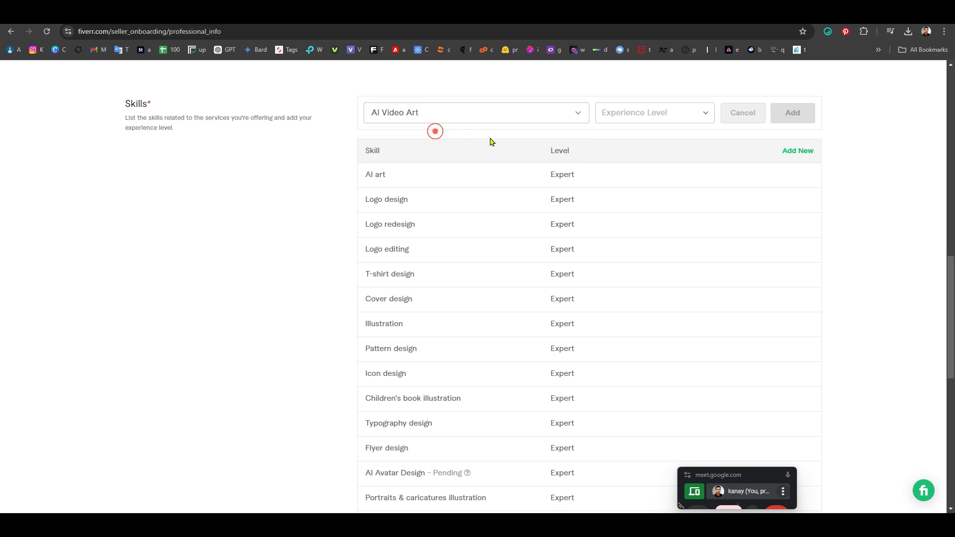
click(688, 110)
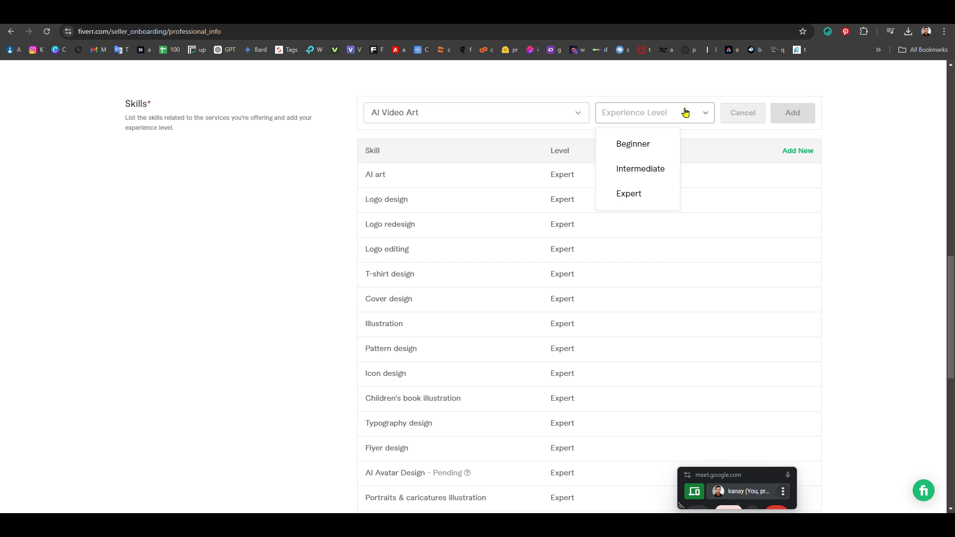
click(639, 195)
click(792, 113)
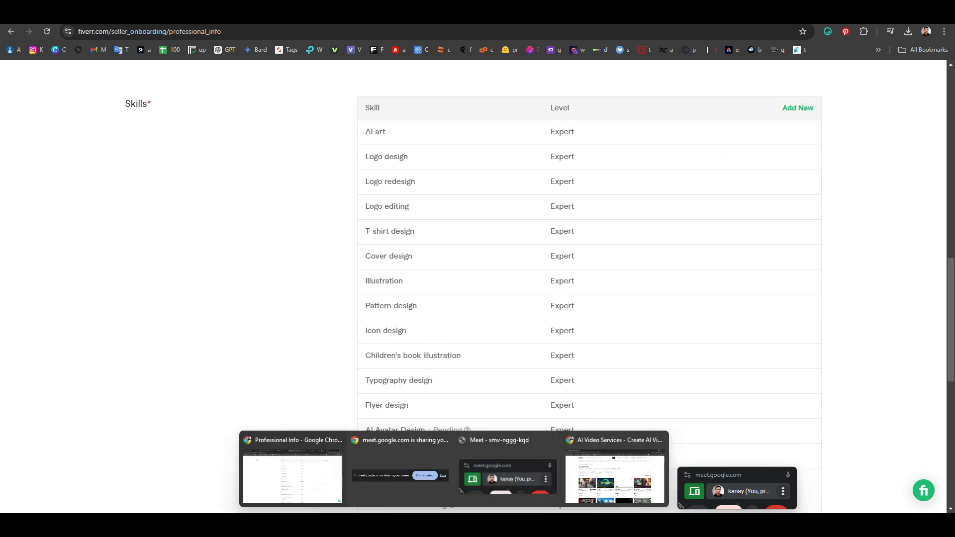
Step: Switch to the incognito window, open AI Music Videos under Video & Animation and copy the heading "AI generated music videos"
mouse_move(498, 527)
mouse_move(454, 526)
click(610, 471)
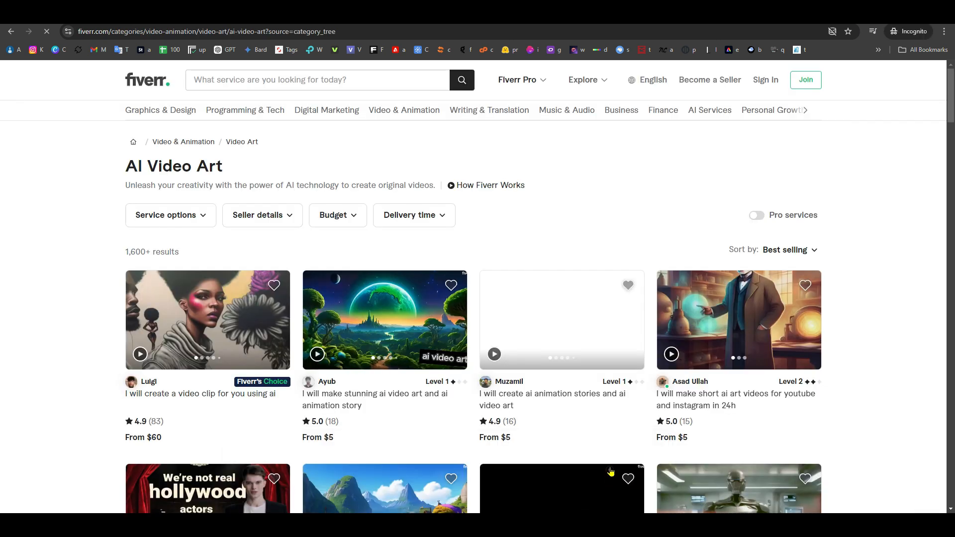
mouse_move(421, 111)
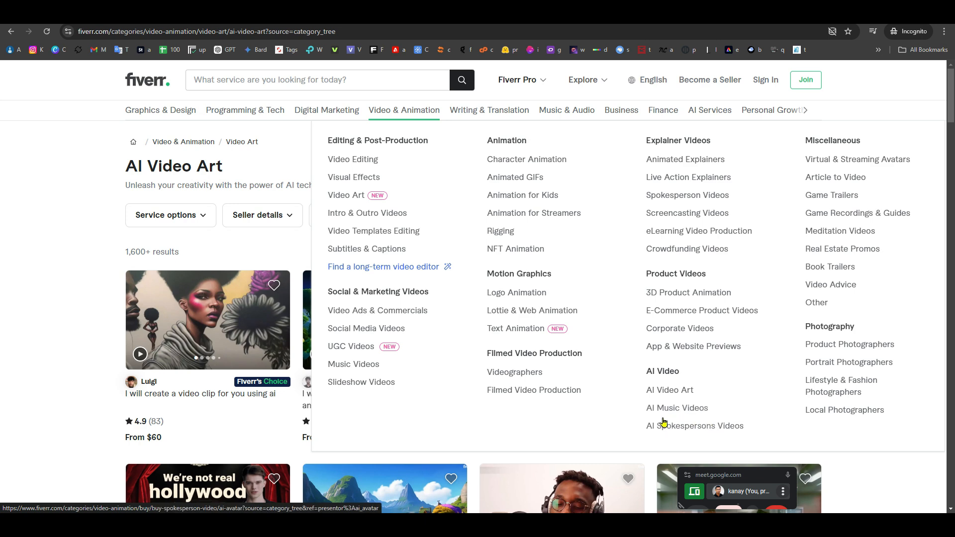
click(685, 410)
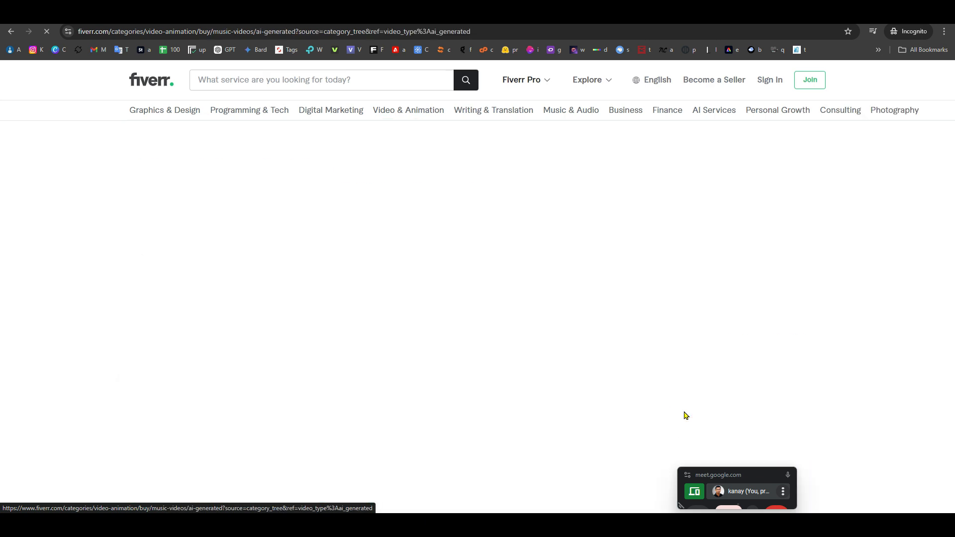
drag(128, 165, 333, 170)
key(ctrl+c)
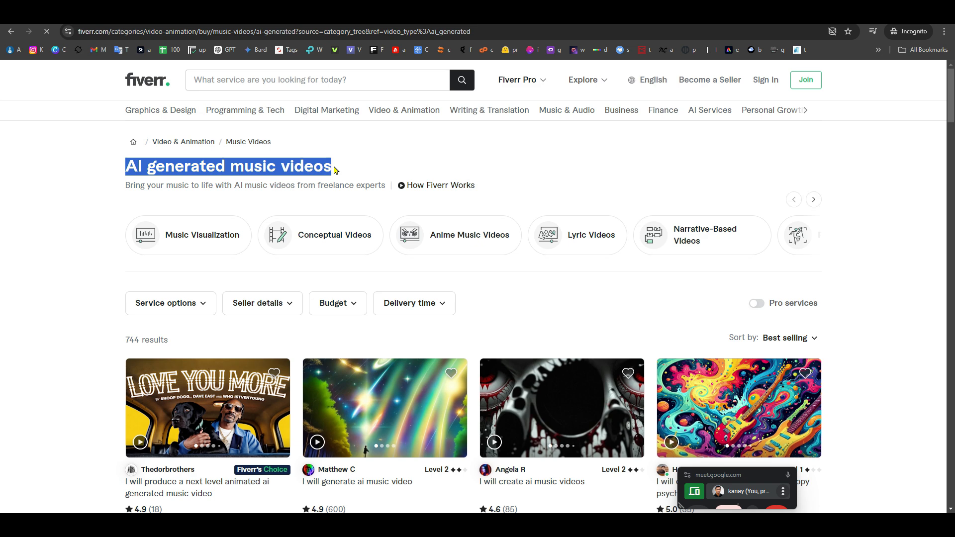
Step: Return to the Professional Info page and add "AI generated music videos" as a suggested skill at Expert level
key(alt+Tab)
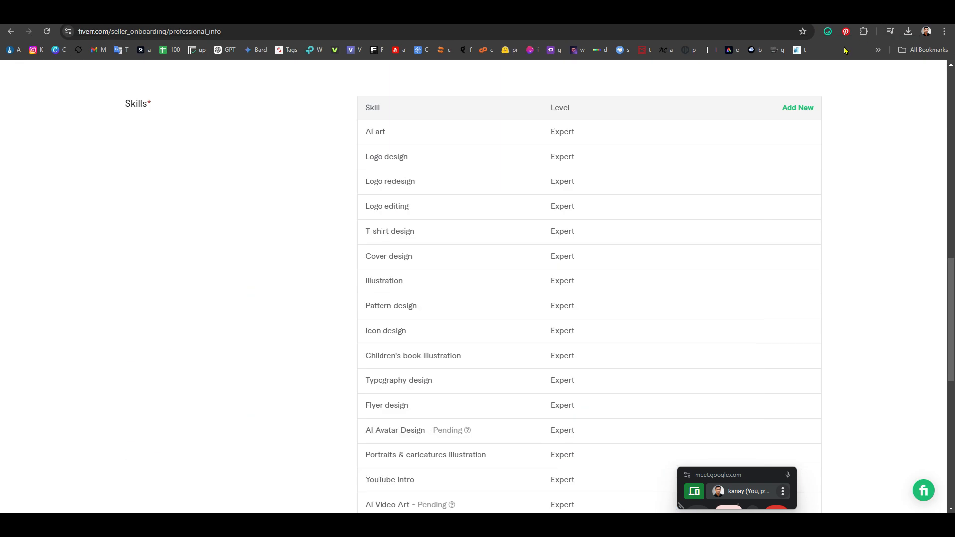
click(804, 109)
click(471, 117)
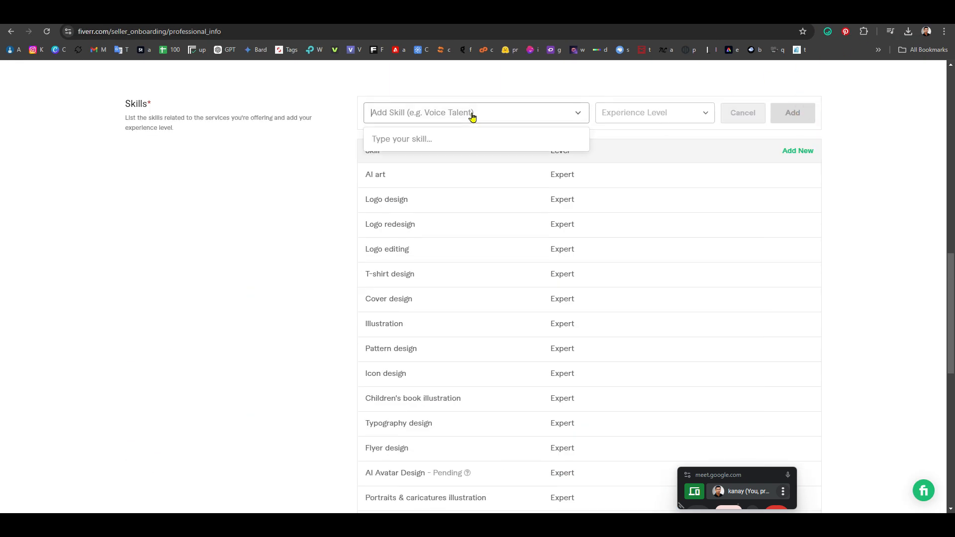
key(ctrl+v)
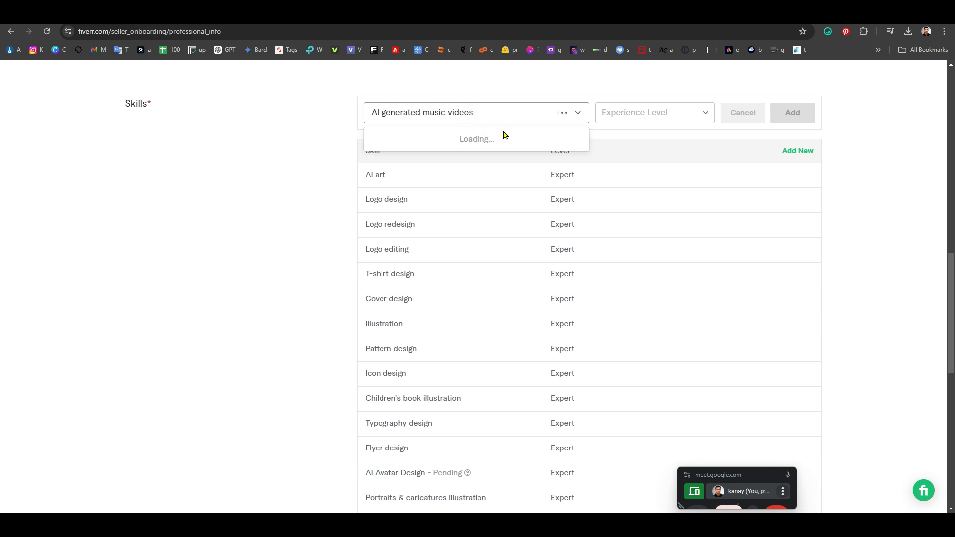
click(469, 139)
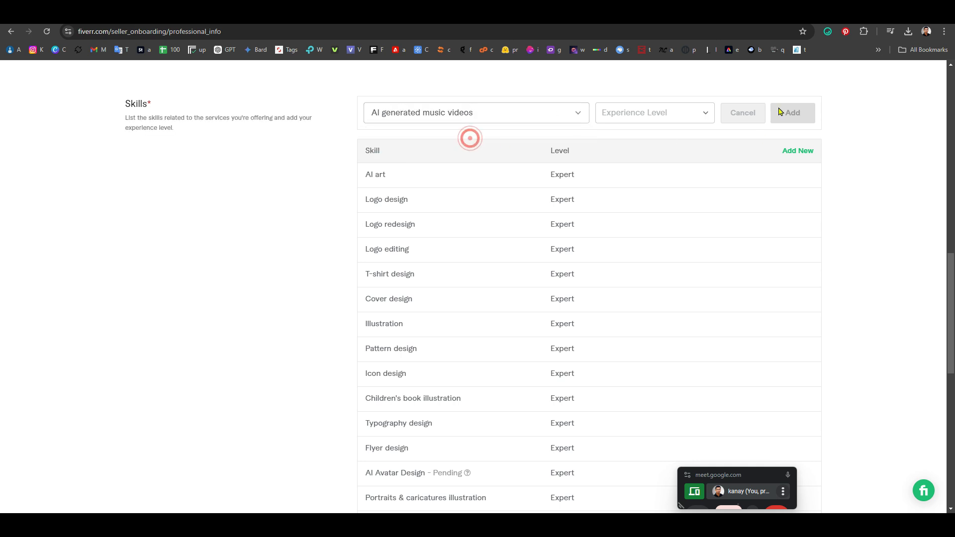
click(665, 105)
click(629, 193)
click(791, 114)
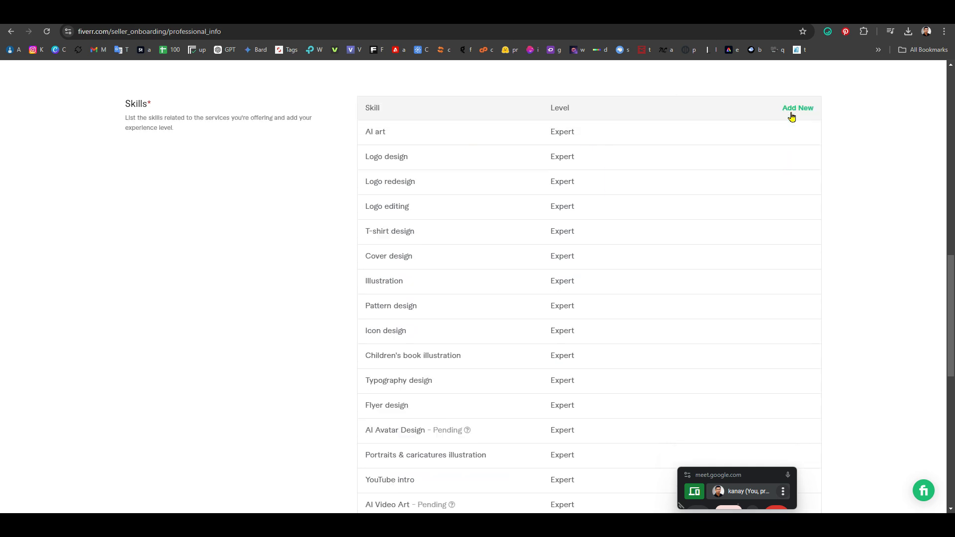
Step: Check the end of the Skills list, then copy "Stable Diffusion Artists" from AI Services in the incognito window
scroll(654, 313, down, 6)
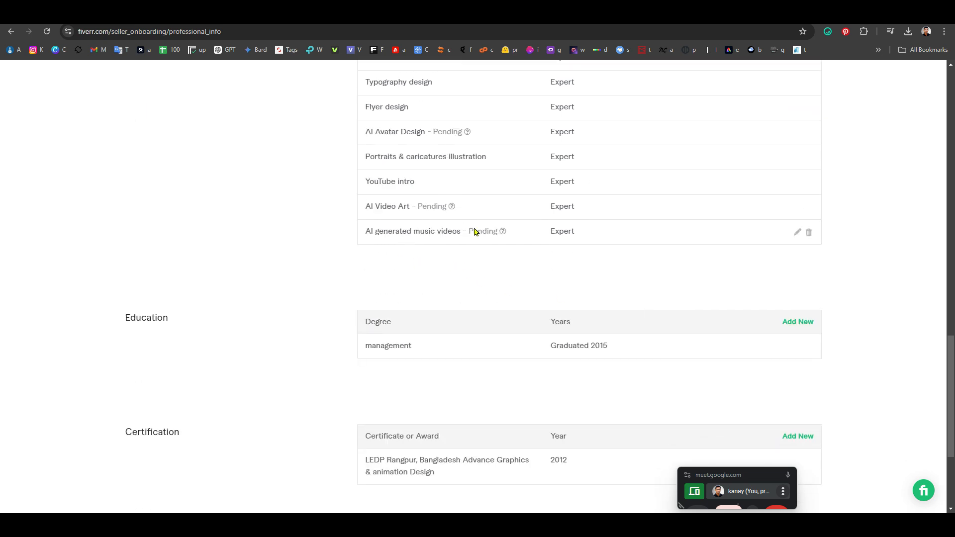
scroll(631, 228, up, 8)
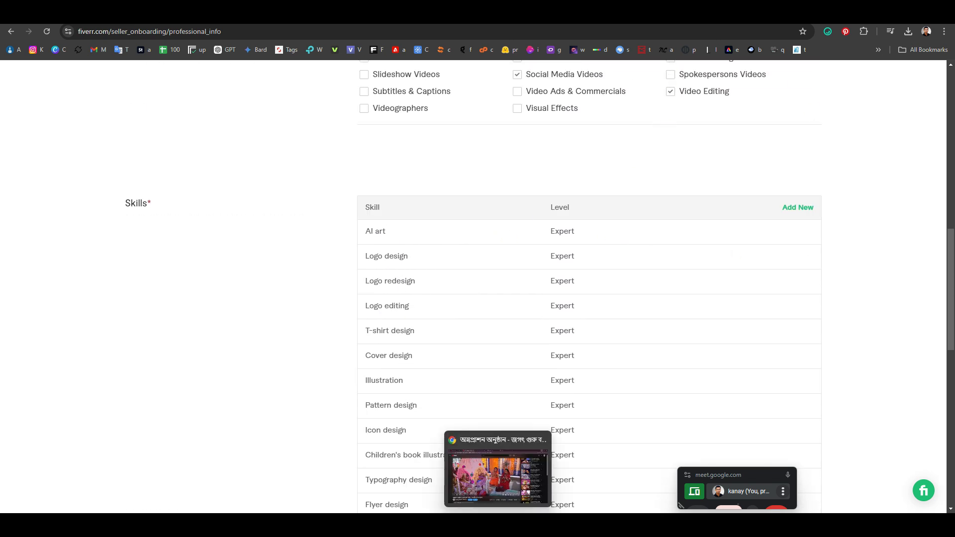
mouse_move(455, 526)
click(579, 493)
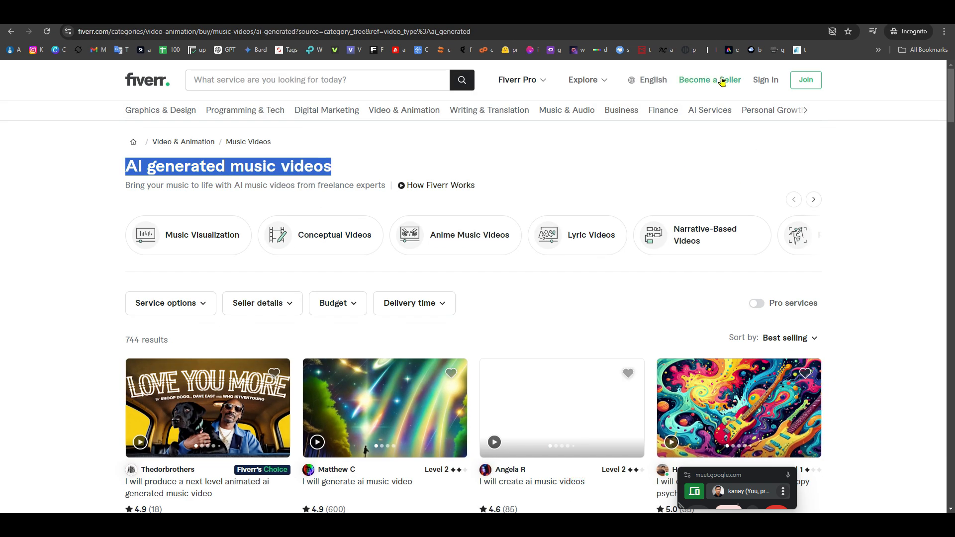
mouse_move(706, 114)
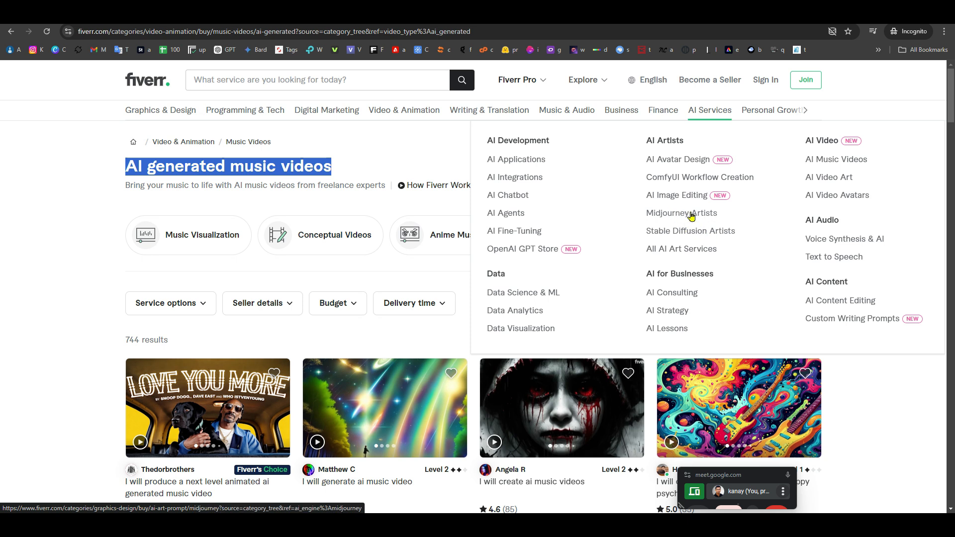
drag(646, 231, 742, 237)
key(ctrl+c)
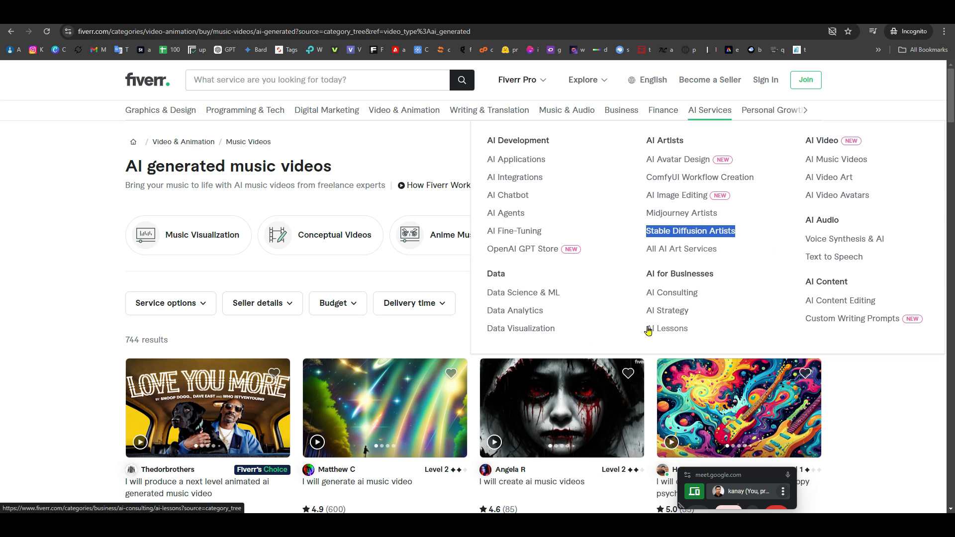
Step: Return to the Professional Info page and add "Stable Diffusion Artists" as a suggested skill at Expert level
mouse_move(600, 493)
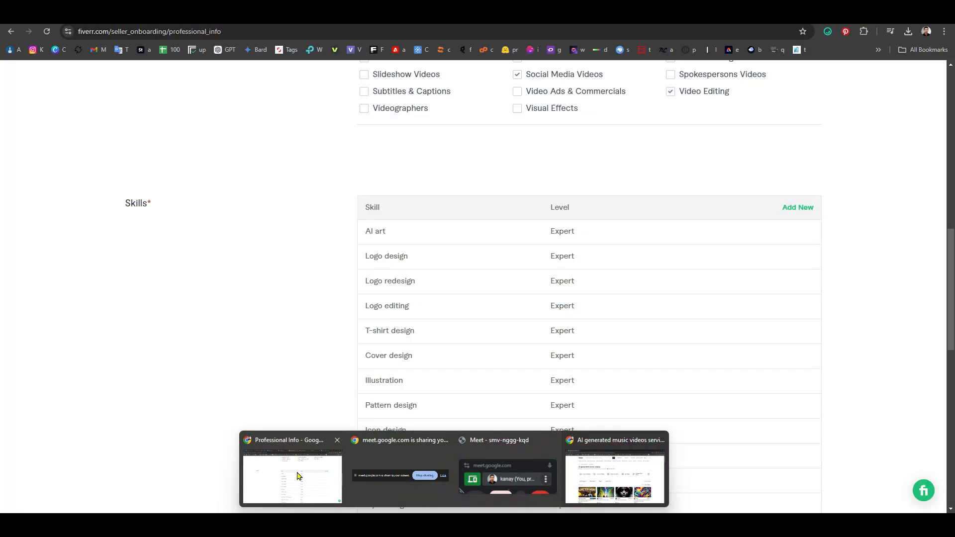
click(297, 471)
click(801, 208)
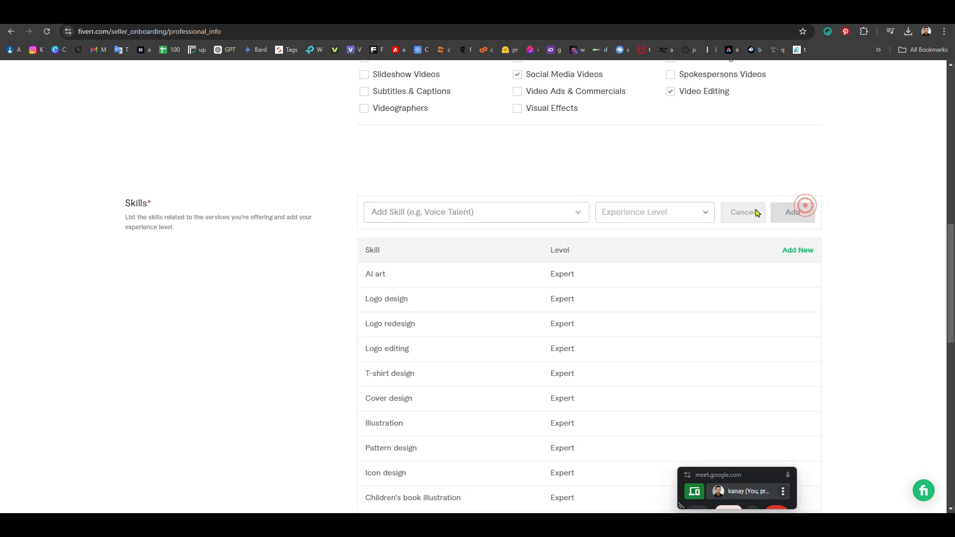
click(476, 213)
key(ctrl+v)
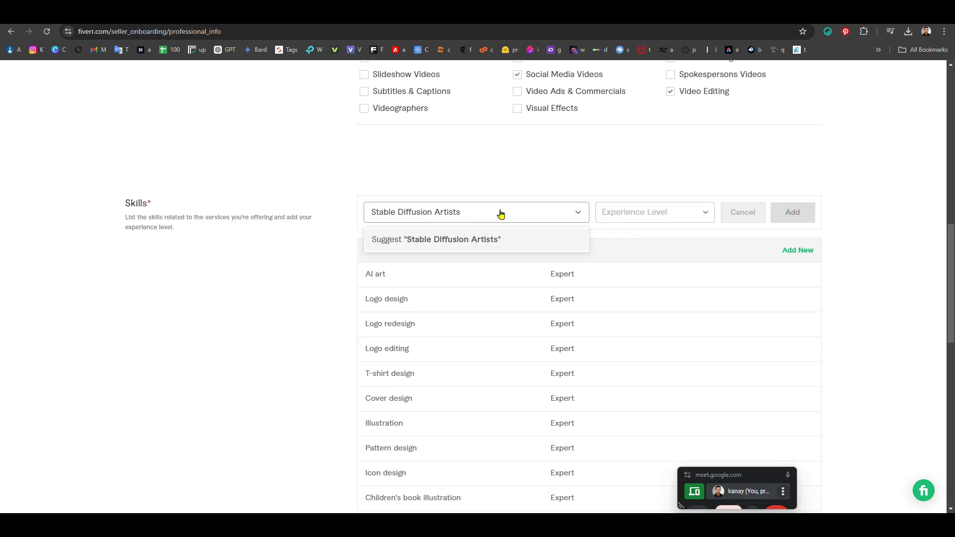
click(636, 212)
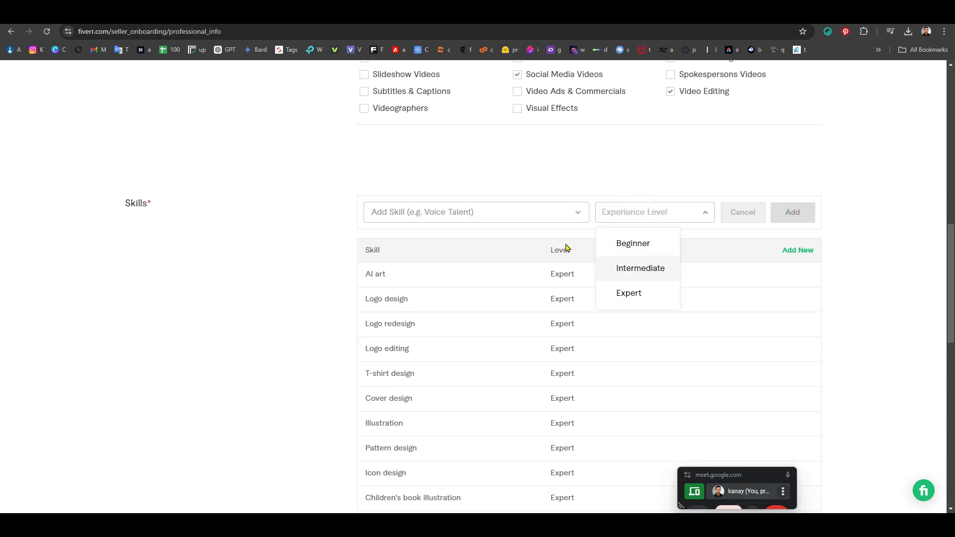
click(431, 210)
key(ctrl+v)
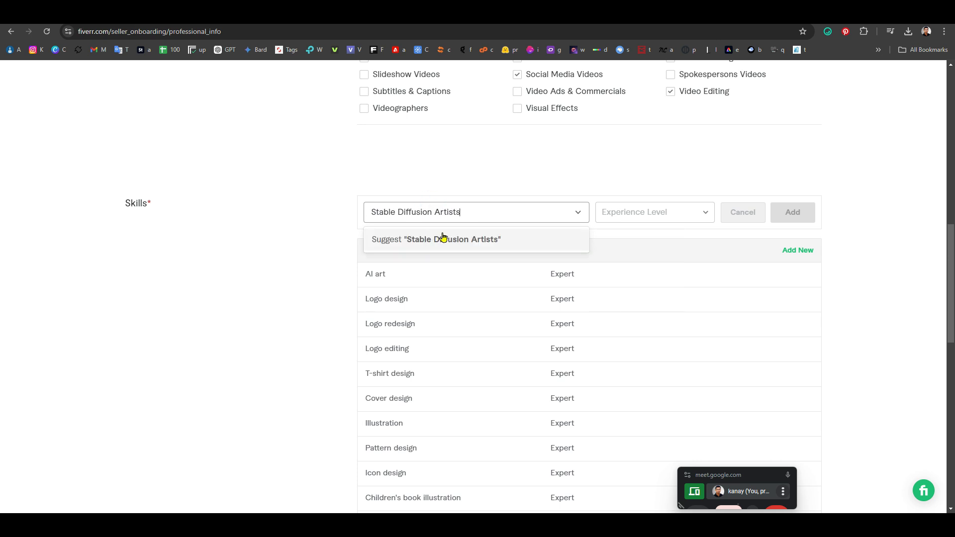
click(443, 238)
click(674, 209)
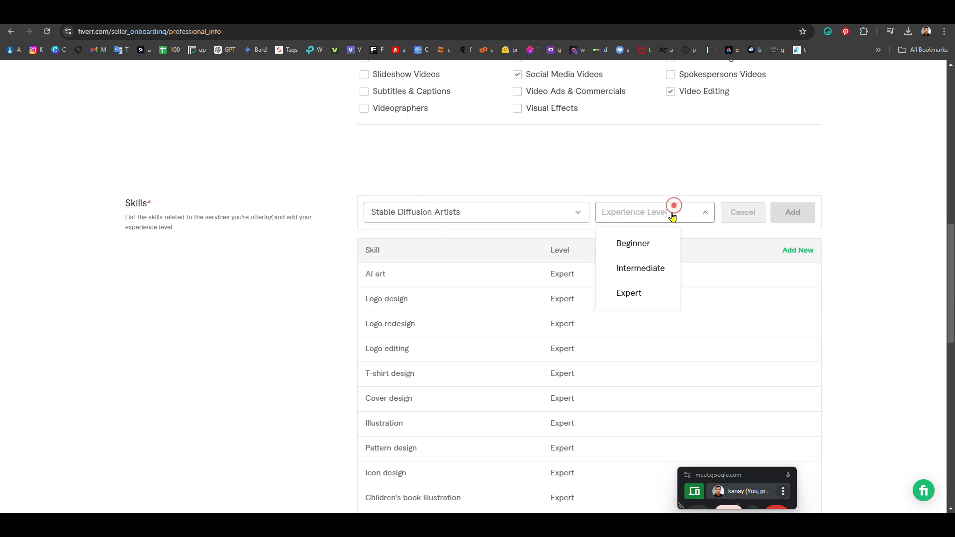
click(627, 291)
click(785, 213)
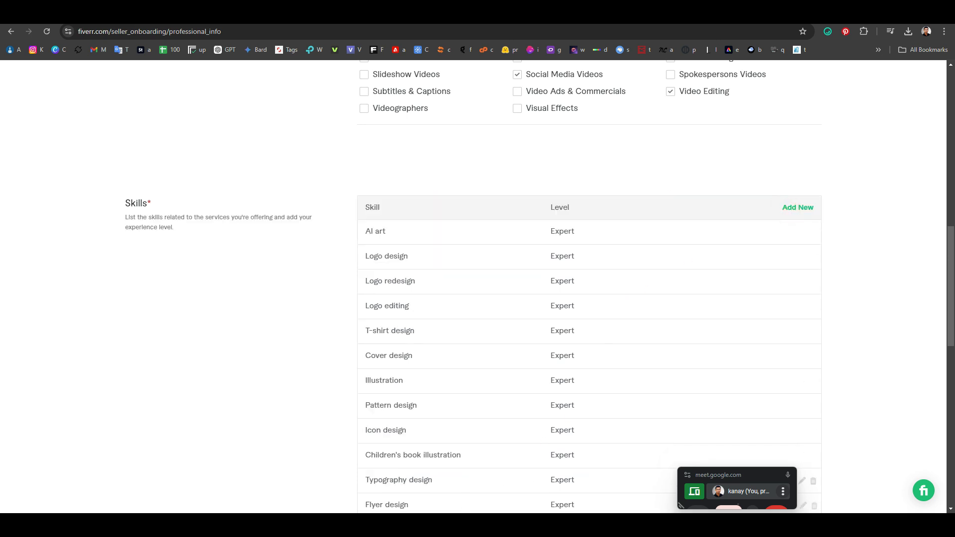
Step: Switch to the incognito window and copy "All AI Art Services" from the AI Artists group under AI Services
mouse_move(454, 525)
click(615, 476)
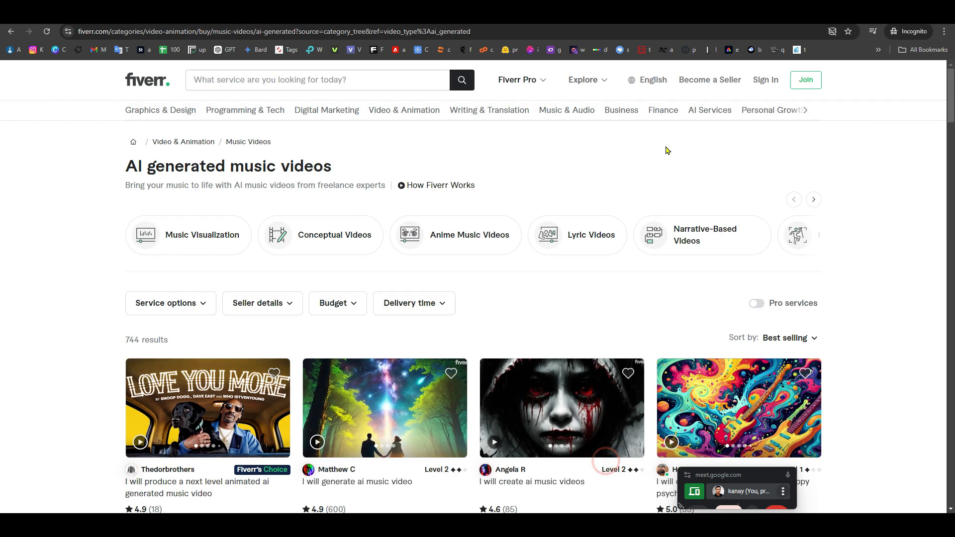
mouse_move(626, 114)
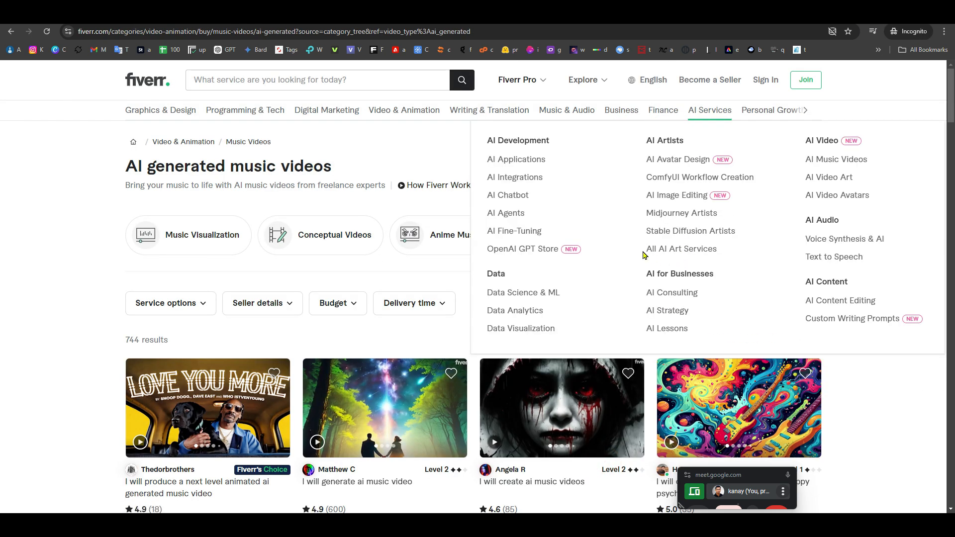
drag(643, 250, 724, 258)
key(ctrl+c)
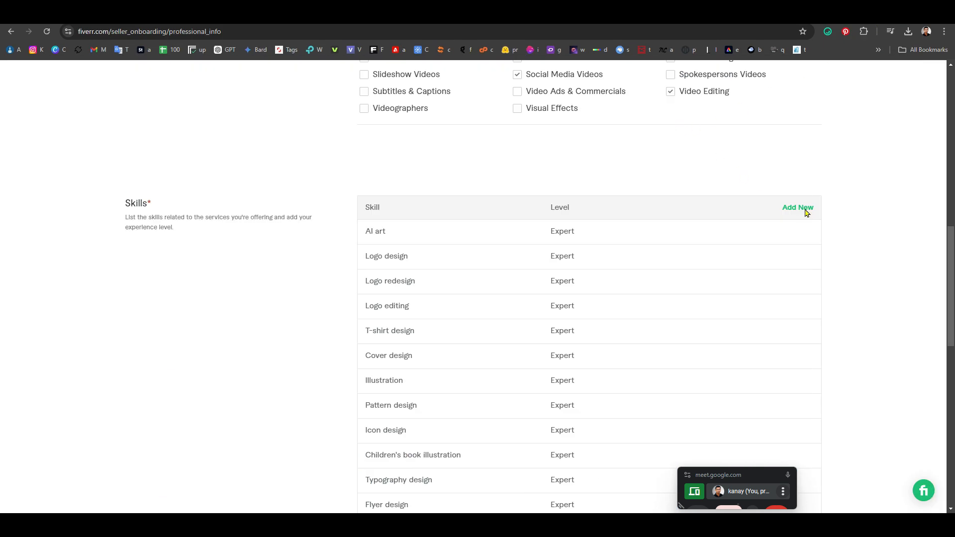
Step: Back on the Professional Info page, add "All AI Art Services" as a suggested skill at Expert level
click(798, 208)
click(474, 220)
key(ctrl+v)
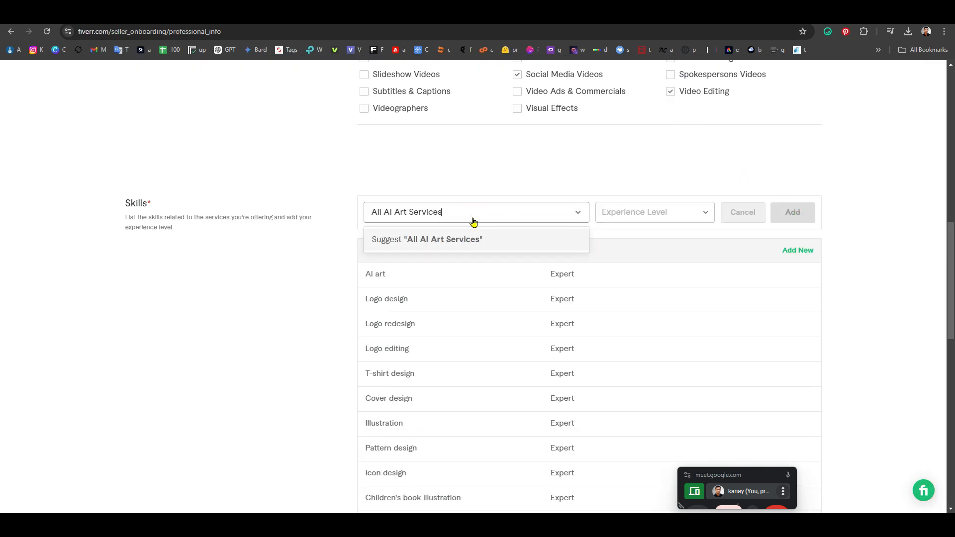
click(447, 239)
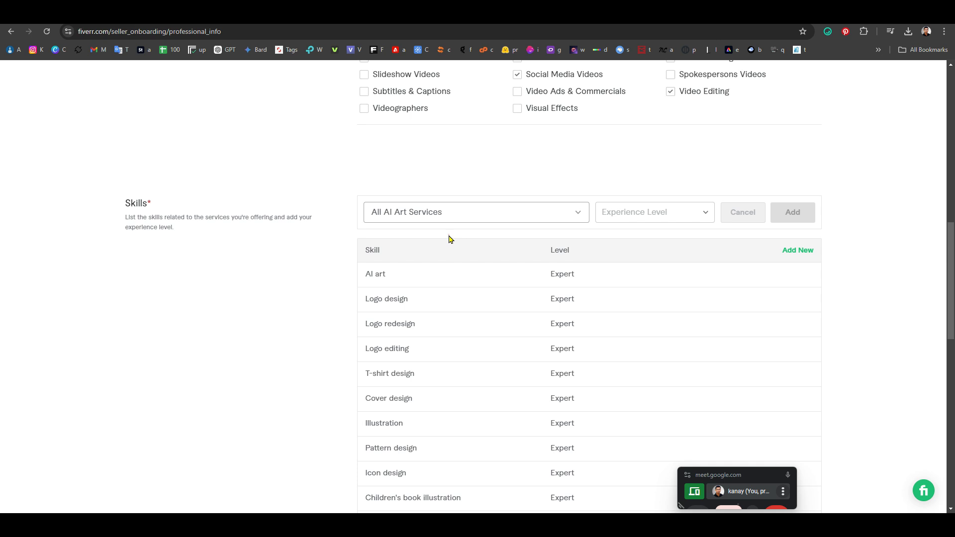
click(674, 205)
click(640, 294)
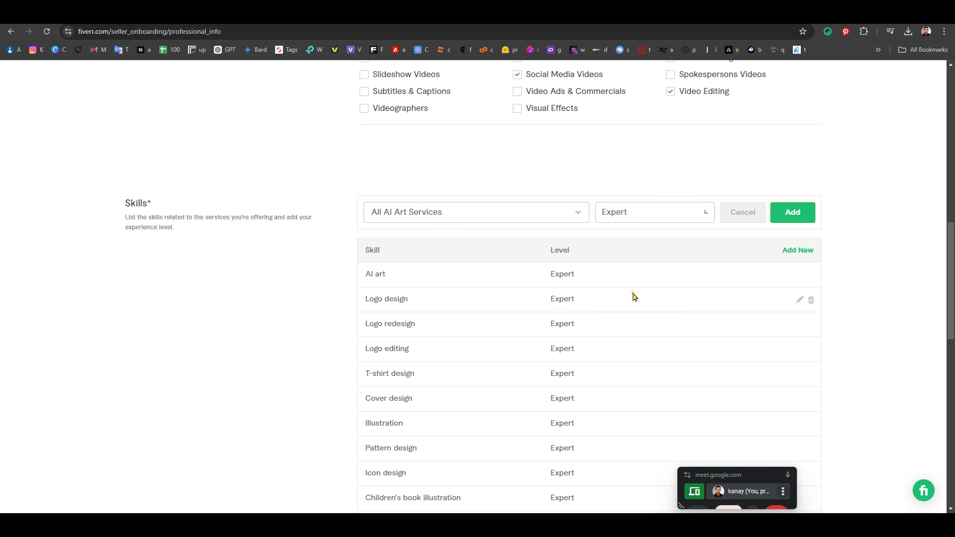
click(793, 212)
Step: Check the Skills, Education and Certification entries, leave Personal Website blank and try to continue from the Professional Info page
scroll(654, 322, down, 12)
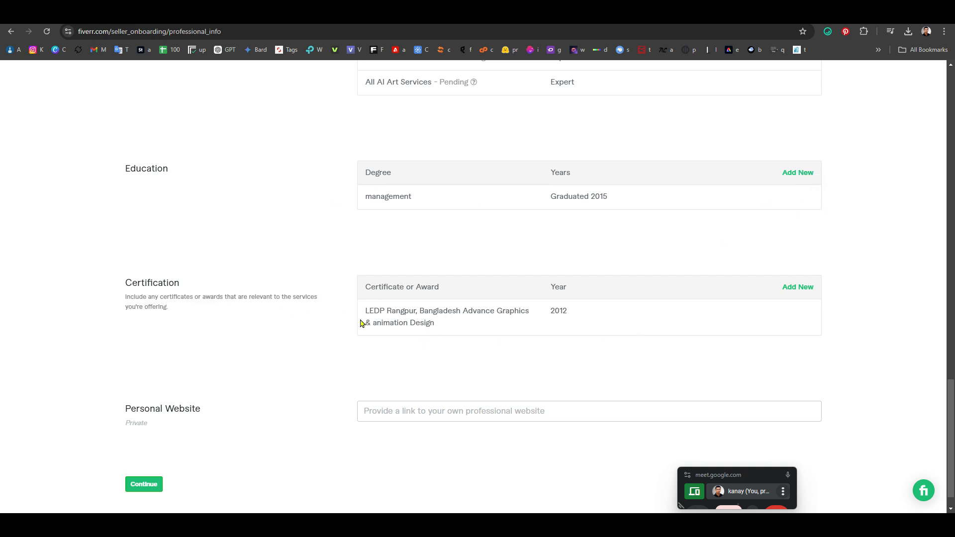
scroll(735, 305, up, 4)
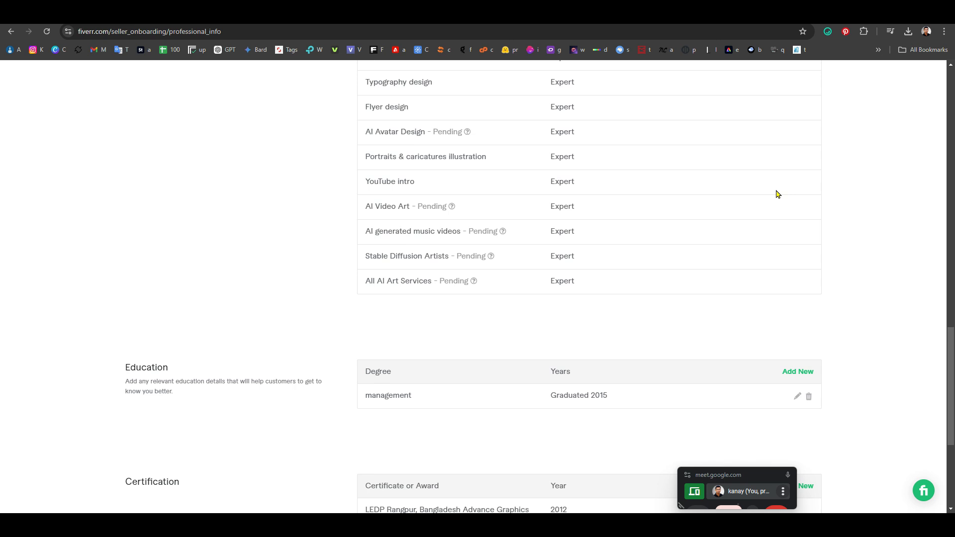
scroll(776, 194, down, 5)
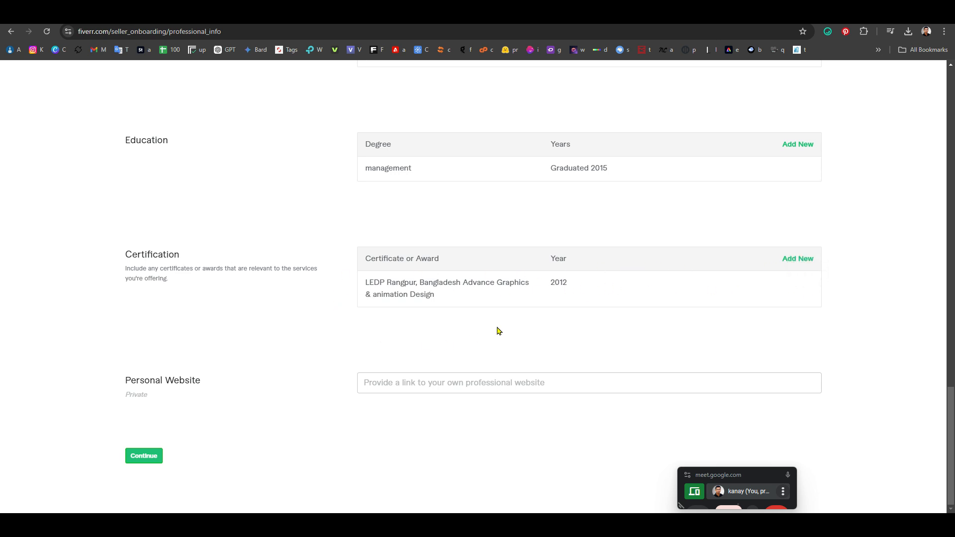
click(458, 385)
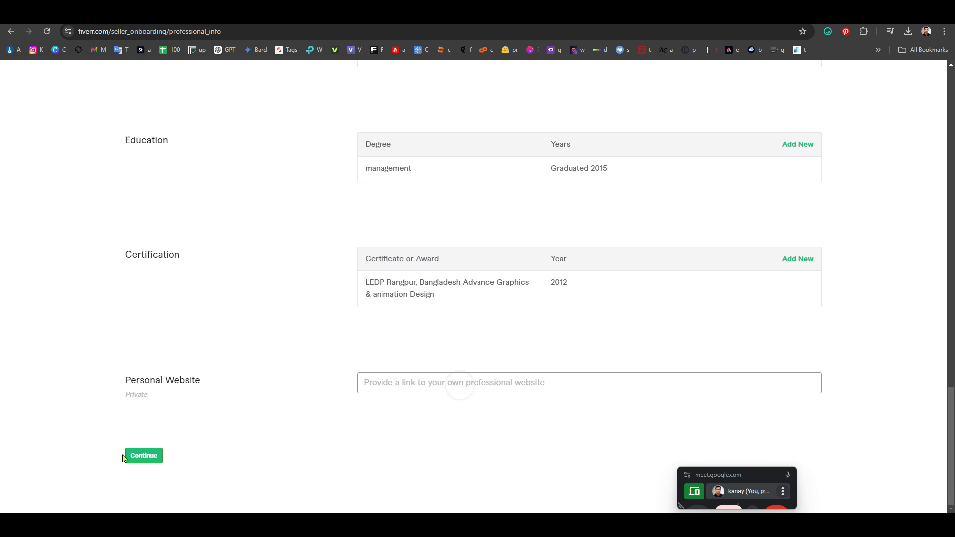
click(144, 459)
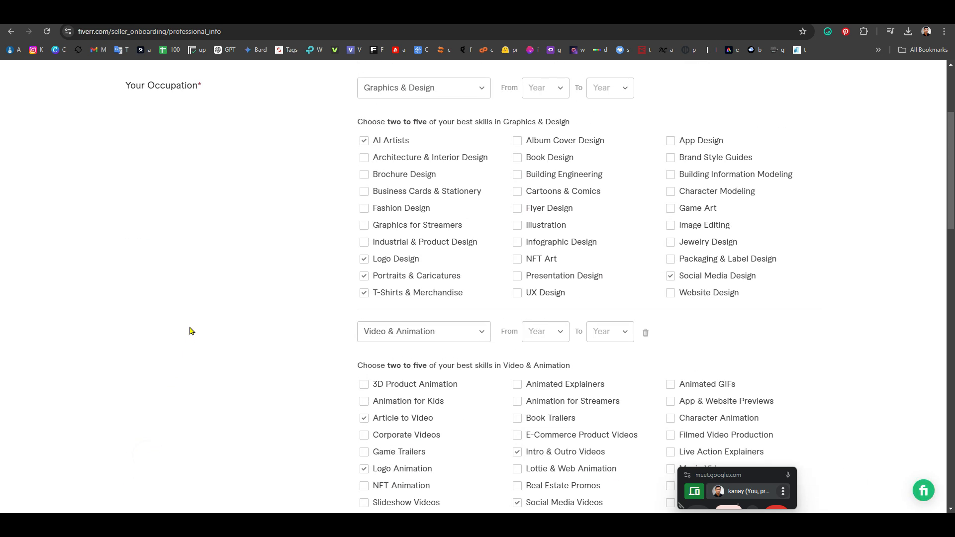
Step: Go back to Your Occupation and set the start year of Graphics & Design to 2012
scroll(203, 311, up, 3)
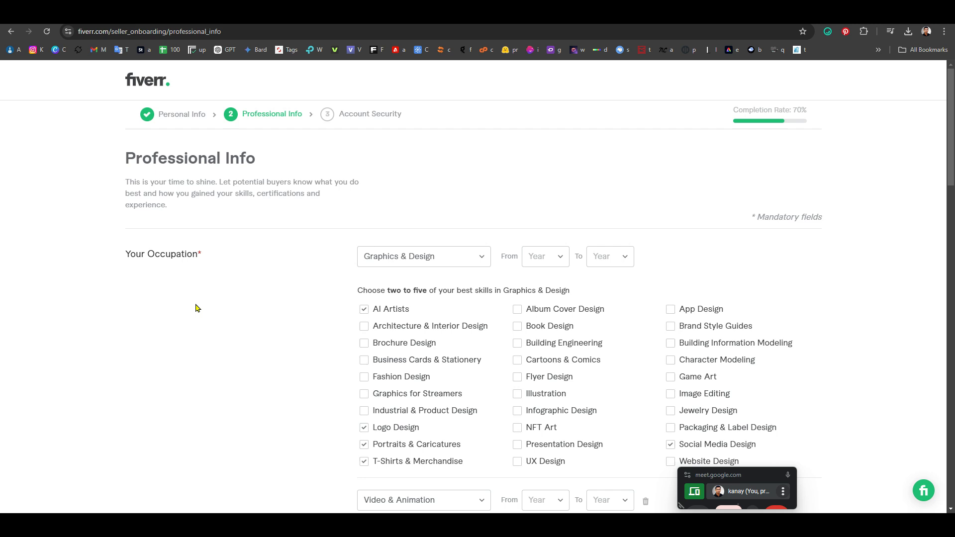
scroll(262, 292, down, 10)
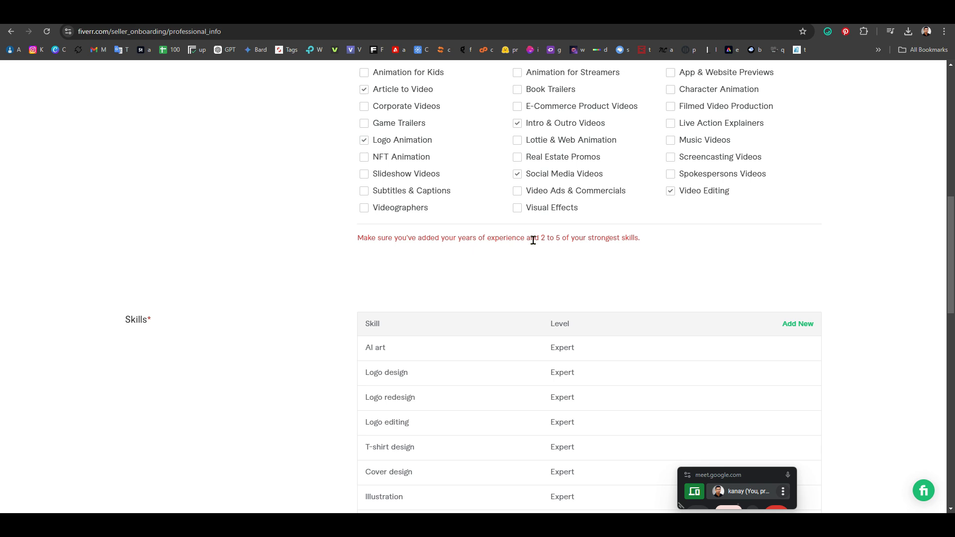
scroll(579, 252, up, 4)
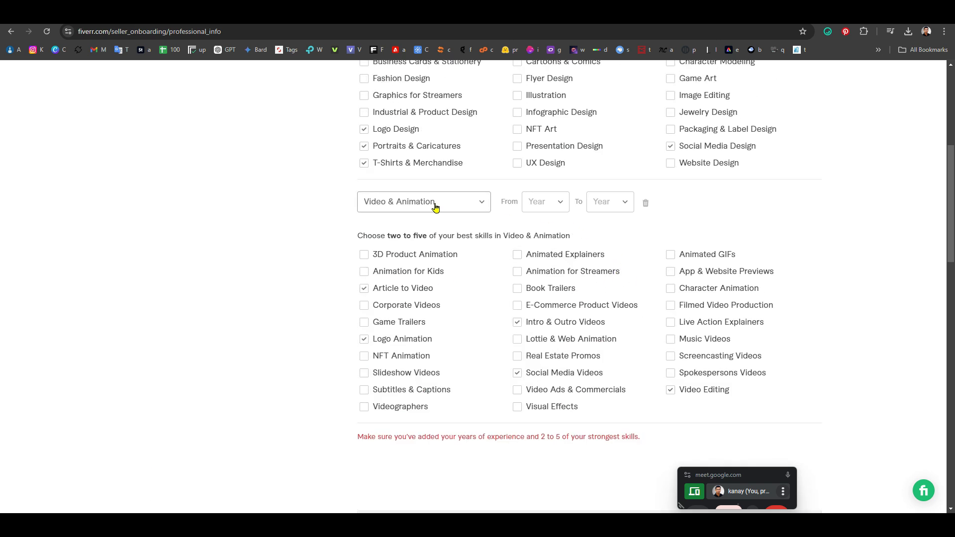
scroll(448, 209, up, 5)
click(454, 210)
click(550, 212)
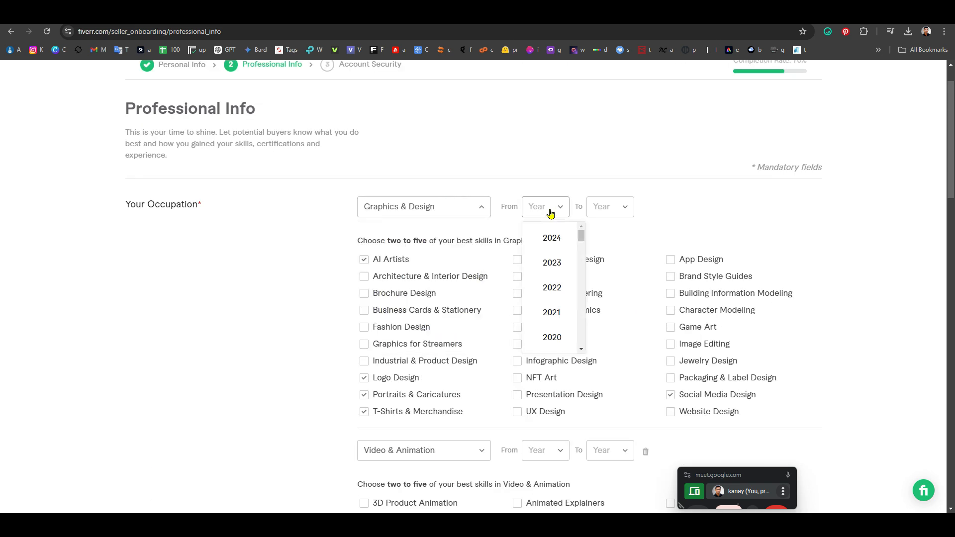
scroll(553, 316, down, 1)
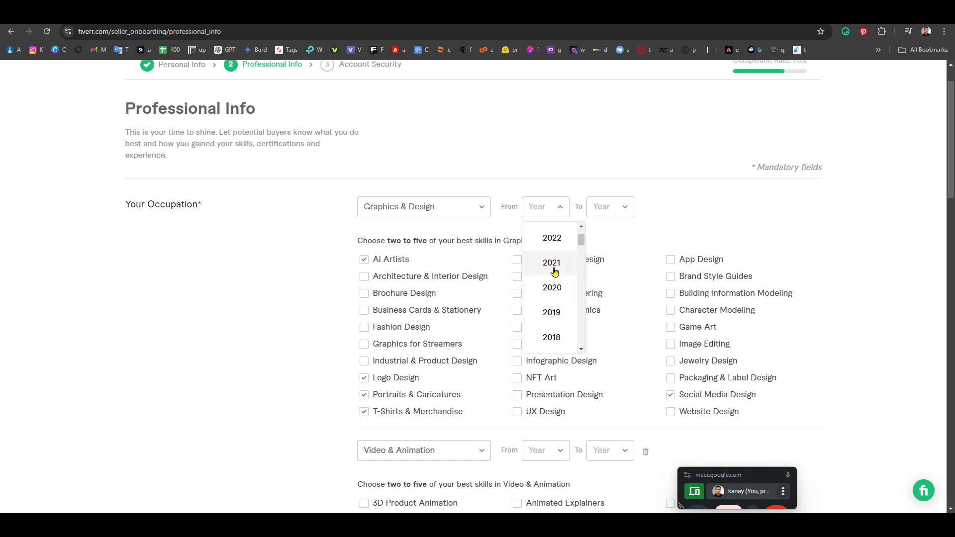
scroll(555, 272, up, 1)
scroll(554, 277, down, 4)
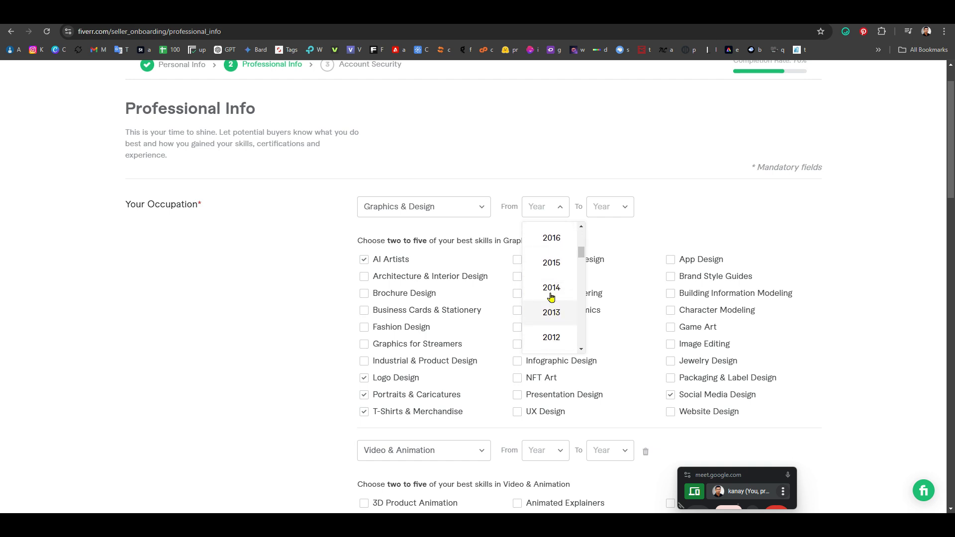
scroll(554, 293, down, 1)
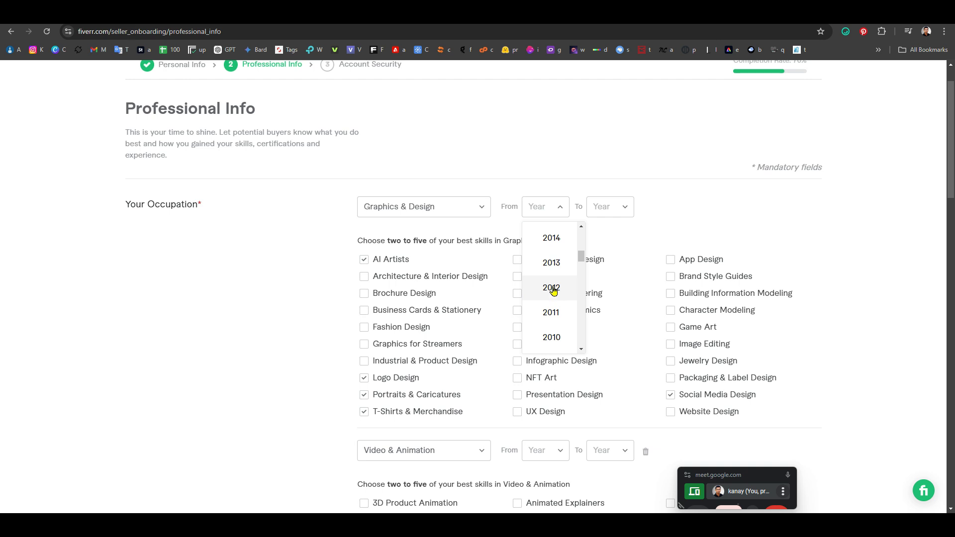
click(553, 288)
Step: Set the end year of the Graphics & Design occupation to 2024
click(614, 207)
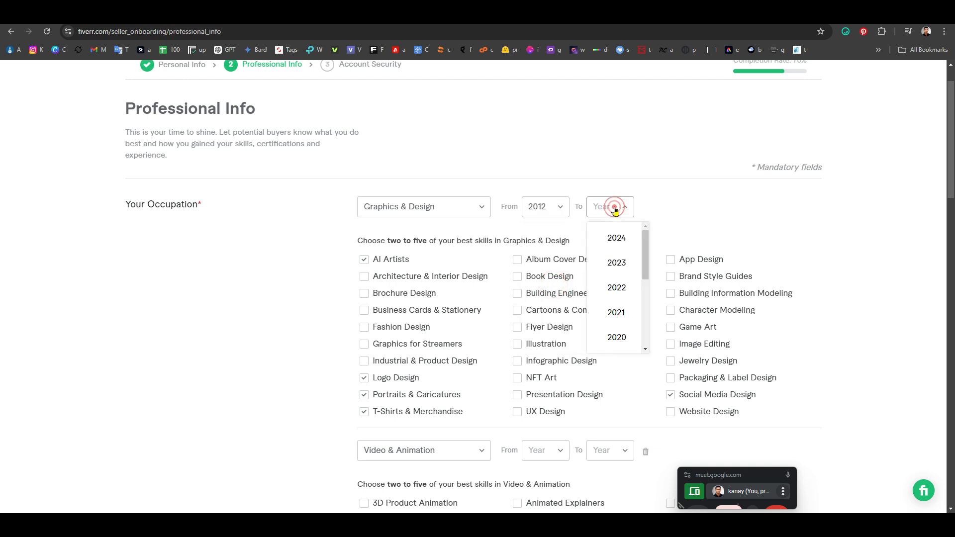
scroll(622, 290, down, 3)
scroll(612, 297, down, 2)
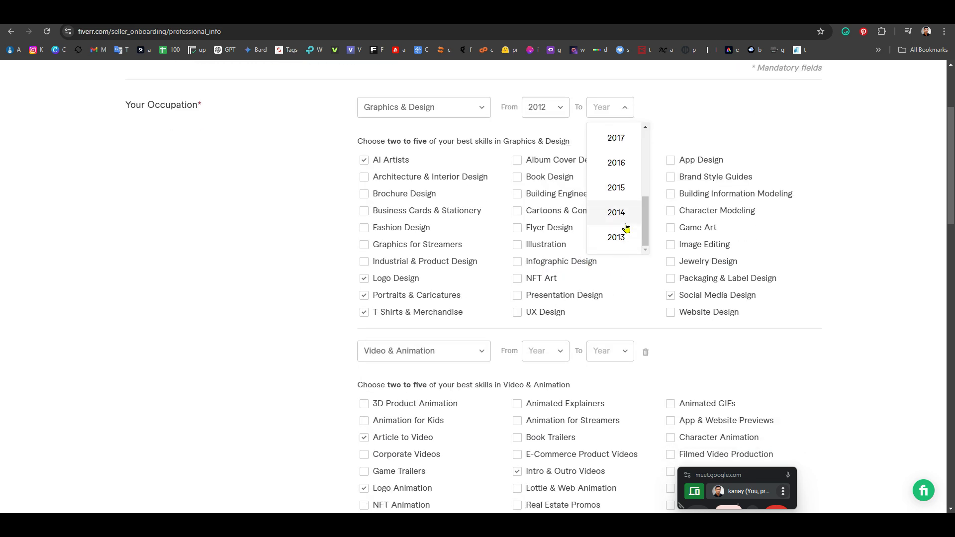
scroll(623, 209, up, 5)
click(616, 286)
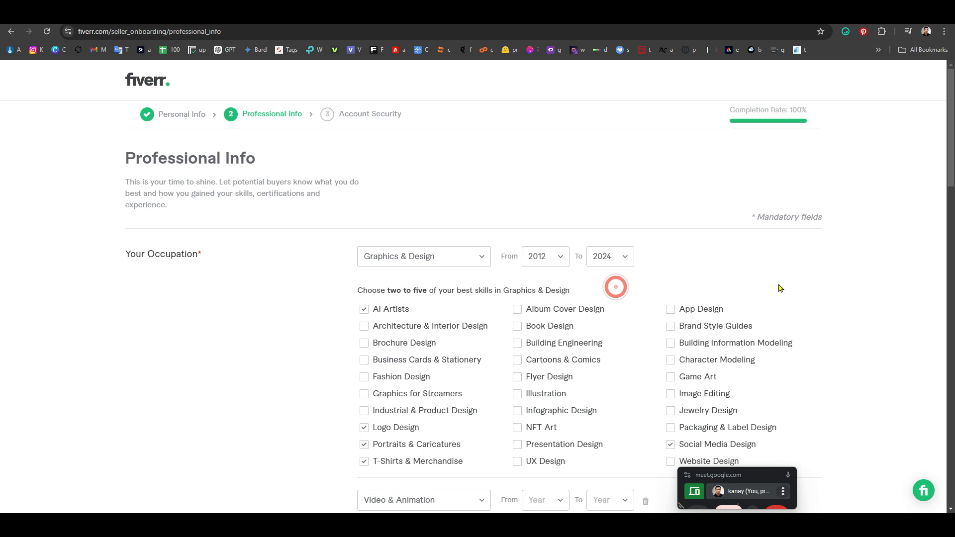
Step: Set the years of experience for the Video & Animation occupation from 2012 to 2024
scroll(567, 260, down, 5)
click(546, 207)
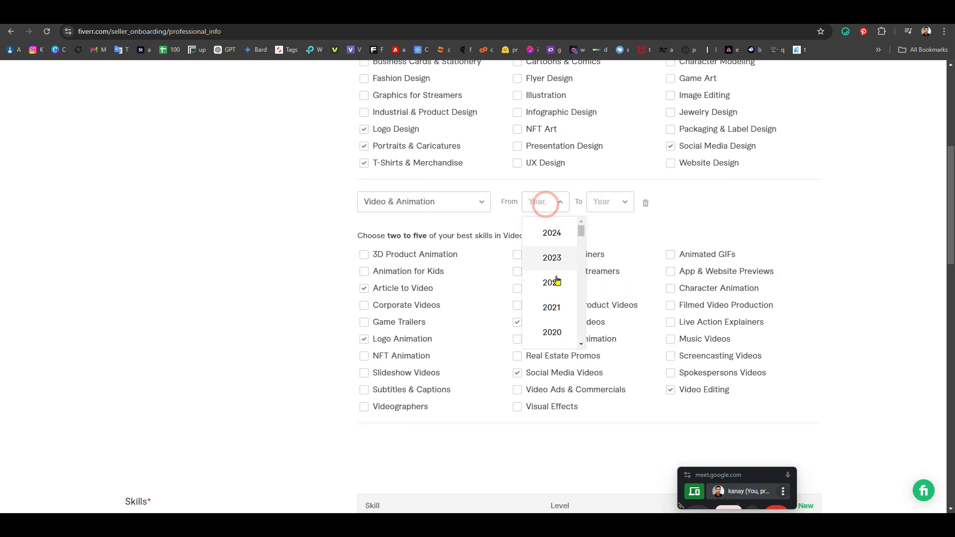
scroll(557, 307, down, 4)
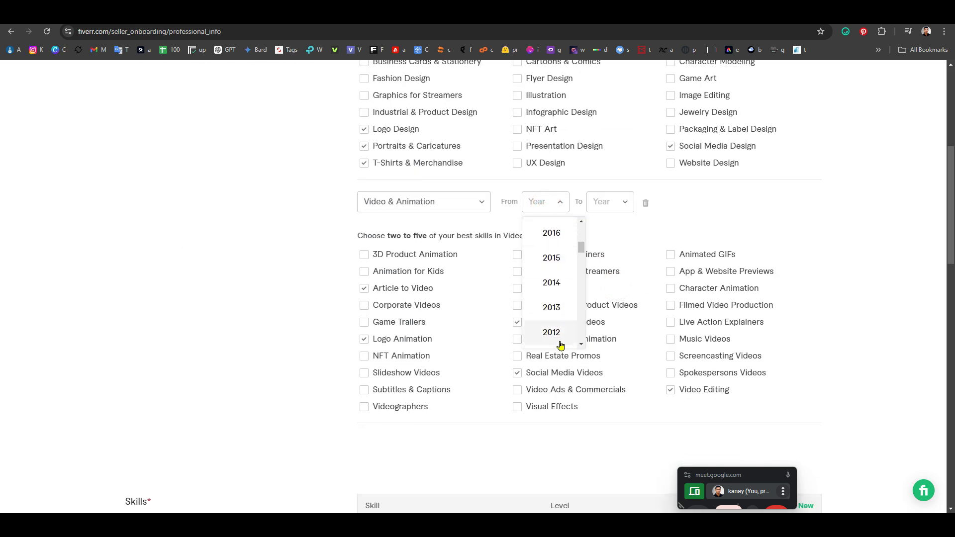
click(558, 334)
click(616, 204)
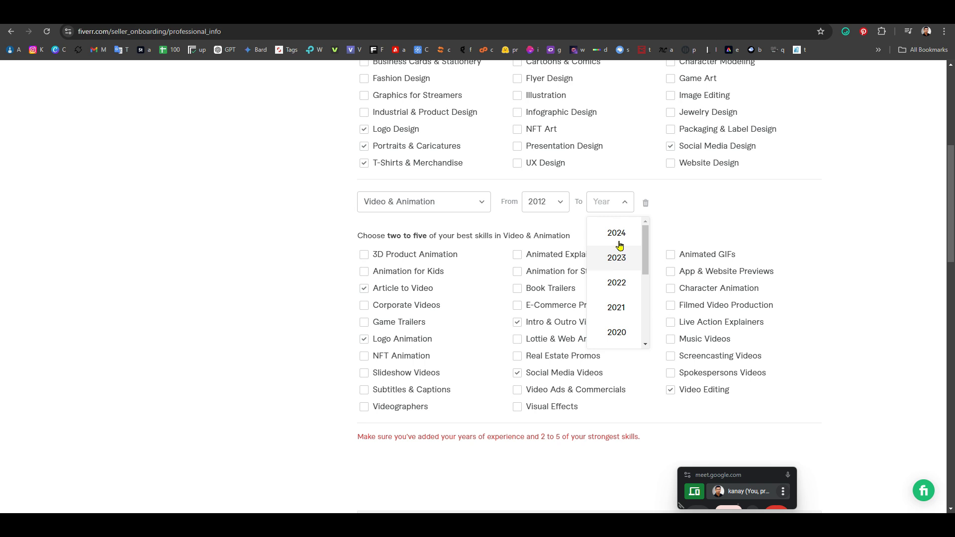
click(620, 237)
click(828, 244)
Step: Continue through the Professional Info and Account Security stages and start creating the first Gig
scroll(789, 352, down, 13)
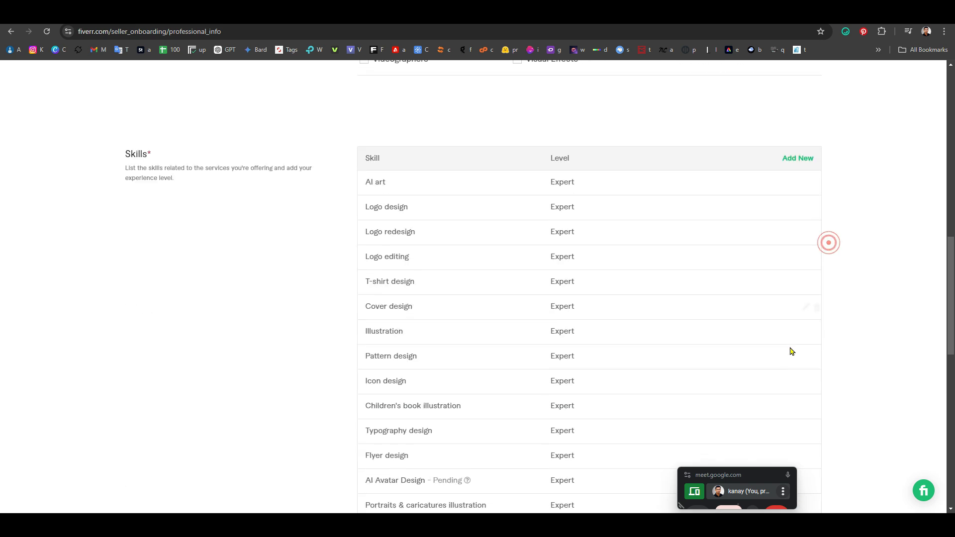
scroll(584, 371, down, 5)
click(150, 454)
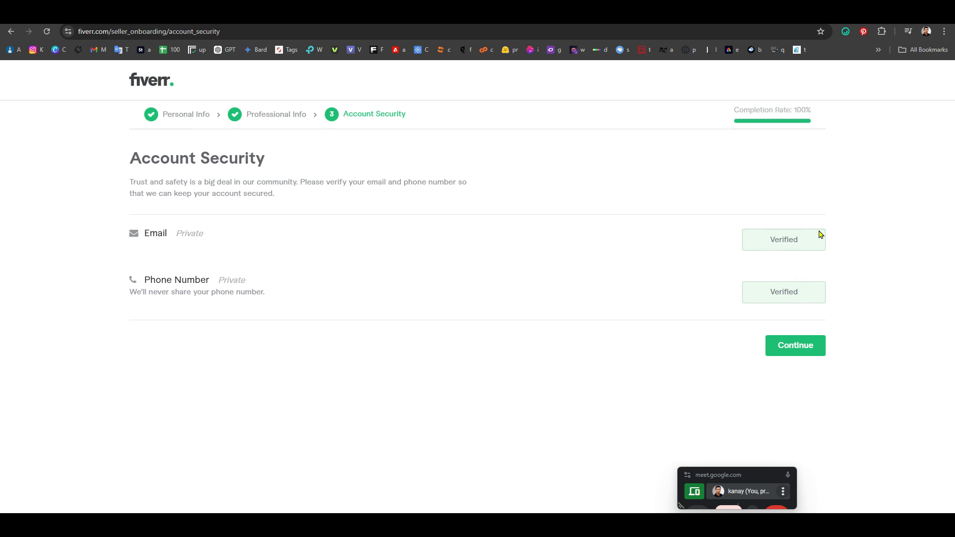
click(800, 346)
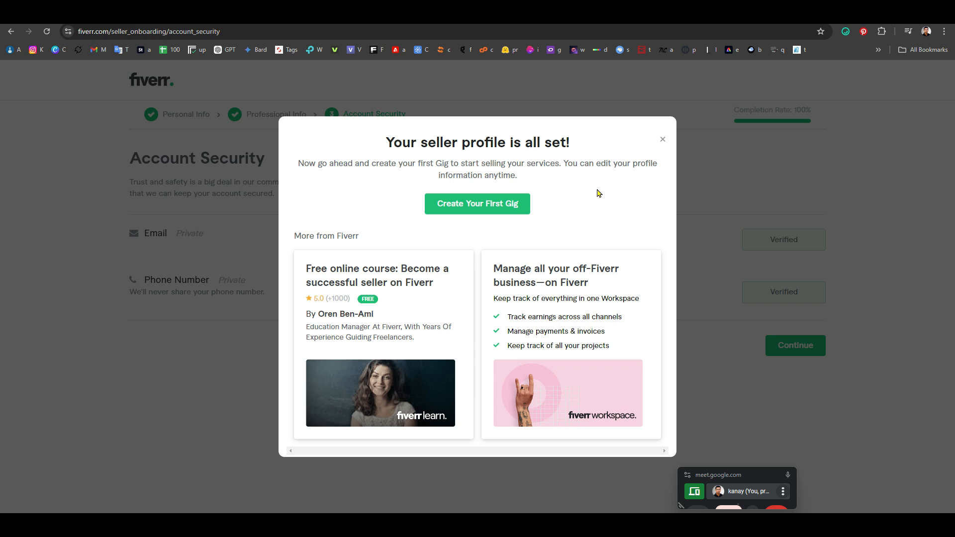
click(518, 208)
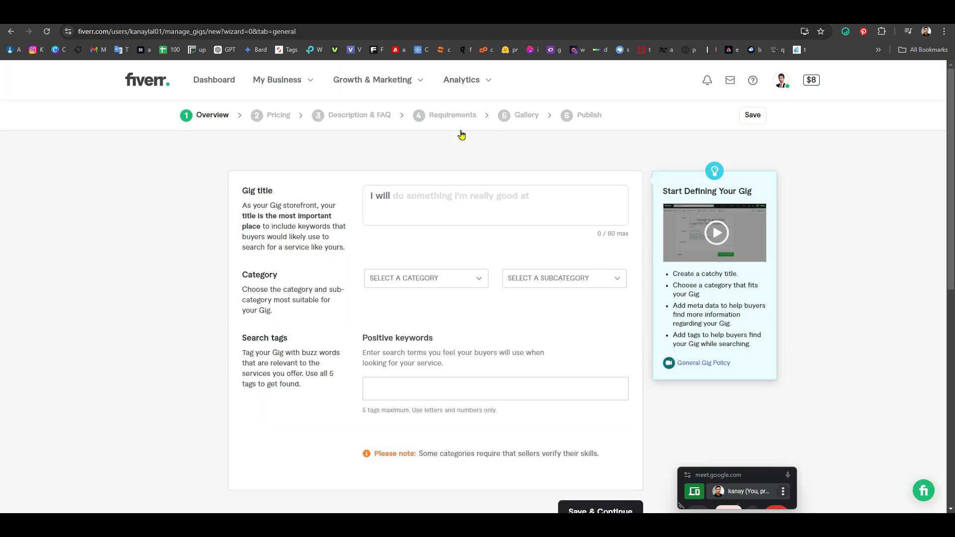
Step: Switch to the incognito Fiverr window and open the Logo Design category under Graphics & Design
click(406, 191)
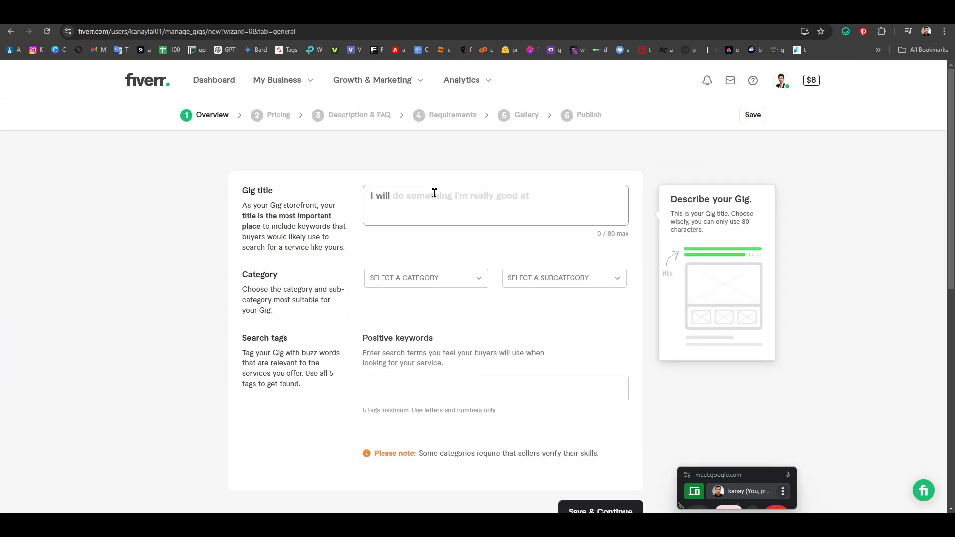
click(559, 453)
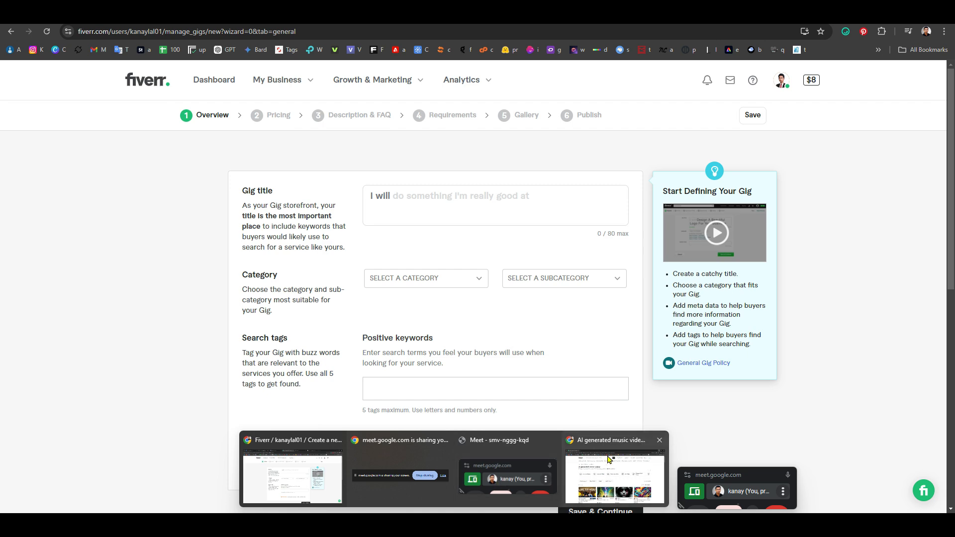
click(615, 445)
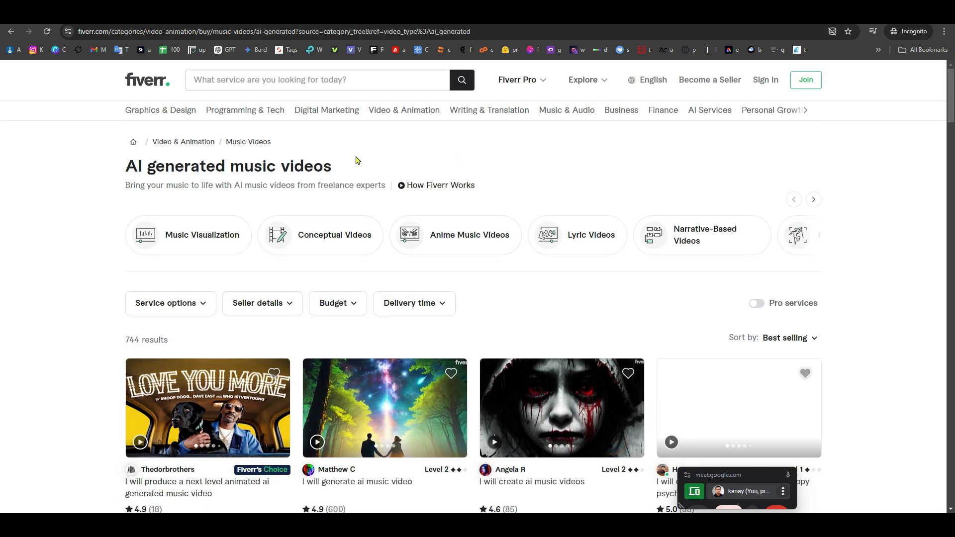
mouse_move(174, 116)
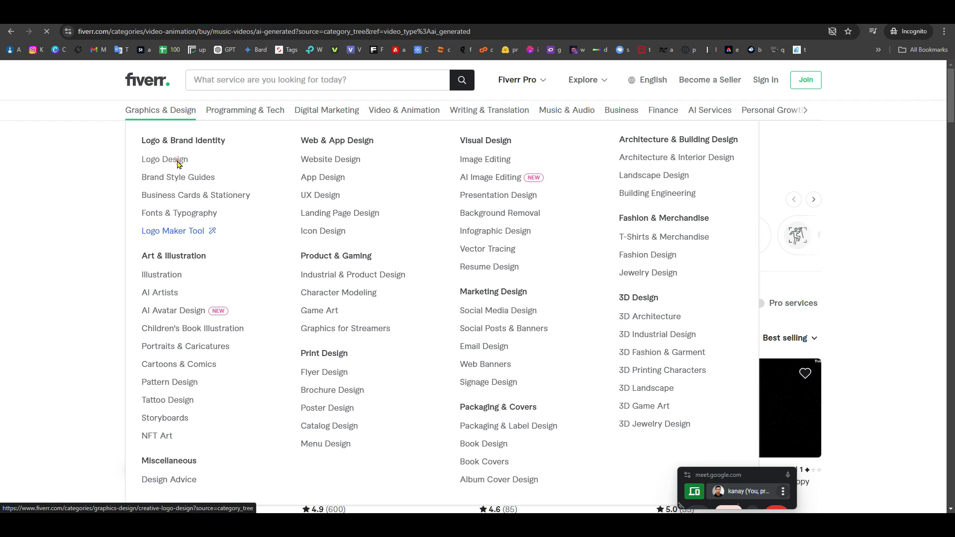
click(177, 162)
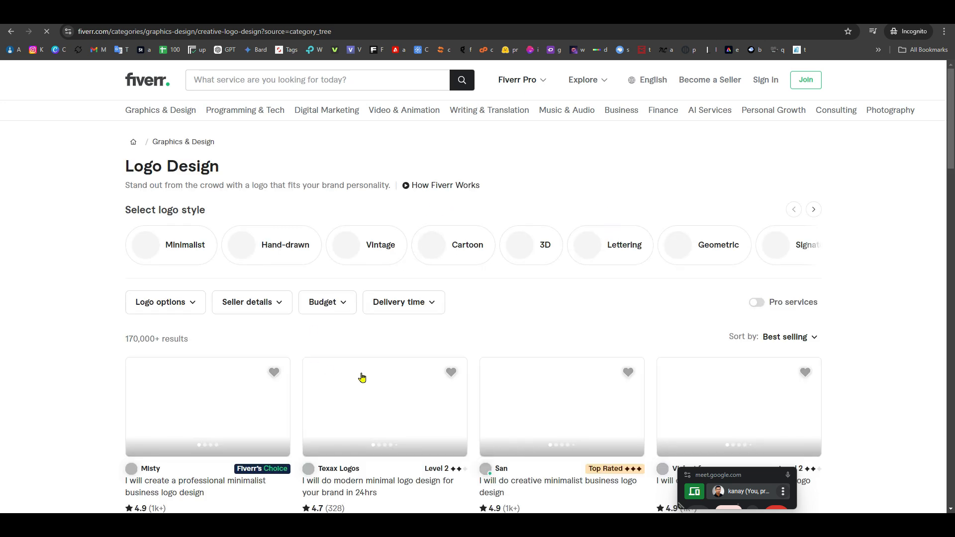
Step: Examine the logo styles and the titles of the best-selling Logo Design gigs for title wording
scroll(572, 346, down, 1)
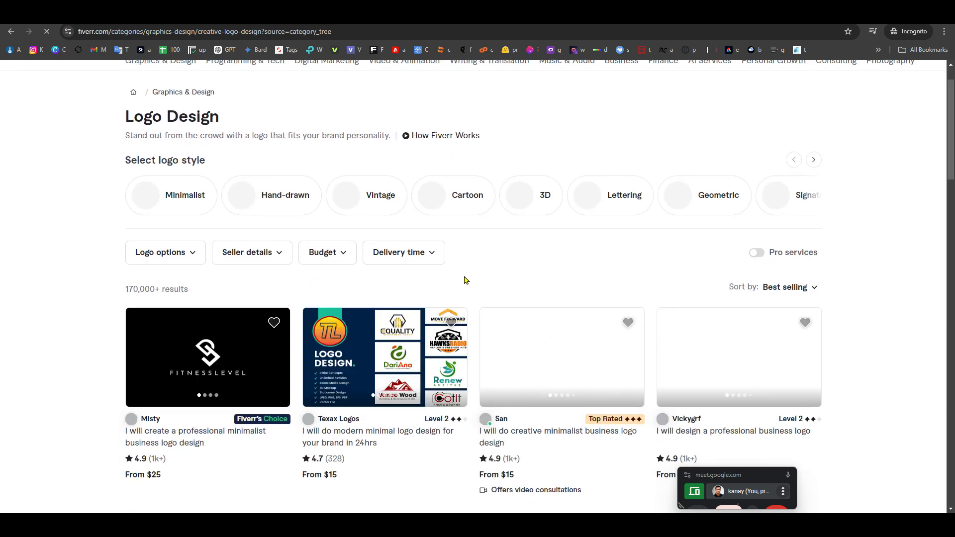
scroll(465, 280, down, 1)
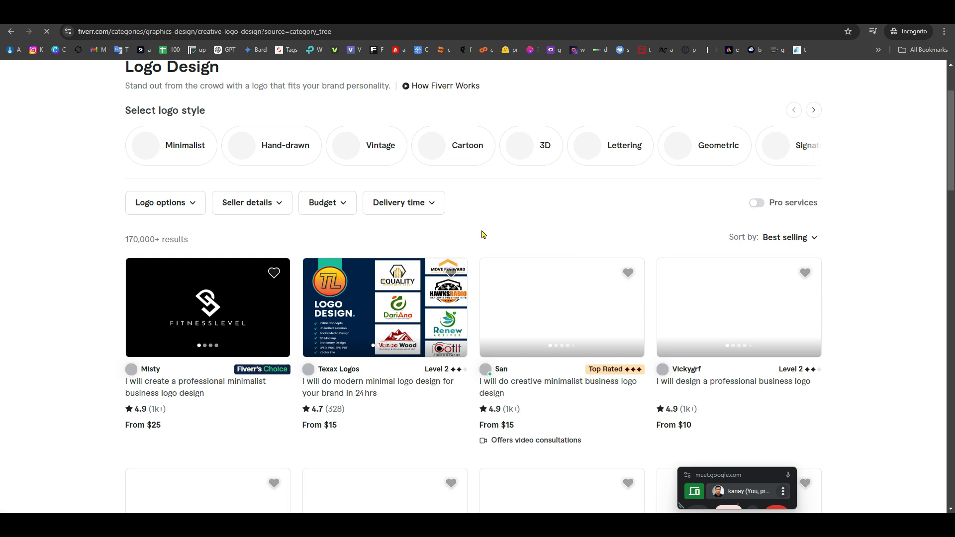
scroll(589, 243, up, 2)
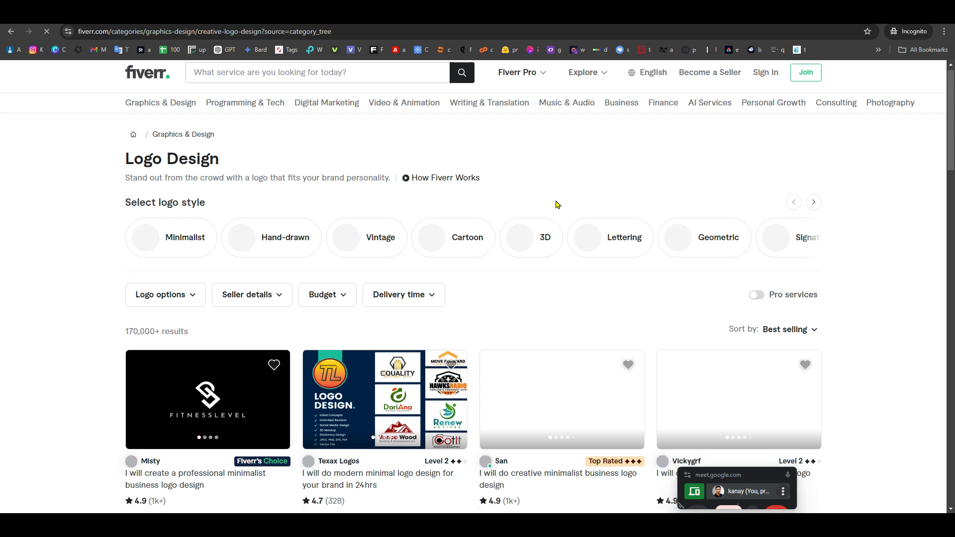
scroll(556, 203, down, 1)
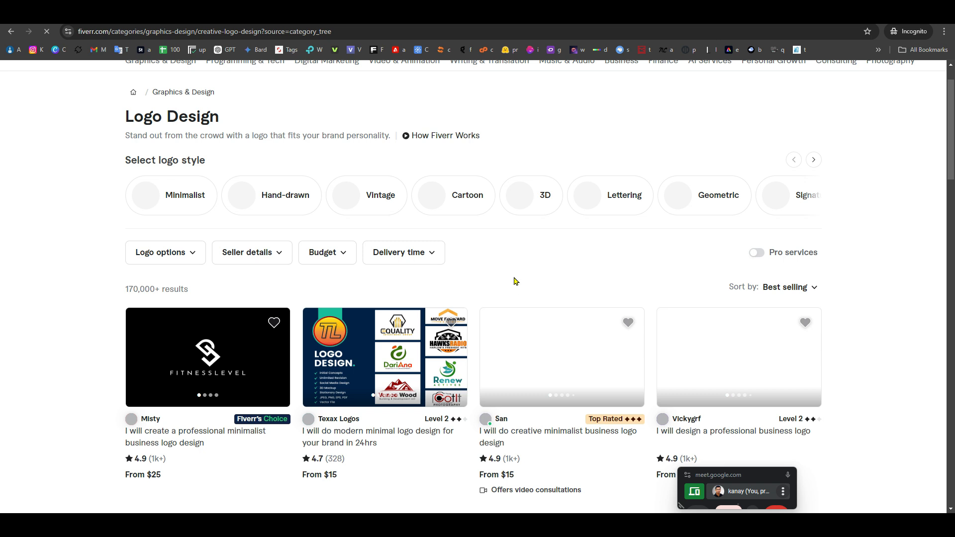
scroll(515, 281, up, 1)
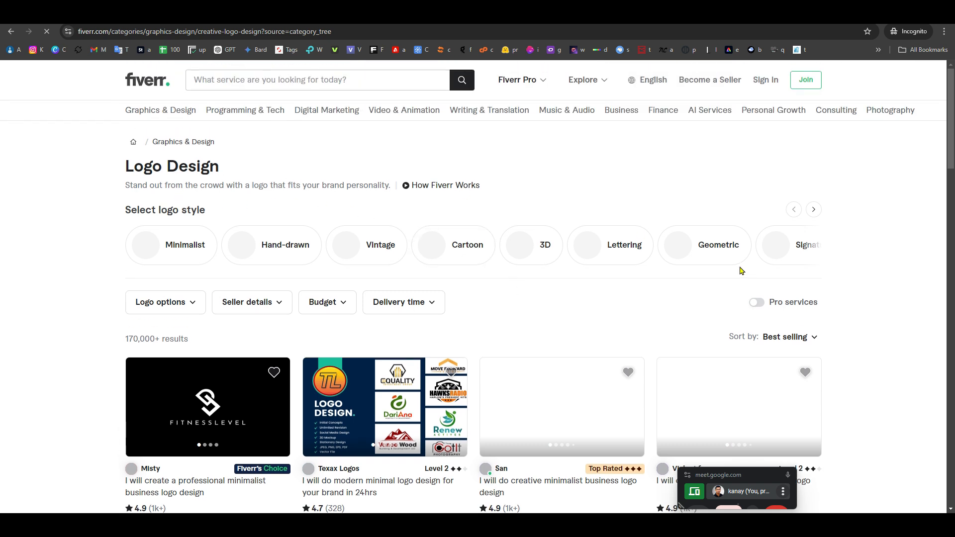
click(814, 210)
scroll(506, 219, down, 4)
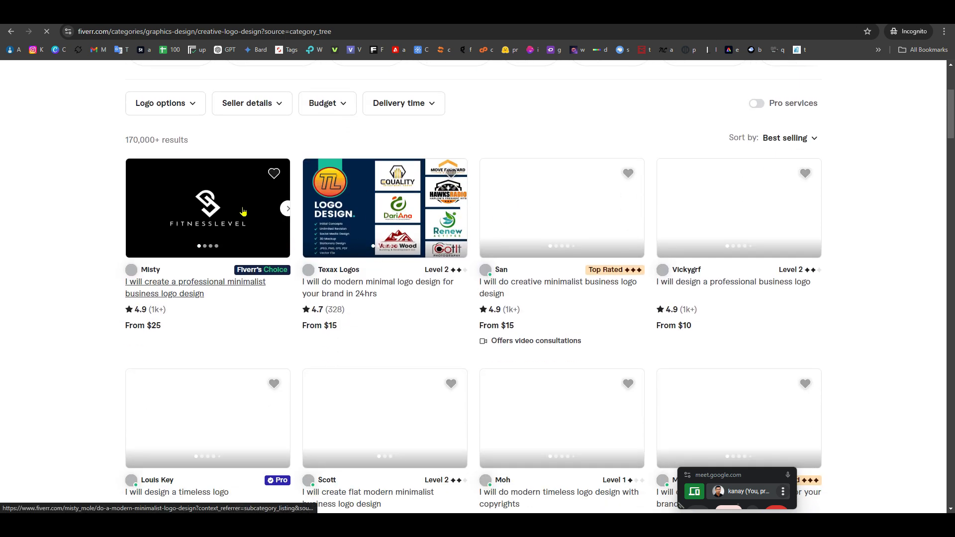
scroll(388, 214, up, 4)
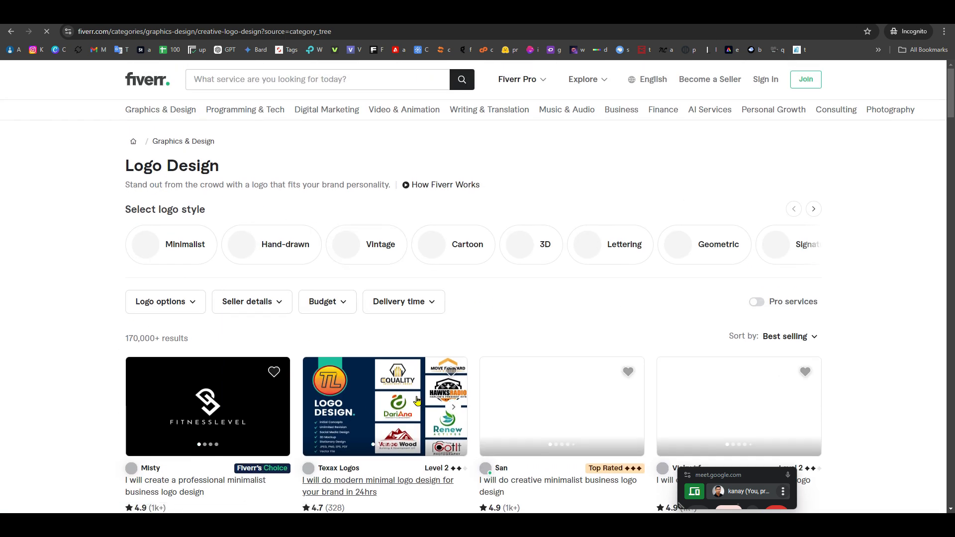
scroll(293, 405, down, 2)
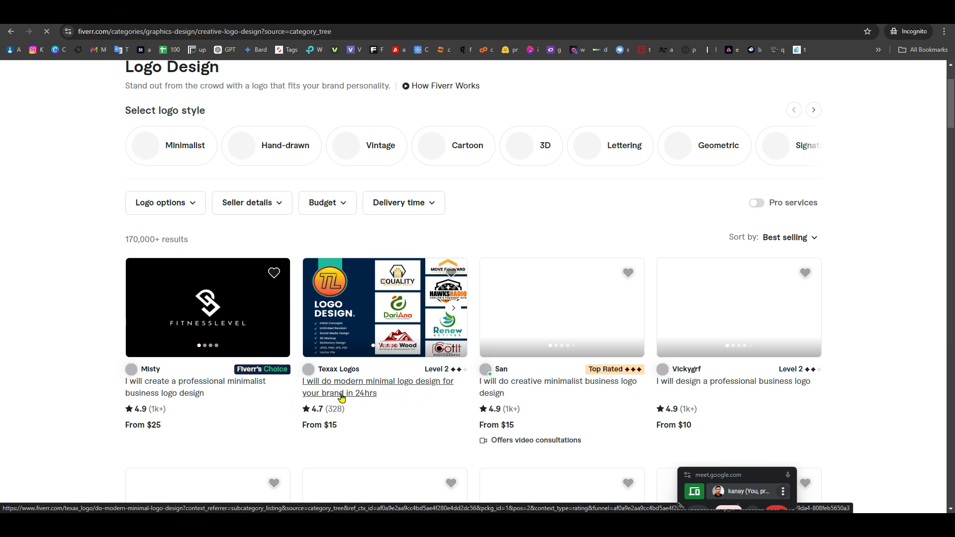
scroll(348, 393, down, 7)
scroll(351, 372, up, 7)
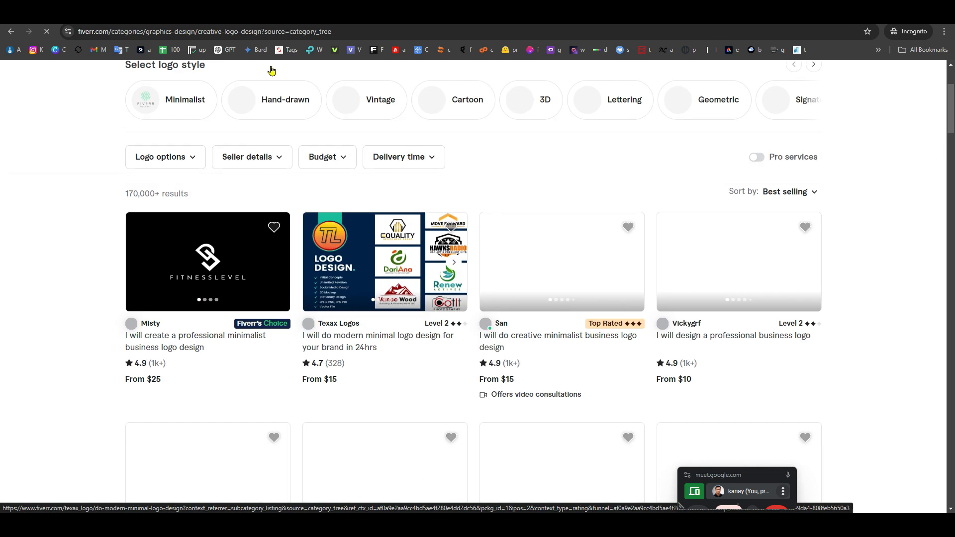
Step: Return from the Gig form to the Google Meet call and close its People panel
mouse_move(454, 525)
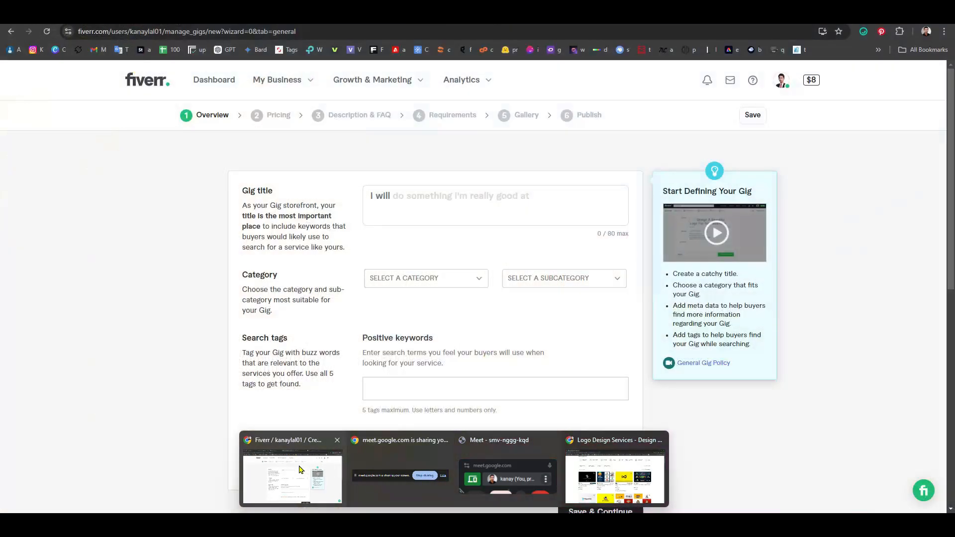
click(293, 473)
click(687, 475)
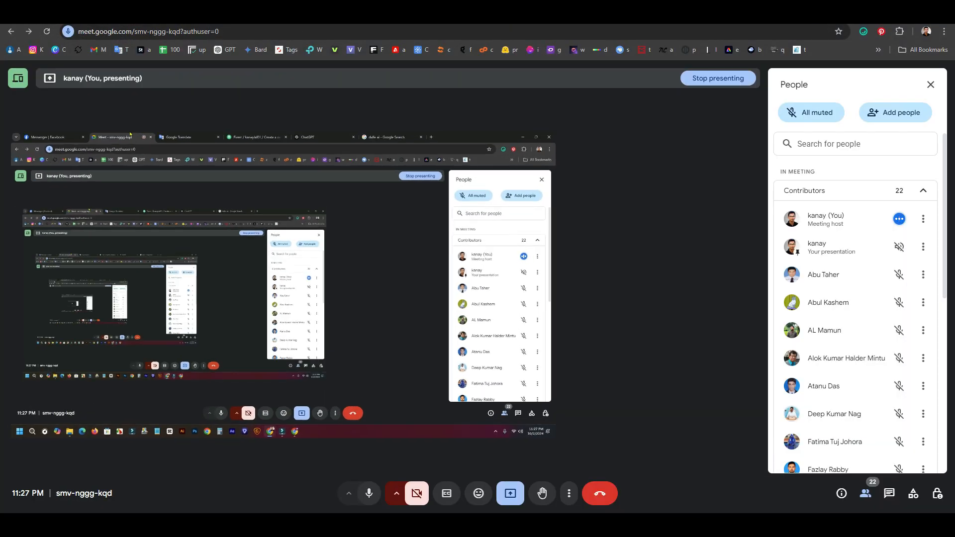
click(931, 84)
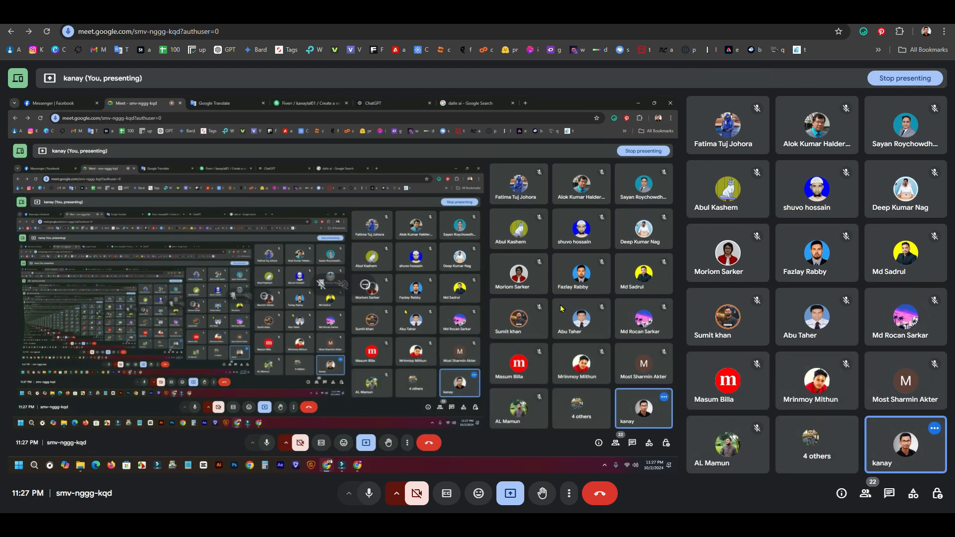
mouse_move(457, 526)
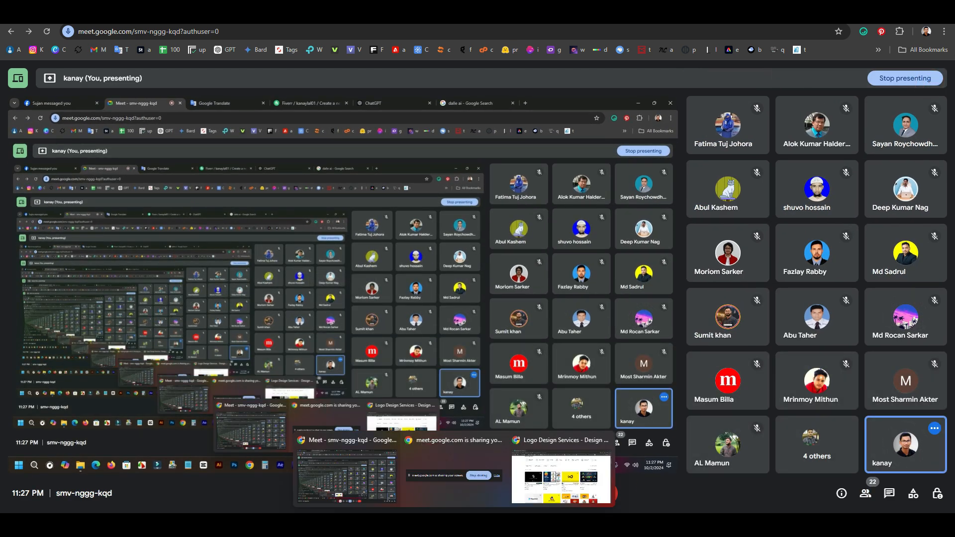
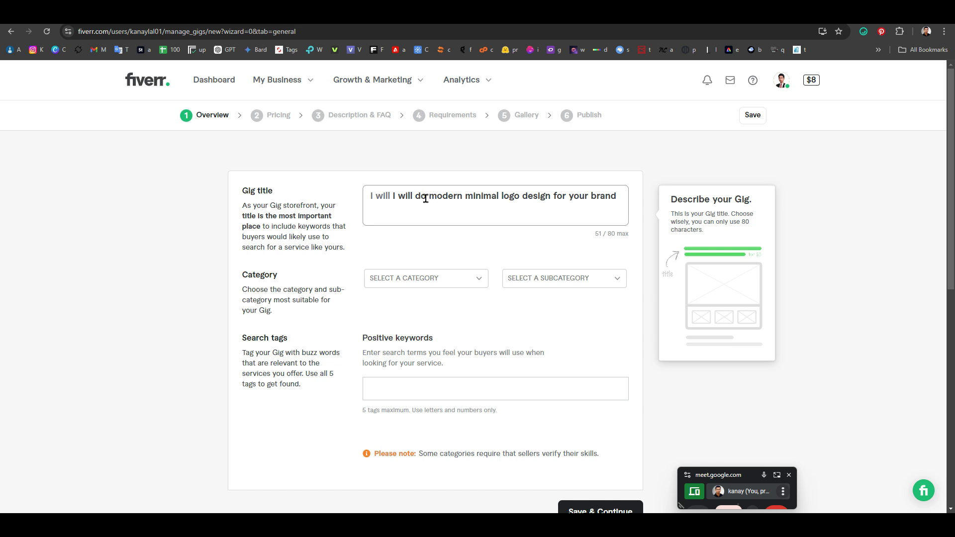
Step: Reword the gig title to read "do modern and creative logo design for your brand" after the fixed "I will"
drag(392, 197, 416, 196)
key(BackSpace)
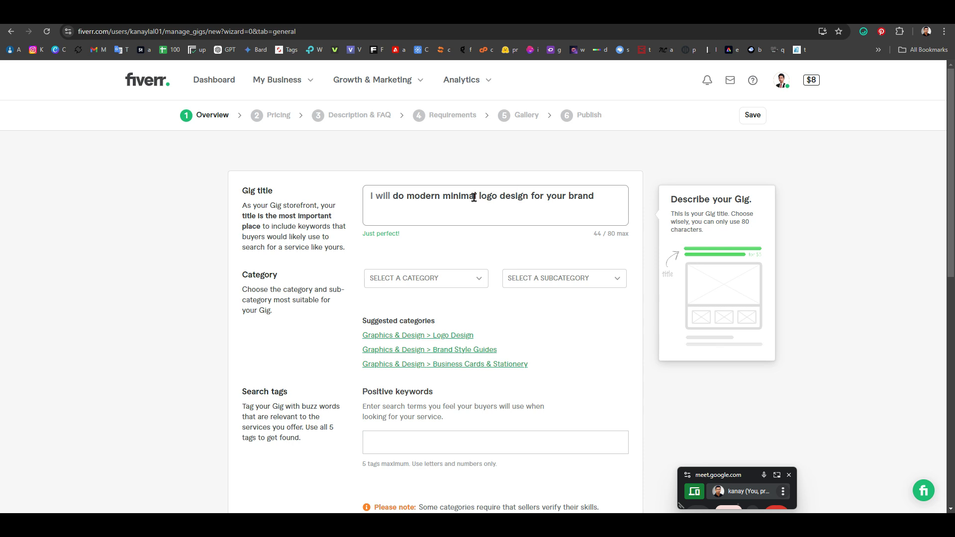
click(476, 197)
click(443, 197)
text(and creative)
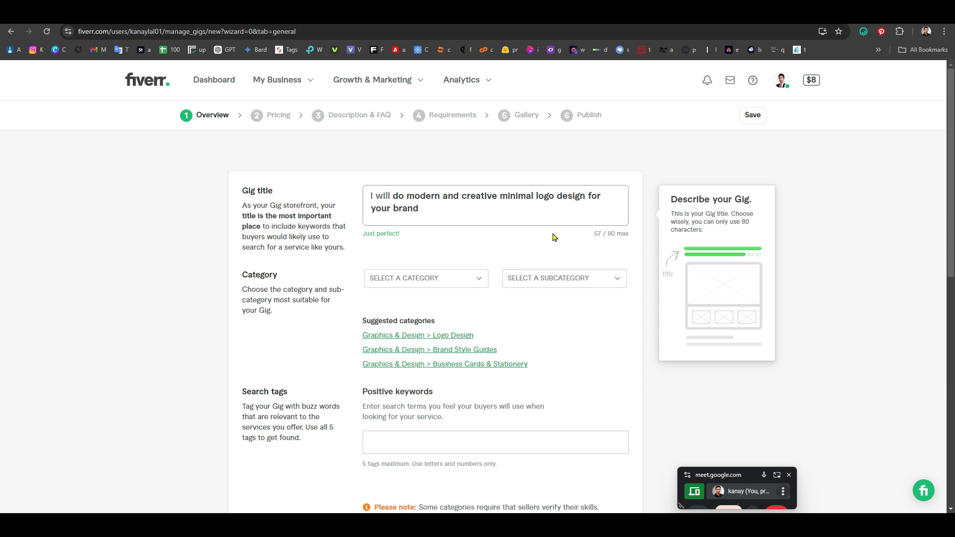
drag(536, 200, 498, 199)
key(BackSpace)
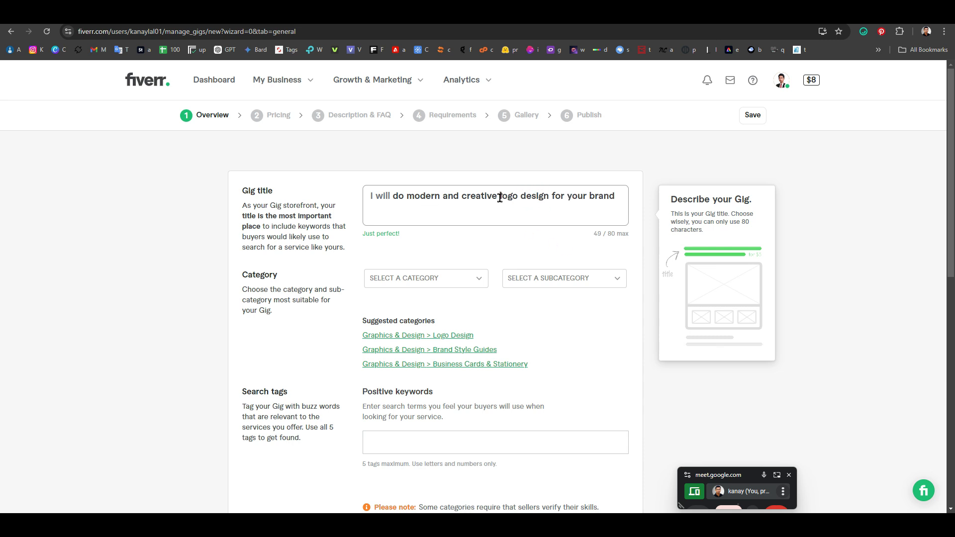
click(617, 196)
mouse_move(628, 279)
text(professionally)
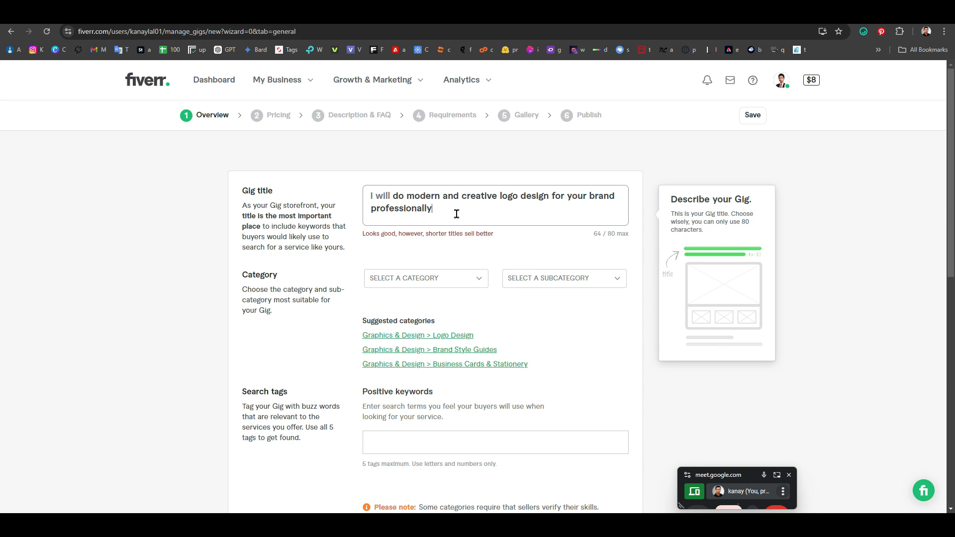
drag(451, 213, 368, 212)
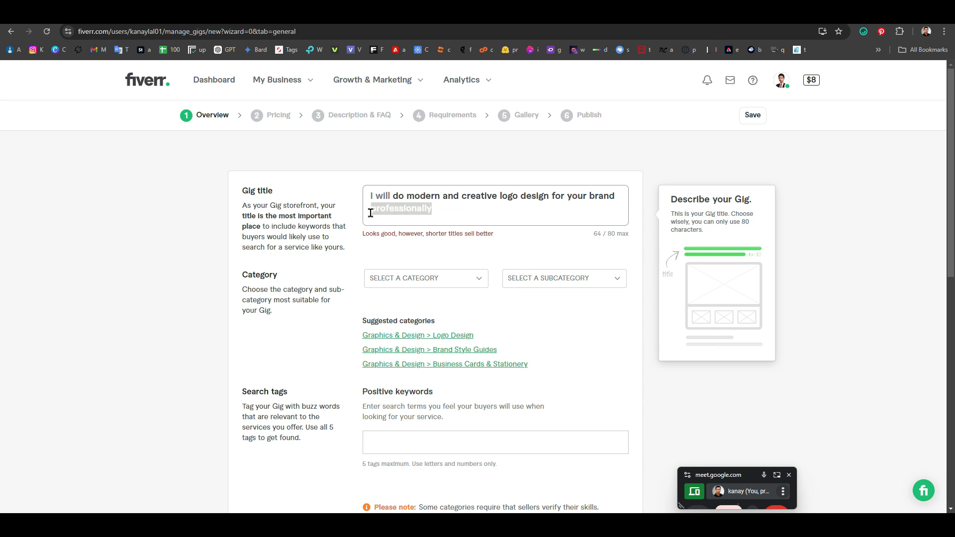
key(BackSpace)
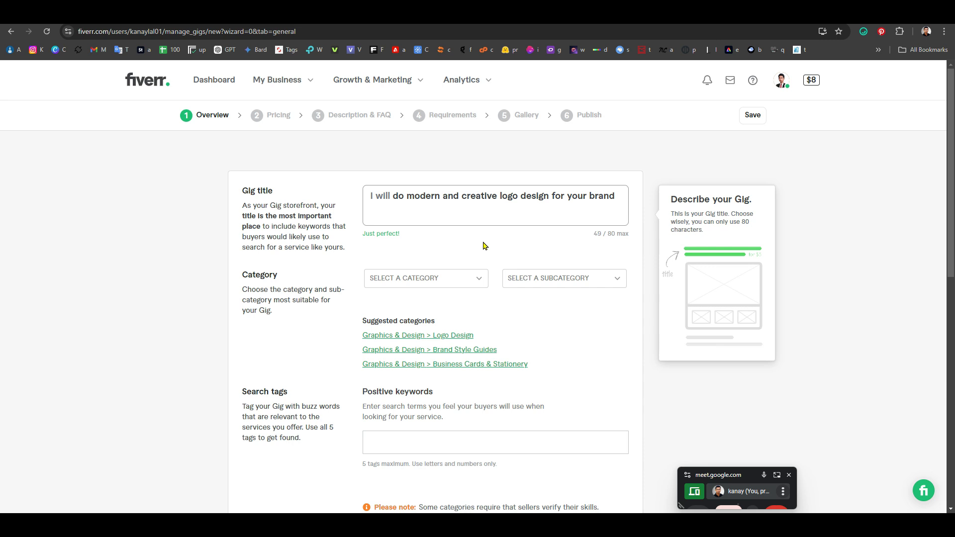
click(864, 259)
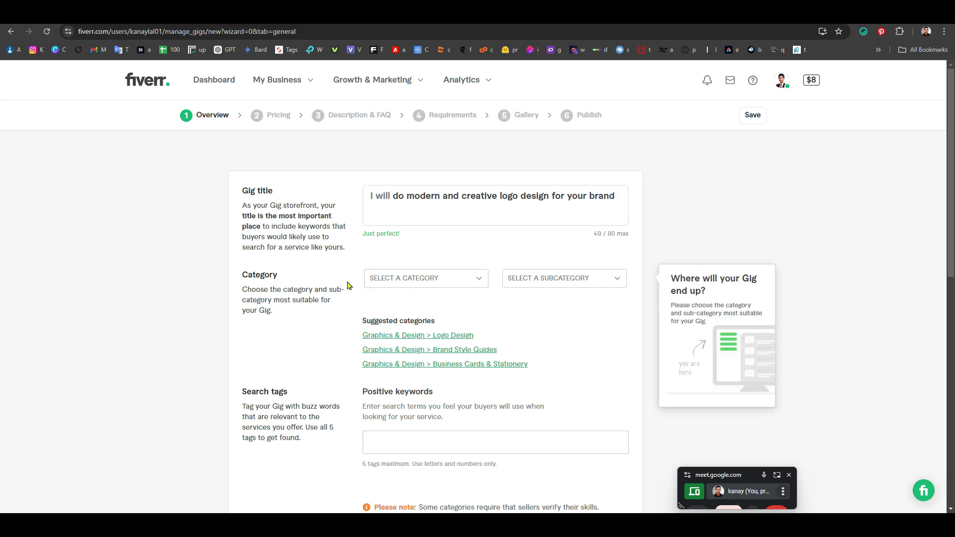
Step: Set the gig's category to Graphics & Design with the Logo Design subcategory, using the suggested categories
click(447, 280)
click(567, 282)
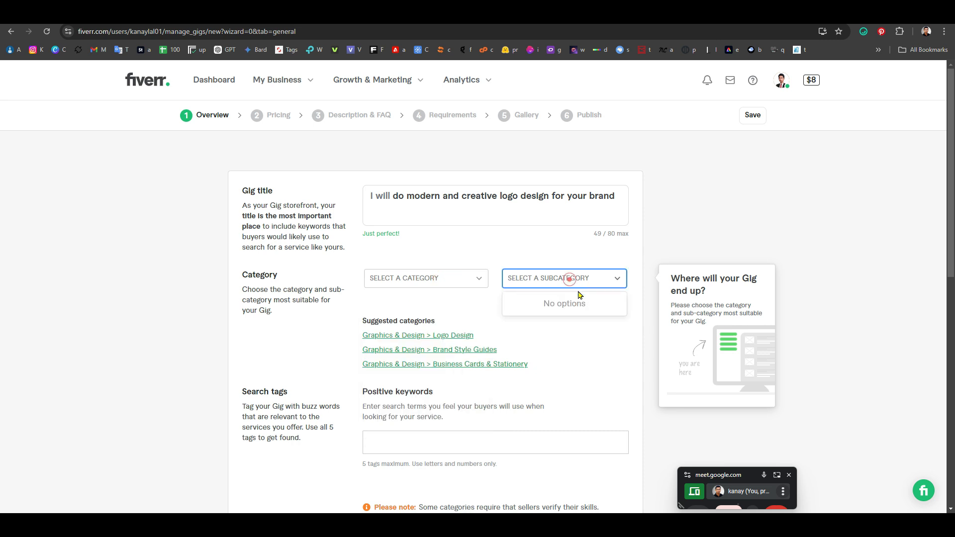
click(593, 368)
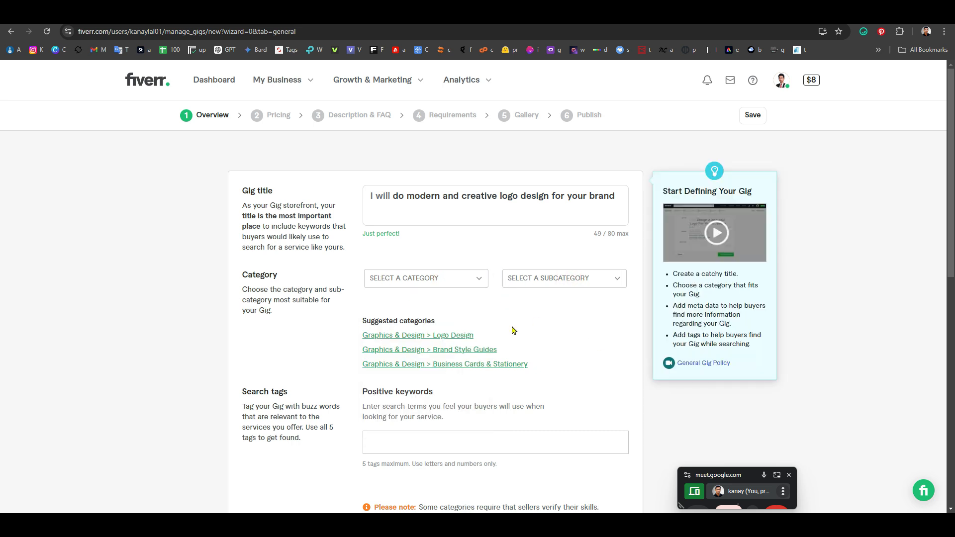
scroll(515, 318, down, 1)
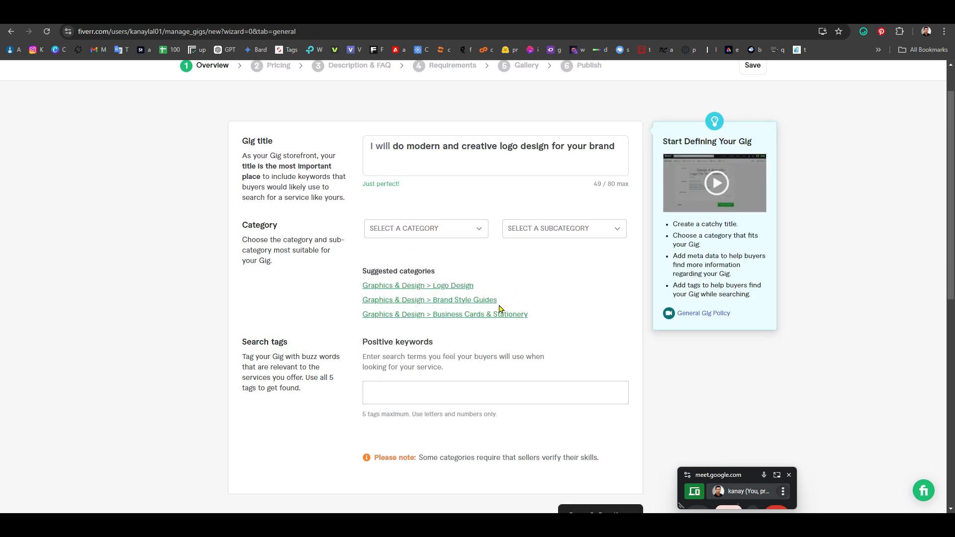
click(458, 288)
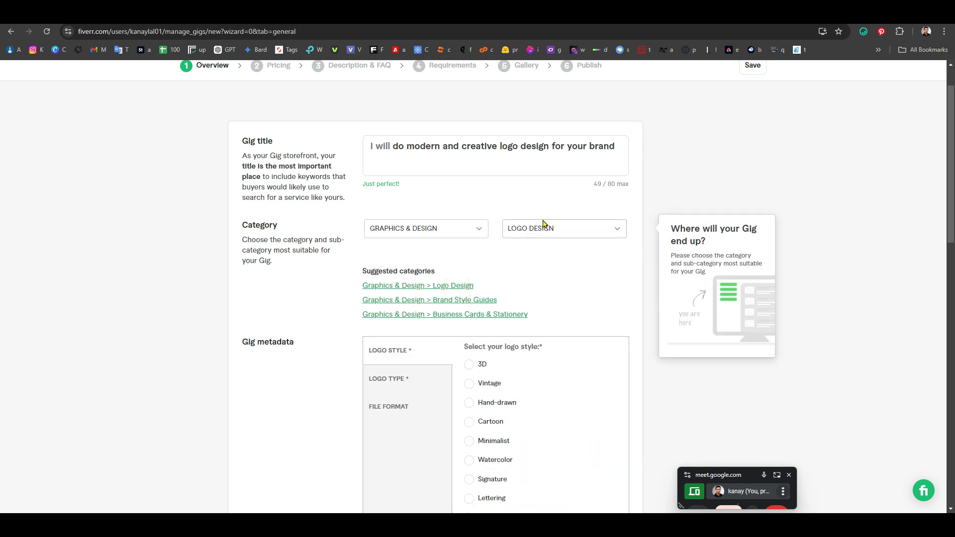
Step: Set the logo style in the gig metadata to Modern
scroll(552, 244, down, 2)
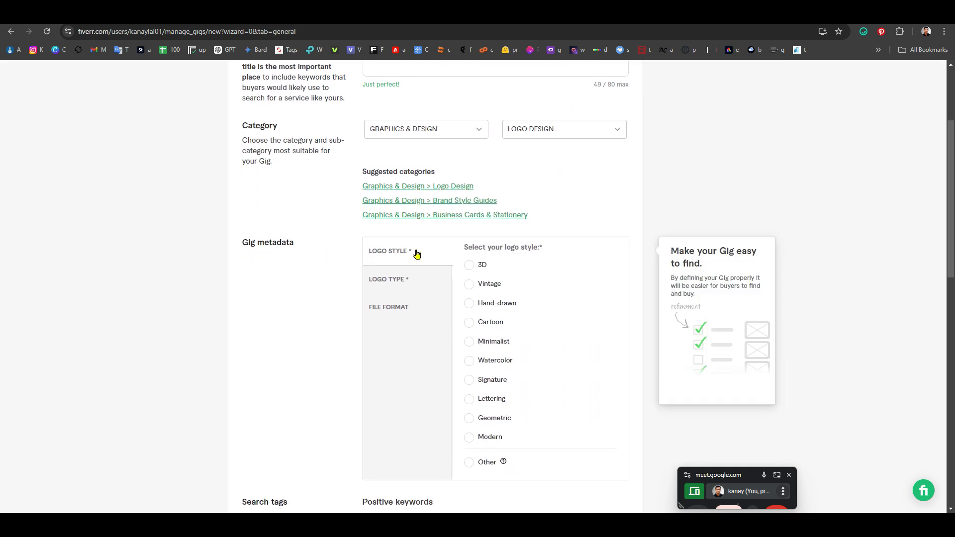
scroll(467, 349, down, 1)
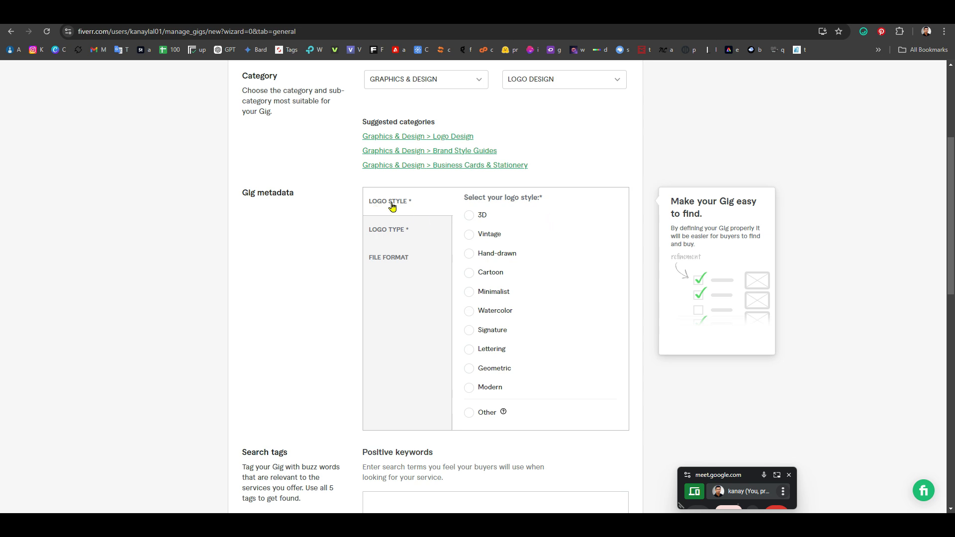
click(470, 215)
click(469, 234)
click(469, 255)
click(469, 388)
Step: Choose Mascot as the only logo type in the gig metadata
click(397, 232)
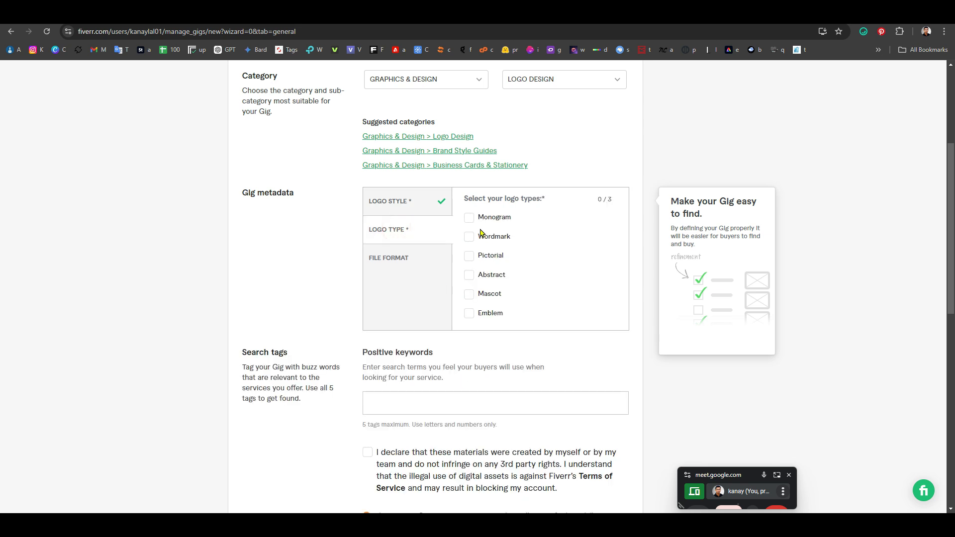
click(470, 314)
click(469, 294)
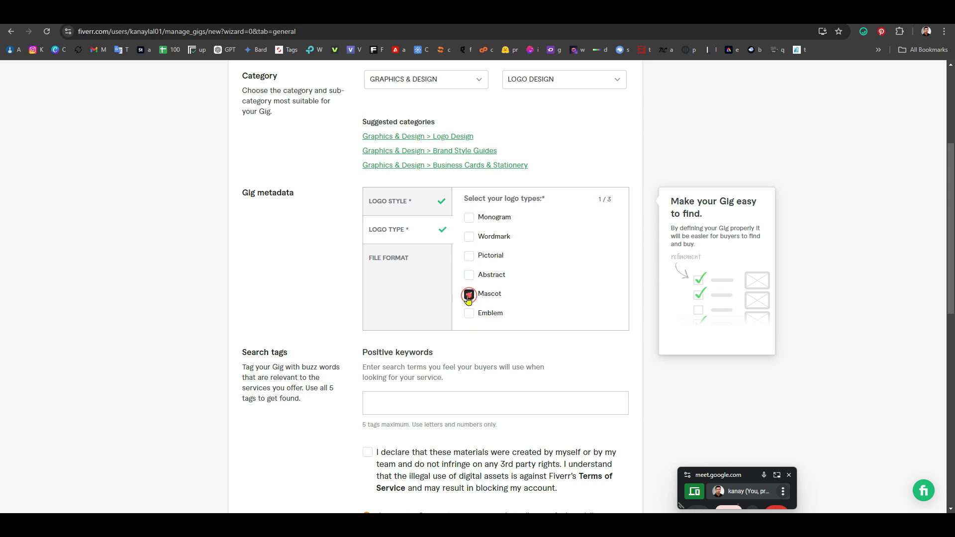
Step: Select AI, JPG, PDF, PNG, PSD, EPS and SVG as the provided file formats in the gig metadata
click(390, 260)
click(469, 225)
click(470, 245)
click(470, 263)
click(469, 282)
click(469, 302)
click(469, 321)
click(469, 360)
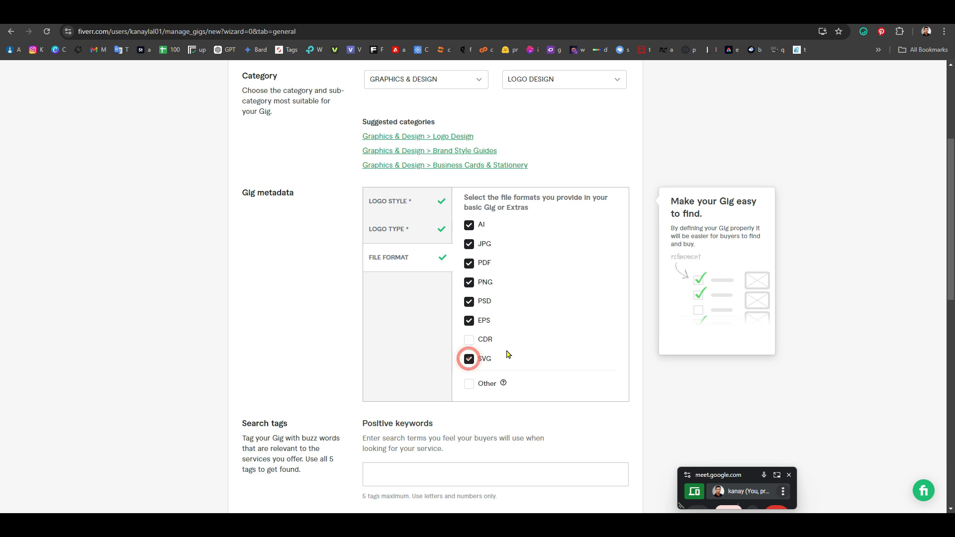
Step: Insert the word "mascot" before "logo design" in the gig title, correcting its spelling
scroll(550, 259, down, 1)
scroll(551, 280, down, 2)
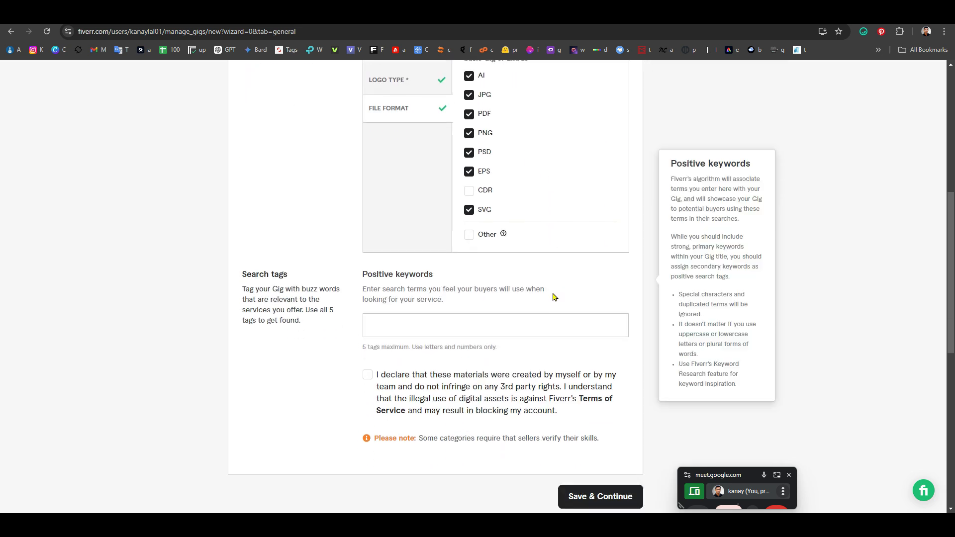
click(437, 320)
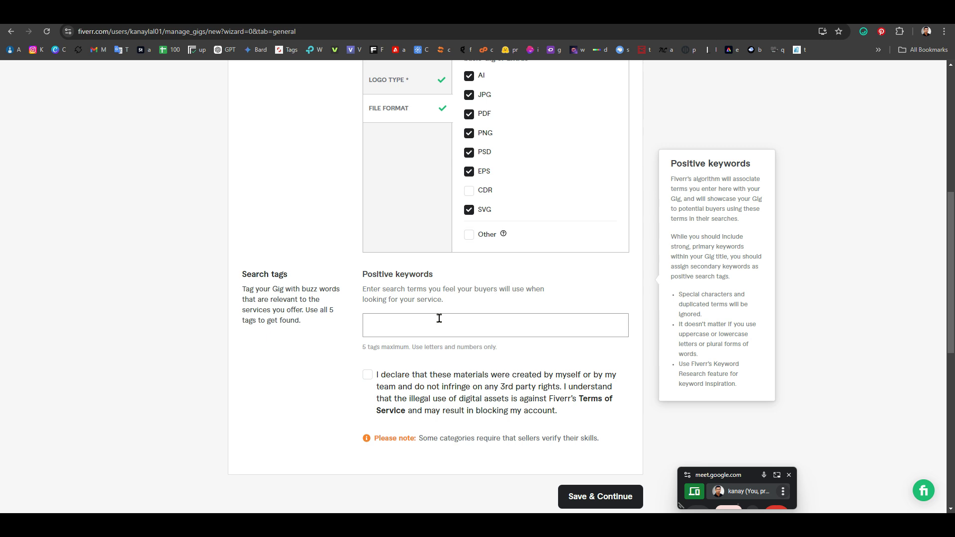
scroll(446, 279, up, 8)
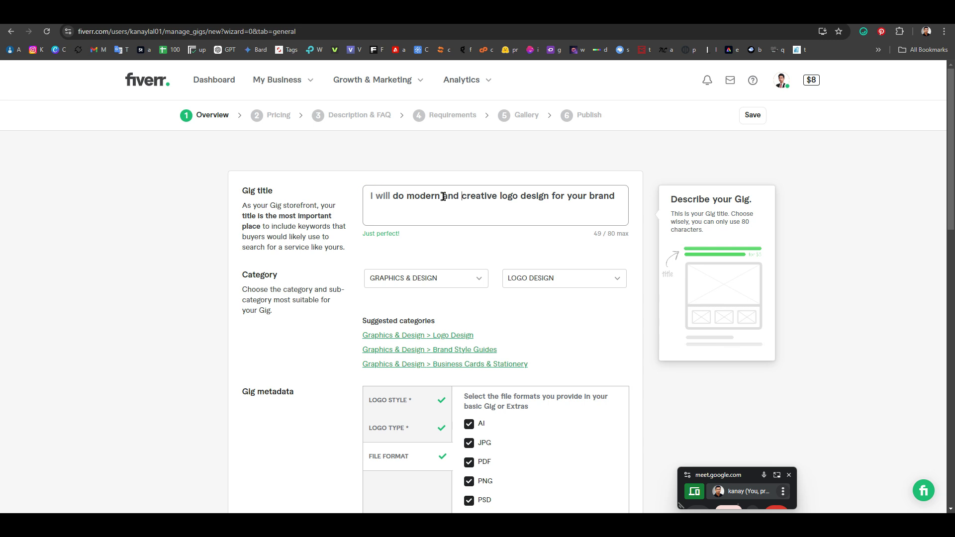
click(500, 194)
text(msdco)
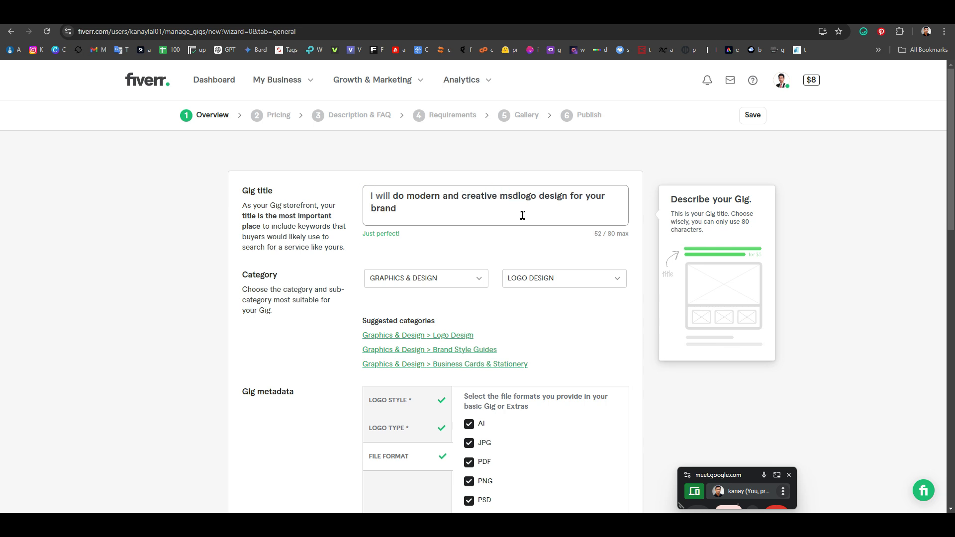
text(t)
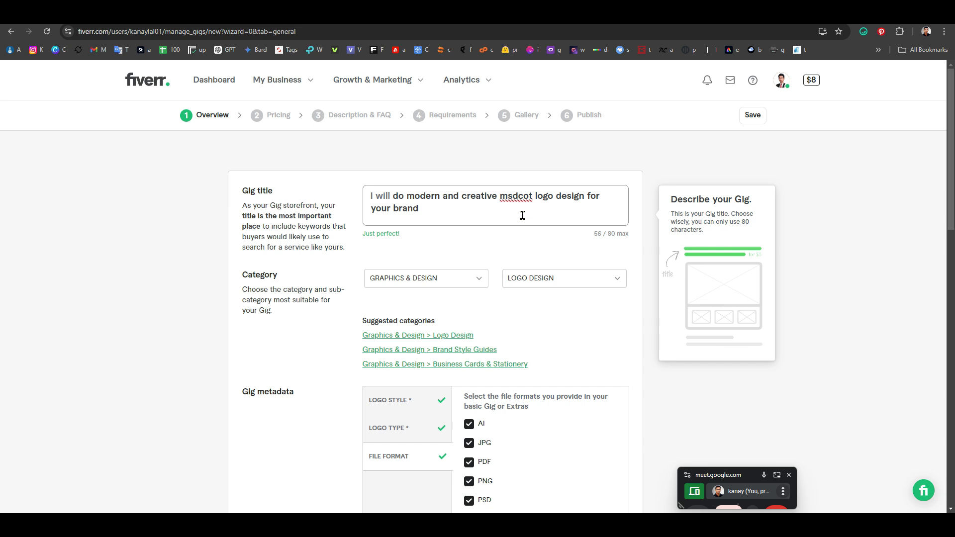
double_click(524, 204)
right_click(524, 204)
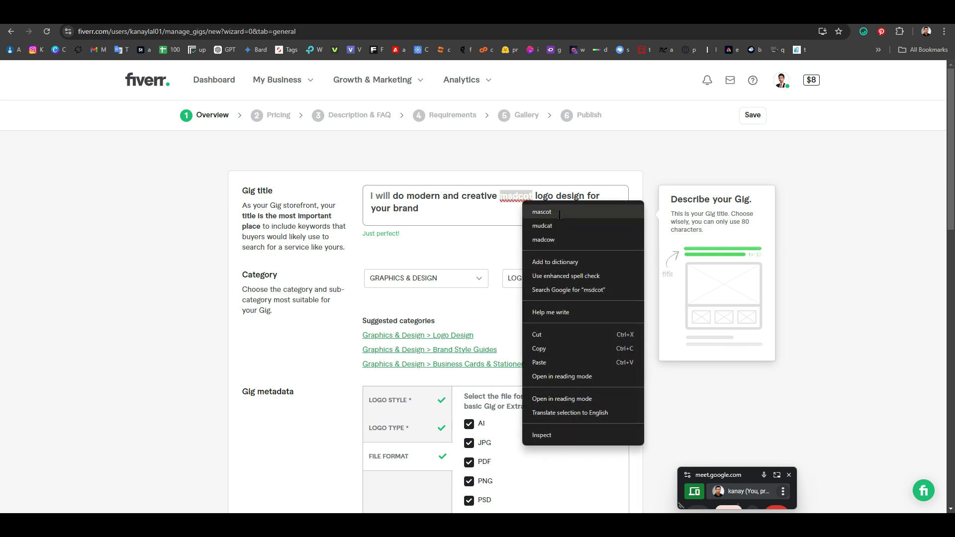
click(557, 212)
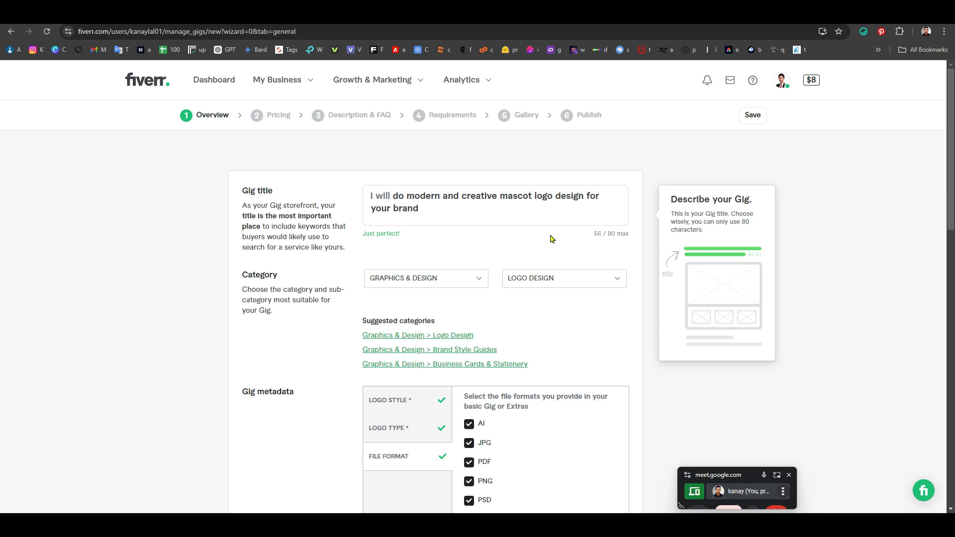
click(437, 208)
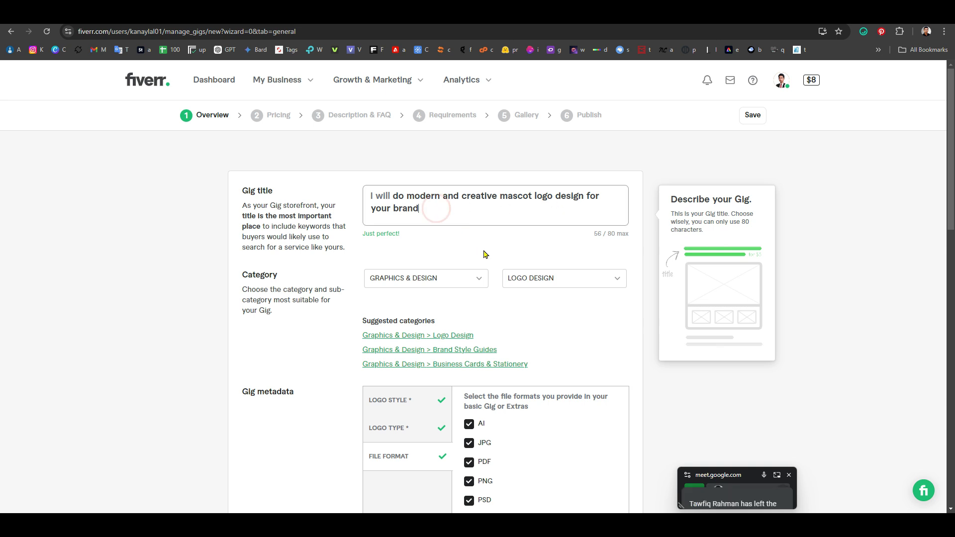
Step: Add "3d logo" and "company logo" to the gig's positive keywords from the suggestions
scroll(482, 253, down, 6)
scroll(418, 328, down, 1)
click(418, 321)
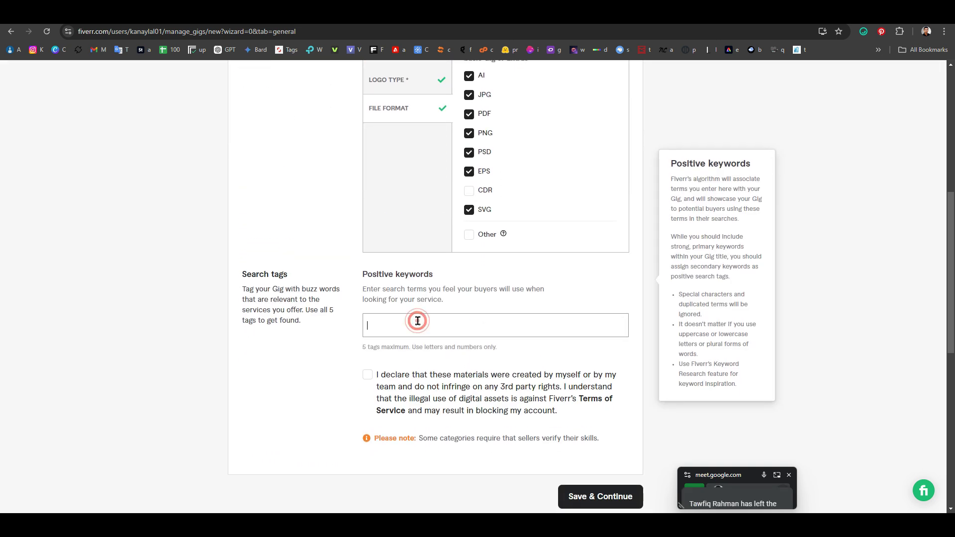
text(logo)
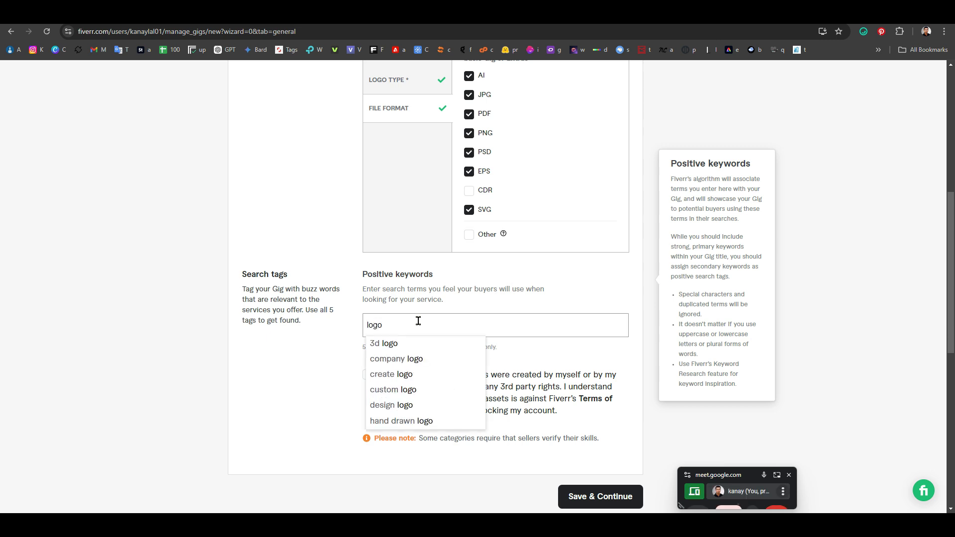
click(383, 343)
click(455, 326)
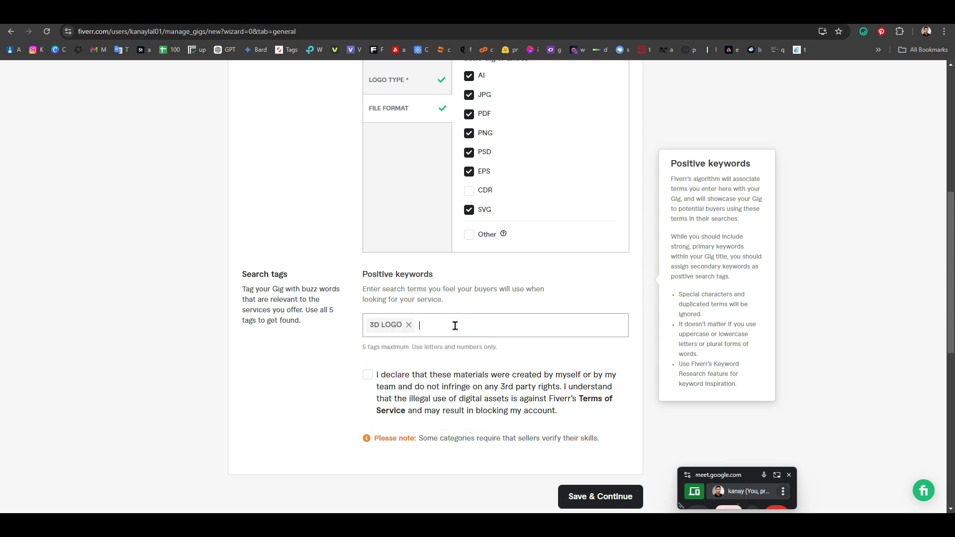
text(logo)
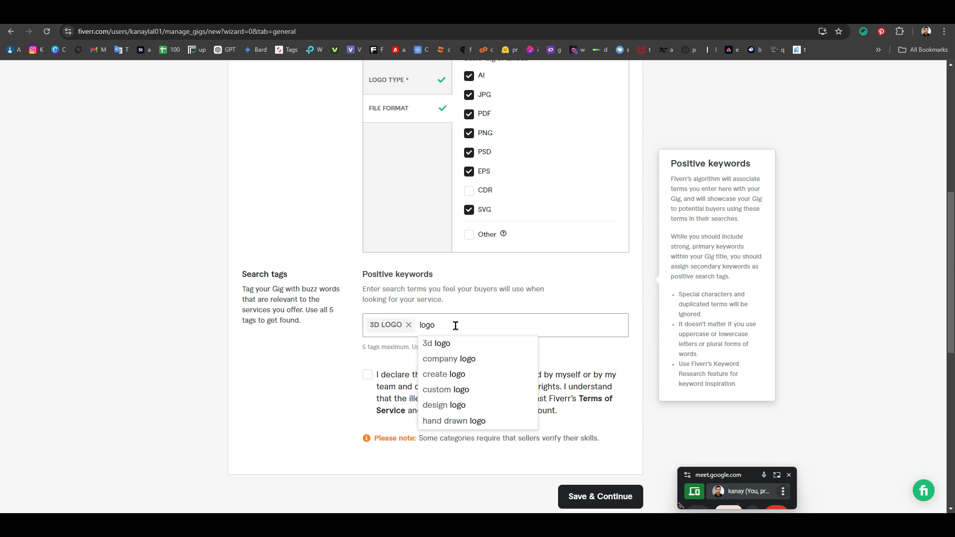
click(448, 359)
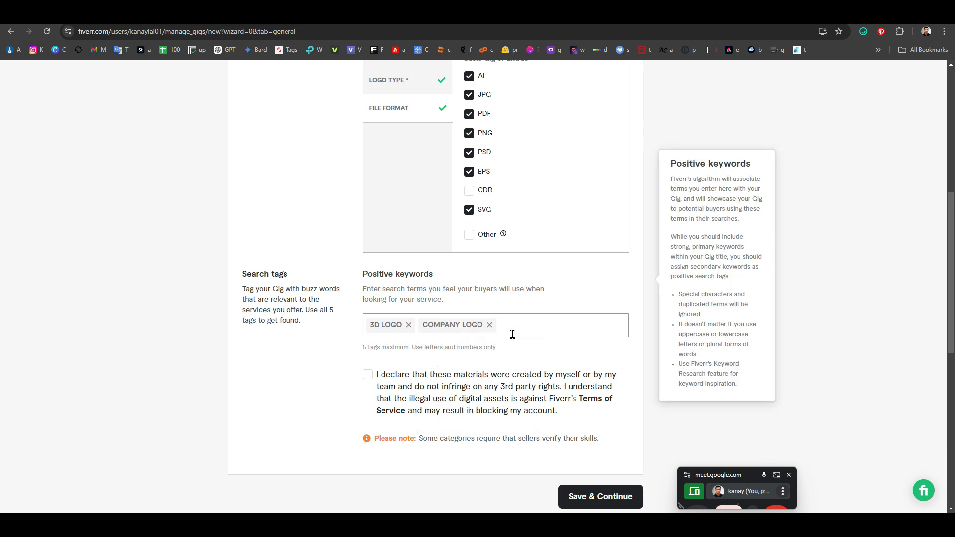
Step: Add the positive keywords "custom logo", "create logo" and "mascot", and accept the declaration that the materials are self-created
text(logo)
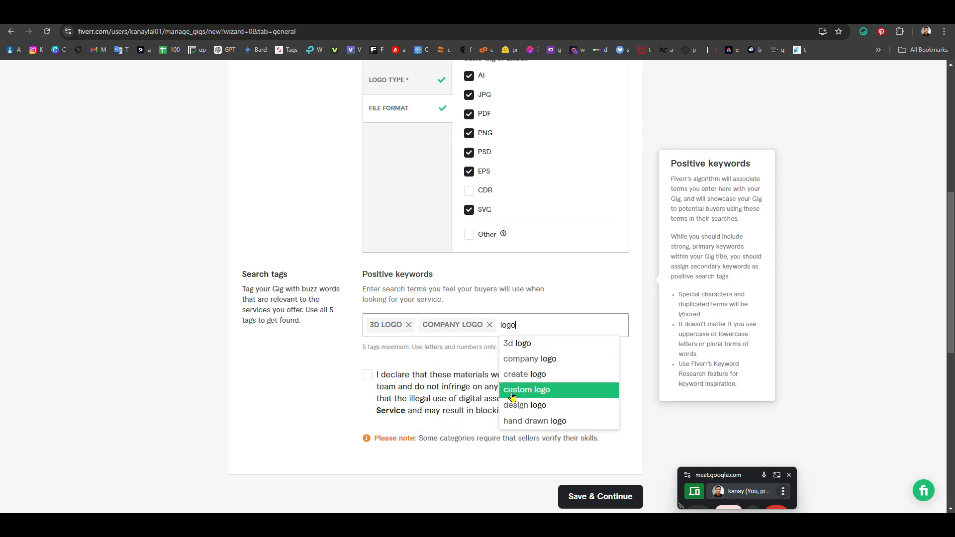
click(551, 393)
text(logo)
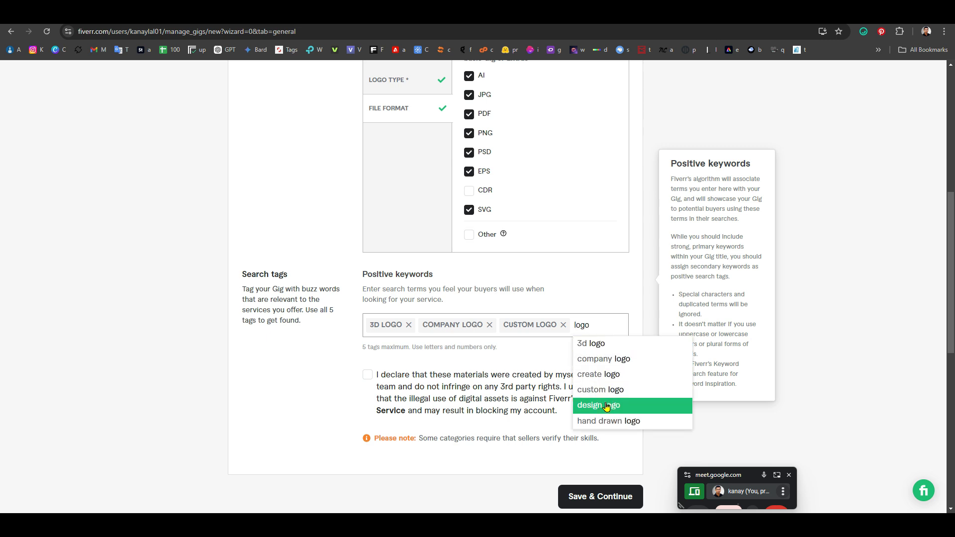
click(602, 379)
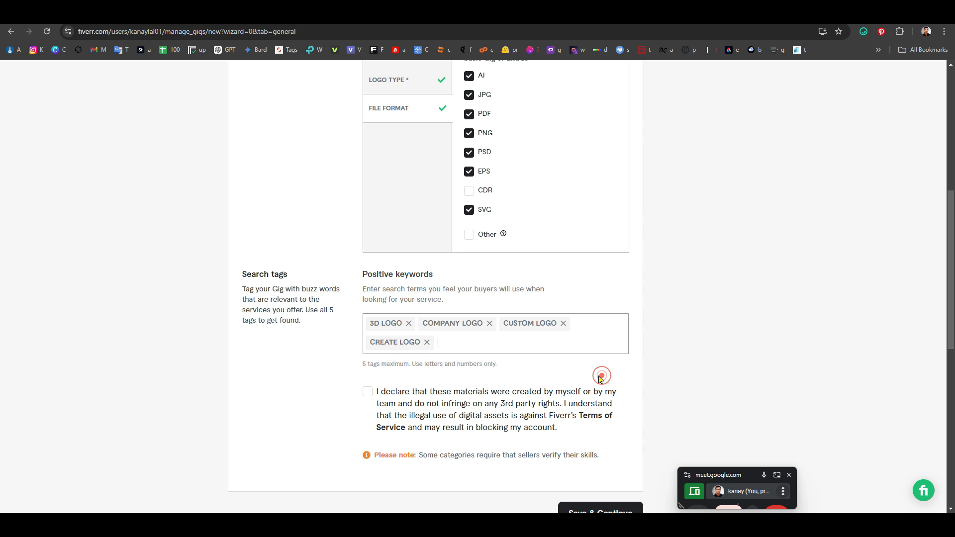
click(476, 347)
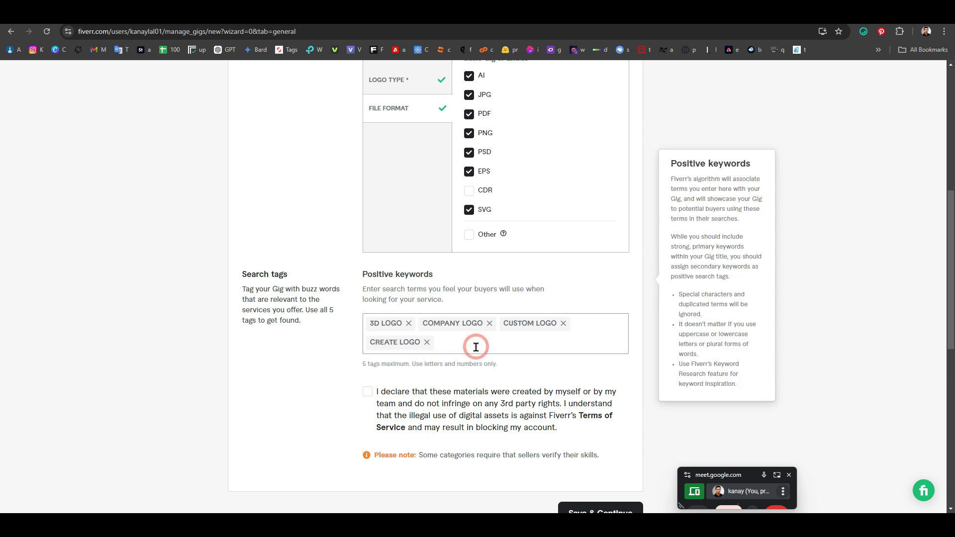
text(mas)
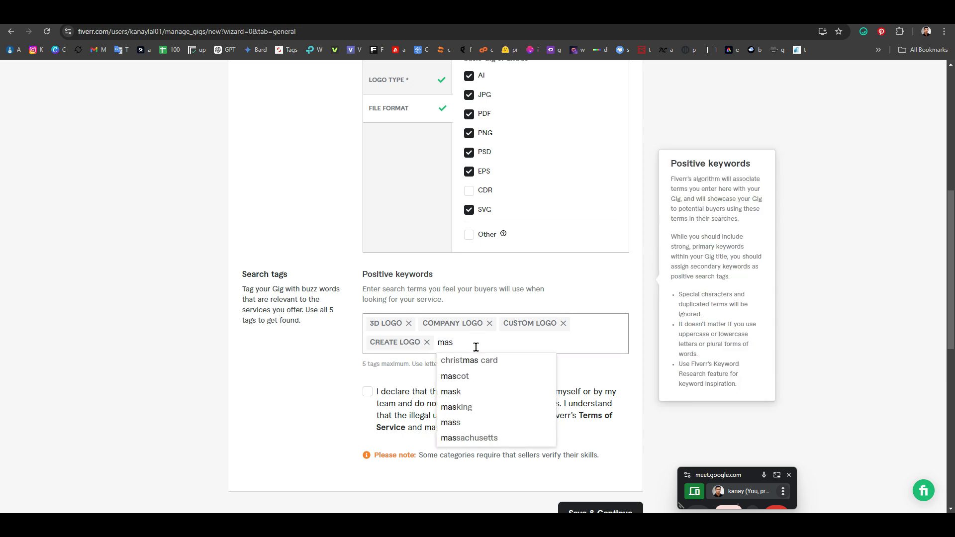
click(460, 380)
click(517, 342)
click(368, 392)
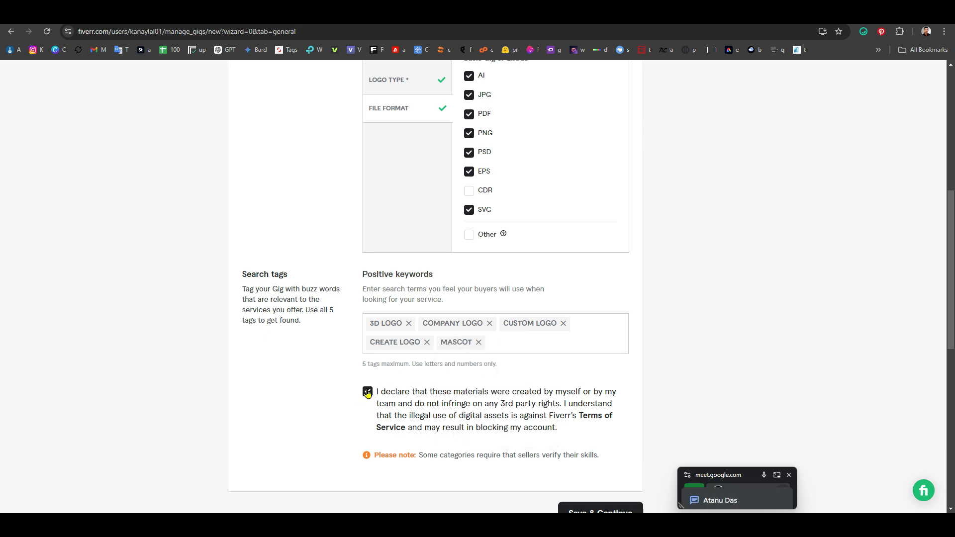
Step: Save the completed gig overview and continue to the pricing stage
scroll(533, 366, down, 2)
scroll(533, 365, down, 1)
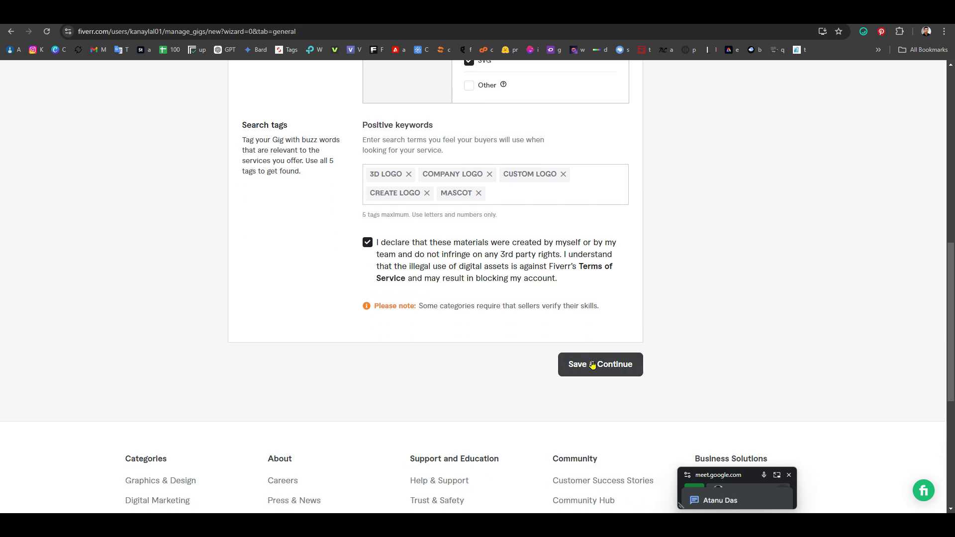
click(592, 365)
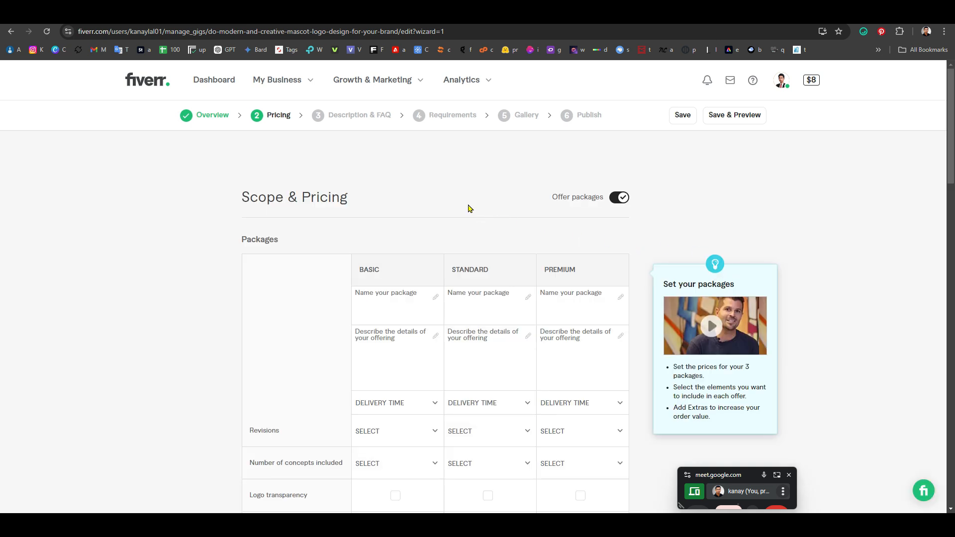
Step: Toggle the package offering off and back on to compare the single-package and three-package layouts
scroll(465, 208, down, 2)
scroll(528, 182, up, 2)
click(622, 199)
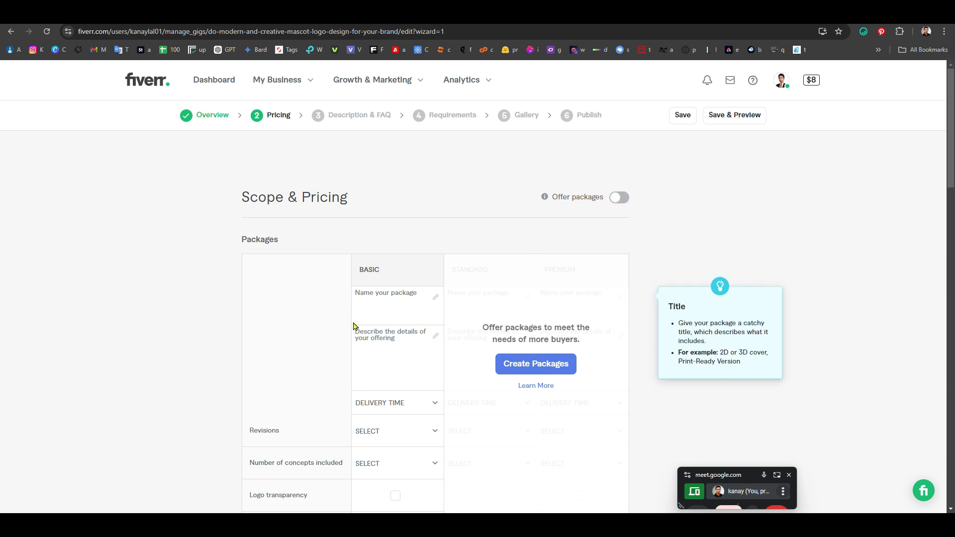
scroll(361, 249, down, 3)
scroll(412, 350, up, 3)
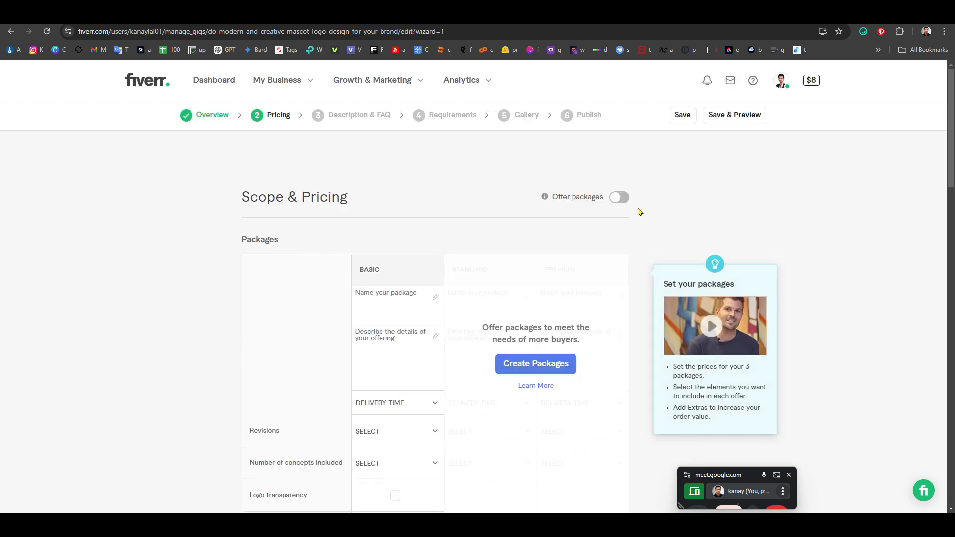
click(617, 198)
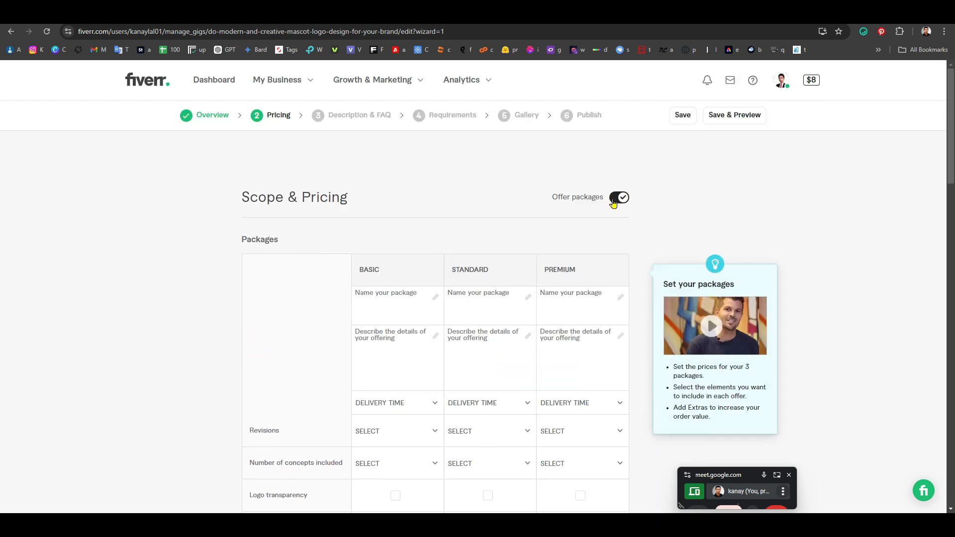
click(616, 198)
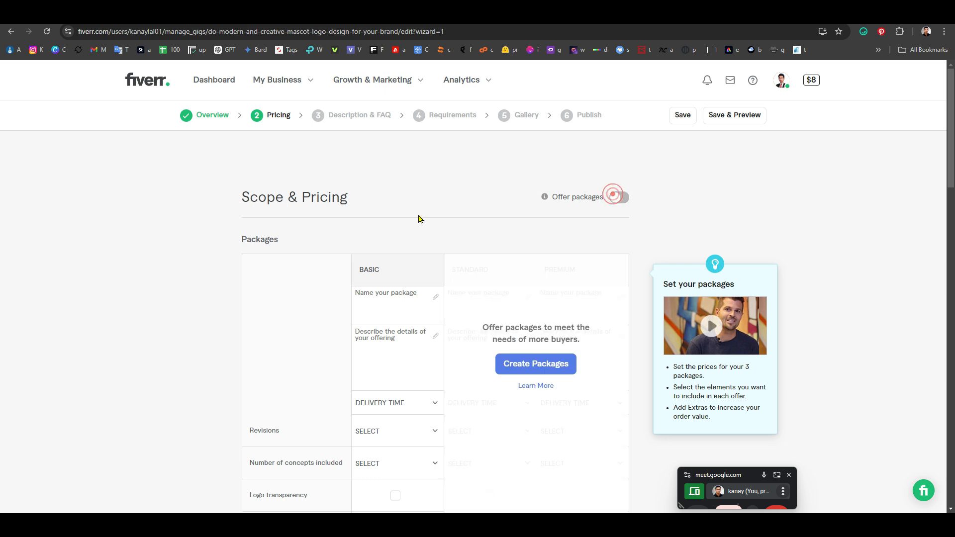
scroll(380, 309, down, 4)
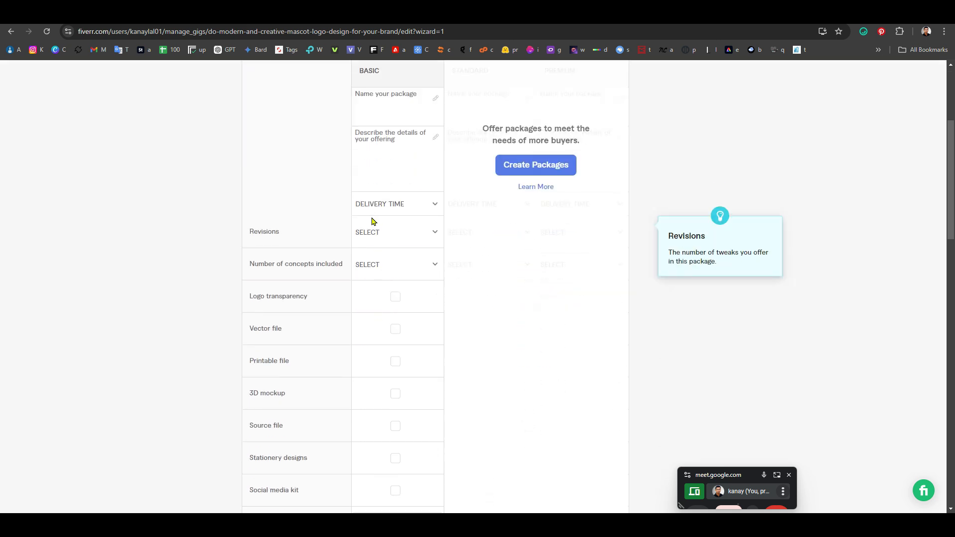
mouse_move(381, 218)
scroll(386, 218, up, 4)
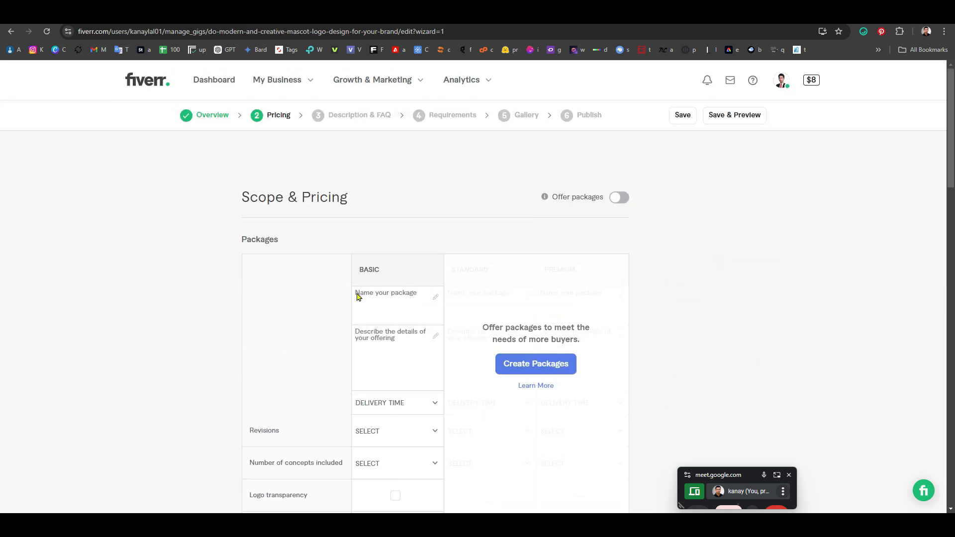
mouse_move(398, 443)
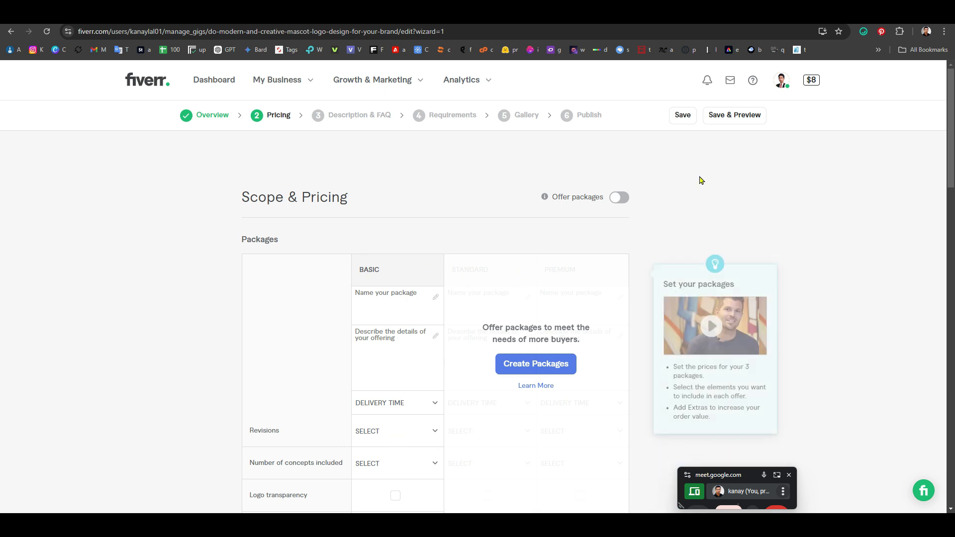
click(620, 203)
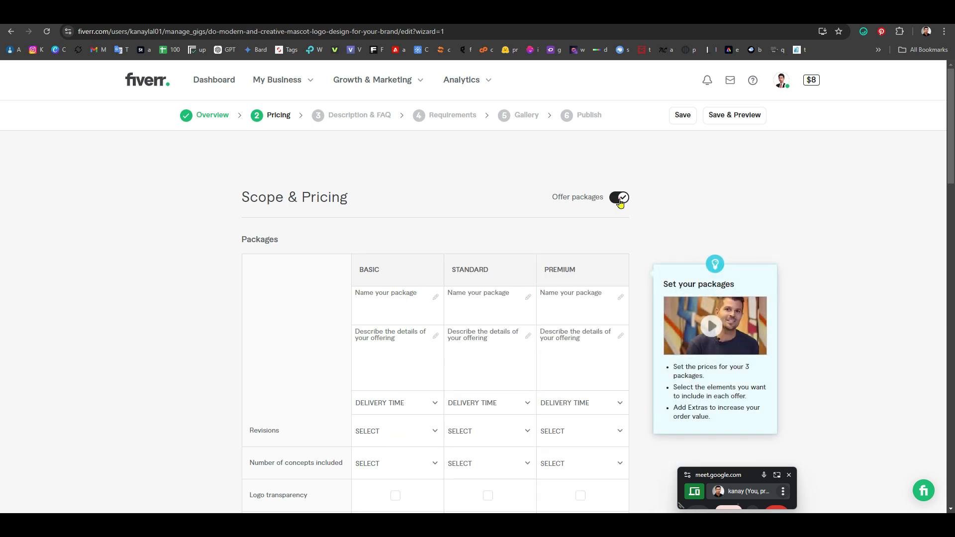
Step: Switch to the reference gig for modern minimal logo design and review its Basic, Standard and Premium packages
scroll(361, 190, down, 2)
click(360, 190)
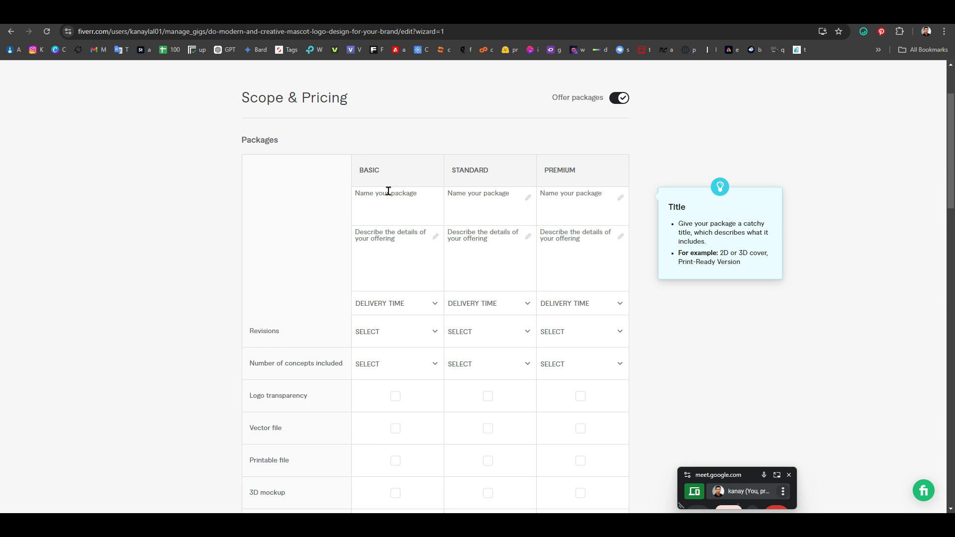
mouse_move(455, 525)
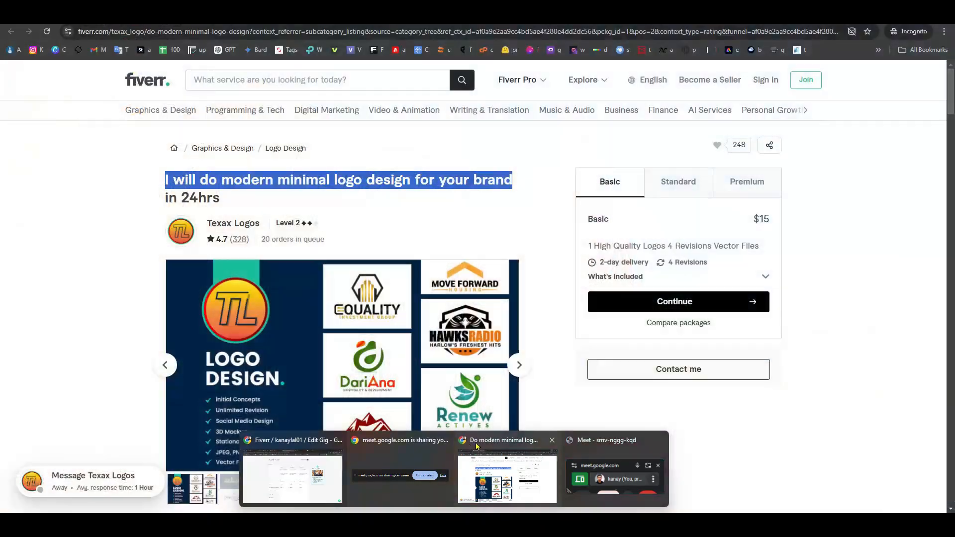
click(489, 447)
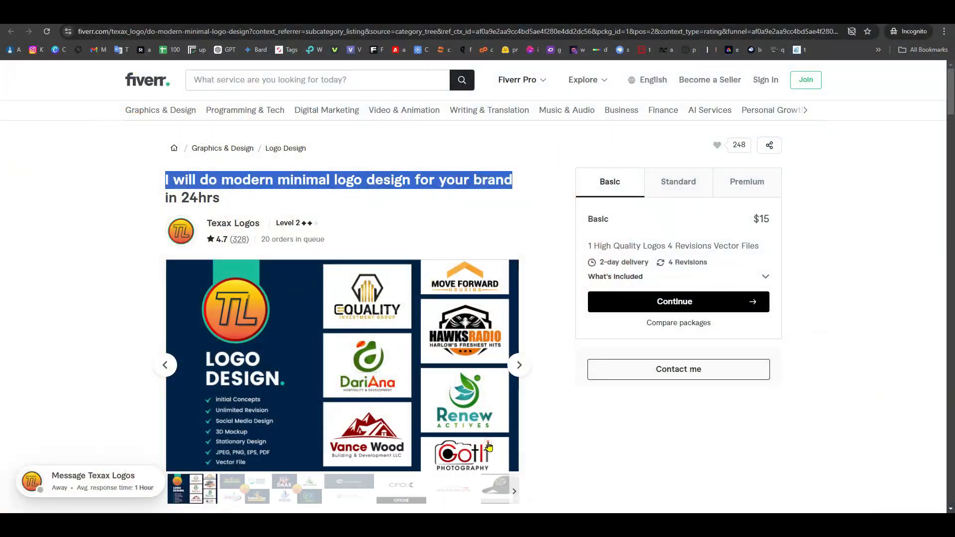
click(678, 184)
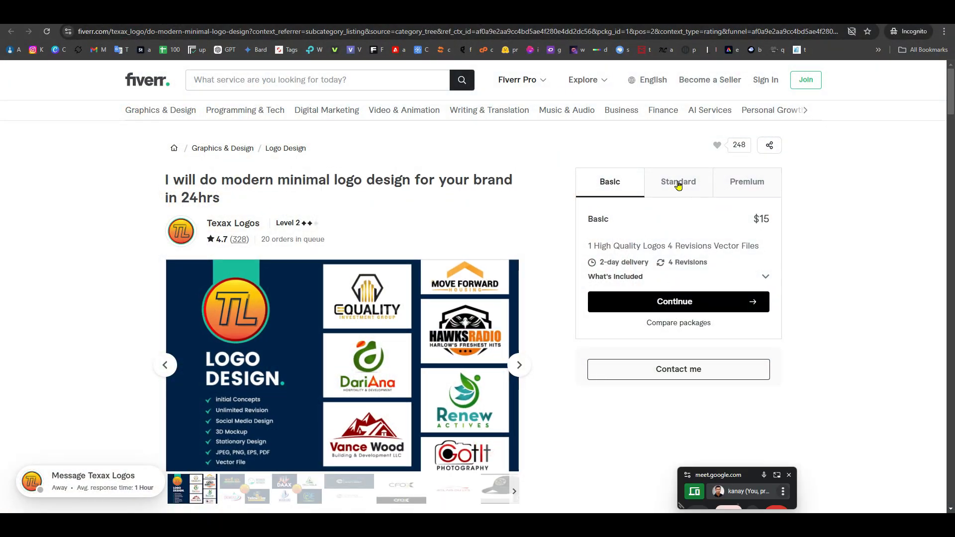
click(608, 189)
click(678, 181)
click(750, 188)
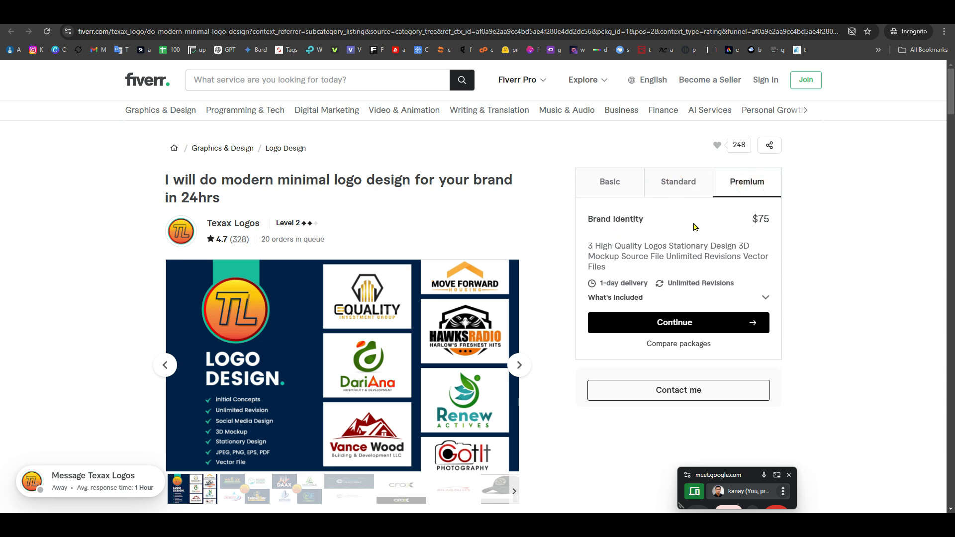
click(692, 191)
click(603, 179)
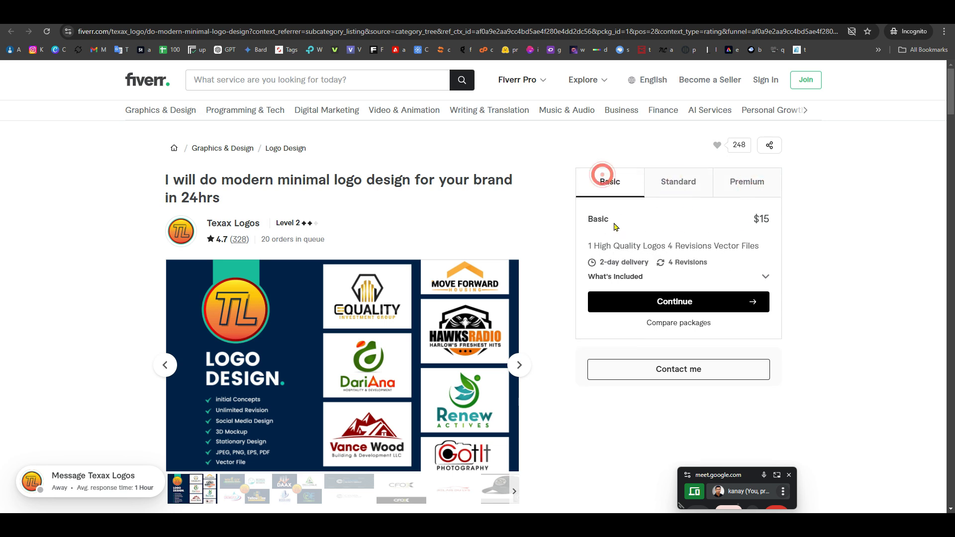
scroll(718, 360, down, 5)
scroll(718, 360, down, 10)
scroll(538, 356, up, 6)
scroll(641, 325, up, 6)
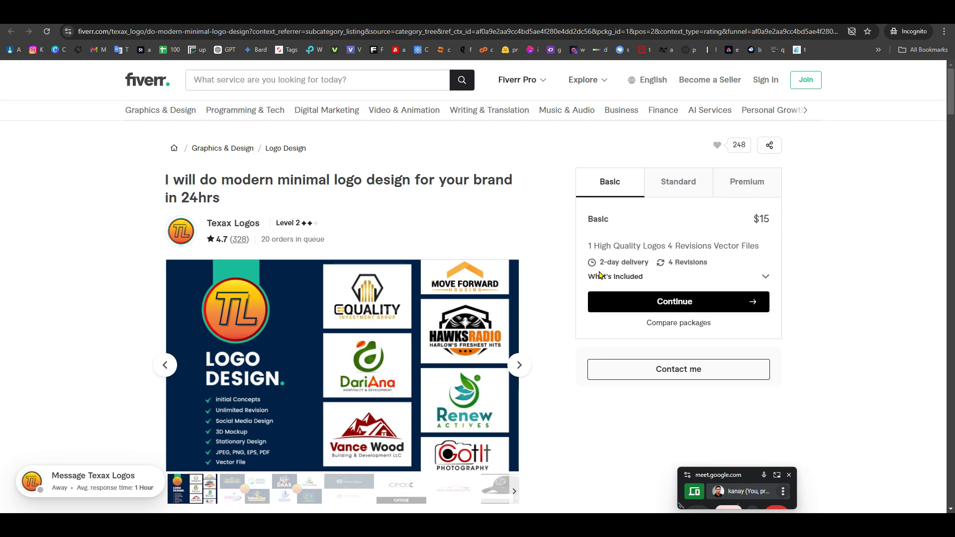
Step: Return to the gig being created and name the Basic package "Best Choice"
mouse_move(452, 525)
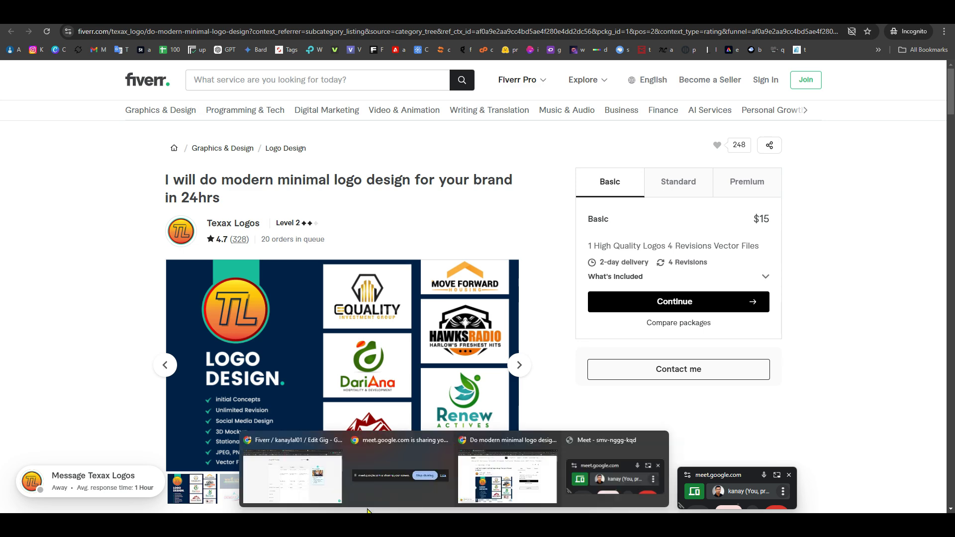
click(330, 482)
click(393, 199)
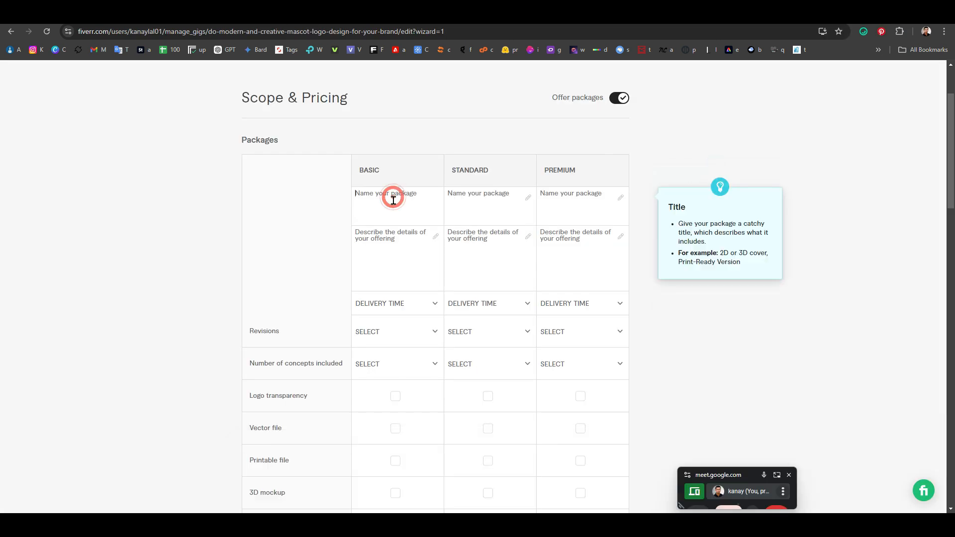
text(Best Choice)
Step: Try "Recomanded" as the name of the Standard package and check its spelling
click(485, 201)
text(Recom)
key(BackSpace)
text(manded)
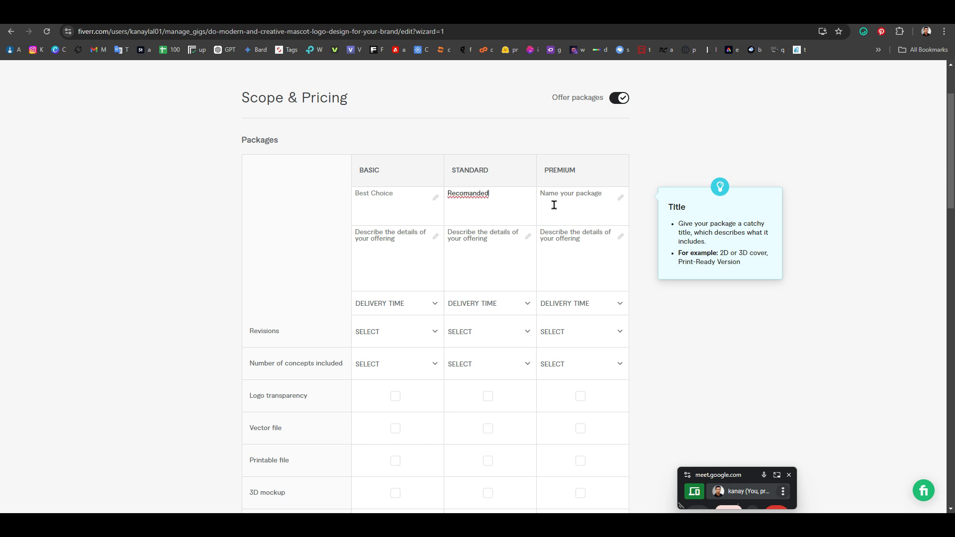
right_click(483, 195)
click(456, 196)
click(494, 194)
drag(496, 195, 441, 193)
Step: Replace "Choice" with "Logo" in the Basic package name
click(396, 192)
drag(395, 192, 371, 194)
click(421, 226)
text(Logo)
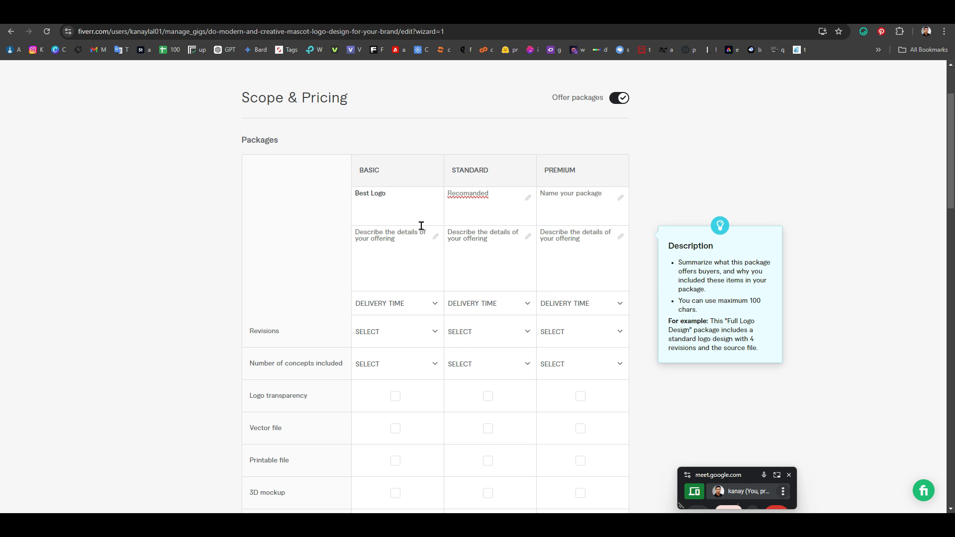
Step: Rename the Standard package "Brand Logo" and name the Premium package "Pro Logo Design"
click(499, 194)
drag(499, 194, 447, 195)
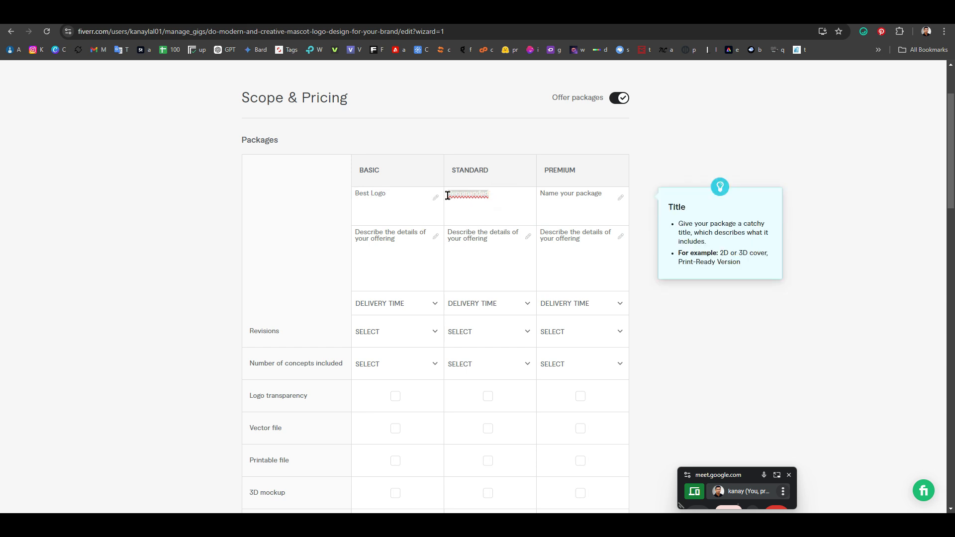
click(512, 247)
text(Brabo)
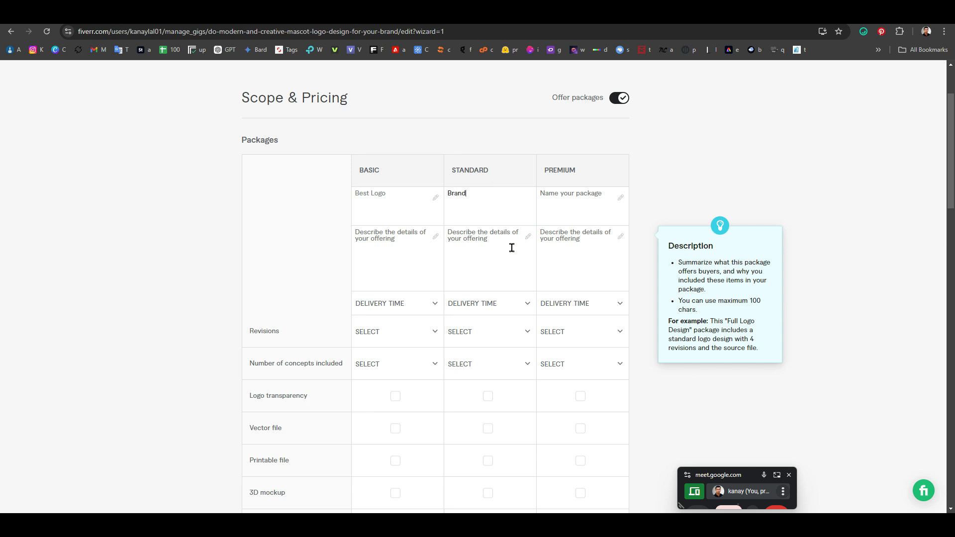
text( Logo)
click(563, 203)
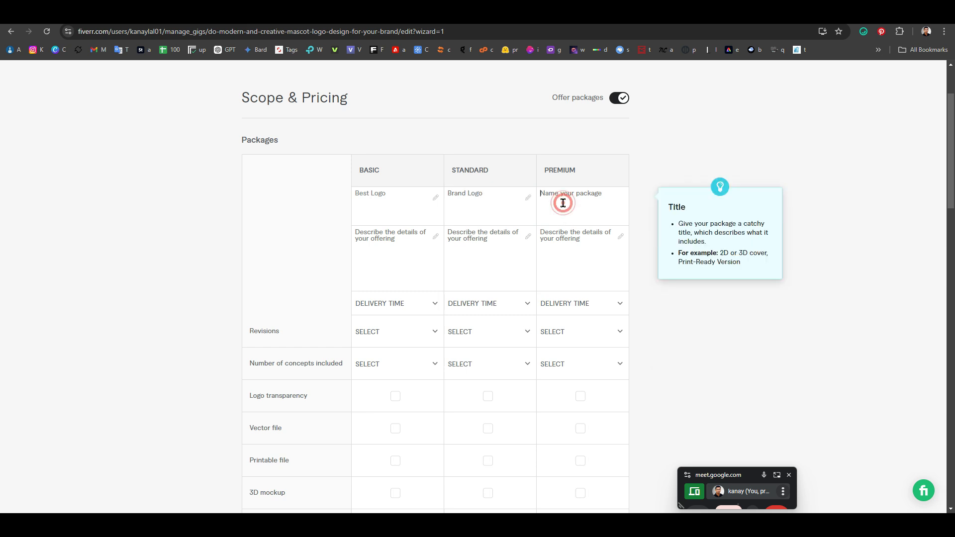
text(Pro Logo Design)
Step: Copy "Design" from the Premium package name and append it to the Standard and Basic package names
drag(592, 194, 569, 195)
key(ctrl+c)
click(503, 203)
key(ctrl+v)
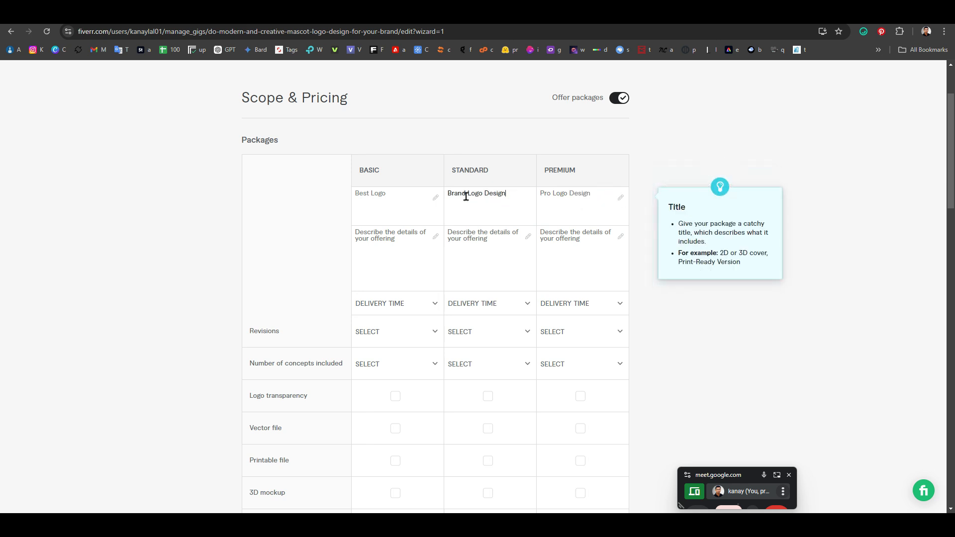
click(406, 198)
key(ctrl+v)
Step: Examine how the reference gig words its Basic, Standard and Premium package descriptions, and return to the gig's pricing form
click(388, 237)
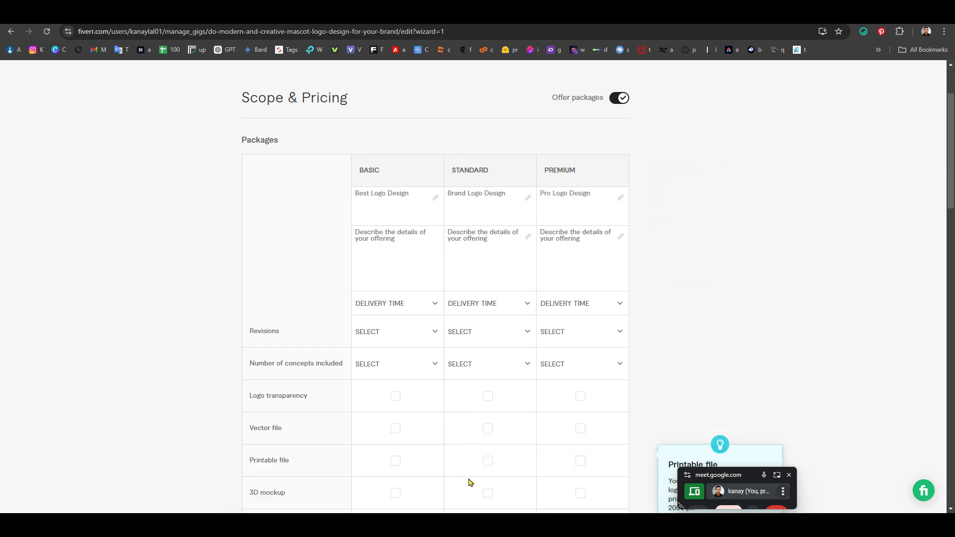
click(373, 242)
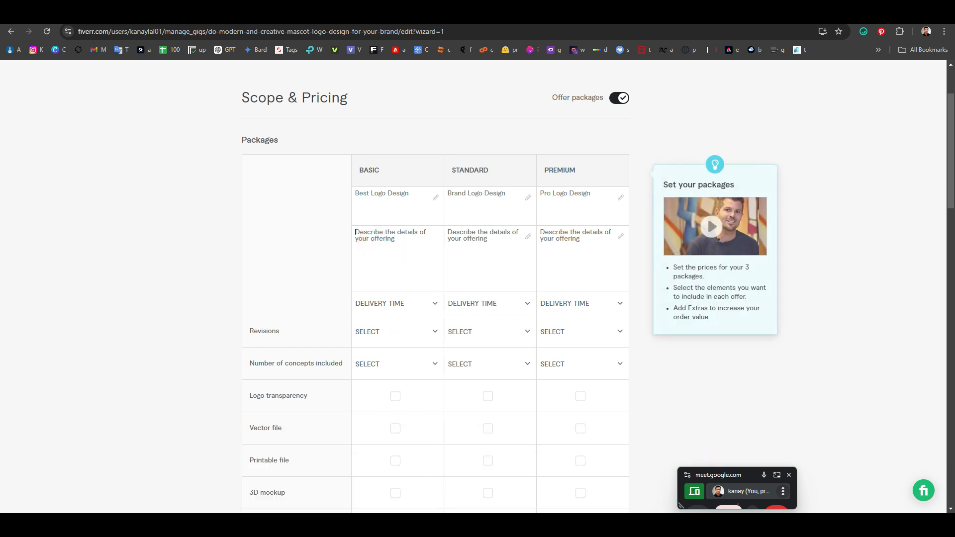
click(506, 473)
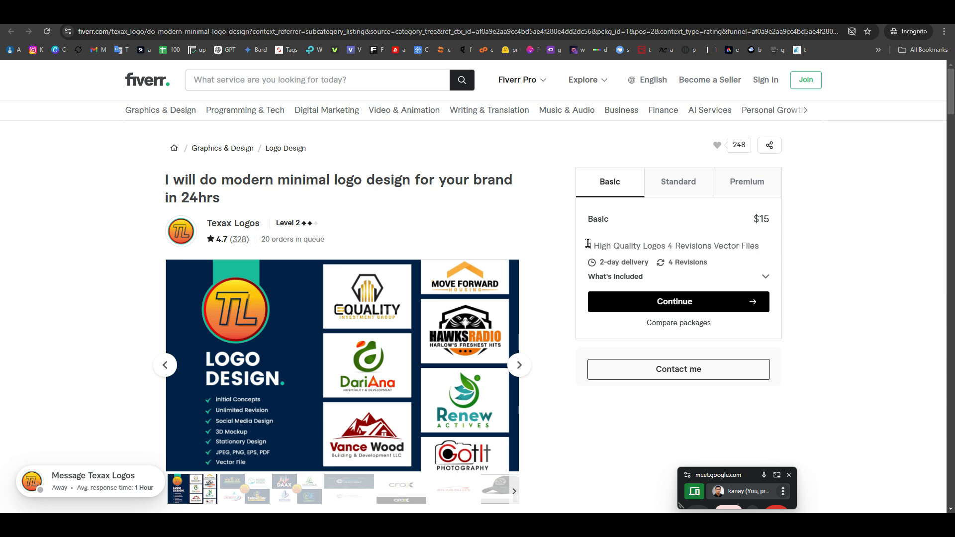
drag(588, 245, 638, 245)
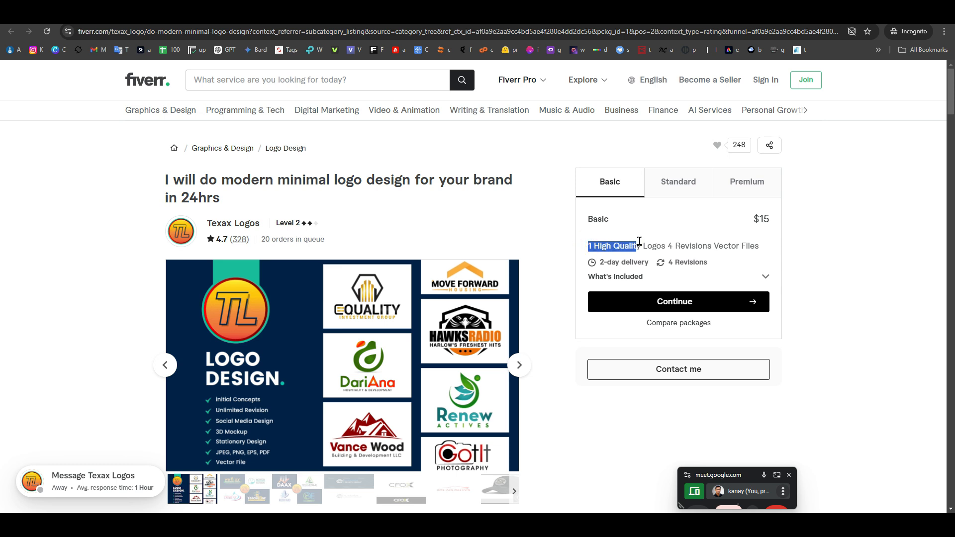
click(681, 193)
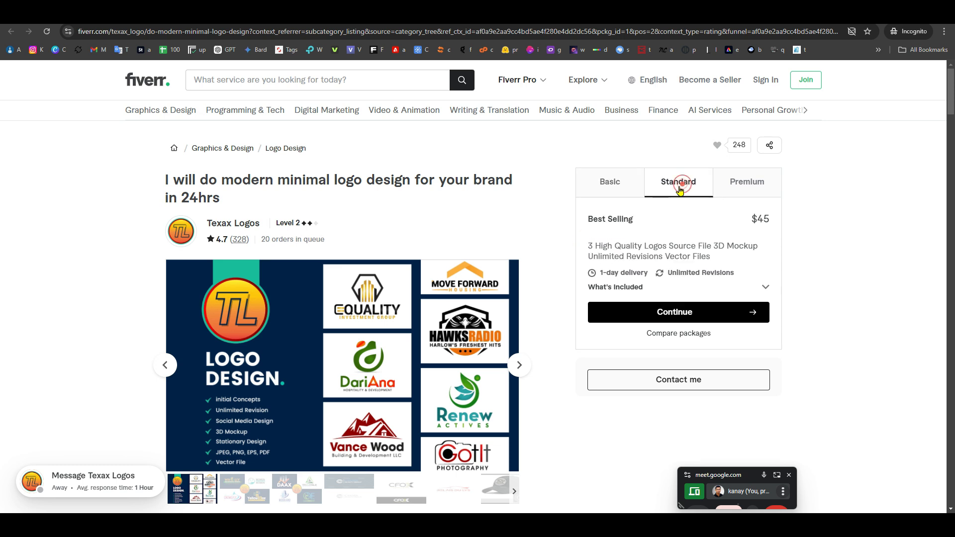
click(747, 175)
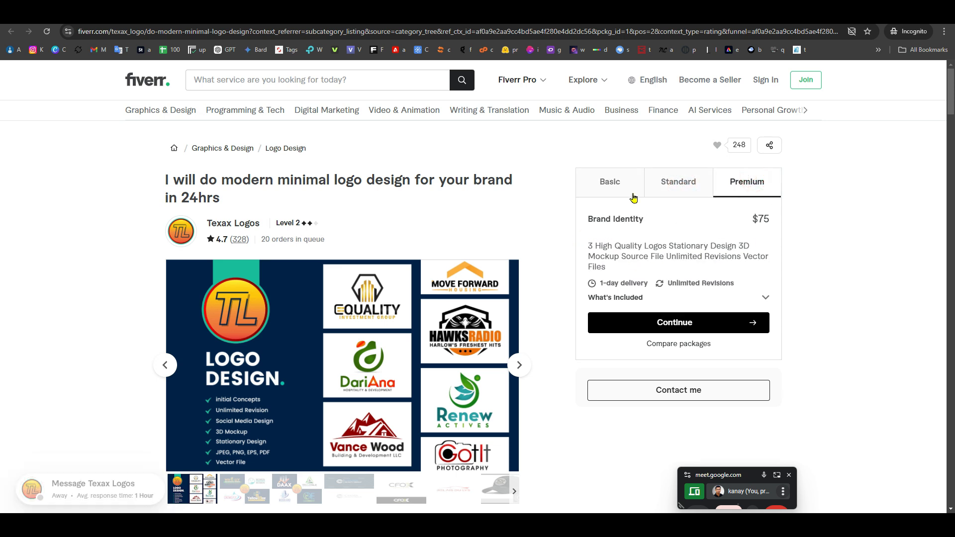
click(608, 175)
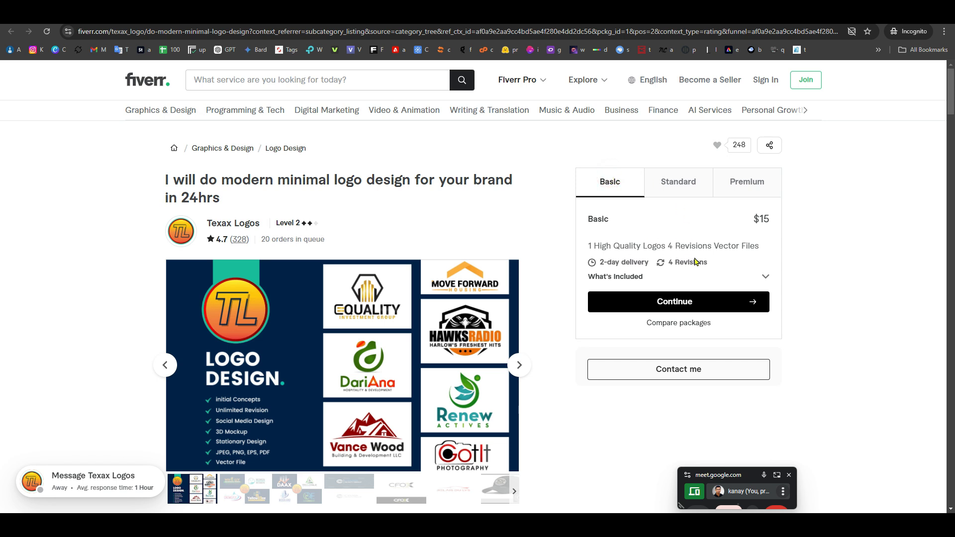
click(668, 192)
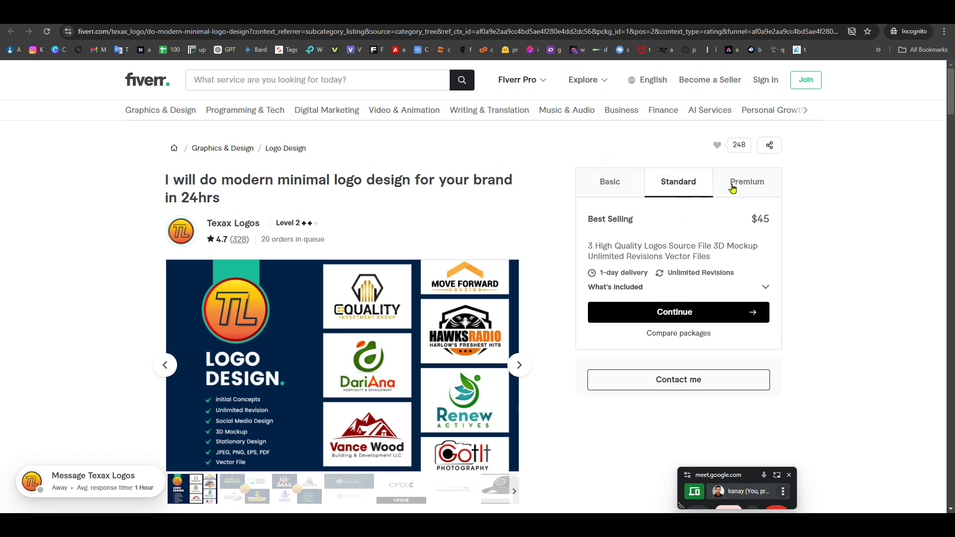
click(751, 183)
click(619, 185)
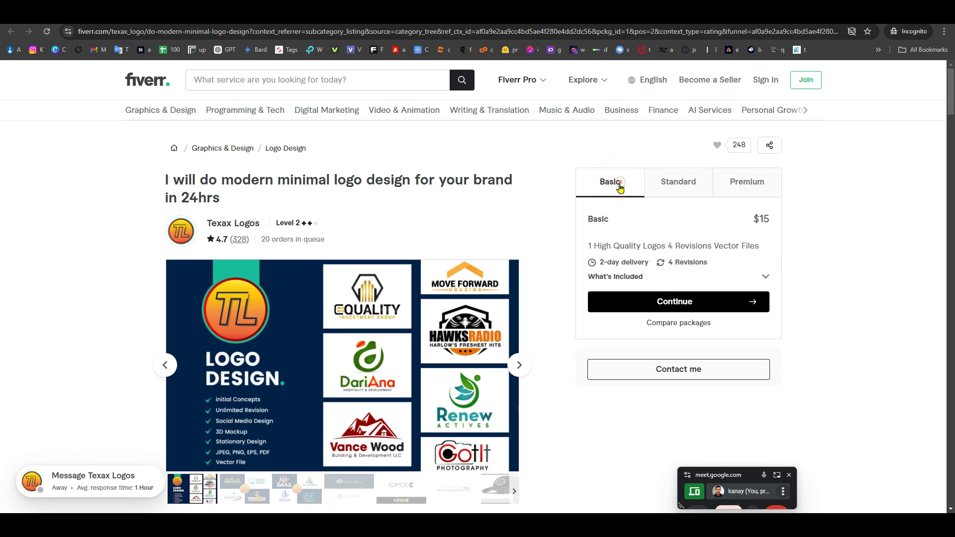
click(589, 246)
click(662, 245)
key(alt+Tab)
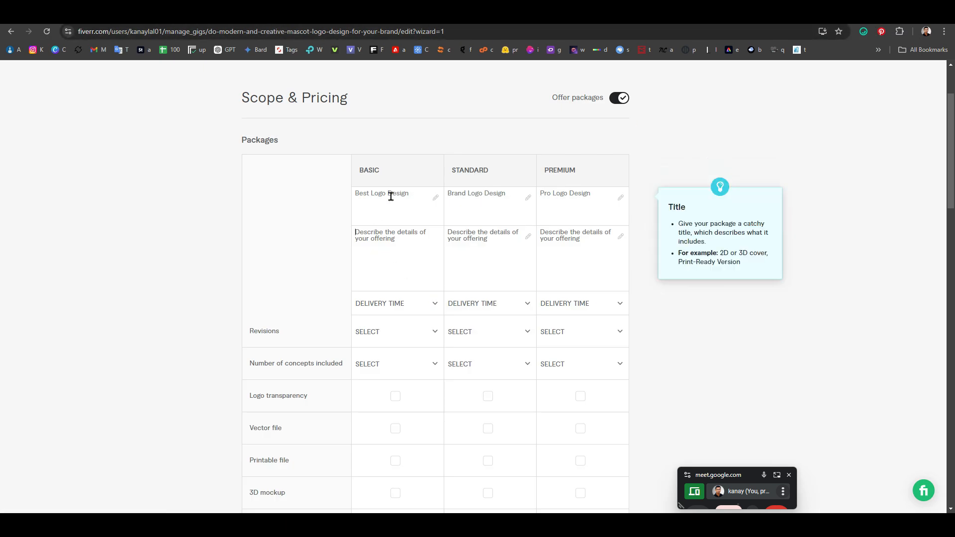
Step: Describe the Basic package as "2 version High Quality Logo with Mockup Design + SVG AI, EPS, PNG, JPG Files"
text(2 ve)
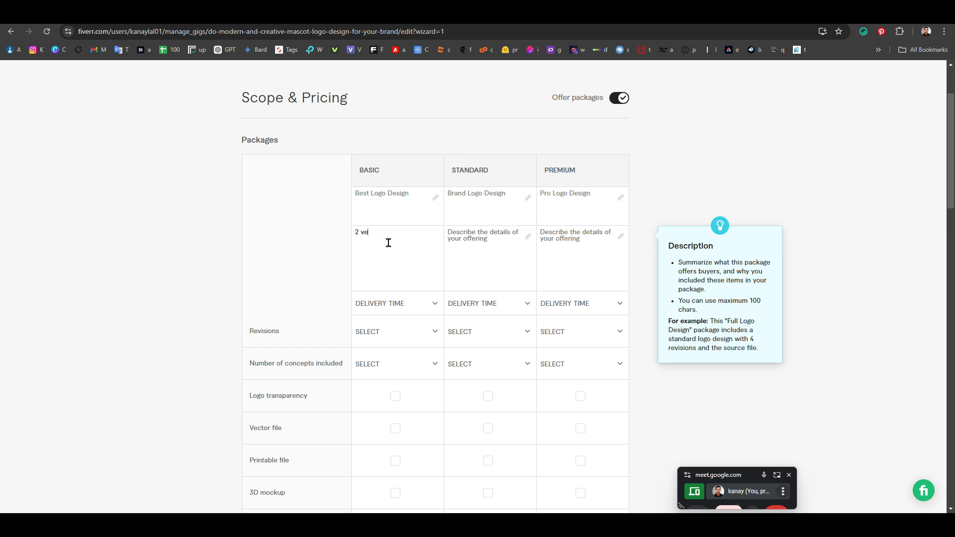
text(rsion High Q)
text(PS, PNG,)
click(389, 242)
text(SVG)
click(373, 239)
click(388, 238)
text(Mockup Design +)
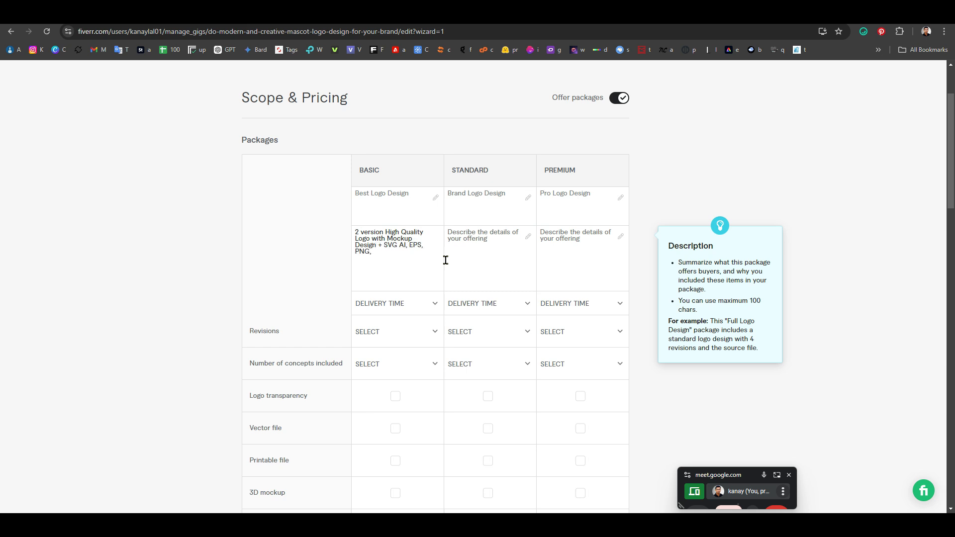
click(391, 258)
text(Jp)
text(P)
text(G)
text( Files)
Step: Copy the Basic package description into the Standard and Premium package descriptions
drag(423, 258, 337, 232)
key(ctrl+c)
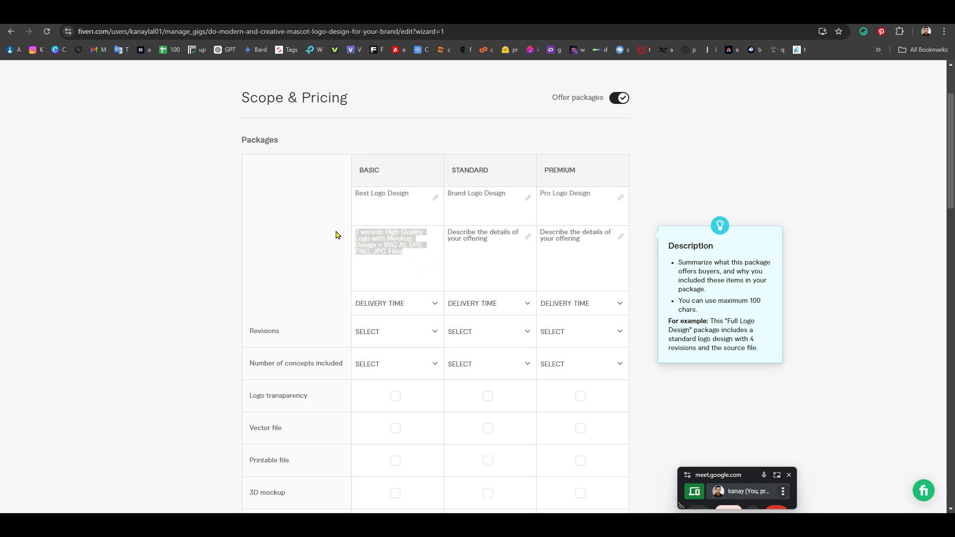
click(477, 242)
key(ctrl+v)
click(557, 244)
key(ctrl+v)
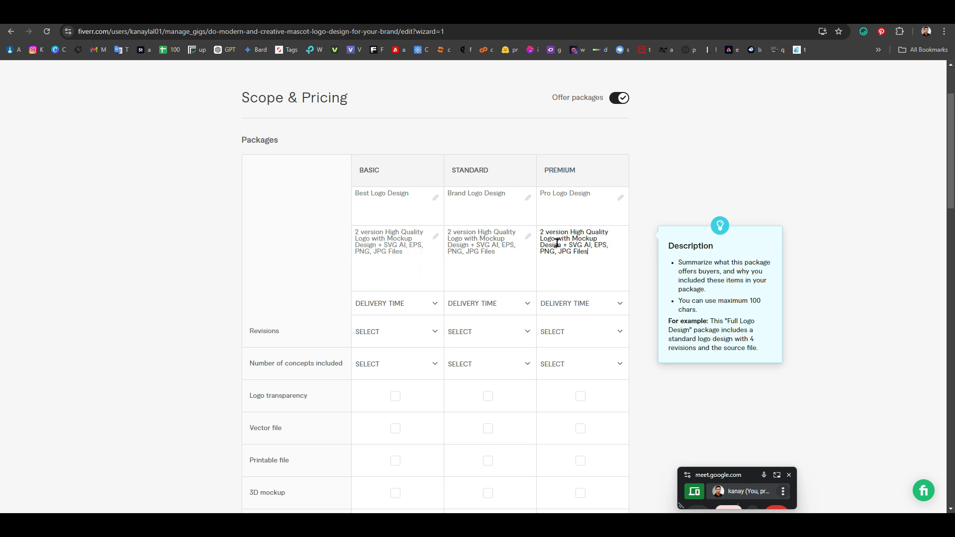
Step: Add the missing comma after "SVG" in the Basic, Standard and Premium package descriptions
click(415, 259)
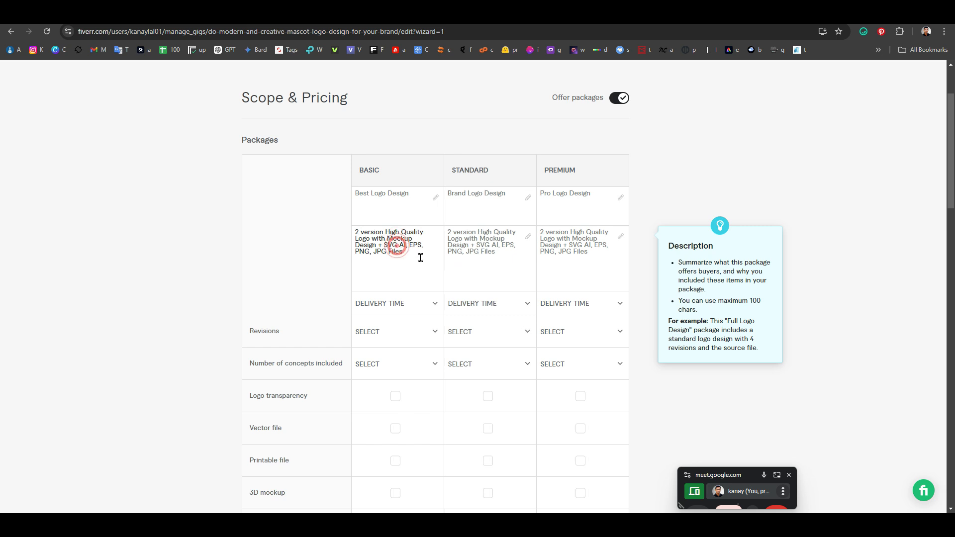
click(488, 243)
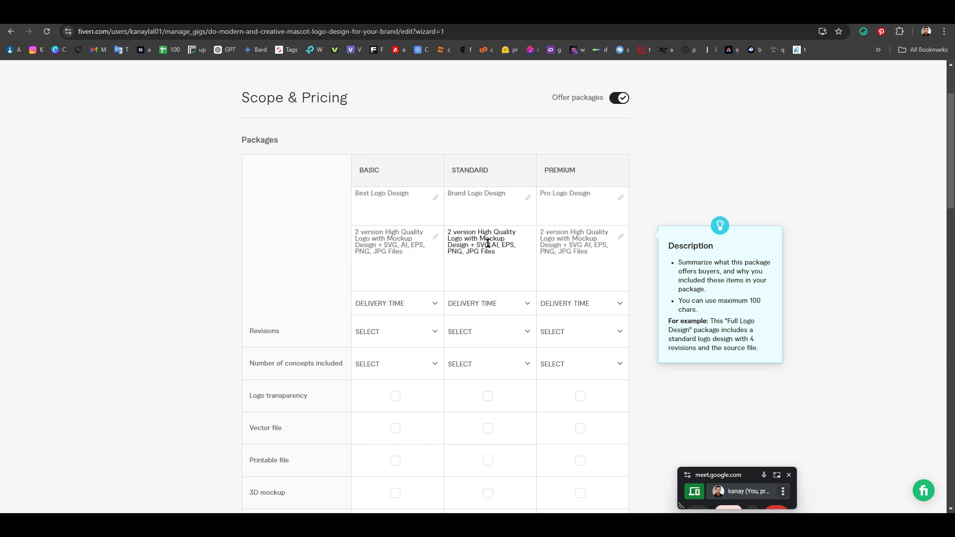
click(581, 246)
click(582, 246)
click(608, 253)
Step: Remove AI, EPS and JPG from the Basic package description so its file list reads "SVG, PNG Files"
click(417, 253)
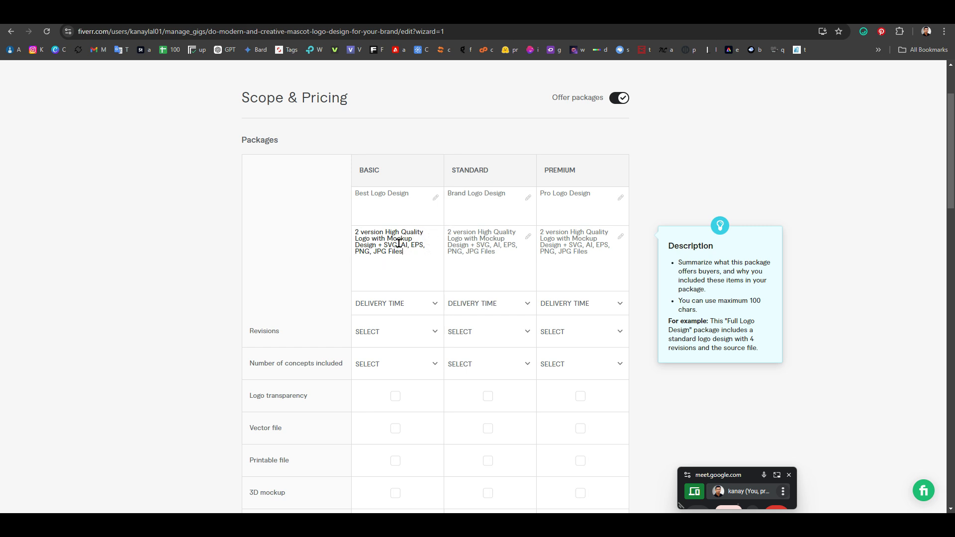
drag(399, 243, 374, 251)
click(404, 254)
click(401, 244)
key(Delete)
key(Delete)
key(Delete)
key(Delete)
key(Delete)
key(Delete)
key(Delete)
key(Delete)
click(417, 250)
click(403, 256)
click(391, 254)
click(367, 251)
click(421, 246)
key(Delete)
key(Delete)
key(Delete)
key(Delete)
key(Delete)
click(400, 249)
Step: Append "+ Source Files" to the end of the Premium package description
click(509, 257)
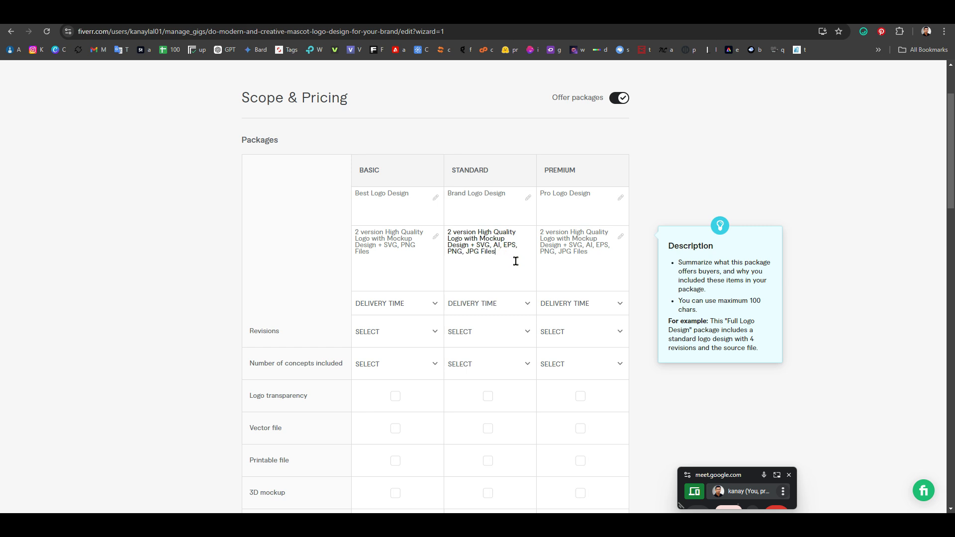
click(605, 251)
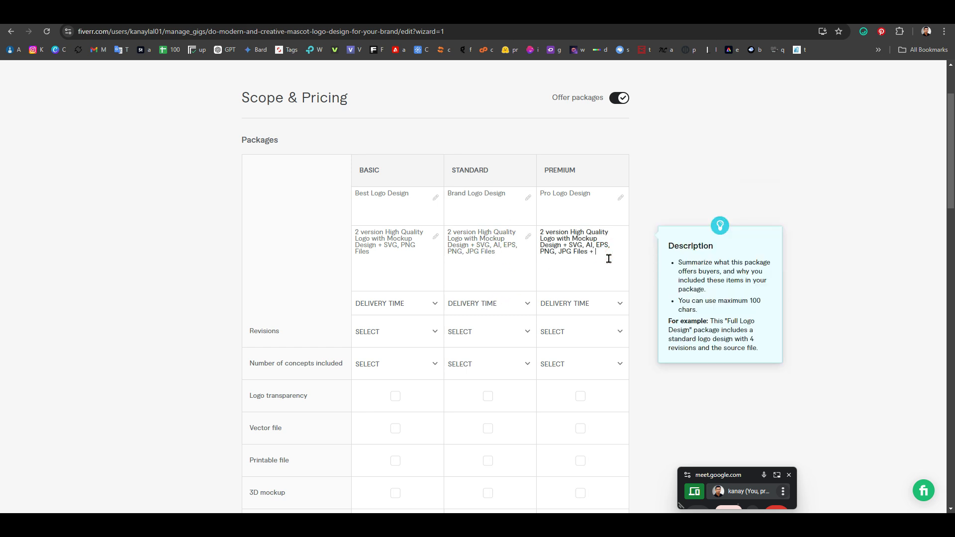
text(+ Dource)
key(BackSpace)
key(BackSpace)
key(BackSpace)
key(BackSpace)
key(BackSpace)
key(BackSpace)
click(634, 269)
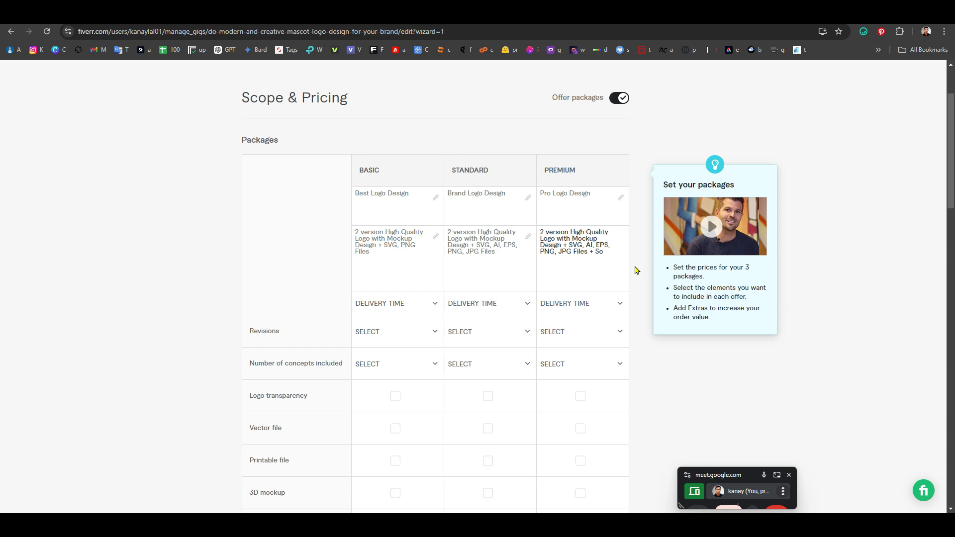
text(ce Files)
click(596, 251)
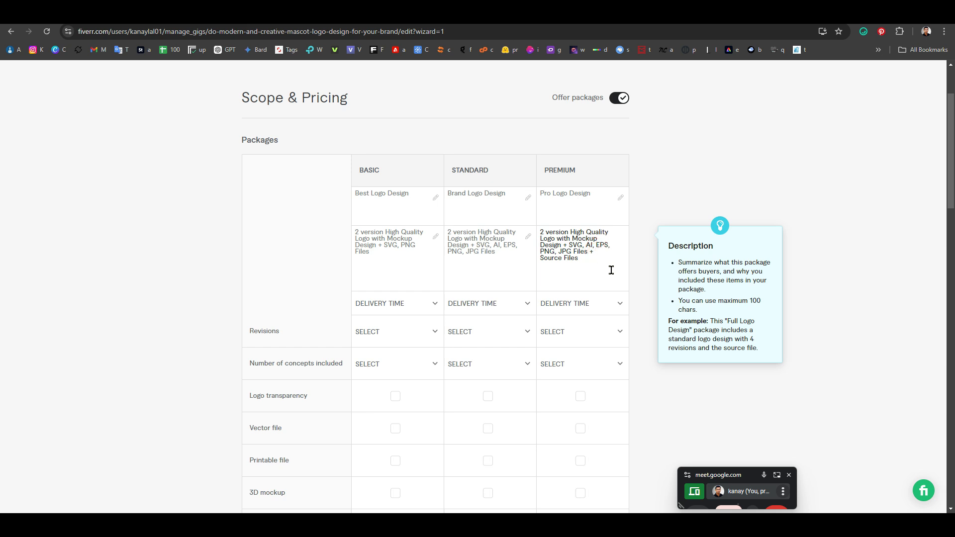
Step: Insert ", PDF" after "JPG" in the Premium package description
click(573, 252)
text(, PDF)
click(593, 258)
Step: Set the delivery time to 2 days for Basic and 3 days for both Standard and Premium
click(427, 304)
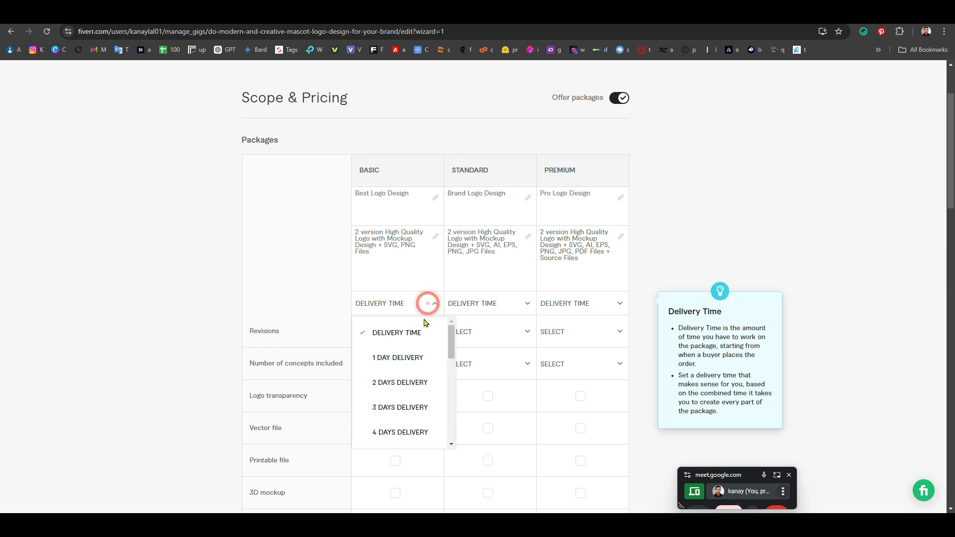
click(405, 380)
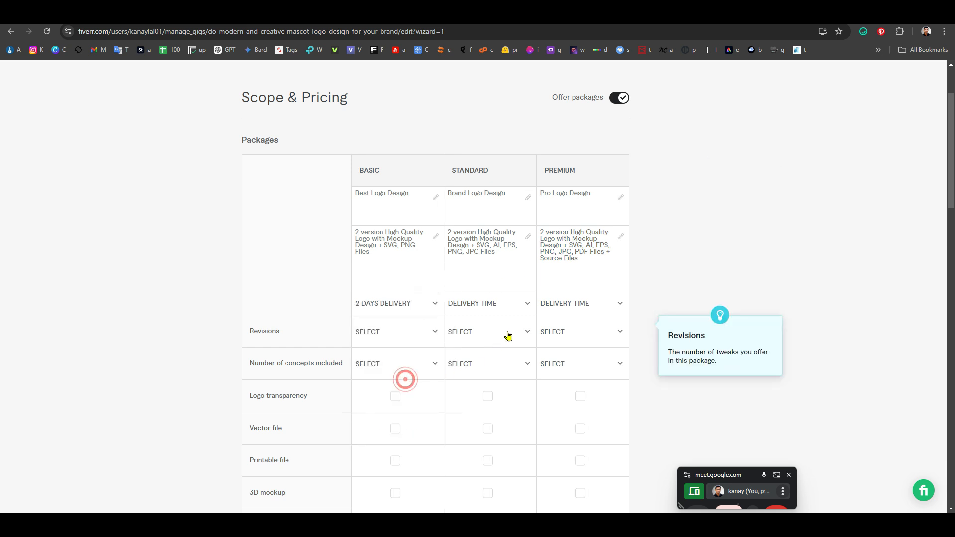
click(495, 304)
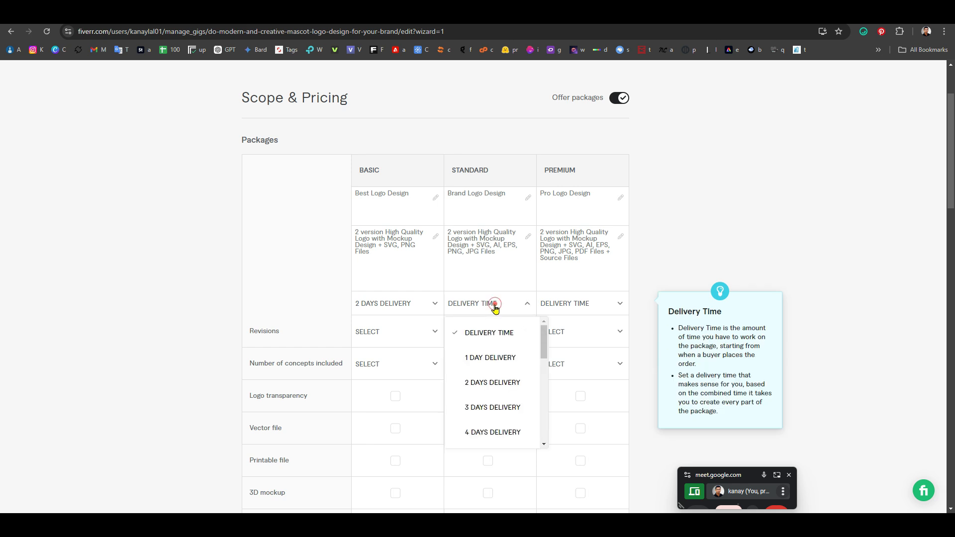
click(486, 408)
click(596, 304)
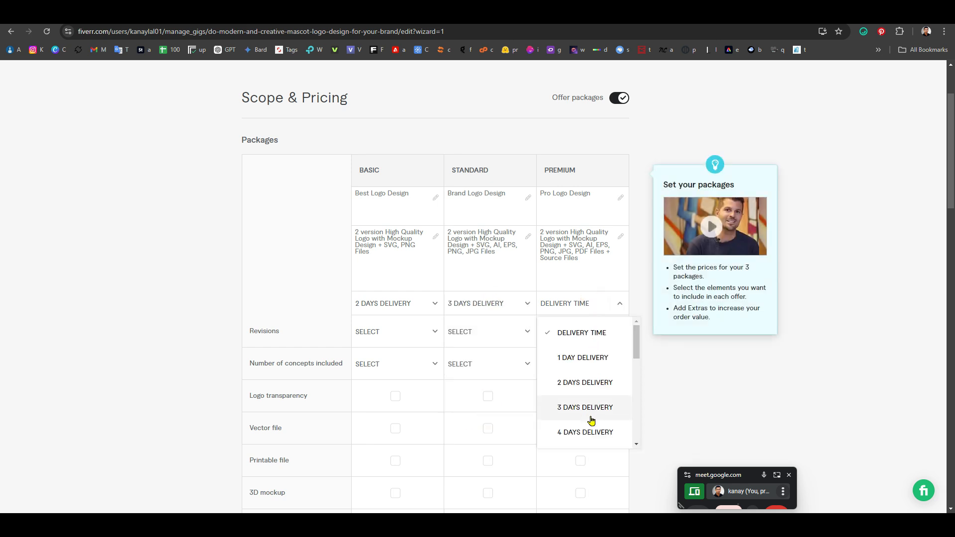
click(591, 432)
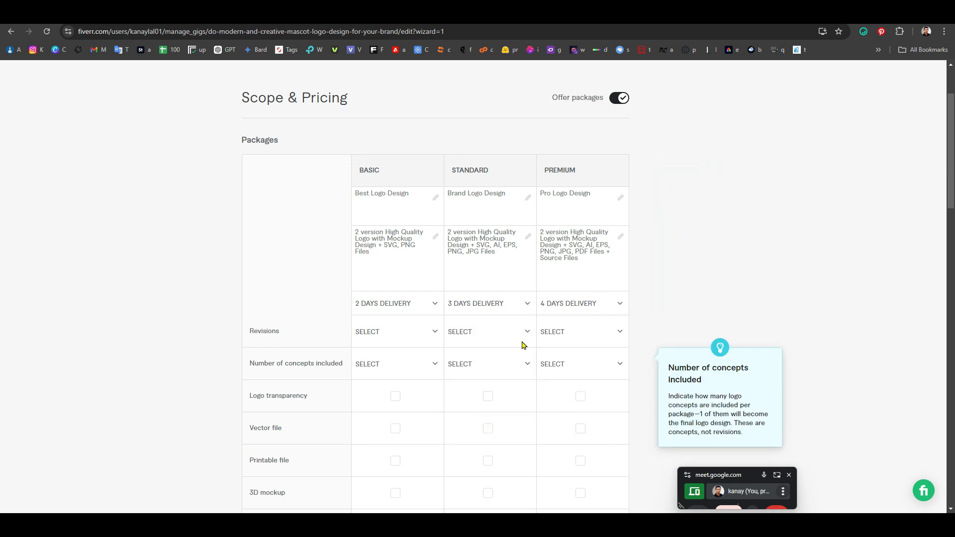
click(586, 305)
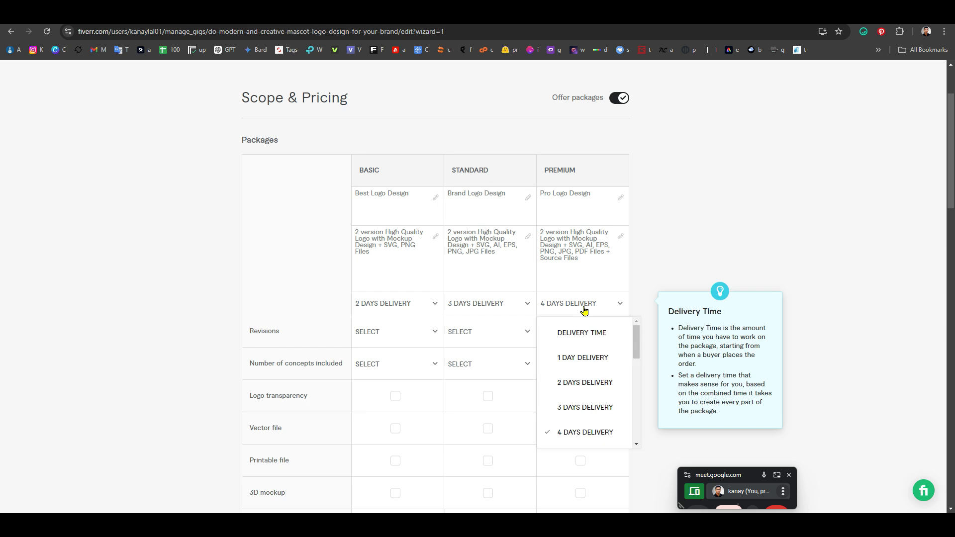
click(580, 407)
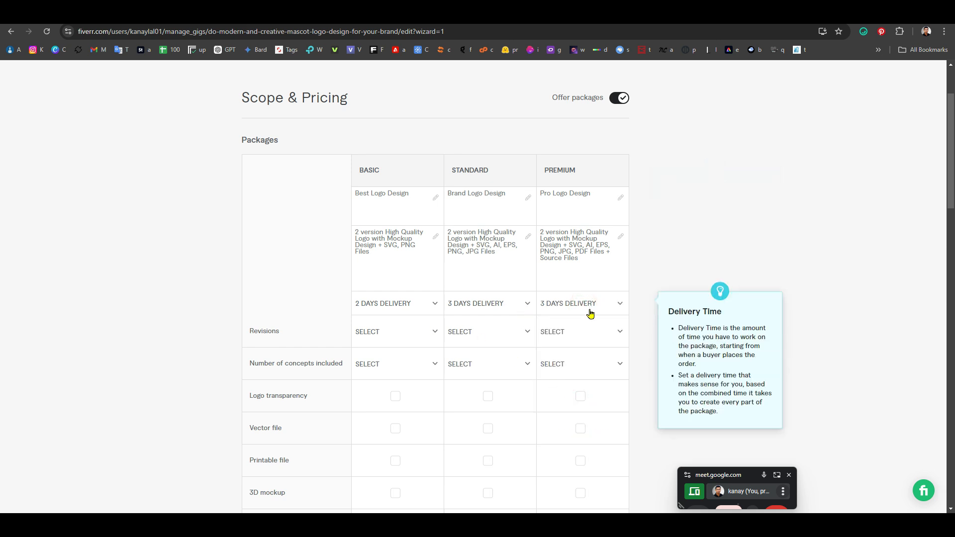
Step: Set the Basic package's revisions to 0
click(434, 332)
scroll(396, 413, down, 2)
scroll(395, 418, down, 1)
scroll(393, 413, up, 3)
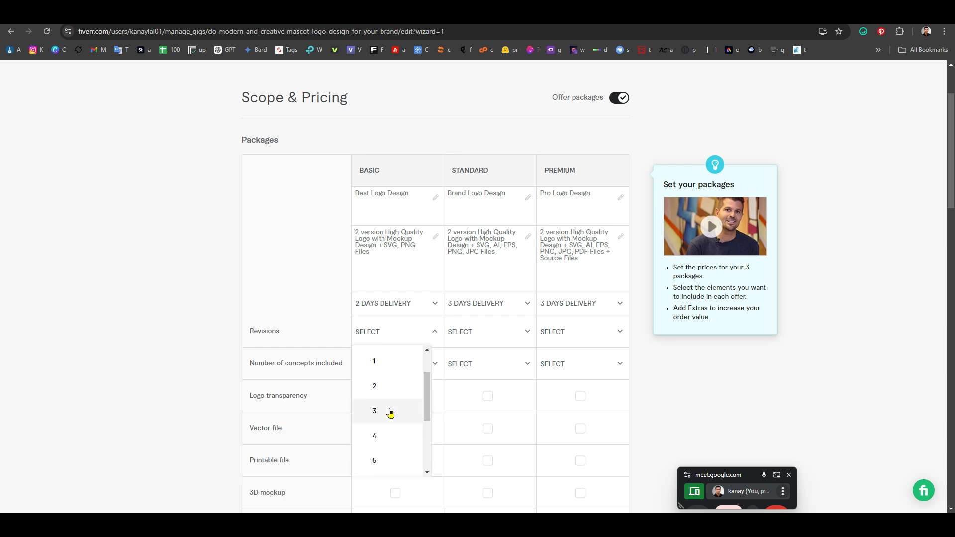
click(387, 387)
click(388, 338)
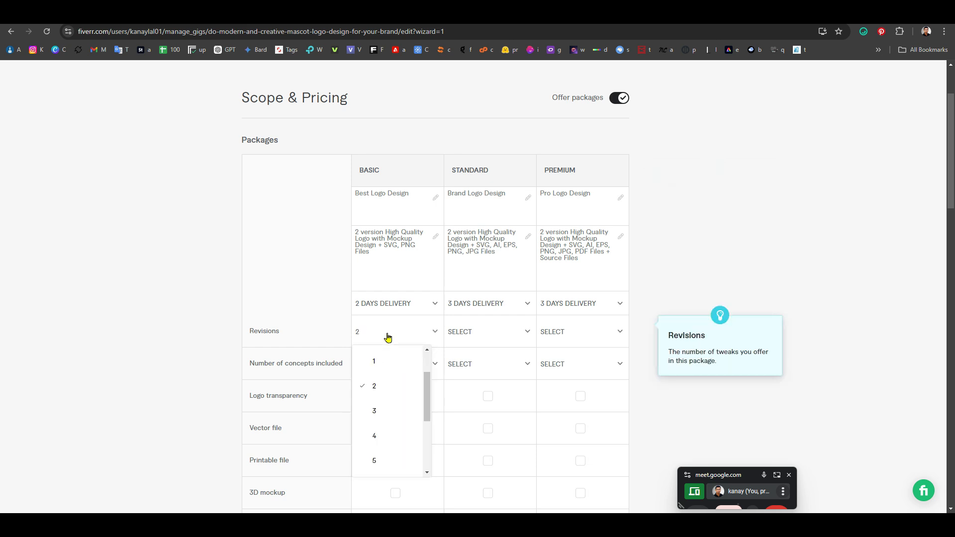
scroll(397, 386, up, 2)
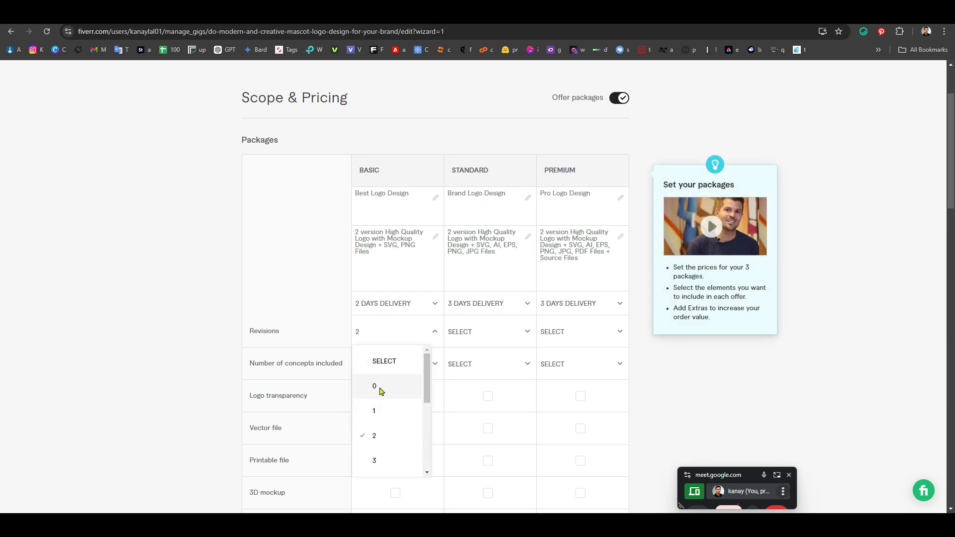
click(381, 392)
Step: Set the revisions to 5 for the Standard package and unlimited for the Premium package
click(476, 333)
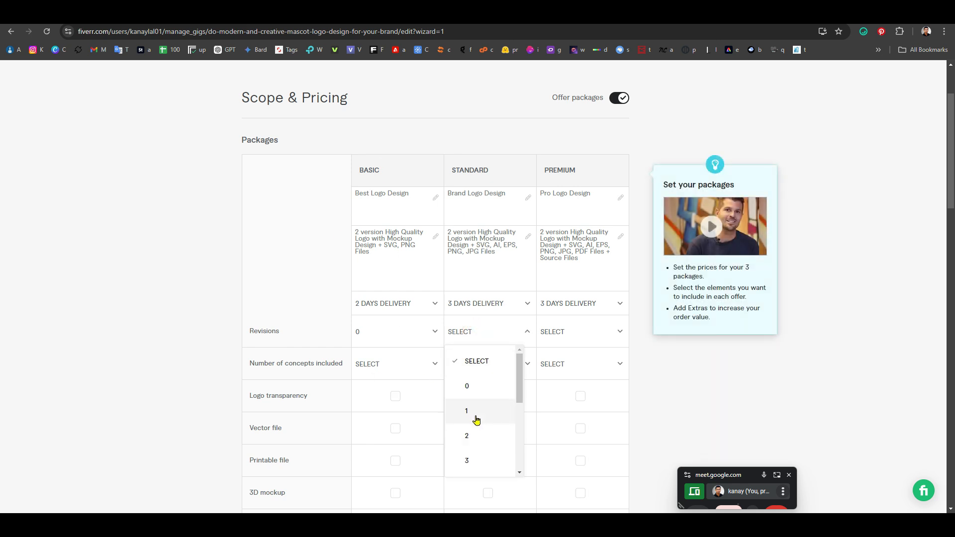
scroll(488, 418, down, 2)
scroll(490, 415, up, 2)
scroll(488, 401, down, 2)
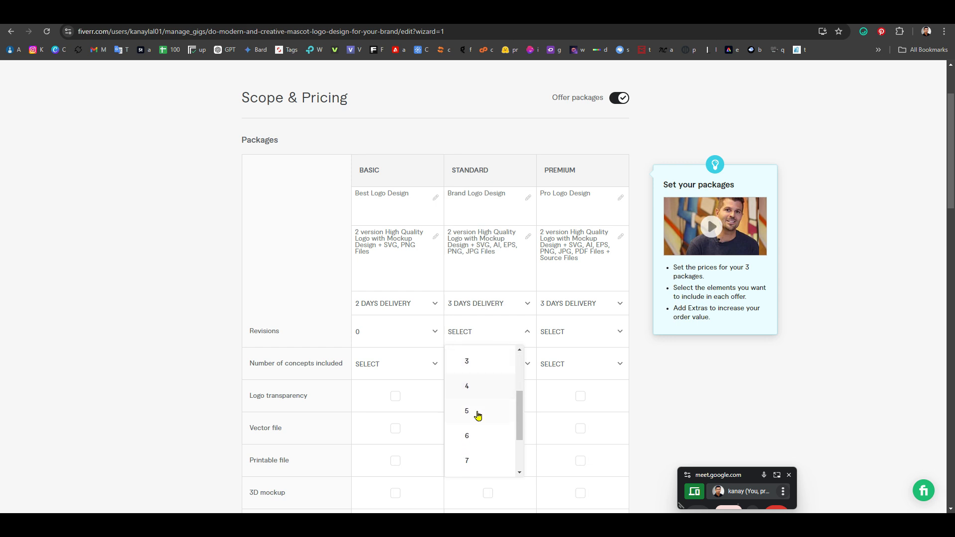
click(479, 413)
click(593, 337)
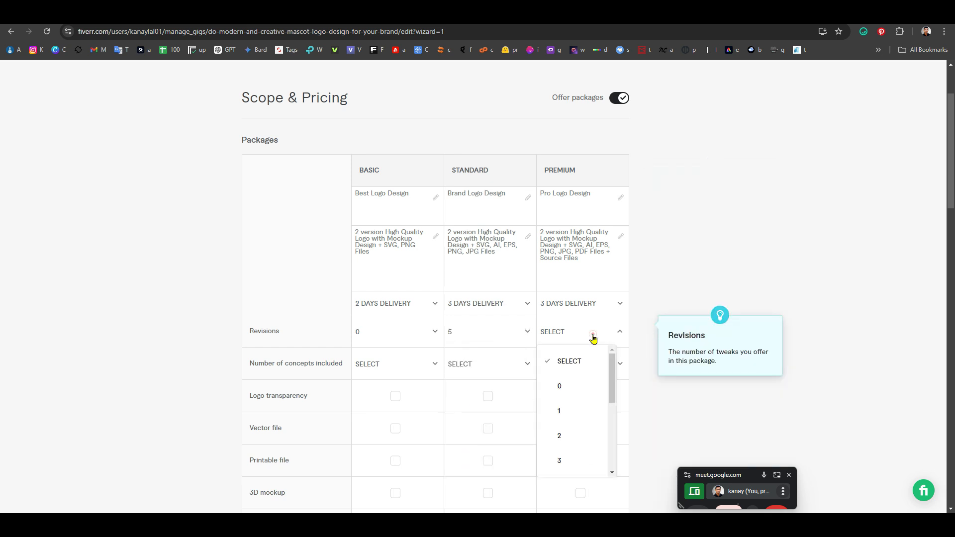
scroll(582, 390, down, 4)
click(578, 469)
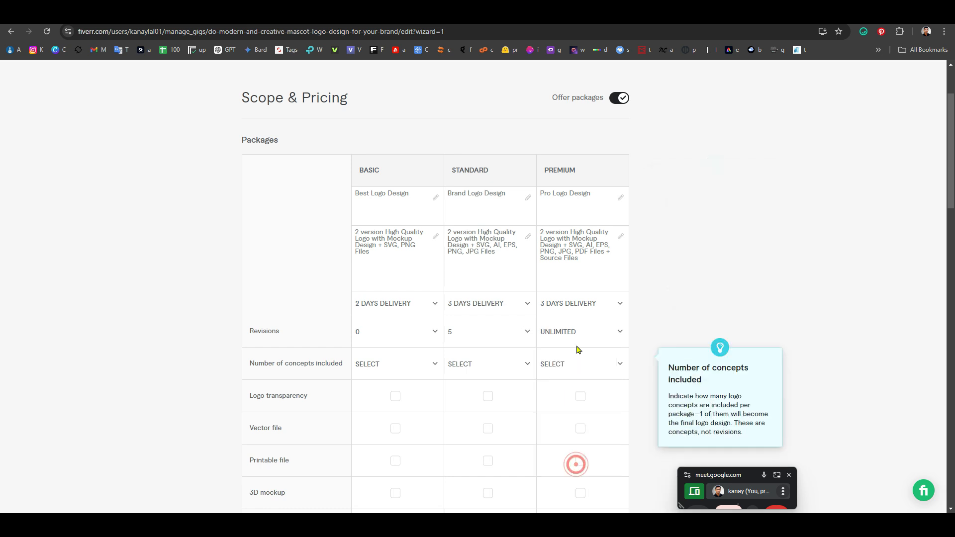
Step: Change the version number in the package descriptions to 3 for Premium and 1 for Basic
click(544, 229)
text(3)
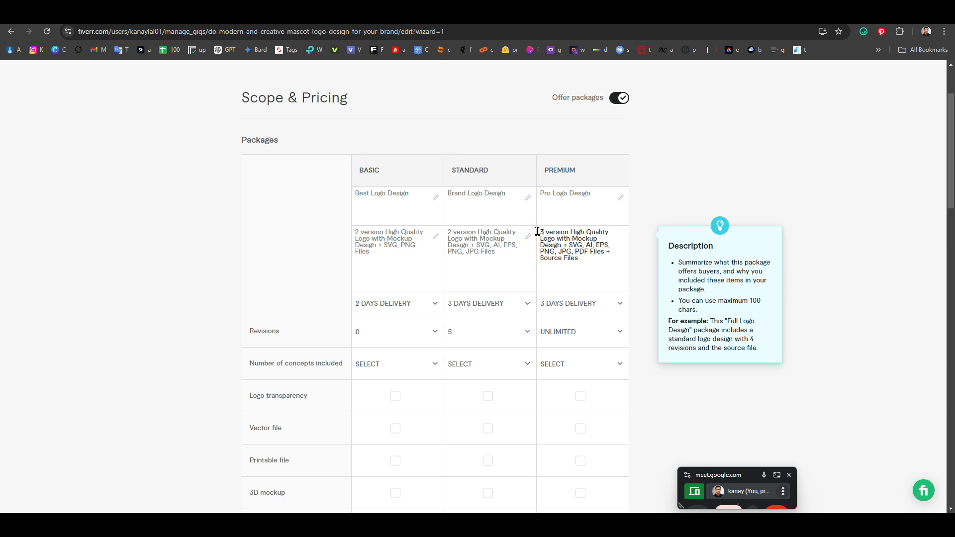
click(451, 232)
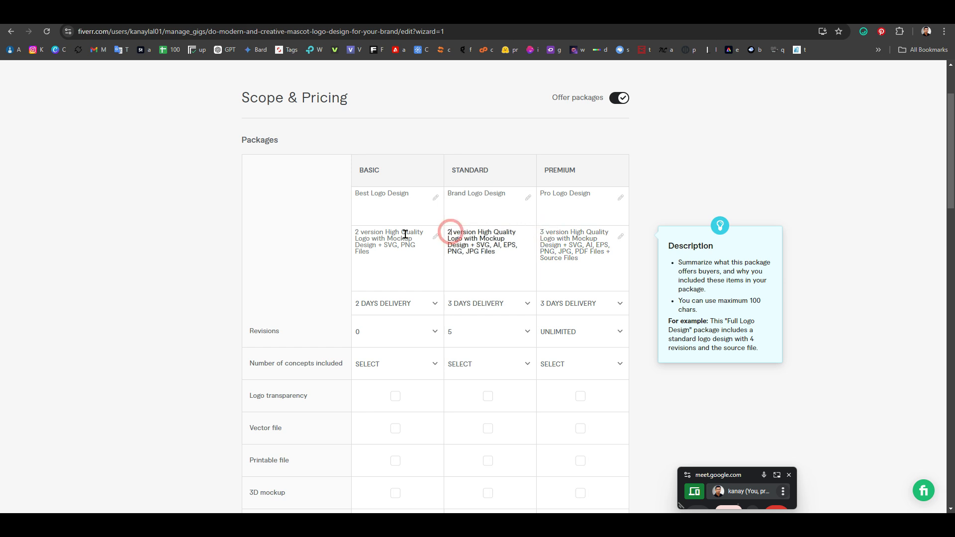
click(361, 232)
drag(360, 233, 351, 232)
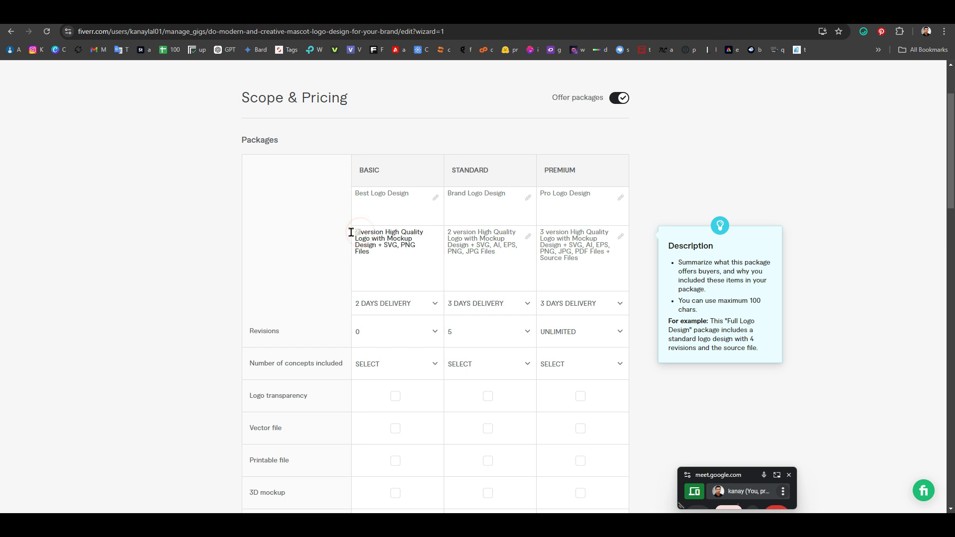
text(1)
click(643, 238)
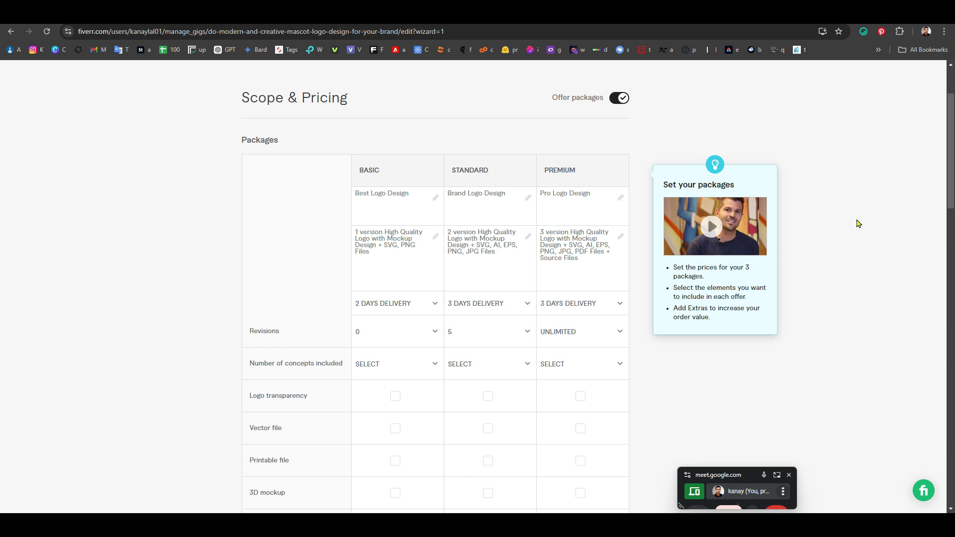
Step: Set the number of concepts included to 1 for Basic, 2 for Standard and 3 for Premium
scroll(858, 223, down, 1)
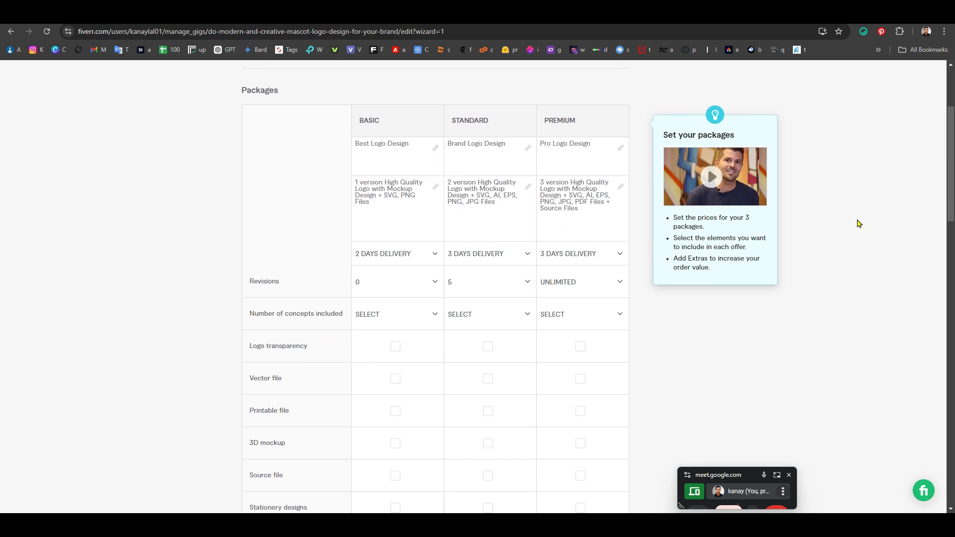
mouse_move(621, 285)
scroll(765, 399, down, 1)
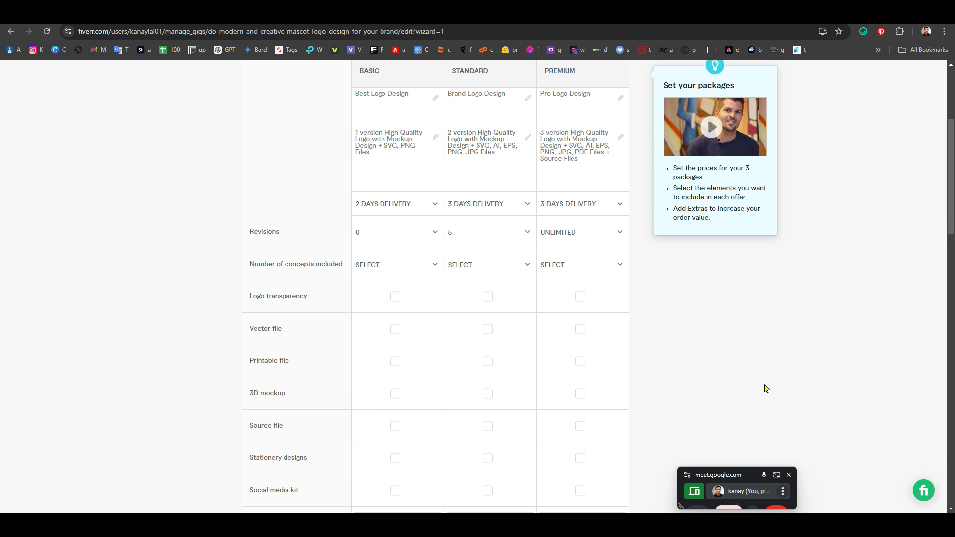
mouse_move(601, 234)
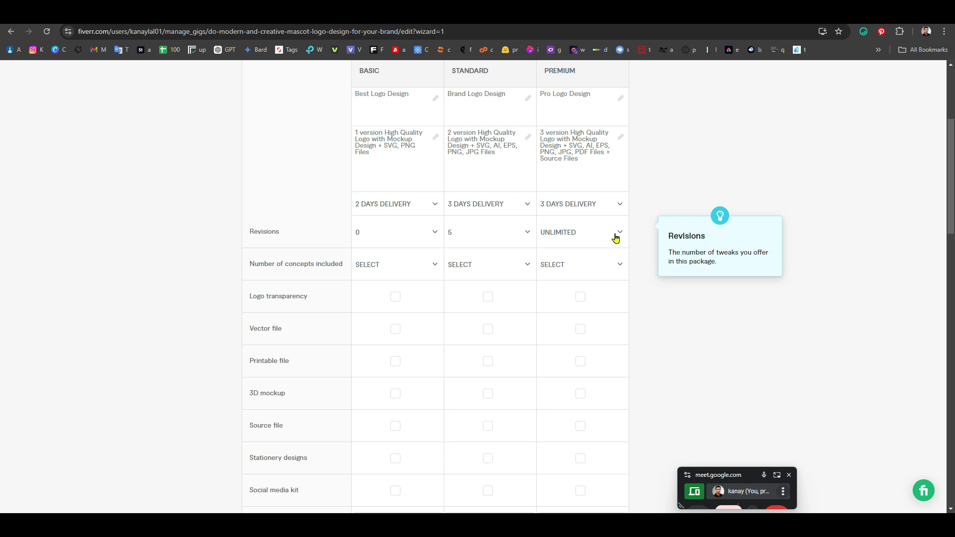
mouse_move(432, 284)
click(410, 274)
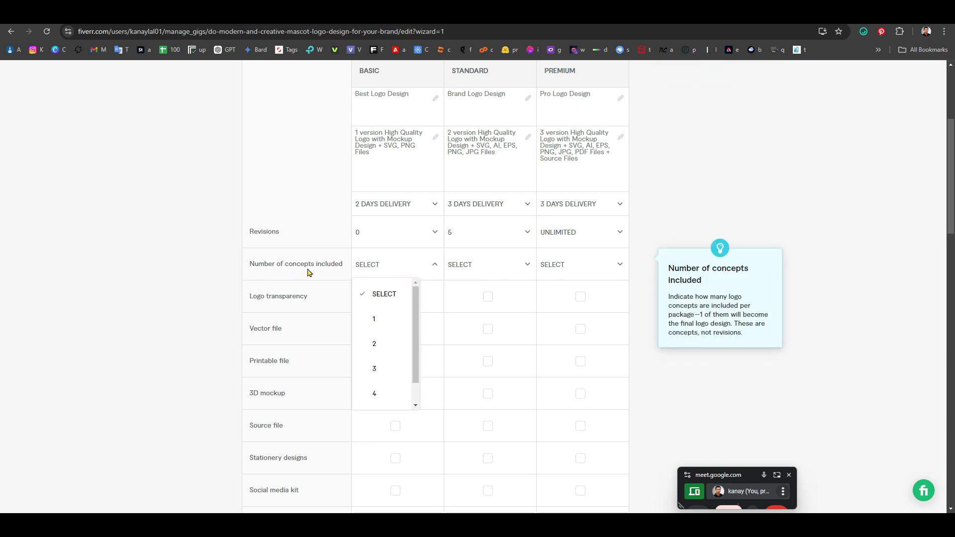
click(391, 320)
click(477, 270)
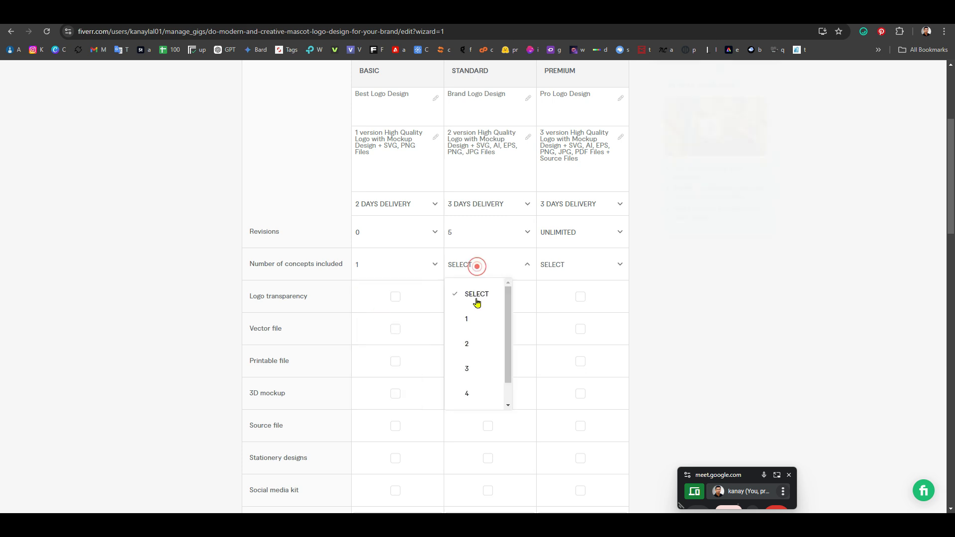
click(473, 345)
click(582, 273)
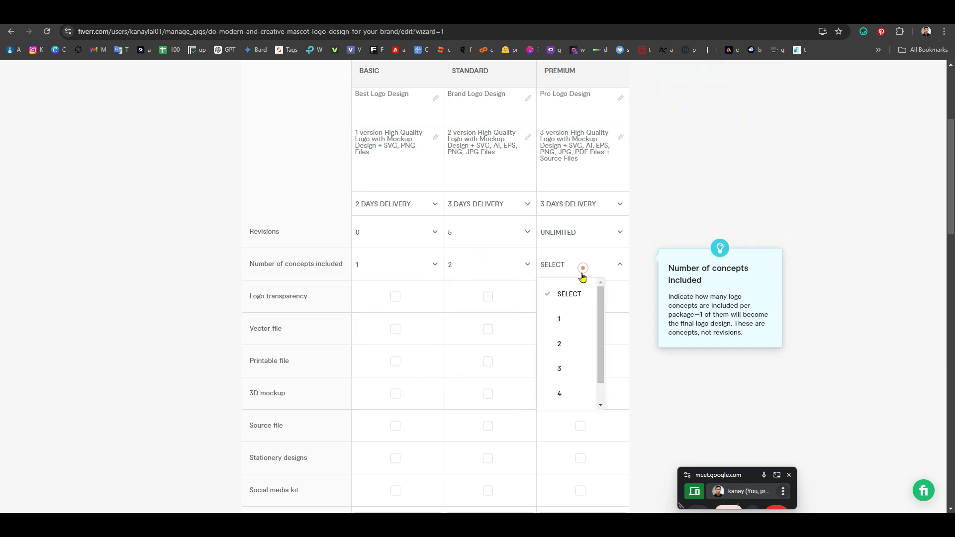
click(565, 370)
scroll(565, 366, up, 2)
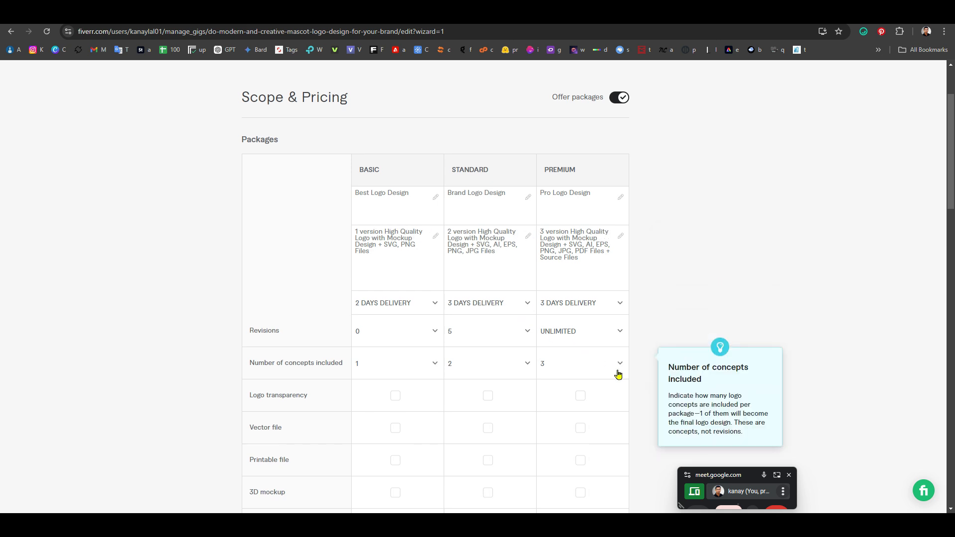
Step: Include logo transparency in the Basic, Standard and Premium packages
scroll(390, 309, down, 2)
click(395, 297)
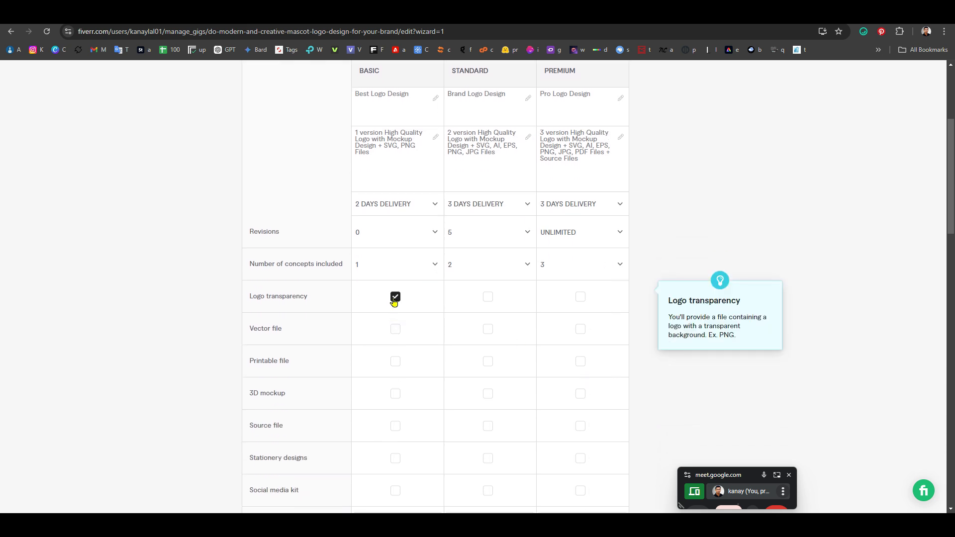
click(487, 299)
click(580, 298)
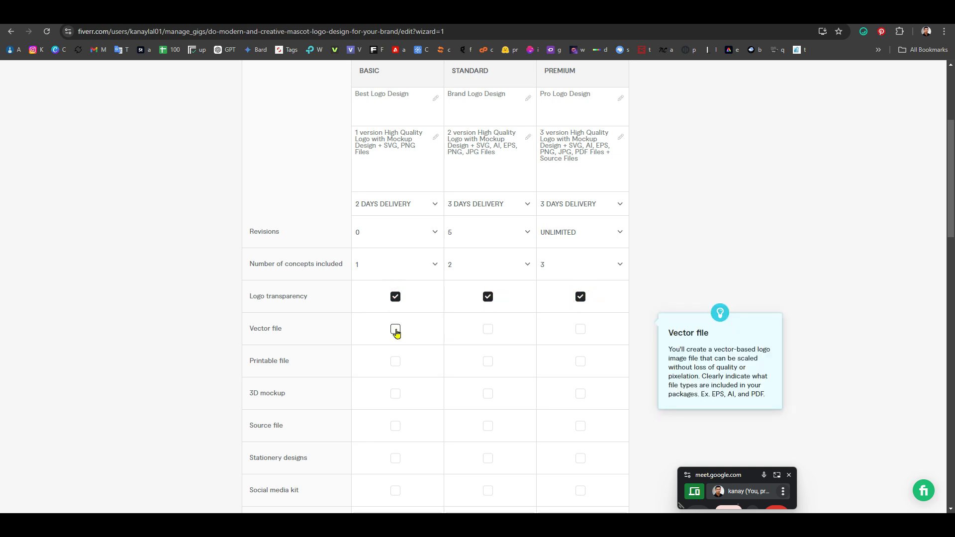
Step: Edit the Basic package description to end with "Transparent PNG + JPG Files" in place of the SVG, PNG wording
click(393, 148)
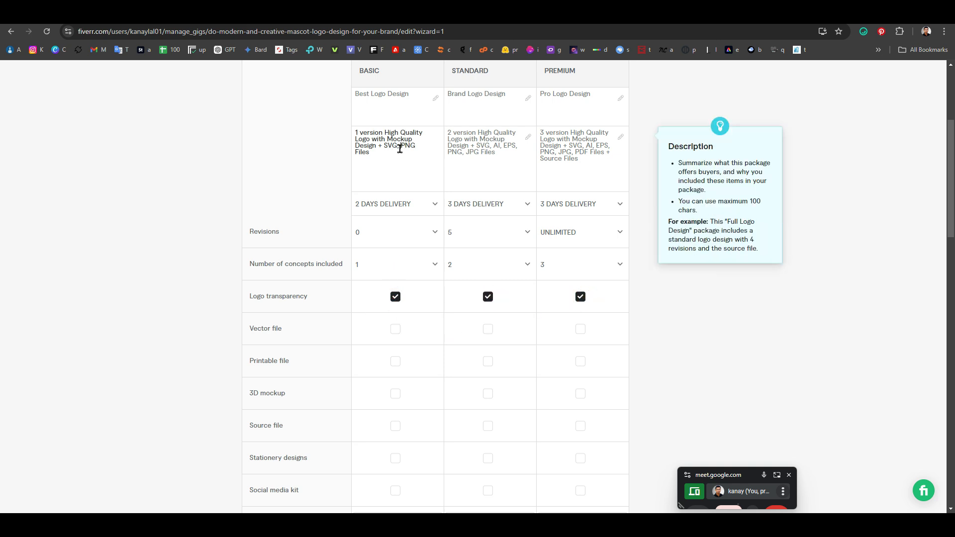
drag(401, 146, 383, 146)
key(BackSpace)
text(Transparent)
click(371, 152)
text(+ JPG)
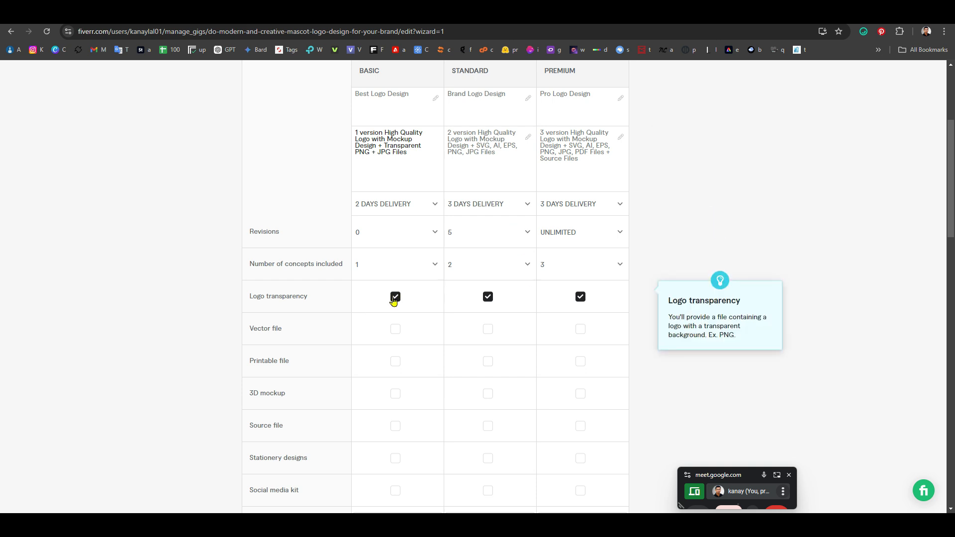
Step: Include the vector file in the Standard and Premium packages and the printable file in all three packages
click(488, 328)
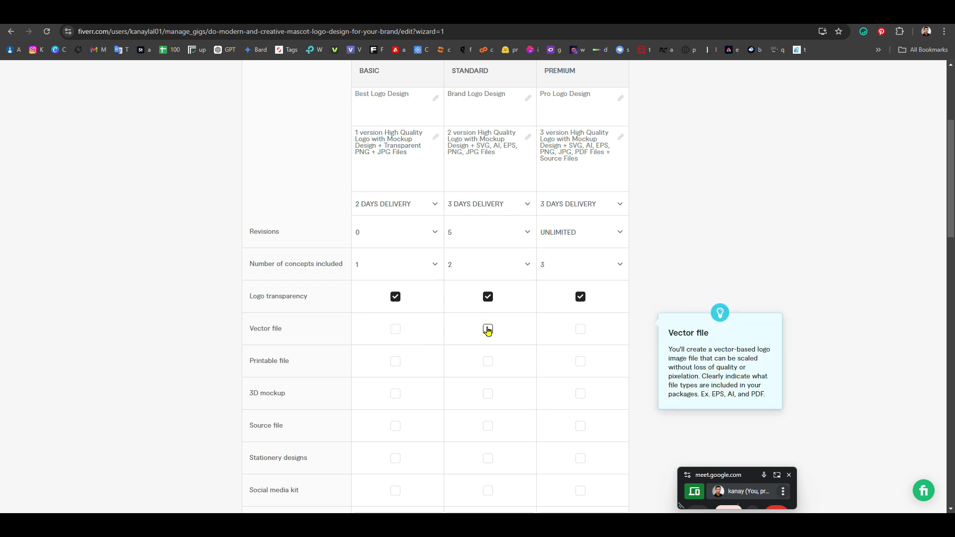
click(581, 330)
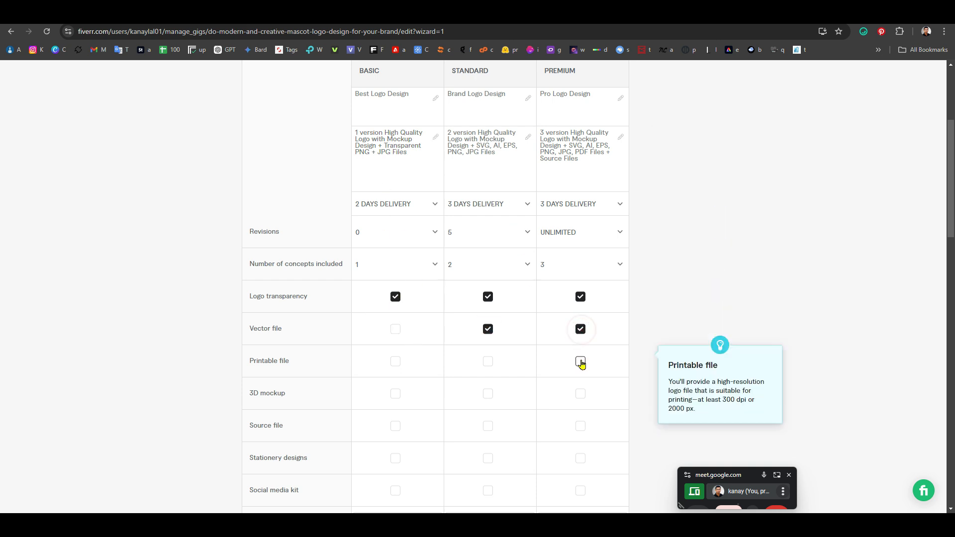
click(488, 362)
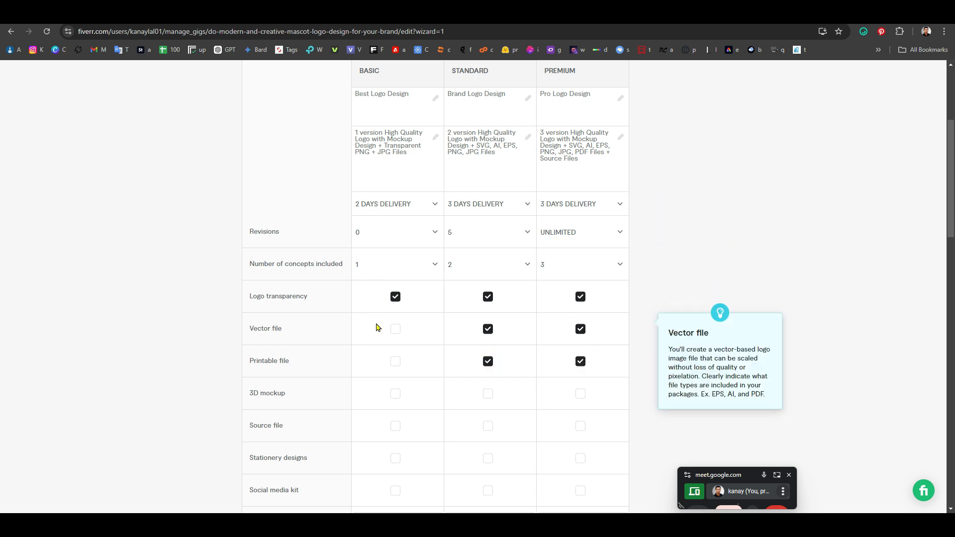
scroll(385, 173, down, 2)
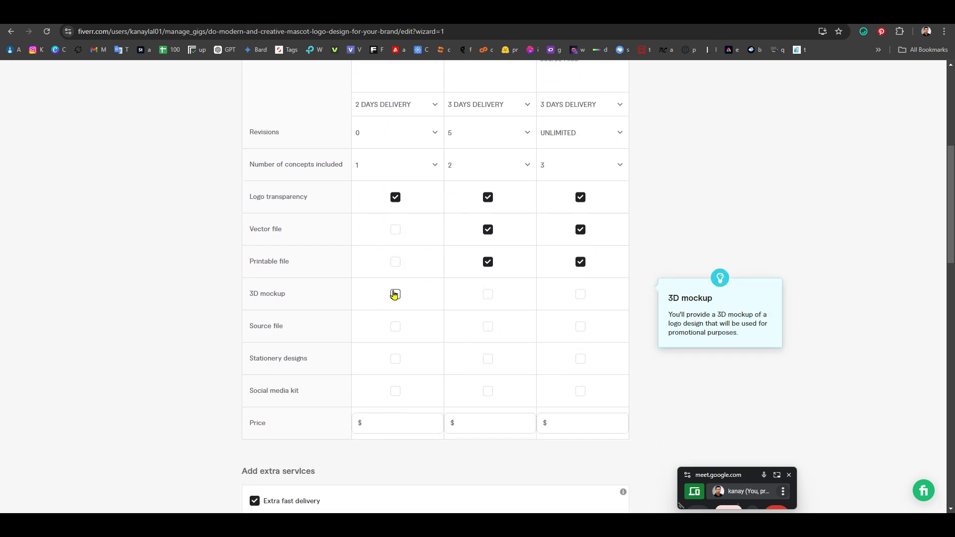
click(395, 261)
Step: Include the 3D mockup and the source file in the Premium package only
click(580, 294)
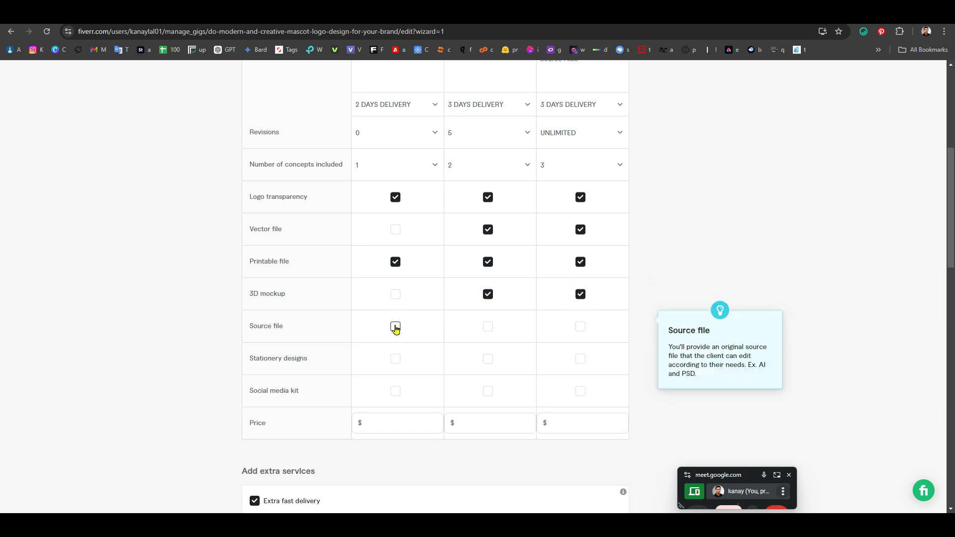
click(491, 296)
click(581, 327)
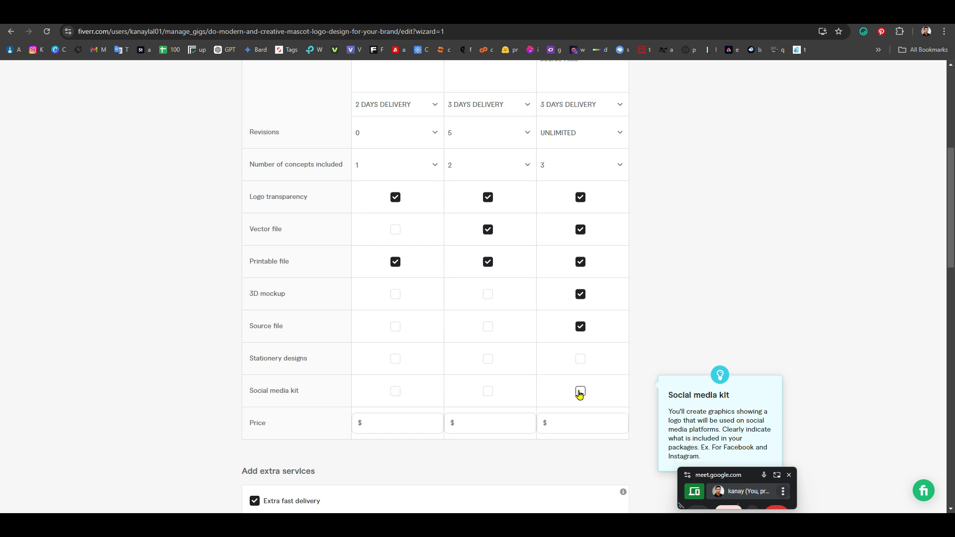
Step: Set the package prices to $15 for Basic, $30 for Standard and $150 for Premium
scroll(562, 380, down, 1)
click(386, 377)
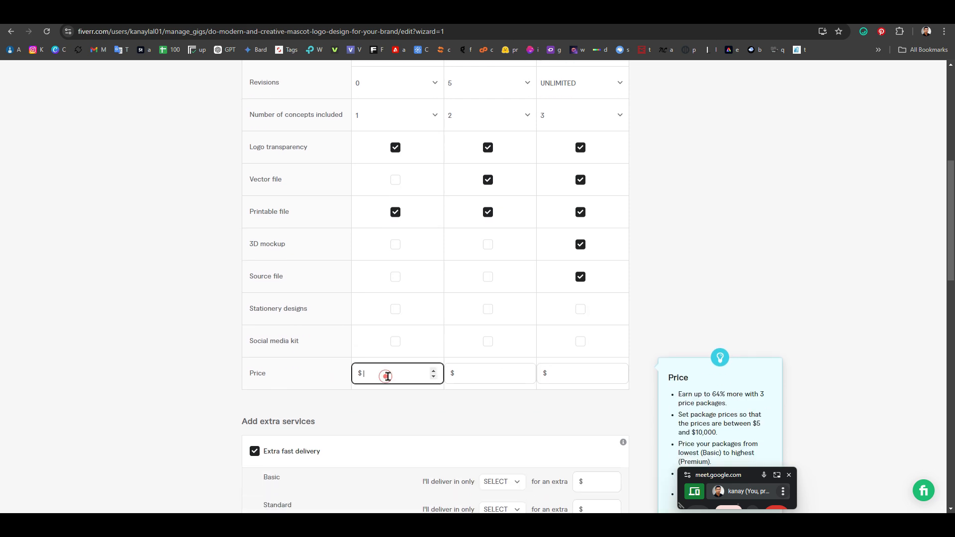
text(15)
click(480, 370)
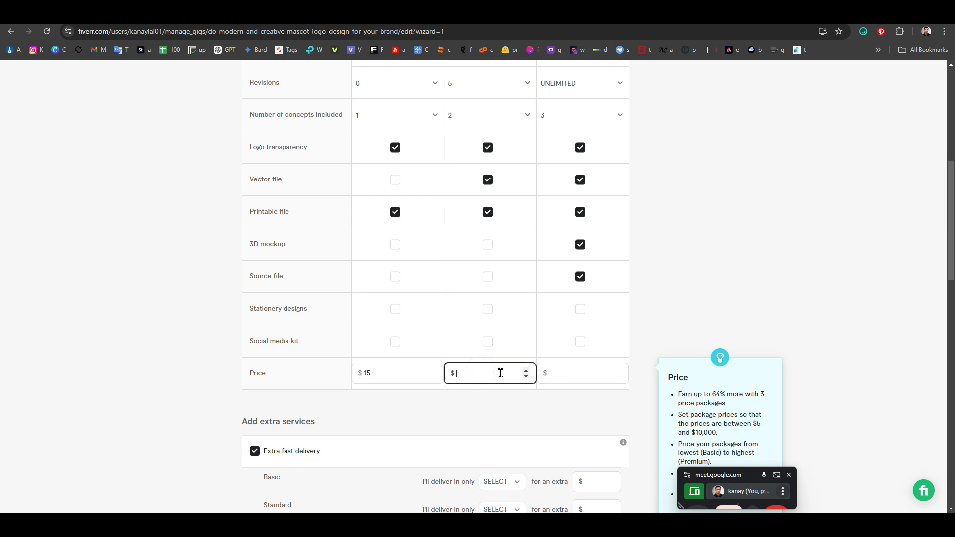
text(30)
click(576, 374)
click(576, 373)
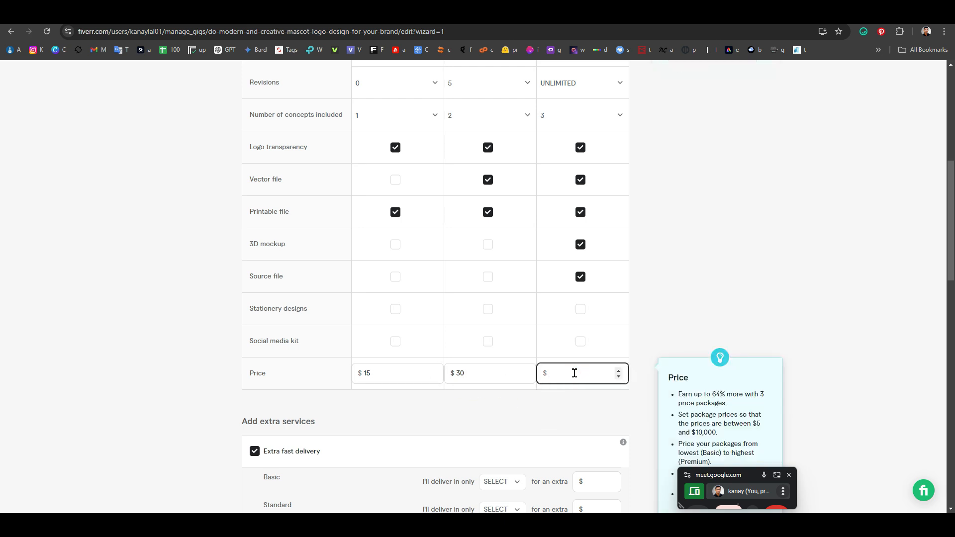
text(150)
Step: Change the Standard package price to $90
click(480, 371)
drag(478, 369, 452, 374)
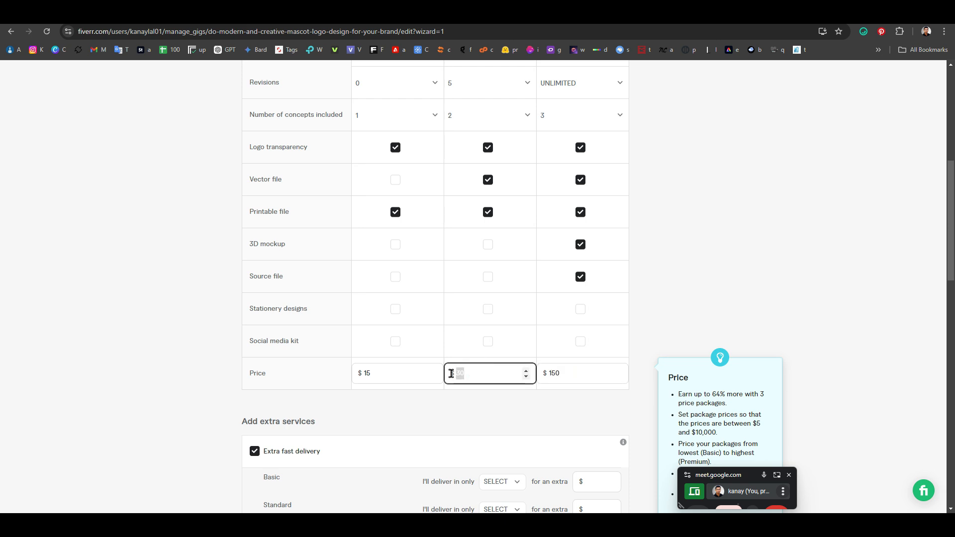
text(9)
click(552, 421)
scroll(508, 299, up, 3)
scroll(508, 324, down, 3)
Step: Set extra fast delivery to 1 day for an extra $10 on the Basic, Standard and Premium packages
scroll(398, 379, down, 3)
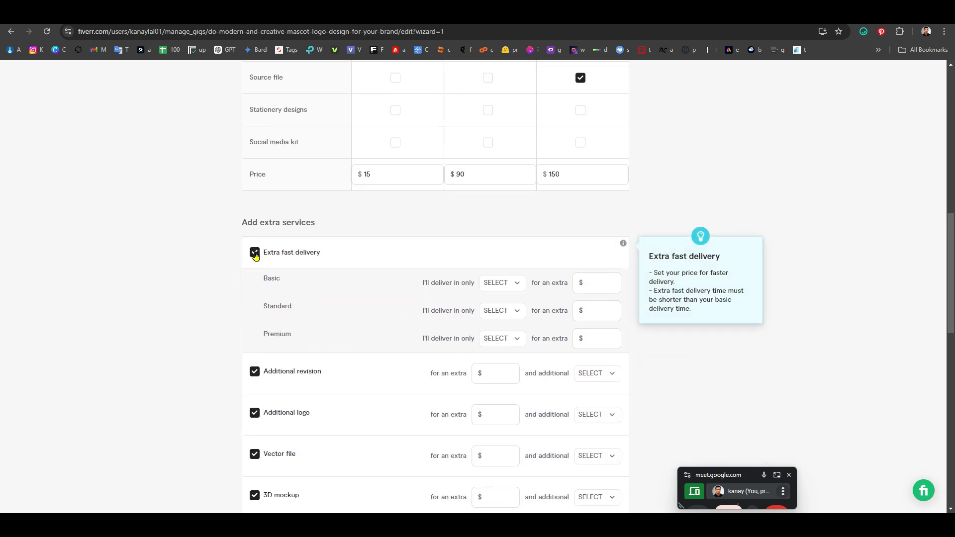
click(592, 283)
click(595, 313)
click(506, 312)
click(516, 368)
click(506, 291)
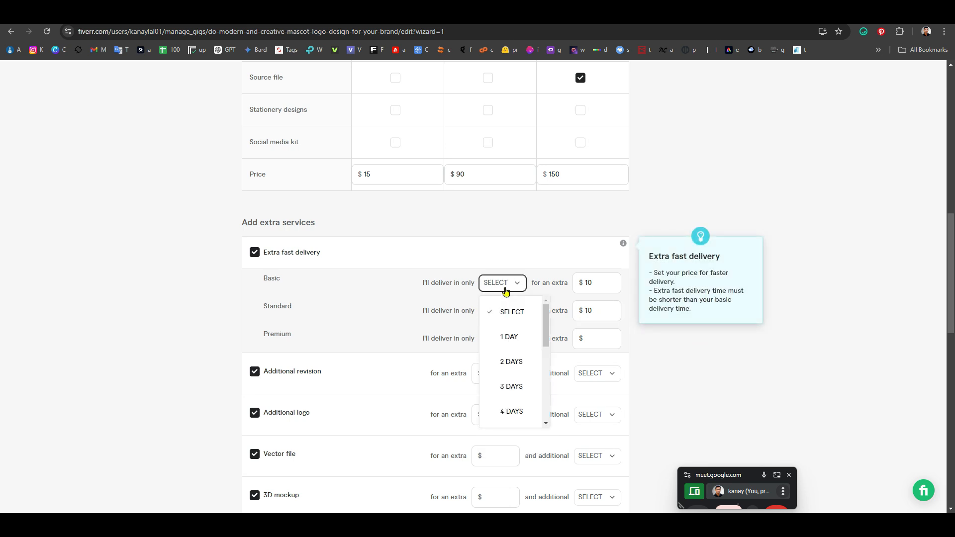
click(511, 336)
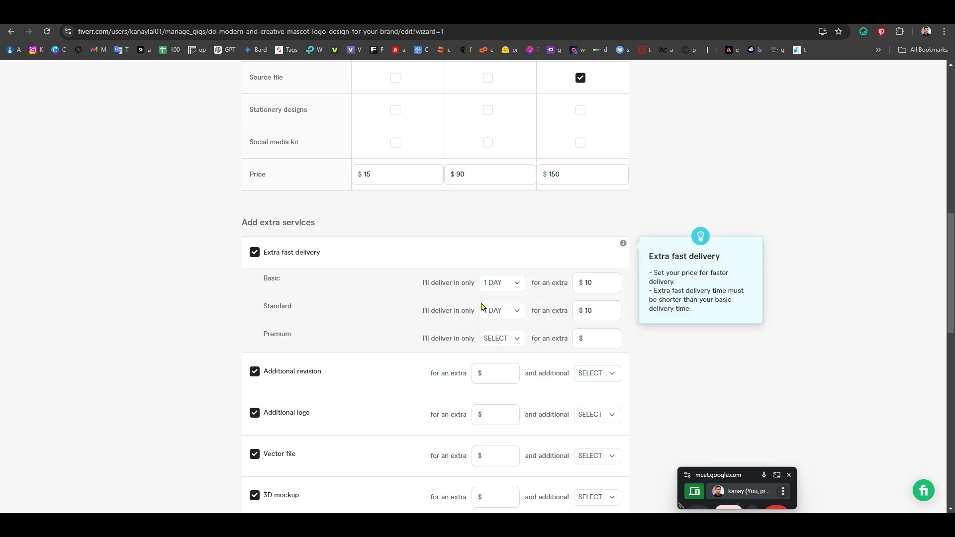
click(507, 340)
click(509, 390)
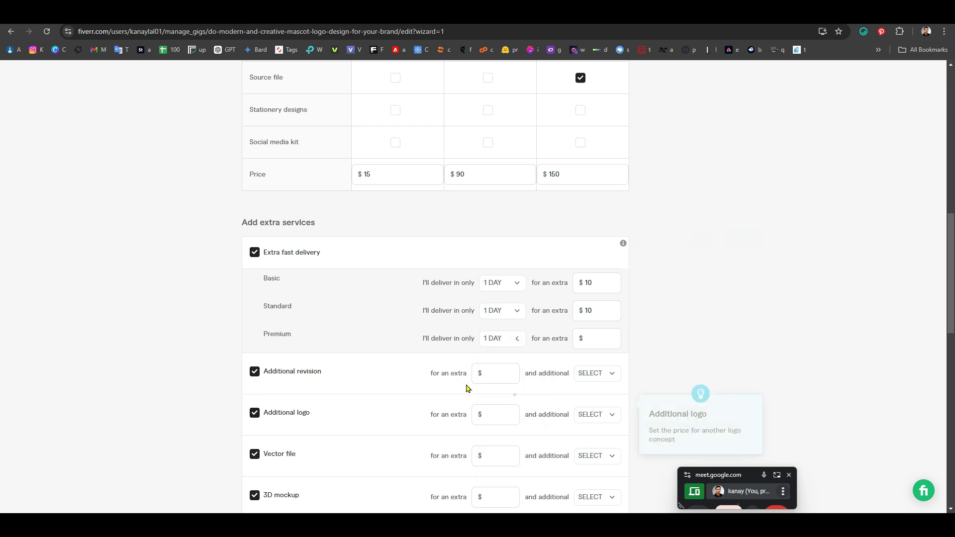
click(589, 336)
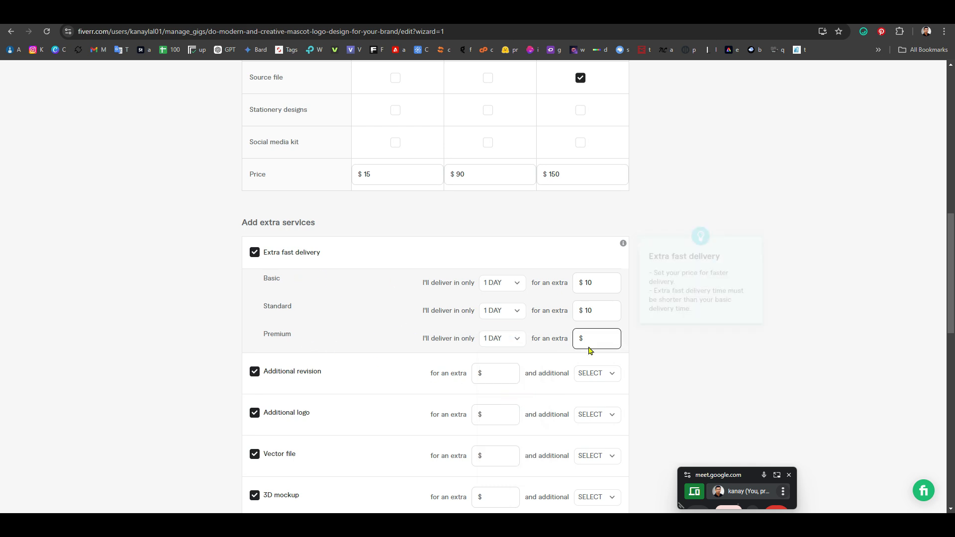
text(10)
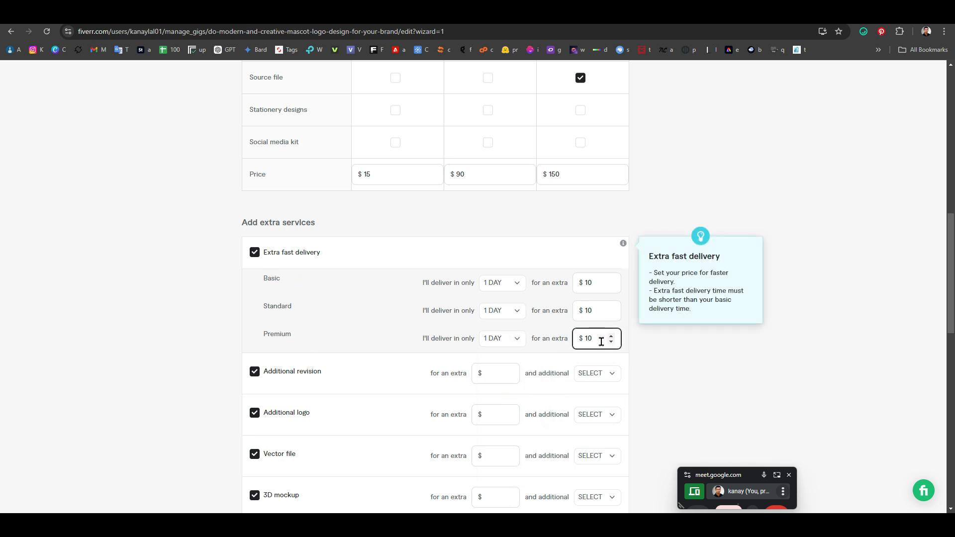
Step: Disable the additional revision, additional logo, vector file and 3D mockup extra services
scroll(393, 363, down, 2)
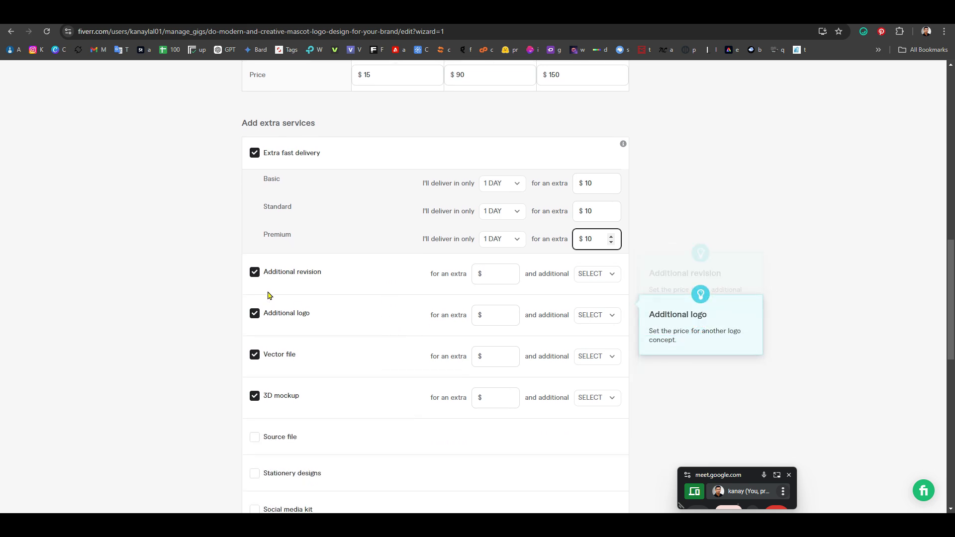
click(254, 274)
click(251, 309)
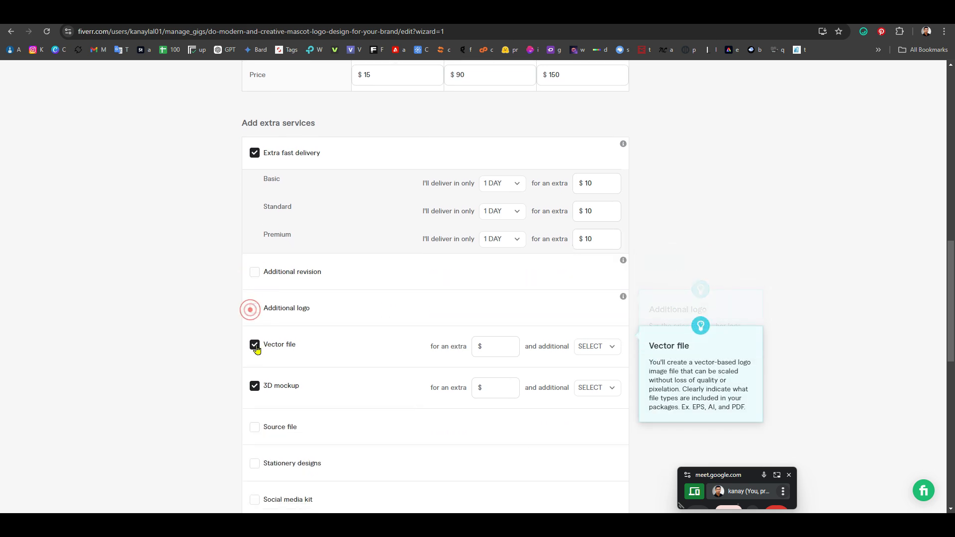
click(500, 346)
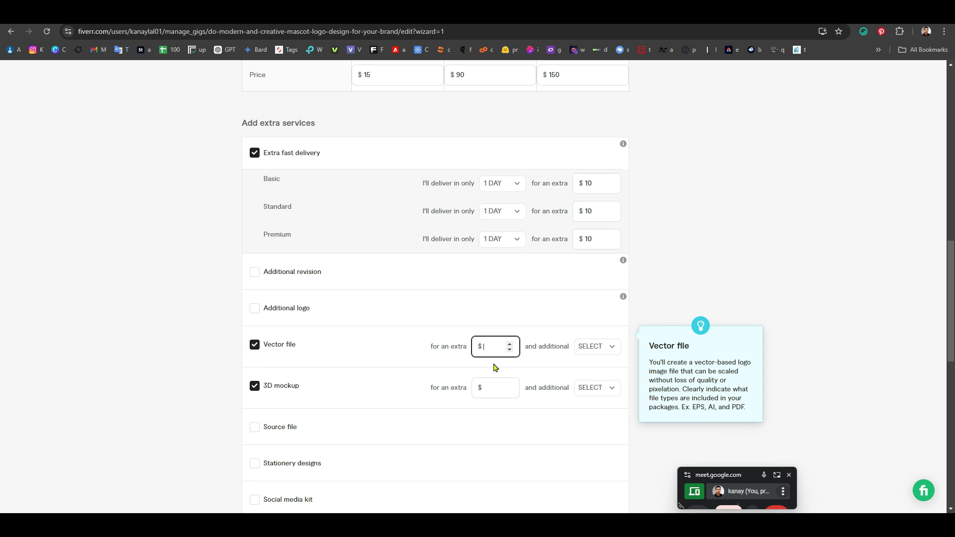
click(255, 344)
click(254, 381)
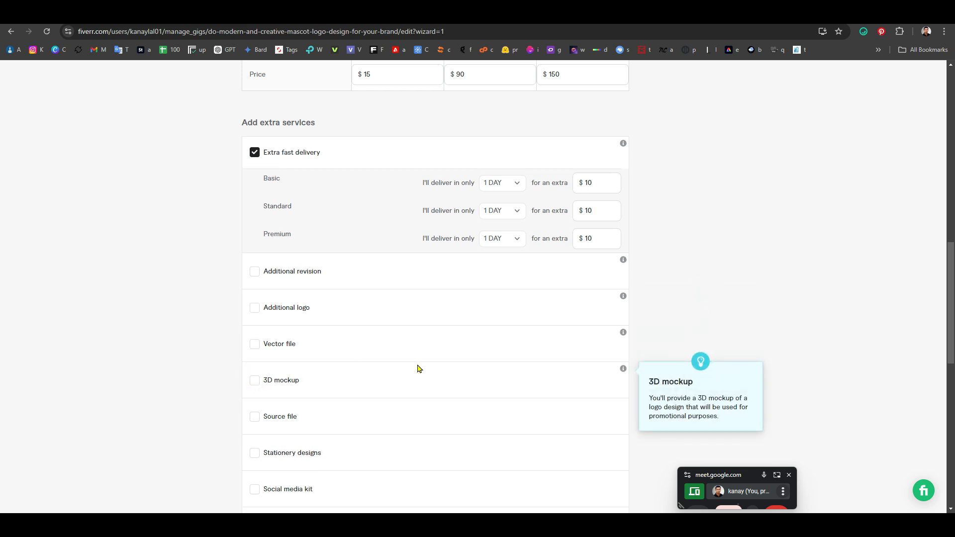
Step: Review the packages and extra services, and save them to continue to the Description & FAQ stage
scroll(498, 372, down, 5)
scroll(499, 326, up, 10)
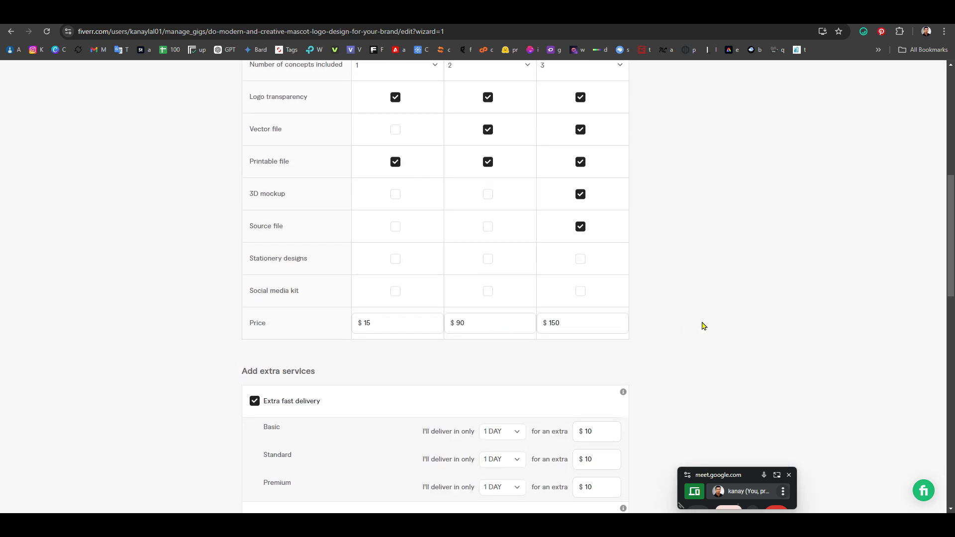
scroll(701, 326, down, 8)
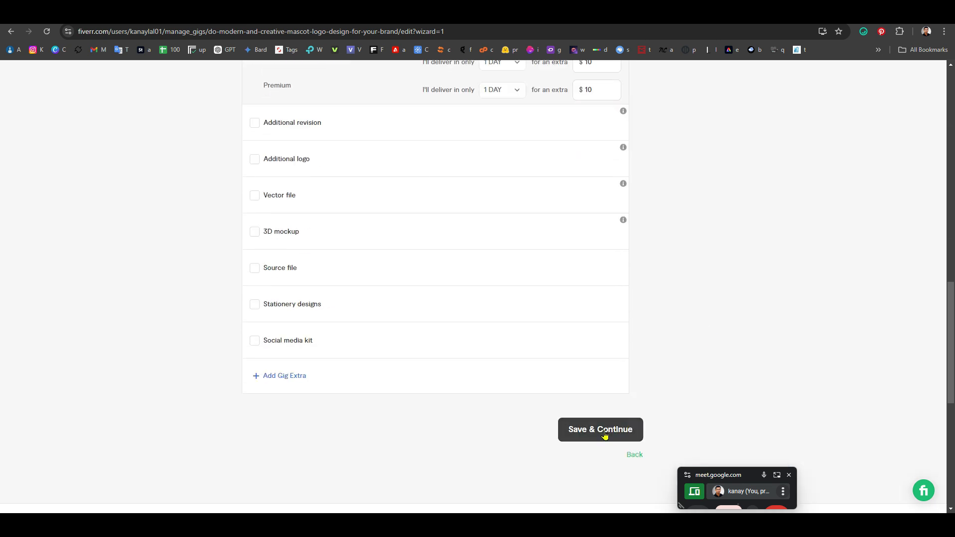
scroll(565, 320, up, 10)
scroll(706, 298, up, 4)
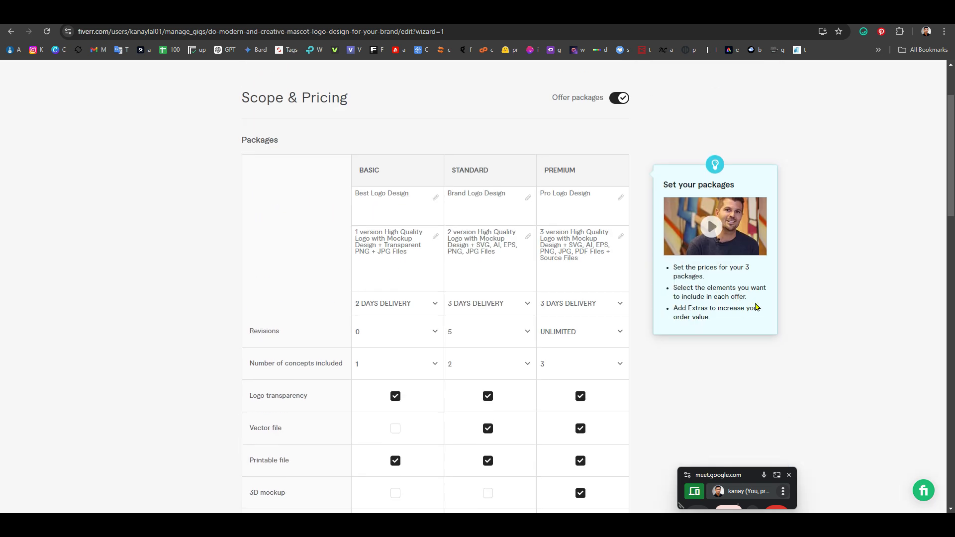
scroll(555, 397, down, 12)
scroll(600, 441, down, 7)
click(602, 186)
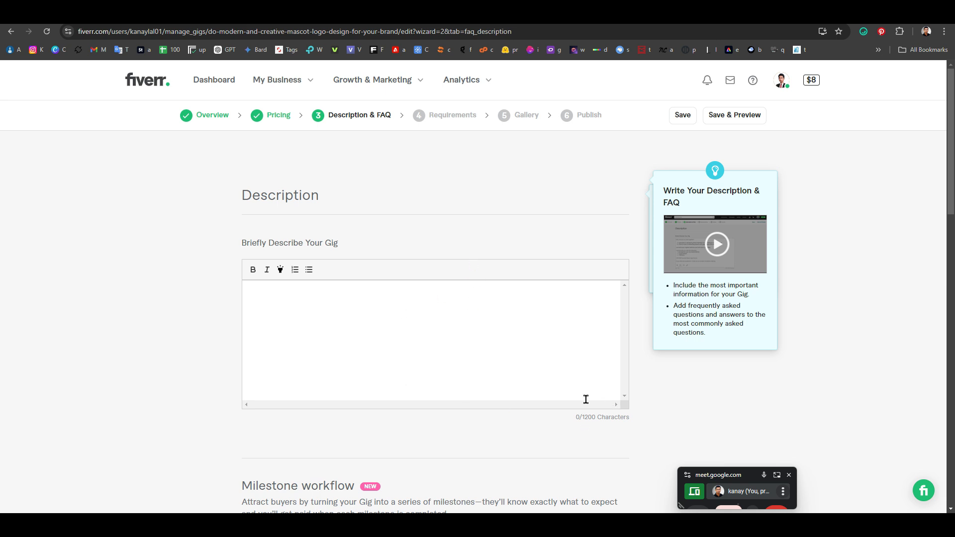
Step: Copy the gig title part "do-modern-and-creative-mascot-logo-design-for-your-brand" from the page address
scroll(481, 356, down, 5)
scroll(501, 348, up, 5)
click(206, 31)
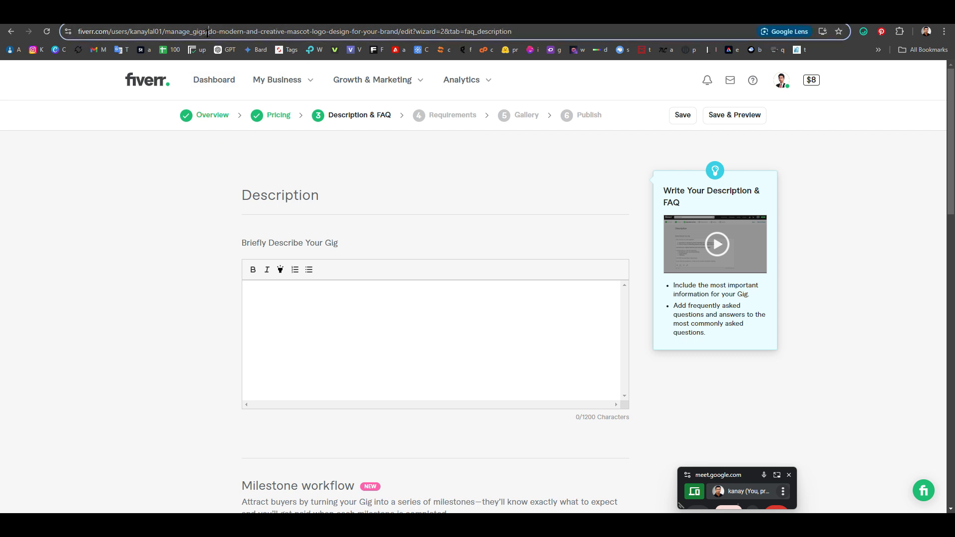
drag(208, 31, 398, 37)
right_click(411, 36)
click(446, 125)
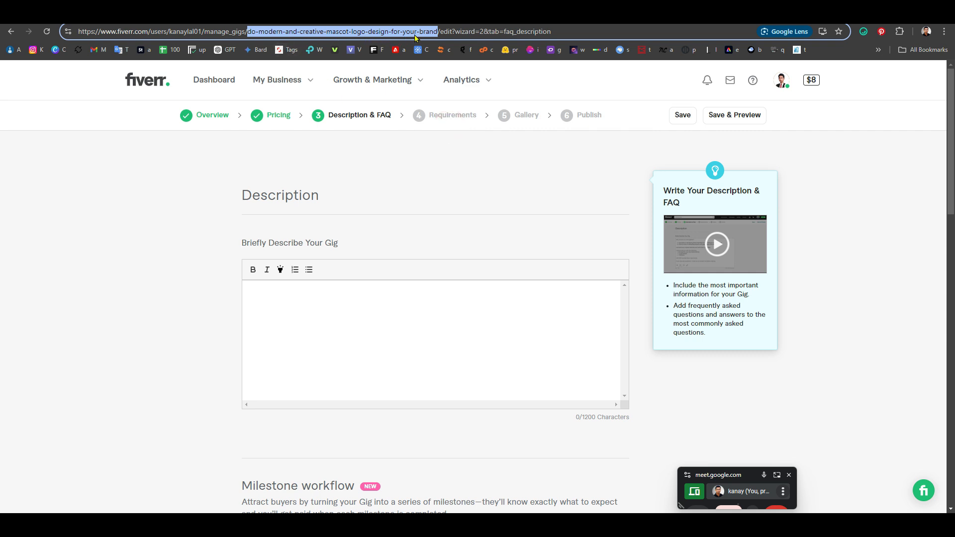
scroll(443, 315, down, 5)
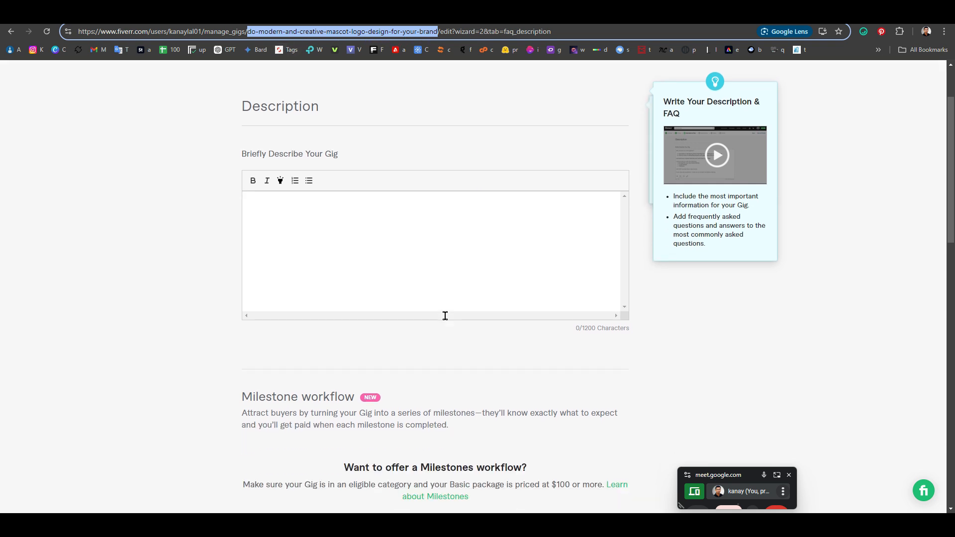
scroll(456, 315, up, 3)
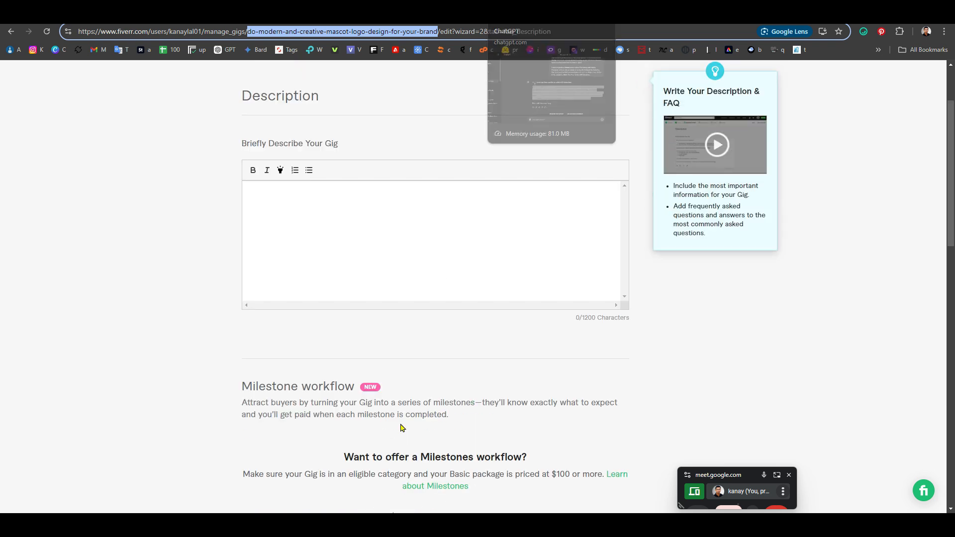
Step: Switch to the Texax Logos minimal logo gig and copy its "About this gig" description as a reference
mouse_move(453, 525)
click(601, 461)
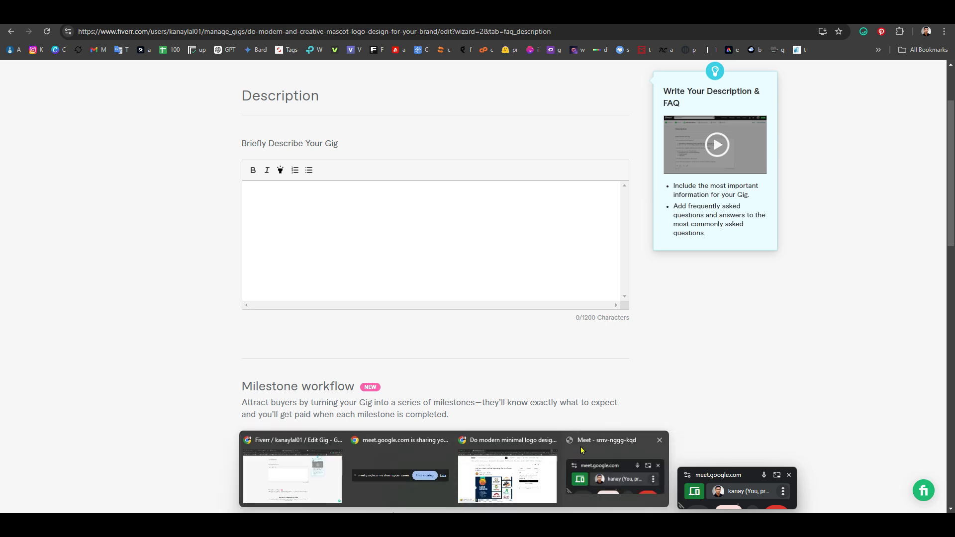
click(505, 473)
scroll(500, 413, down, 12)
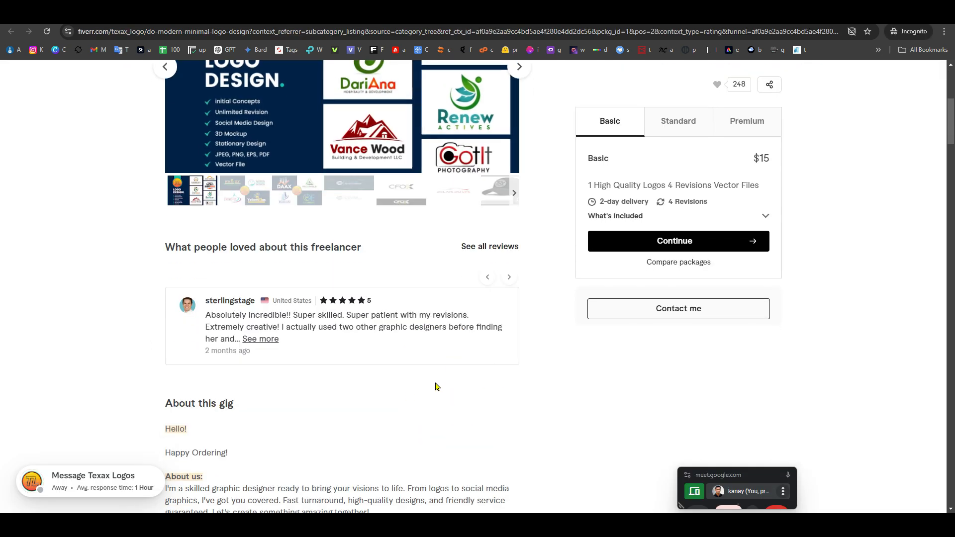
drag(308, 367, 165, 102)
scroll(372, 195, up, 2)
key(ctrl+c)
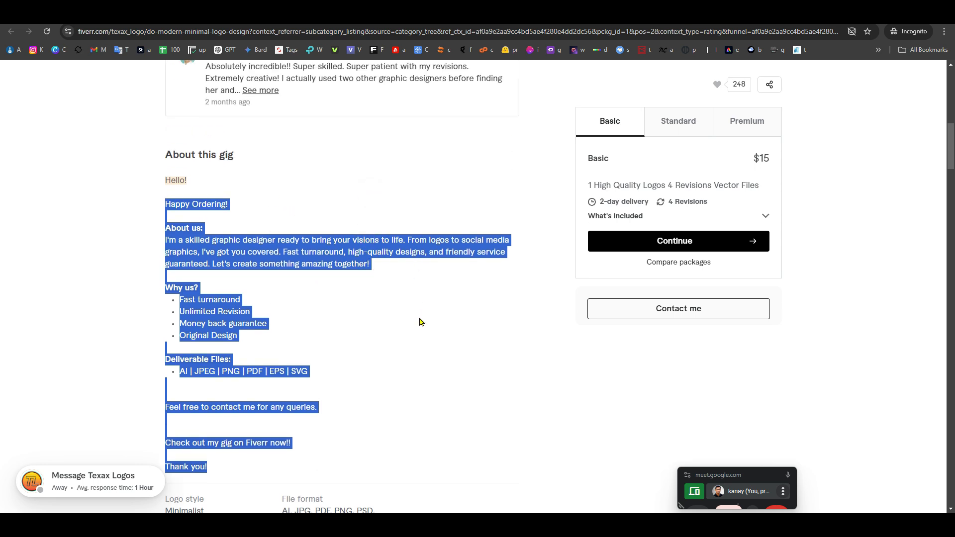
scroll(423, 319, up, 1)
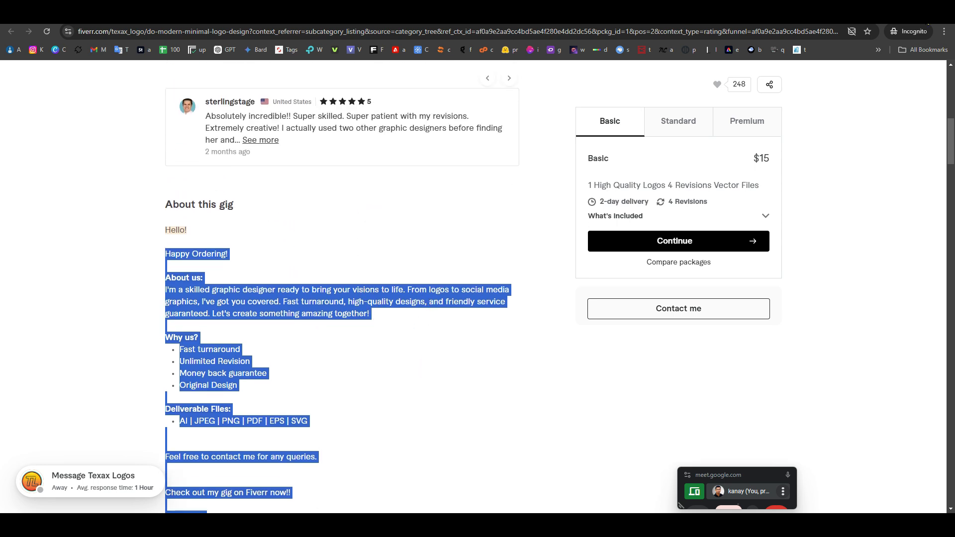
Step: Switch to ChatGPT and draft the prompt: I need a gig and service description about these "do-modern-and-creative-mascot-logo-design-for-your-brand
key(alt+Tab)
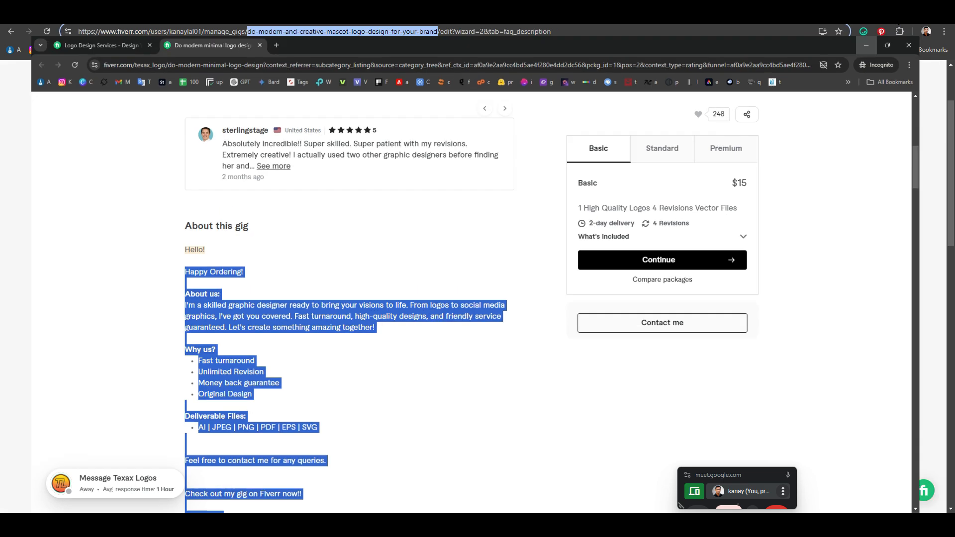
key(alt+Tab)
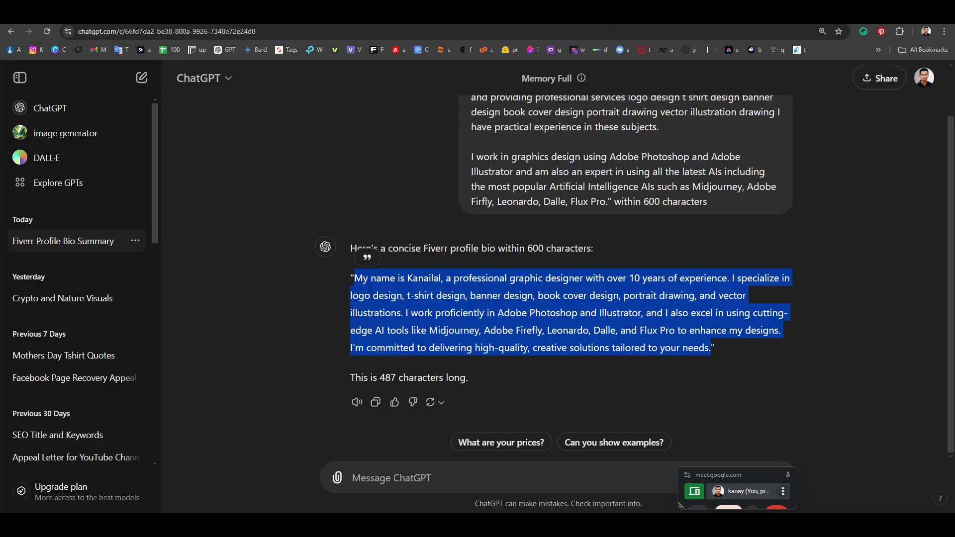
click(402, 471)
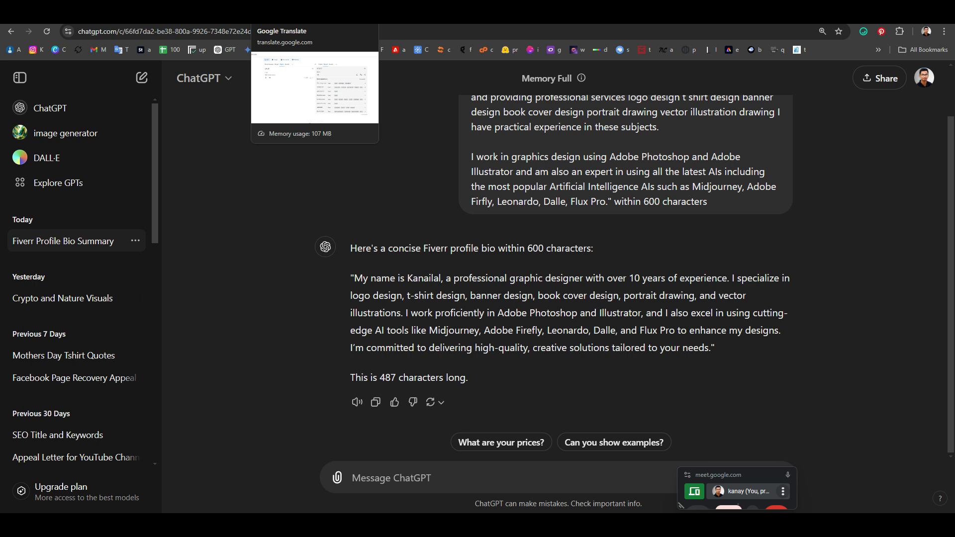
text(I)
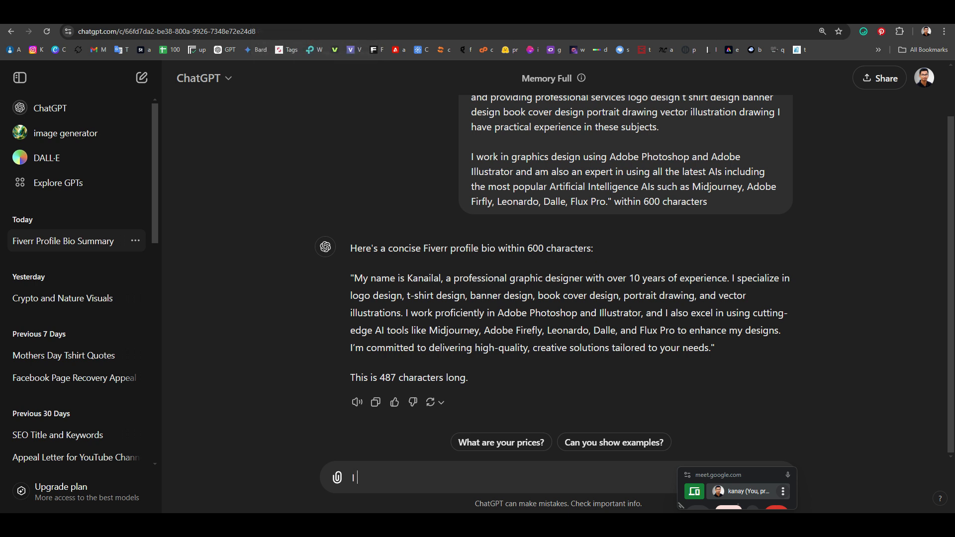
text( need a gig and service desc)
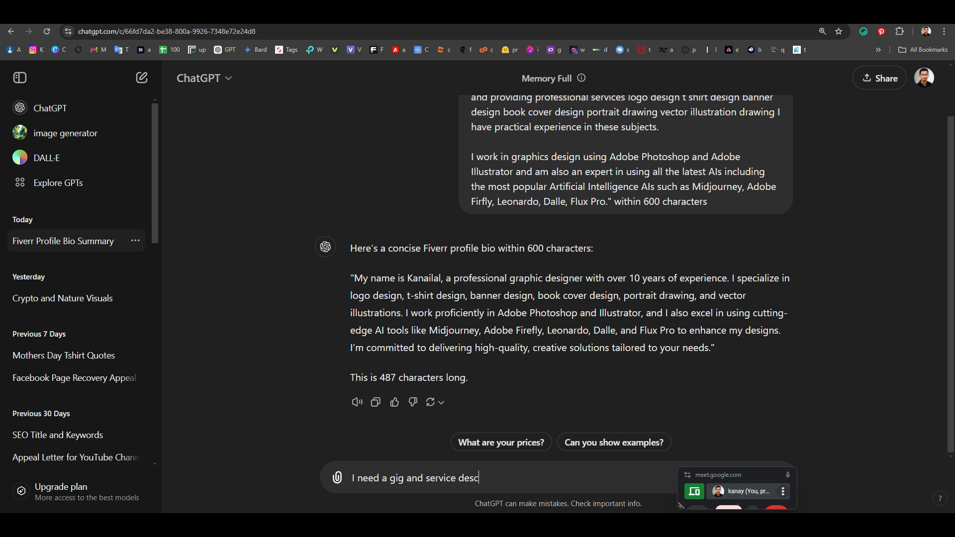
text(ription about these ")
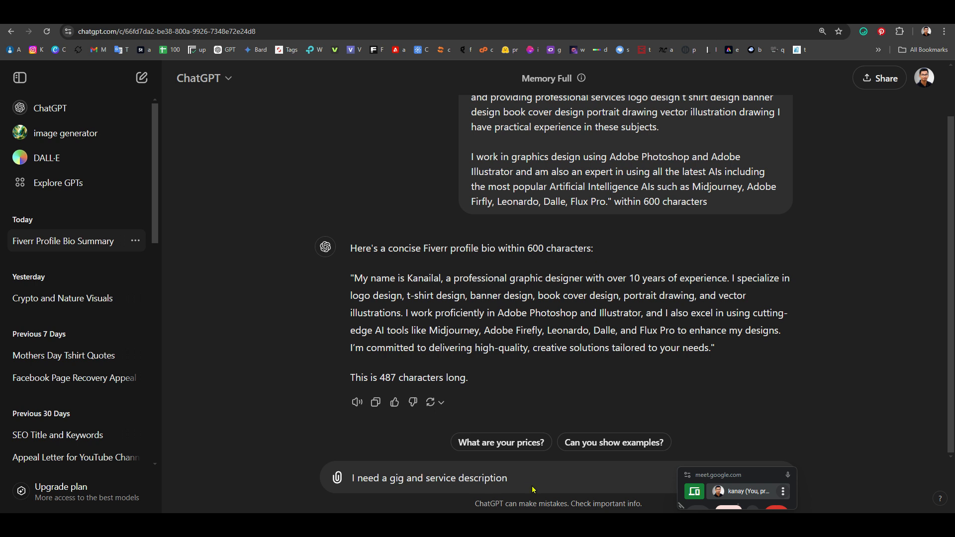
text(about these ")
text(do-modern-and-creative-mascot-logo-design-for-your-brand)
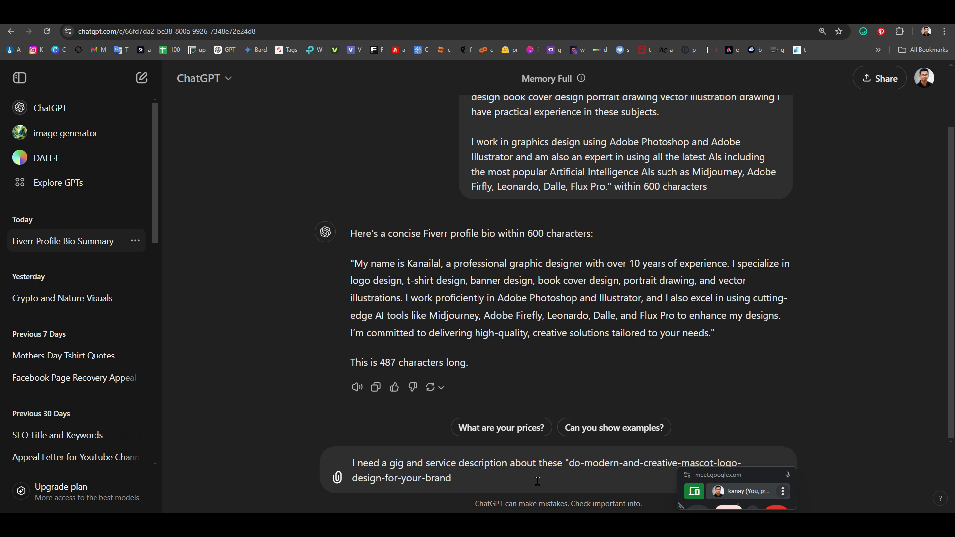
Step: Add a closing quotation mark to the gig title in the prompt and insert "I will" at its start
click(752, 475)
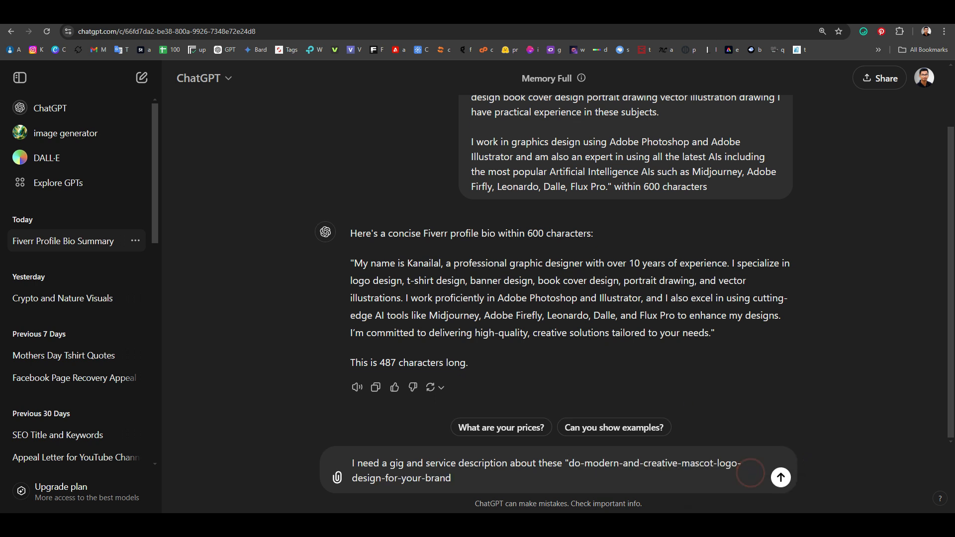
click(493, 481)
text(")
click(572, 463)
text(I will)
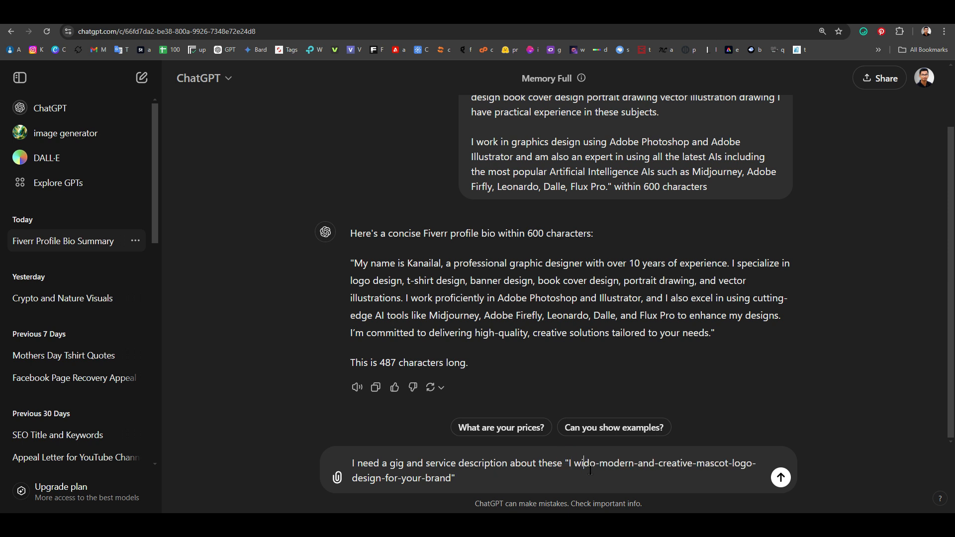
Step: Replace the title's hyphens with spaces so it reads "I will do modern and creative mascot logo design for your brand"
key(Right)
key(Right)
key(Right)
key(BackSpace)
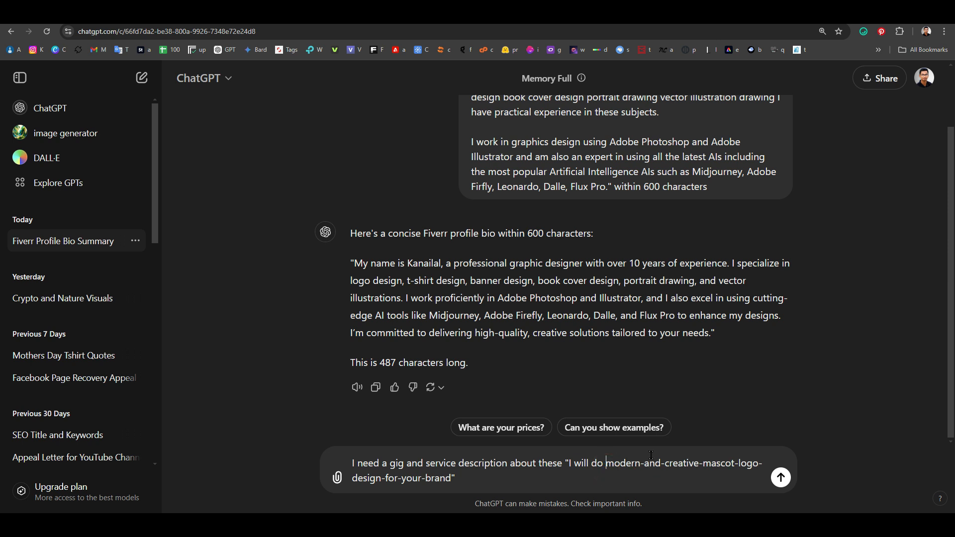
click(643, 463)
key(BackSpace)
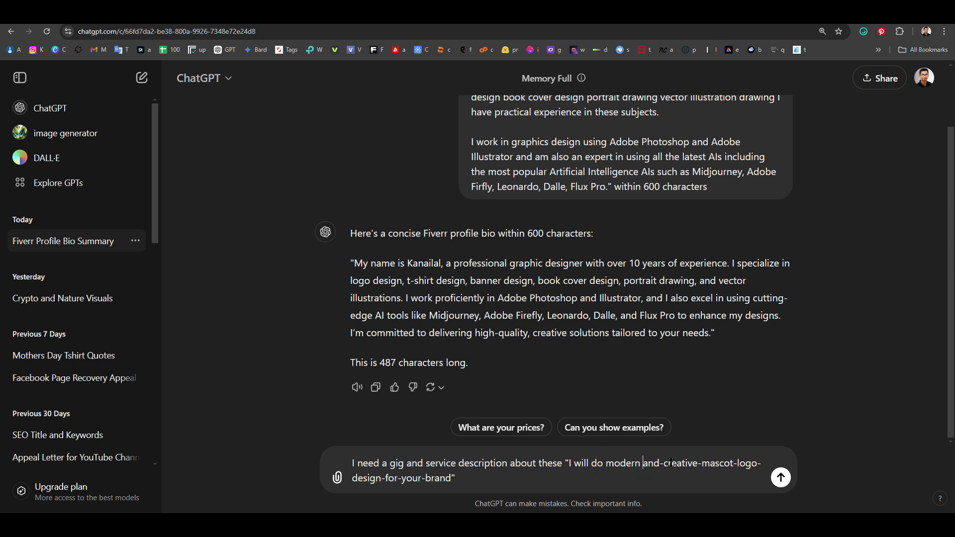
click(663, 462)
key(BackSpace)
click(701, 463)
key(BackSpace)
click(731, 463)
key(BackSpace)
click(758, 464)
key(BackSpace)
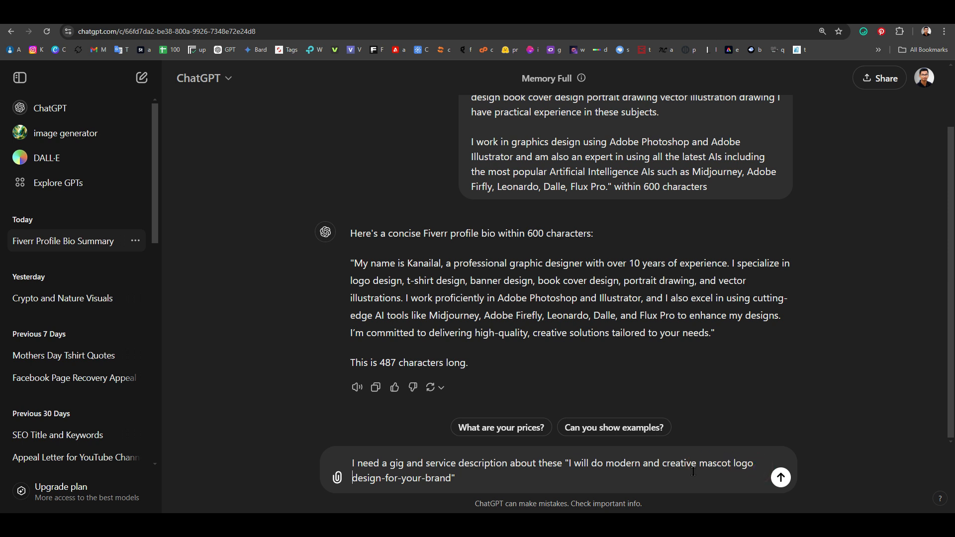
double_click(384, 479)
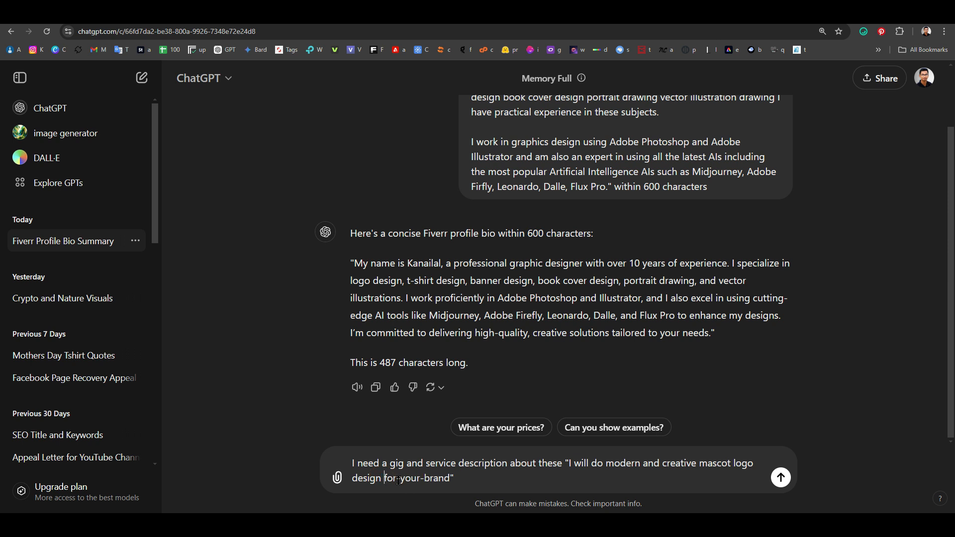
double_click(401, 479)
double_click(422, 479)
Step: Append "for Fiverr" to the prompt and submit it
click(494, 476)
text(for Fiverr)
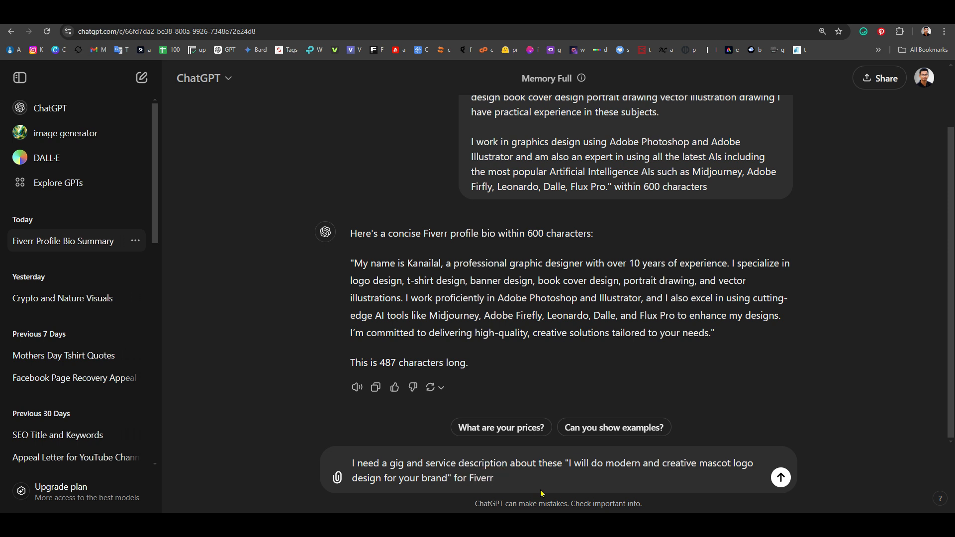
key(Return)
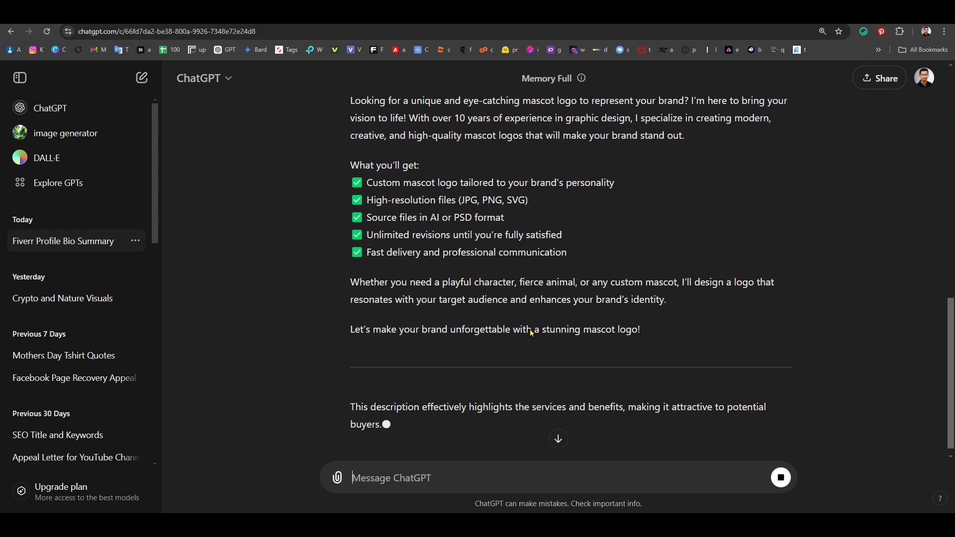
Step: Read through the generated gig description and request another version with the prompt "need more unique"
scroll(527, 343, up, 3)
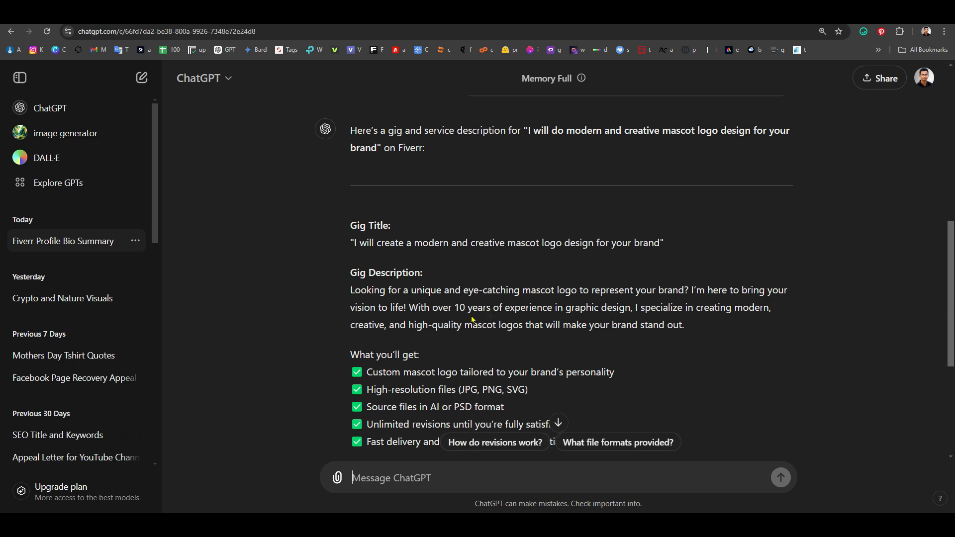
scroll(479, 338, down, 1)
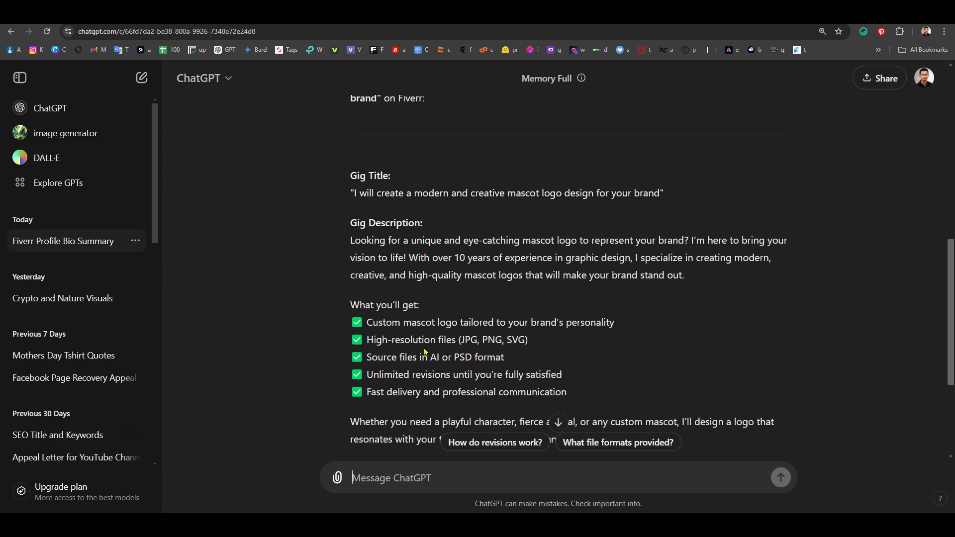
scroll(528, 370, down, 2)
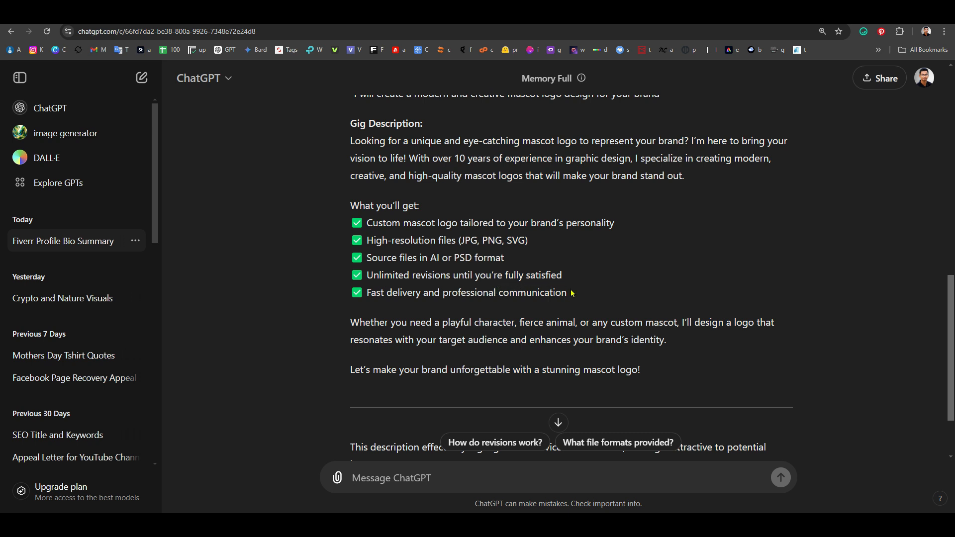
scroll(595, 308, down, 2)
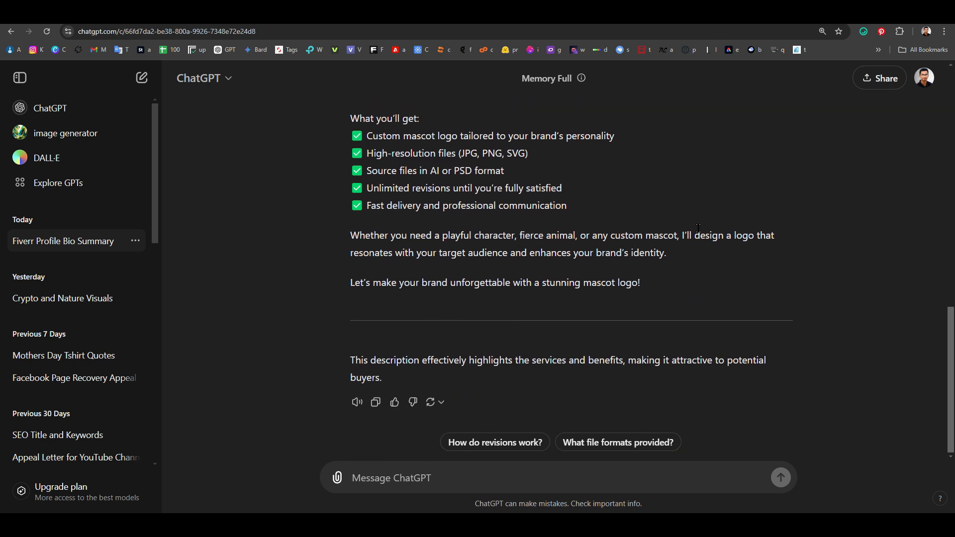
scroll(569, 309, up, 3)
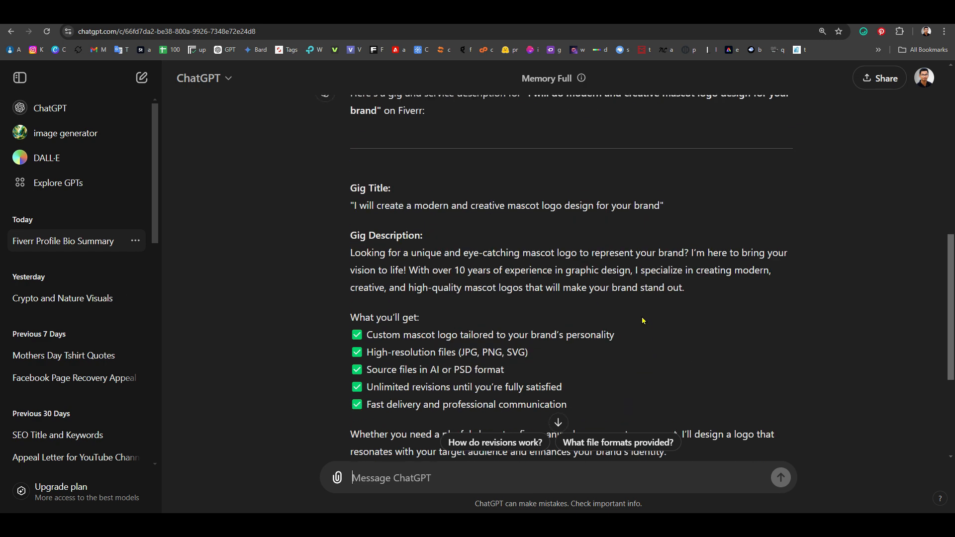
scroll(621, 311, down, 3)
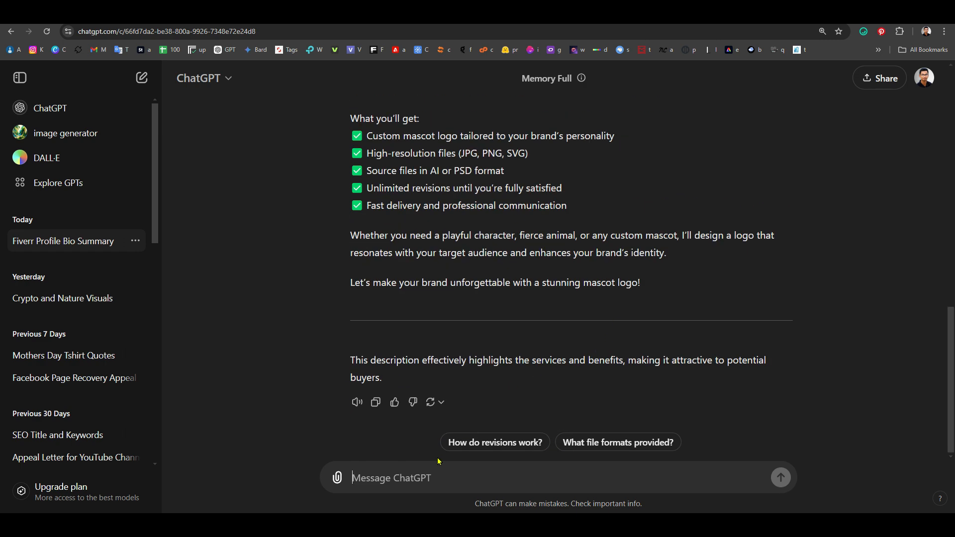
text(ne)
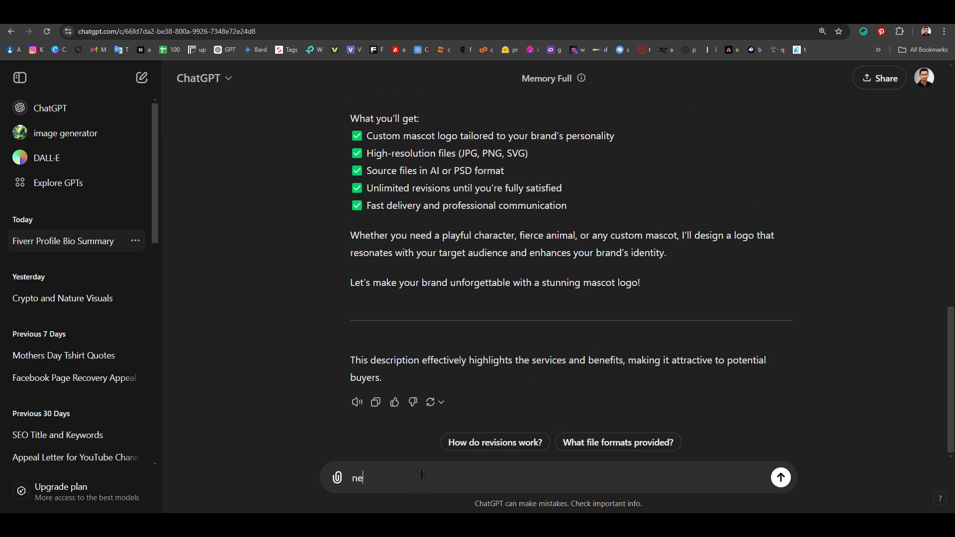
text(ed more unique)
key(Return)
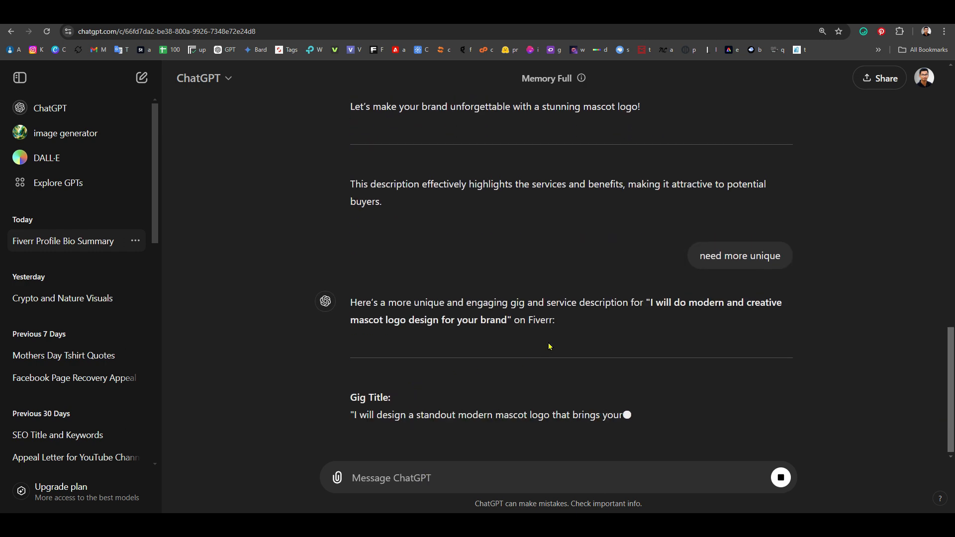
Step: Copy the first generated gig text, from the quoted title through the closing sentence, into the Fiverr gig's description and check its beginning
scroll(650, 387, up, 5)
scroll(650, 387, up, 1)
drag(644, 433, 350, 155)
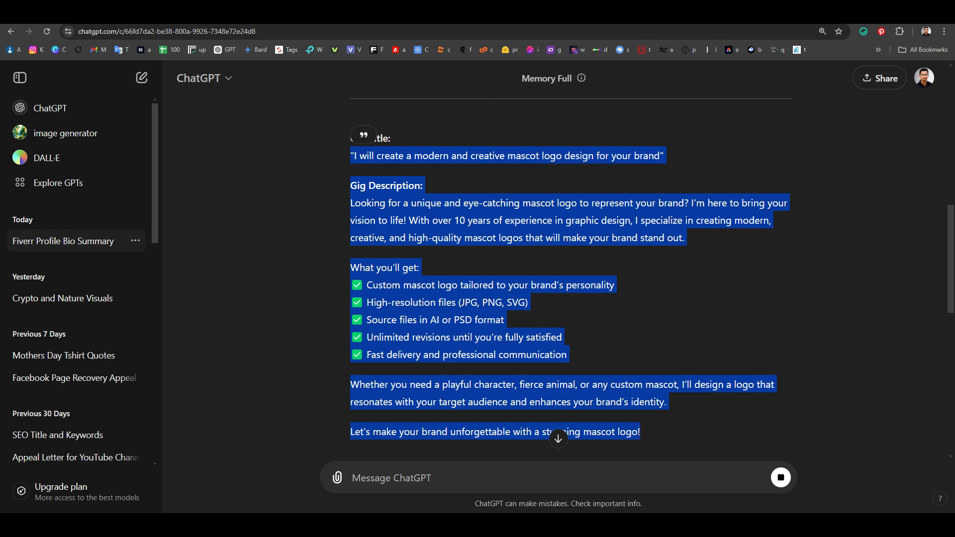
key(ctrl+c)
key(ctrl+Tab)
click(369, 188)
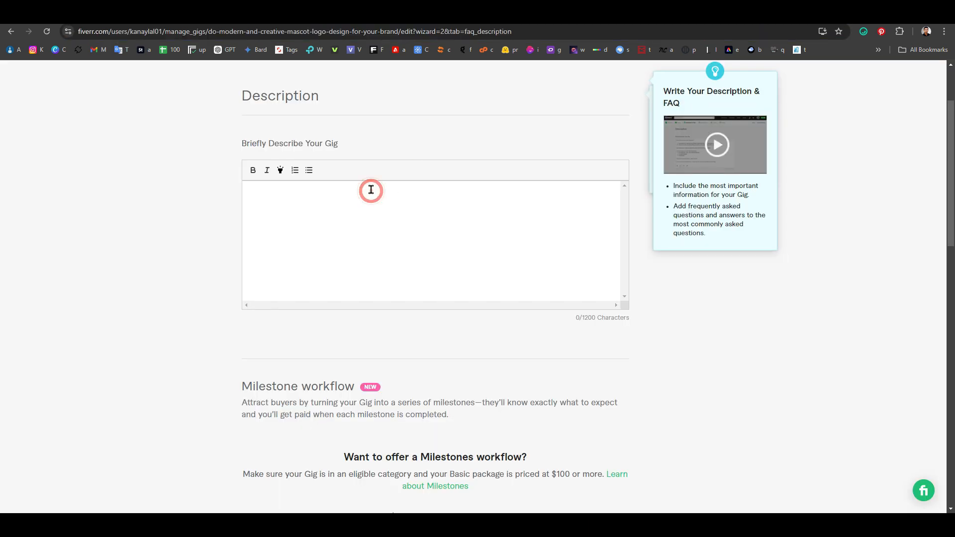
key(ctrl+v)
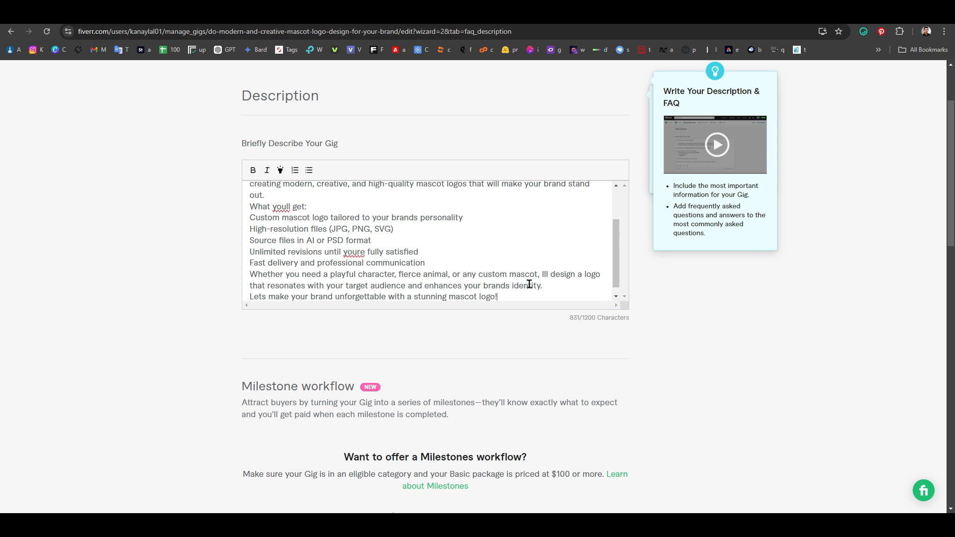
scroll(486, 279, up, 2)
scroll(486, 279, up, 1)
mouse_move(614, 302)
mouse_down()
mouse_move(624, 349)
mouse_move(616, 287)
mouse_up()
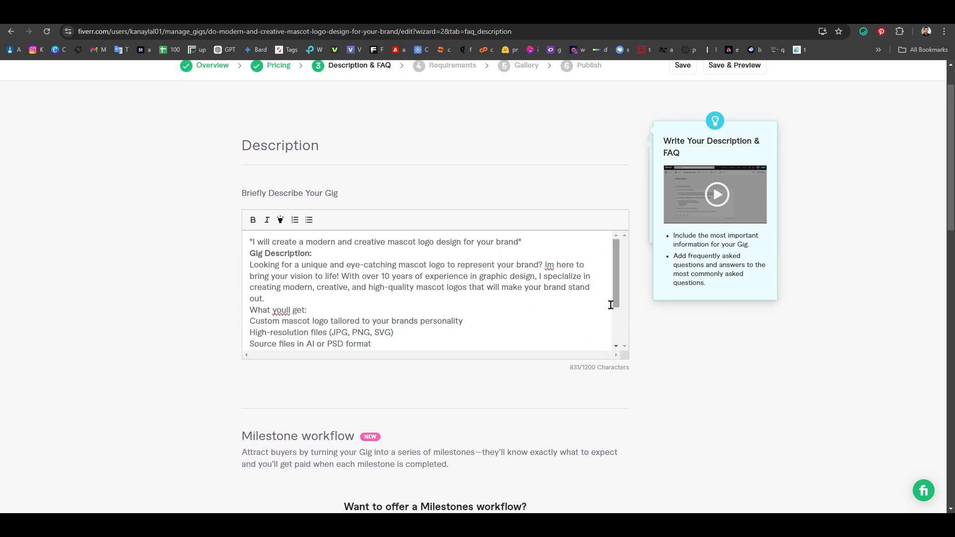
Step: Delete the "Gig Description:" heading from the description and make the quoted title line bold without a highlight
drag(326, 255, 246, 253)
key(BackSpace)
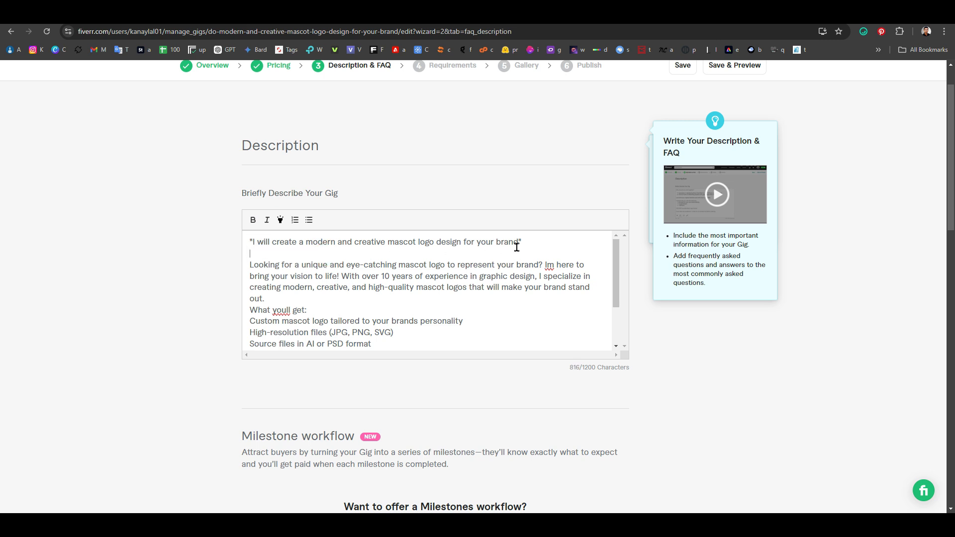
drag(542, 242, 247, 241)
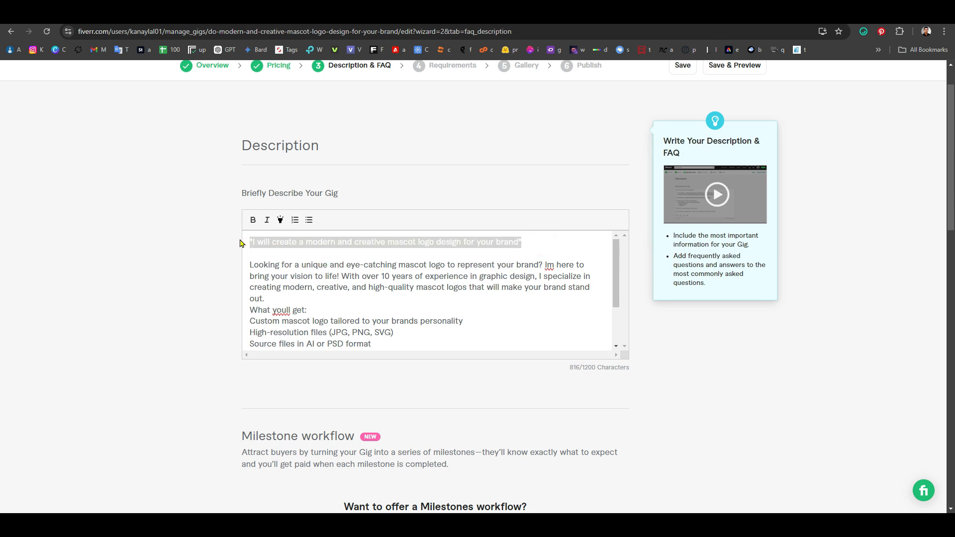
click(280, 221)
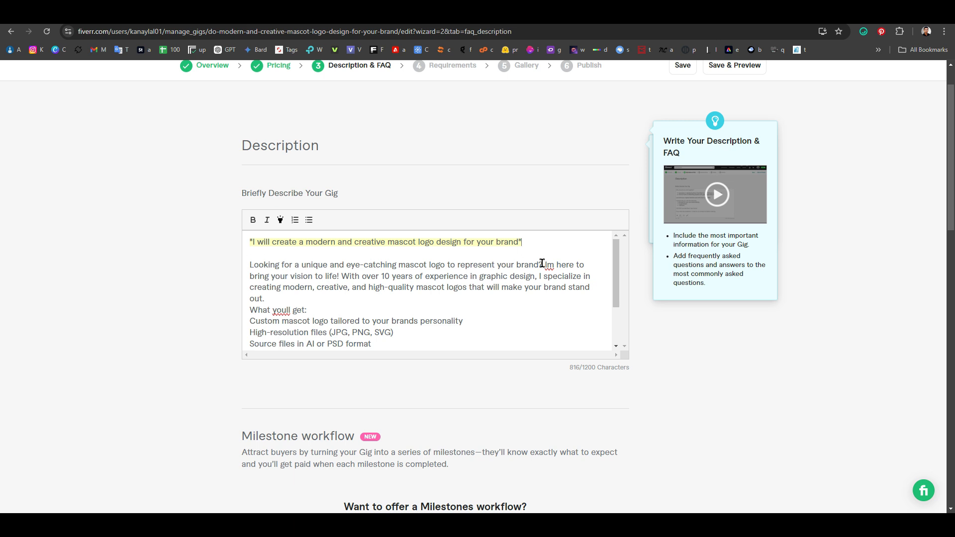
mouse_move(531, 241)
mouse_down()
mouse_move(243, 248)
mouse_move(245, 240)
mouse_up()
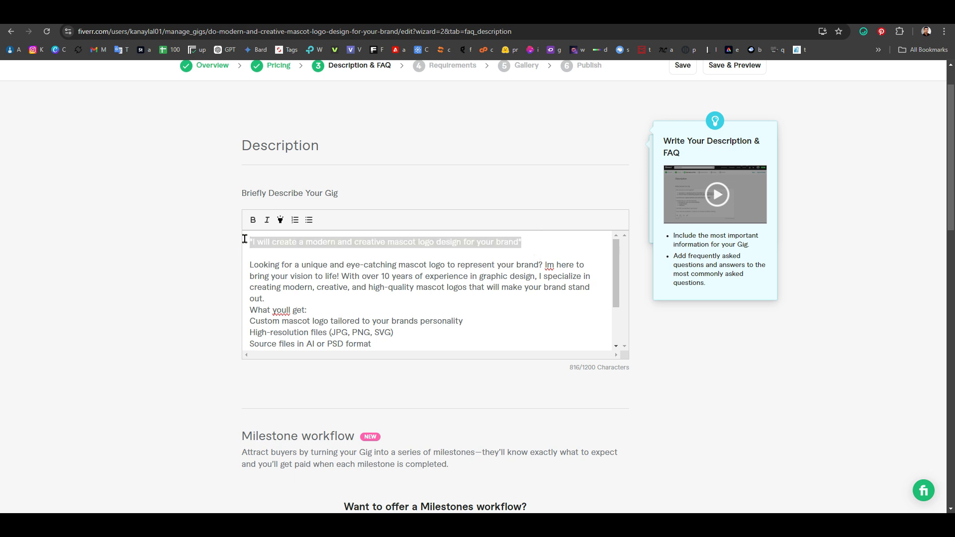
click(280, 220)
click(253, 220)
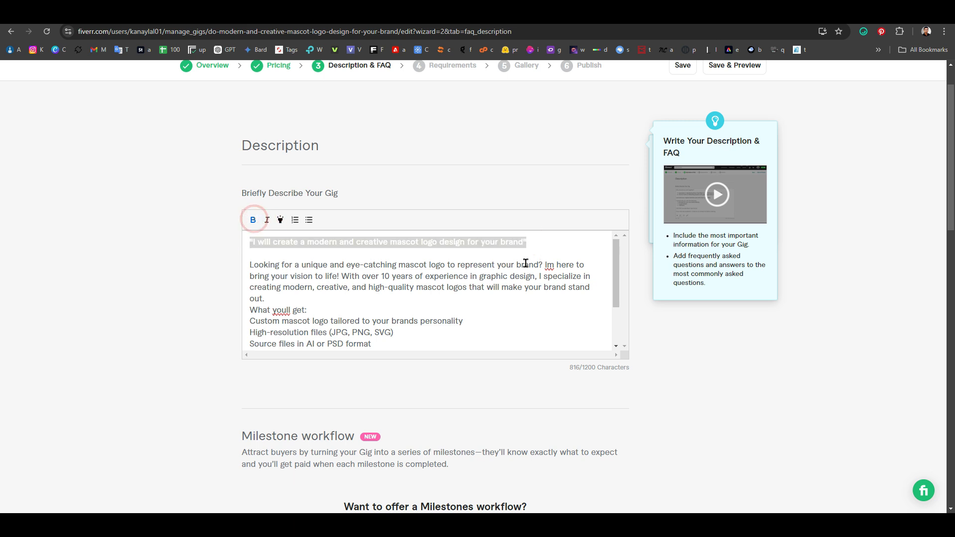
Step: Highlight the opening question "Looking for a unique and eye-catching mascot logo to represent your brand?" in the description
click(545, 265)
drag(544, 265, 250, 265)
click(280, 220)
click(518, 290)
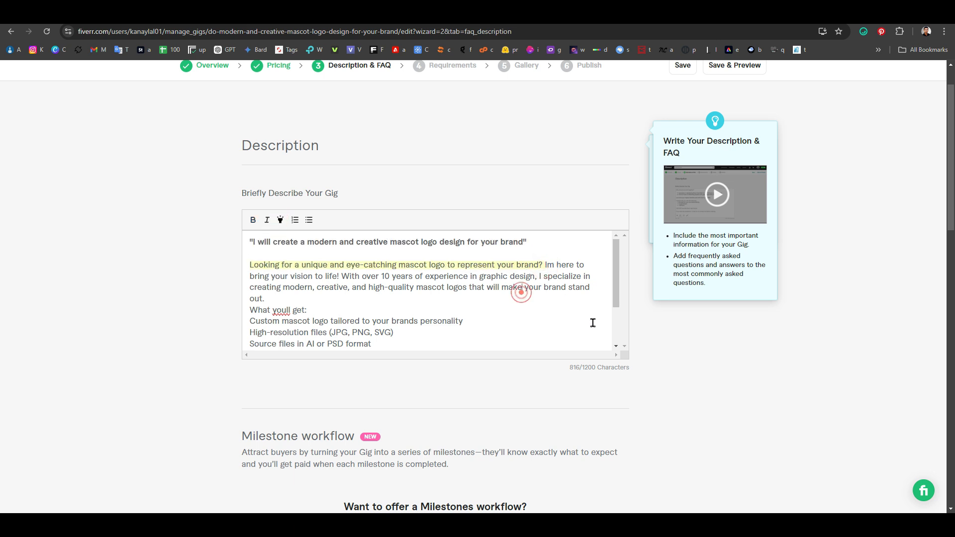
Step: Correct "Im" to "I'm" in the introduction and set the stated graphic design experience to 12 years
click(545, 265)
double_click(551, 267)
right_click(551, 266)
click(576, 277)
click(387, 277)
text(2)
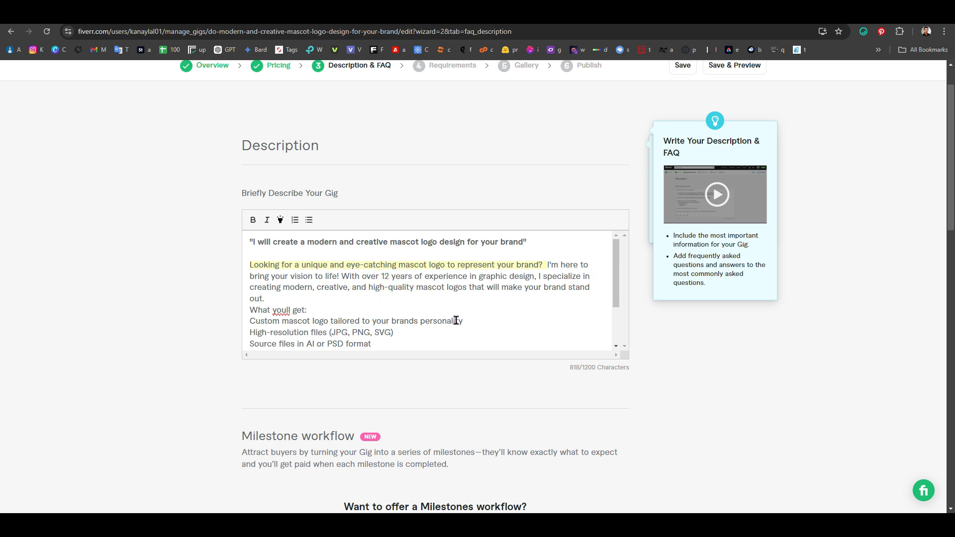
Step: Insert a blank line after the introduction and correct "youll" to "you'll" in the "What you'll get:" heading
click(285, 297)
key(Return)
scroll(413, 314, down, 2)
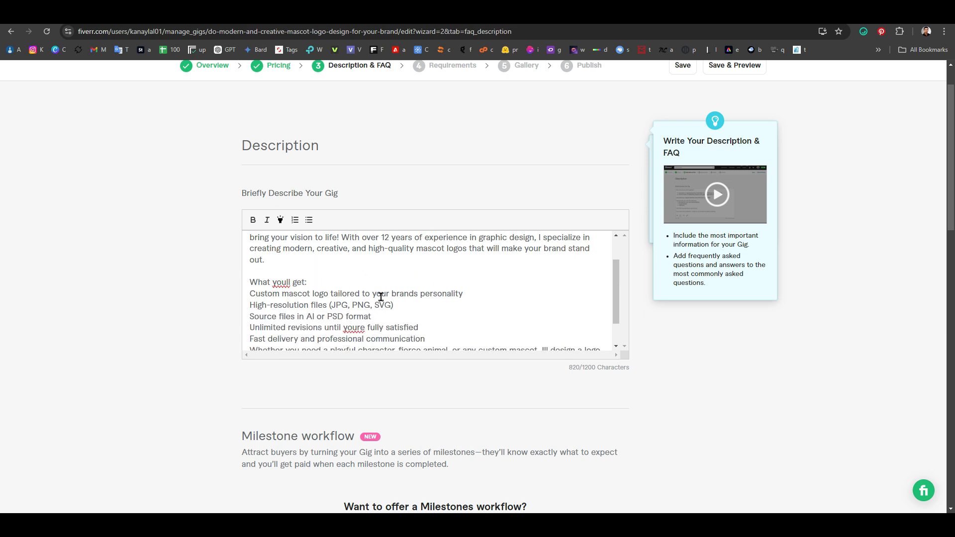
right_click(282, 273)
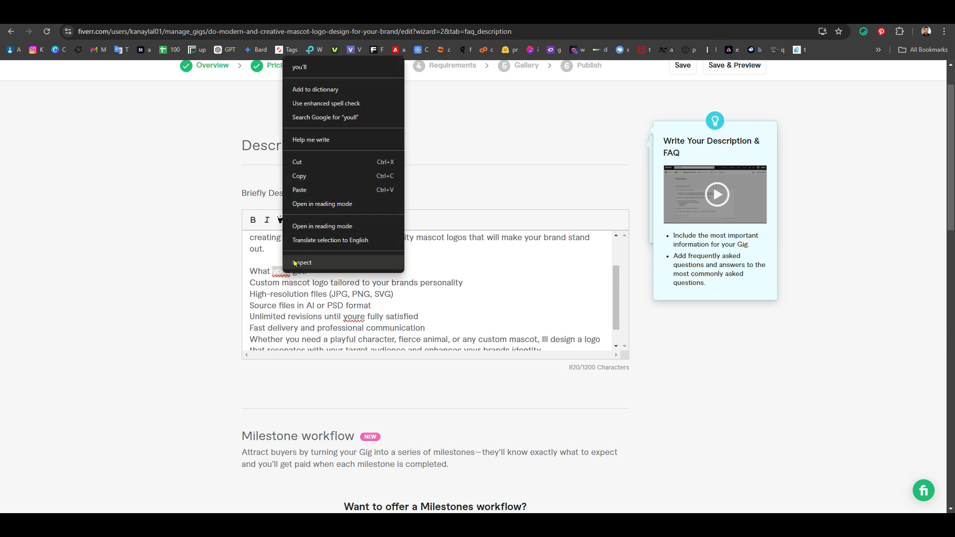
click(298, 66)
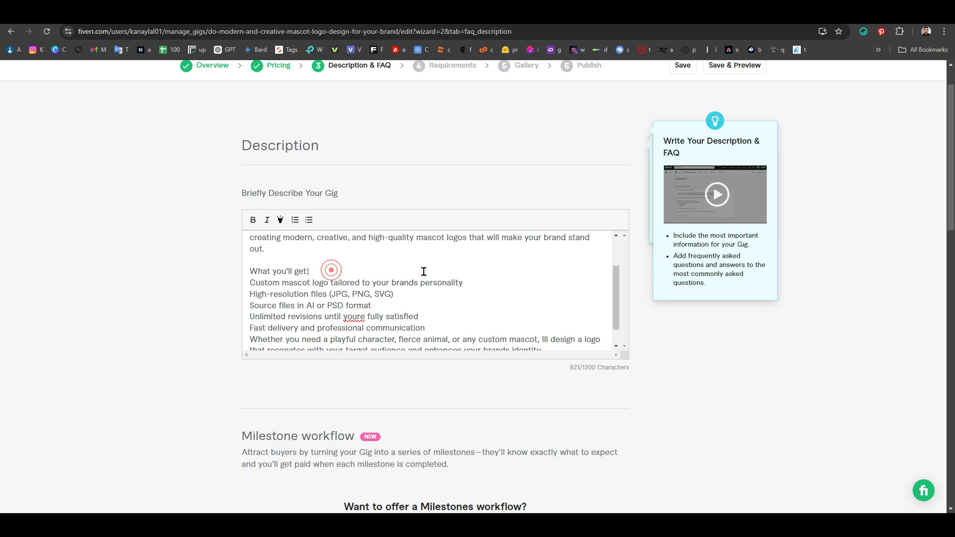
Step: Insert a blank line before the "Whether you need a playful character" paragraph and correct "youre" to "you're" in the revisions line
scroll(383, 273, down, 1)
click(458, 306)
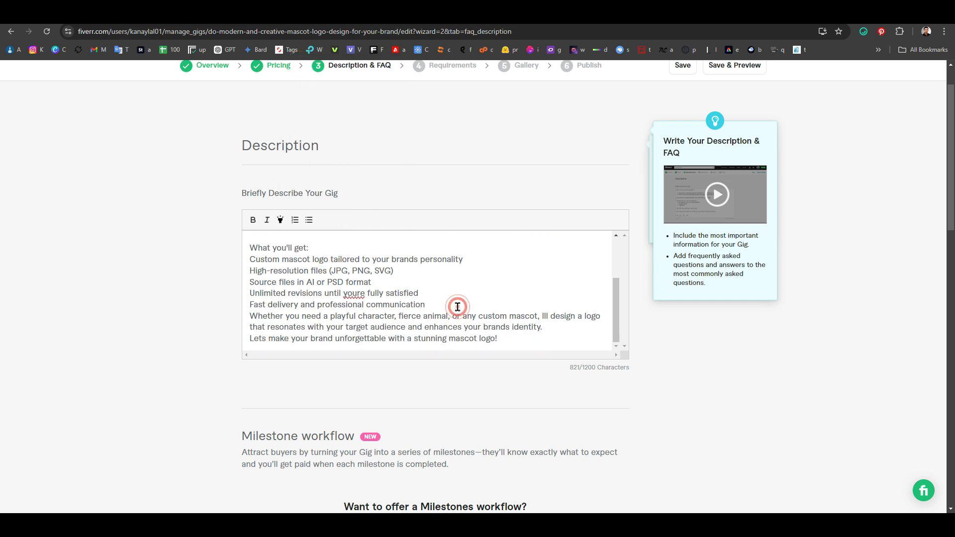
key(Return)
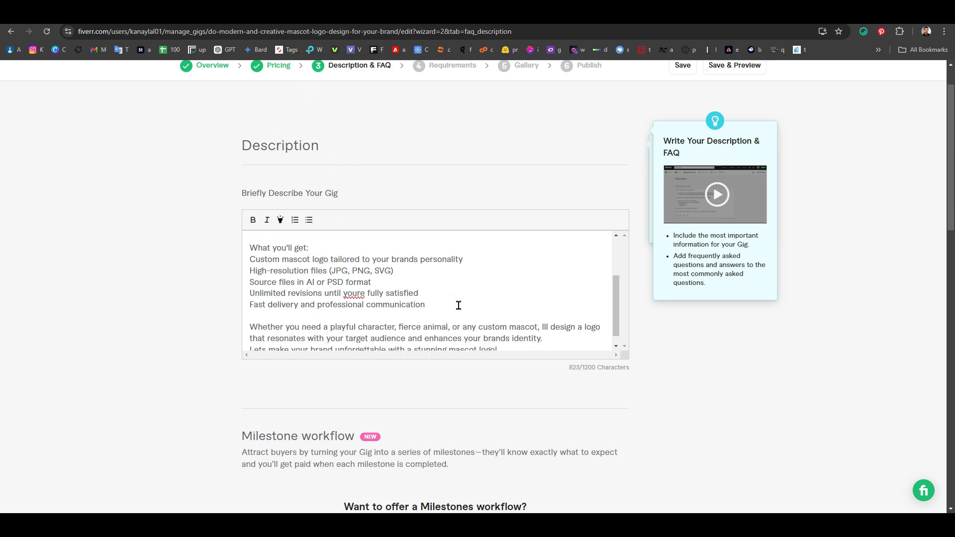
right_click(364, 288)
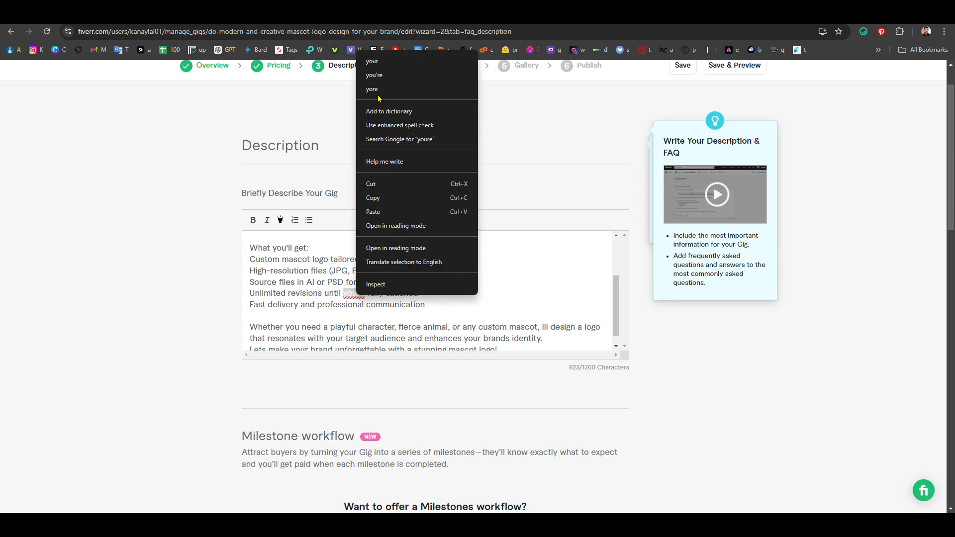
click(383, 80)
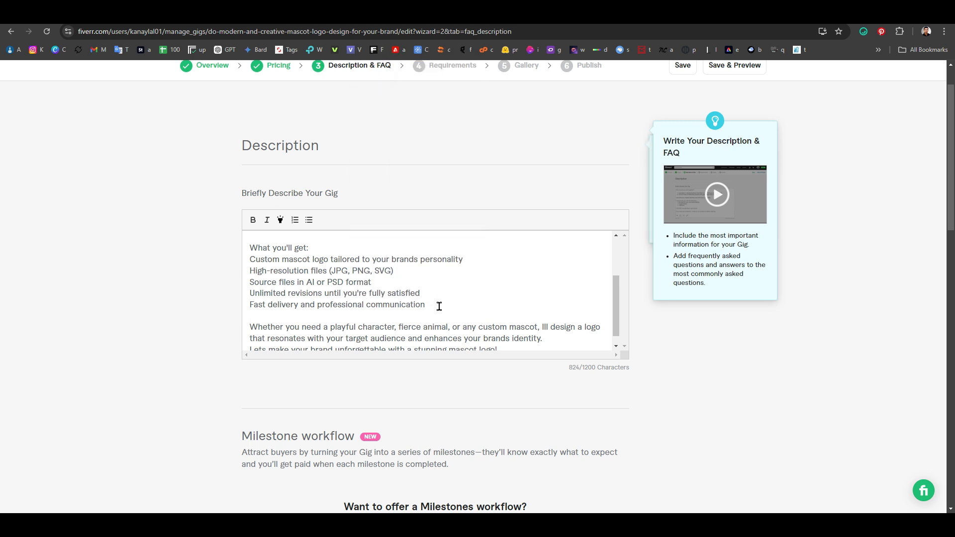
Step: Format the five deliverable lines as a bulleted list and make the "What you'll get:" heading bold
drag(437, 307, 249, 259)
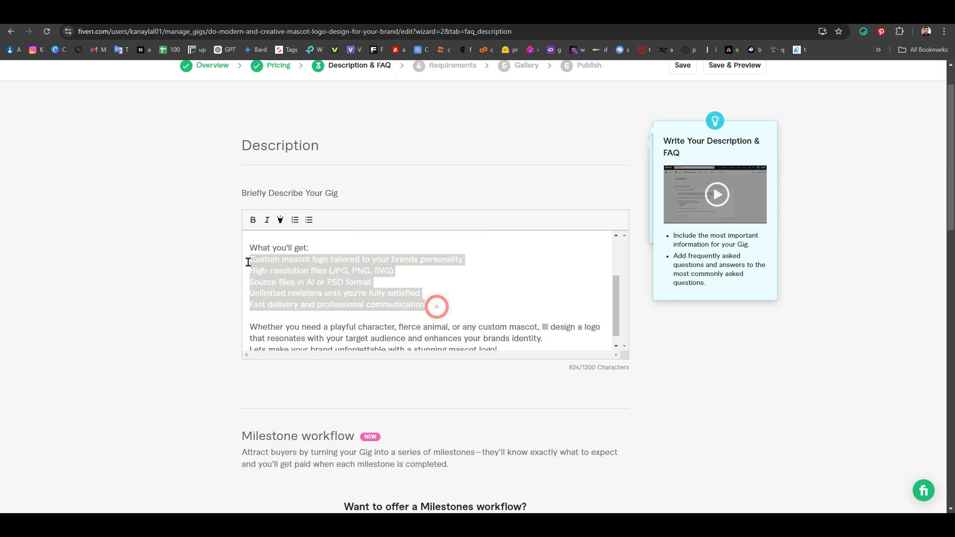
click(309, 220)
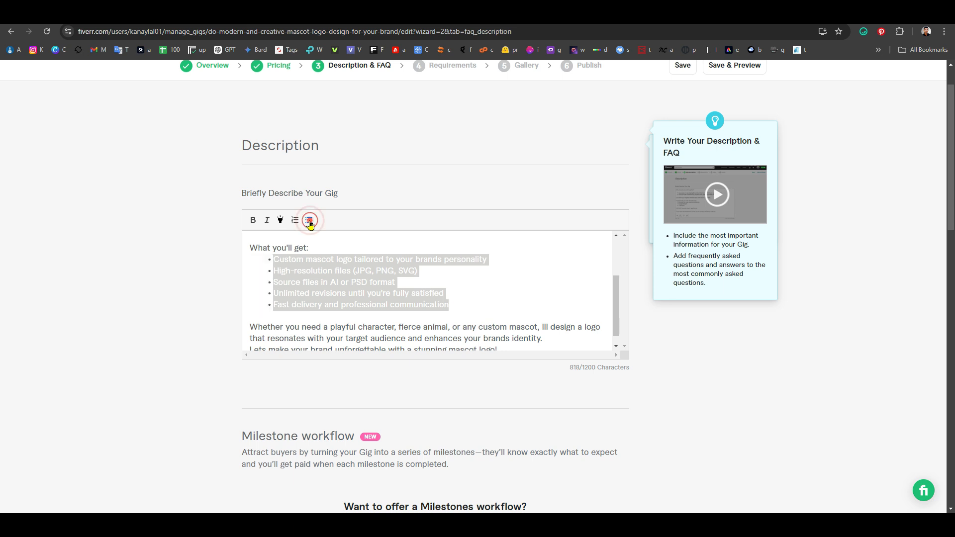
drag(321, 248, 245, 250)
click(253, 220)
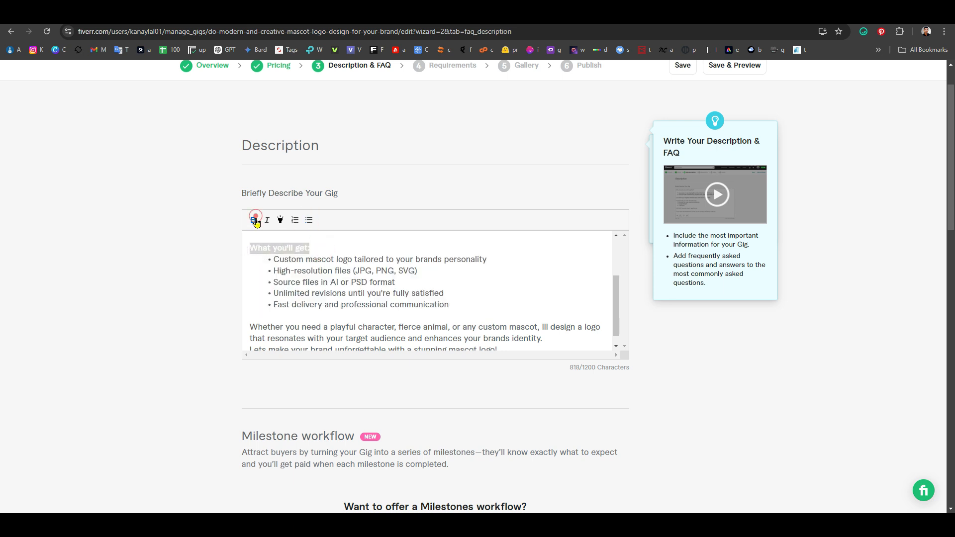
click(536, 293)
scroll(534, 290, up, 2)
scroll(535, 292, down, 2)
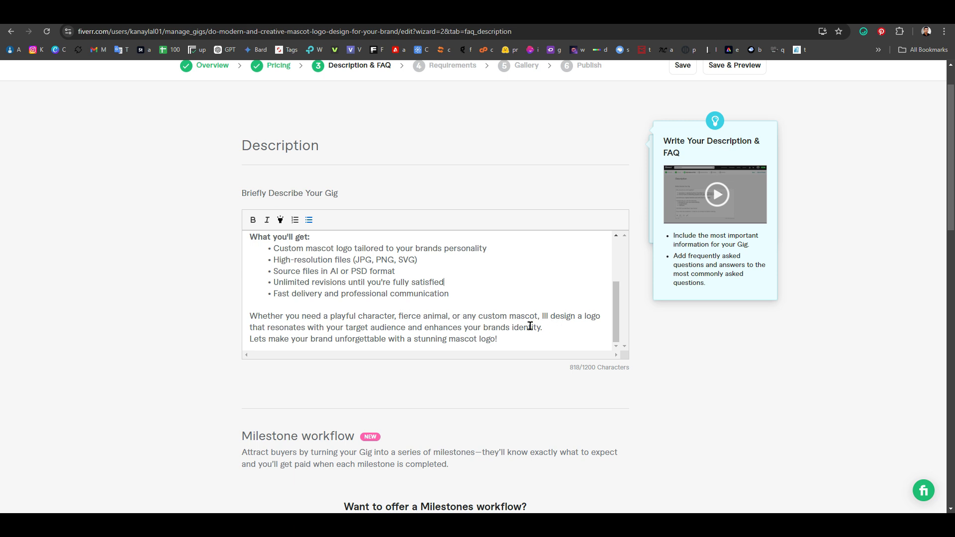
Step: Correct "Ill" to "I'll" in the "Whether you need" paragraph and add a blank line before the "Lets make your brand unforgettable" sentence
click(547, 316)
drag(551, 318, 544, 317)
text('ll)
key(BackSpace)
text(l)
click(565, 330)
click(556, 330)
key(Return)
scroll(532, 343, down, 1)
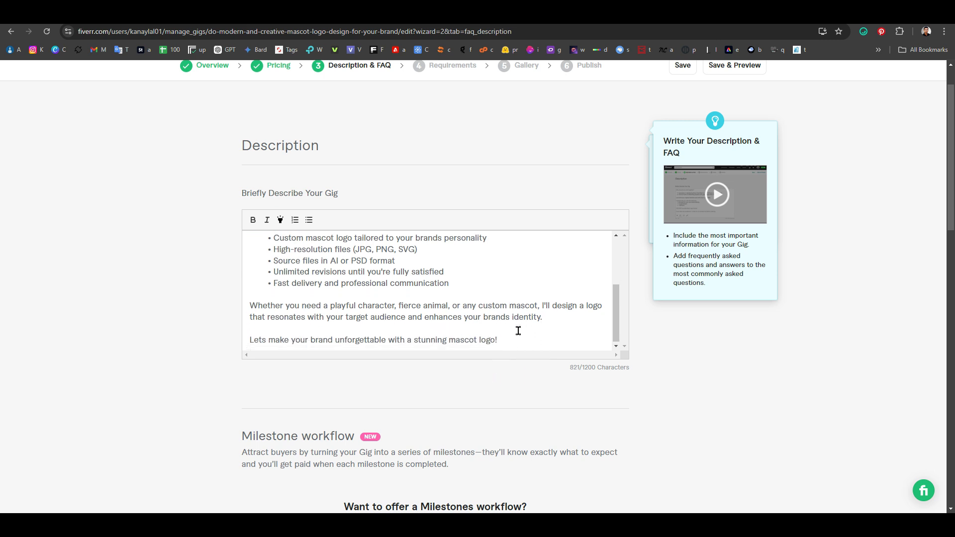
Step: Add a separate closing paragraph reading "Note: You can contact me before place order and send me your Company Niche and Tagline"
click(520, 338)
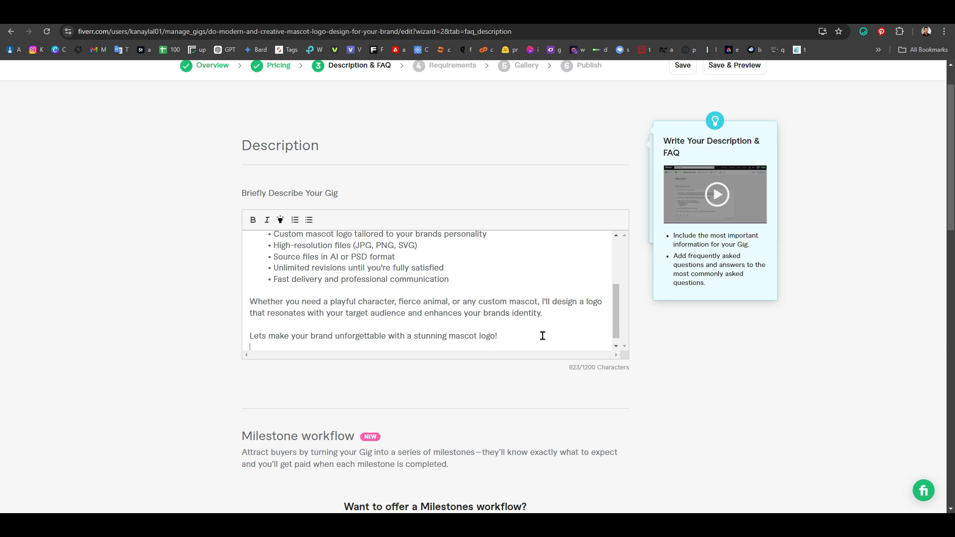
key(Return)
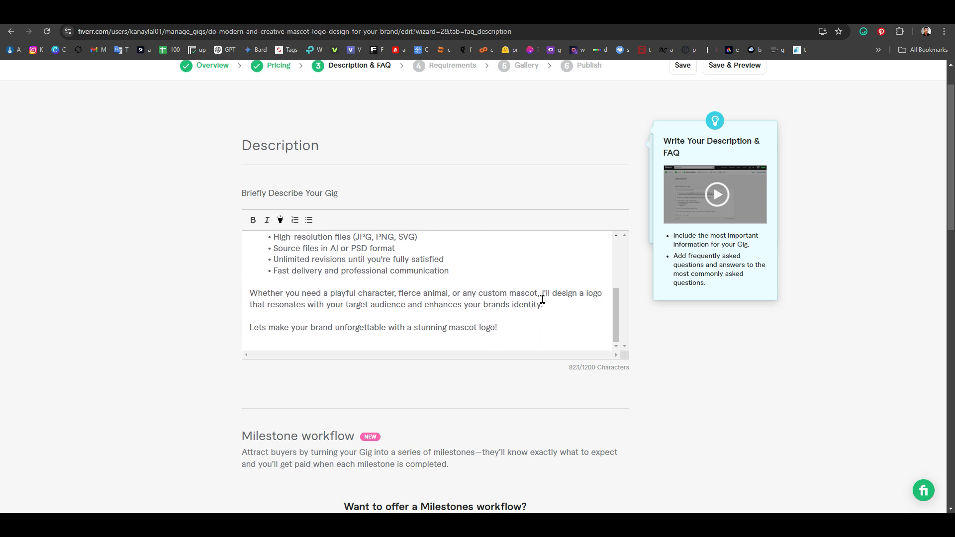
key(Return)
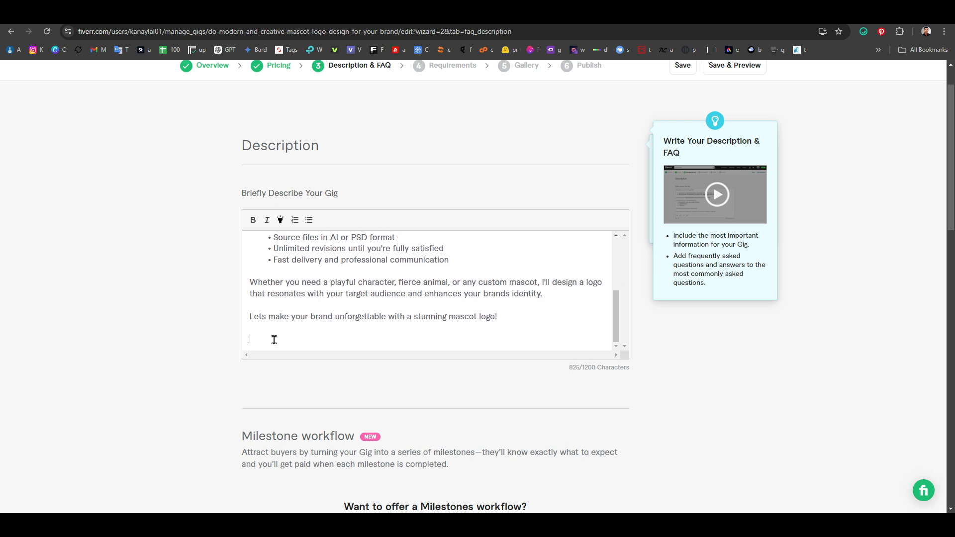
click(259, 341)
text(Note)
key(BackSpace)
text(te: You can contact me before place order and s)
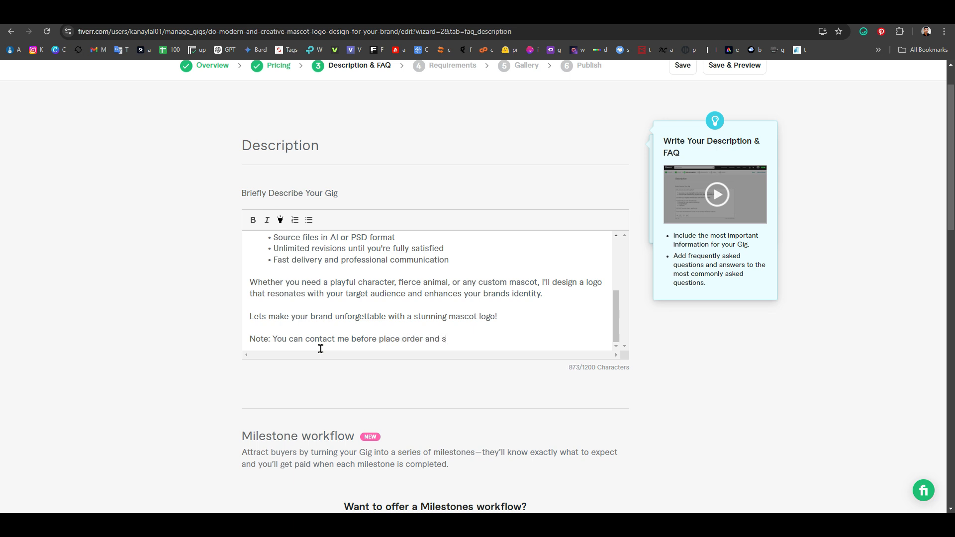
text(end me yout)
text(Company Niche and)
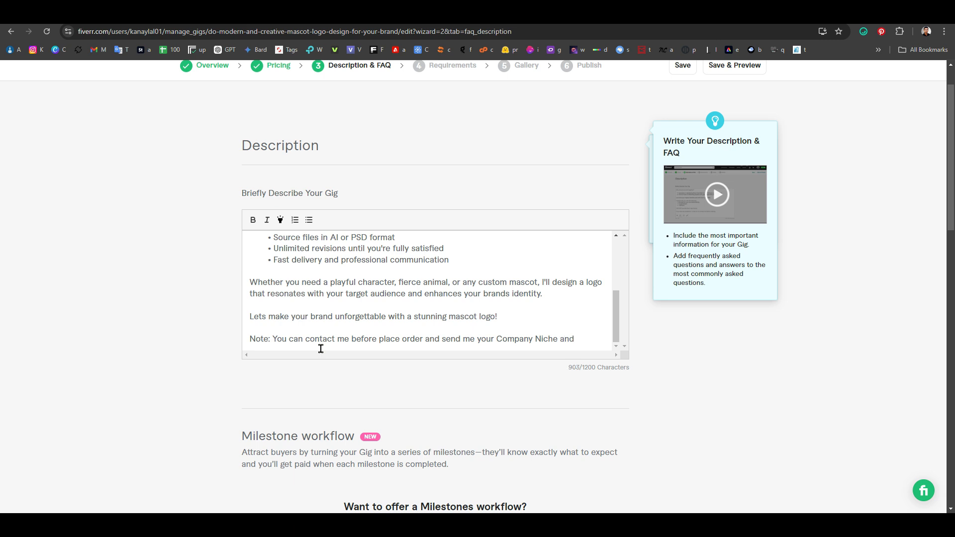
text(line)
Step: Expand the note's list to "Company Name, Niche, Color, vision and Tagline." and leave a blank line below it
click(532, 340)
text(Name,)
scroll(488, 312, down, 1)
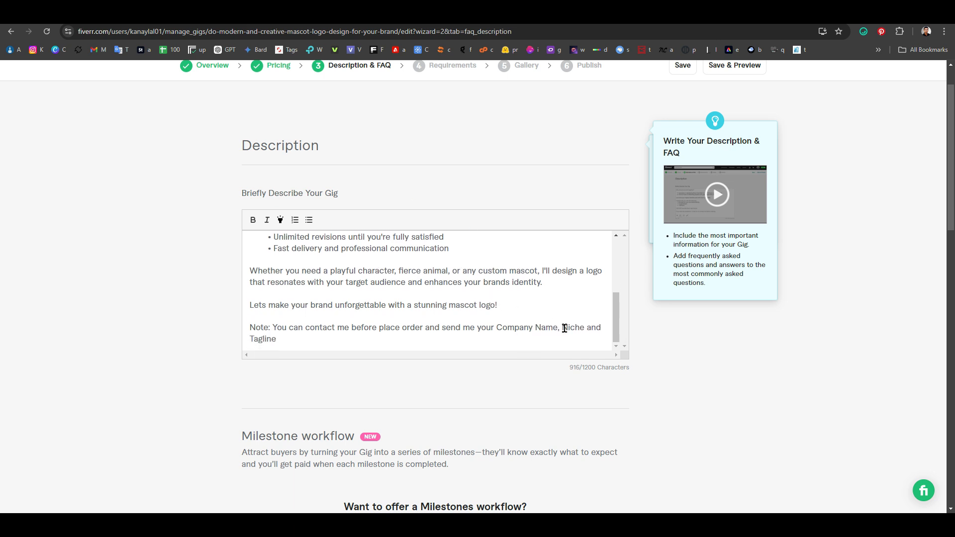
click(586, 327)
text(, )
text(Color, vissi)
key(BackSpace)
key(BackSpace)
text(ion)
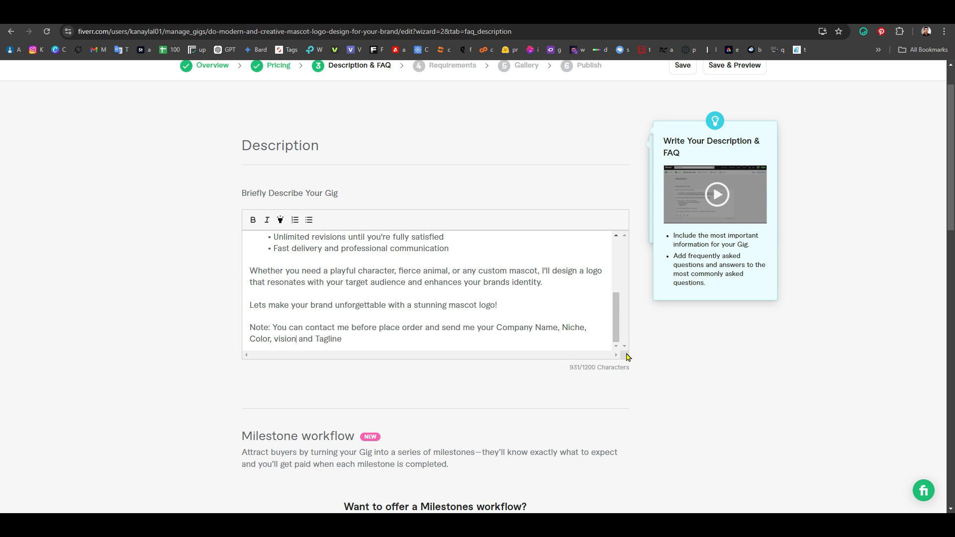
click(389, 336)
text(.)
key(Return)
key(Return)
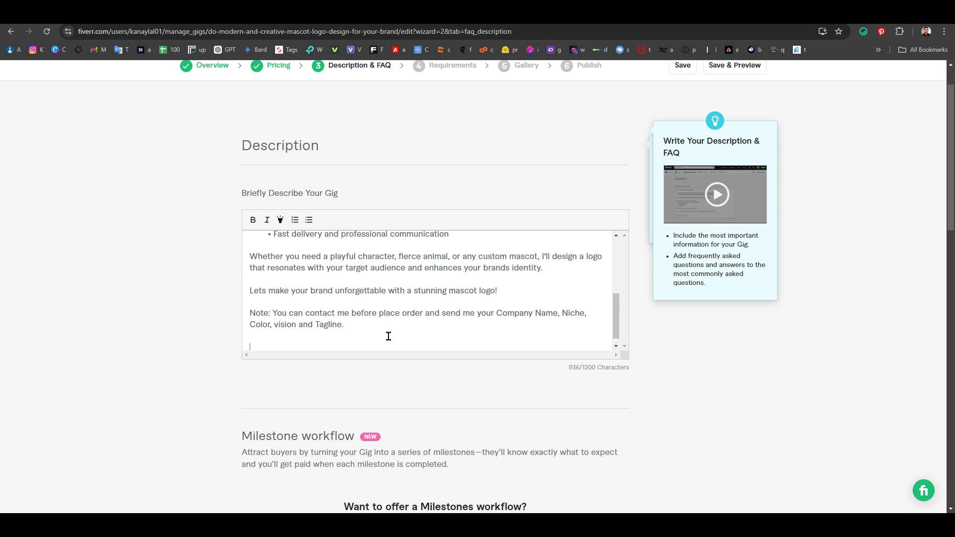
Step: Add the closing line "Thank You." below the note
scroll(389, 336, down, 1)
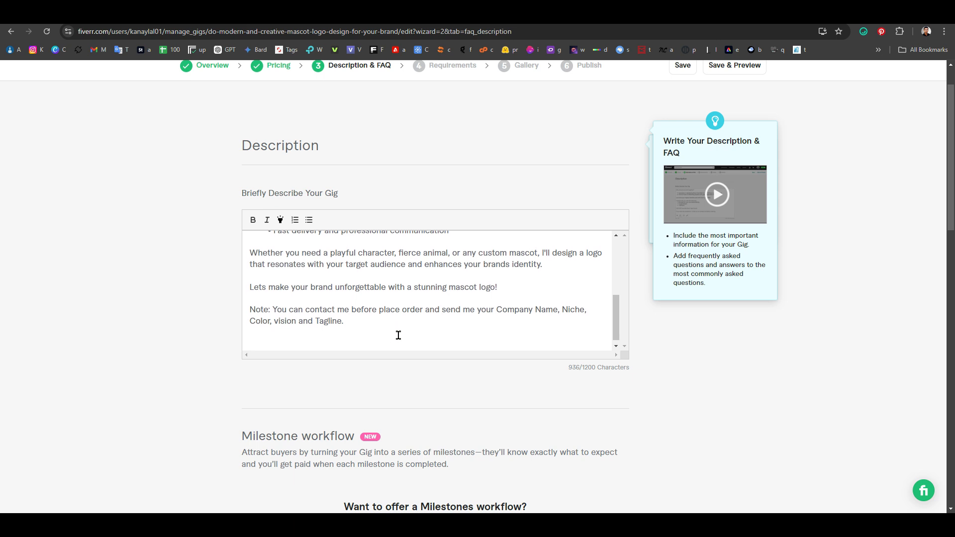
scroll(342, 333, down, 1)
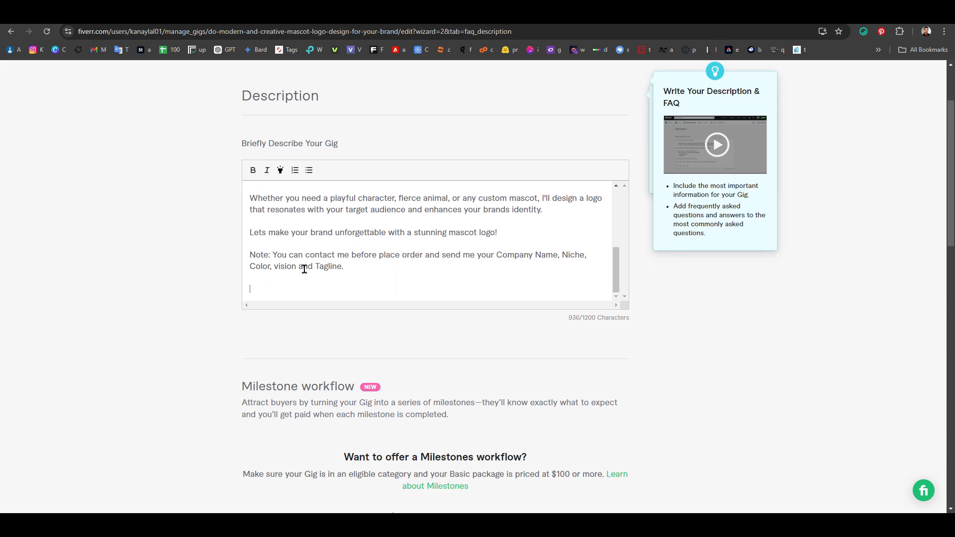
click(272, 256)
click(391, 272)
scroll(417, 279, up, 2)
scroll(383, 280, down, 2)
text(Thank You.)
Step: Replace the "Thank You." closing with "Best Regards" and the seller's name on the following line
drag(303, 289, 251, 289)
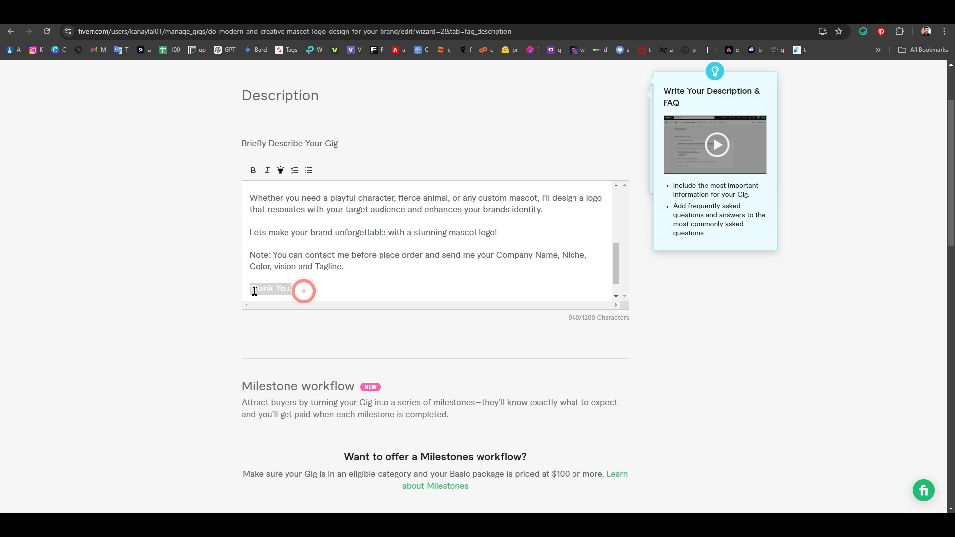
text(Best)
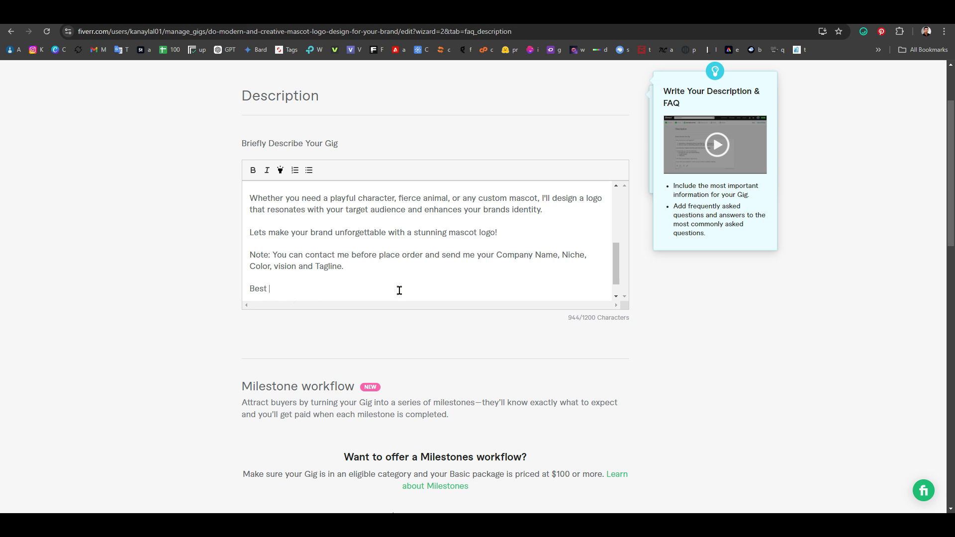
text( Regards)
key(Return)
text(Kanay Lal)
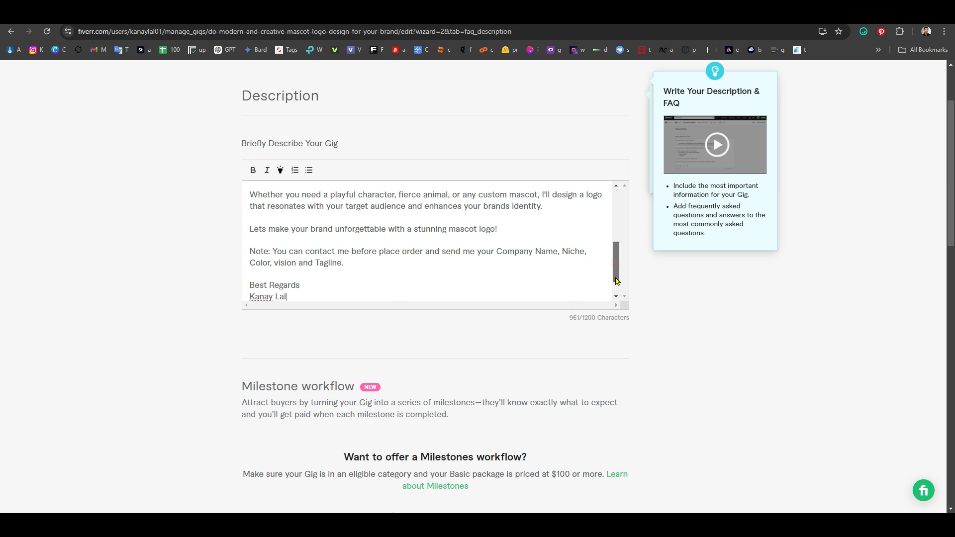
Step: Make the "Note:" label bold and highlighted, and review the whole description
scroll(614, 267, down, 1)
scroll(613, 265, up, 1)
drag(273, 258, 245, 257)
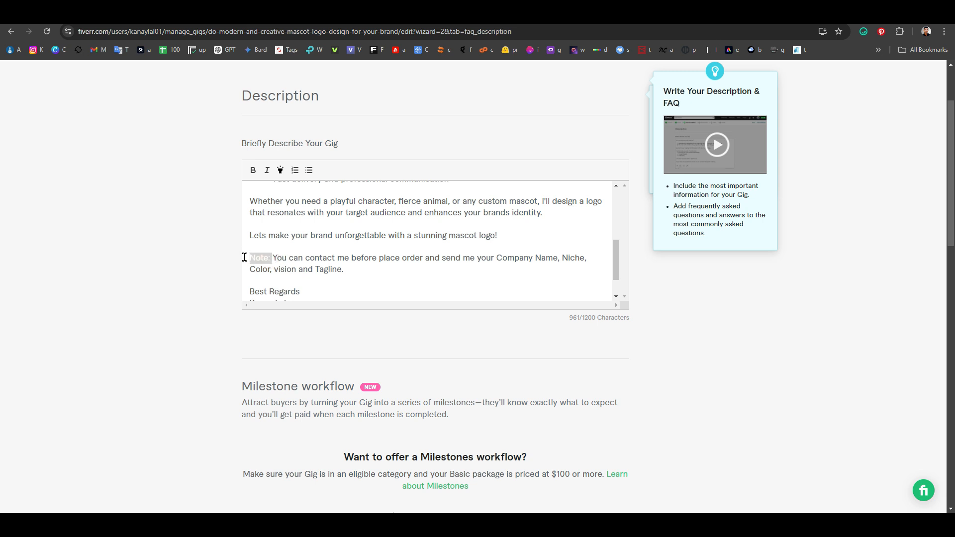
click(281, 171)
click(362, 276)
scroll(440, 276, down, 1)
click(350, 266)
scroll(438, 226, up, 6)
scroll(468, 322, down, 5)
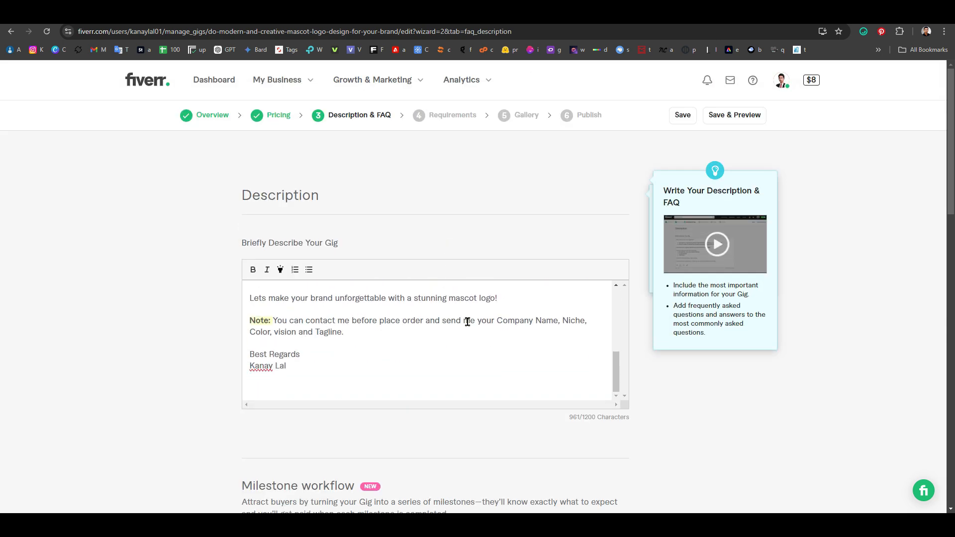
scroll(468, 322, down, 3)
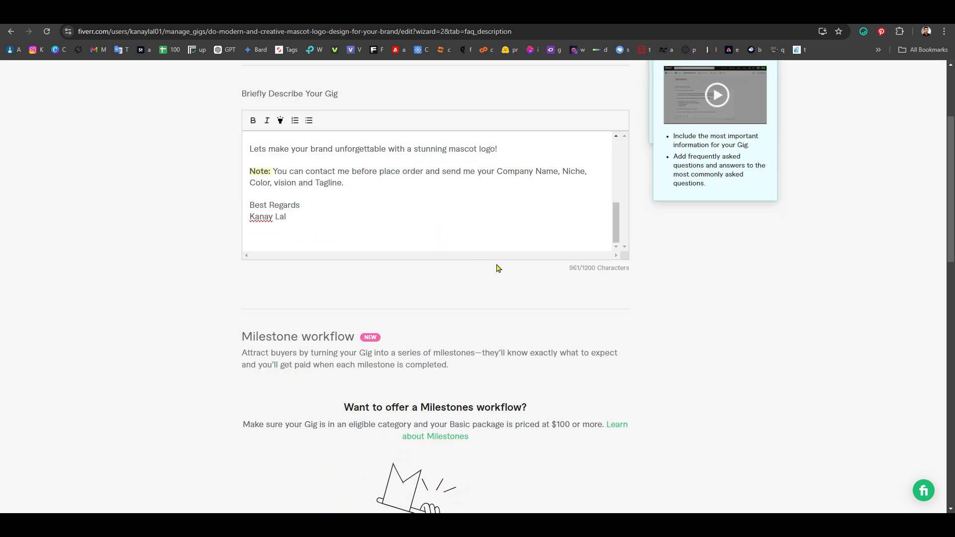
Step: Review the finished description and the empty FAQ section, then save and continue to the Requirements step
scroll(483, 261, down, 2)
scroll(541, 278, up, 4)
scroll(497, 240, up, 8)
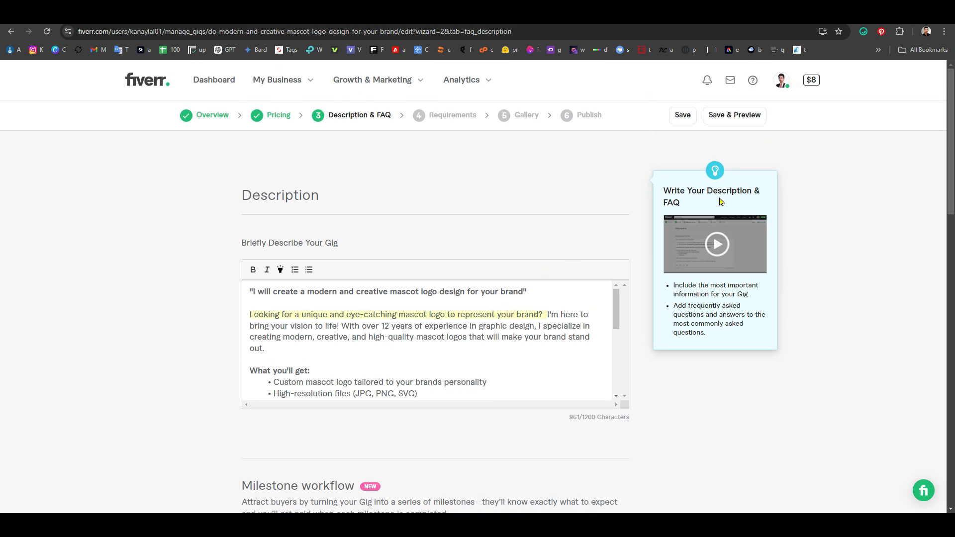
scroll(617, 343, down, 10)
scroll(707, 405, down, 4)
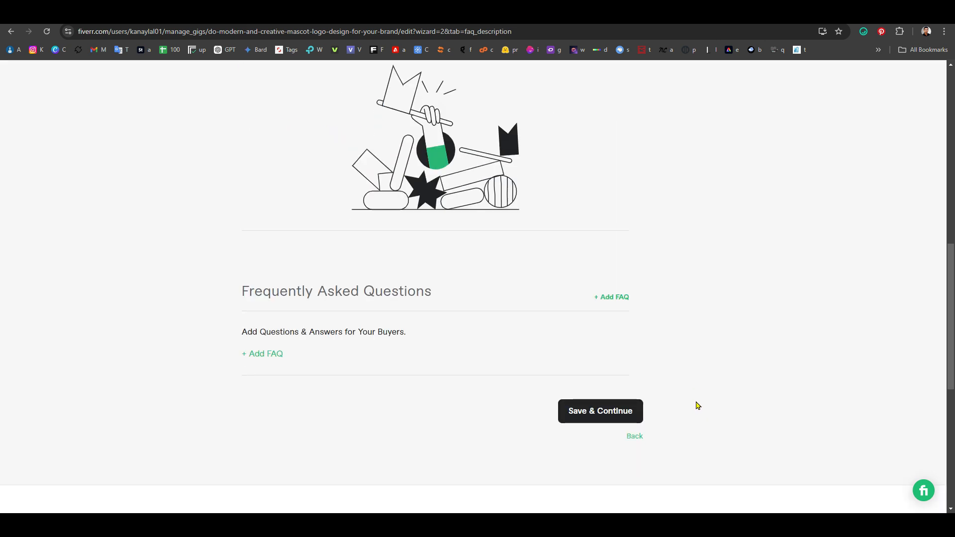
click(622, 413)
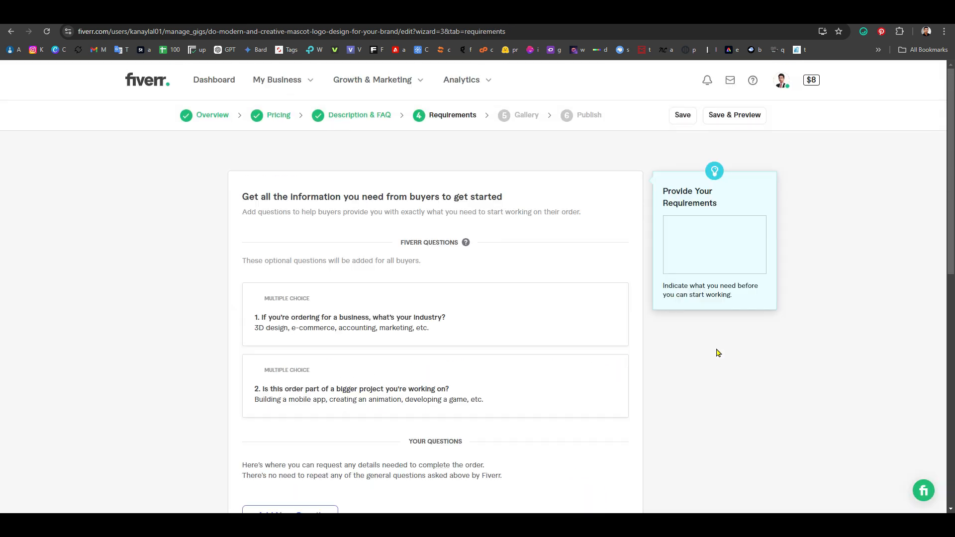
Step: Examine the Requirements page, including Fiverr's optional multiple-choice questions and the area for the seller's own questions
click(184, 10)
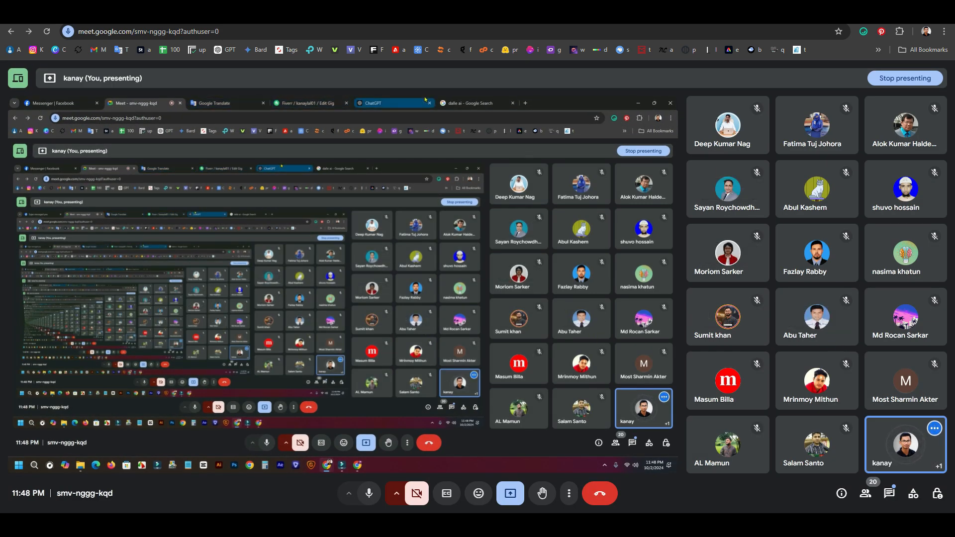
click(430, 10)
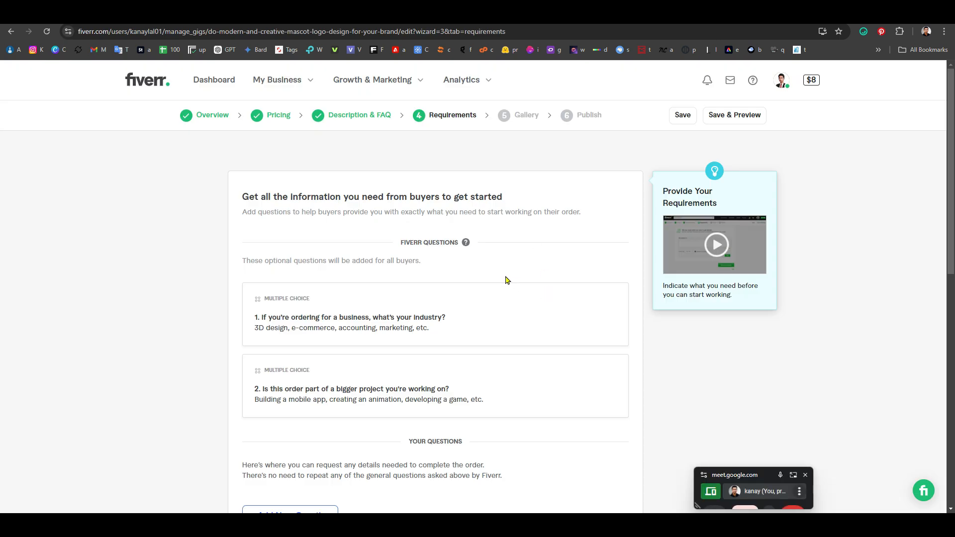
scroll(502, 277, down, 2)
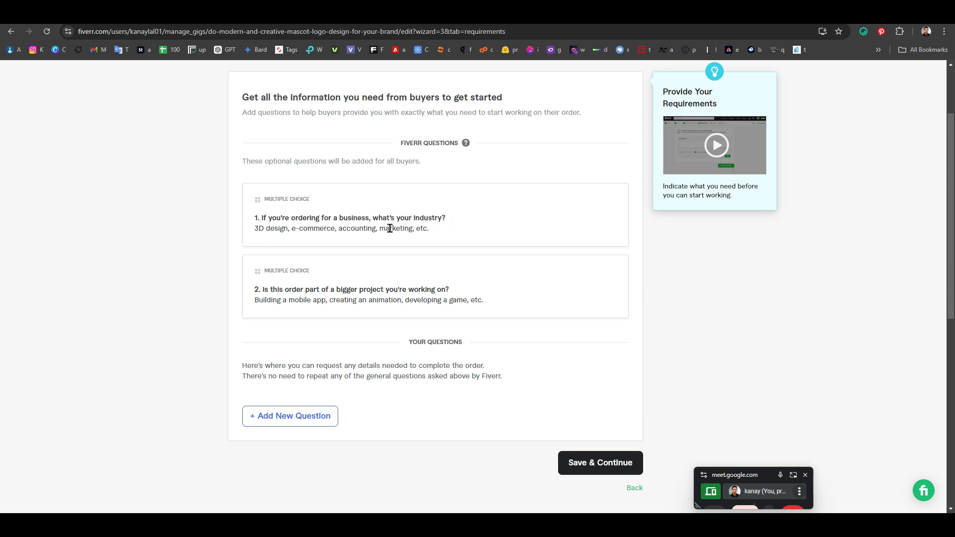
triple_click(437, 229)
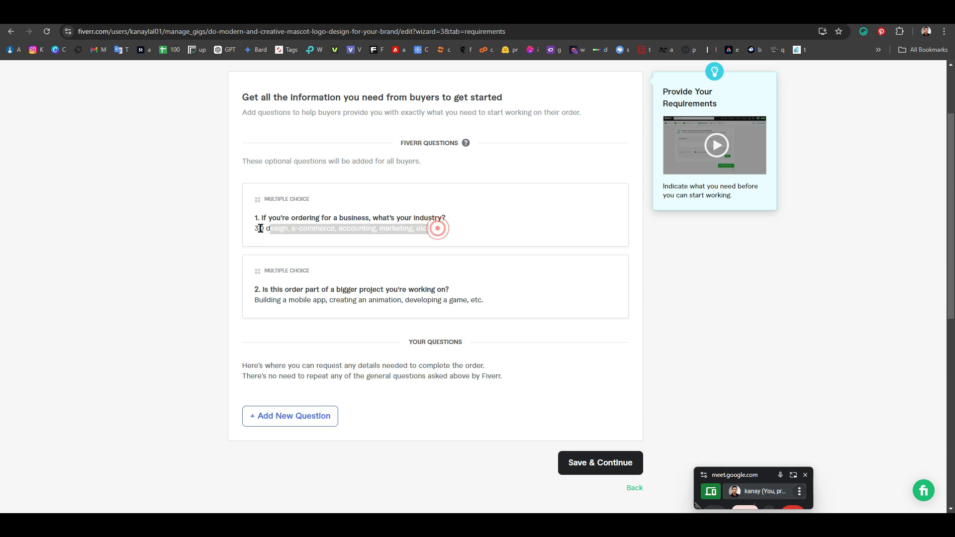
click(555, 227)
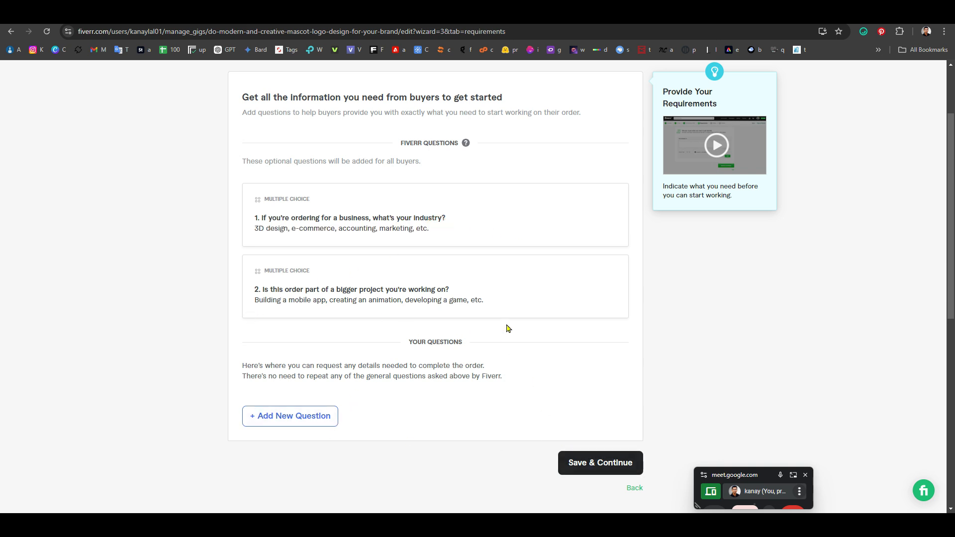
scroll(506, 318, up, 2)
scroll(514, 316, down, 4)
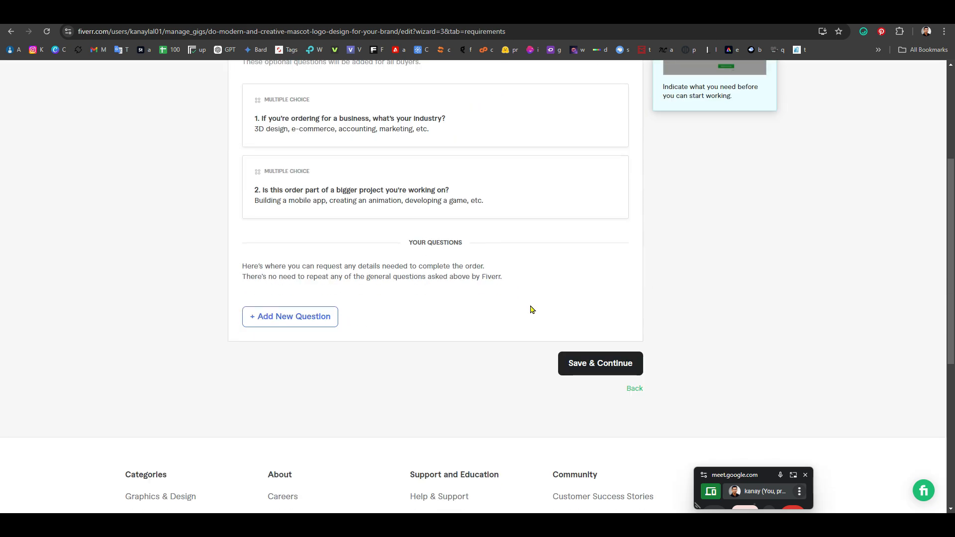
scroll(478, 216, up, 2)
scroll(527, 303, down, 2)
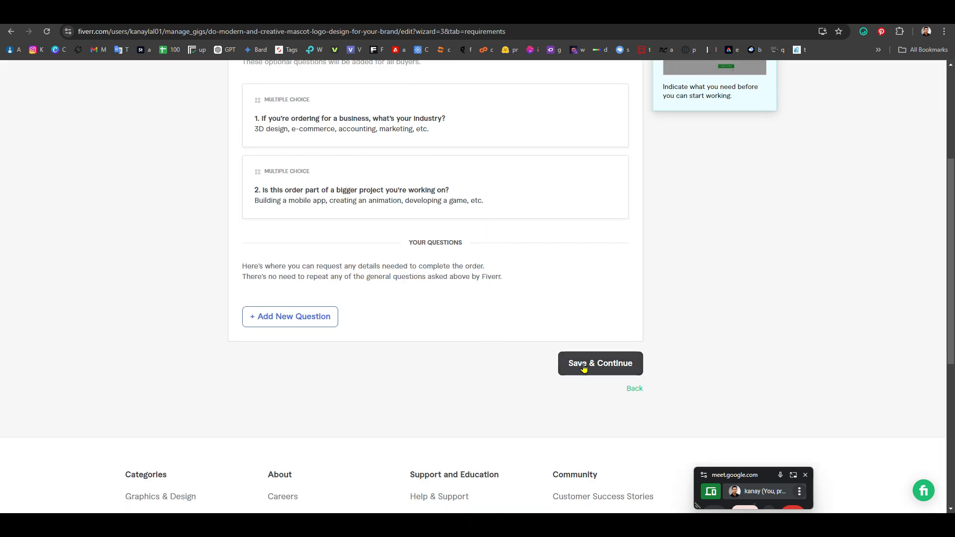
scroll(543, 267, up, 4)
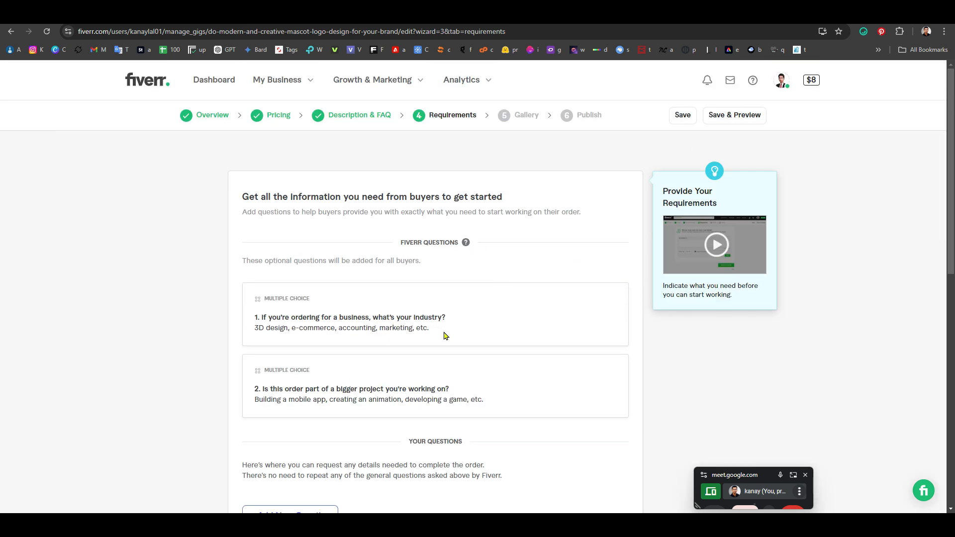
Step: Open a blank form for a new buyer question under Your Questions
scroll(445, 335, down, 5)
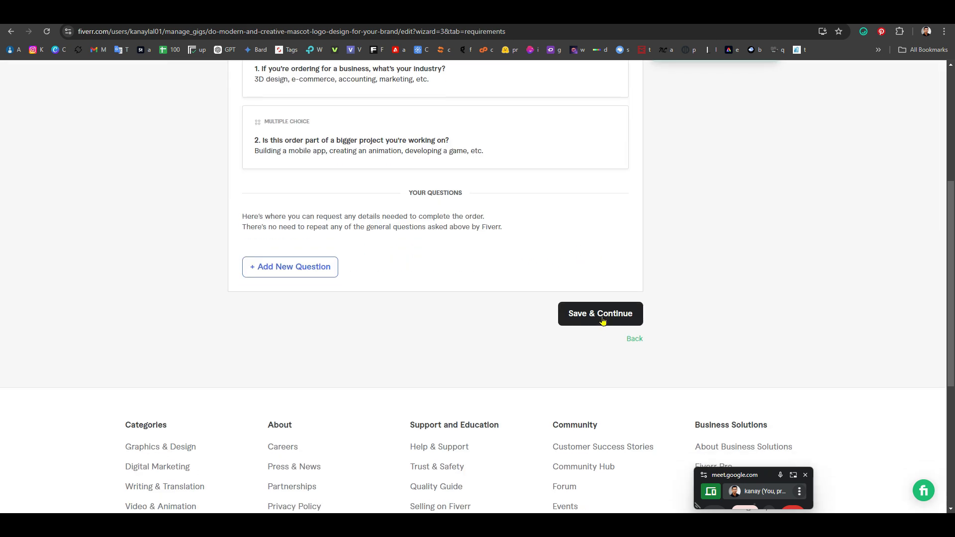
click(300, 275)
click(496, 309)
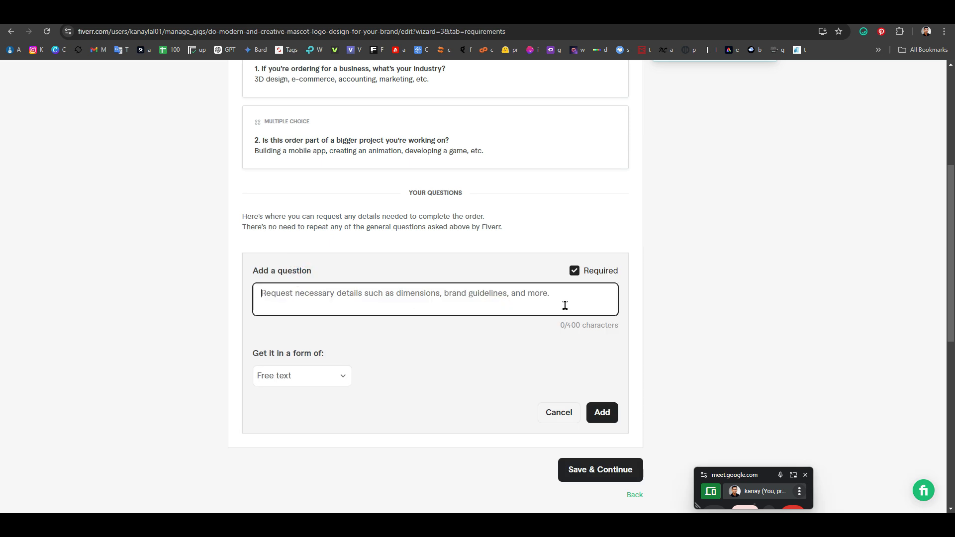
key(ctrl+v)
scroll(385, 303, down, 1)
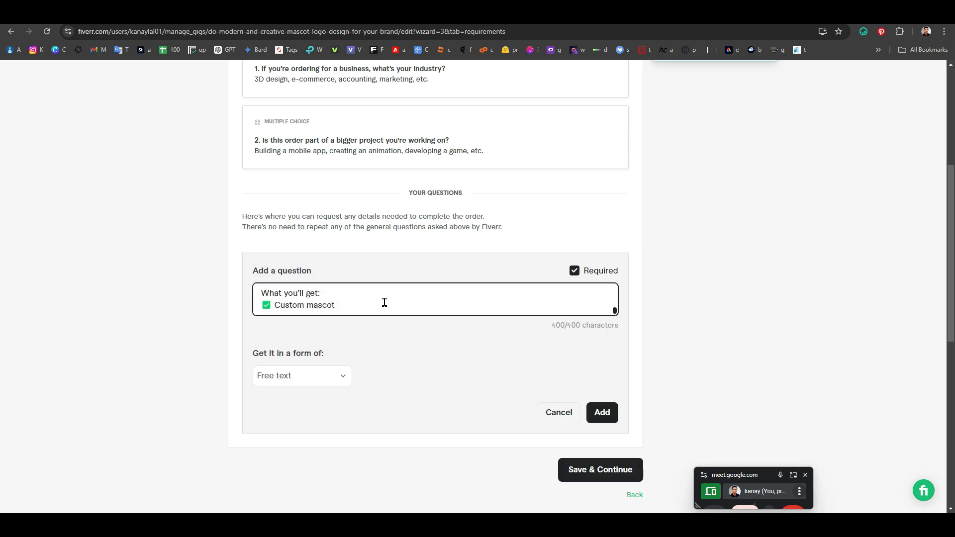
scroll(330, 306, down, 3)
scroll(384, 305, up, 3)
scroll(341, 299, up, 6)
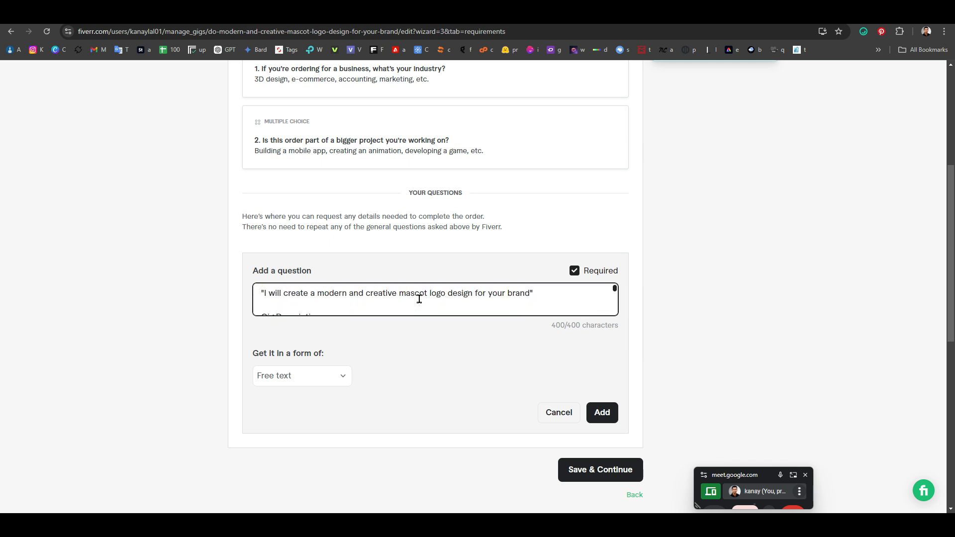
key(ctrl+a)
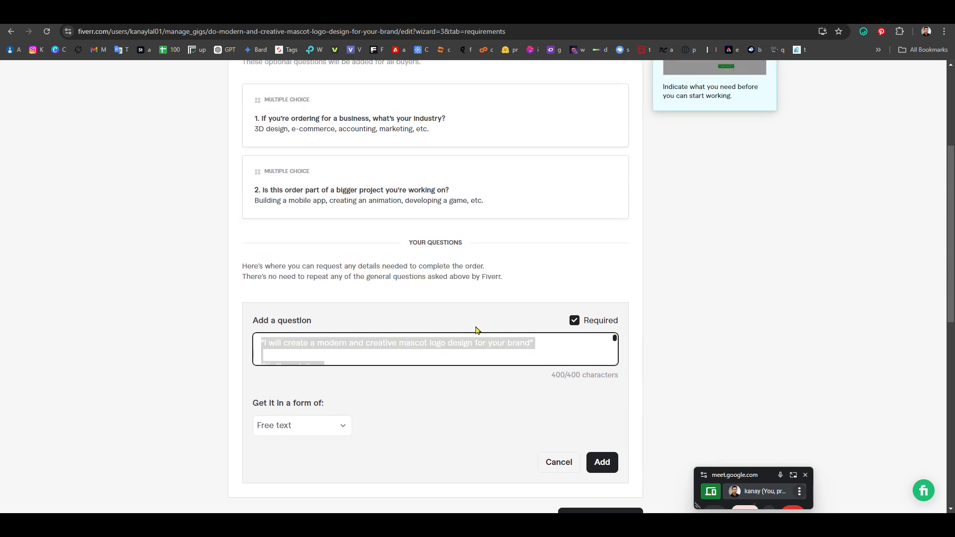
key(BackSpace)
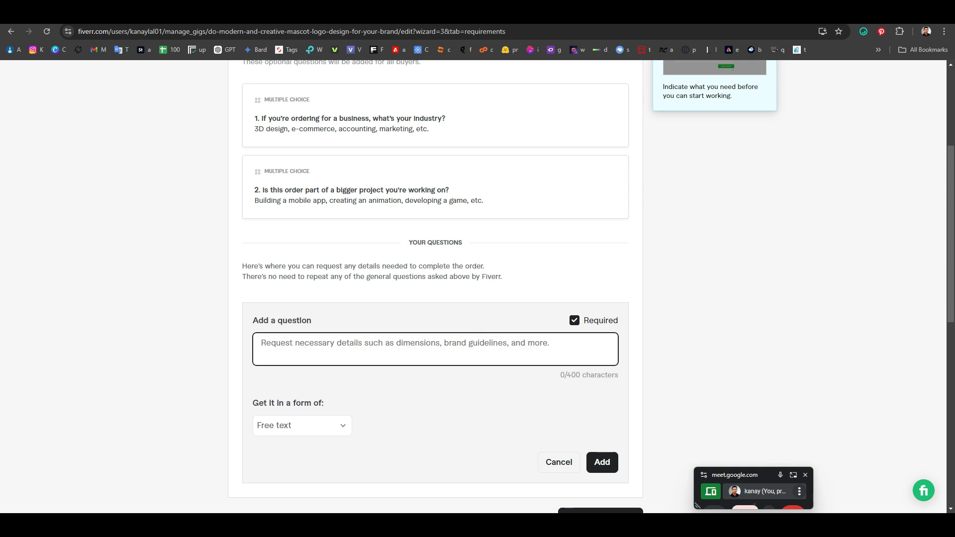
Step: Switch to Google Translate, translate a dictated Bengali request for company name, color, purpose and tagline into English, and copy the translation
click(258, 14)
click(167, 221)
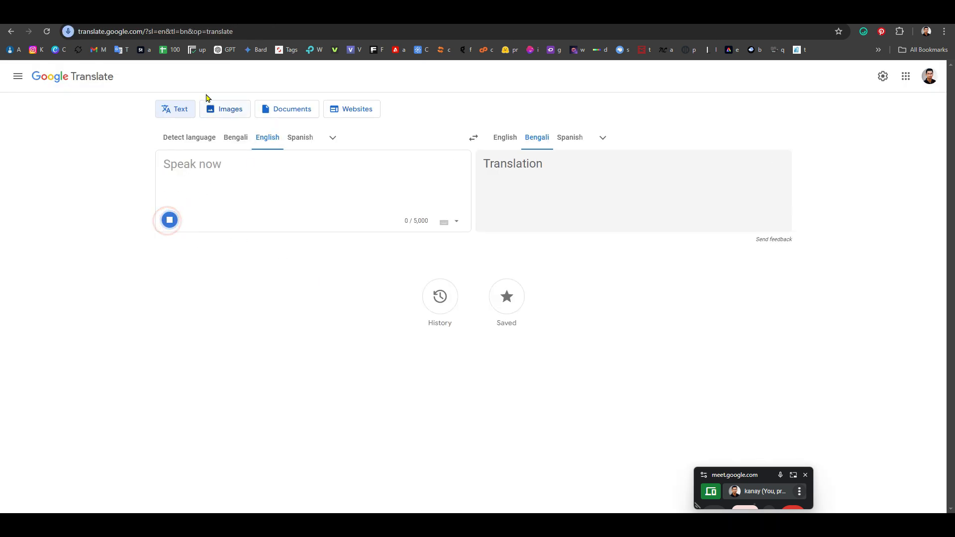
click(235, 137)
click(170, 220)
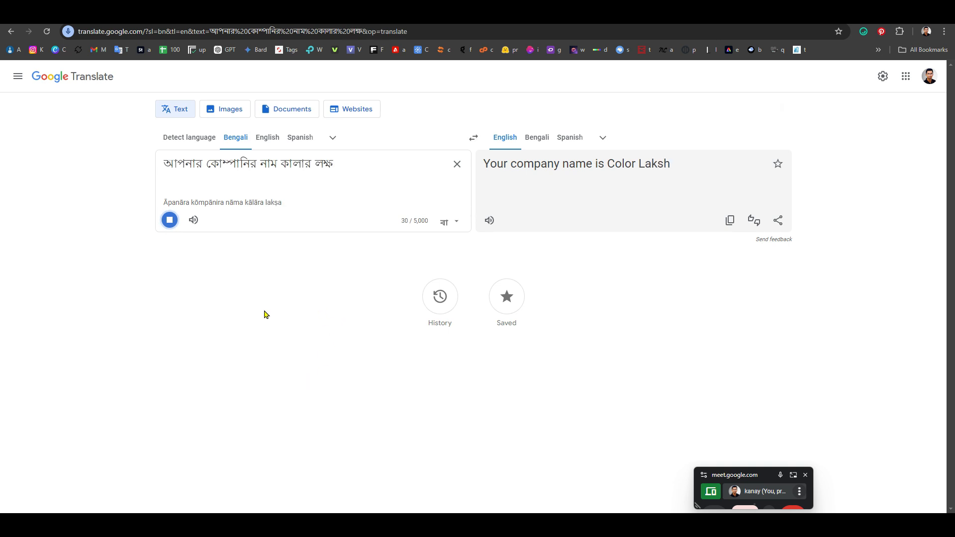
click(168, 219)
click(169, 220)
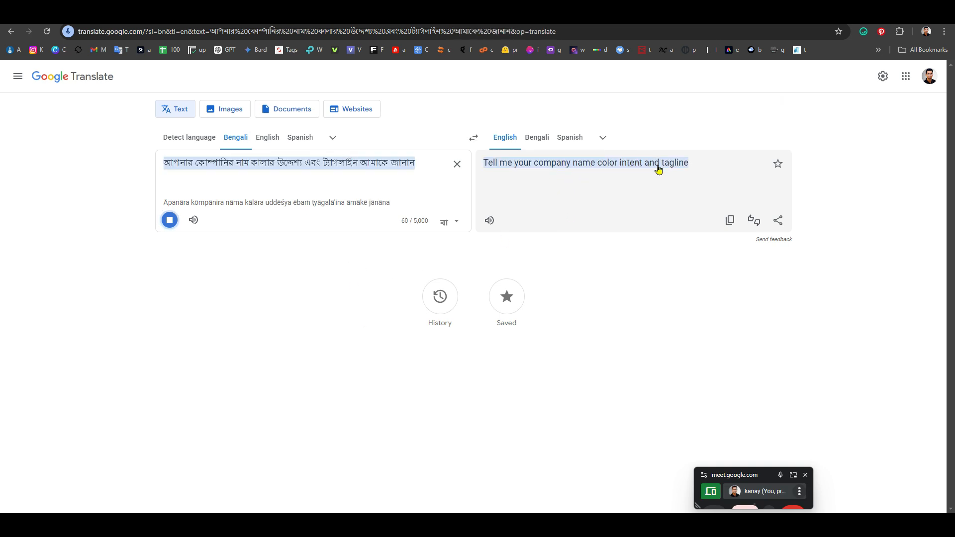
click(730, 220)
Step: Paste the translation into the Fiverr question and edit it to "Tell me your company name, color, vision and tagline"
key(ctrl+Tab)
key(ctrl+v)
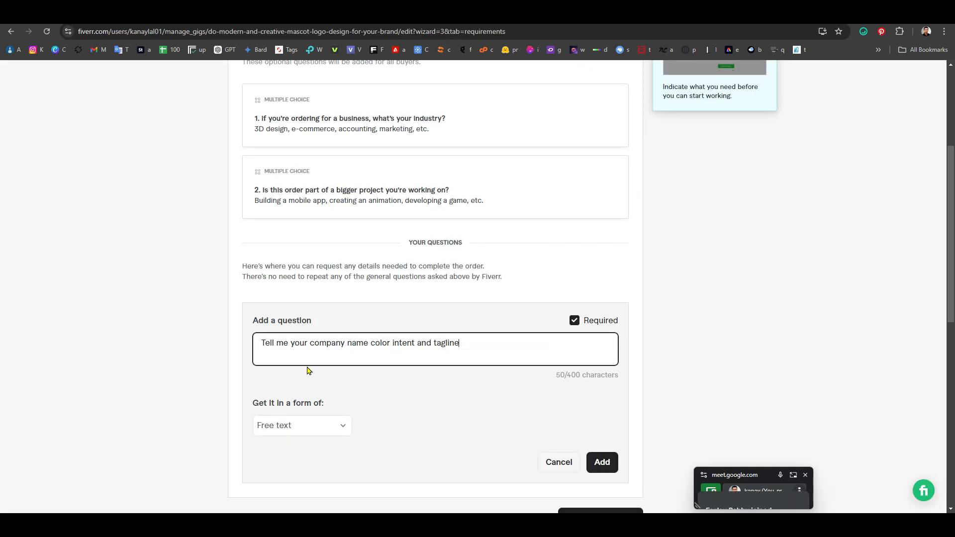
click(369, 344)
text(,)
text(,)
drag(416, 343, 397, 346)
key(BackSpace)
key(BackSpace)
text(vision)
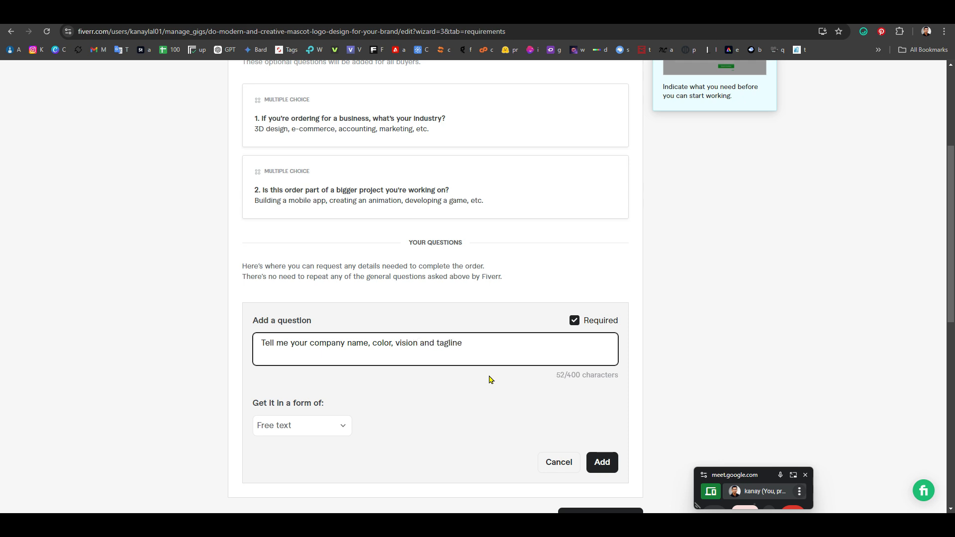
Step: Check the available answer forms, keep Free text, and add the company details question to the requirements
click(490, 341)
scroll(394, 402, down, 3)
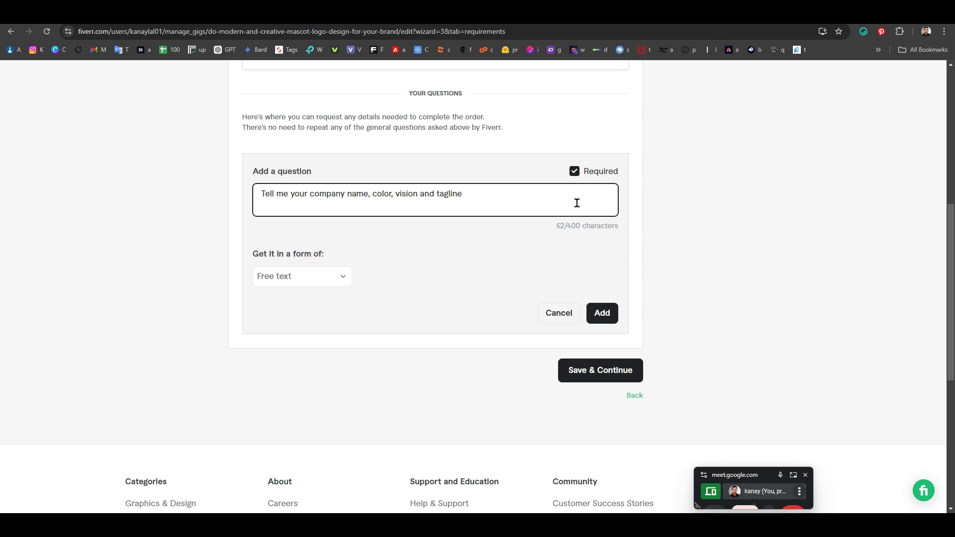
click(341, 277)
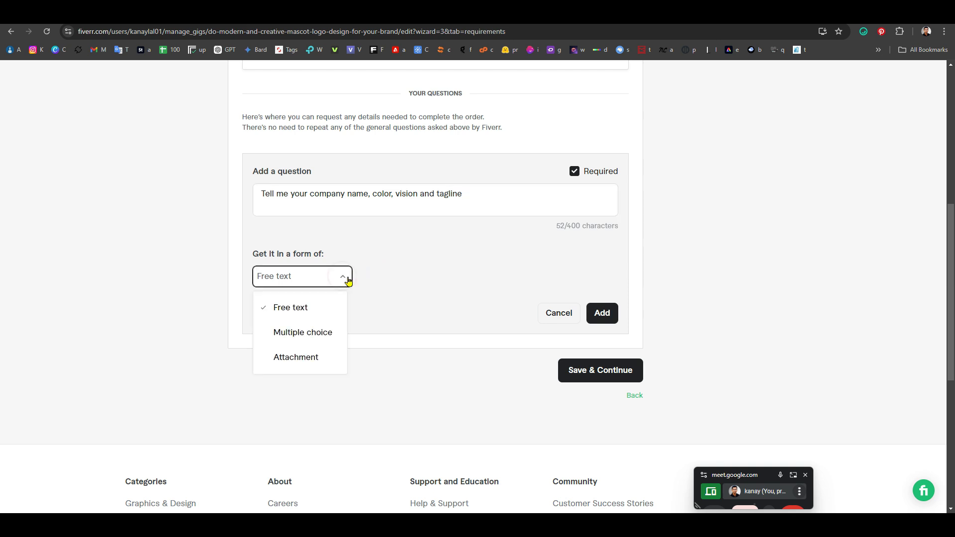
click(454, 293)
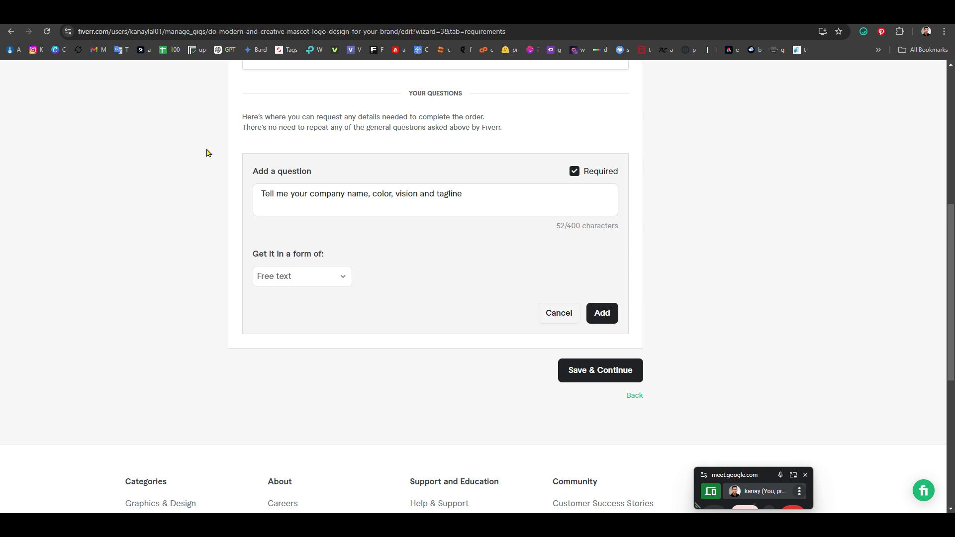
click(602, 313)
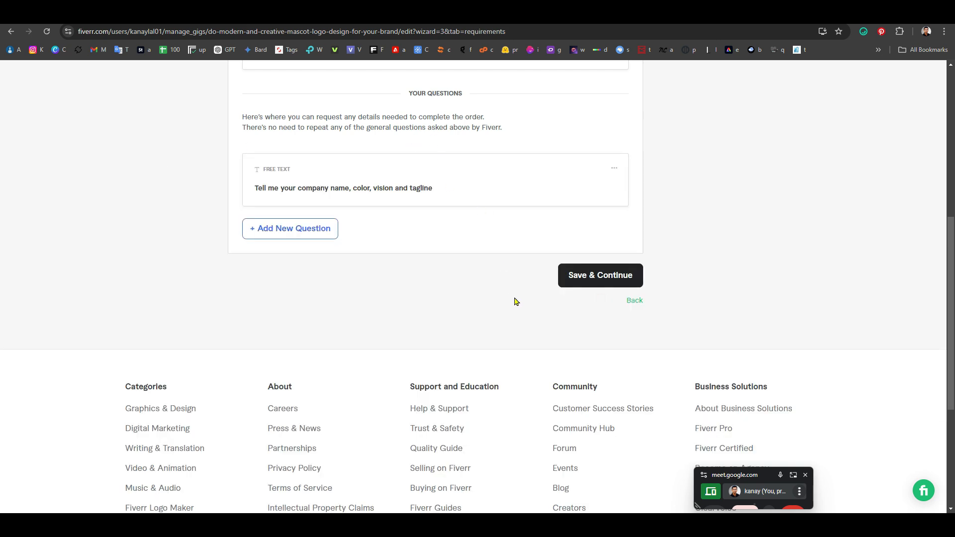
Step: Open another blank question form below the company details question
scroll(395, 281, up, 2)
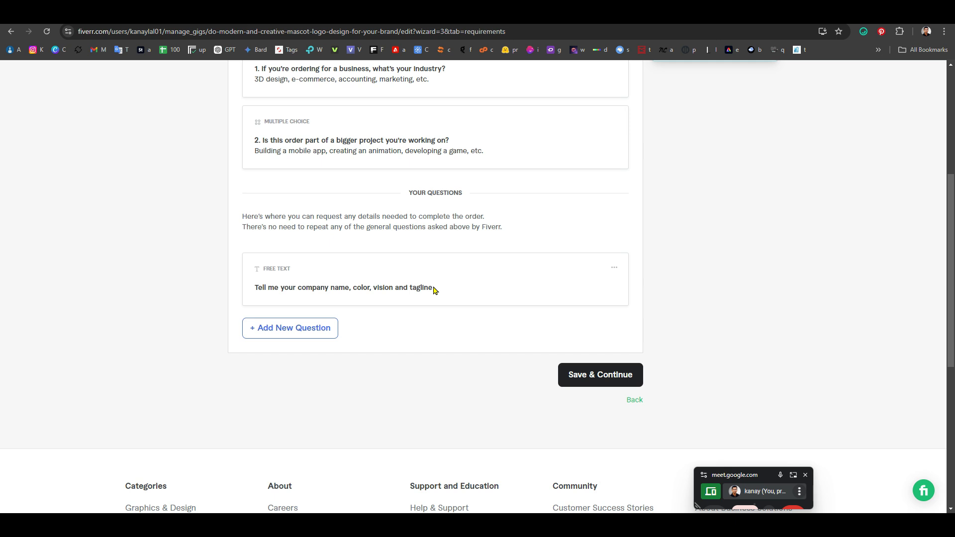
click(309, 330)
click(487, 302)
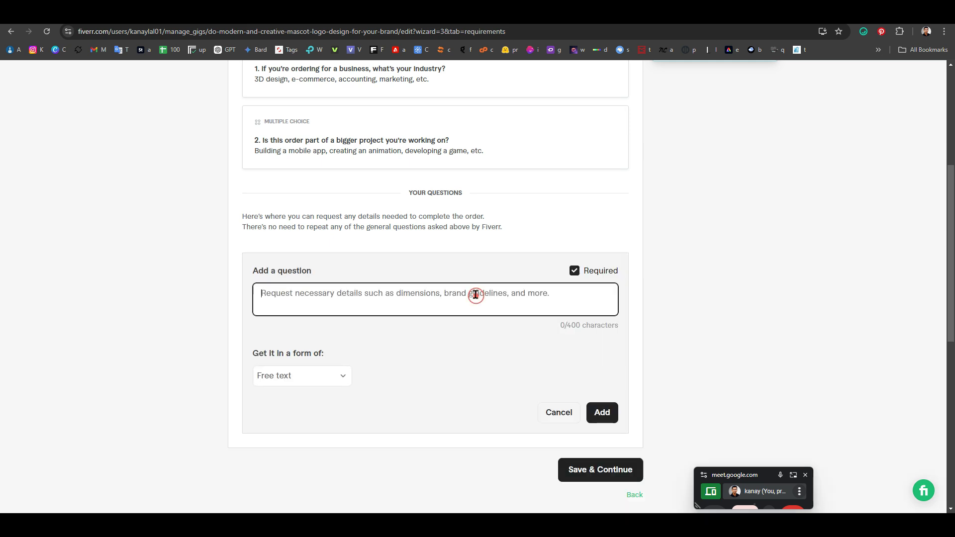
Step: Switch to Google Translate, translate a dictated Bengali line inviting buyers to attach a sample or example logo, and copy the English text
key(alt+Tab)
click(170, 220)
click(169, 219)
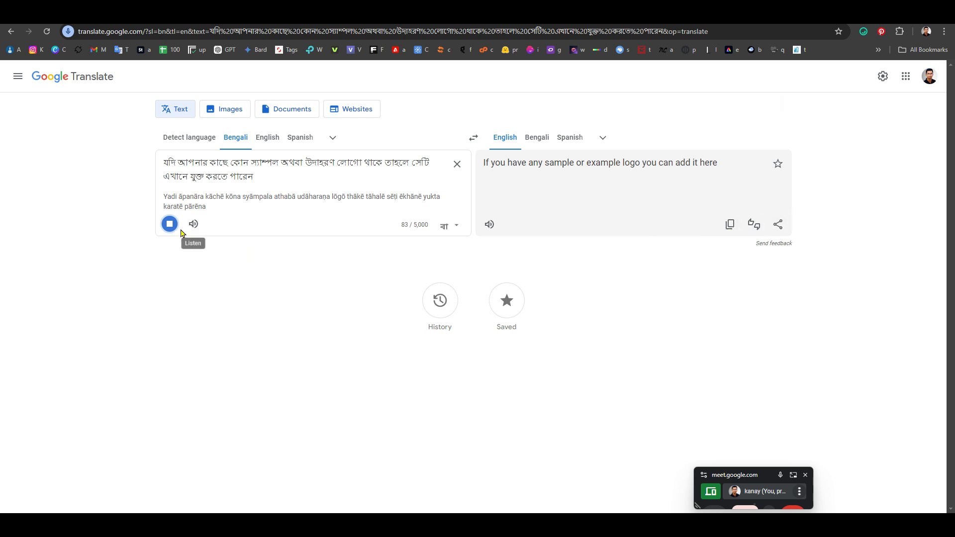
click(730, 223)
Step: Add "If you have any sample or example logo you can add it here" as an Attachment question on Fiverr, and save and continue to Gallery
key(ctrl+Tab)
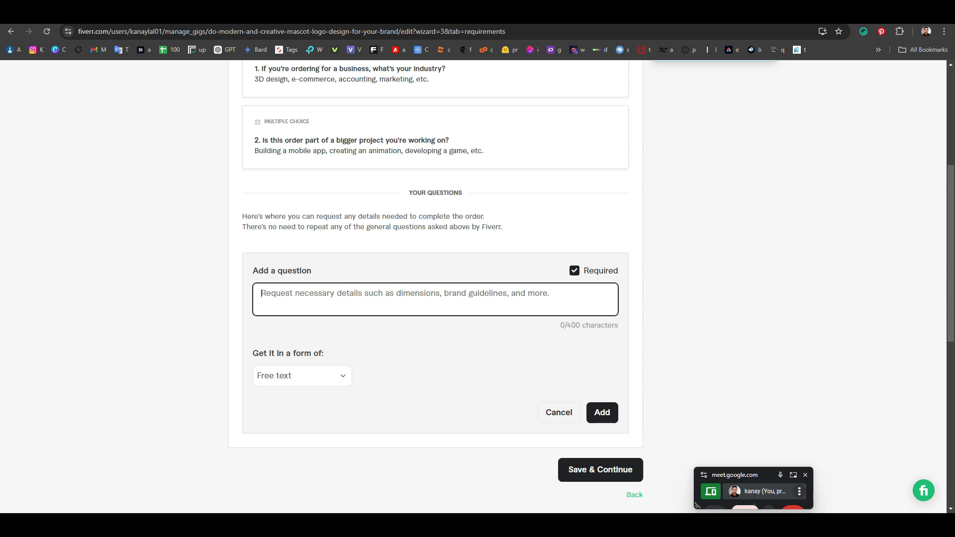
key(ctrl+v)
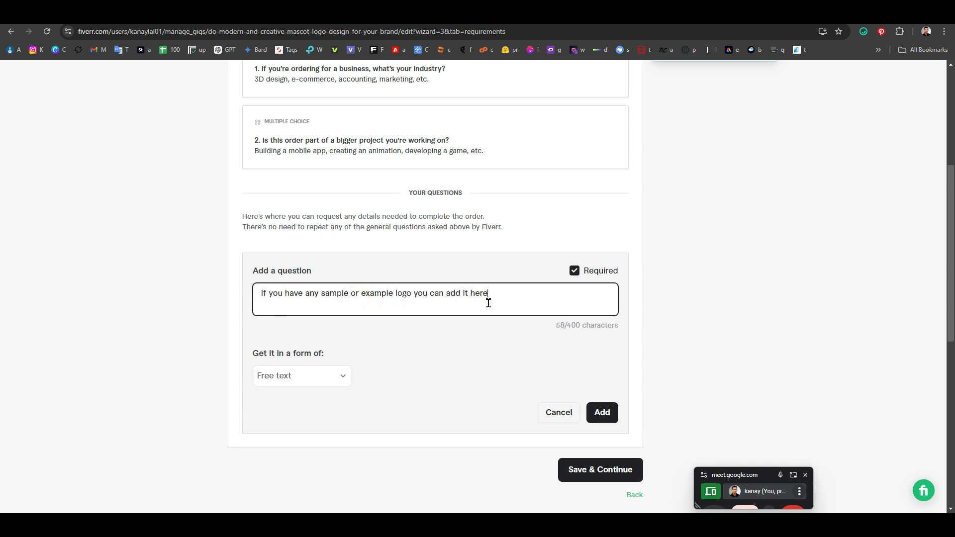
click(306, 382)
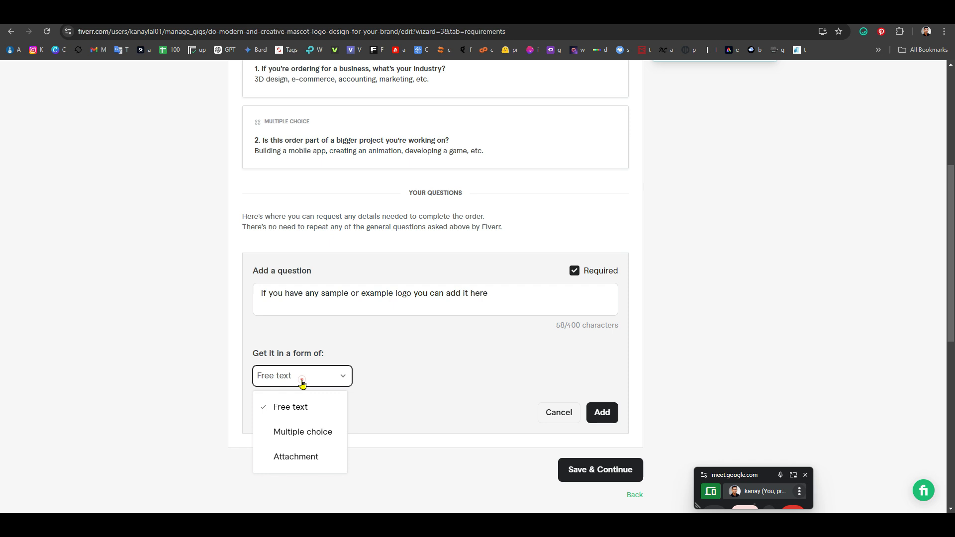
click(296, 457)
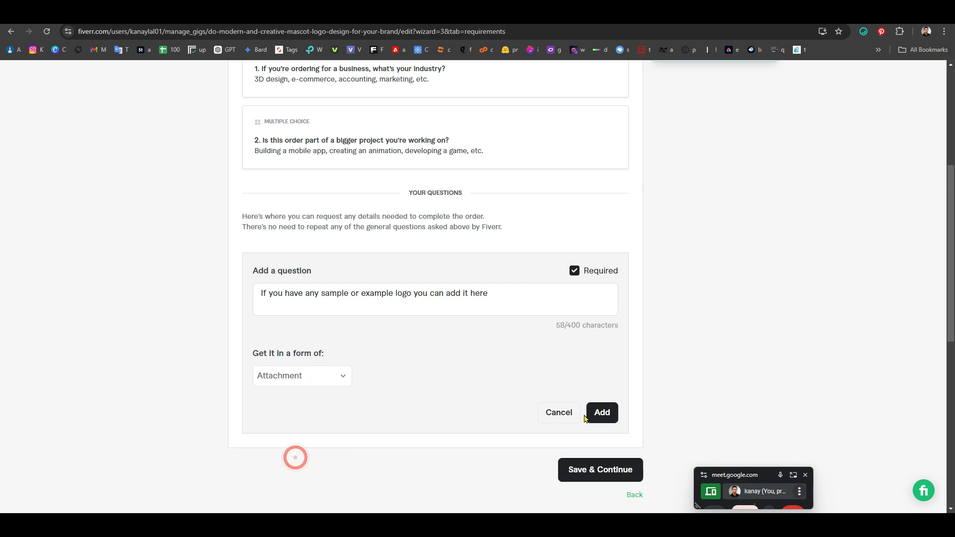
click(600, 413)
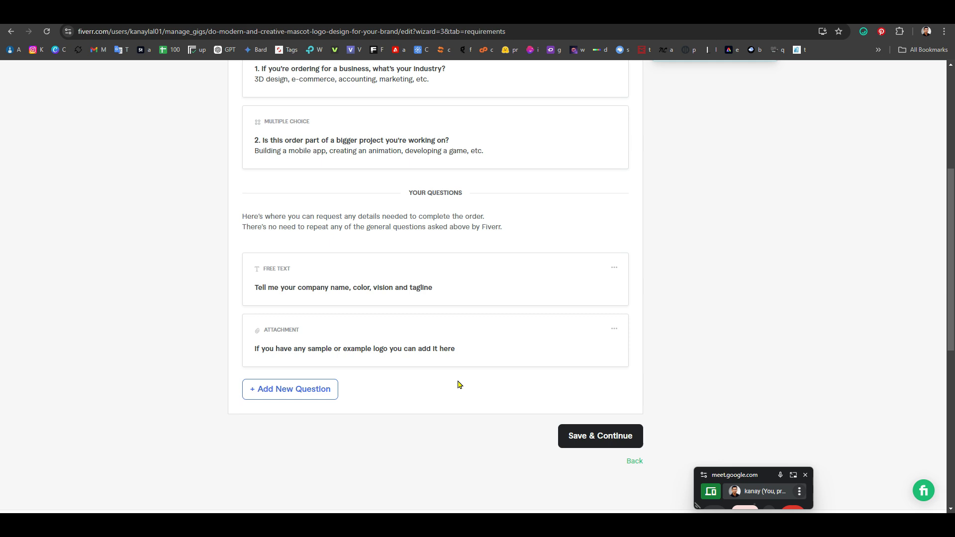
click(604, 435)
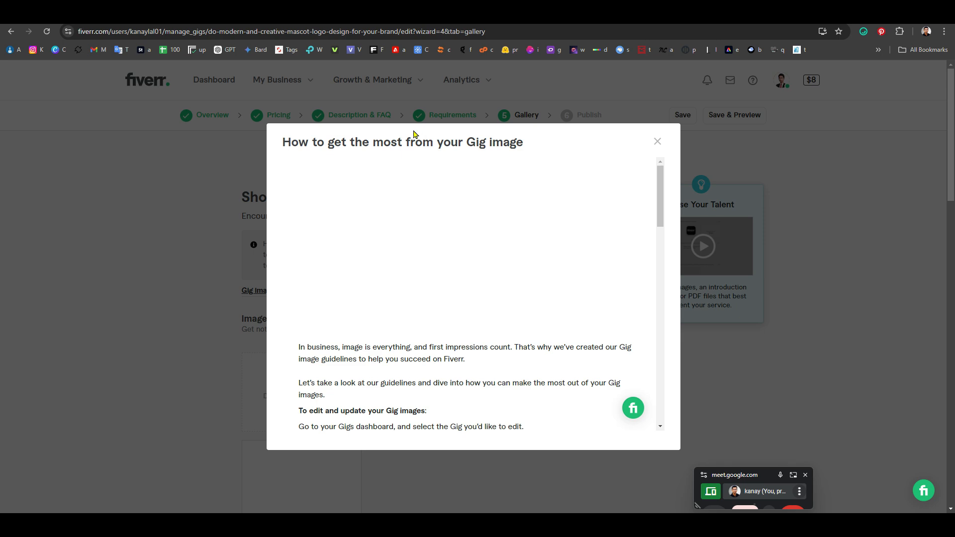
Step: Skim the full "How to get the most from your Gig image" article from its introduction to its end
scroll(544, 269, down, 13)
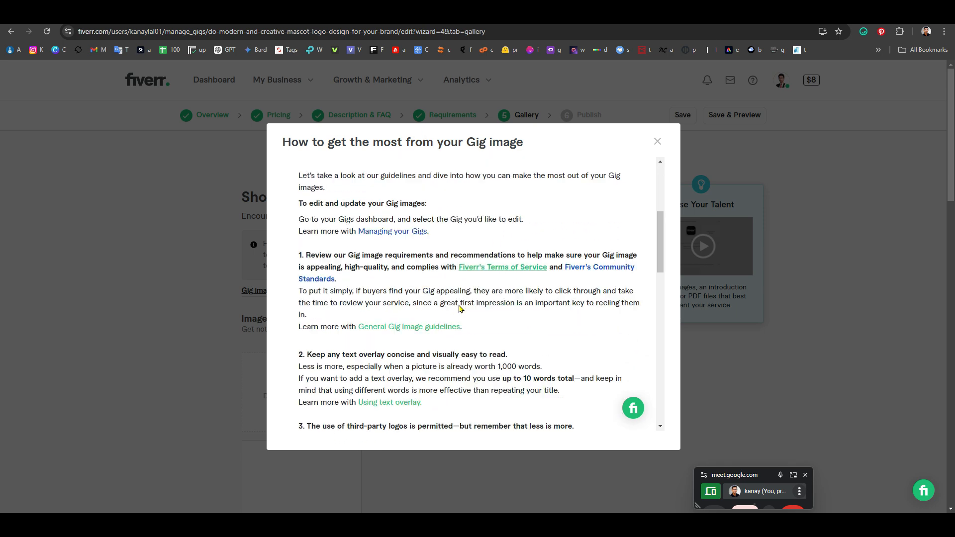
scroll(411, 282, down, 5)
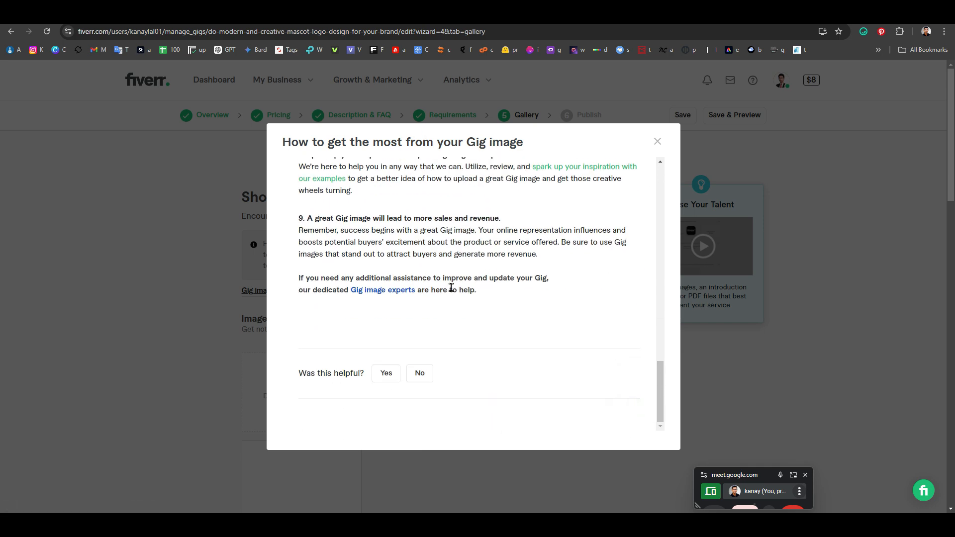
scroll(533, 278, up, 18)
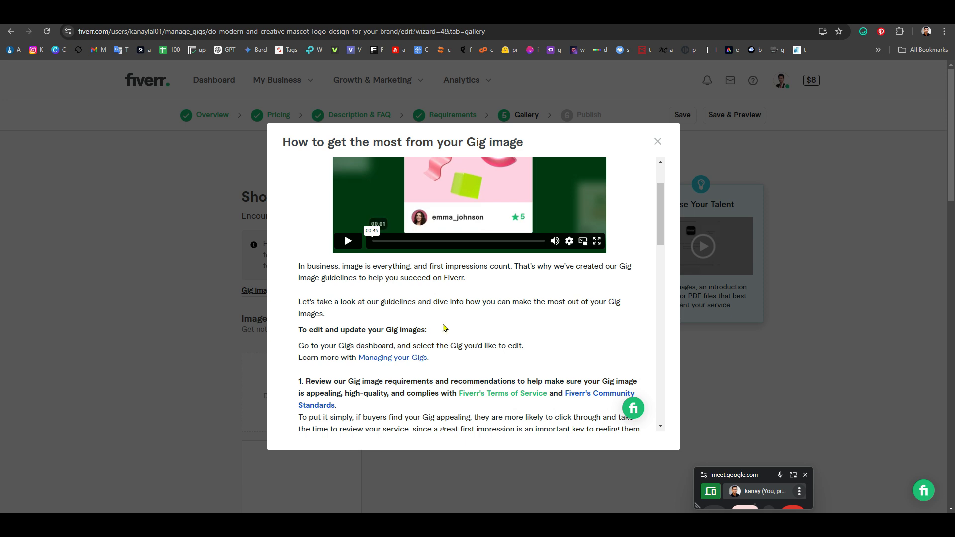
scroll(442, 326, down, 20)
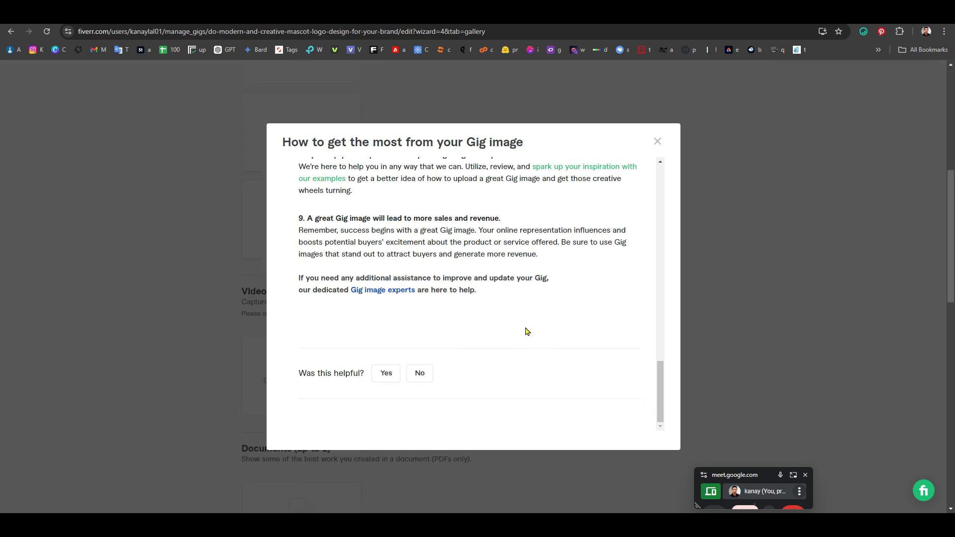
scroll(303, 285, up, 6)
scroll(410, 188, up, 9)
scroll(174, 245, up, 3)
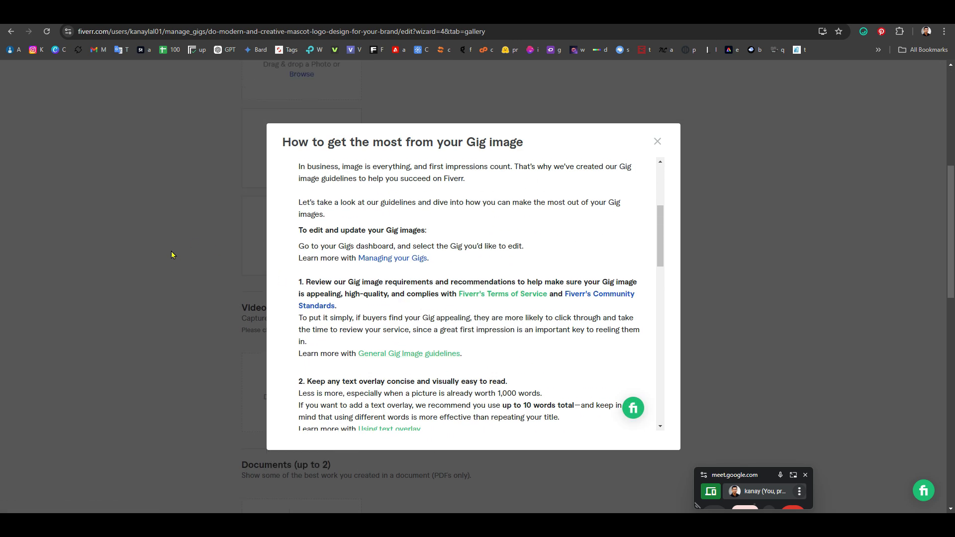
scroll(432, 230, up, 4)
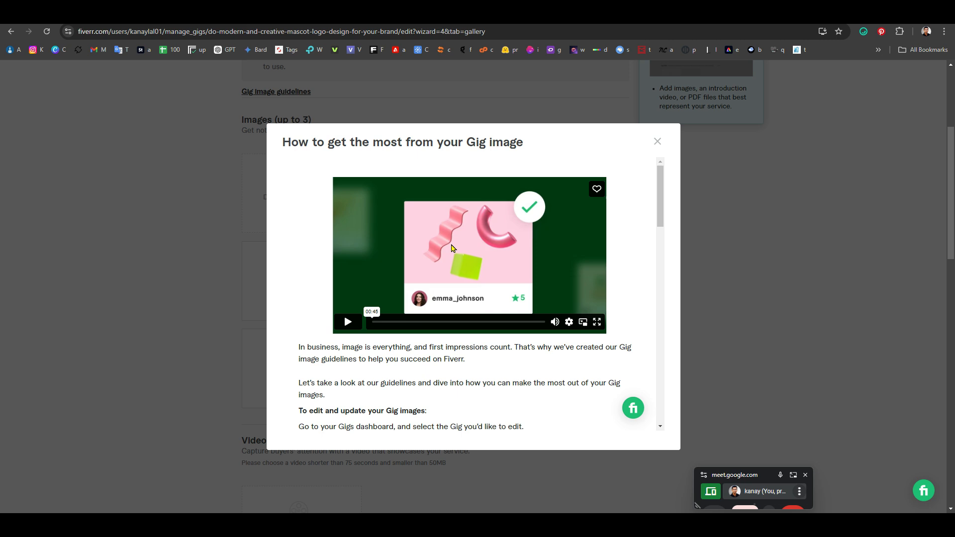
Step: Read the article's nine numbered tips on text overlays, third-party logos, stock graphics and image examples
scroll(452, 252, down, 10)
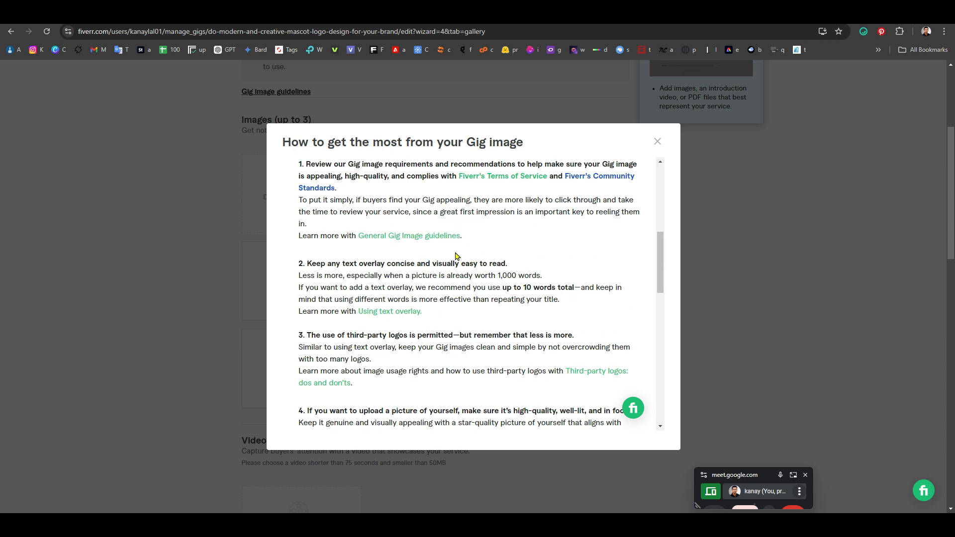
scroll(471, 269, down, 2)
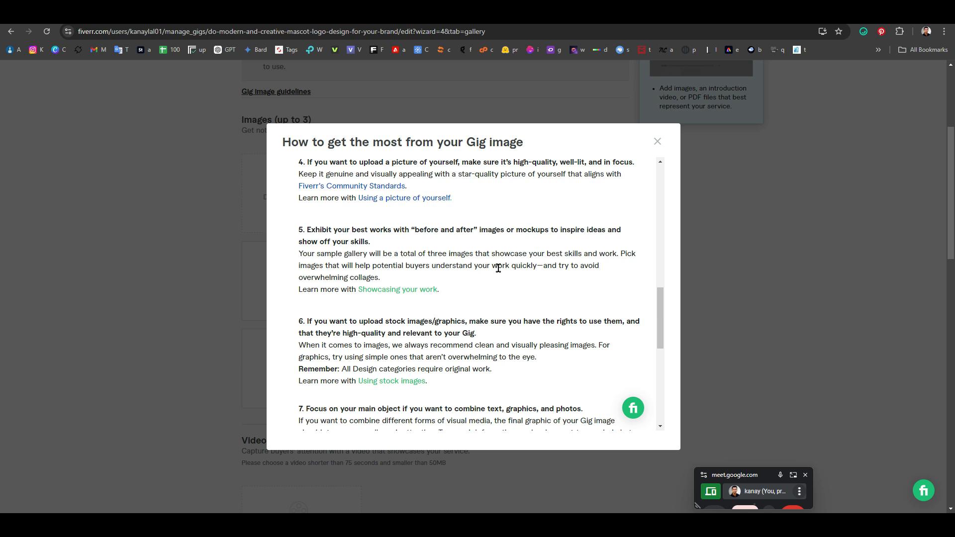
scroll(508, 269, down, 4)
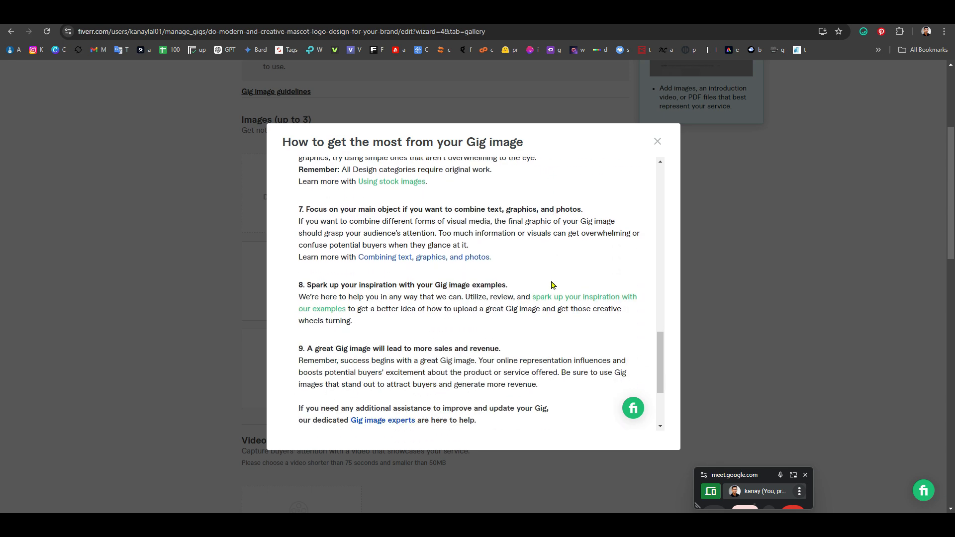
scroll(551, 285, down, 2)
scroll(552, 285, up, 6)
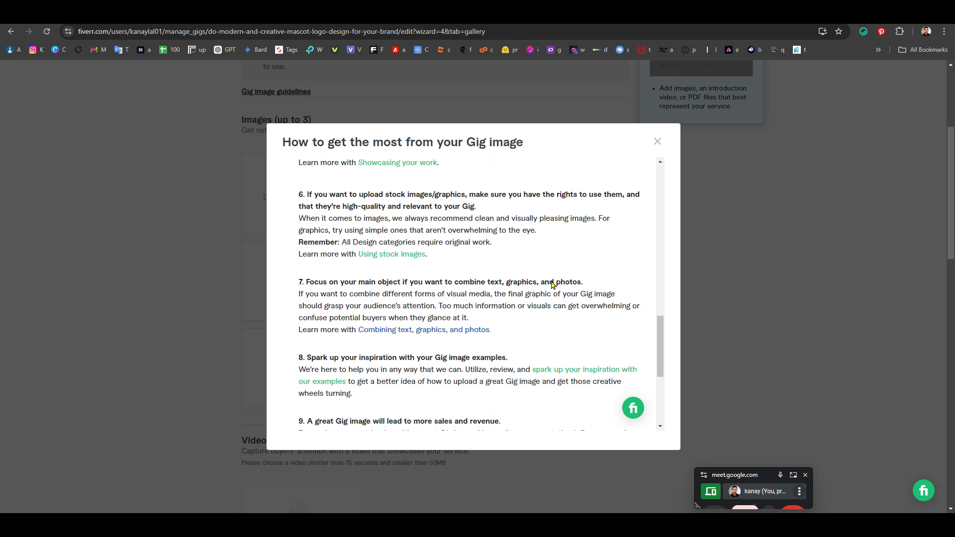
scroll(551, 280, up, 7)
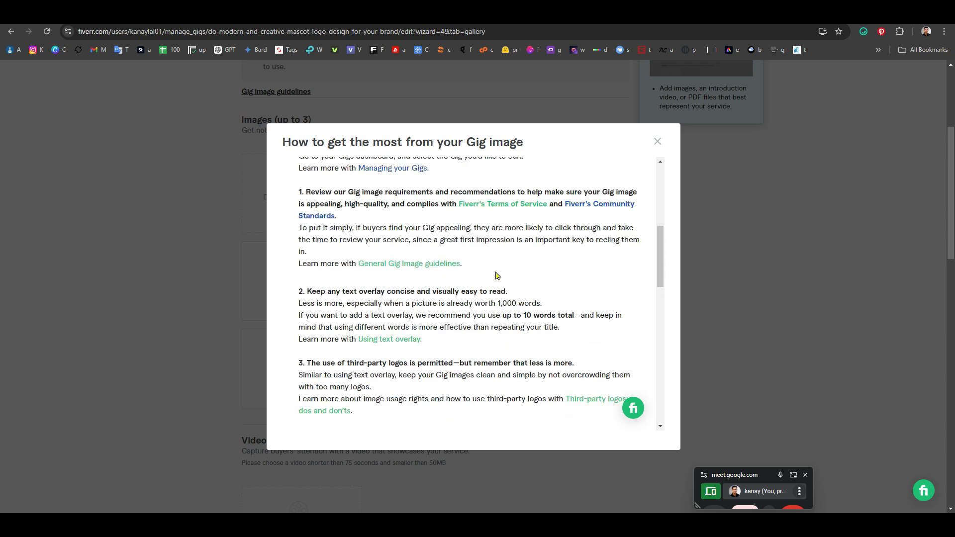
scroll(503, 277, up, 2)
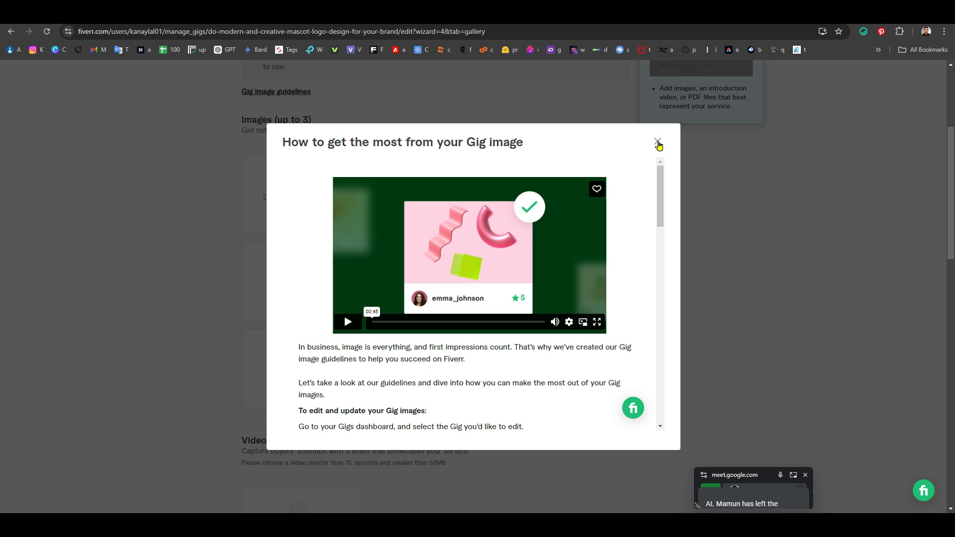
Step: Review the tips on using your own picture and showcasing best works, and close the Gig image guidelines
scroll(448, 308, down, 10)
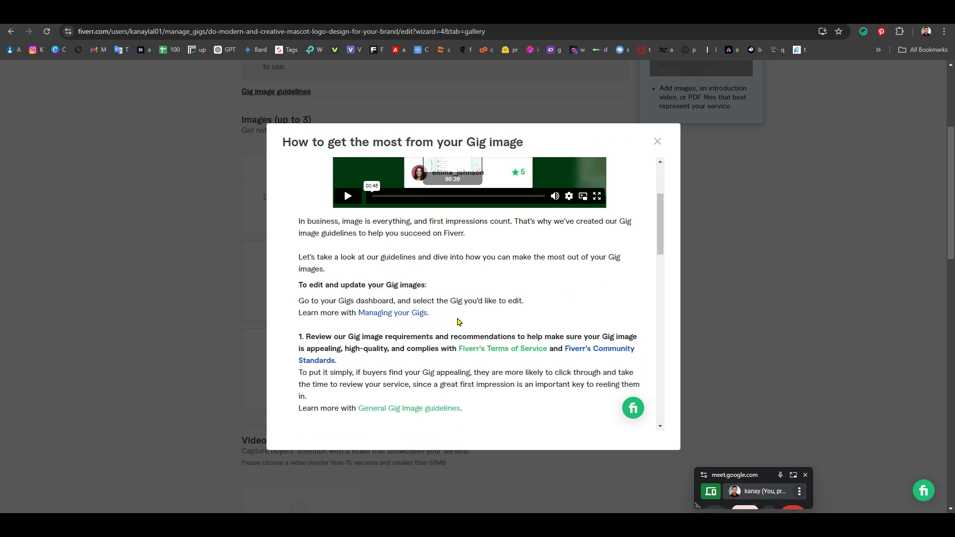
scroll(448, 333, down, 3)
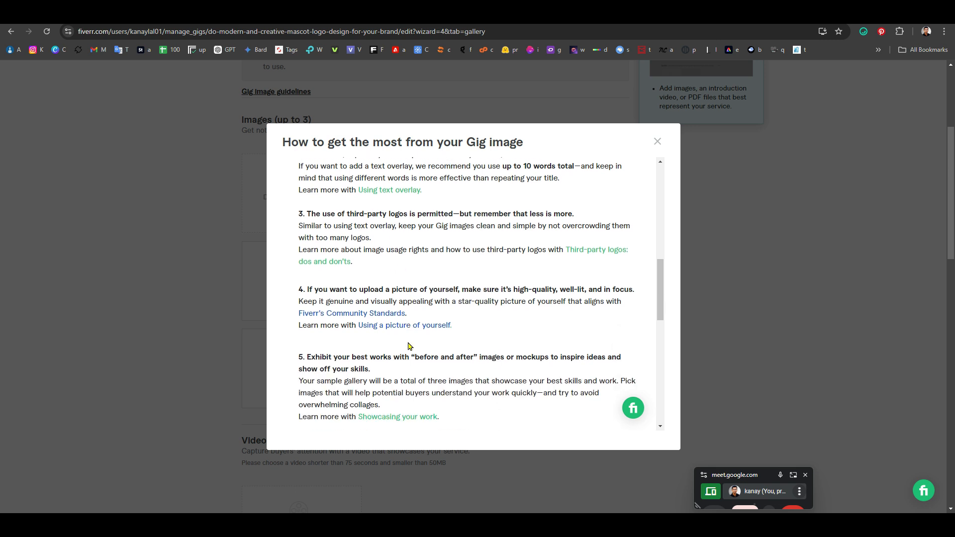
drag(475, 350, 312, 214)
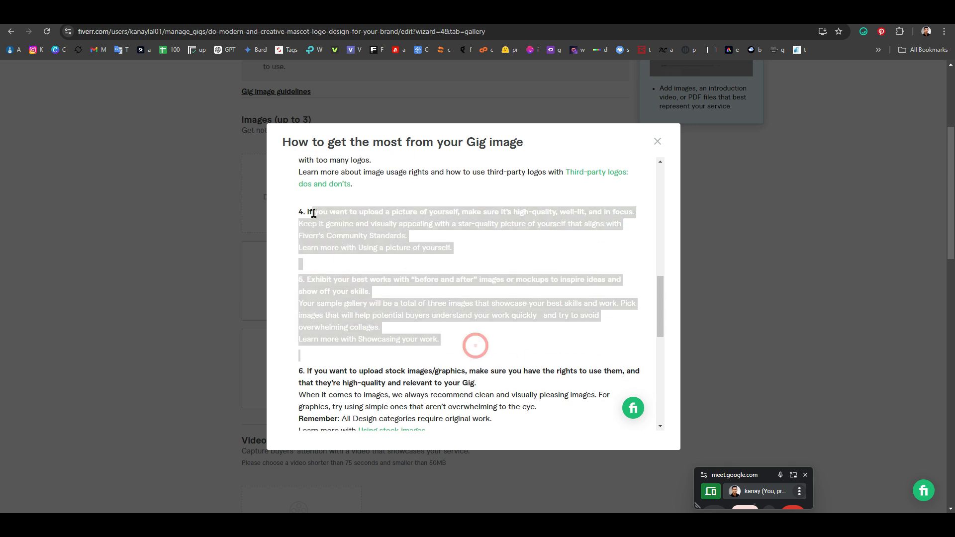
click(559, 251)
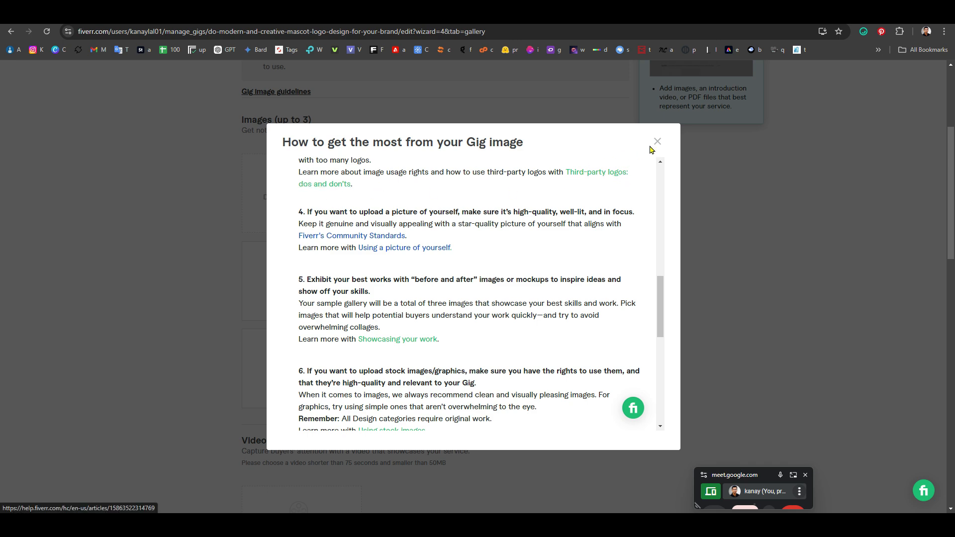
scroll(442, 182, down, 5)
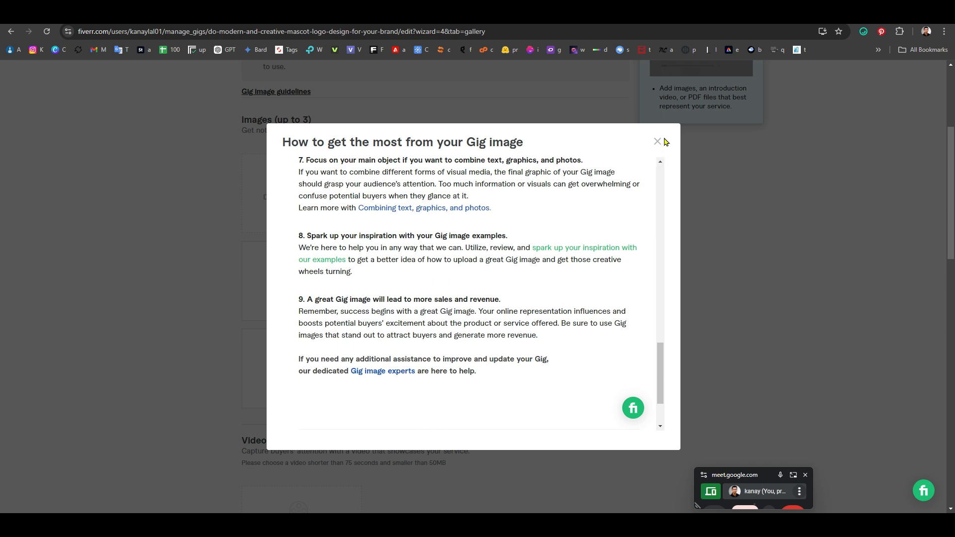
click(659, 141)
Step: Examine the recommended image dimensions listed in the gallery's best image size guidelines
mouse_move(441, 211)
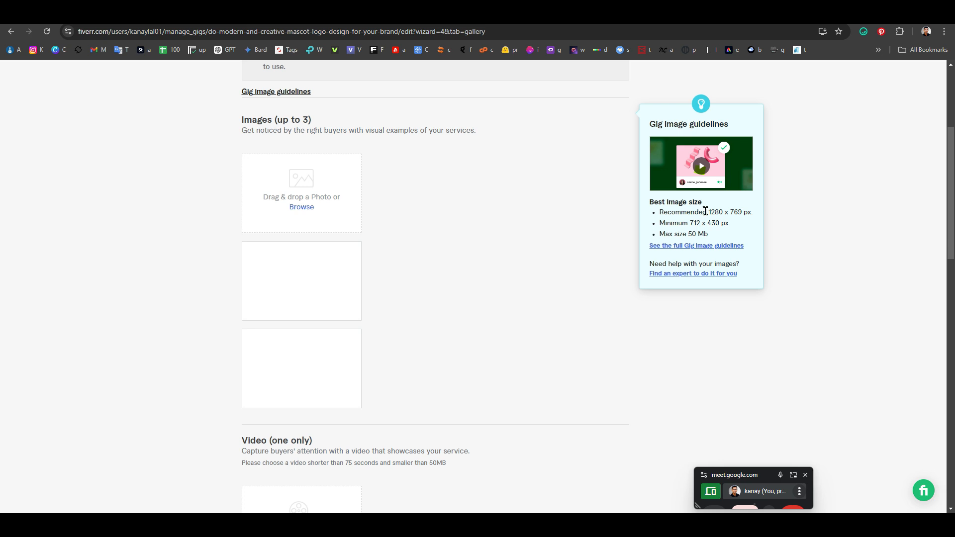
drag(707, 212, 742, 212)
click(691, 236)
drag(709, 213, 742, 213)
click(728, 214)
drag(728, 213, 736, 212)
click(768, 279)
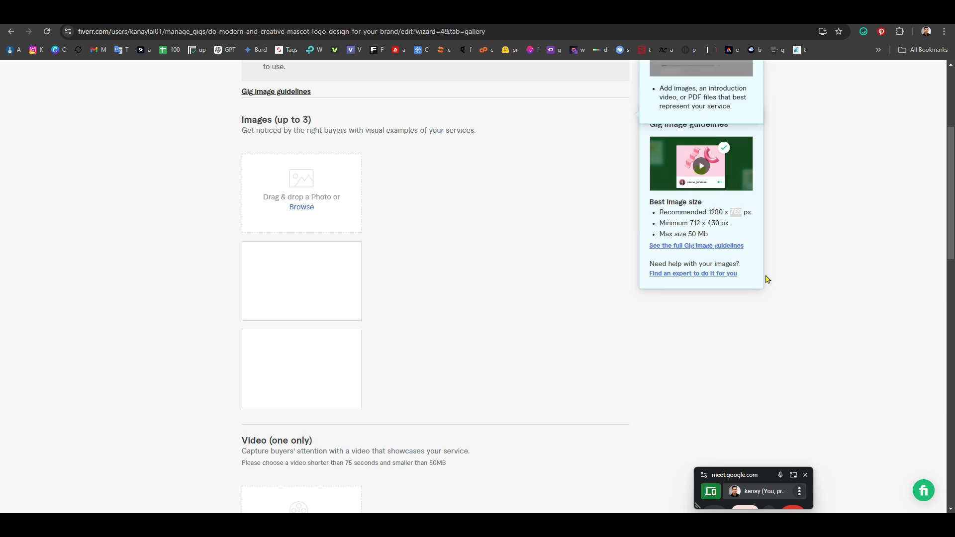
scroll(721, 299, up, 3)
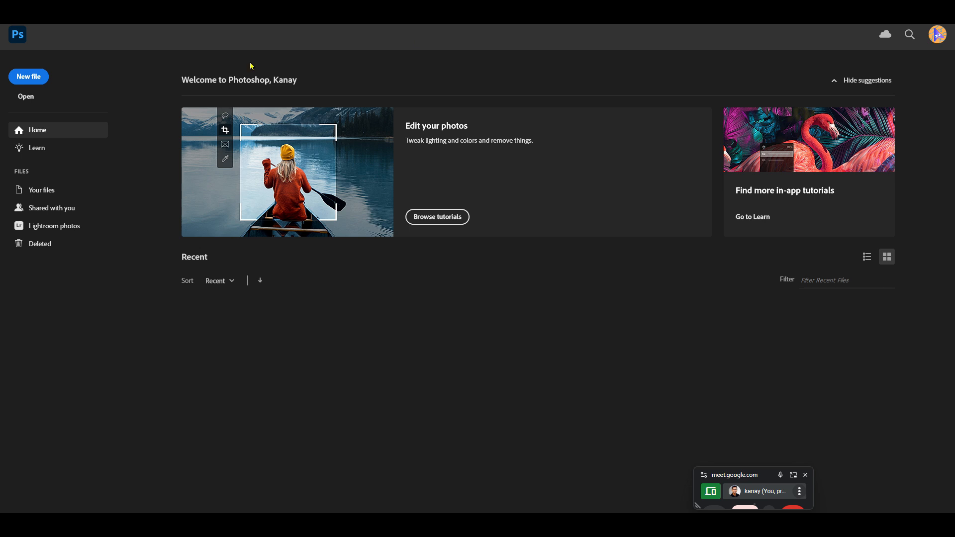
Step: Switch to Photoshop and create a new blank document 1280 px wide and 769 px high
click(28, 77)
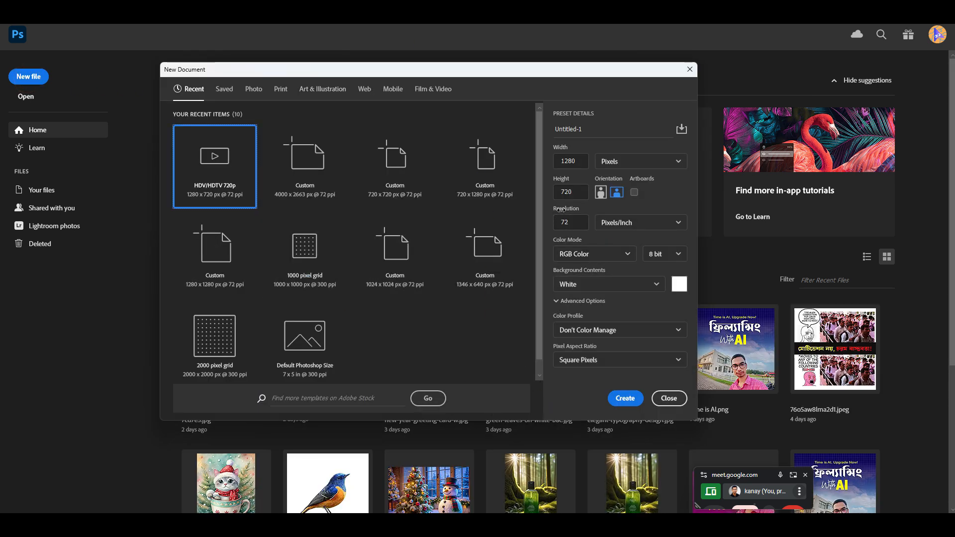
click(574, 194)
text(769)
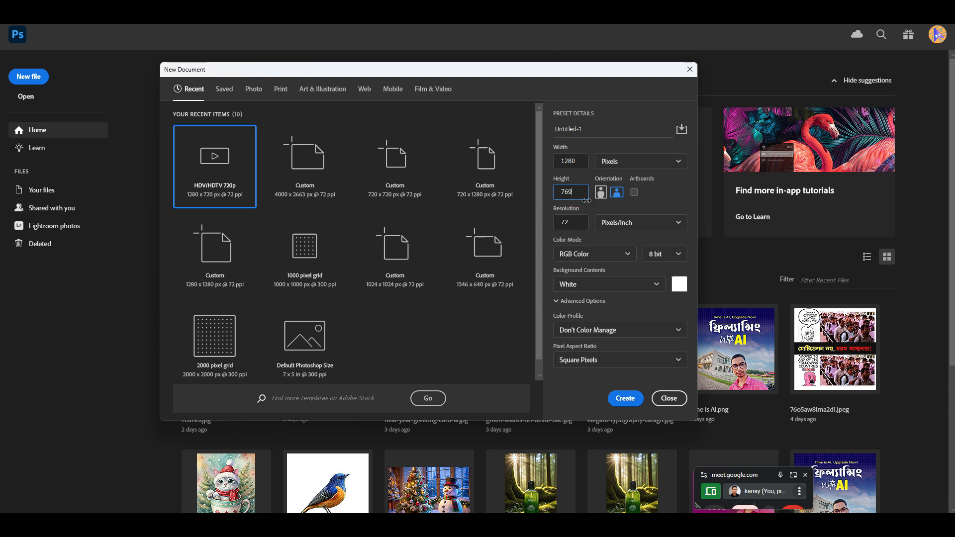
click(580, 159)
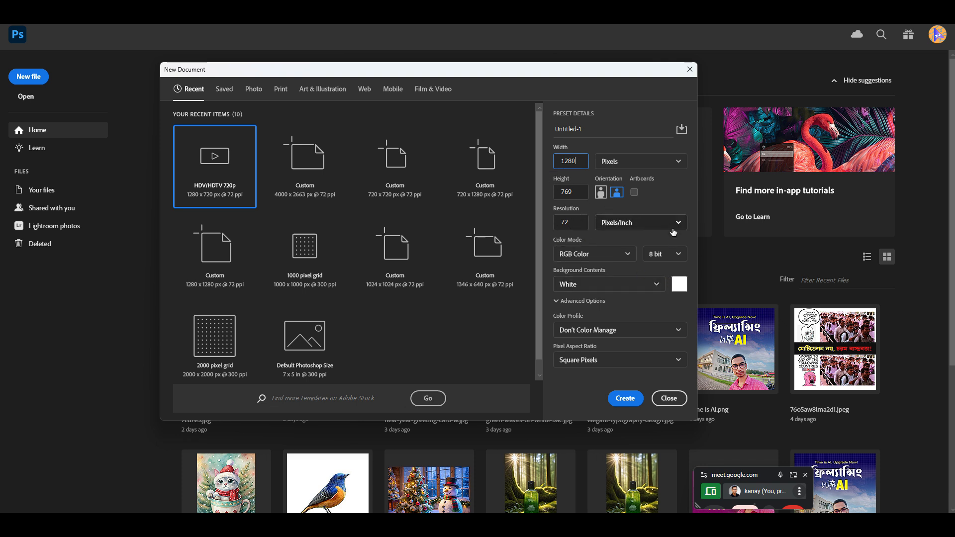
click(626, 398)
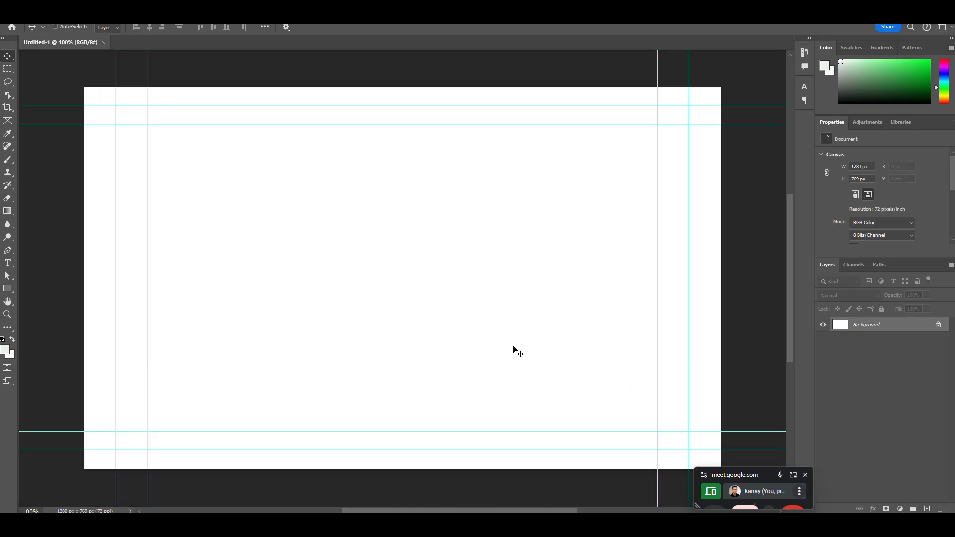
scroll(514, 348, down, 2)
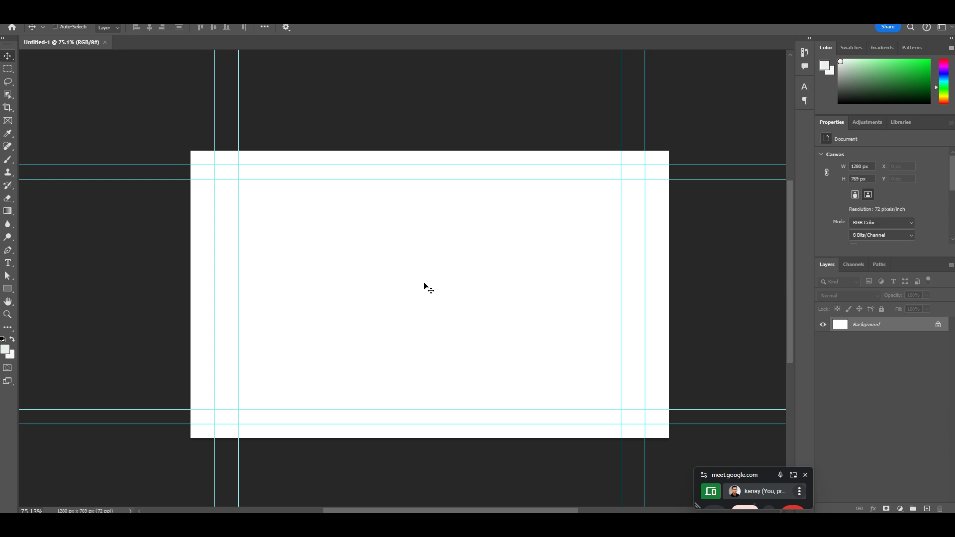
click(37, 27)
click(40, 235)
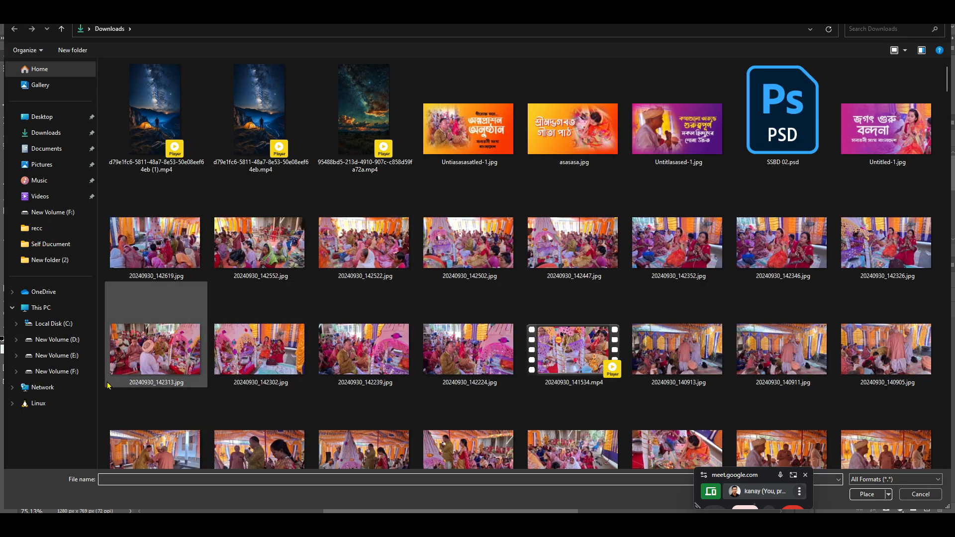
click(52, 371)
scroll(631, 319, down, 10)
scroll(707, 326, down, 5)
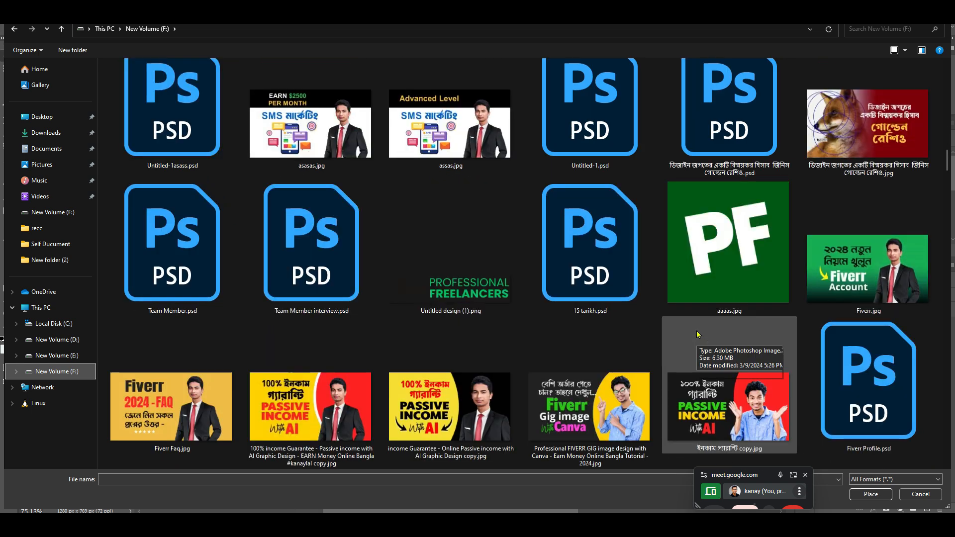
scroll(697, 323, down, 3)
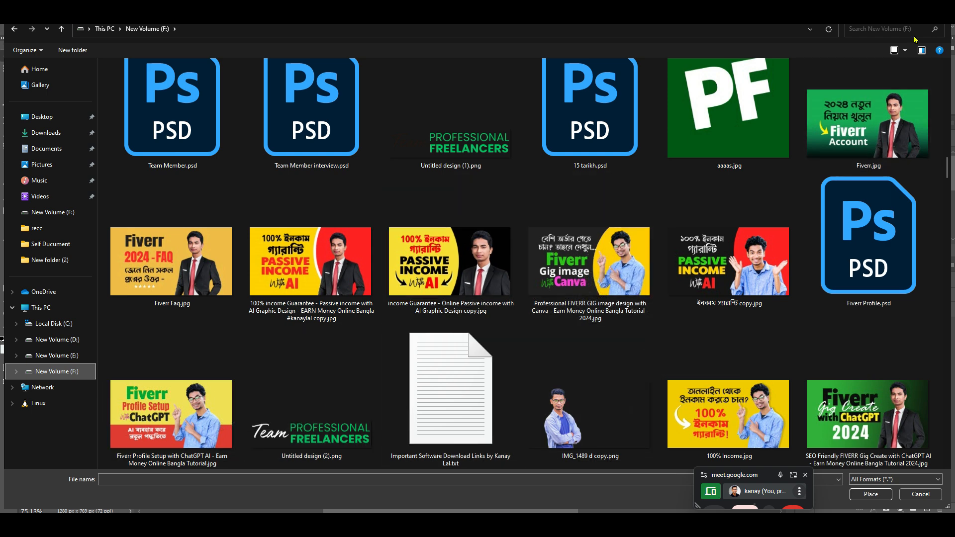
key(Escape)
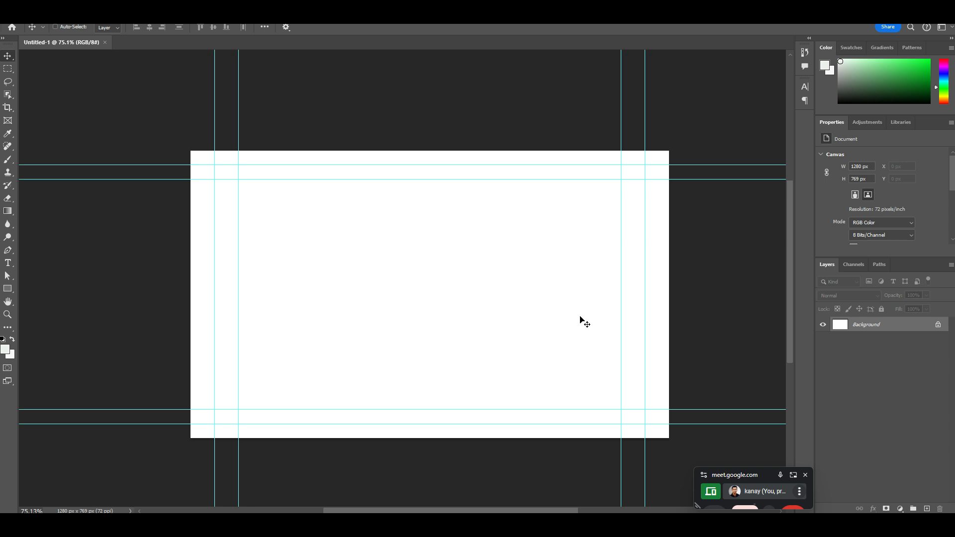
Step: Place the linked file angry-lion-head-mascot-logo (1).svg into the blank document
key(alt+F9)
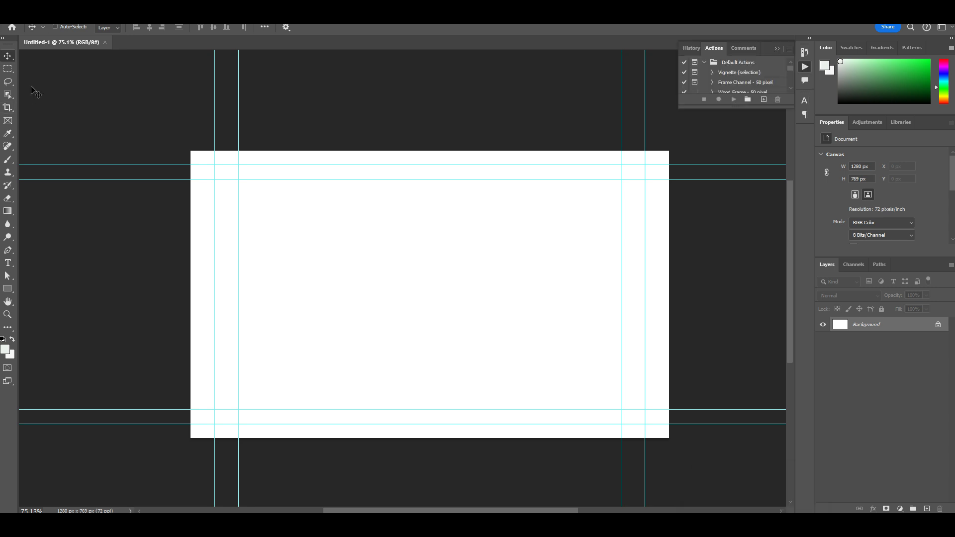
key(alt+f)
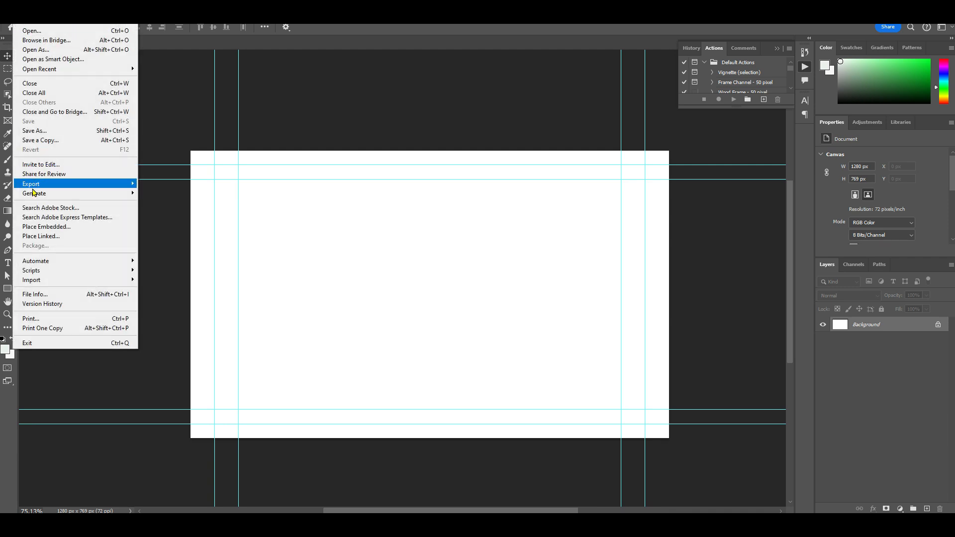
click(41, 237)
click(140, 113)
click(288, 326)
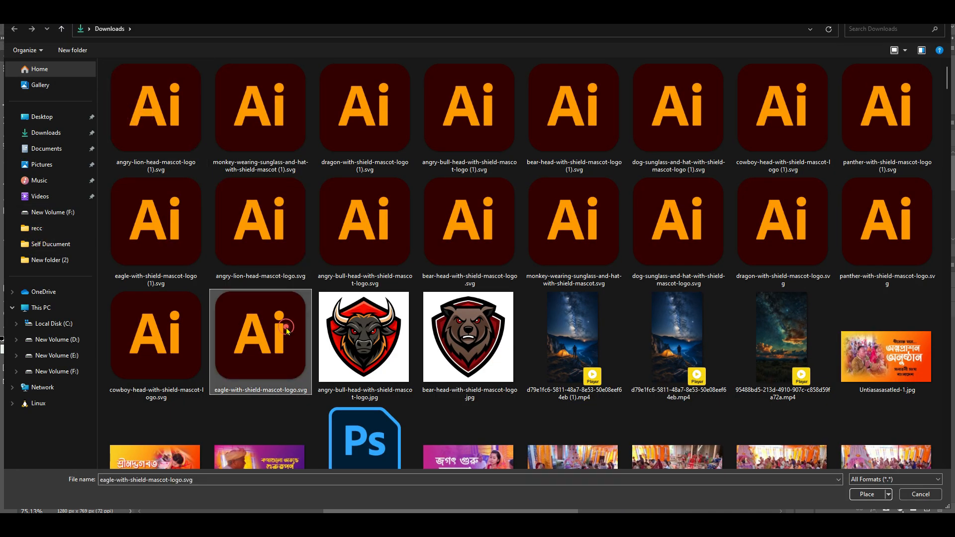
click(147, 106)
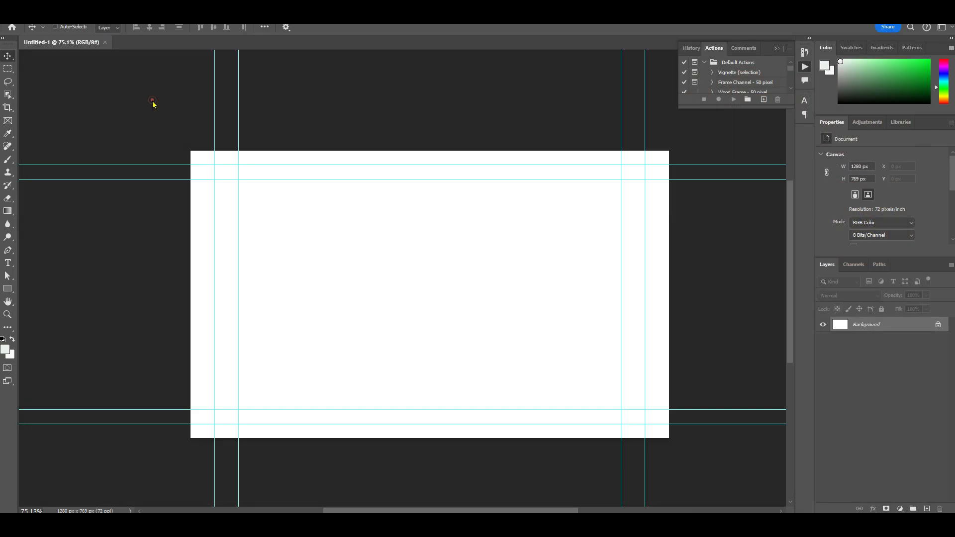
double_click(152, 100)
Step: Scale the lion logo to about 64% and position it on the left half of the canvas, vertically centred
drag(514, 319, 443, 321)
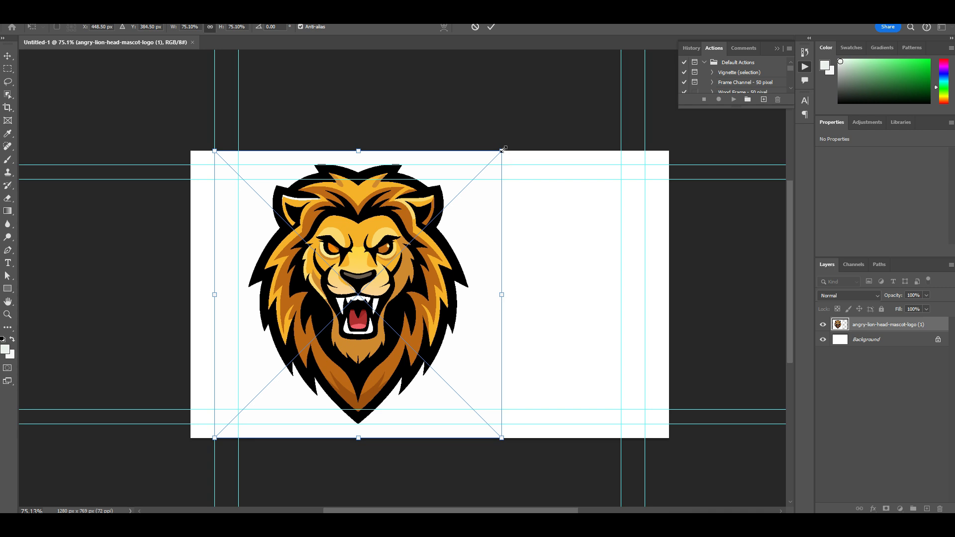
drag(502, 150, 474, 178)
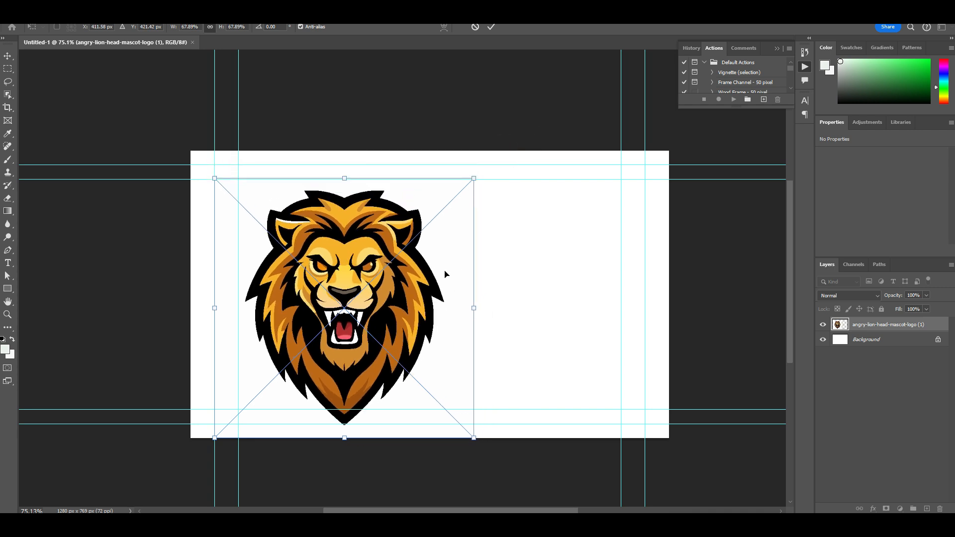
drag(344, 438, 344, 424)
mouse_move(357, 359)
mouse_down()
mouse_move(356, 346)
mouse_move(352, 354)
mouse_up()
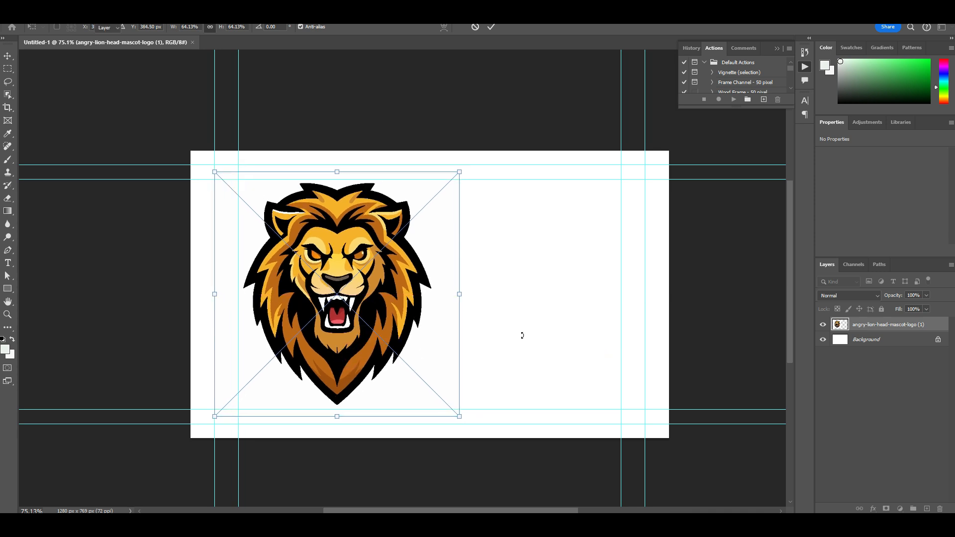
key(Return)
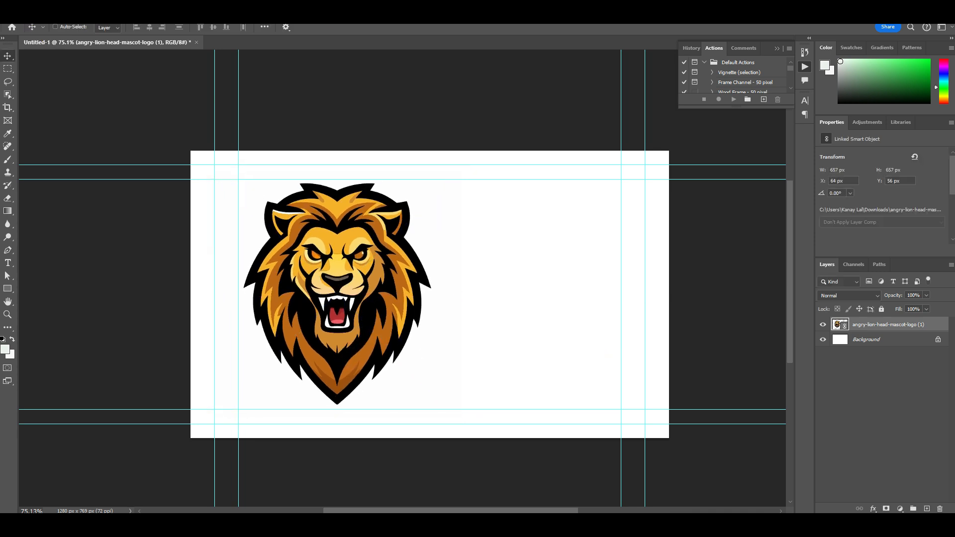
Step: Place the linked SVG of the monkey wearing sunglasses and a hat with a shield into the document
click(20, 14)
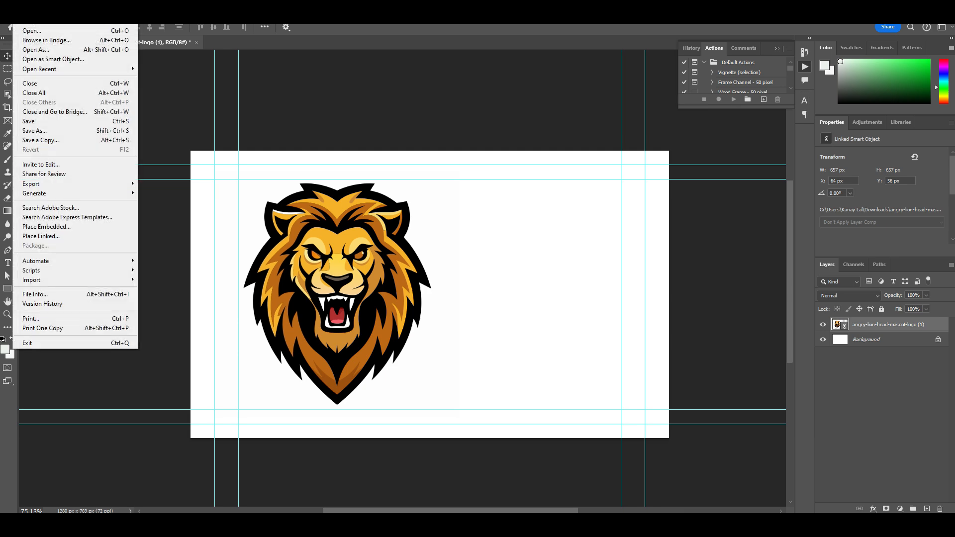
click(50, 236)
double_click(245, 136)
Step: Scale the monkey logo down to about 654 px wide and position it on the right half beside the lion
drag(428, 312, 499, 320)
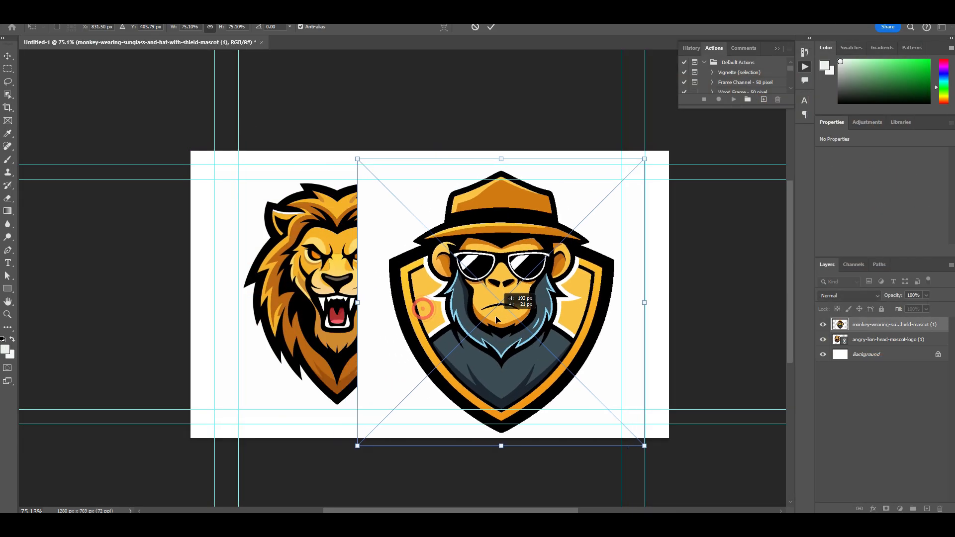
drag(501, 159, 501, 179)
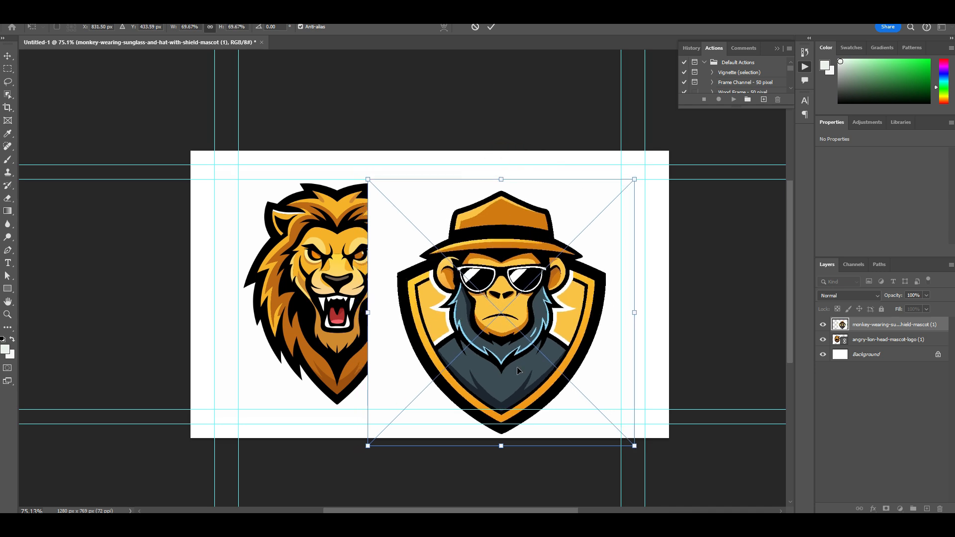
drag(500, 446, 501, 428)
drag(521, 323, 545, 309)
key(Return)
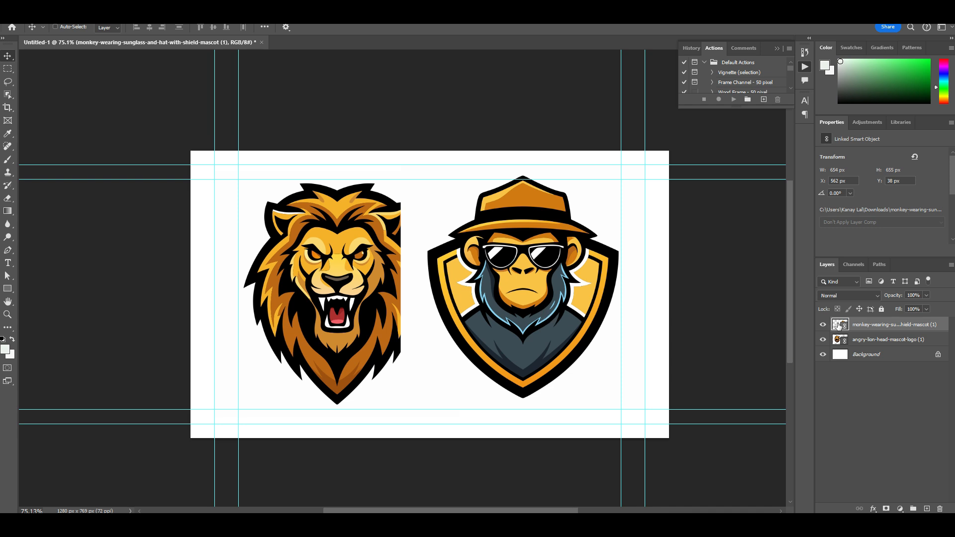
Step: Open the monkey smart object in Illustrator, select all its artwork and apply the Pathfinder Divide operation
double_click(839, 326)
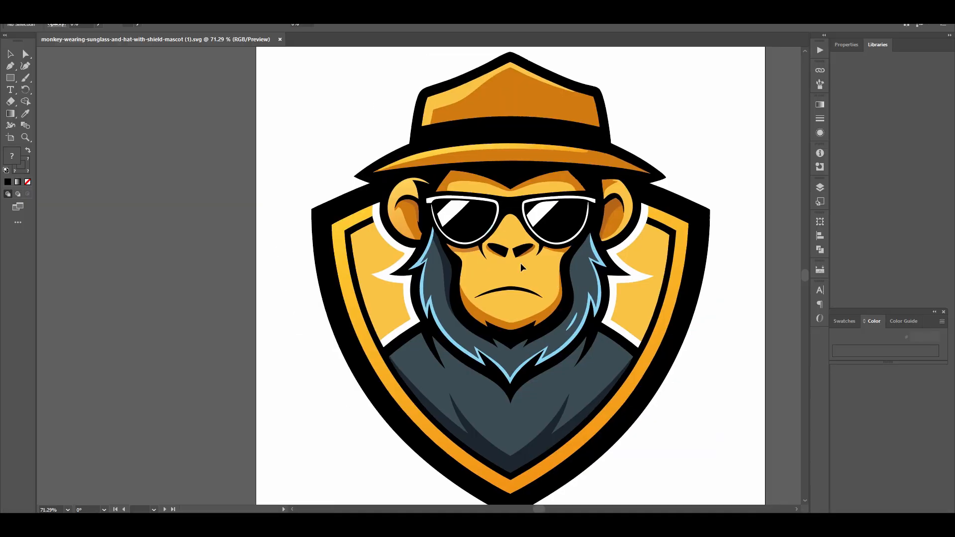
scroll(521, 245, down, 4)
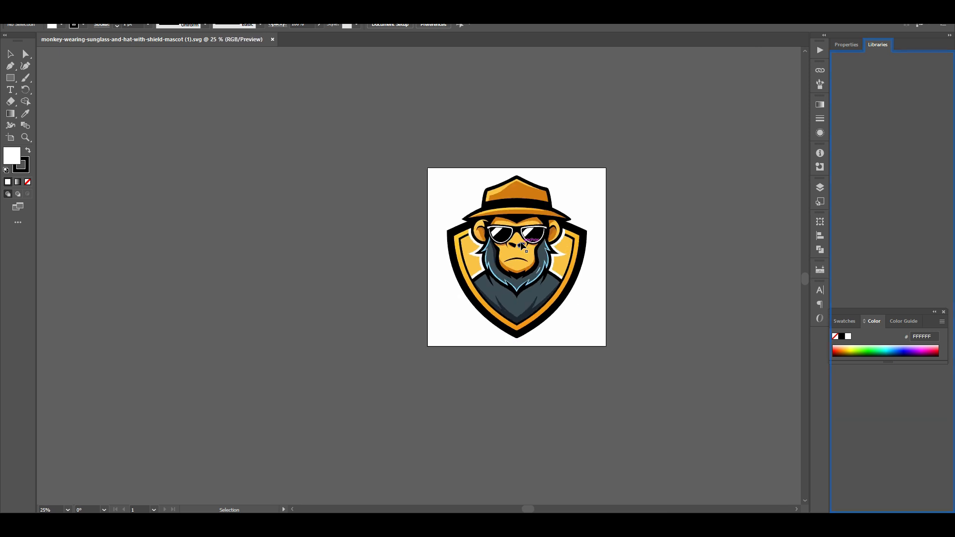
drag(721, 278, 568, 279)
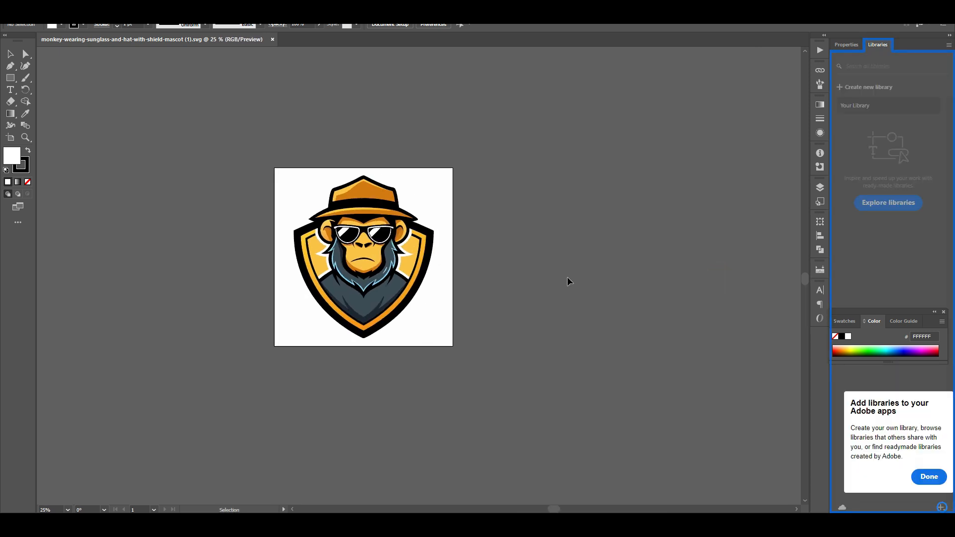
drag(222, 140, 499, 396)
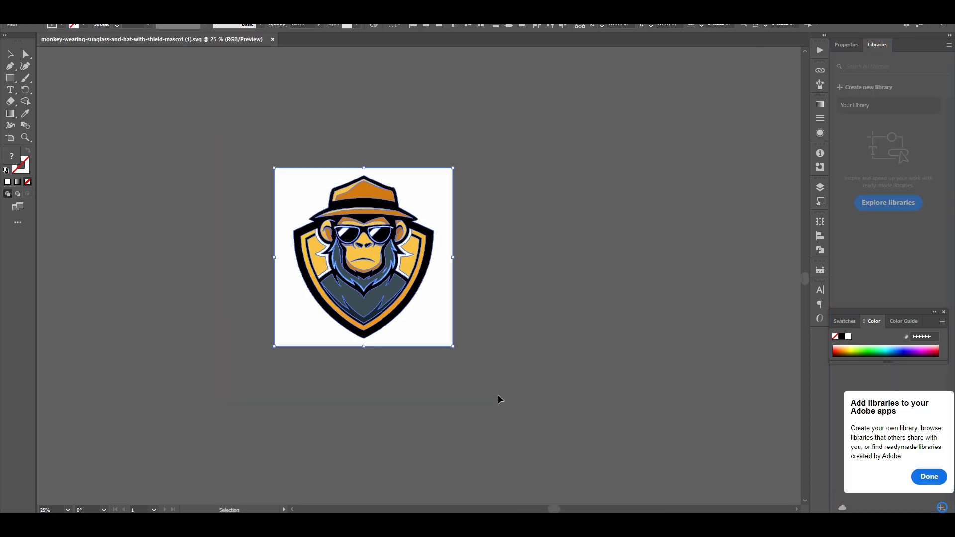
click(820, 250)
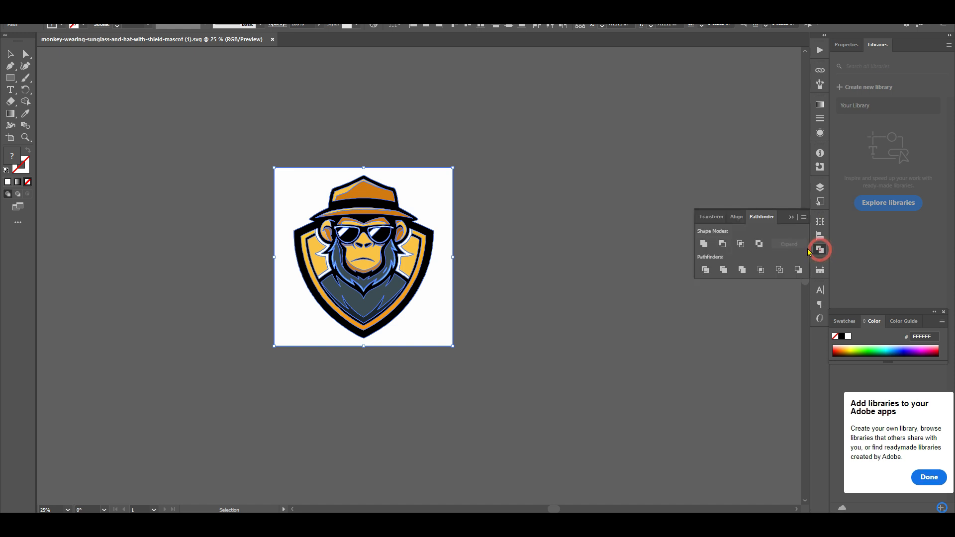
click(706, 271)
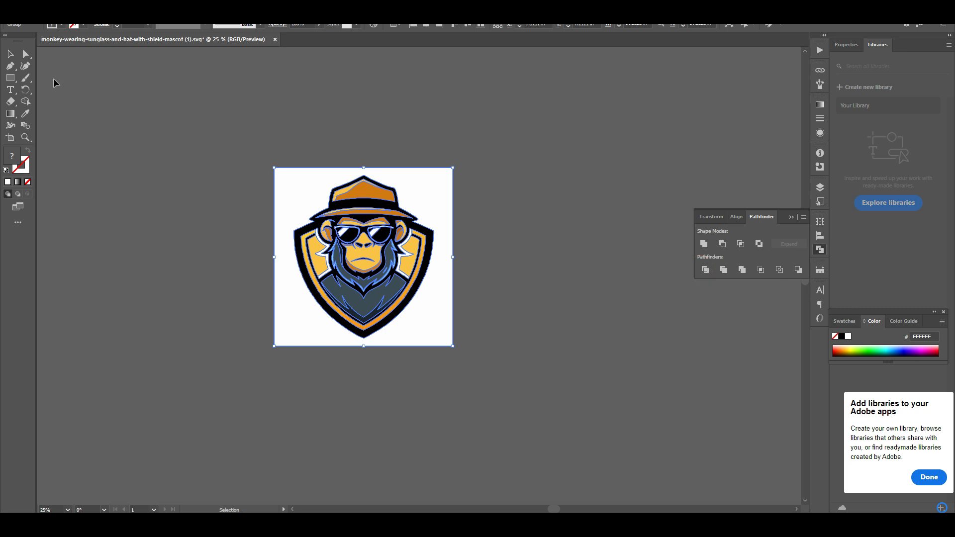
Step: Ungroup the divided monkey artwork and delete its white background shape
click(26, 55)
click(71, 90)
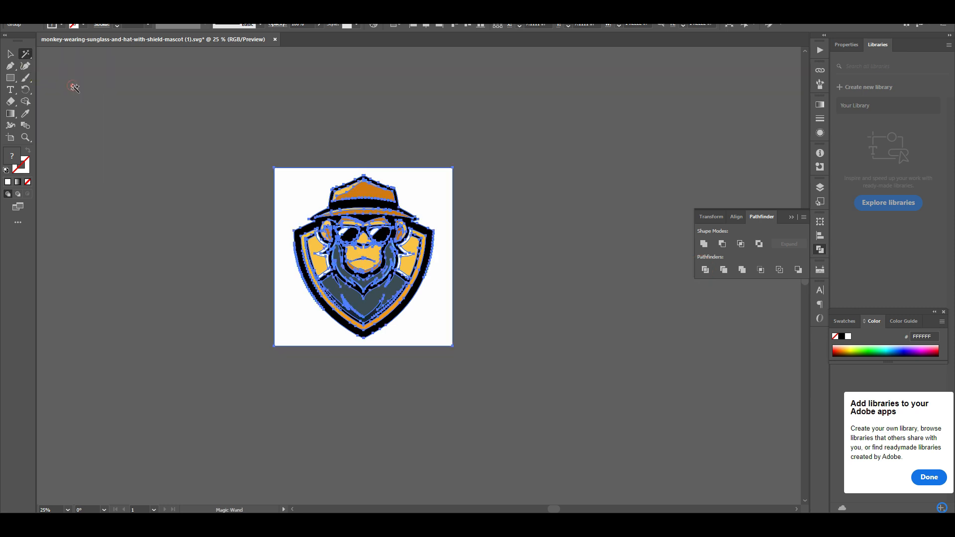
key(v)
click(370, 128)
right_click(431, 186)
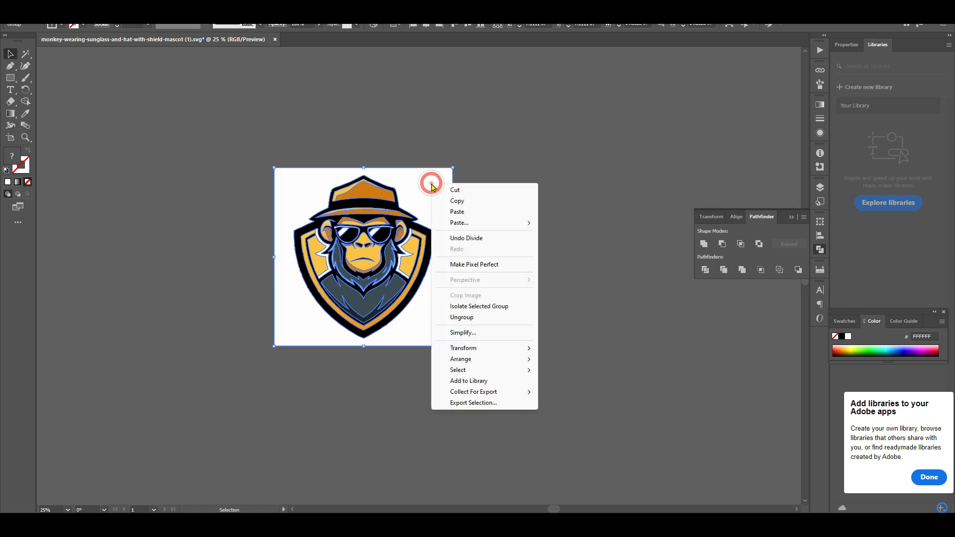
click(465, 316)
click(560, 269)
click(433, 188)
key(Delete)
drag(506, 345, 301, 163)
drag(360, 194, 615, 171)
click(692, 336)
key(ctrl+z)
Step: Save the edited monkey SVG and close it to return to the Photoshop composition
click(559, 305)
key(ctrl+s)
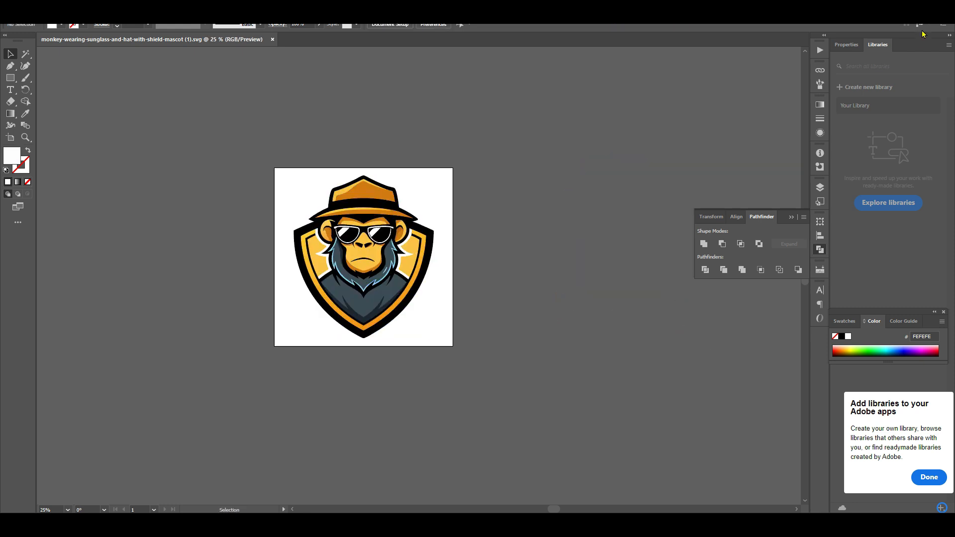
click(272, 40)
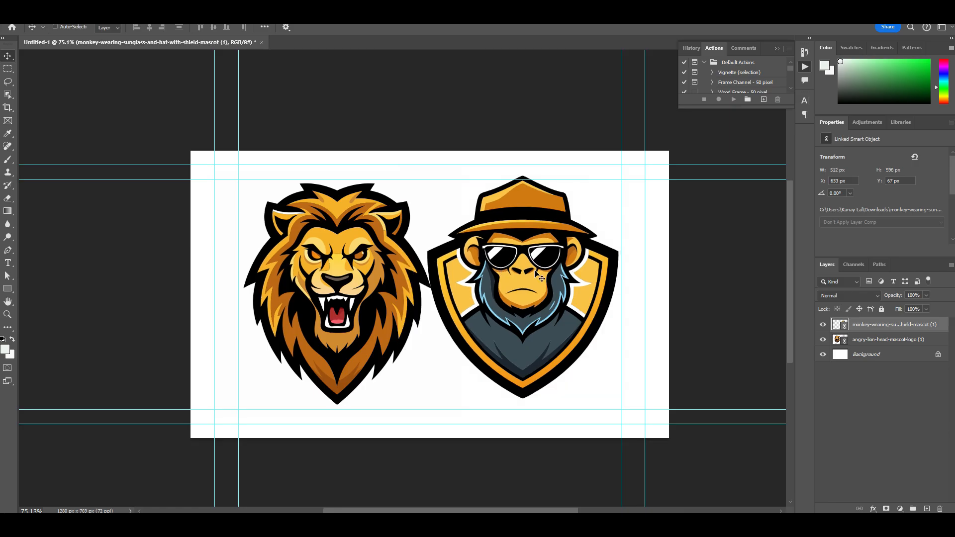
Step: Open the lion smart object in Illustrator, select all its artwork and apply the Pathfinder Trim operation
double_click(841, 342)
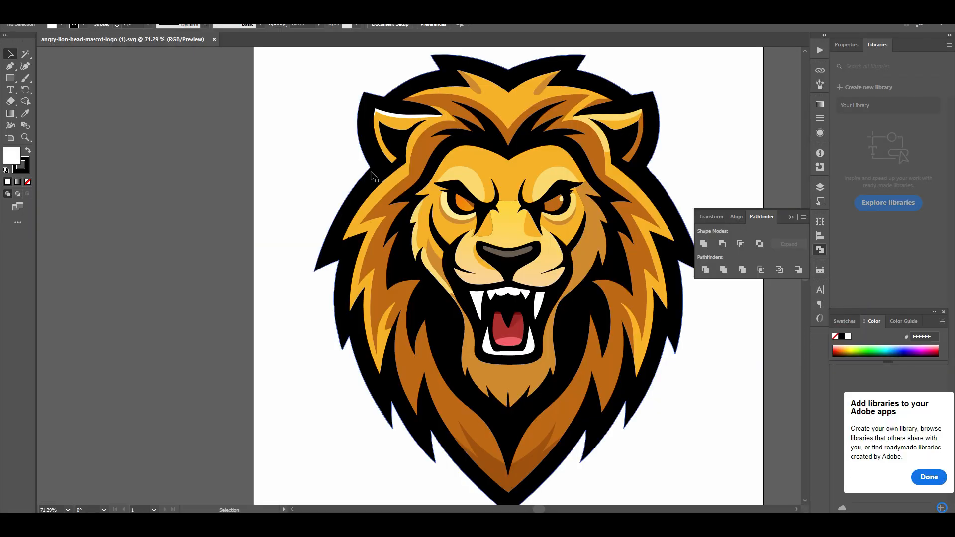
scroll(372, 175, down, 5)
drag(296, 127, 528, 307)
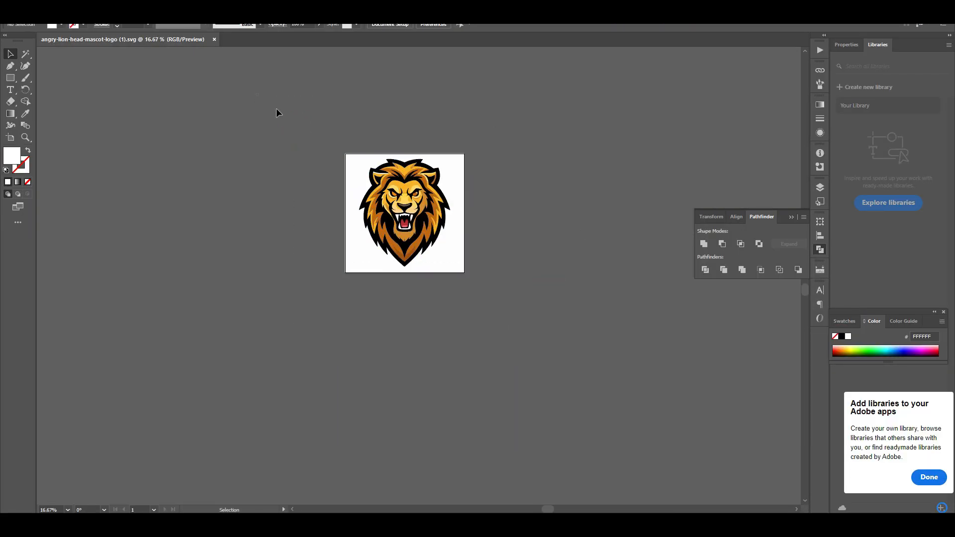
drag(256, 94, 516, 327)
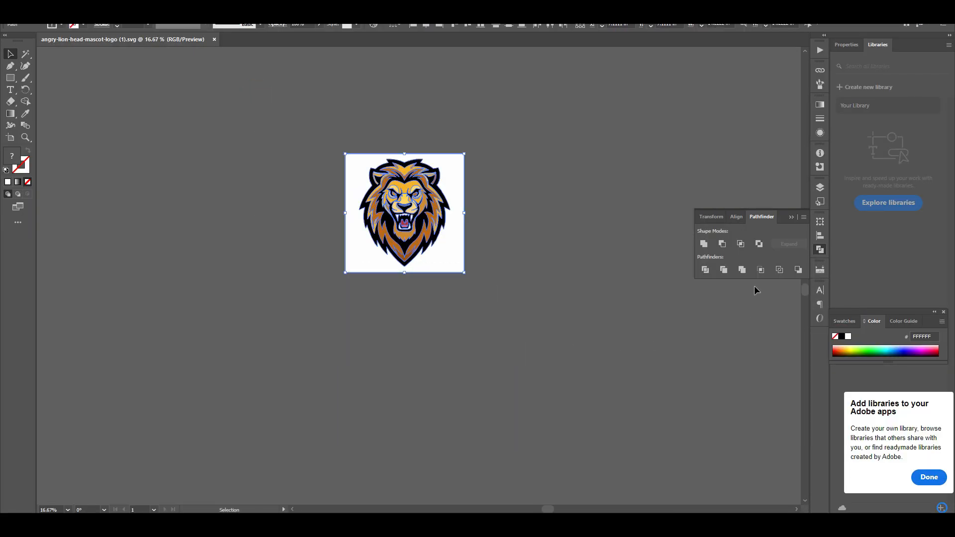
click(723, 270)
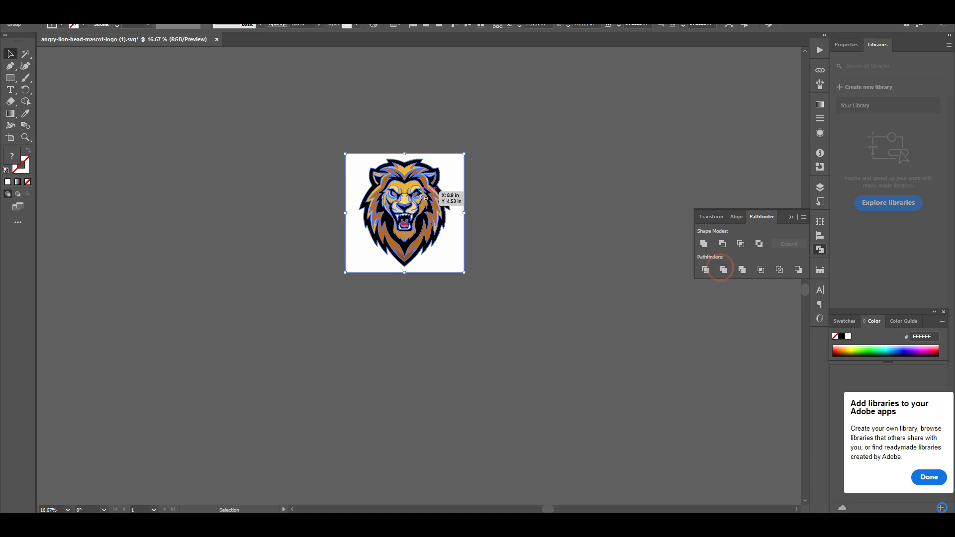
Step: Delete the white background shape from the ungrouped lion artwork, and save it back to the Photoshop composition
scroll(446, 192, up, 4)
right_click(545, 193)
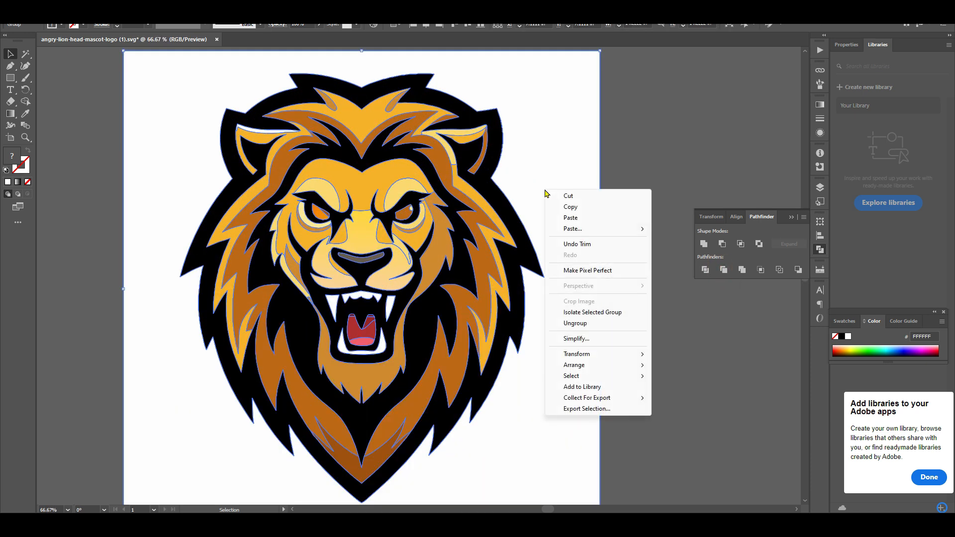
click(577, 323)
scroll(622, 180, down, 2)
click(639, 170)
click(574, 149)
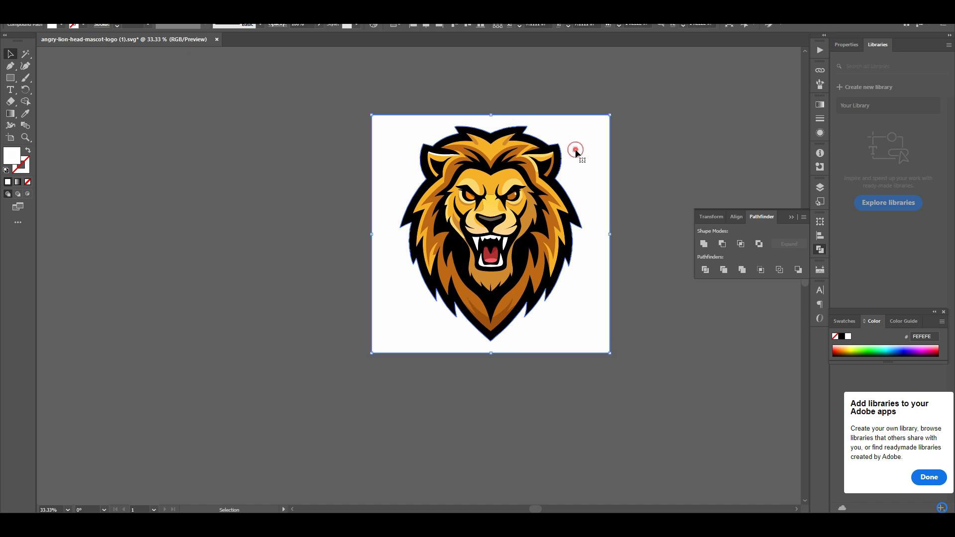
key(Delete)
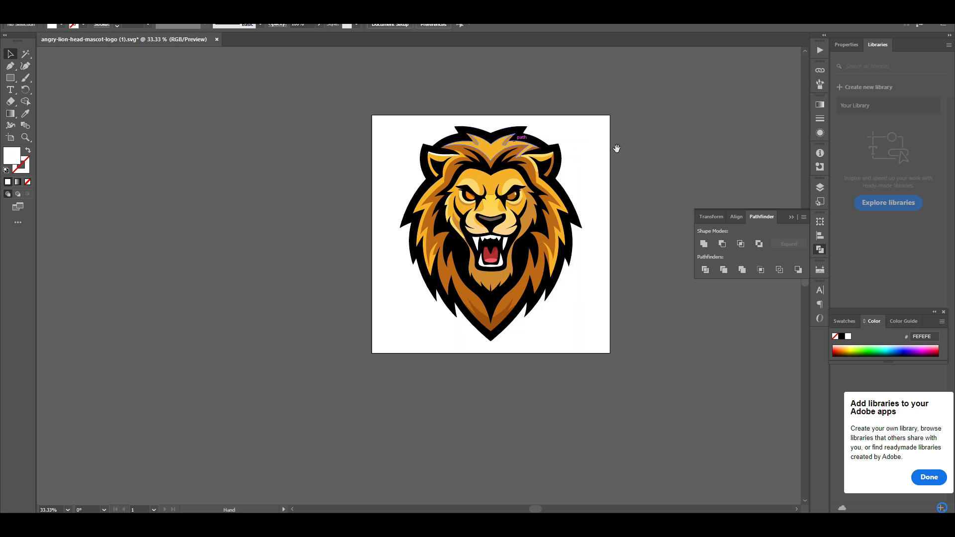
drag(616, 149, 510, 150)
drag(240, 86, 591, 372)
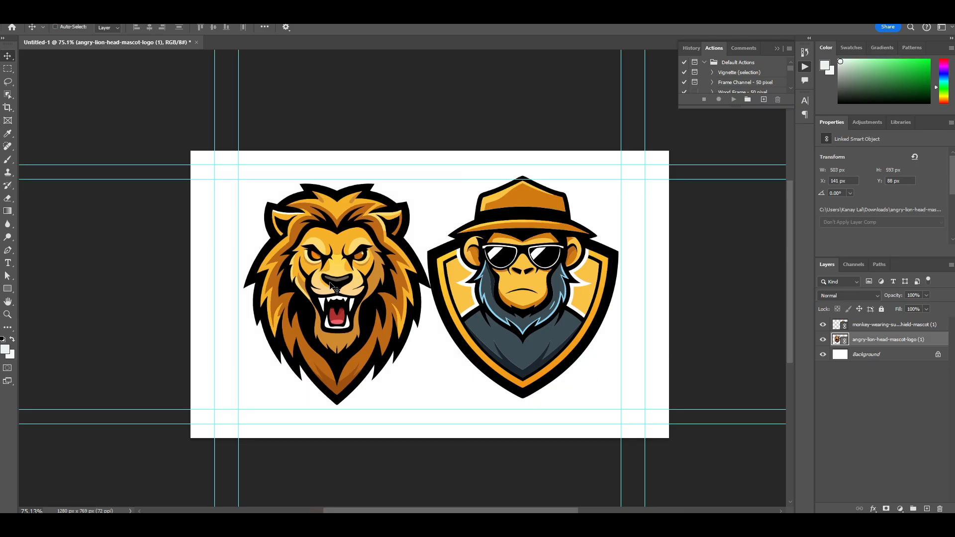
Step: Align the lion's left edge with the inner left guide and the monkey's right edge with the inner right guide, with their bottoms level
drag(334, 286, 331, 285)
click(854, 326)
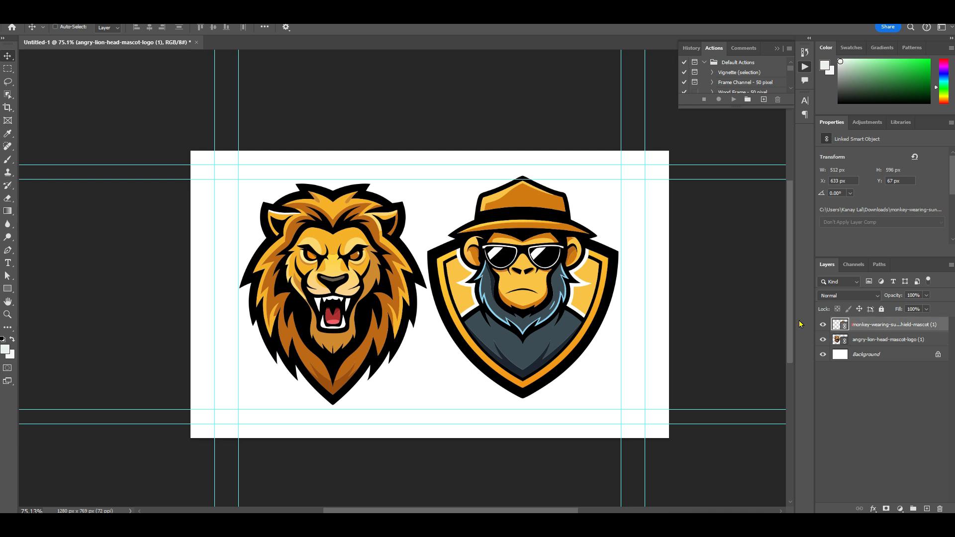
drag(515, 296, 516, 303)
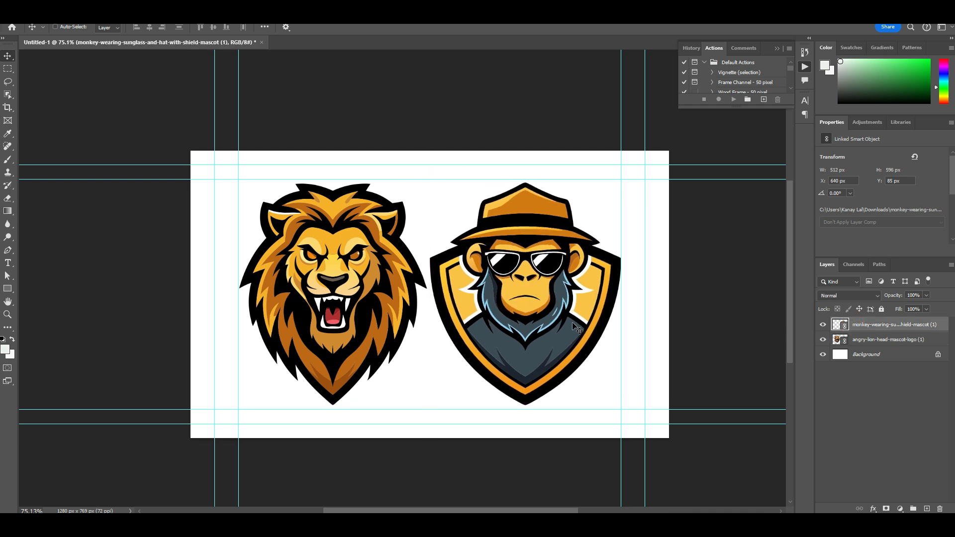
Step: Scale the lion and monkey logos together to about 95% and centre the pair vertically on the canvas
ctrl+click(880, 341)
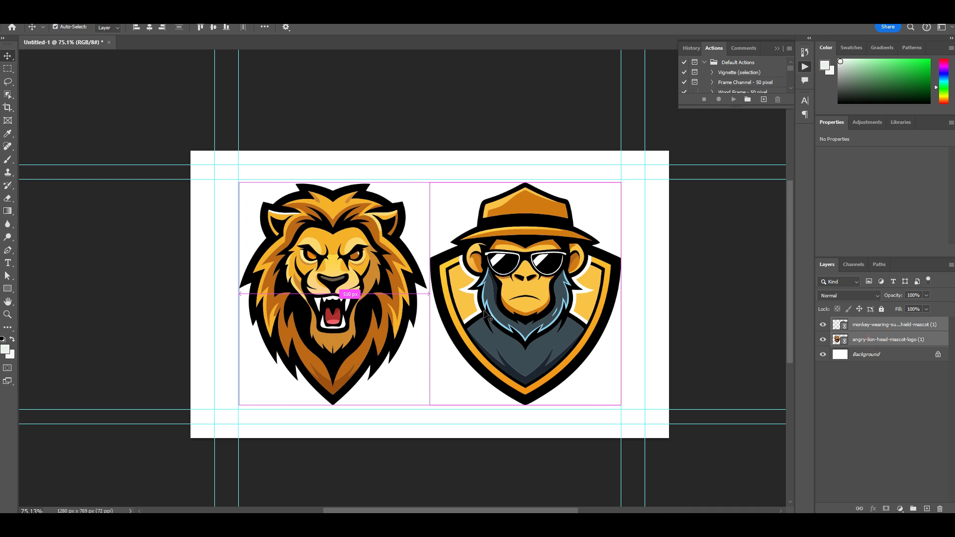
key(ctrl+t)
drag(430, 183, 431, 194)
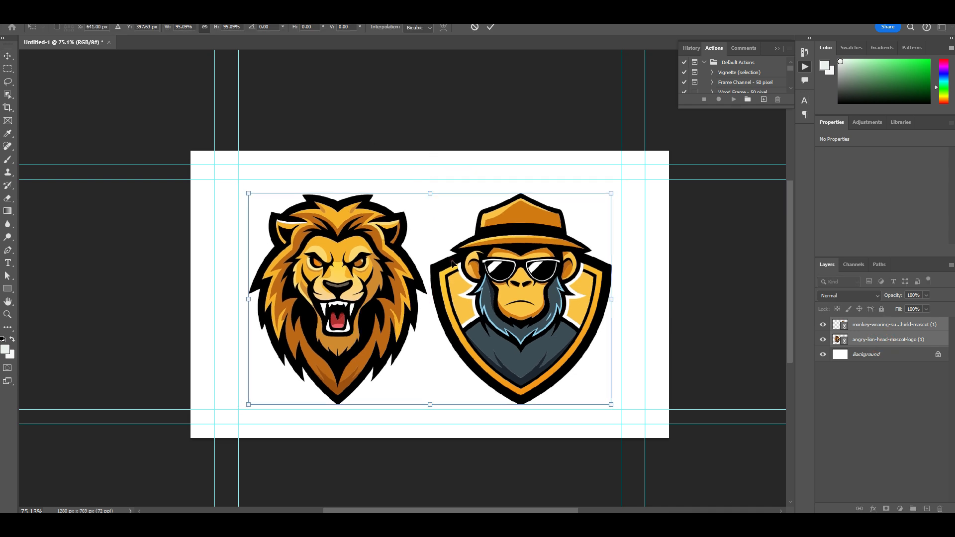
drag(453, 264, 453, 258)
key(Return)
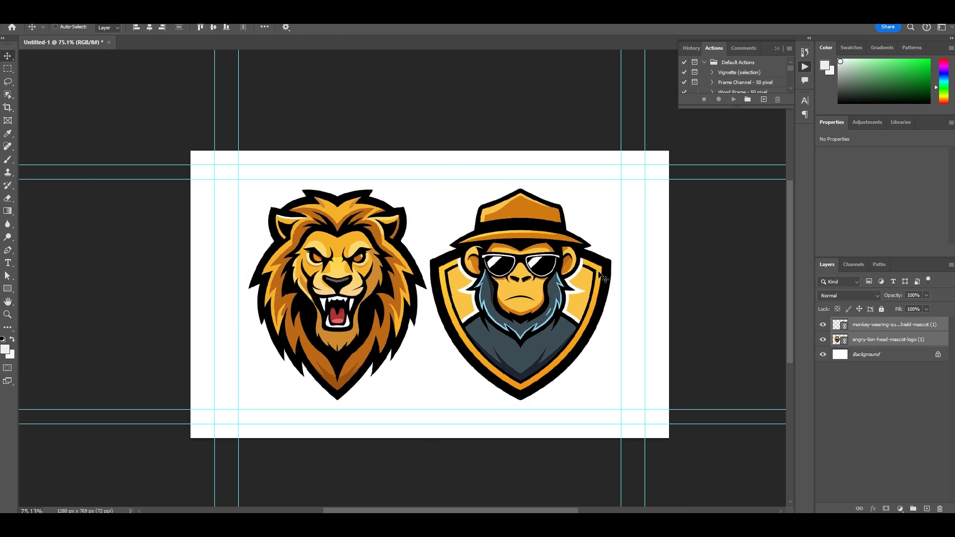
Step: Move the monkey logo right to the inner right guide and the lion logo left to the inner left guide
click(877, 329)
drag(581, 301, 601, 305)
click(876, 339)
drag(408, 309, 404, 307)
Step: Add a gradient fill layer directly above the Background layer and open its gradient for editing
scroll(517, 297, down, 2)
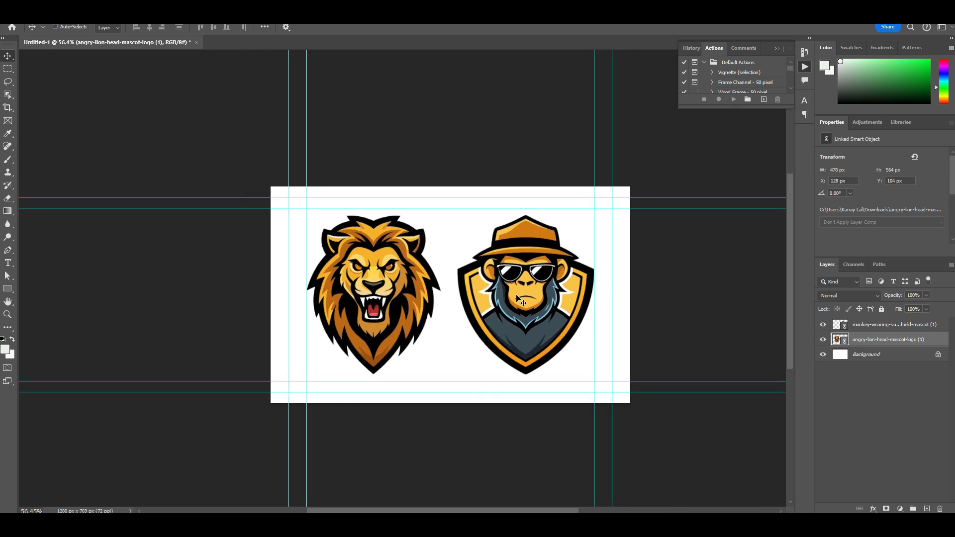
shift+click(877, 328)
click(878, 355)
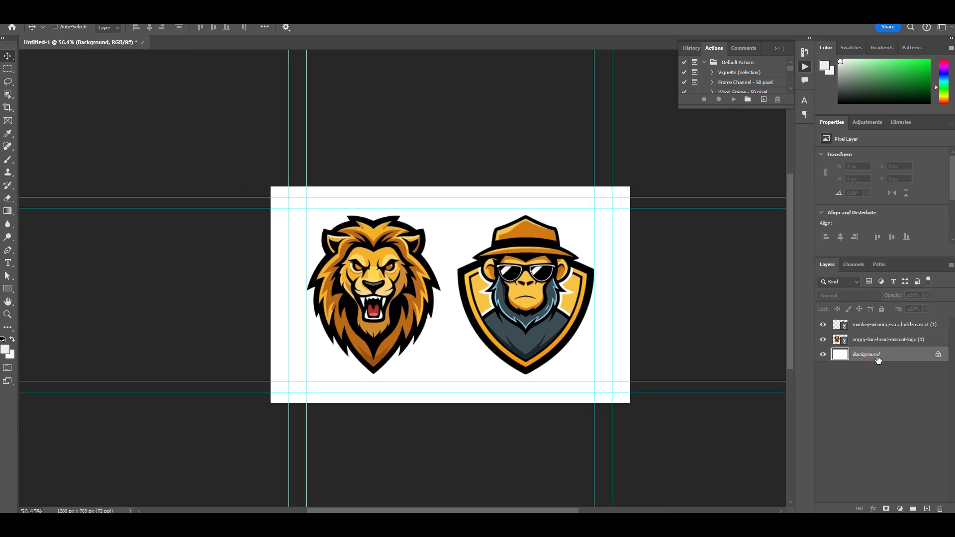
click(900, 510)
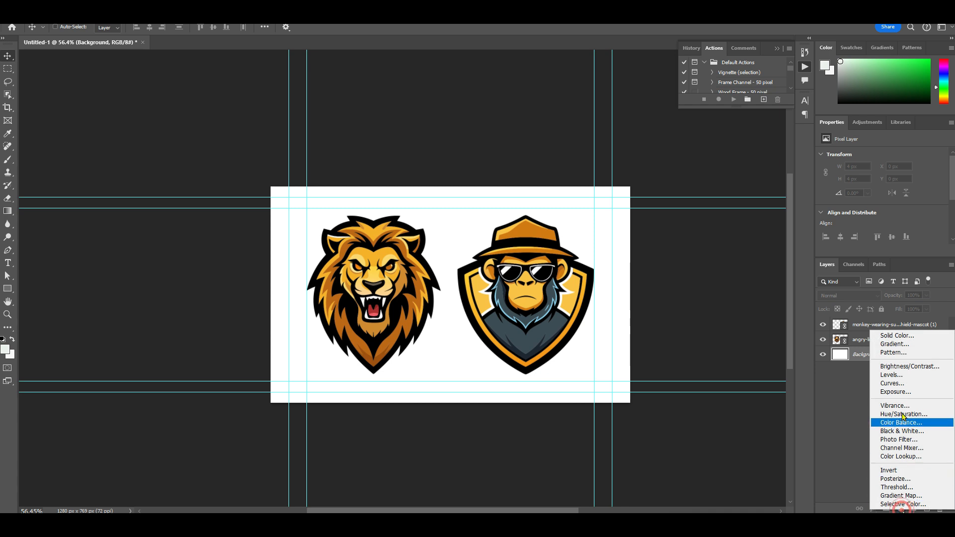
click(898, 344)
click(774, 168)
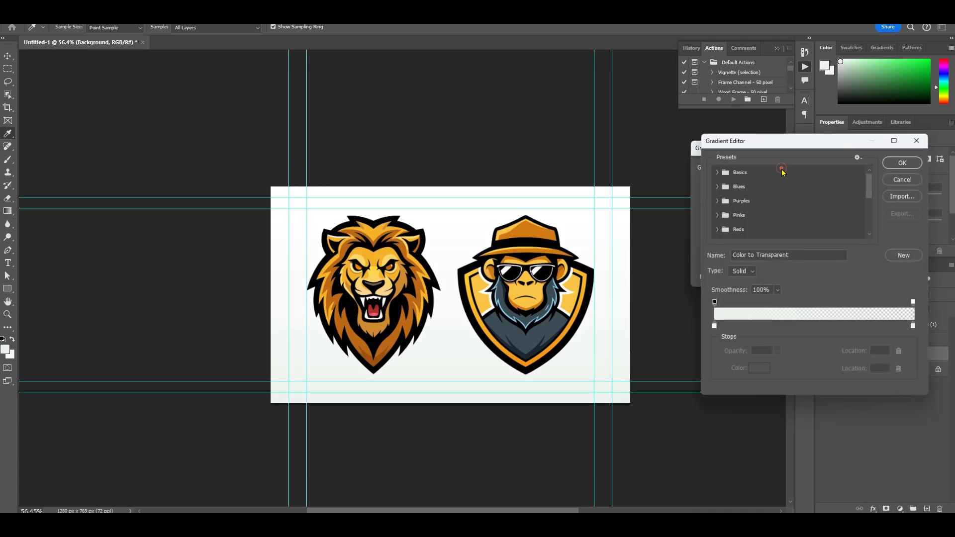
Step: Browse the Basics, Blues and Purples gradient presets, trying Purple_07, Purple_20 and Purple_21 on the background
click(717, 171)
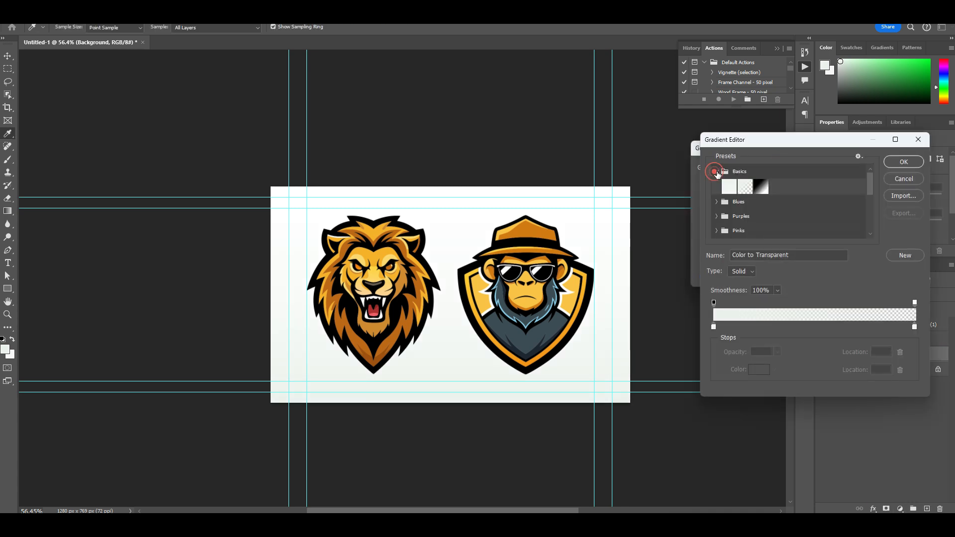
click(717, 201)
scroll(809, 230, down, 4)
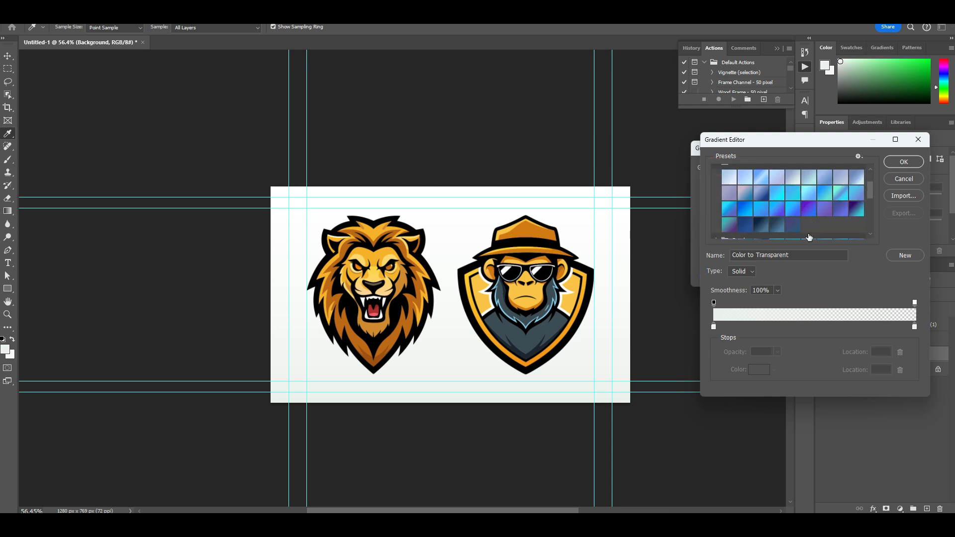
scroll(777, 219, down, 2)
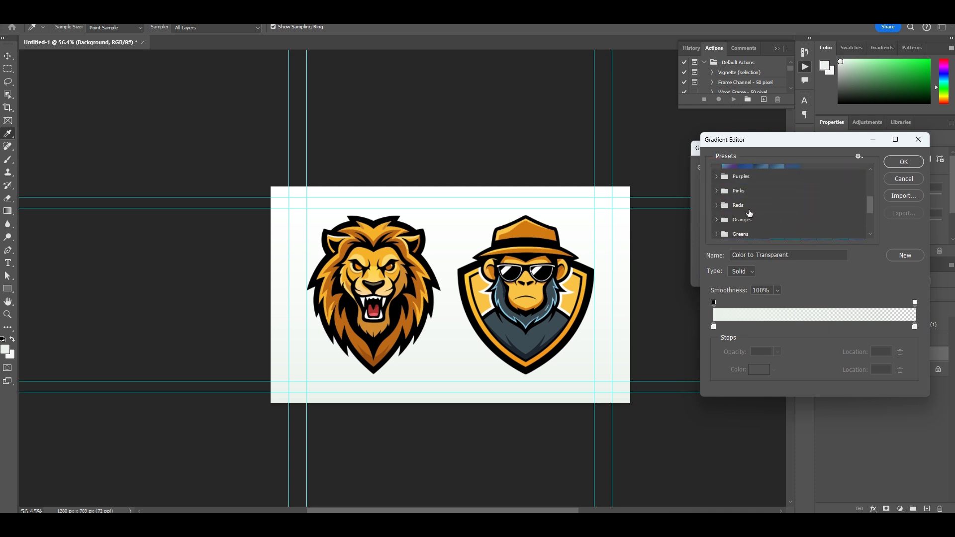
click(717, 175)
click(825, 191)
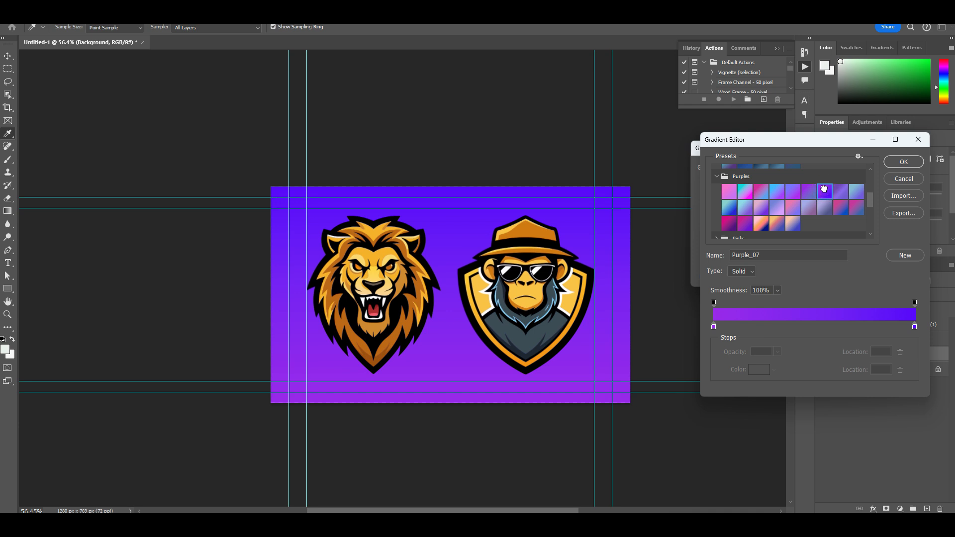
click(744, 224)
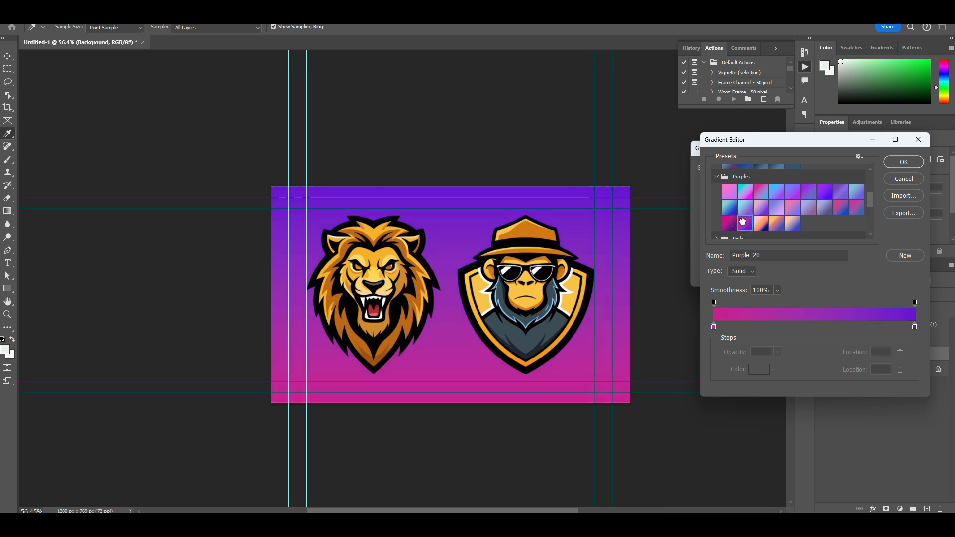
click(825, 191)
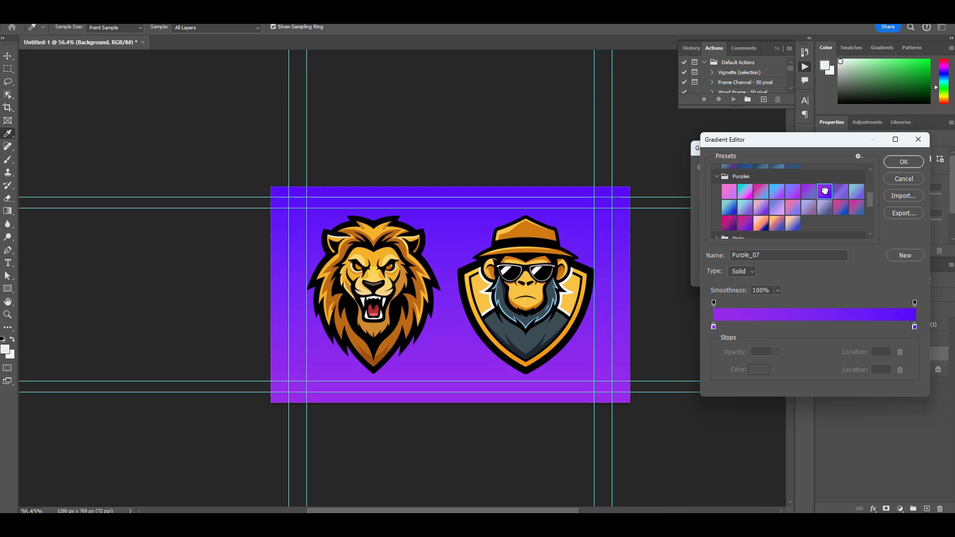
click(760, 224)
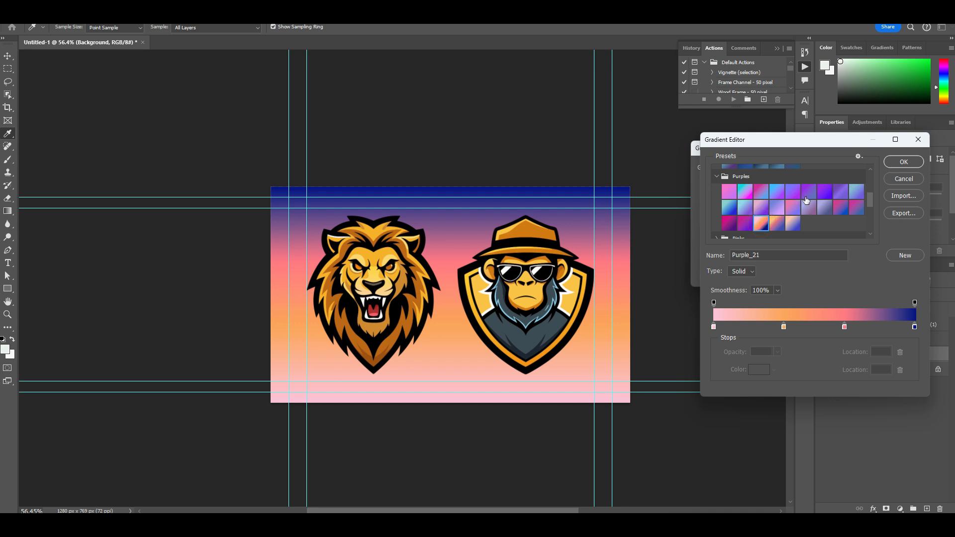
click(828, 191)
scroll(830, 192, up, 3)
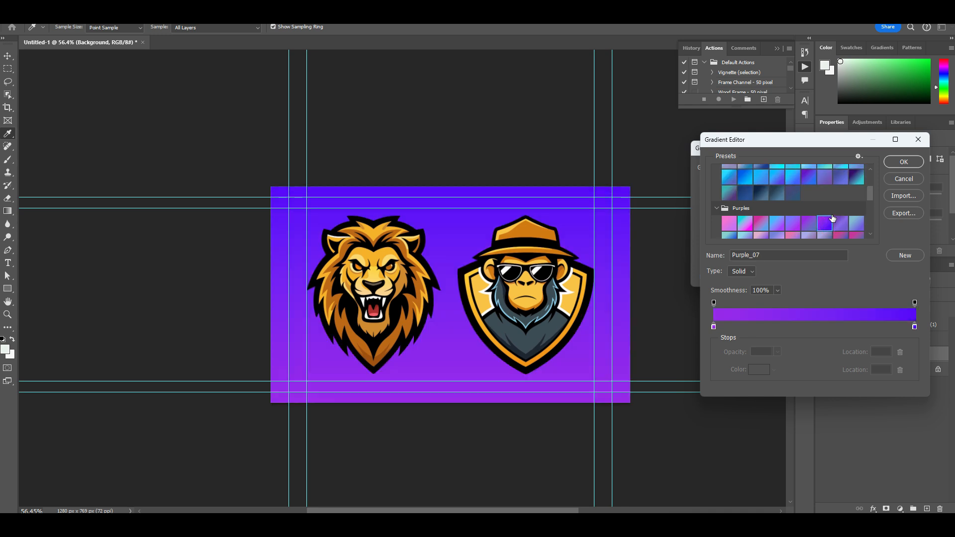
scroll(832, 208, down, 5)
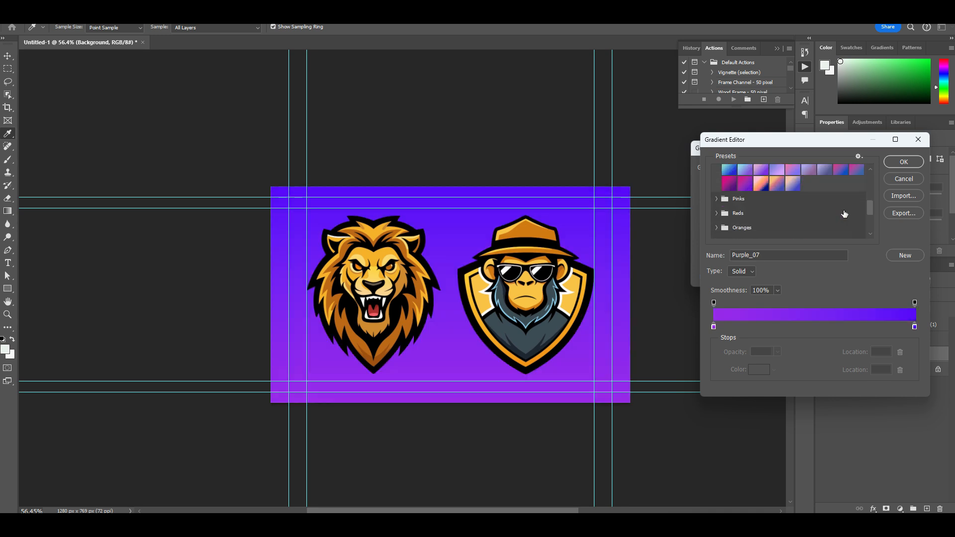
Step: Try the Pink_15, Pink_16, Pink_13 and Red_07 gradient presets on the background
click(717, 183)
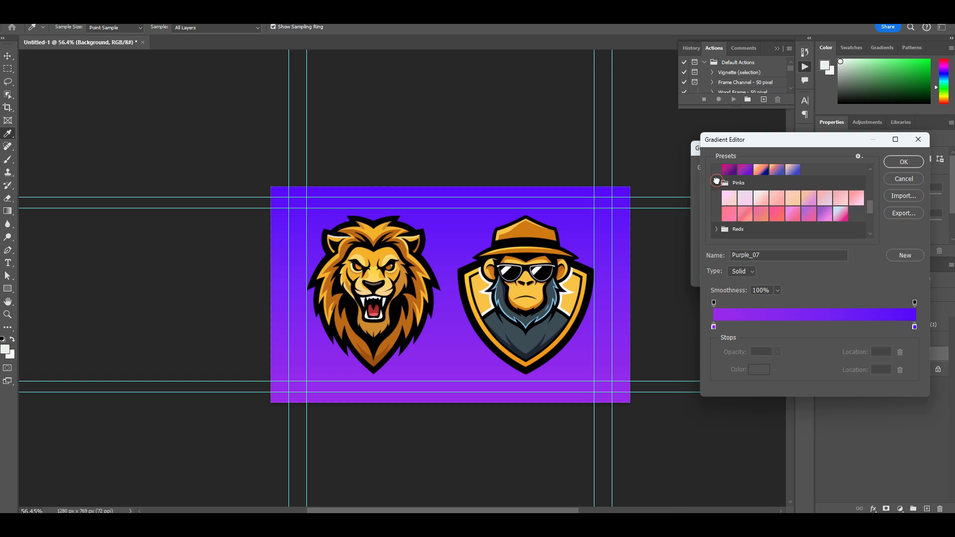
click(810, 214)
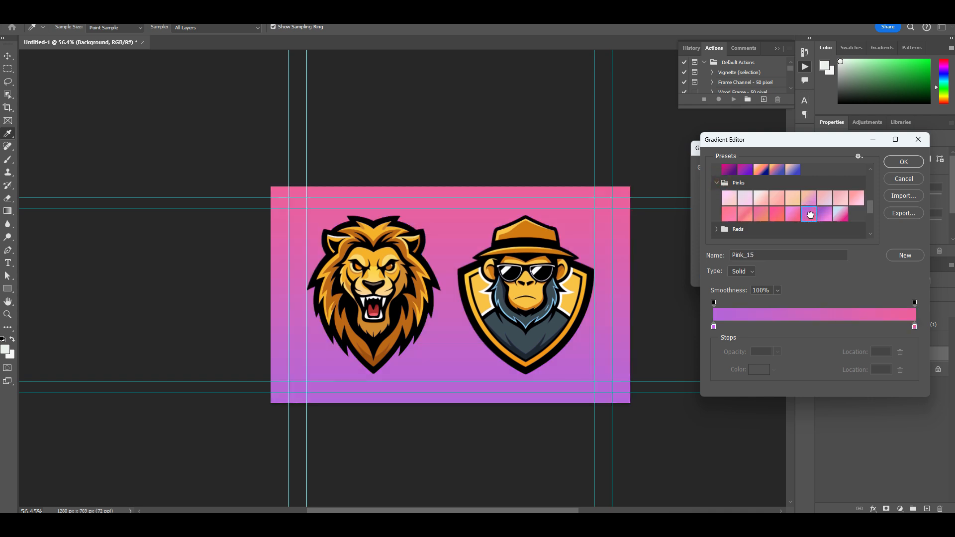
click(824, 215)
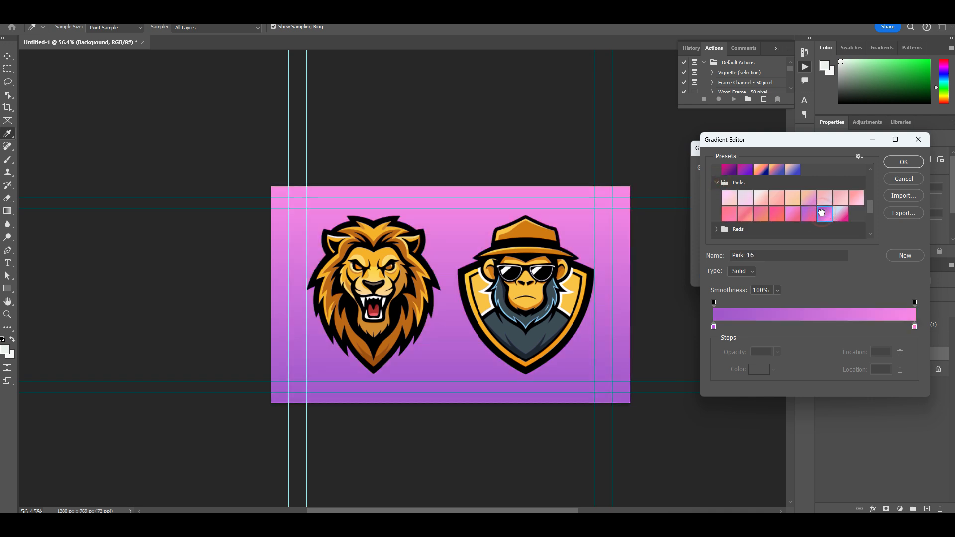
click(780, 217)
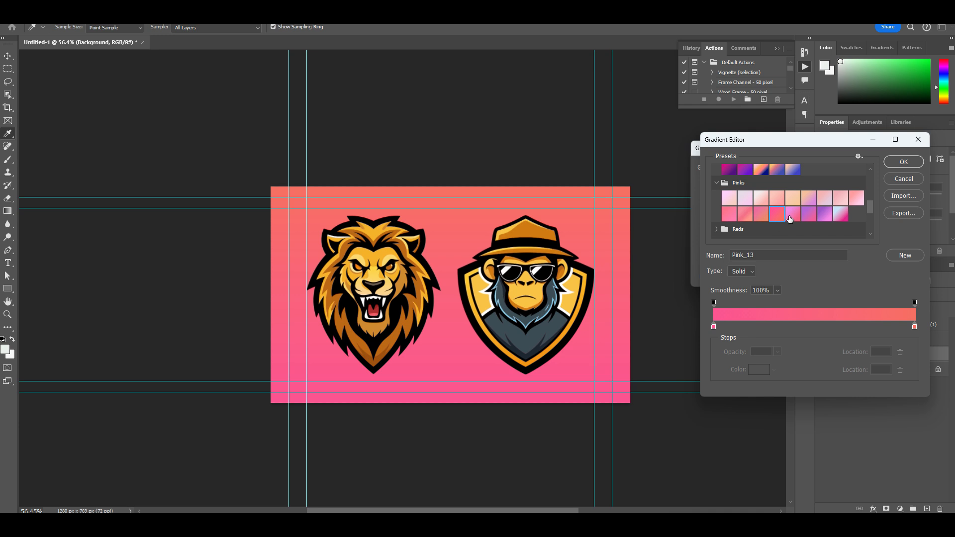
scroll(790, 218, down, 3)
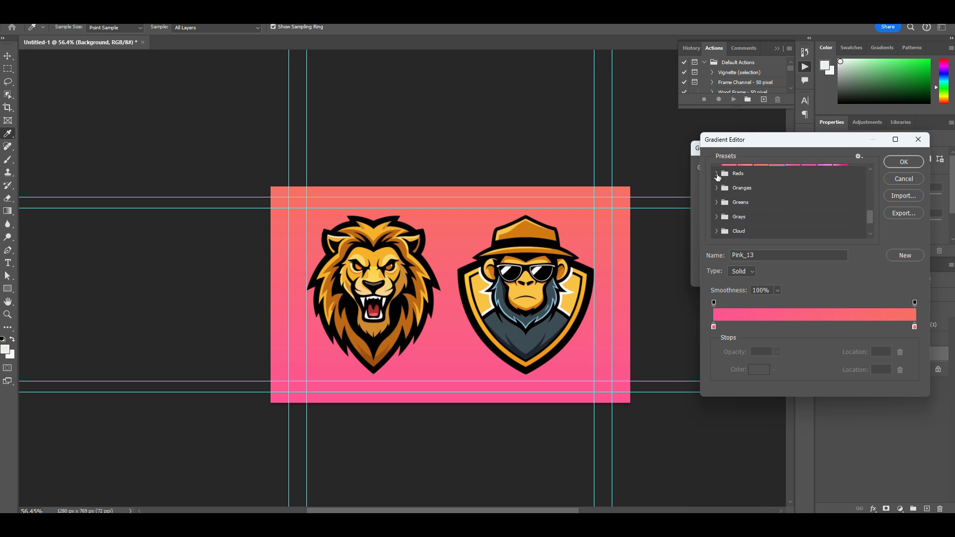
click(717, 173)
click(824, 189)
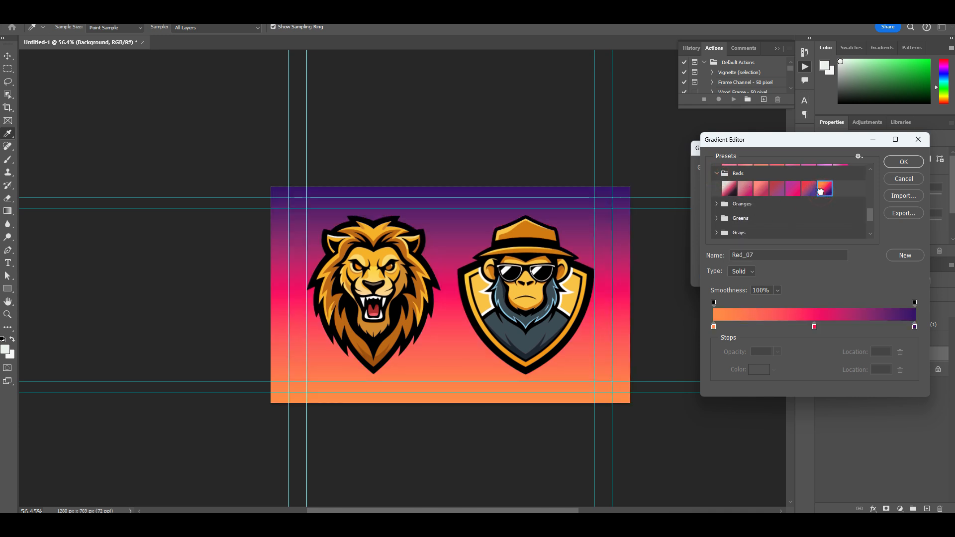
Step: Compare several presets of the Oranges group on the background and apply the Orange_04 gradient
click(719, 205)
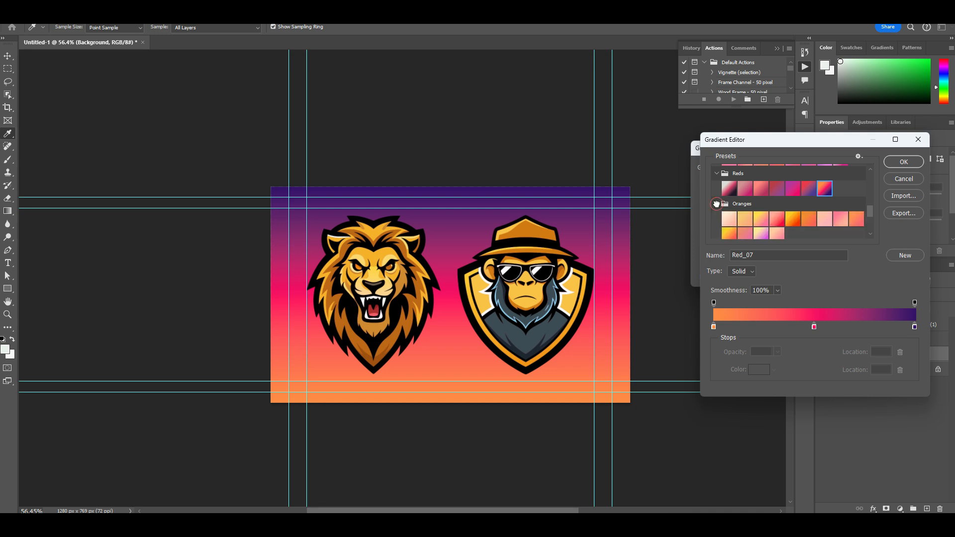
click(794, 220)
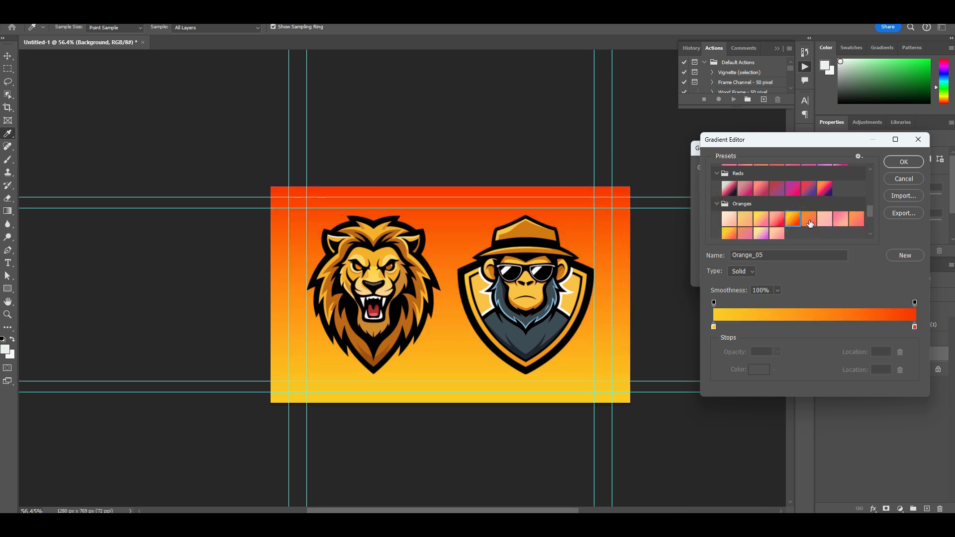
click(809, 220)
click(779, 223)
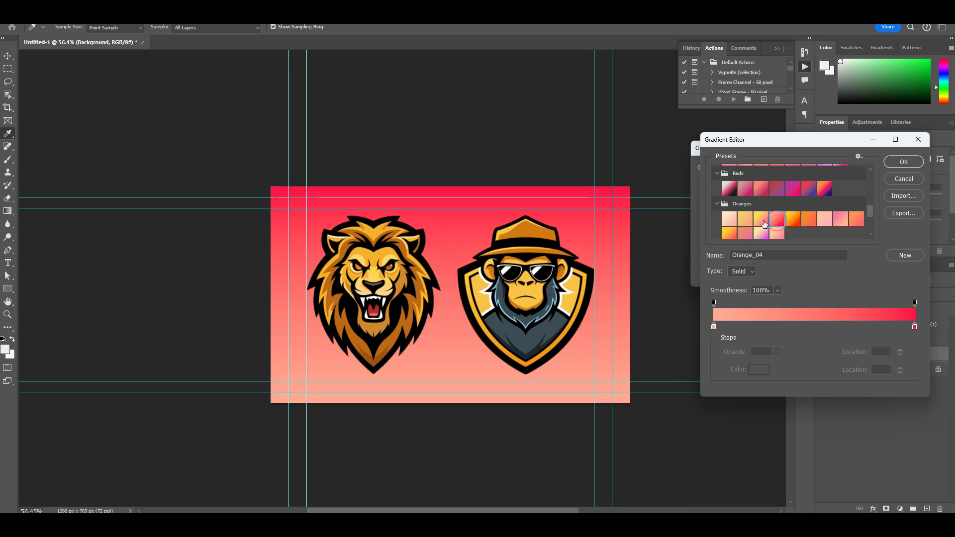
click(762, 221)
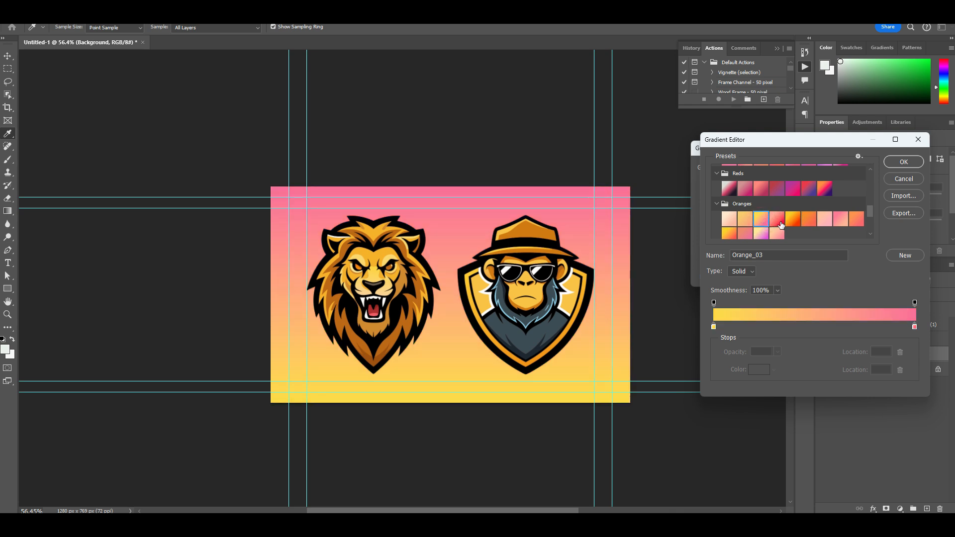
click(778, 220)
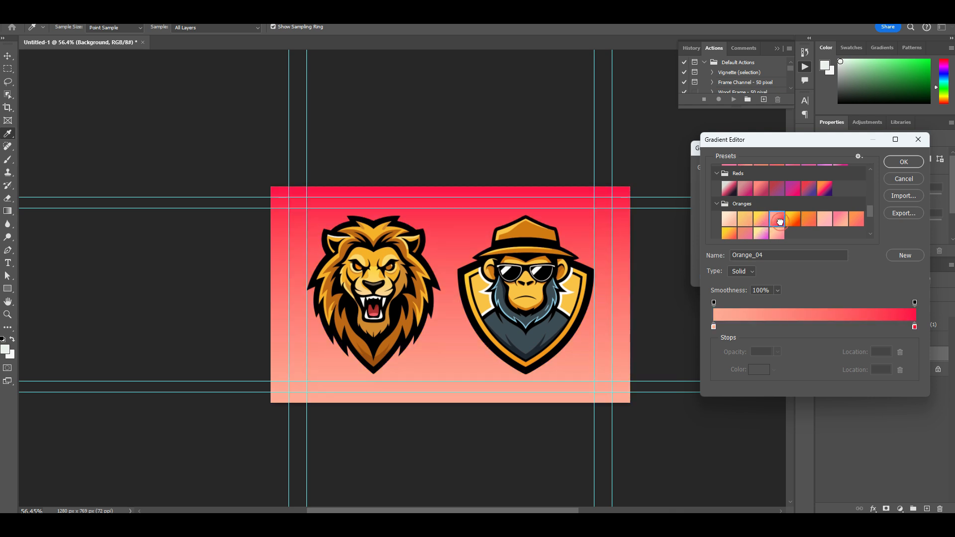
click(904, 161)
Step: Set the background gradient's angle to 0° and accept the gradient fill
drag(763, 200, 746, 203)
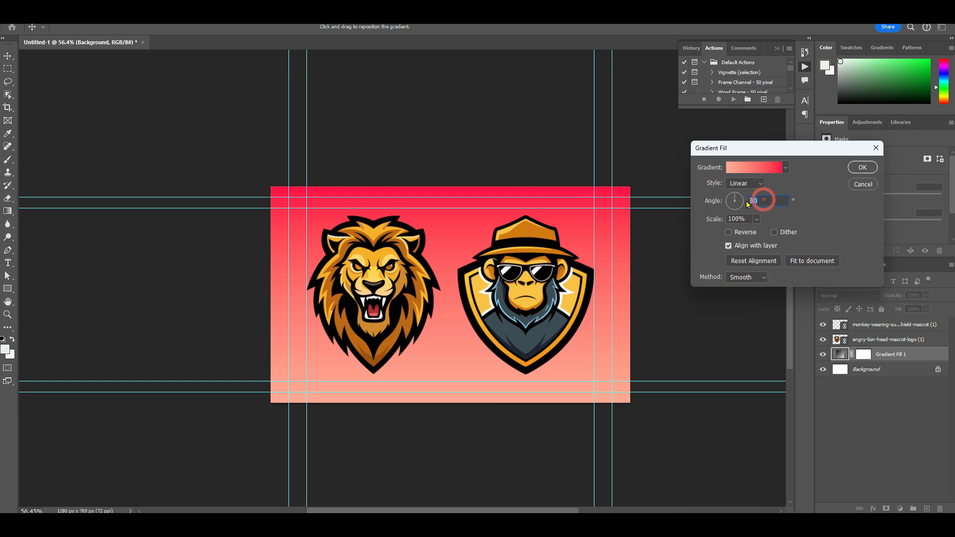
text(0)
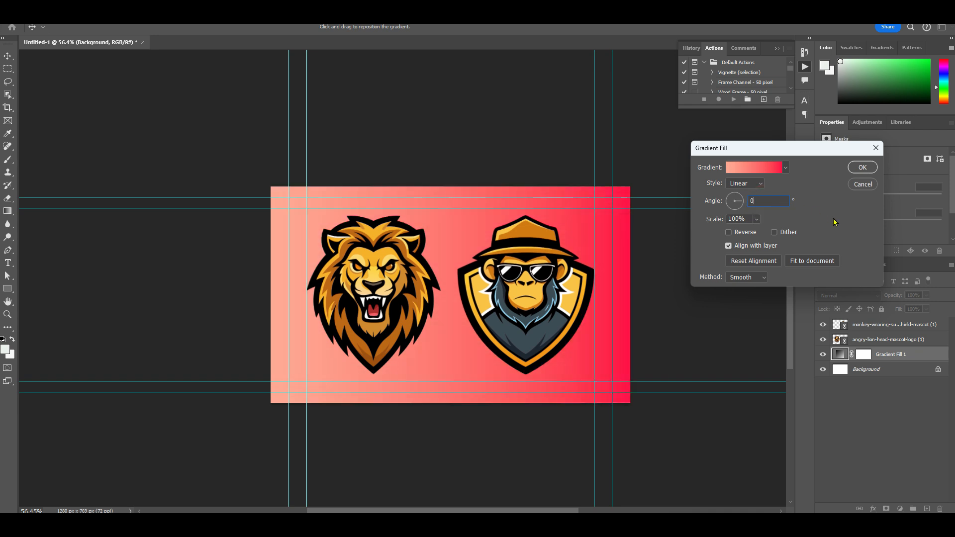
click(861, 167)
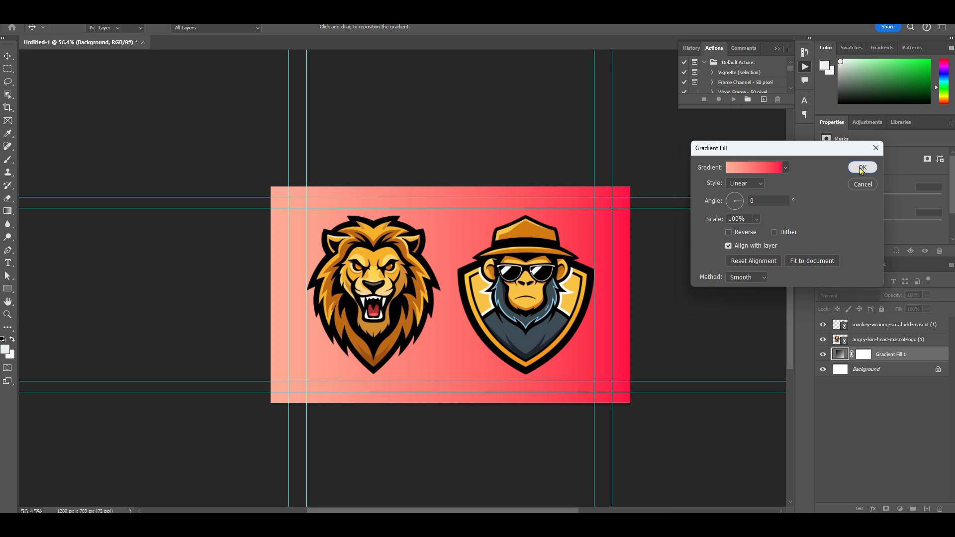
Step: Add a black (000000) solid color fill layer above the gradient and reduce its opacity to 17%
scroll(523, 273, up, 3)
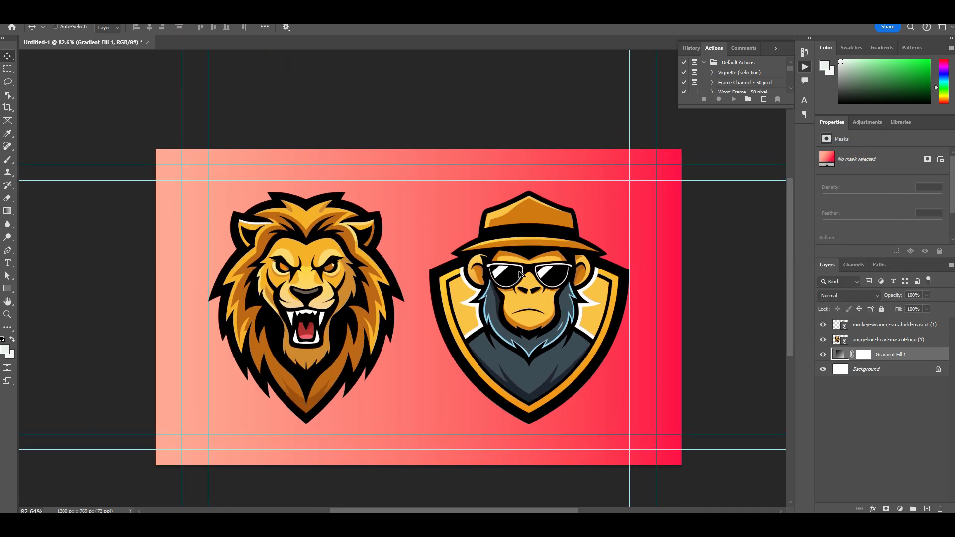
scroll(517, 278, down, 4)
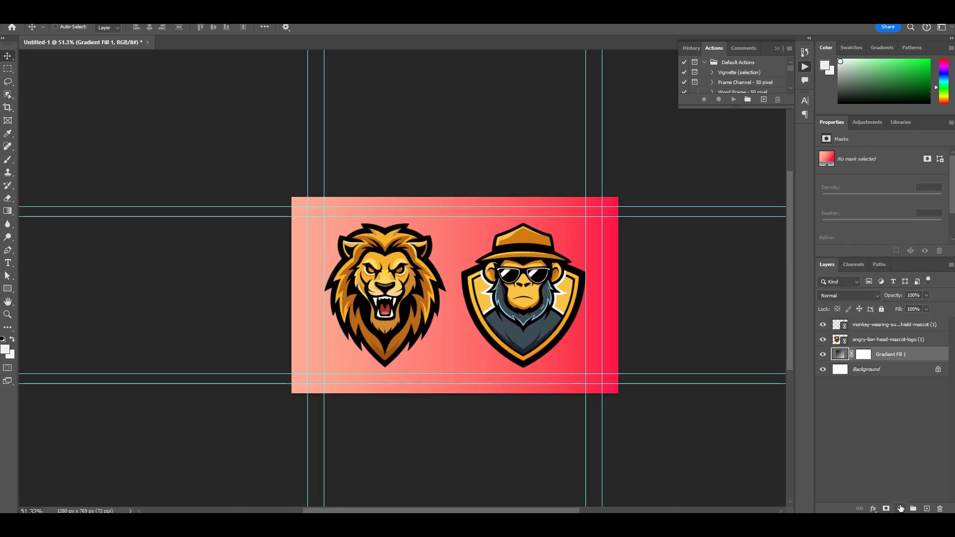
click(902, 509)
click(906, 333)
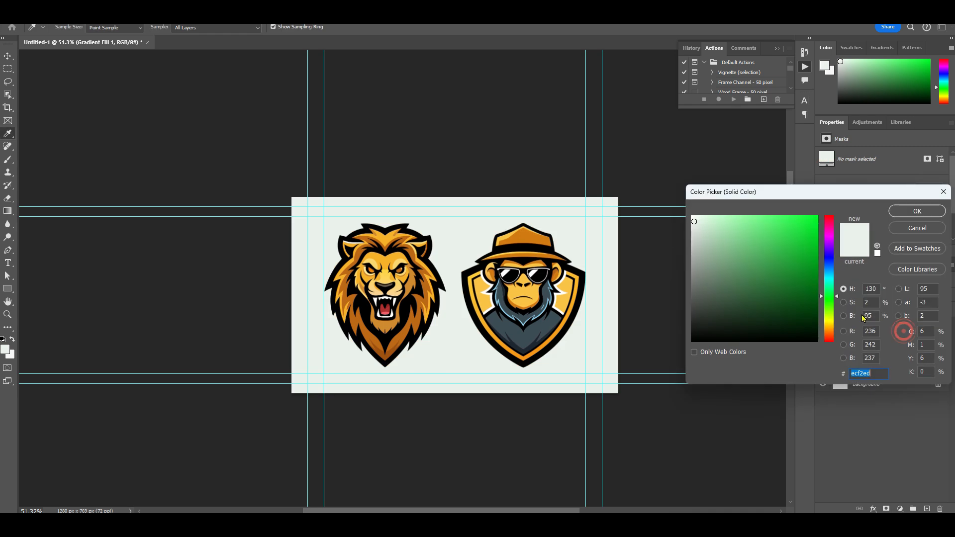
drag(745, 321, 672, 352)
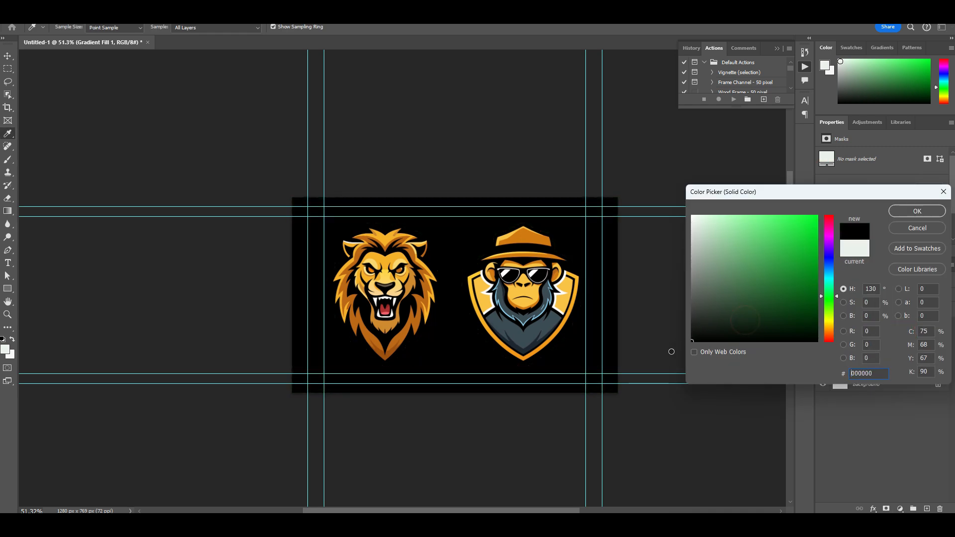
click(906, 214)
click(926, 296)
mouse_move(927, 303)
mouse_down()
mouse_move(868, 314)
mouse_move(889, 313)
mouse_up()
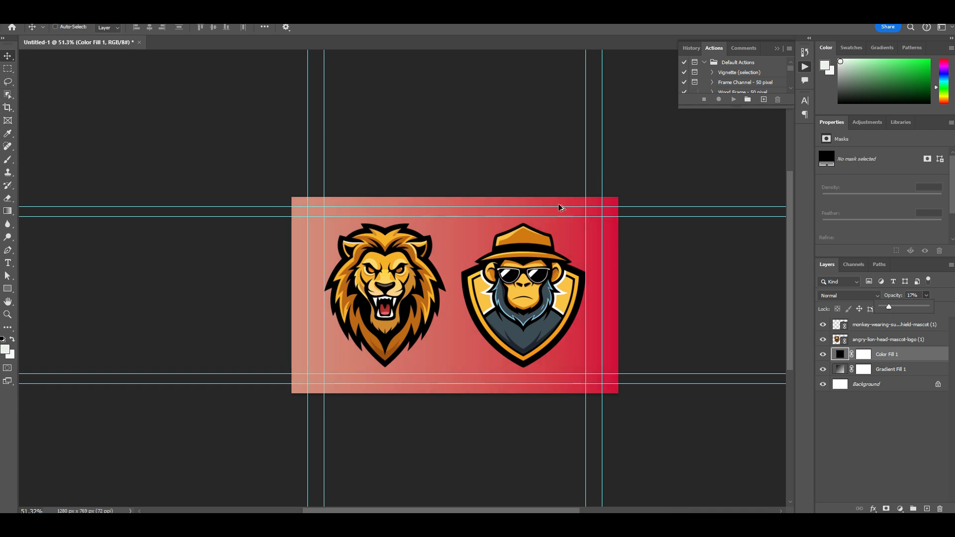
scroll(504, 275, up, 1)
scroll(504, 275, down, 1)
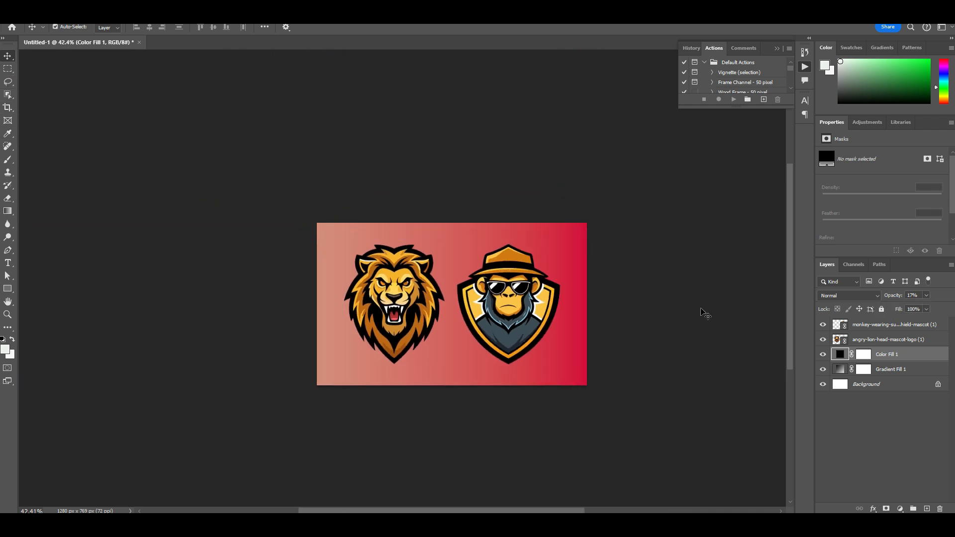
key(ctrl)
scroll(447, 300, up, 3)
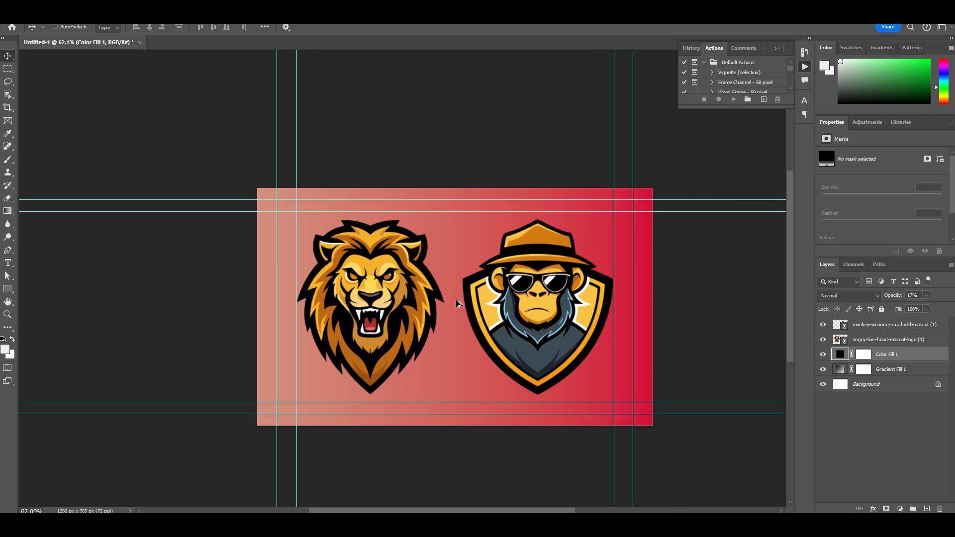
scroll(459, 300, down, 2)
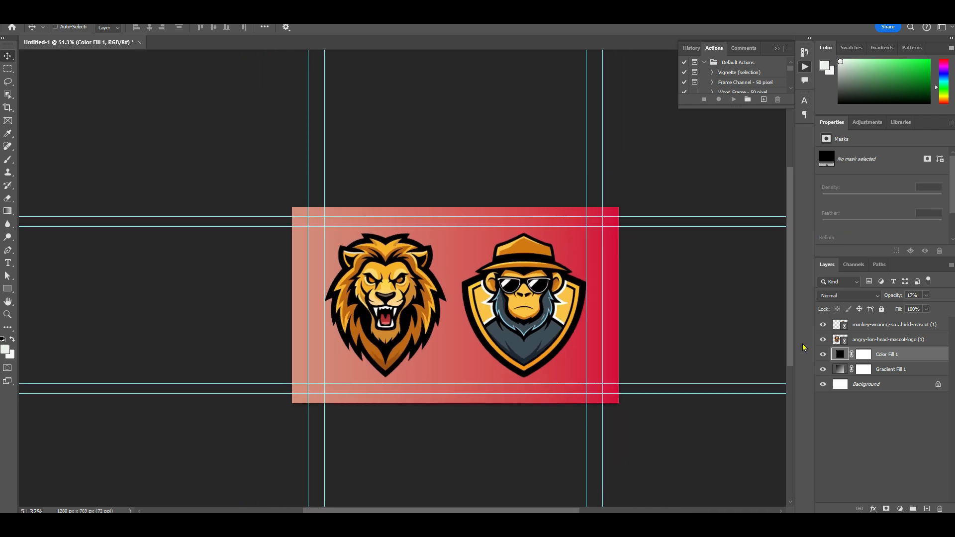
Step: Export the lion and monkey image with Save for Web as a maximum-quality JPEG, proceeding to its save location and file name
click(11, 26)
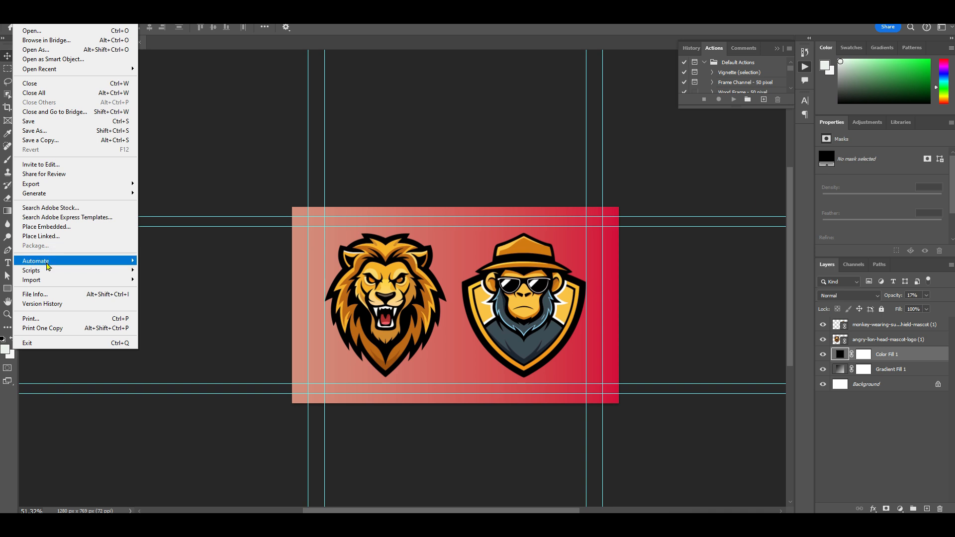
mouse_move(47, 283)
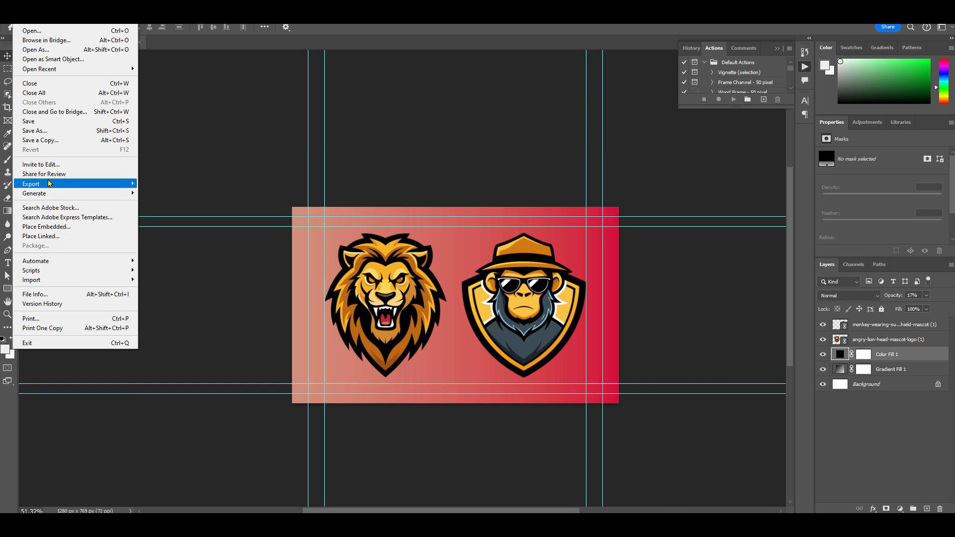
mouse_move(49, 184)
click(193, 222)
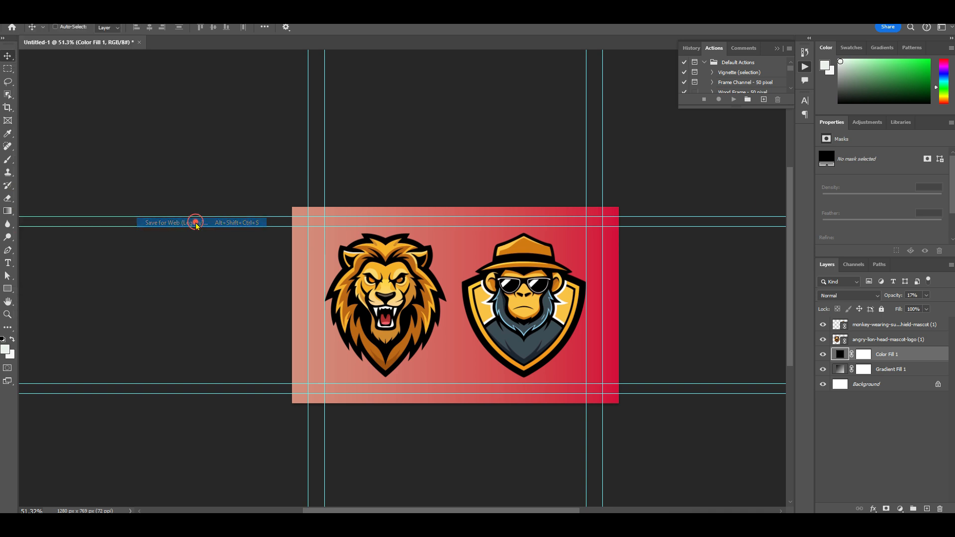
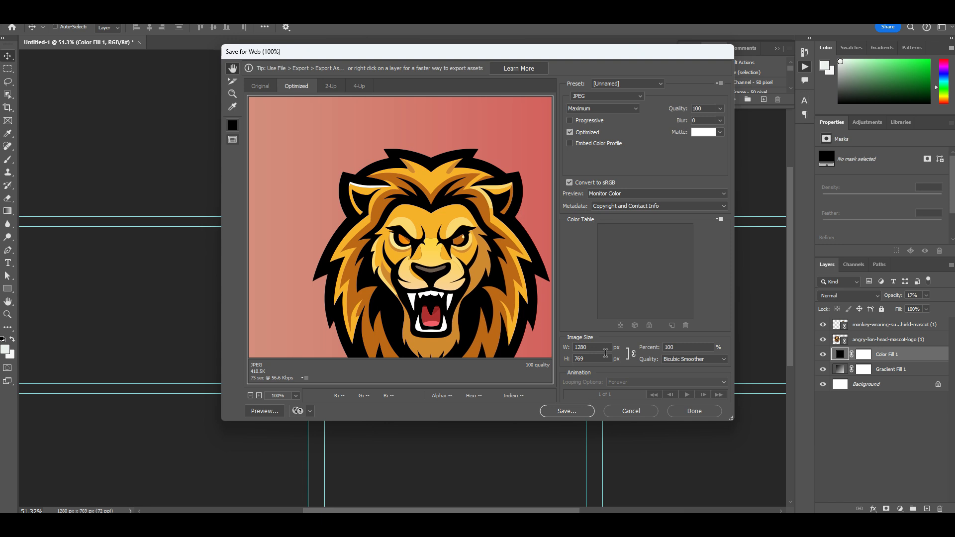
click(575, 415)
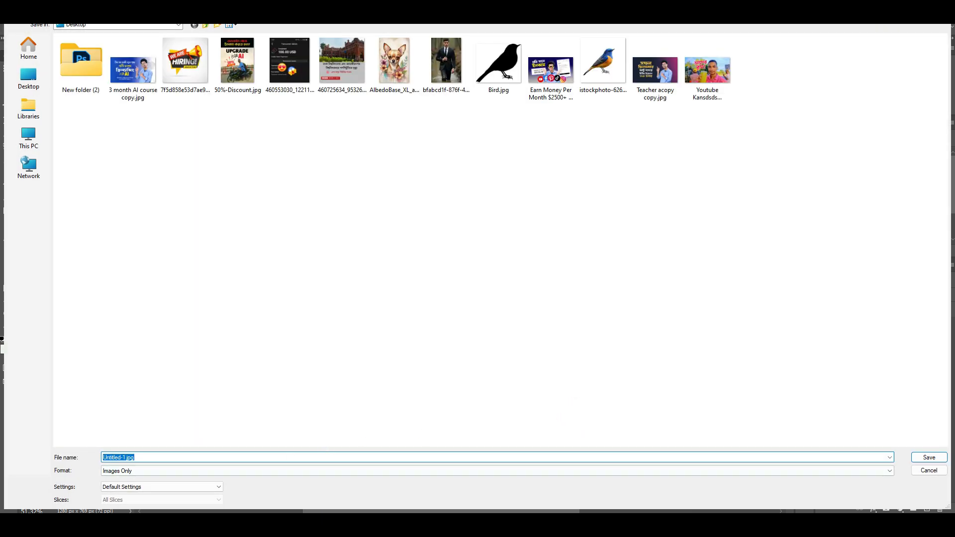
Step: Switch to the Fiverr gig gallery page in the browser and copy "modern-and-creative-mascot-logo-design-for-your-brand" from its address
key(alt+Tab)
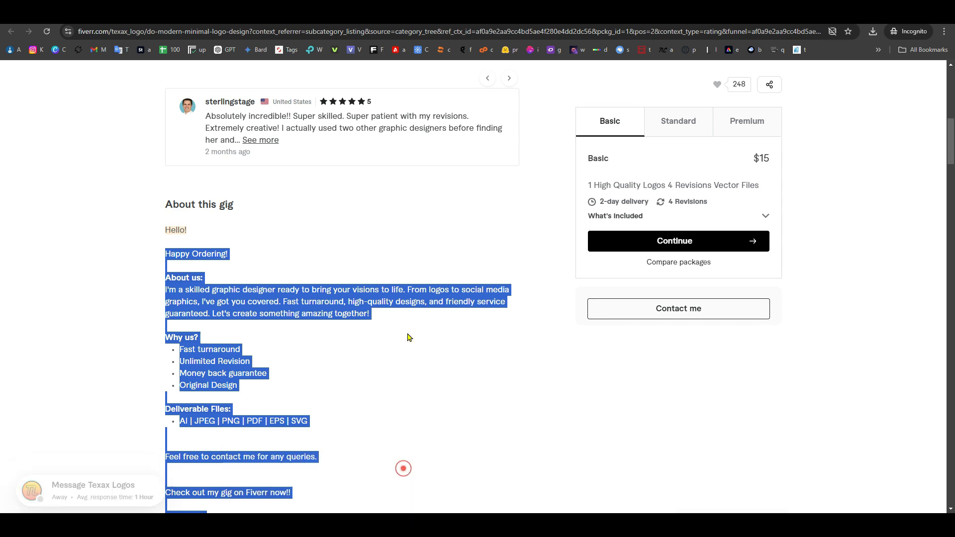
key(alt+Tab)
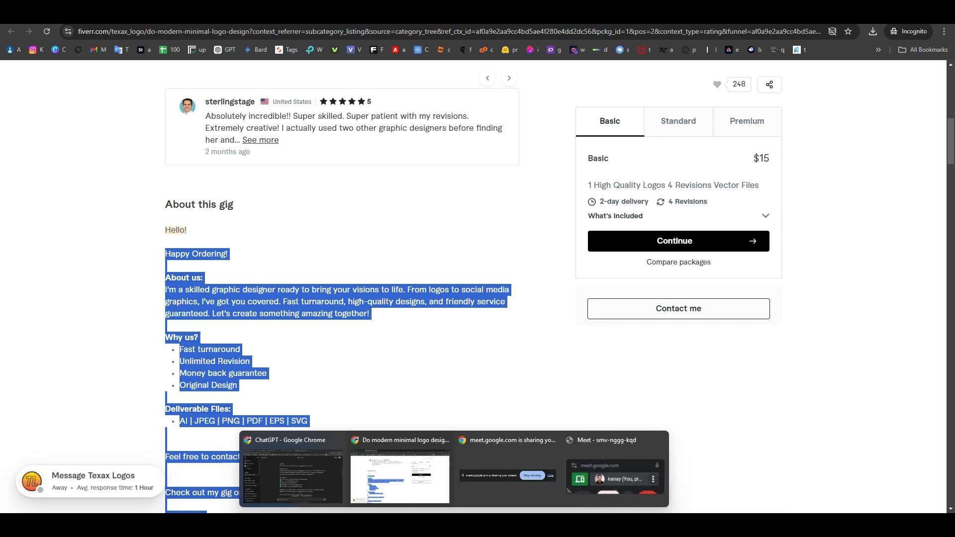
click(271, 476)
key(alt+Tab)
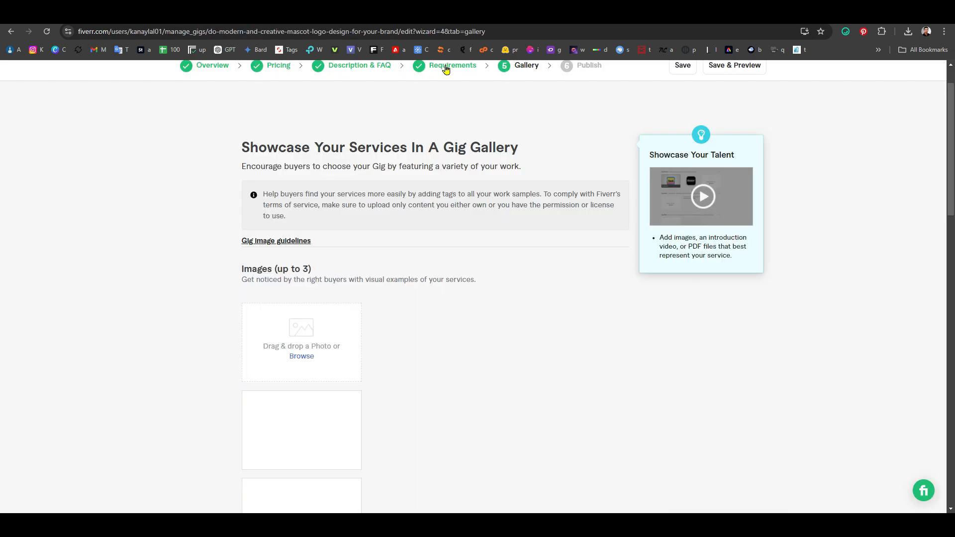
click(398, 31)
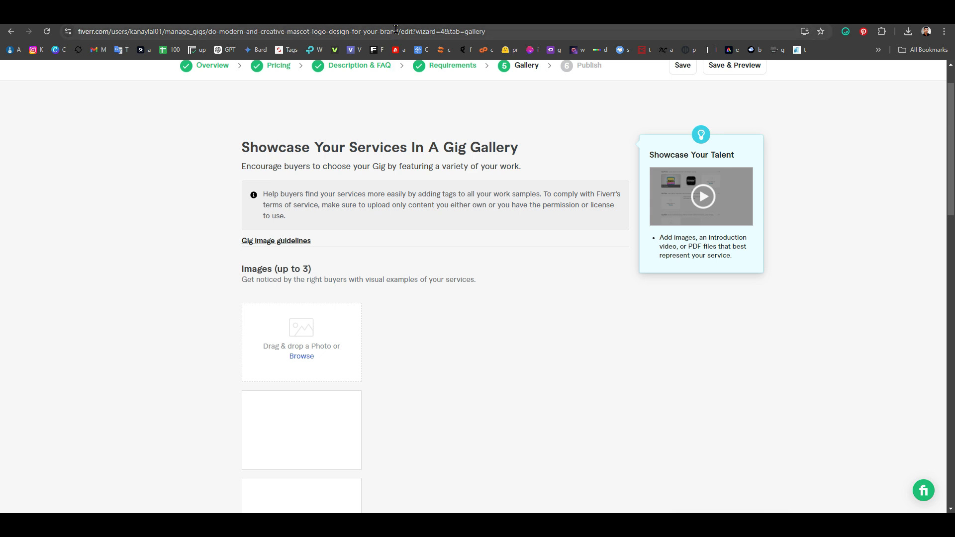
drag(398, 31, 220, 34)
key(ctrl+c)
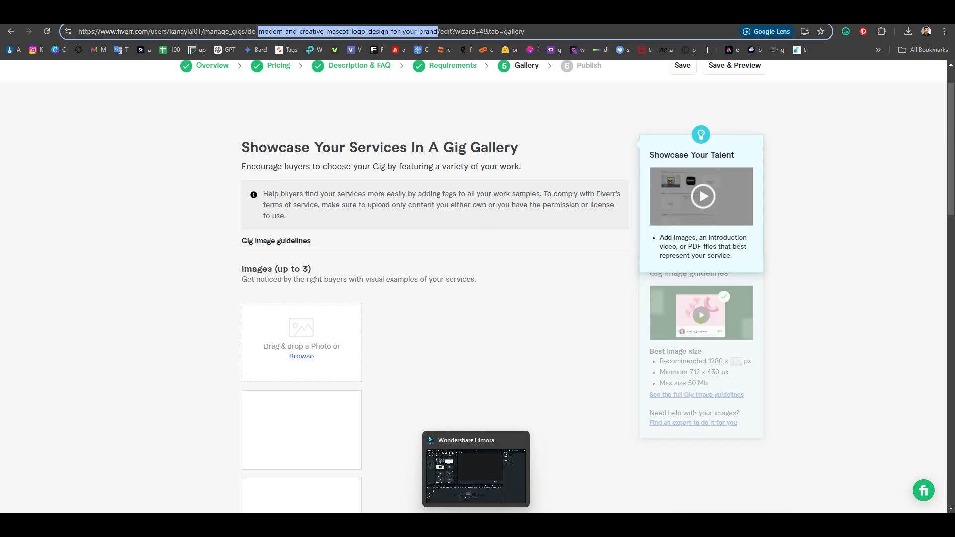
Step: Return to Photoshop and save the exported JPEG to the Desktop as modern-and-creative-mascot-logo-design-for-your-brand
click(472, 470)
key(ctrl+v)
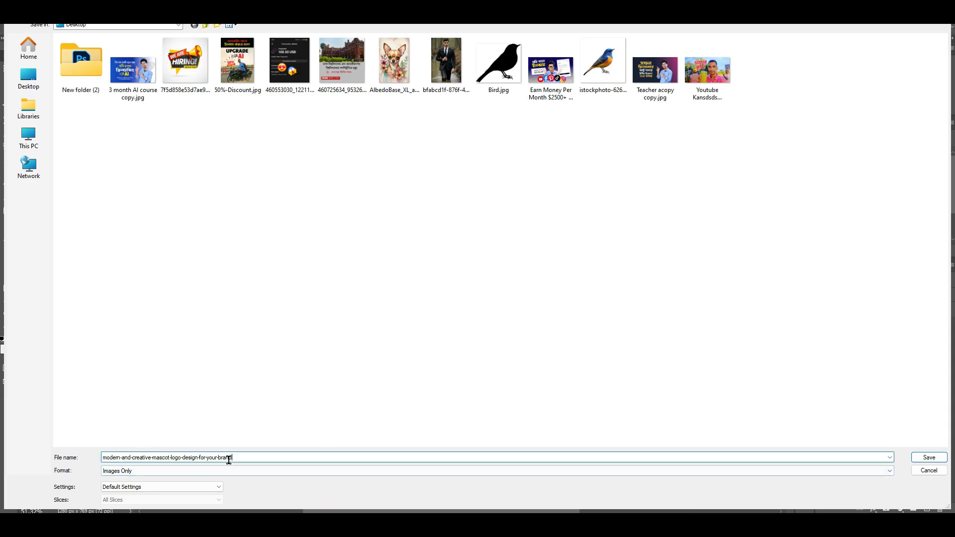
click(35, 82)
click(258, 455)
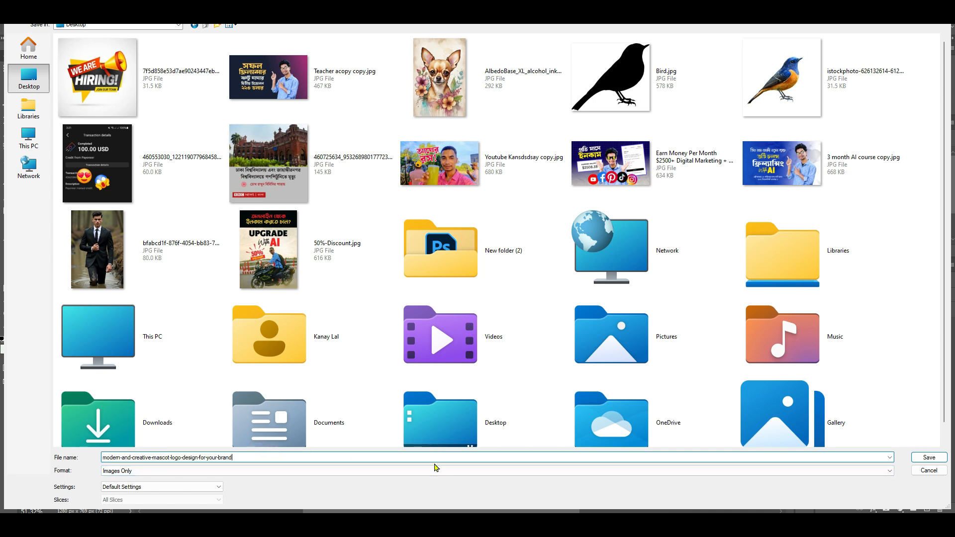
click(923, 459)
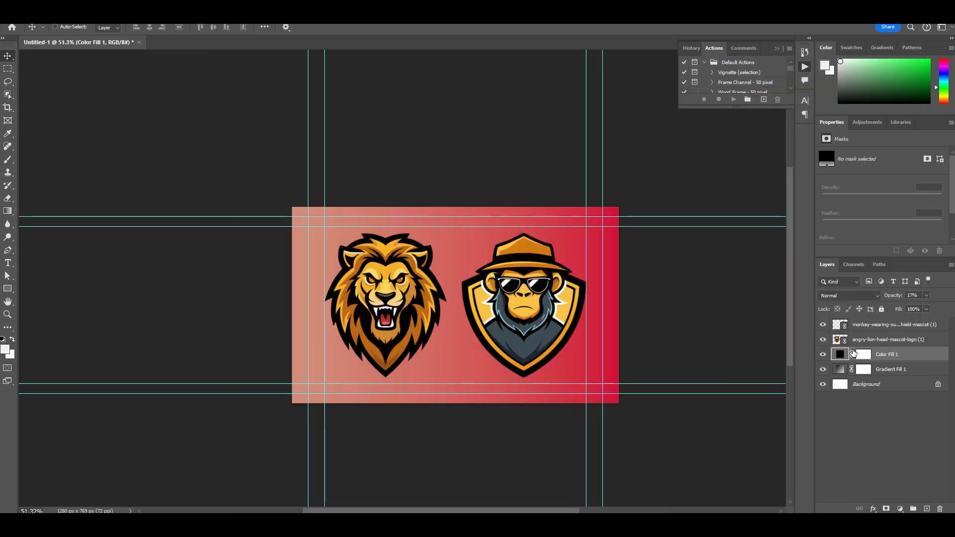
Step: Hide the lion and monkey logo layers and reverse the background's gradient fill
click(823, 340)
click(823, 325)
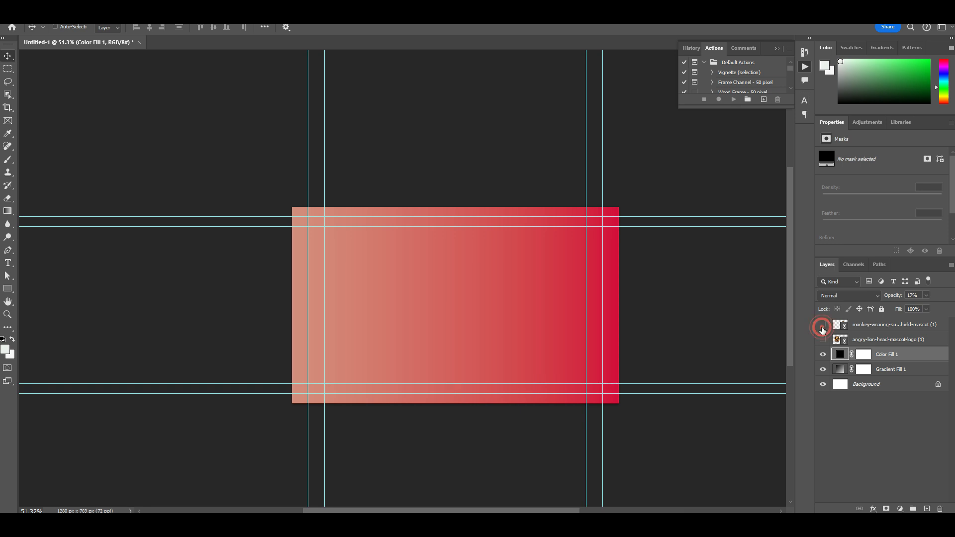
double_click(841, 371)
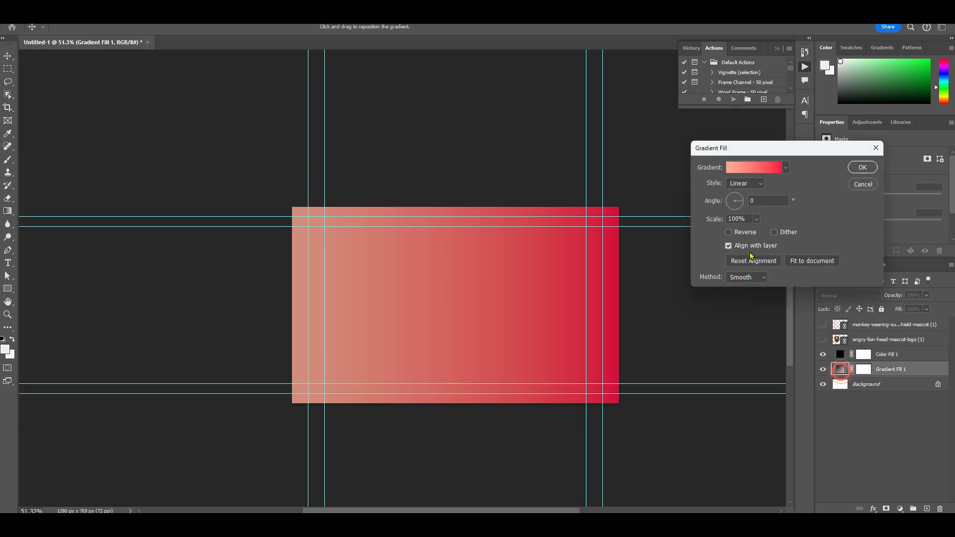
click(729, 233)
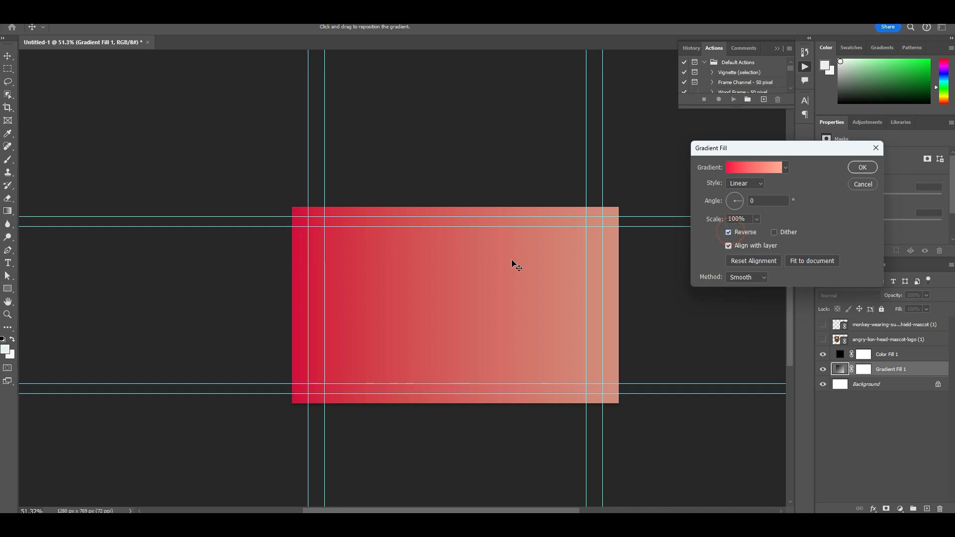
click(863, 167)
Step: Place dragon-with-shield-mascot-logo (1).svg from Downloads into the document as a linked file
click(17, 15)
click(40, 235)
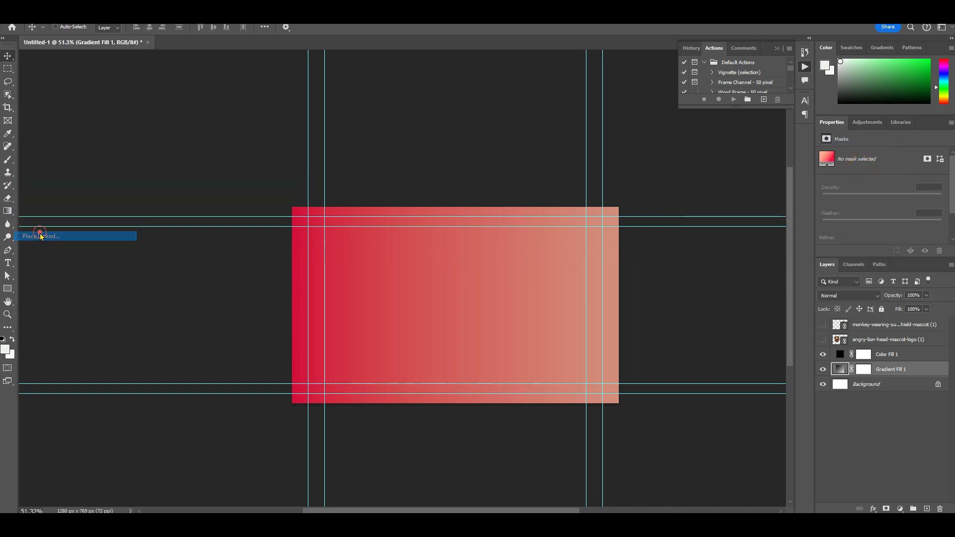
click(338, 114)
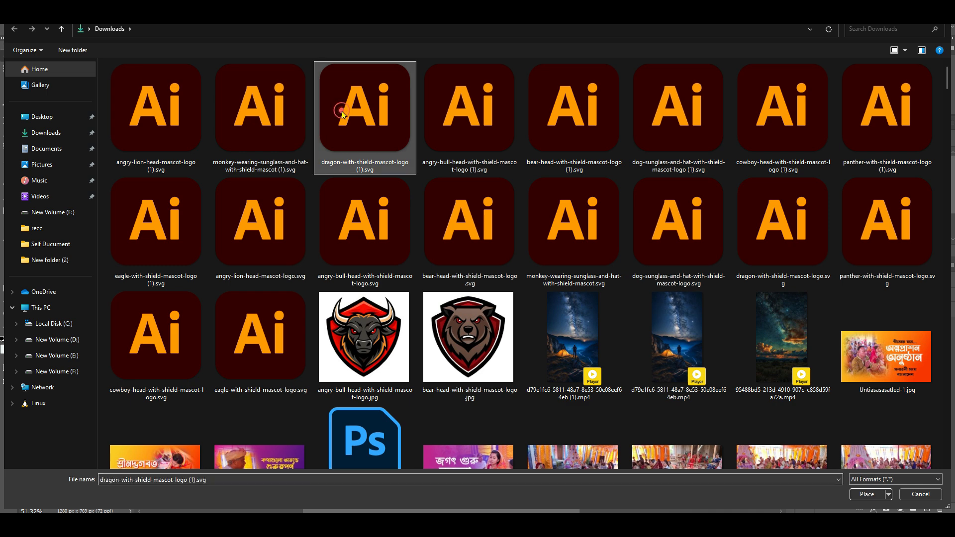
click(468, 114)
double_click(384, 106)
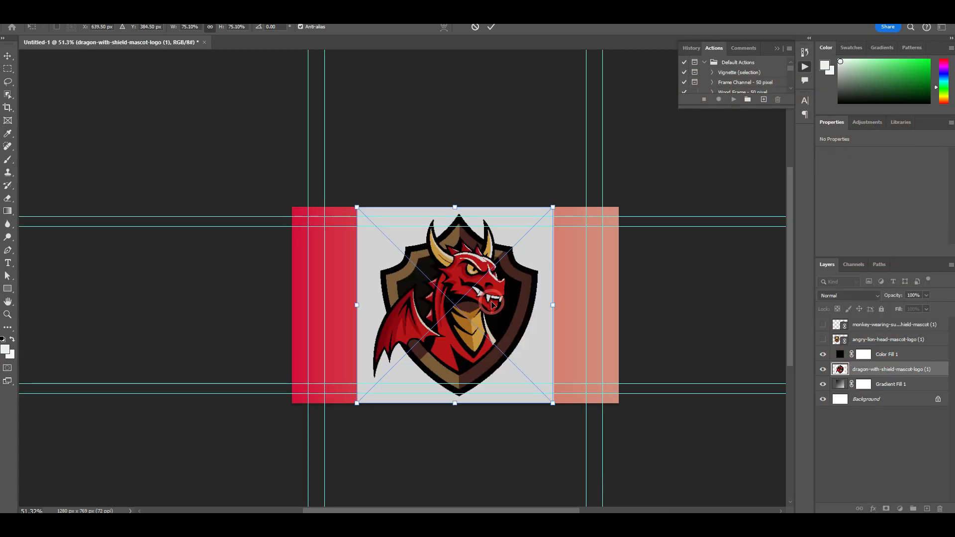
key(Return)
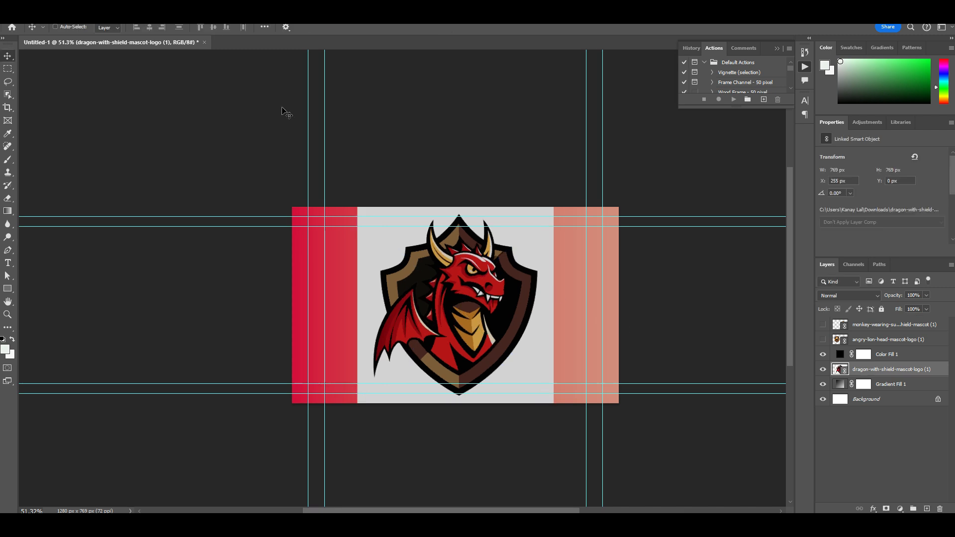
Step: Hide the placed dragon logo layer and select the Color Fill 1 layer
key(alt+f)
key(Right)
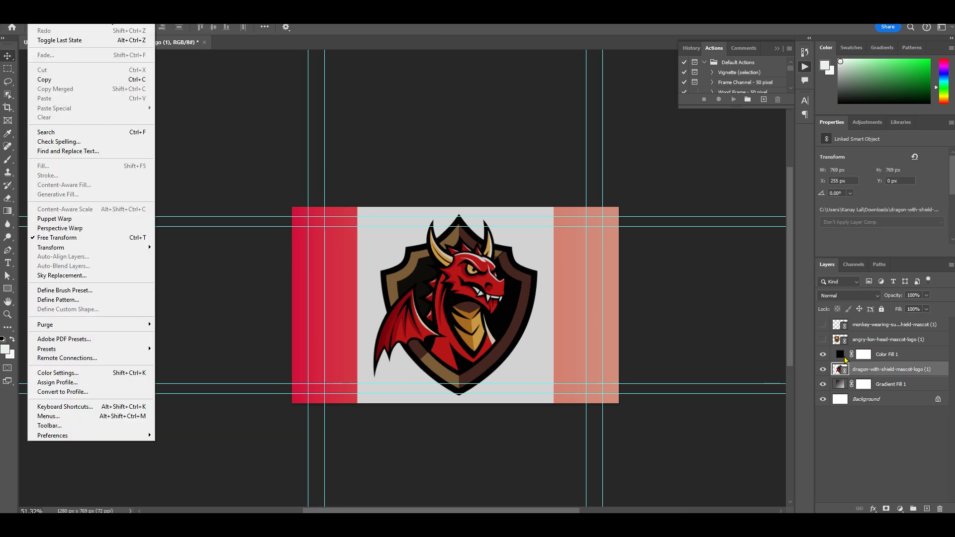
key(Escape)
click(823, 370)
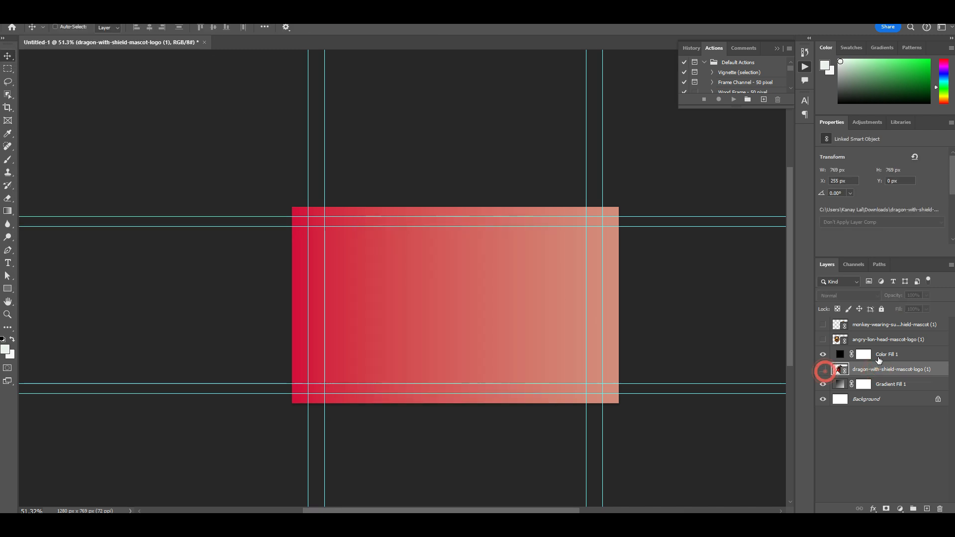
click(882, 355)
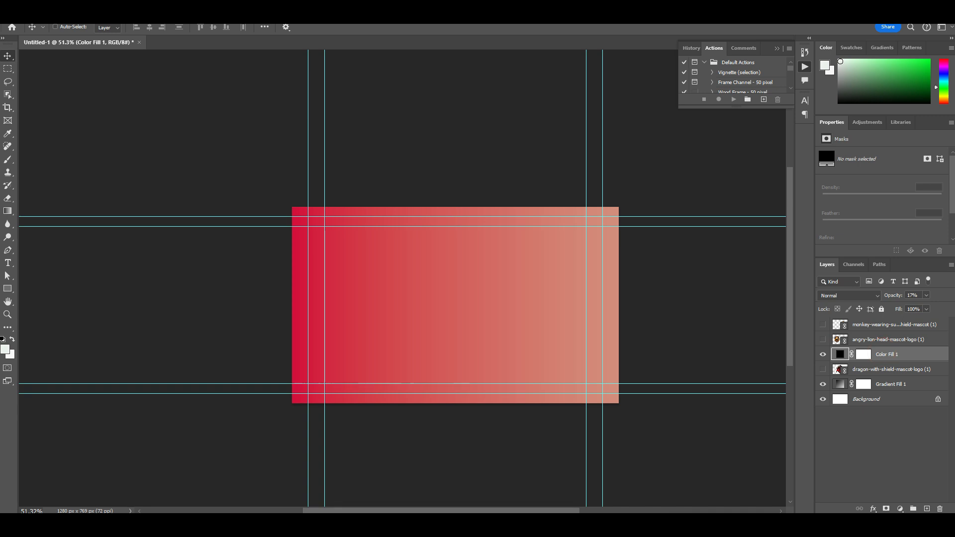
Step: Bring the mascot SVG files from angry-lion-head-mascot-logo (1) through panther-with-shield-mascot-logo from the Downloads folder into the Photoshop document
key(super+e)
click(270, 248)
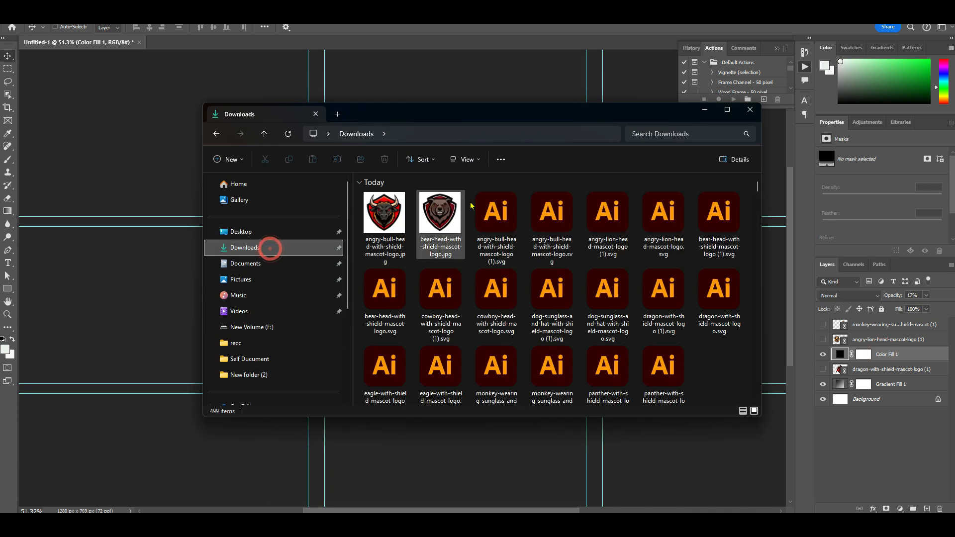
click(604, 215)
shift+click(663, 367)
scroll(667, 365, down, 5)
scroll(708, 350, up, 2)
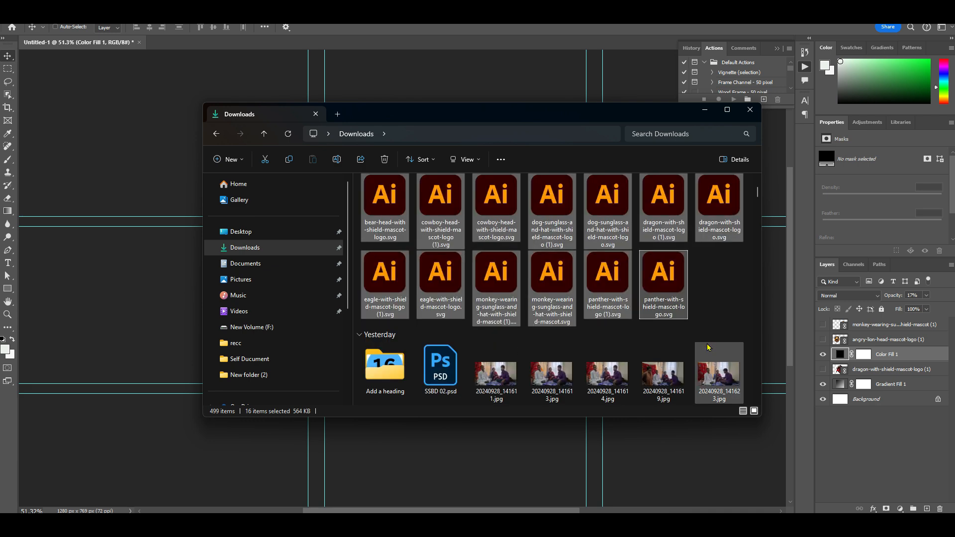
drag(672, 275, 495, 454)
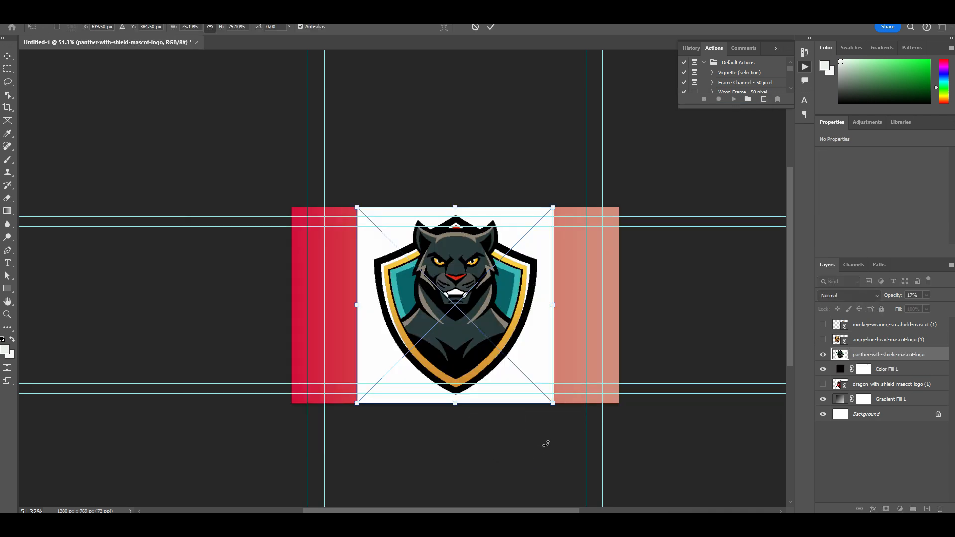
Step: Accept the placement of every imported mascot logo at its default size and position on the canvas
key(Return)
key(Return)
key(Return)
key(Return)
key(Return)
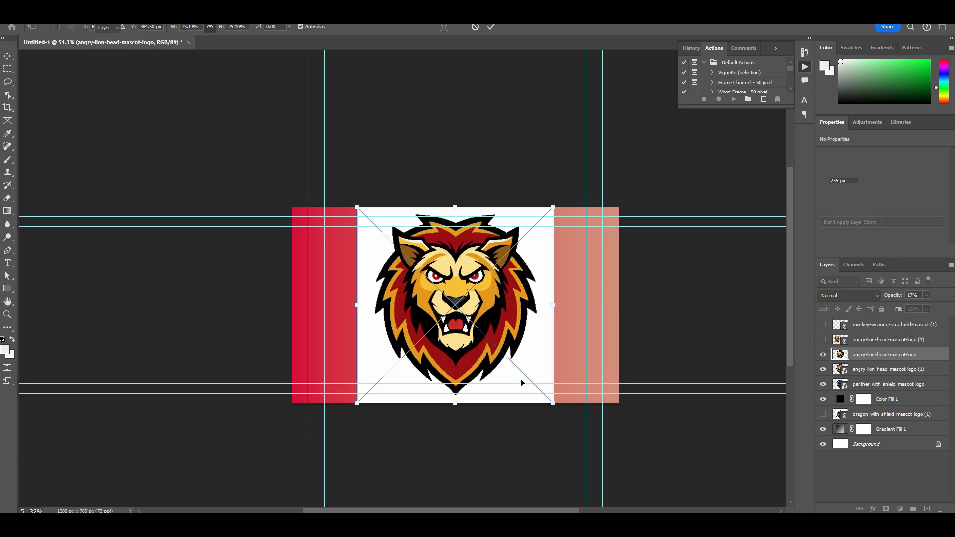
key(Return)
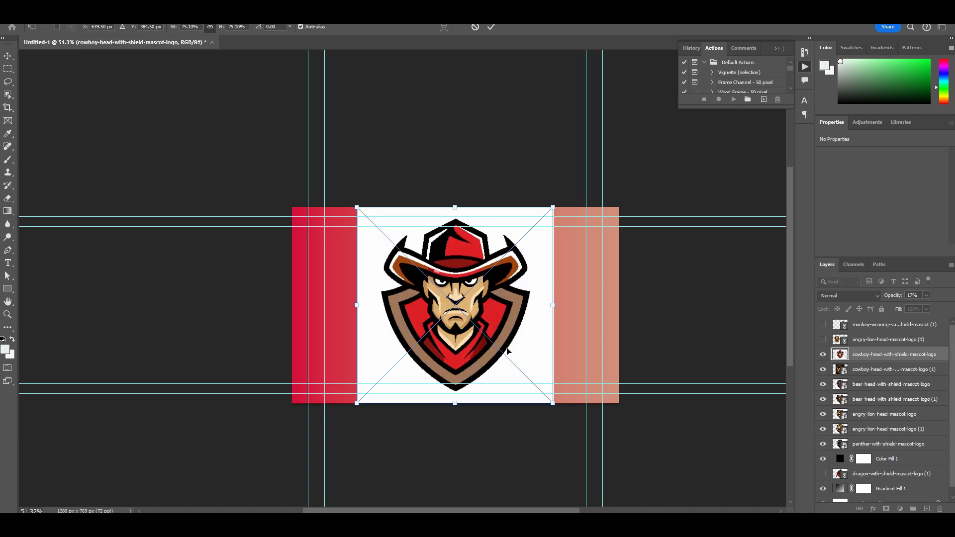
key(Return)
key(Return)
key(Return)
key(Return)
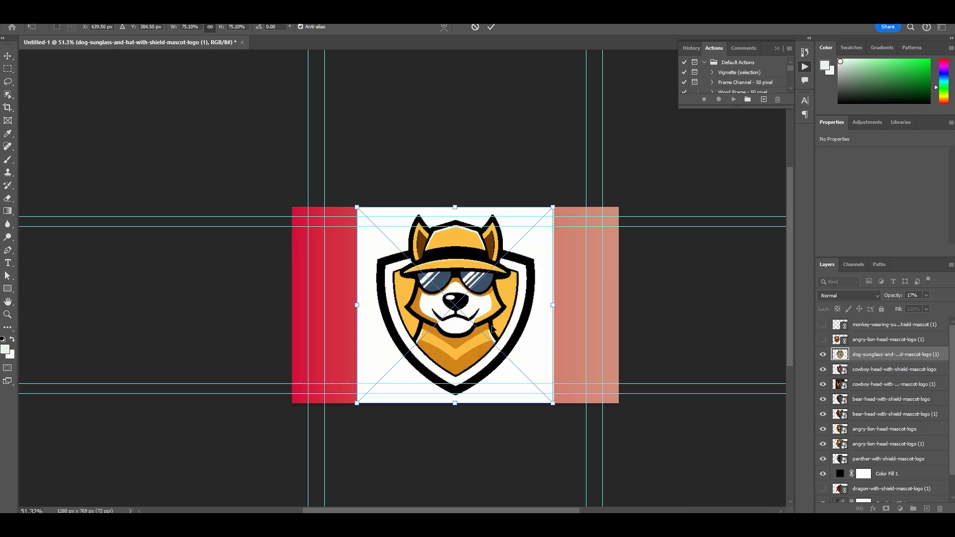
key(Return)
key(Return)
key(Return)
key(Return)
key(Return)
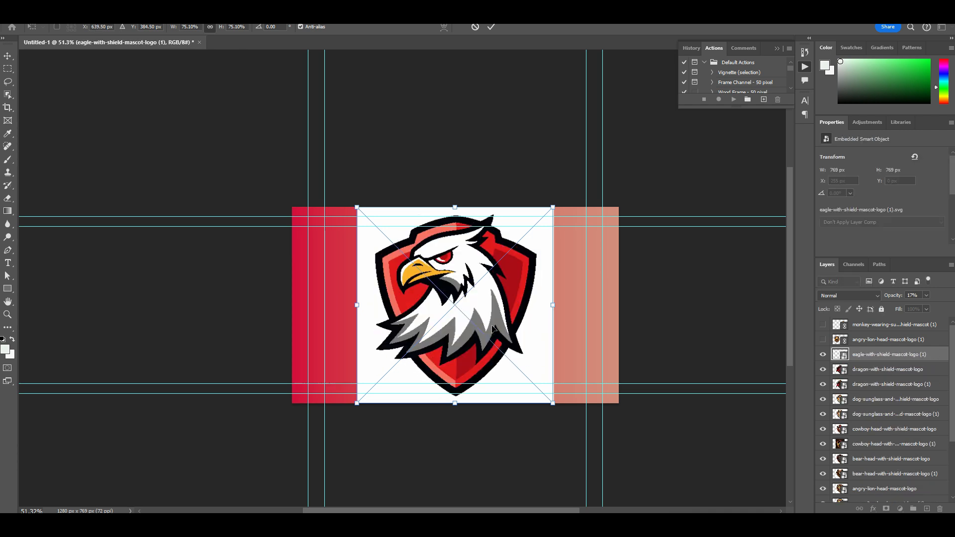
key(Return)
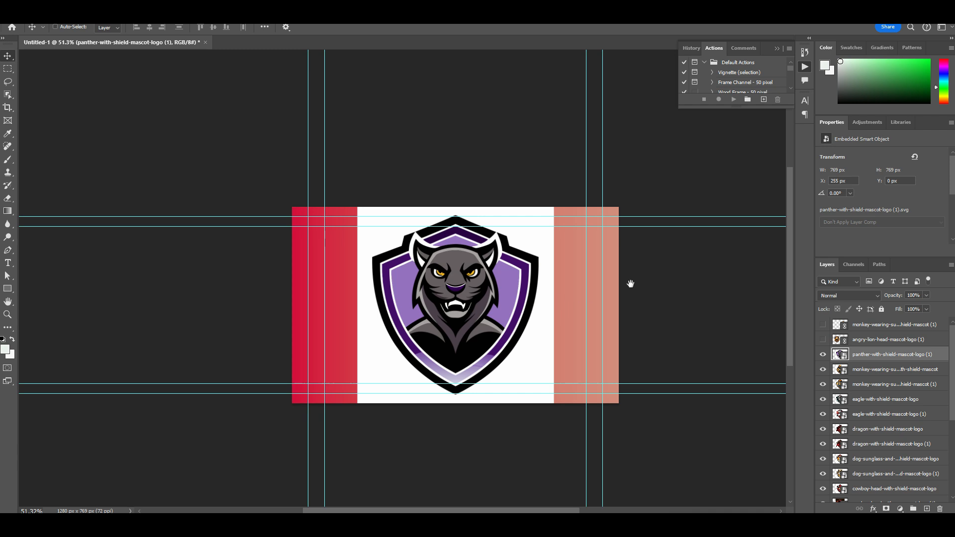
Step: Hide the uppermost visible panther and monkey logo layers and delete the two older linked lion and monkey layers
click(823, 354)
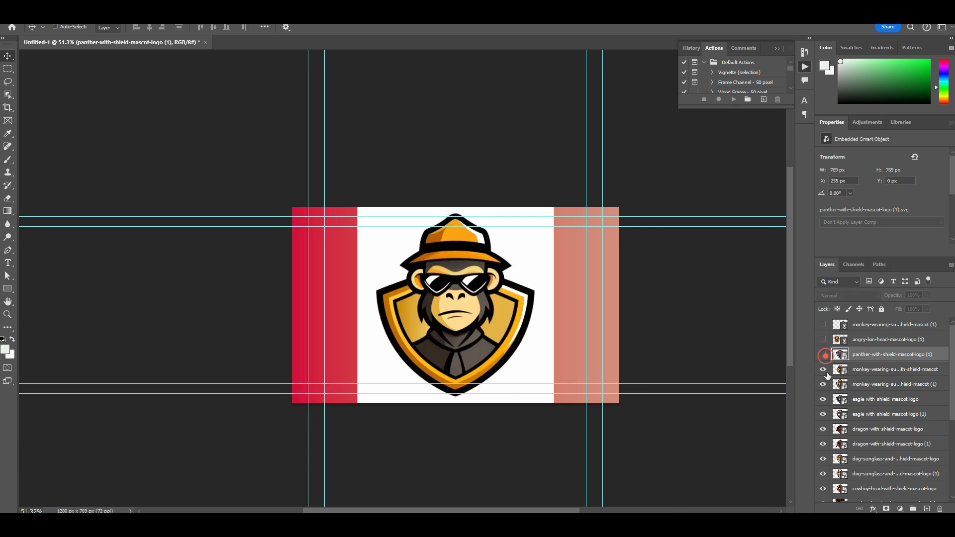
click(823, 370)
click(866, 338)
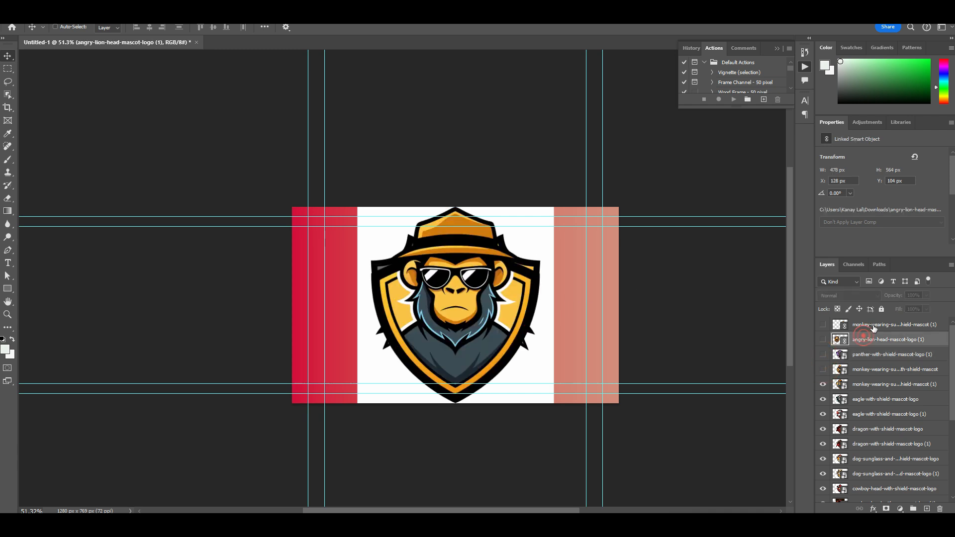
ctrl+click(875, 326)
key(Delete)
click(875, 326)
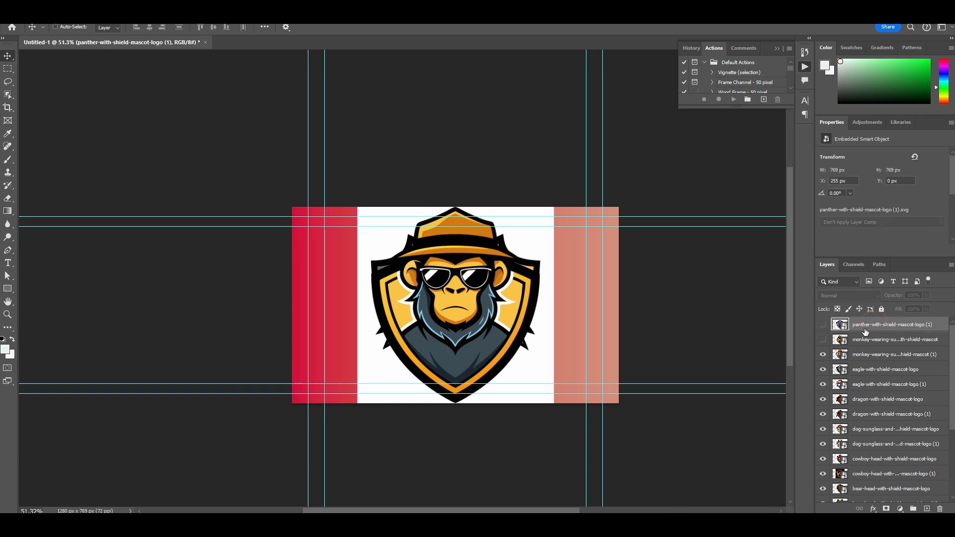
Step: Hide the remaining visible monkey, eagle, dragon, dog, cowboy and bear mascot logo layers
click(823, 354)
click(823, 369)
click(823, 384)
drag(825, 407, 823, 417)
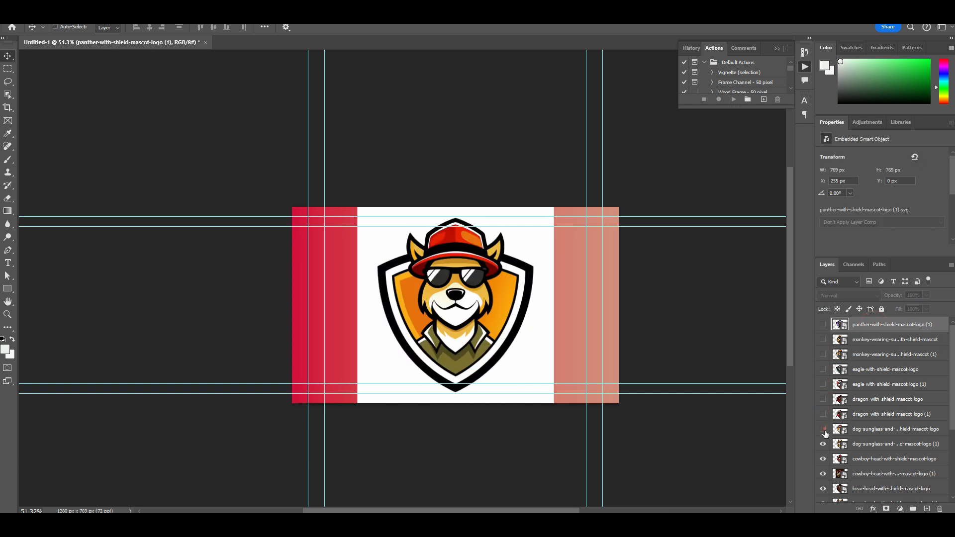
click(823, 429)
scroll(827, 423, down, 2)
click(823, 428)
click(823, 444)
click(823, 459)
click(823, 474)
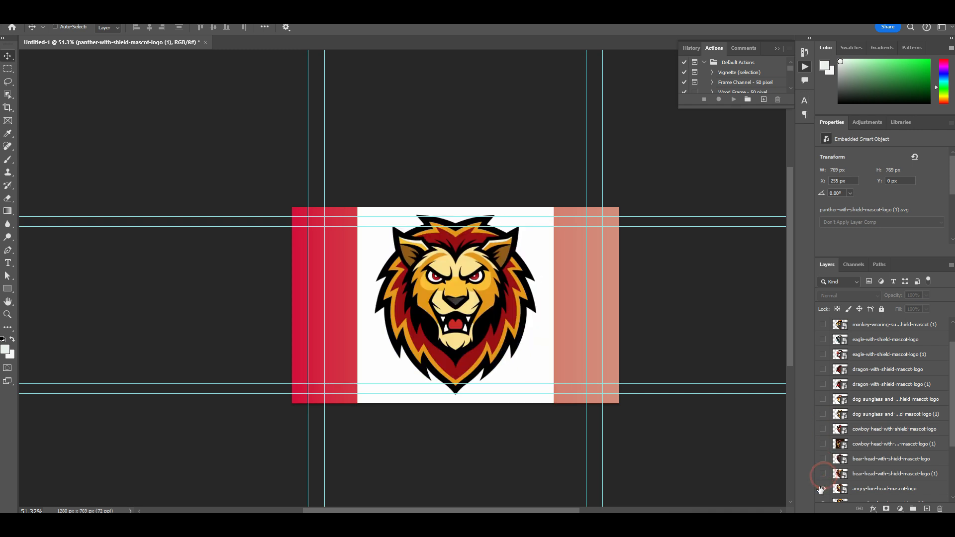
Step: Hide both angry lion head layers and the panther-with-shield-mascot-logo layer above Color Fill 1
click(823, 488)
scroll(826, 482, down, 3)
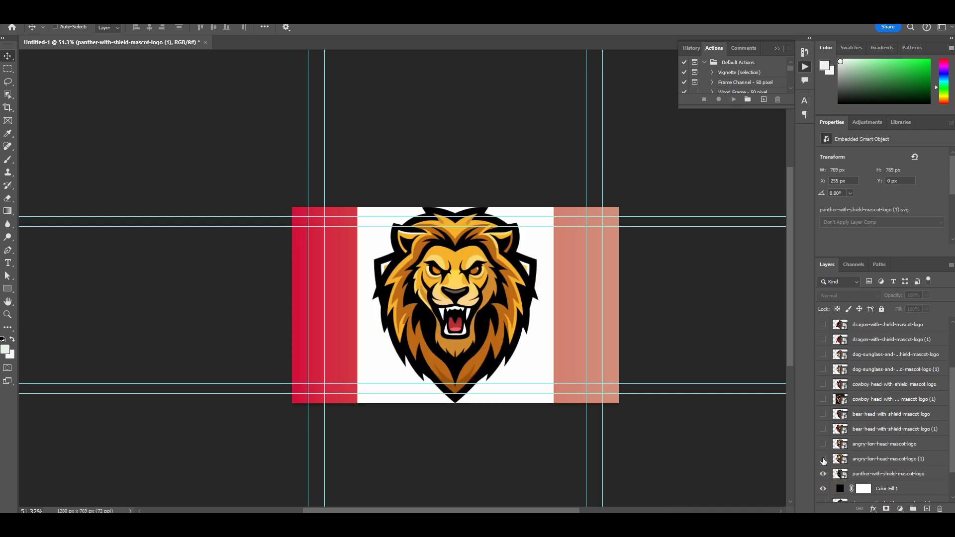
click(823, 458)
click(823, 474)
scroll(846, 448, down, 2)
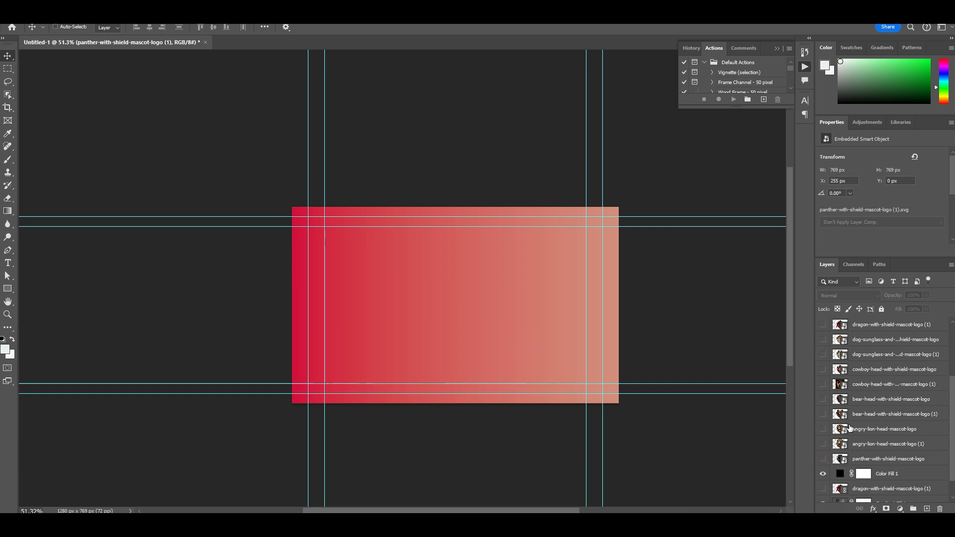
Step: Show the panther-with-shield-mascot-logo layer above Color Fill 1 and move it left to X 128 px, keeping Y at 0 px
drag(550, 328, 456, 275)
click(823, 445)
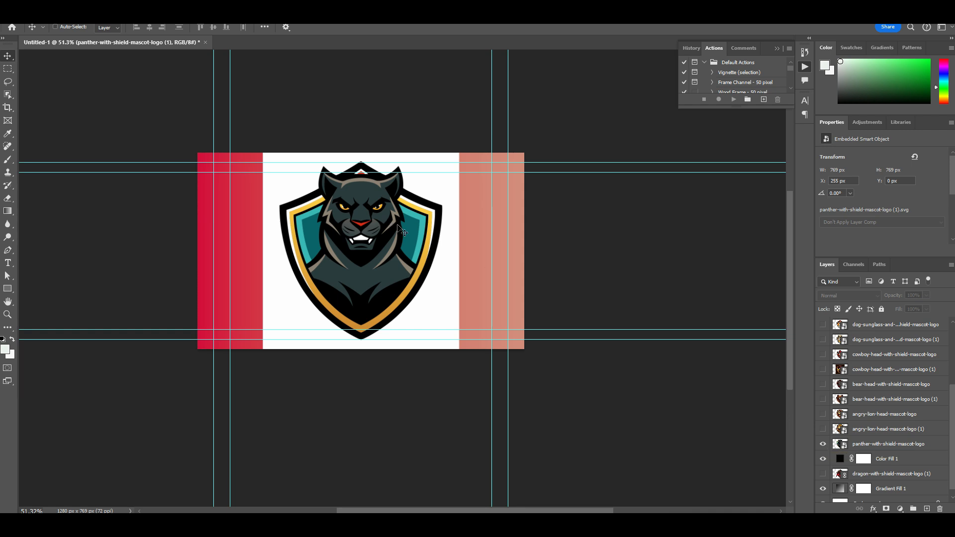
drag(373, 252, 353, 250)
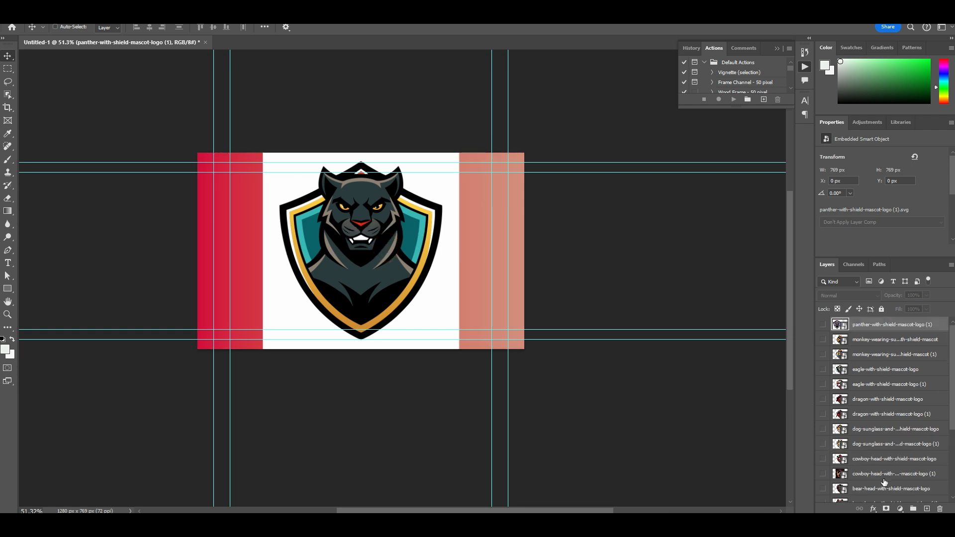
scroll(891, 404, down, 5)
scroll(889, 441, up, 1)
scroll(892, 426, up, 5)
scroll(902, 401, down, 6)
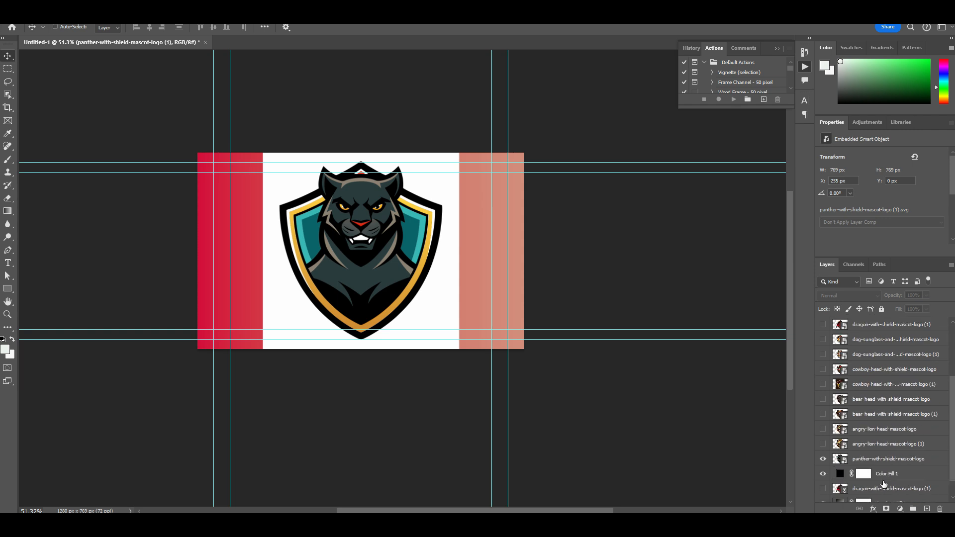
click(859, 460)
drag(393, 271, 361, 270)
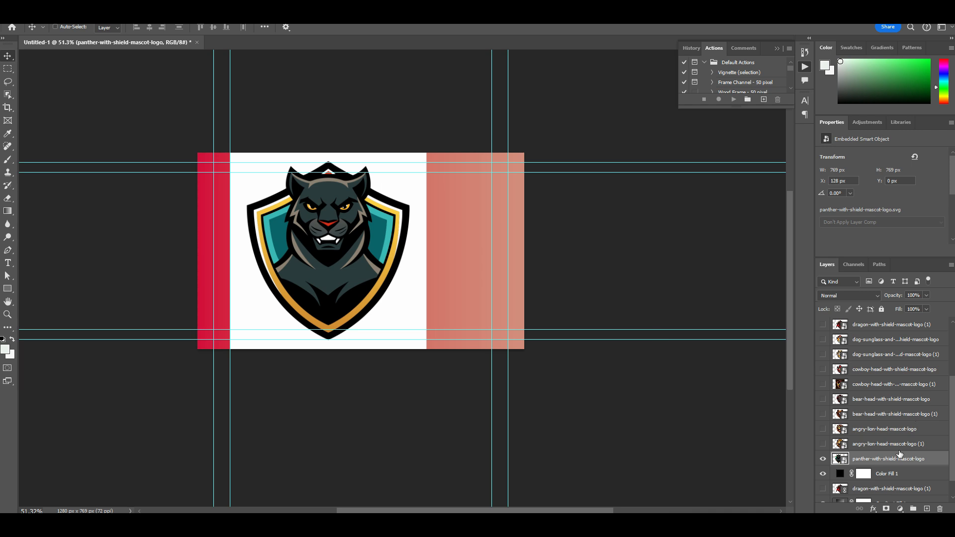
Step: Toggle the angry-lion-head-mascot-logo (1) layer on and off over the panther, and delete that lion layer
click(824, 444)
click(824, 445)
click(824, 444)
click(823, 445)
click(824, 444)
click(824, 445)
click(823, 445)
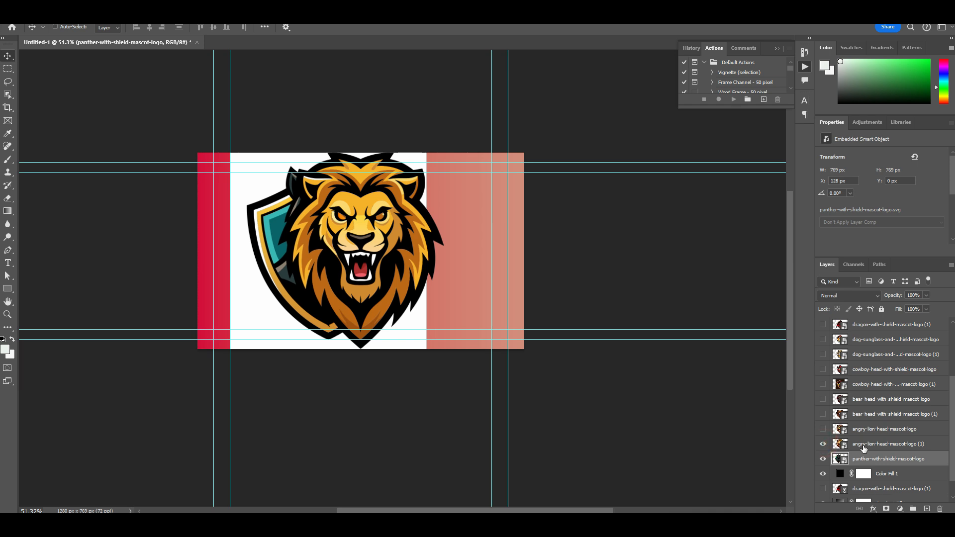
click(864, 447)
key(Delete)
Step: Select the remaining angry-lion-head-mascot-logo layer and make it visible over the panther
click(856, 428)
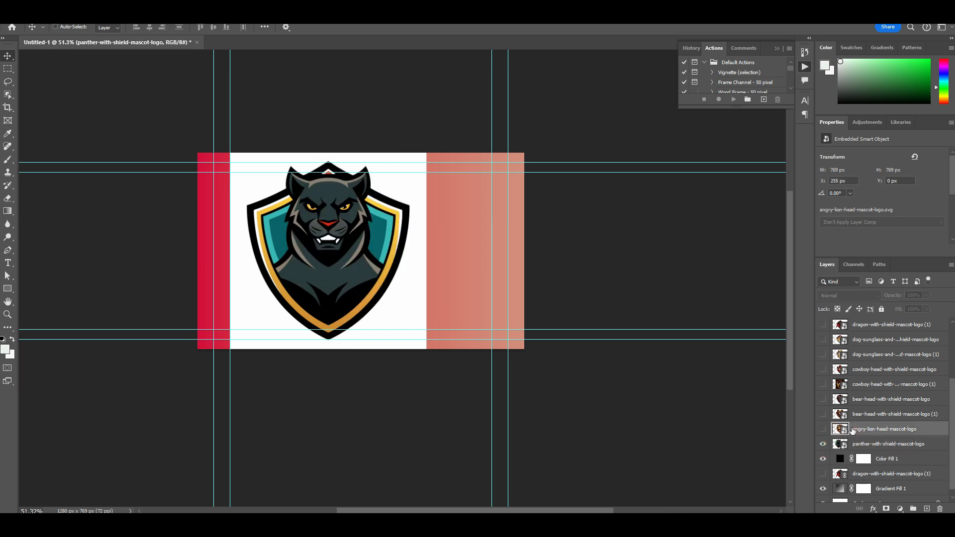
click(824, 430)
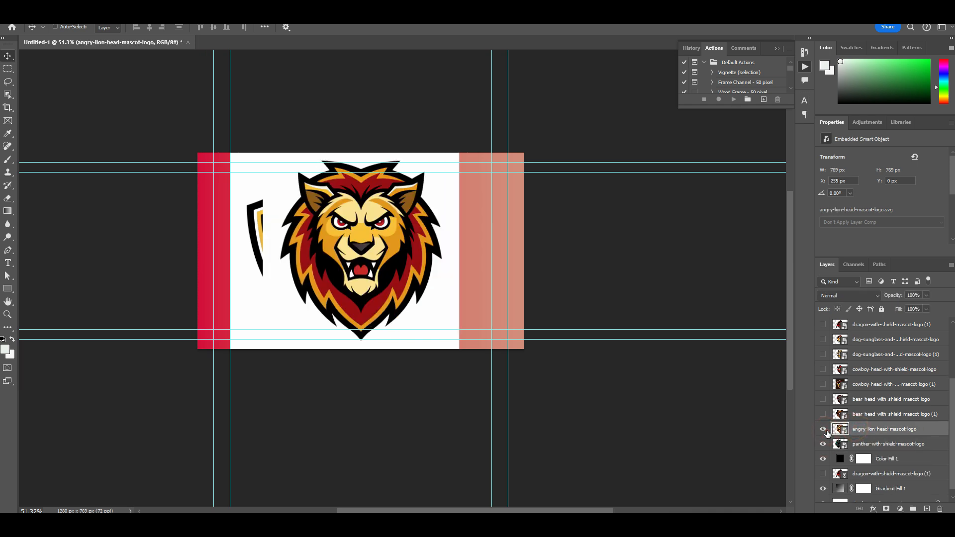
Step: Hide the angry lion logo, preview the two bear logos, and show the cowboy-head-with-shield-mascot-logo (1) layer
click(826, 431)
click(823, 414)
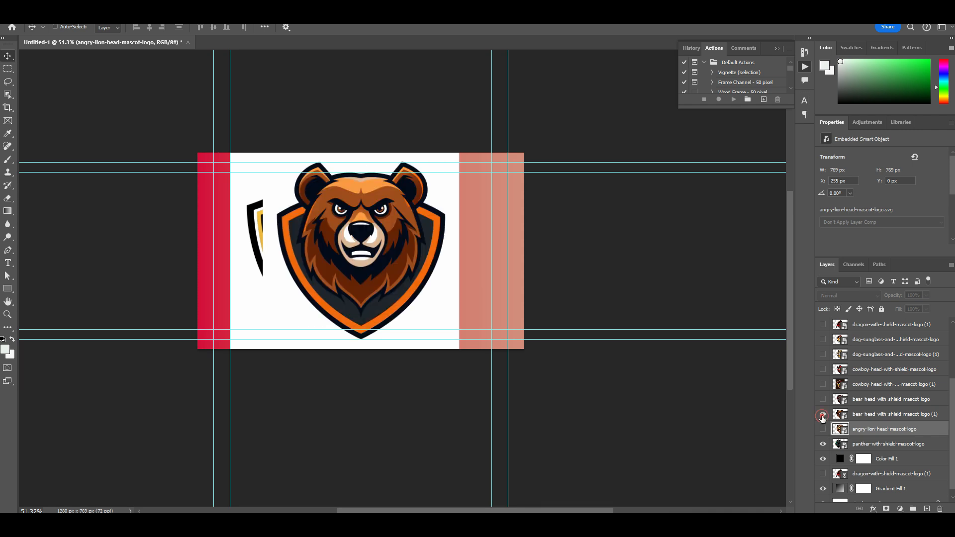
click(823, 414)
click(823, 399)
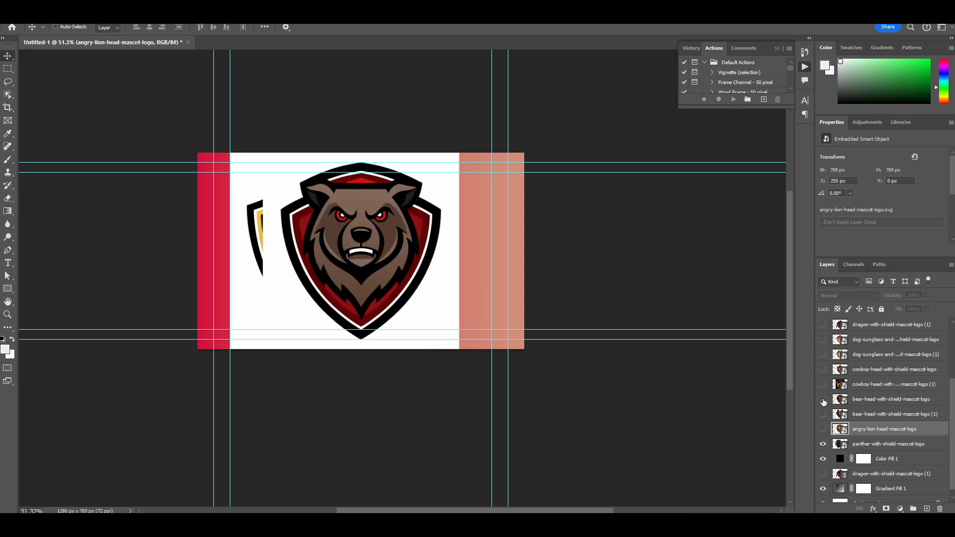
click(823, 400)
click(823, 386)
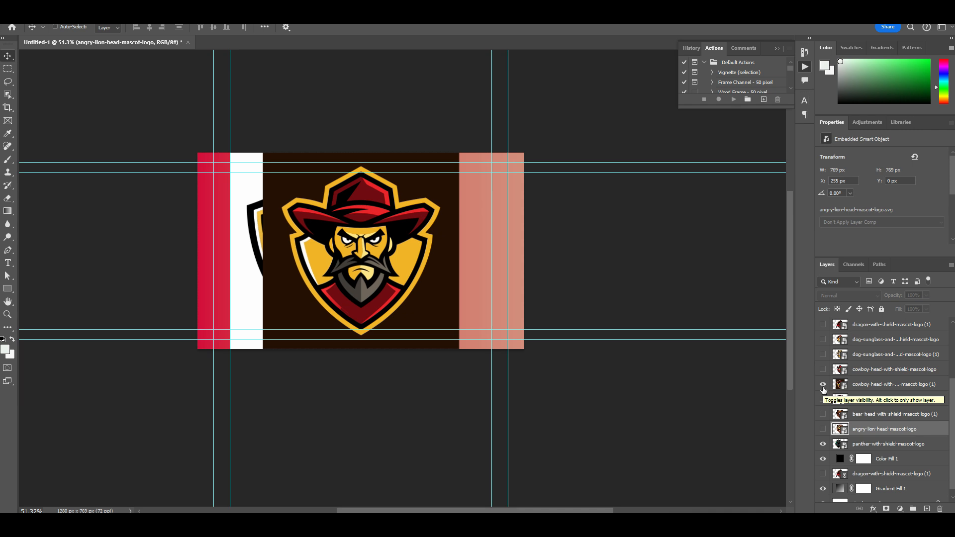
Step: Move the cowboy logo to the canvas's right edge and scale it down to about 693 px between the outer horizontal guides
click(841, 385)
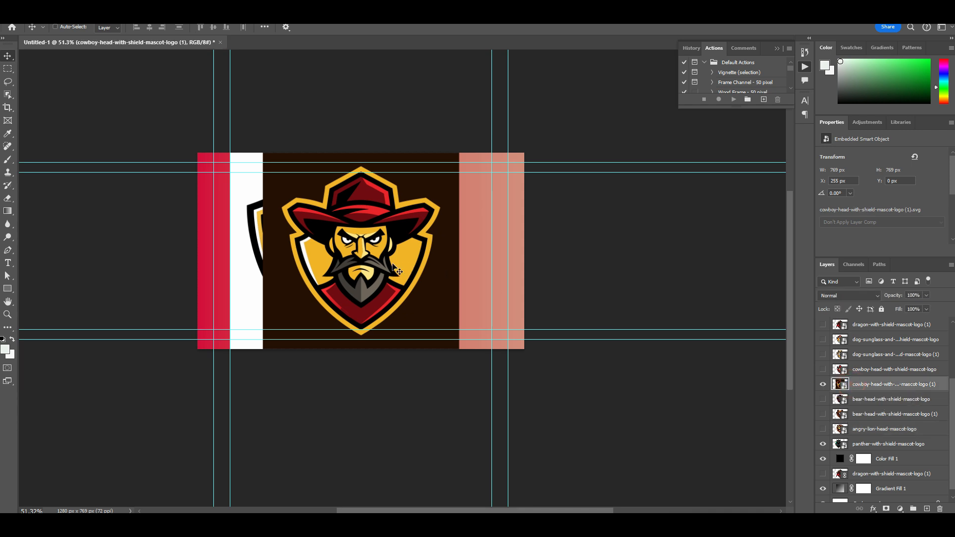
drag(392, 265, 455, 262)
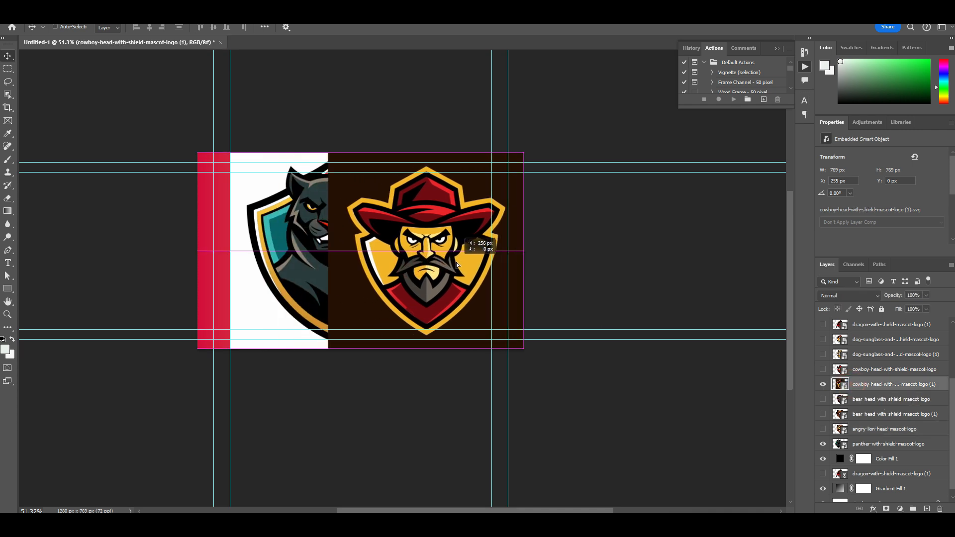
key(ctrl+t)
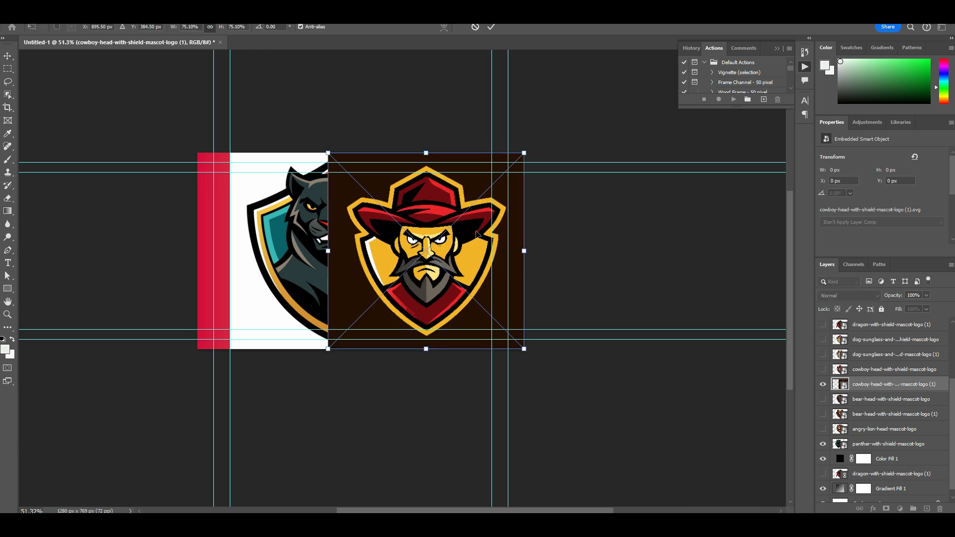
drag(429, 156, 429, 163)
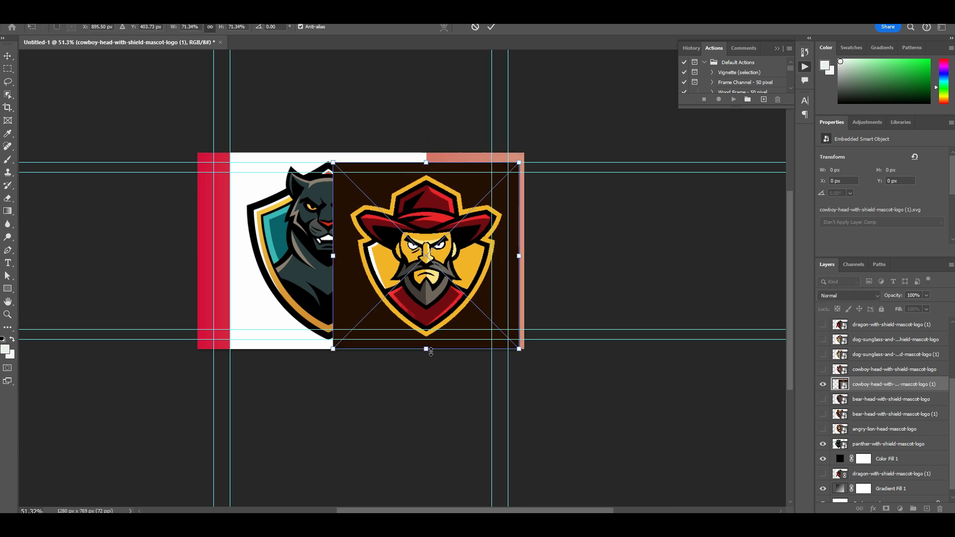
drag(429, 348, 429, 338)
key(Return)
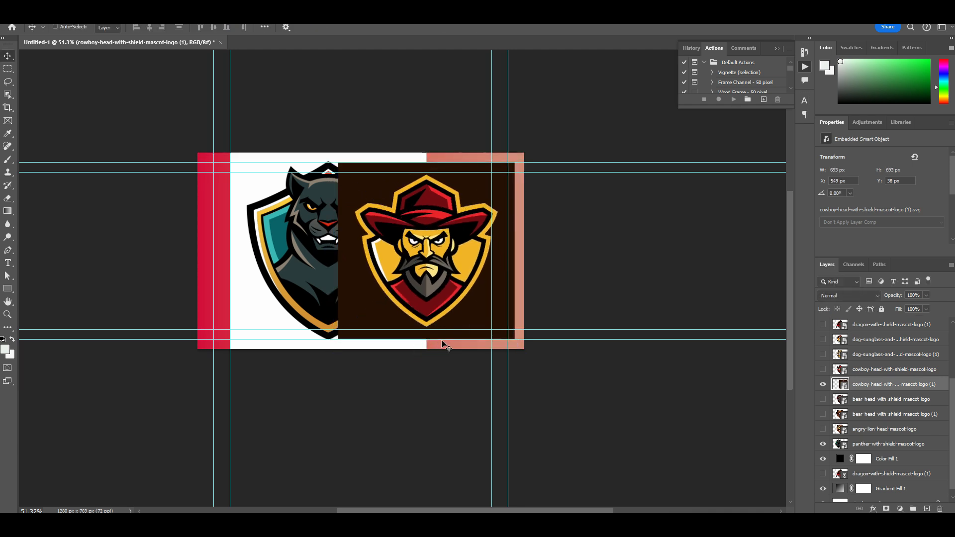
Step: Add a solid color fill layer above Color Fill 1, using the dark brown sampled from the cowboy logo's background
scroll(878, 480, down, 1)
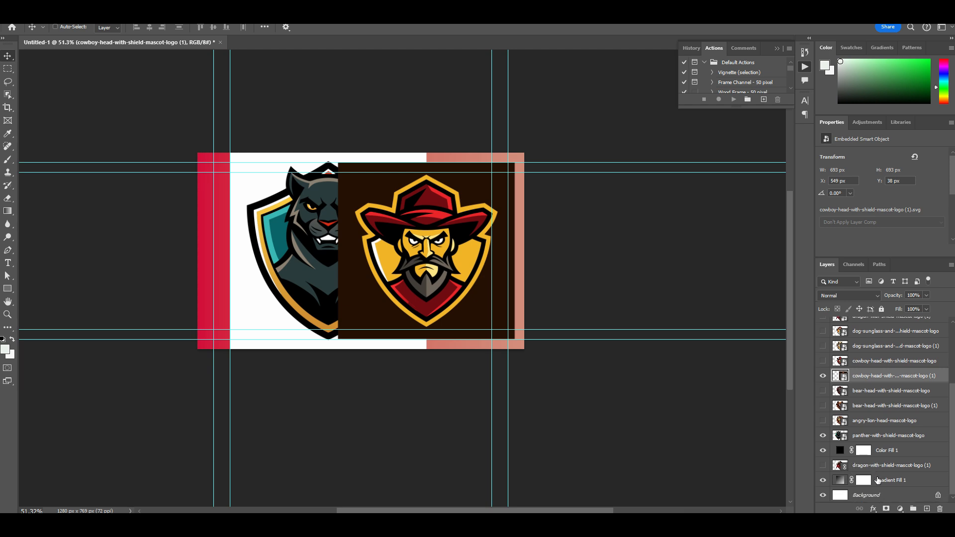
click(887, 481)
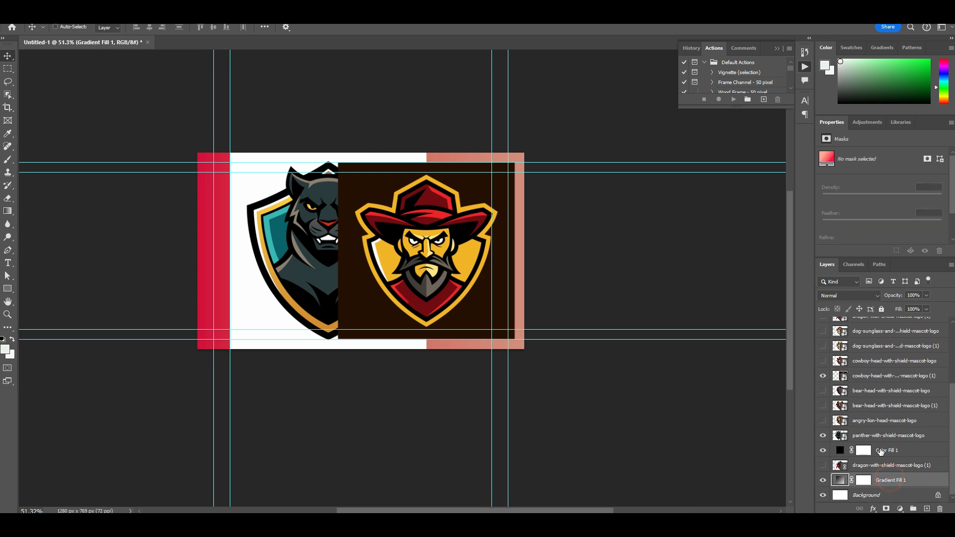
click(882, 450)
click(905, 510)
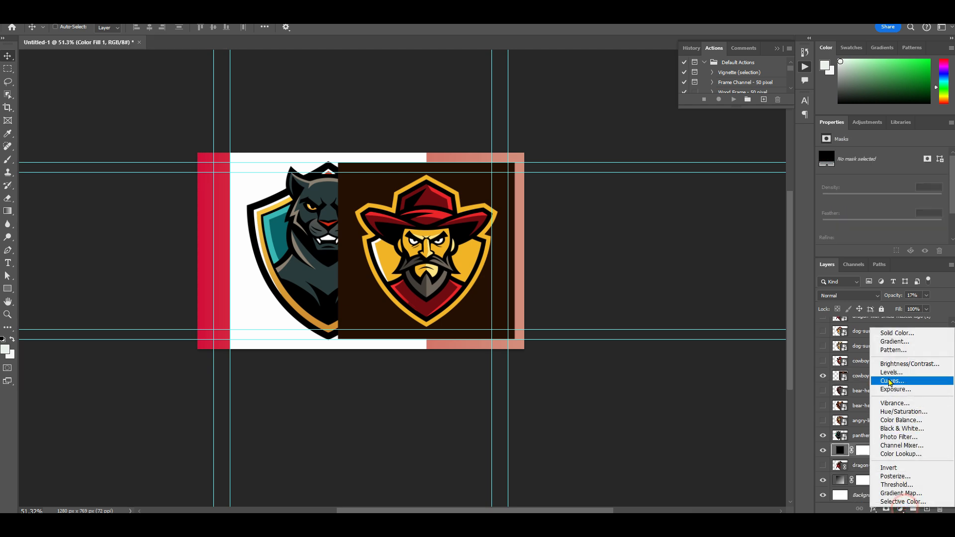
click(902, 333)
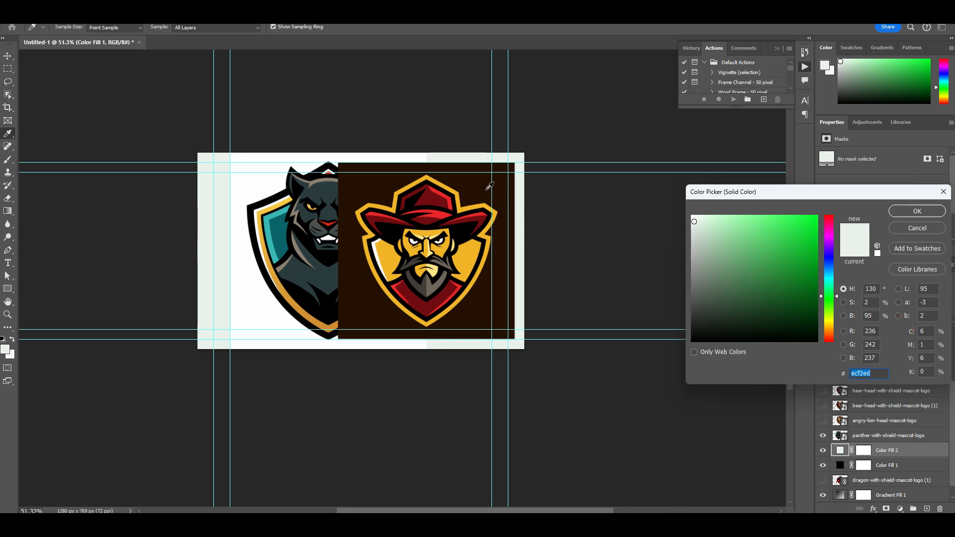
click(481, 189)
click(925, 214)
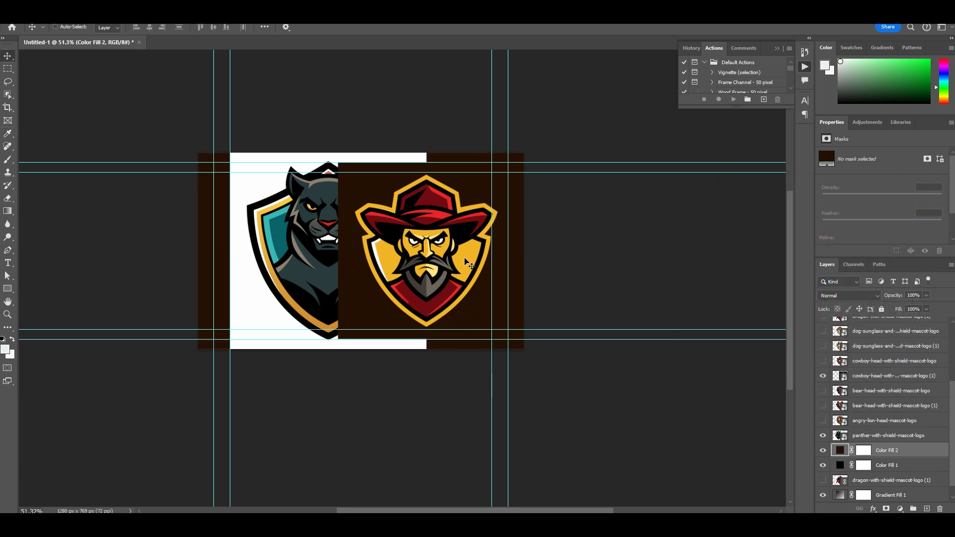
Step: Scale the cowboy logo down further to about 644 px wide, keeping its right edge in place
click(869, 436)
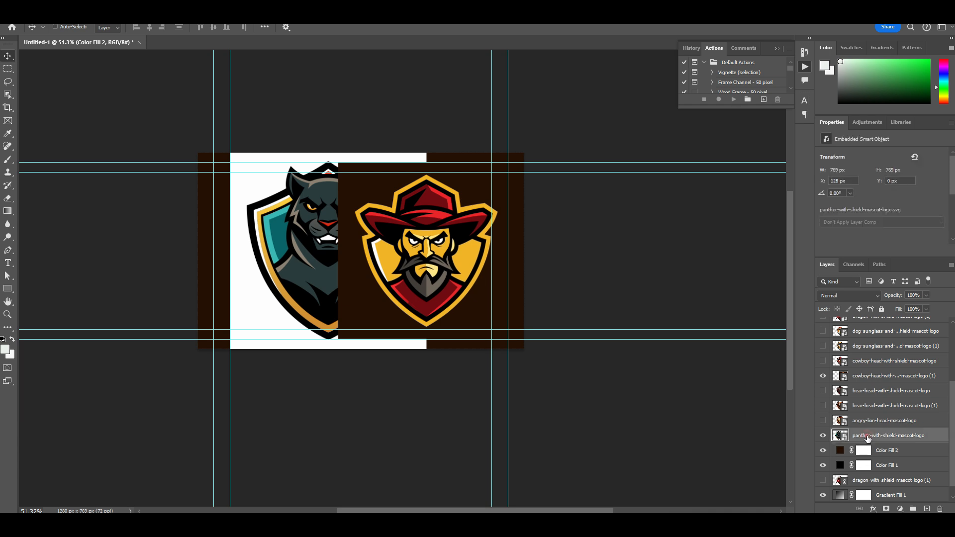
click(864, 377)
key(ctrl+t)
drag(343, 252, 356, 253)
key(Return)
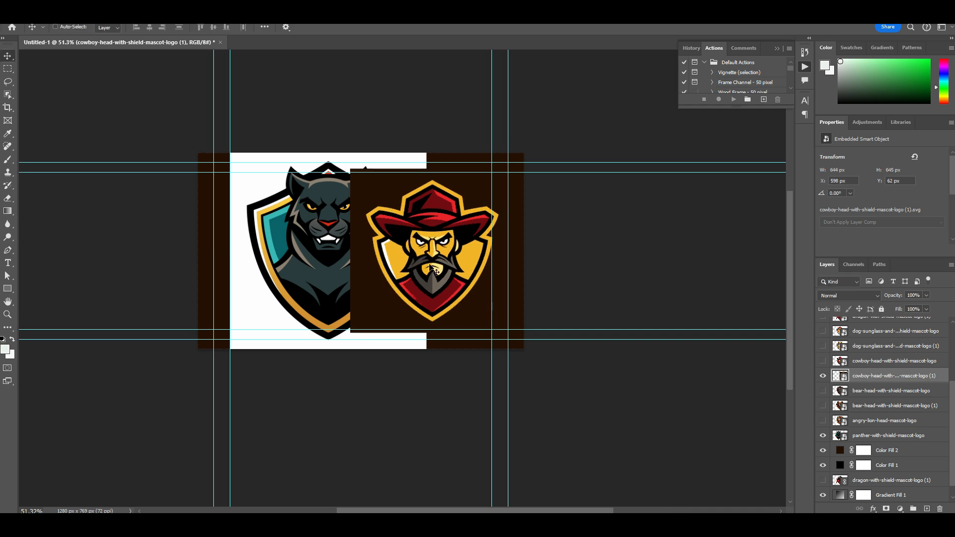
Step: Move the panther layer above the cowboy layer and scale it to about 631 px, against the inner left guide
click(859, 437)
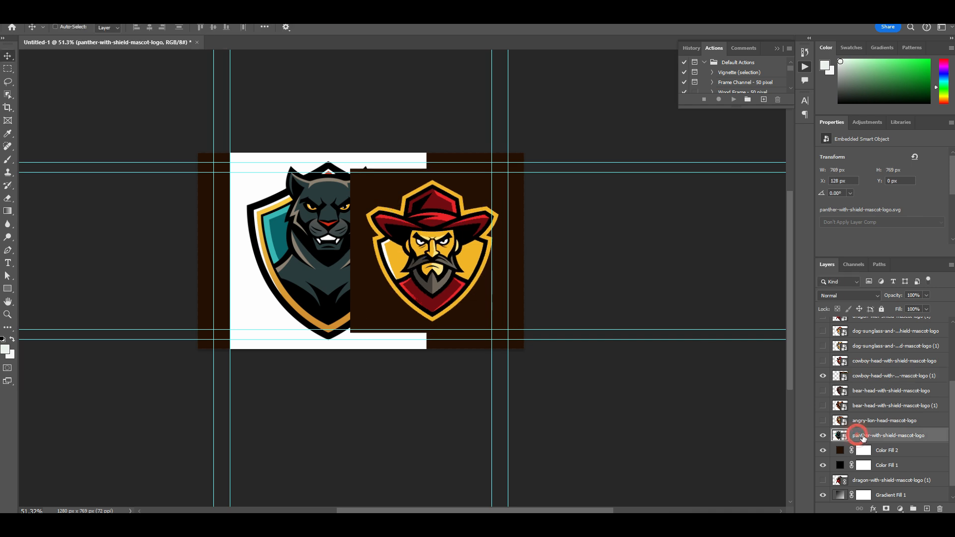
drag(863, 437, 861, 375)
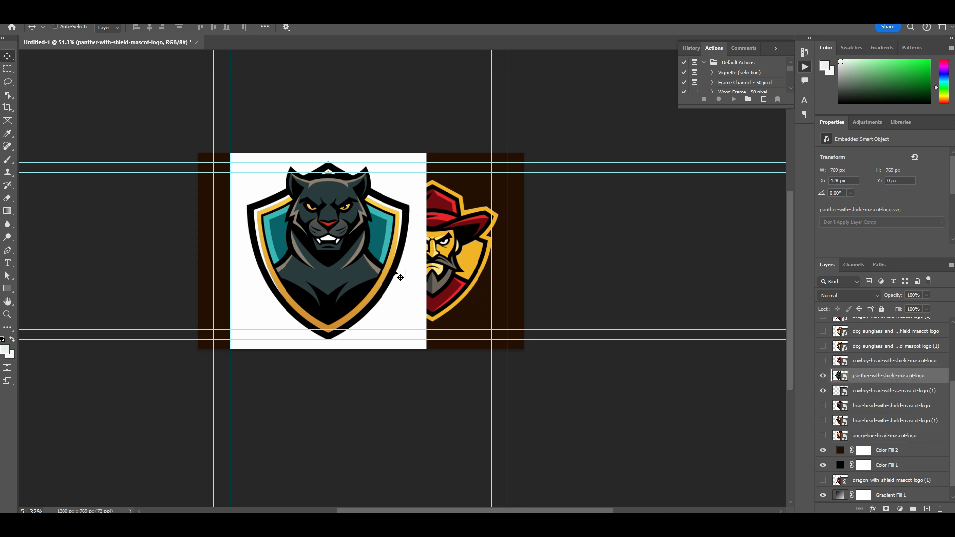
scroll(230, 206, up, 2)
key(ctrl+t)
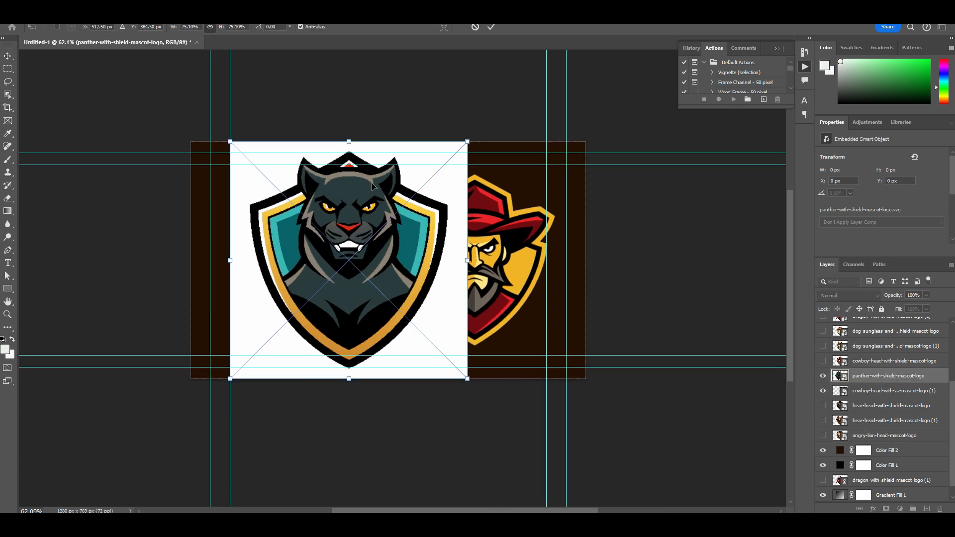
drag(350, 141, 349, 165)
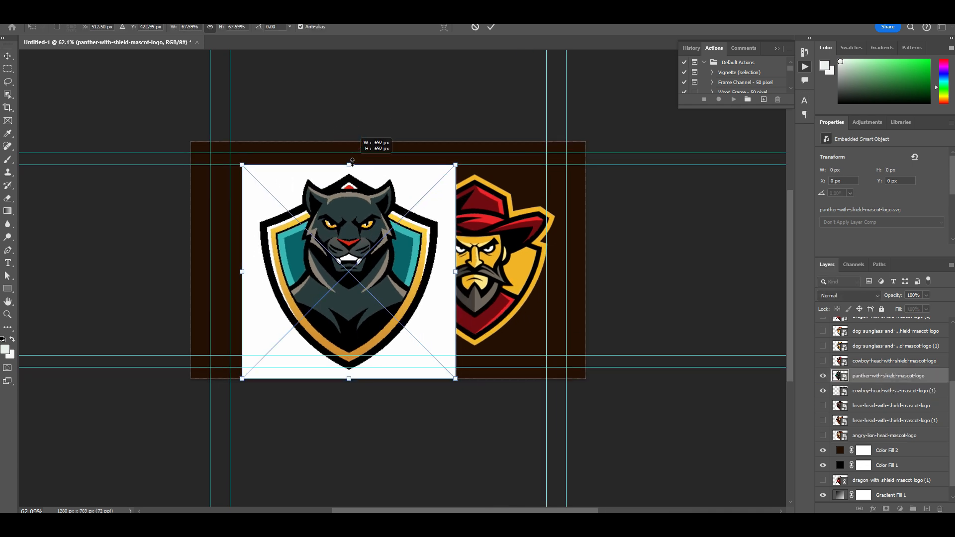
drag(355, 384, 351, 360)
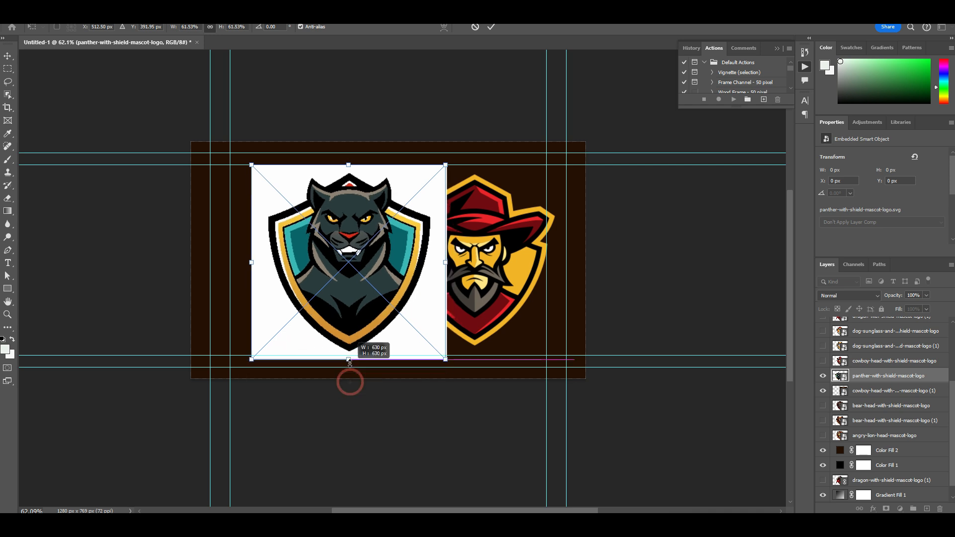
drag(373, 306, 351, 310)
key(Return)
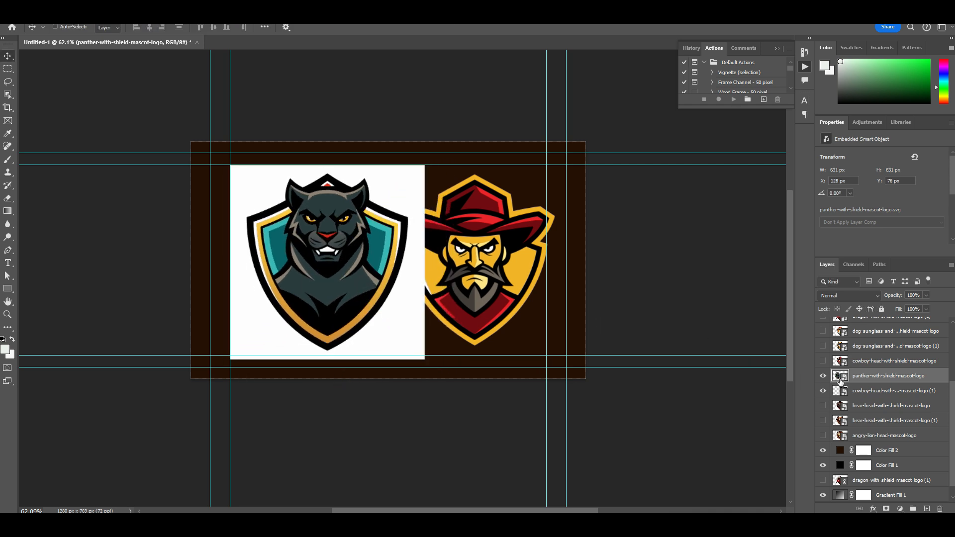
Step: Try to convert the panther smart object to layers
scroll(321, 266, up, 3)
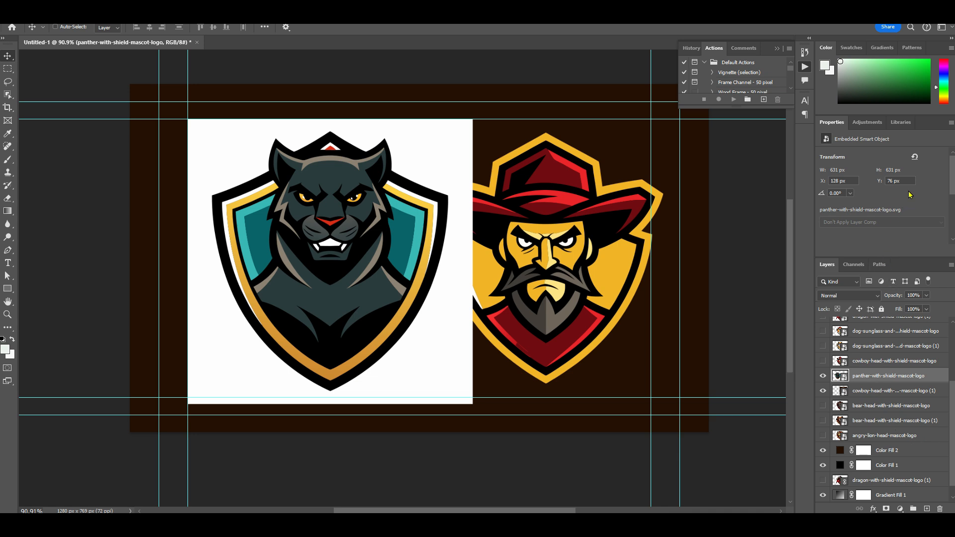
scroll(920, 189, down, 2)
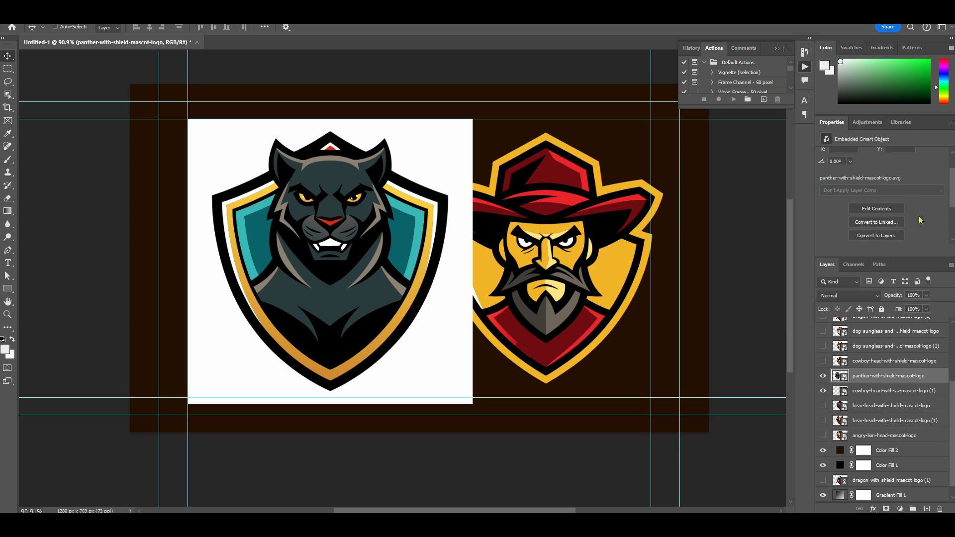
click(887, 240)
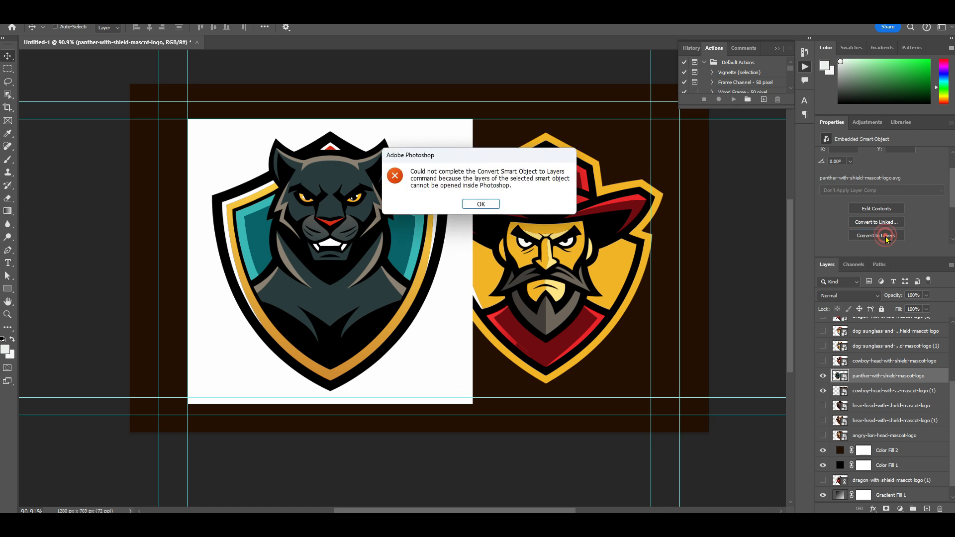
click(478, 205)
scroll(892, 225, down, 1)
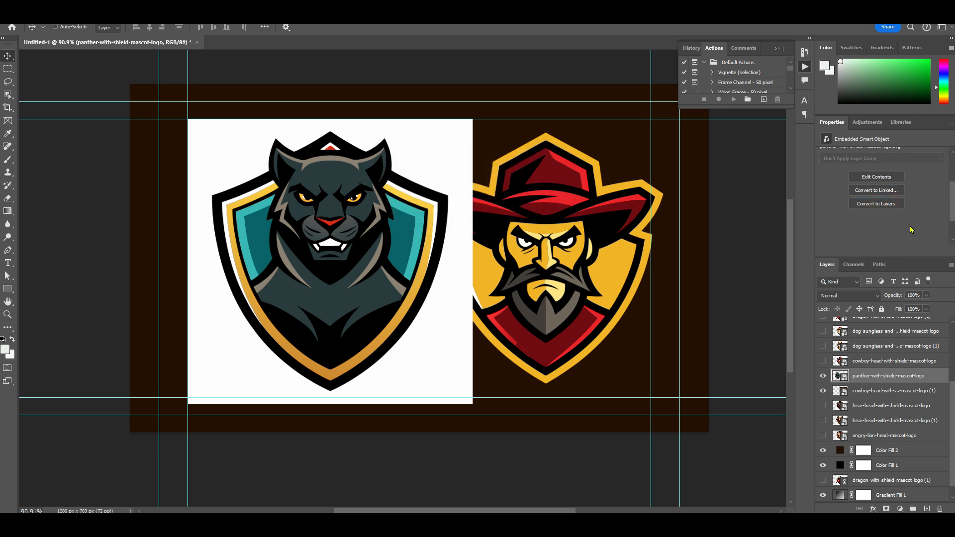
scroll(877, 242, up, 3)
Step: Rasterize the panther logo layer and remove its white background
right_click(875, 375)
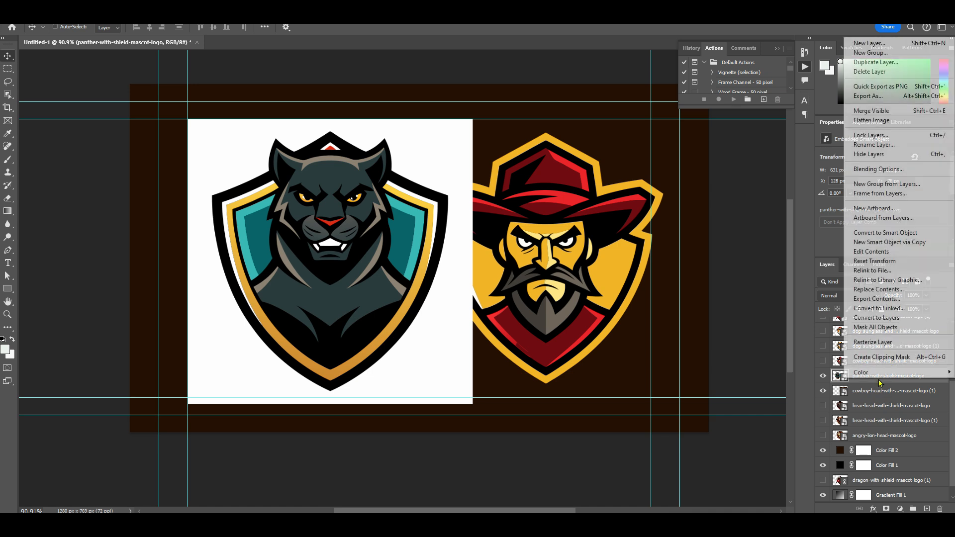
click(878, 343)
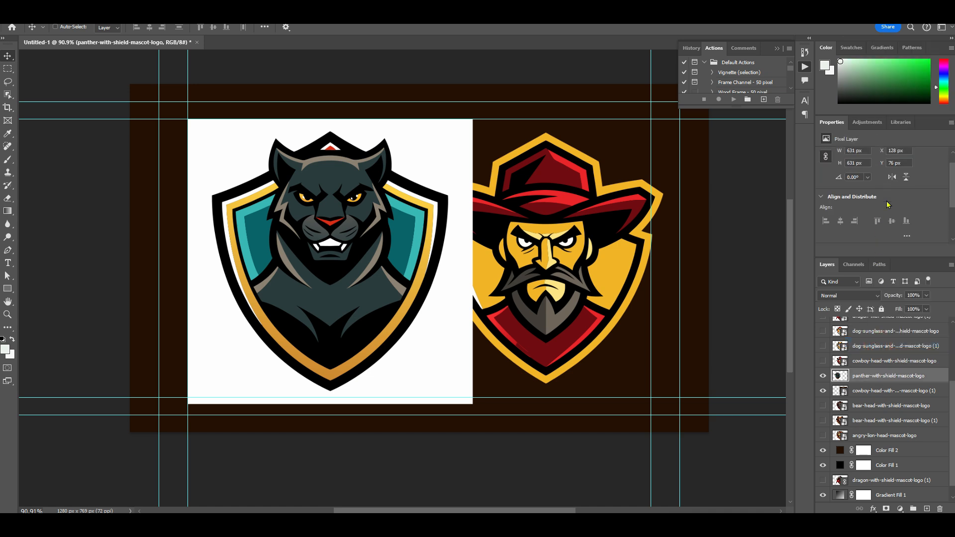
scroll(878, 227, down, 2)
click(880, 204)
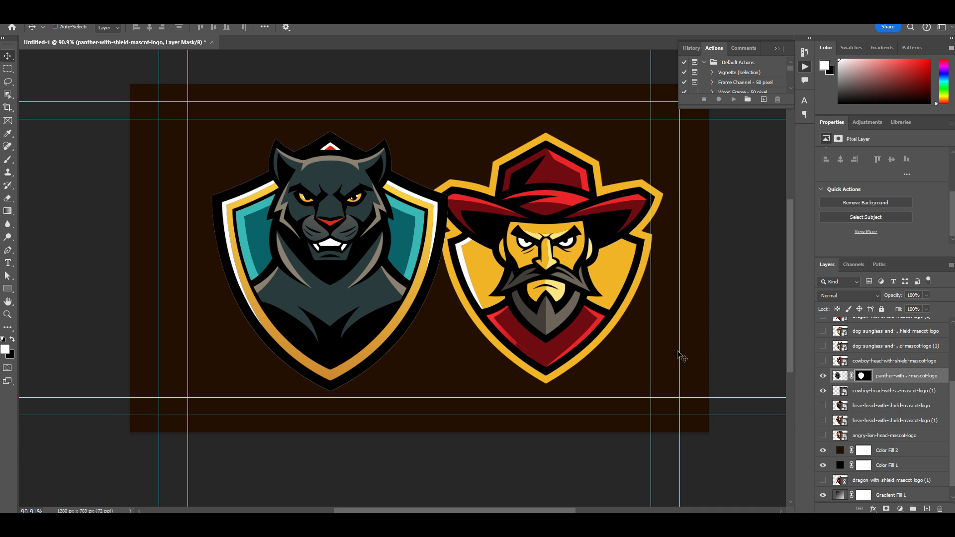
Step: Scale the panther logo down to about 87% so it clears the cowboy logo, keeping it beside the left guide
key(ctrl+t)
drag(476, 263, 450, 251)
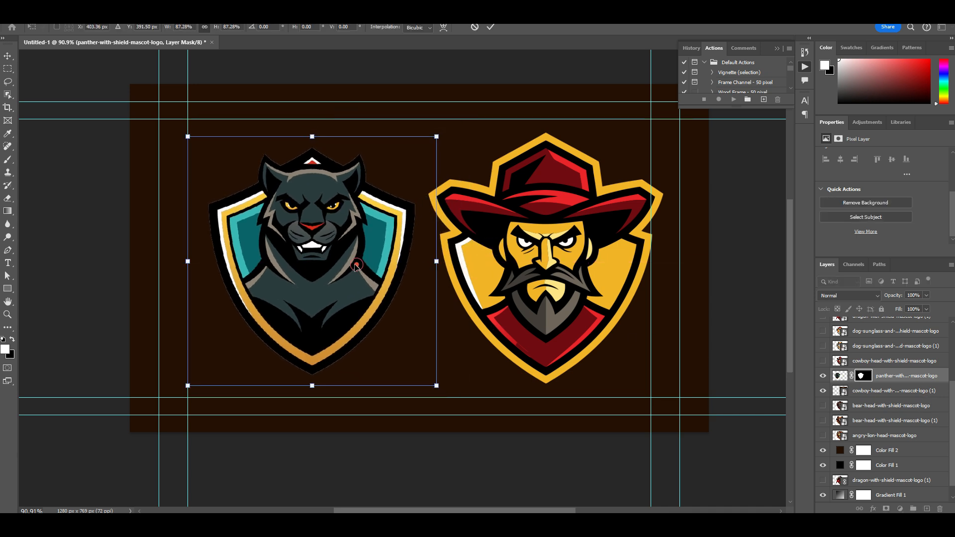
drag(355, 265, 355, 266)
key(Return)
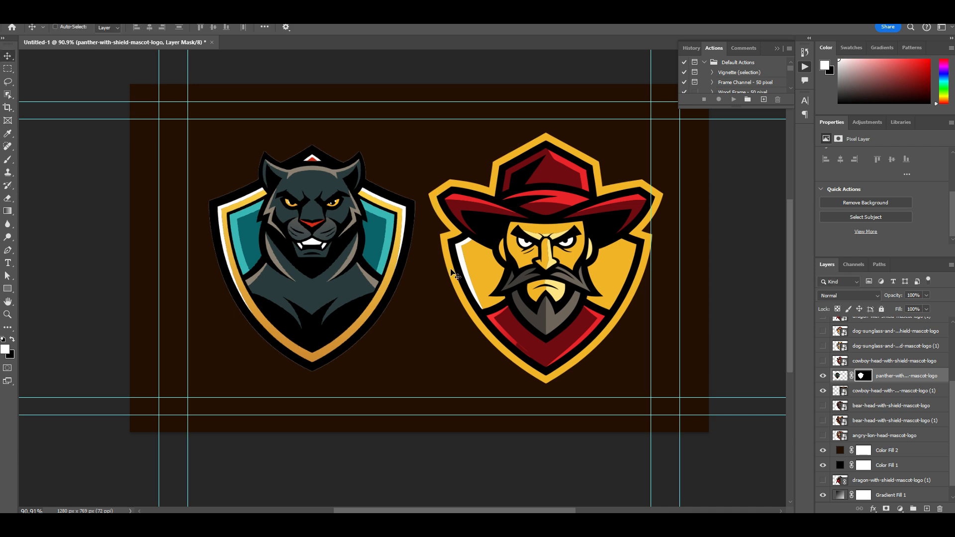
Step: Enlarge the panther logo slightly and reposition it to match the cowboy logo's height
scroll(411, 277, down, 3)
scroll(460, 271, up, 1)
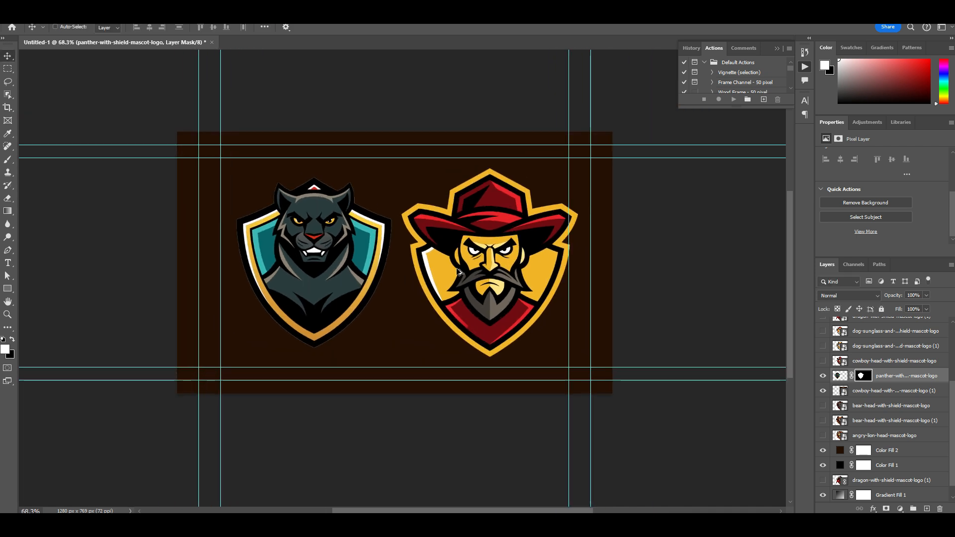
key(ctrl+t)
drag(317, 177, 312, 157)
drag(346, 274, 341, 285)
key(Return)
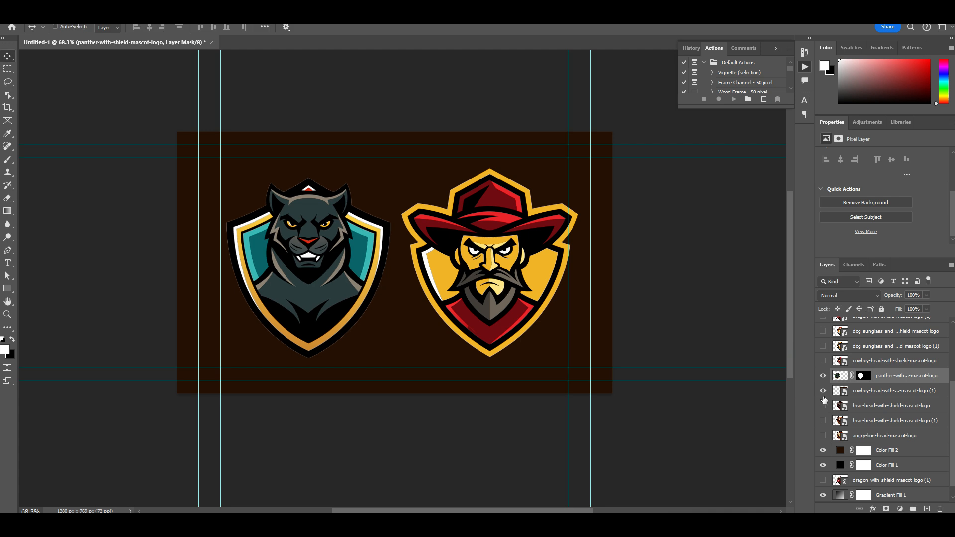
Step: Hide the panther logo, preview the alternative logos, and show the dog with sunglasses and hat shield logo instead
click(823, 377)
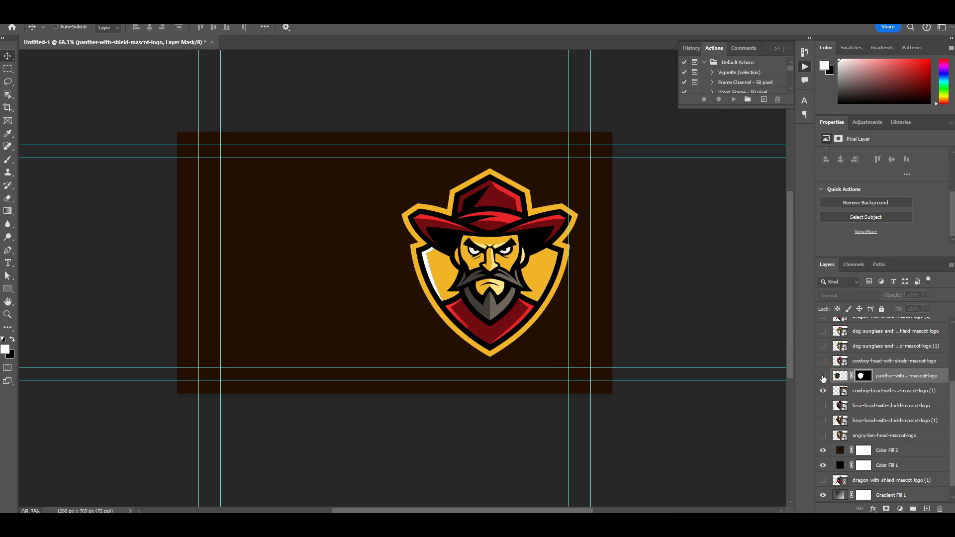
click(823, 361)
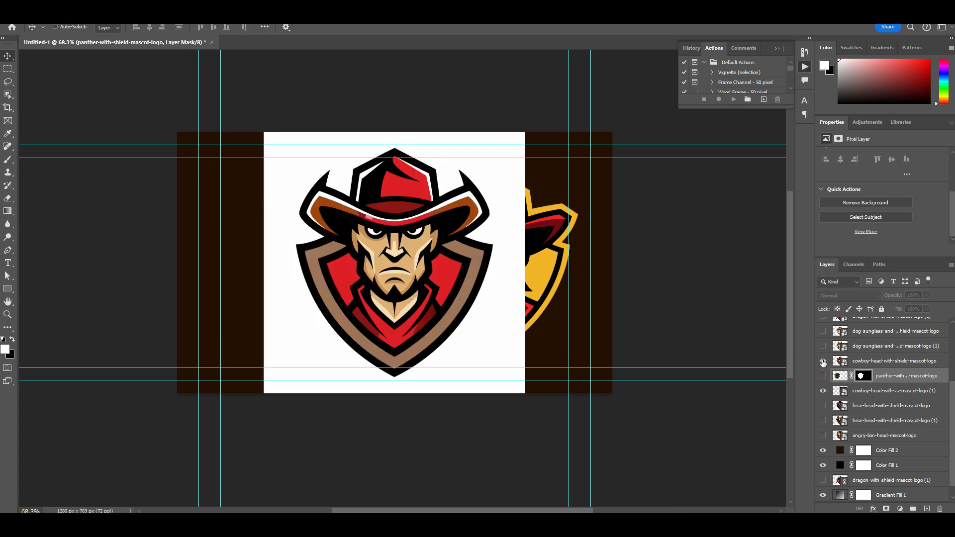
click(824, 362)
click(824, 347)
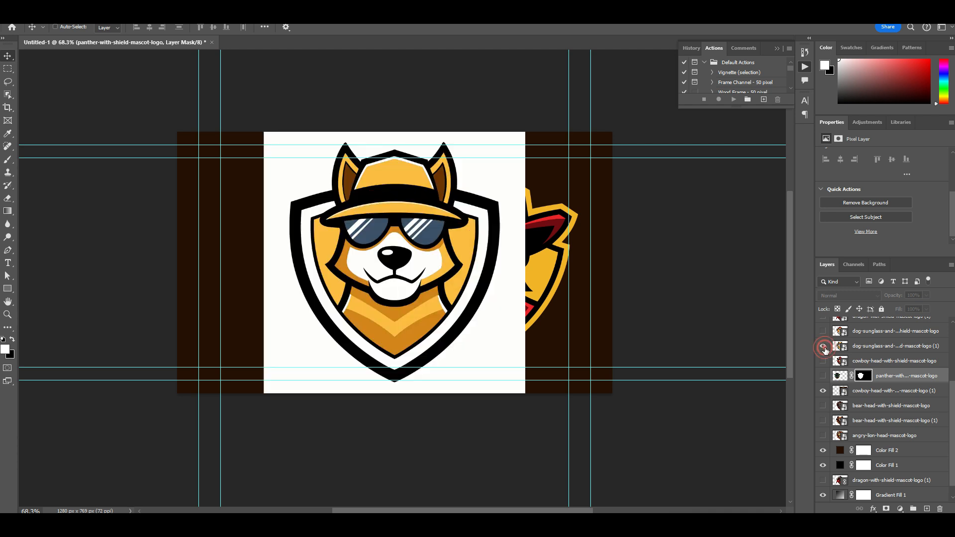
click(825, 348)
click(824, 347)
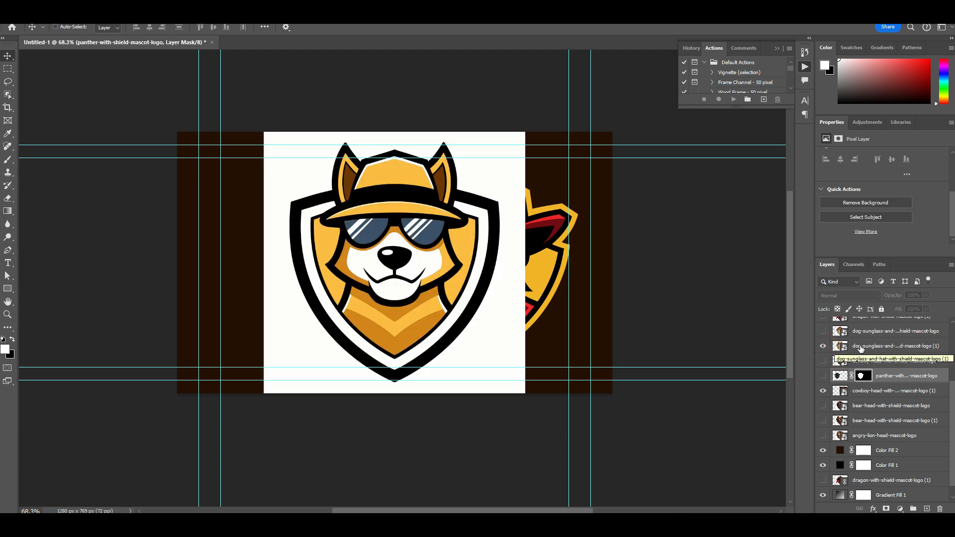
Step: Rasterize the dog logo layer and delete its white background and white shield border using the Magic Wand
click(843, 347)
right_click(845, 347)
click(869, 312)
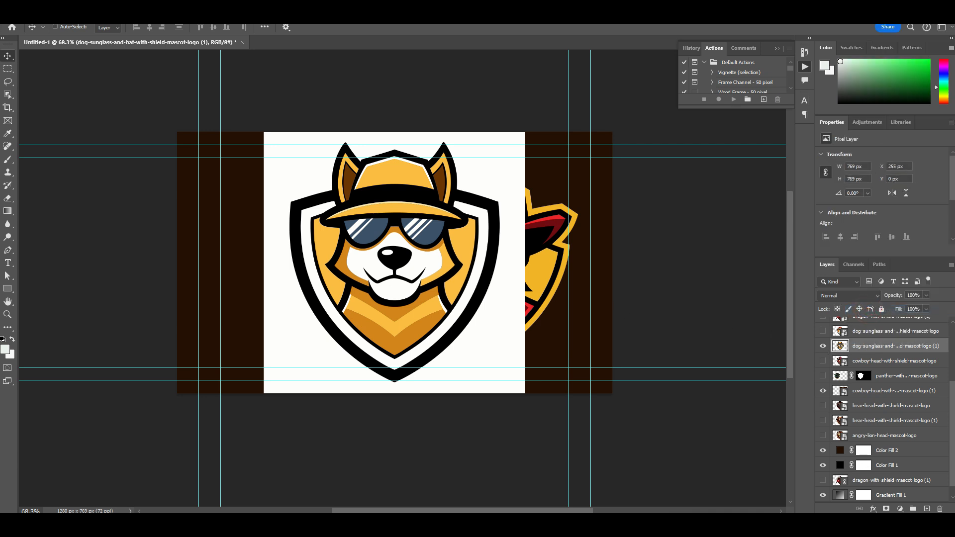
click(8, 72)
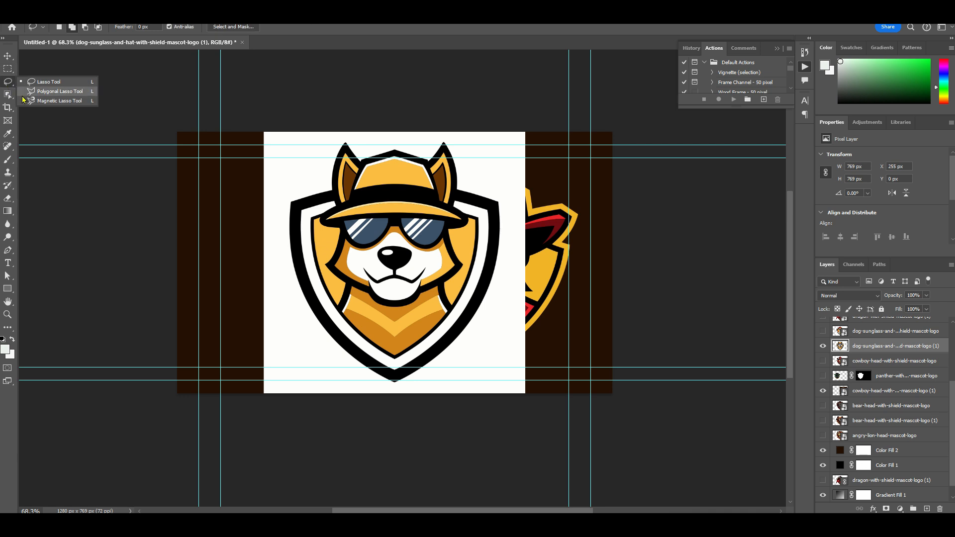
click(8, 94)
click(49, 113)
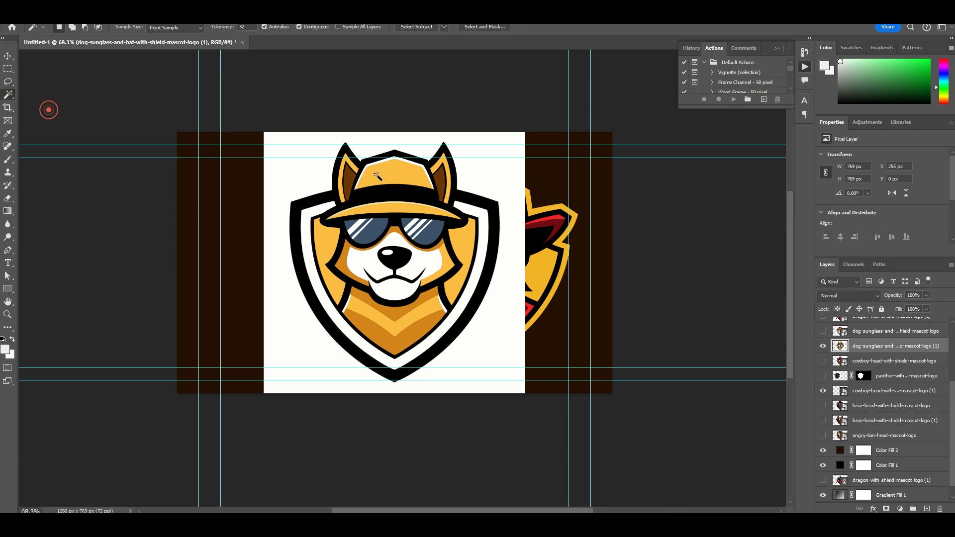
click(289, 172)
key(Delete)
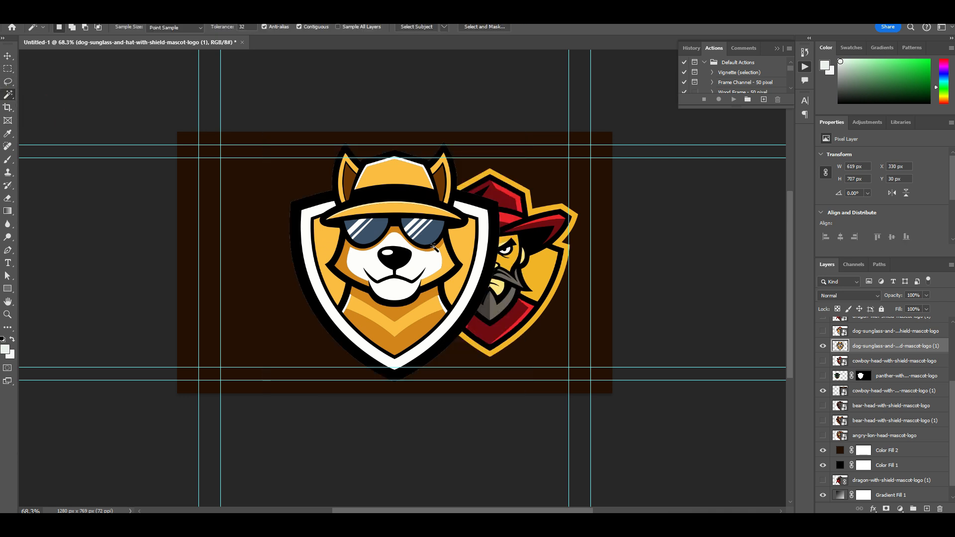
click(479, 259)
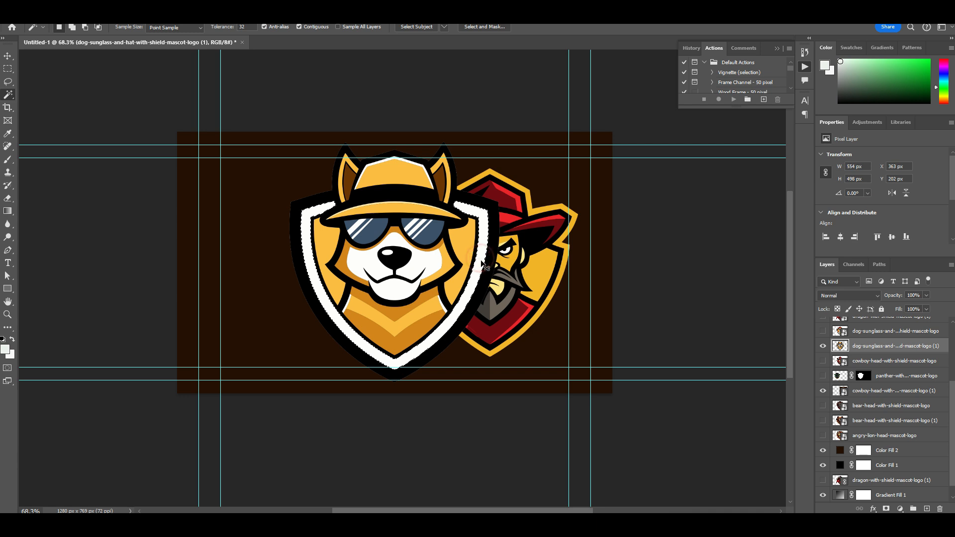
key(Delete)
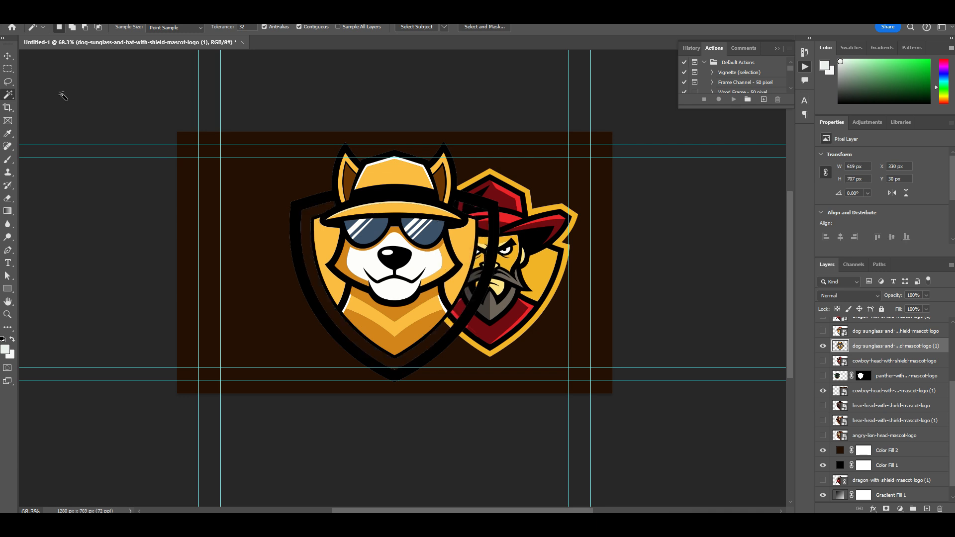
Step: Scale the dog logo down to about 483 × 553 px and place it to the left of the cowboy logo
key(v)
drag(366, 242, 294, 242)
key(ctrl+t)
drag(326, 144, 327, 141)
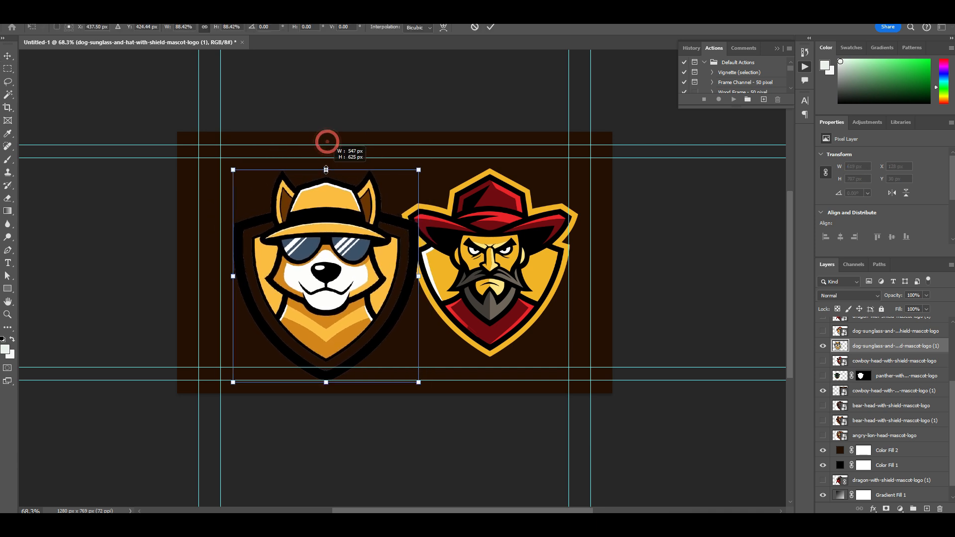
drag(348, 243, 324, 242)
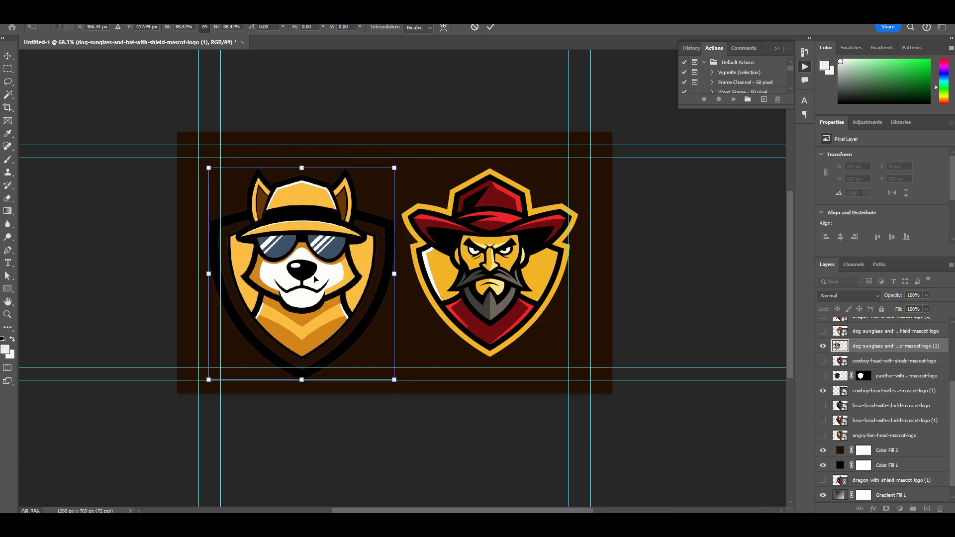
drag(315, 279, 313, 270)
drag(302, 163, 302, 188)
drag(295, 257, 294, 241)
key(Return)
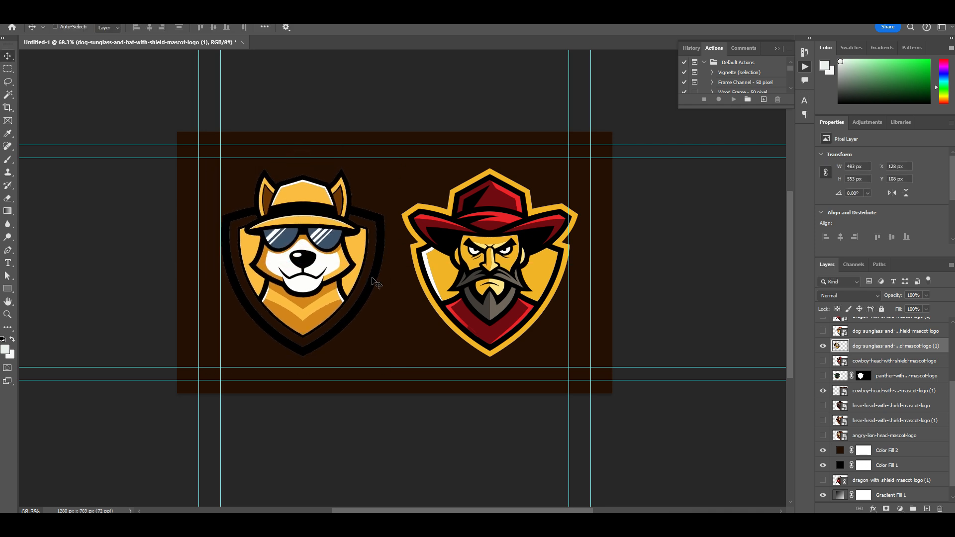
Step: Examine the dog logo's outer edges and shield border against the dark brown background, close up and beside the cowboy logo
scroll(278, 255, up, 3)
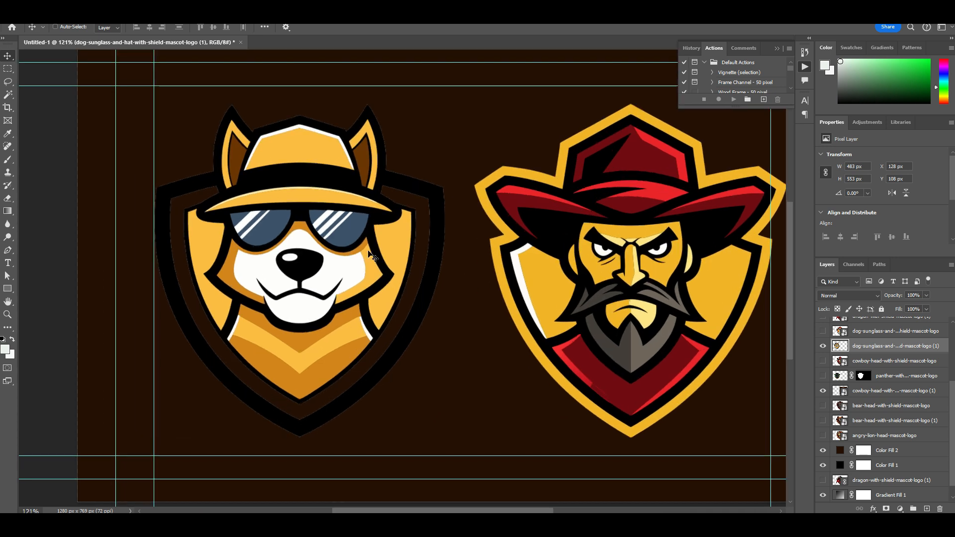
scroll(374, 258, down, 3)
scroll(390, 268, up, 2)
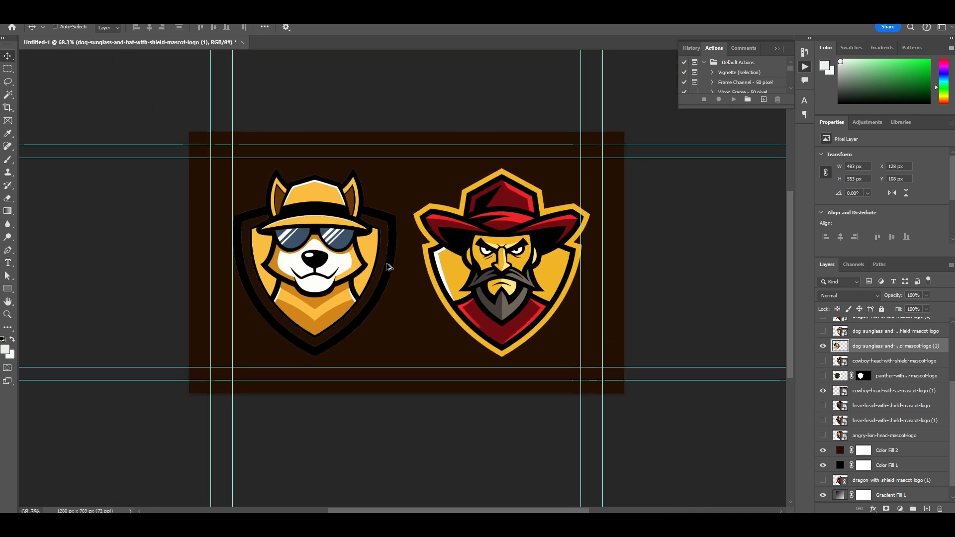
mouse_move(347, 277)
mouse_down()
mouse_move(354, 275)
mouse_move(347, 277)
mouse_up()
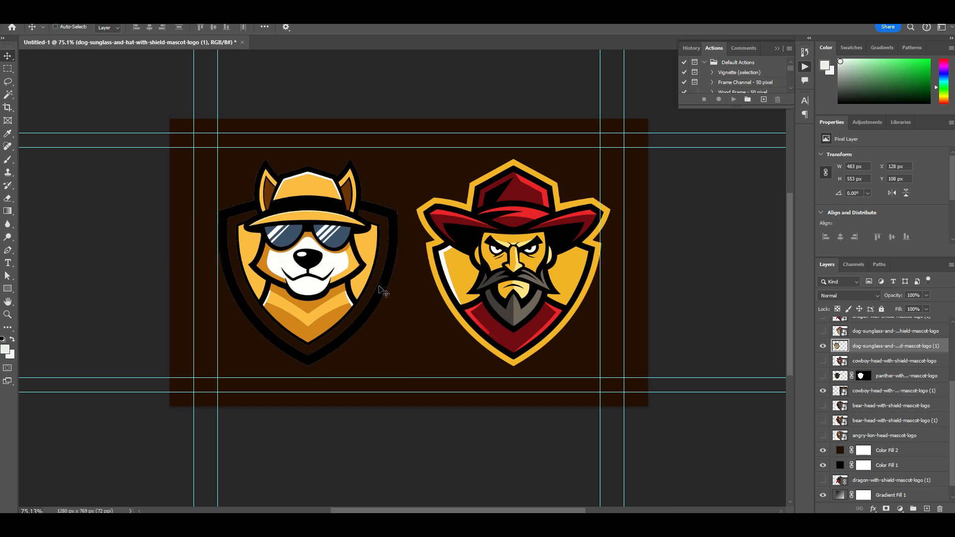
scroll(404, 297, up, 2)
scroll(368, 245, down, 1)
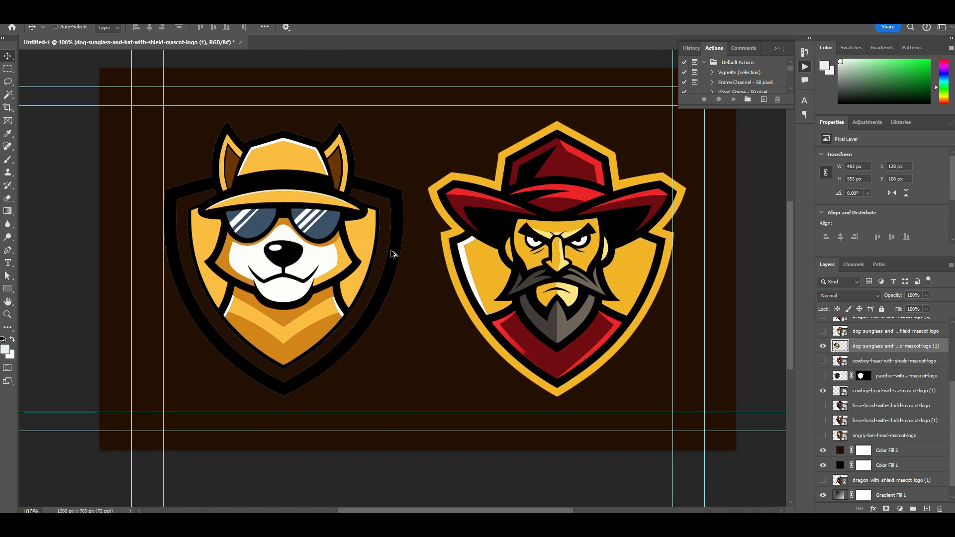
scroll(264, 246, up, 5)
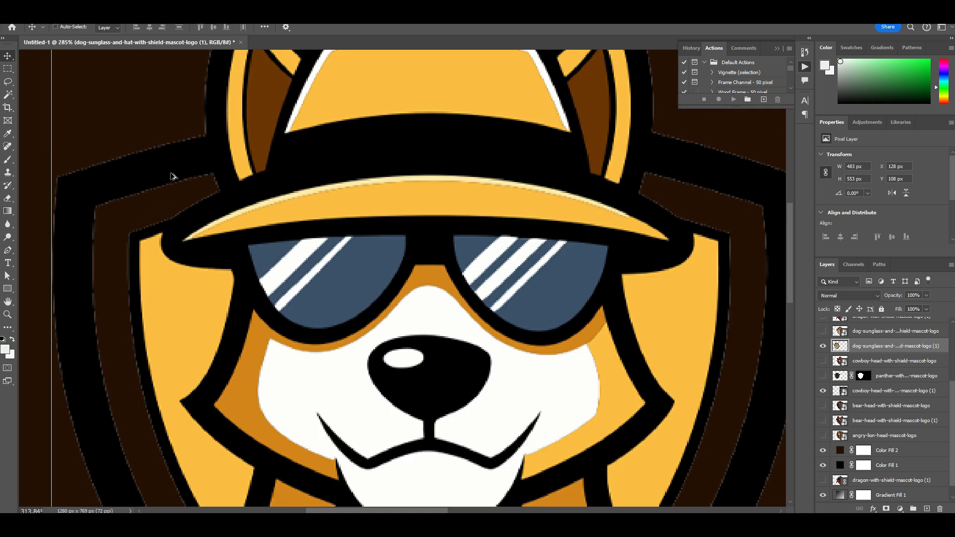
scroll(135, 214, down, 5)
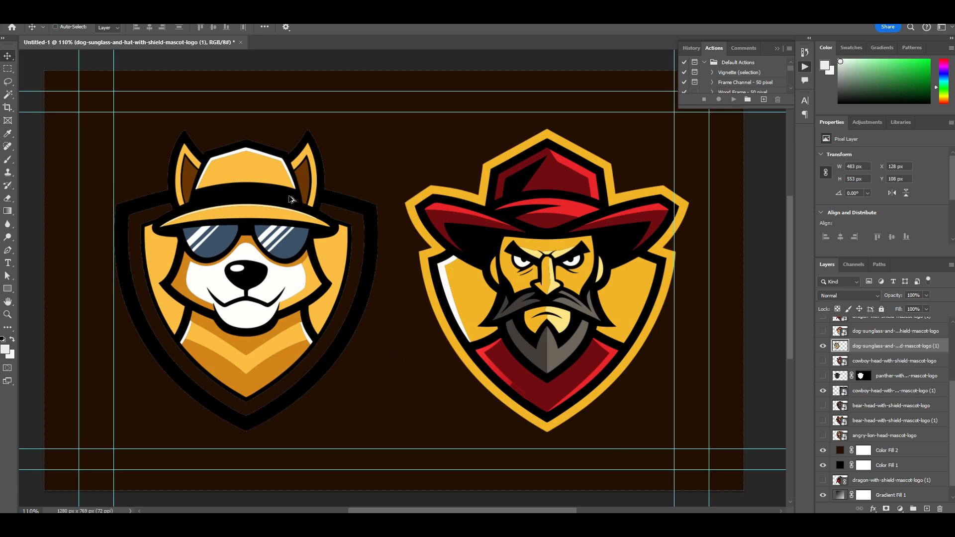
Step: Undo the dog logo's repositioning, scaling, white-area removal and rasterizing to restore its smart object
key(ctrl+z)
key(ctrl+z)
key(ctrl+z)
key(ctrl+z)
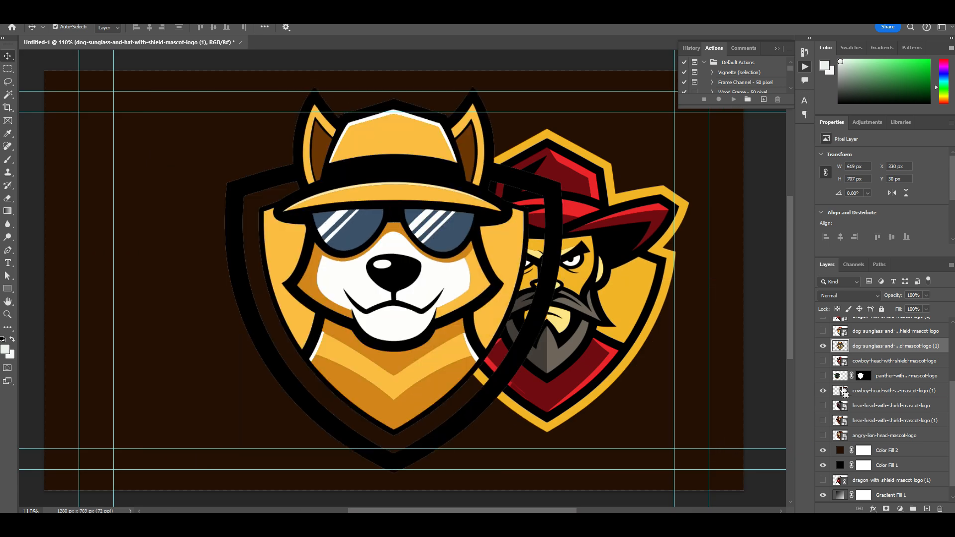
key(ctrl+z)
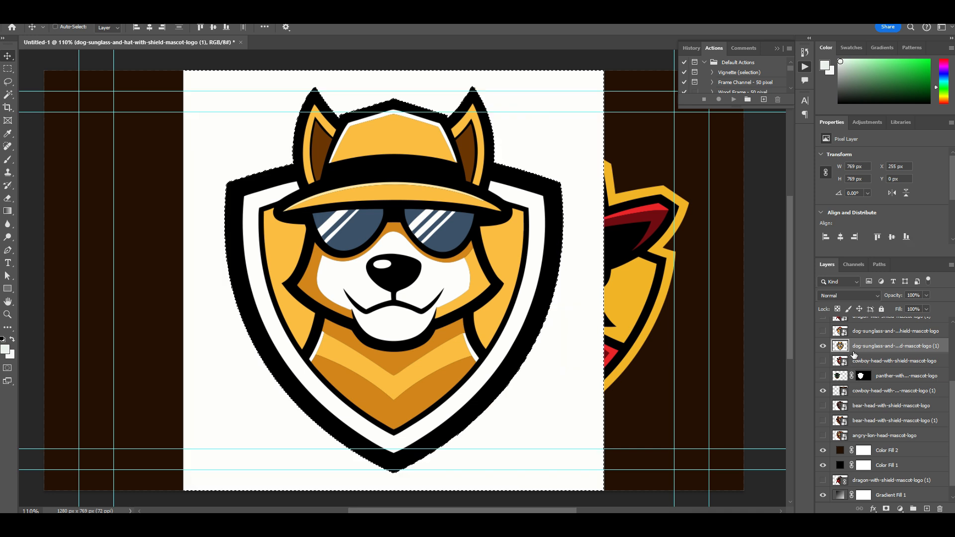
key(ctrl+z)
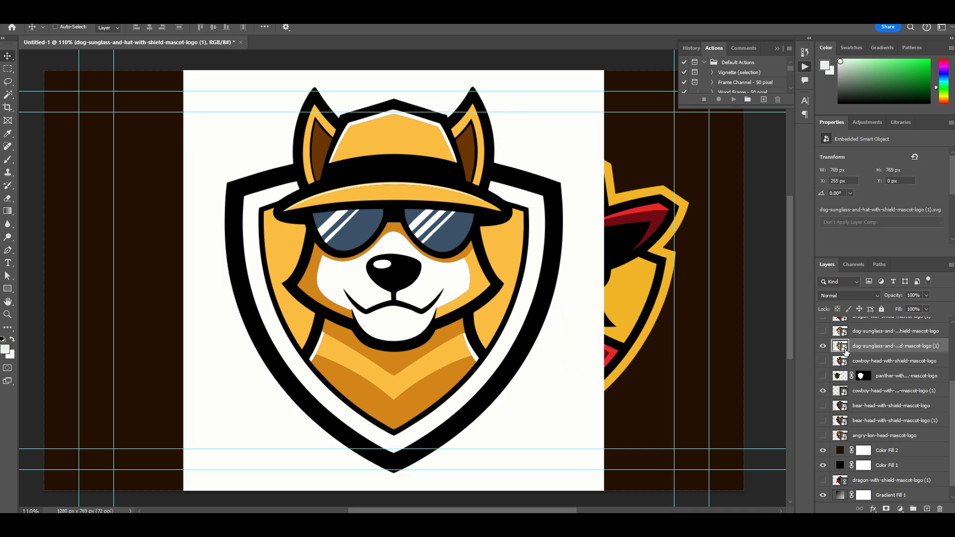
Step: Open the dog logo smart object's contents in Illustrator and apply the Trim pathfinder to all of its artwork
double_click(840, 346)
scroll(556, 243, down, 5)
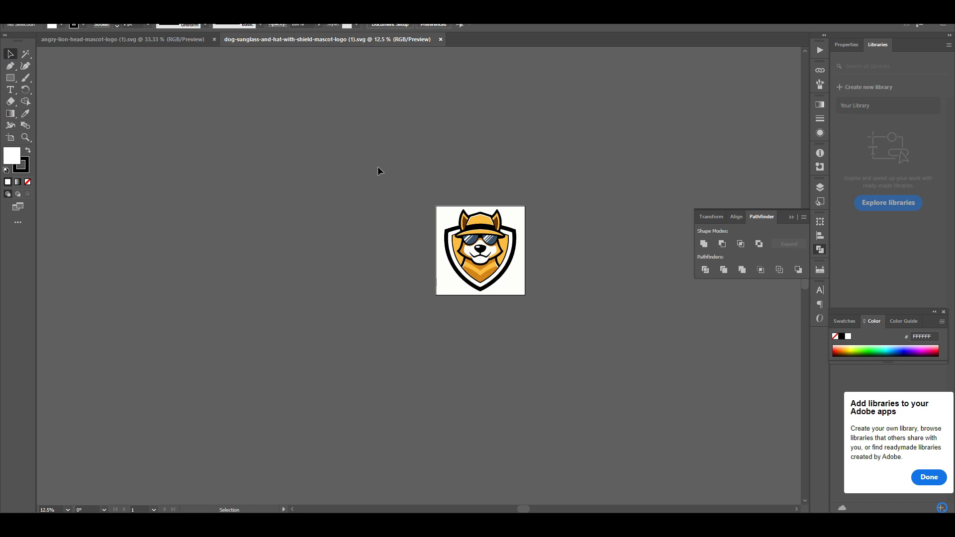
drag(277, 148, 559, 312)
click(724, 269)
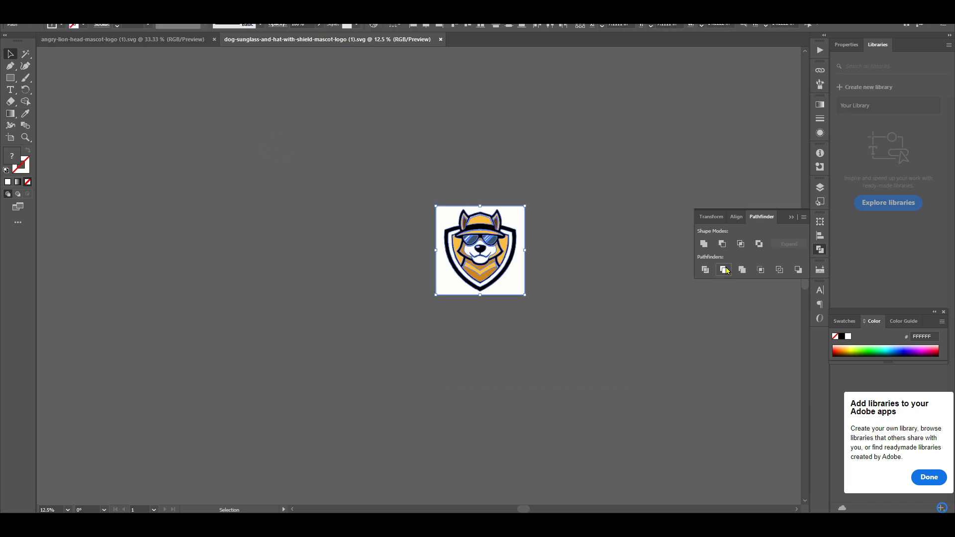
click(617, 245)
Step: Ungroup the trimmed dog artwork and delete the white background shape around the shield
scroll(518, 232, up, 4)
right_click(510, 199)
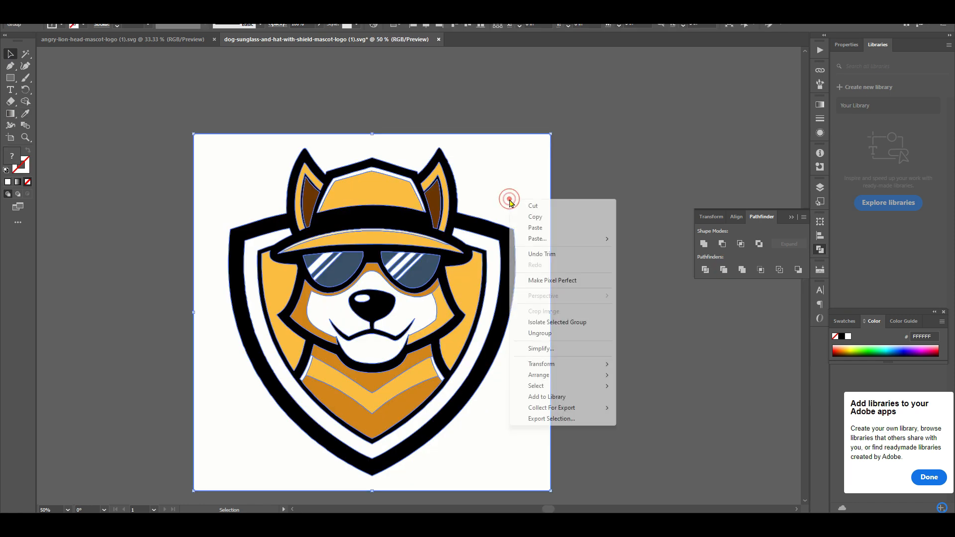
click(549, 333)
click(518, 184)
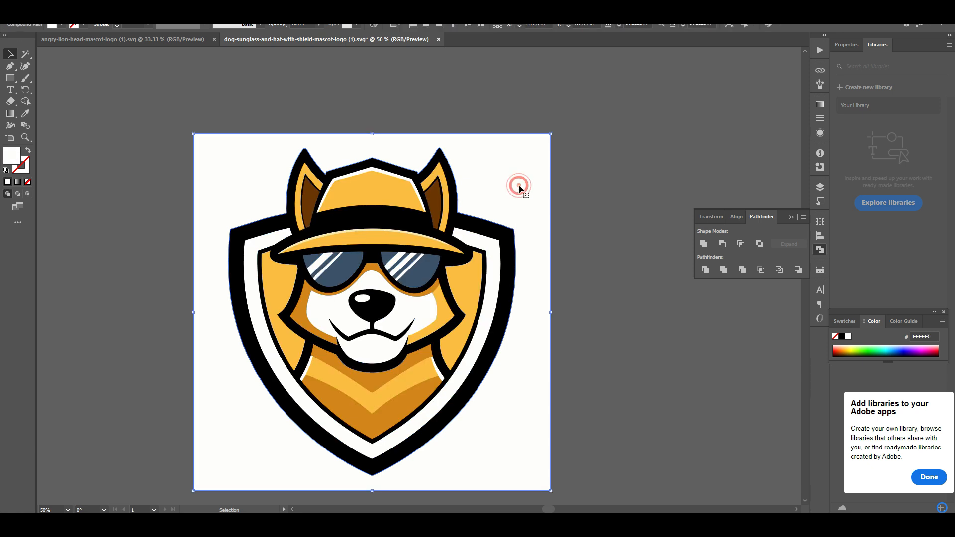
click(651, 316)
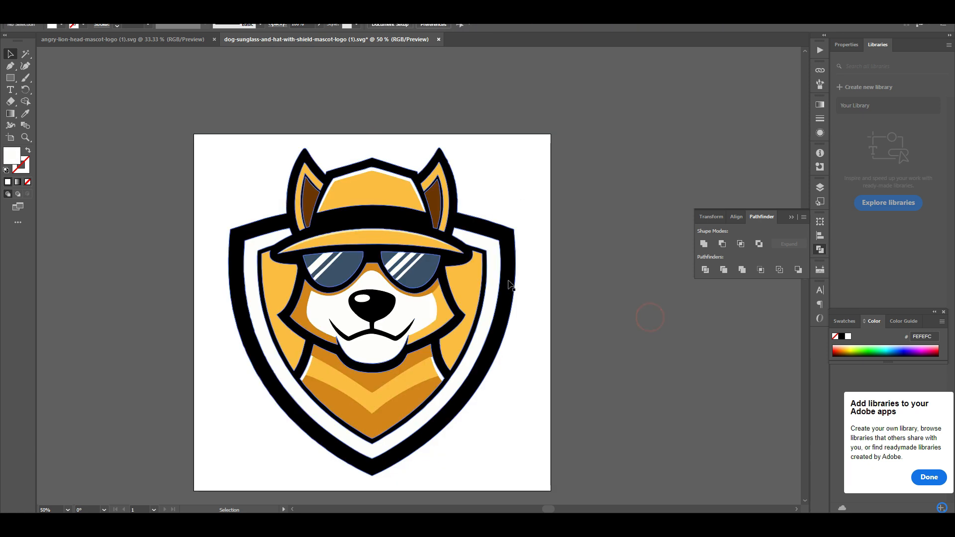
Step: Recolor the white inner shield border with the dark brown sampled from the dog's inner ear
click(496, 283)
click(25, 114)
click(439, 198)
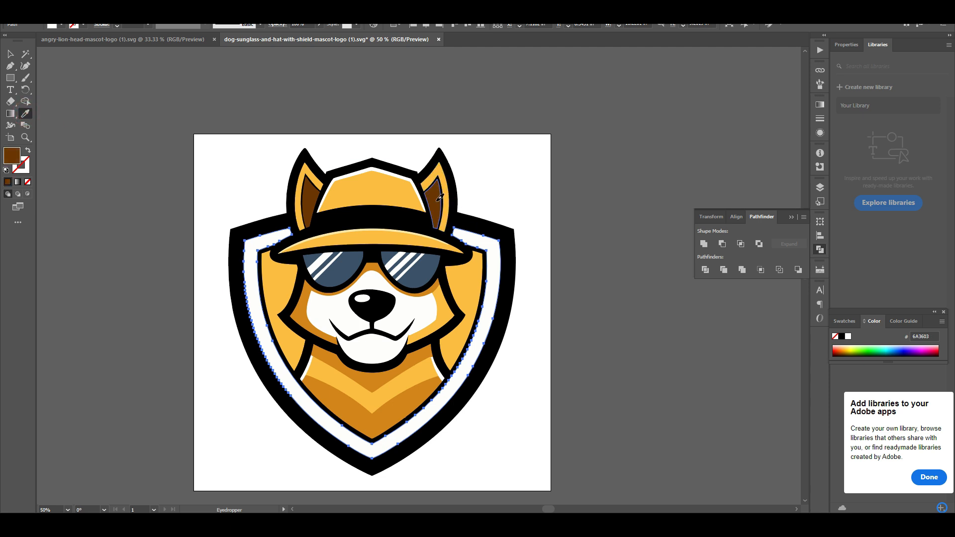
click(10, 53)
click(137, 75)
Step: Save the edited dog logo artwork and return to the Photoshop composition
scroll(652, 246, down, 4)
scroll(662, 294, up, 3)
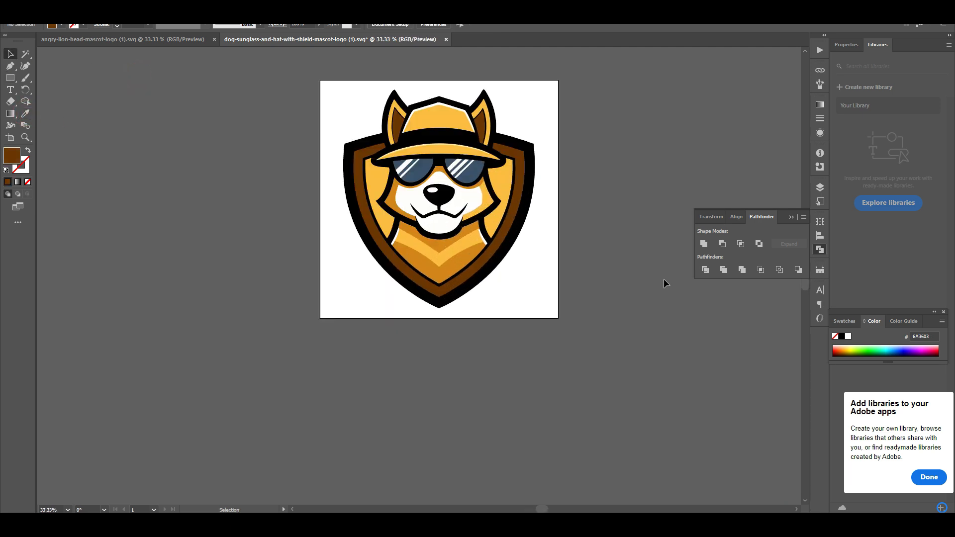
key(ctrl+s)
key(alt+Tab)
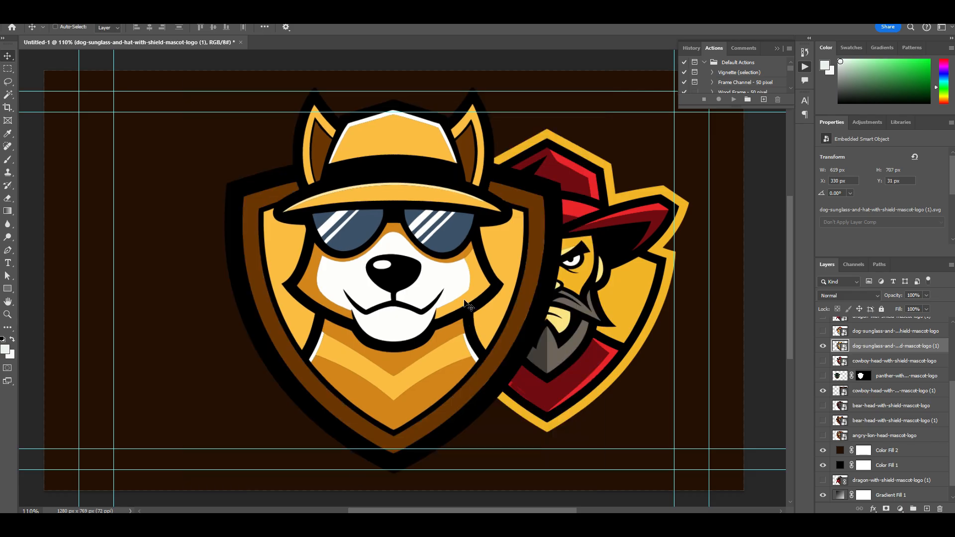
Step: Move the dog logo to the left of the cowboy logo and scale it down to about 532 × 607 px
scroll(468, 311, down, 2)
drag(469, 318, 380, 319)
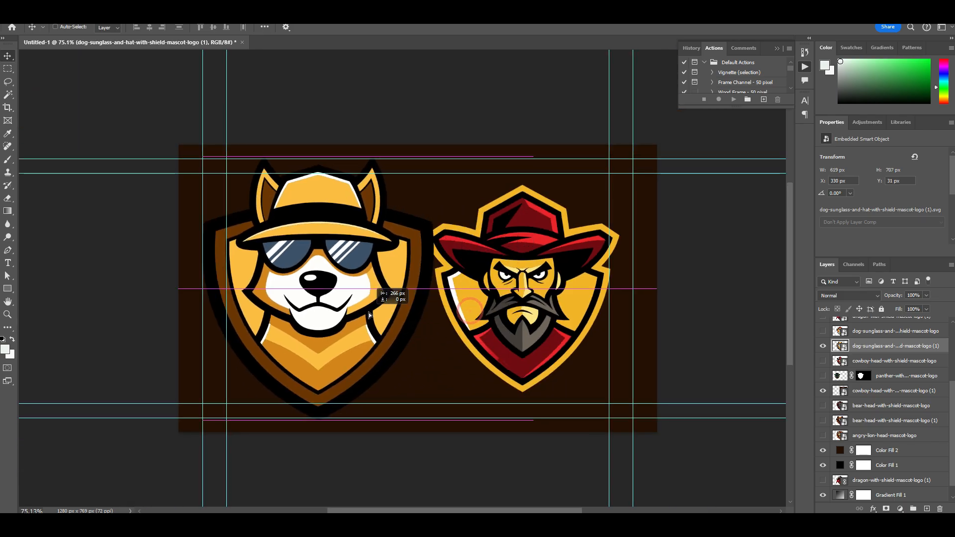
key(ctrl+t)
drag(317, 157, 317, 192)
drag(321, 291, 324, 266)
key(Return)
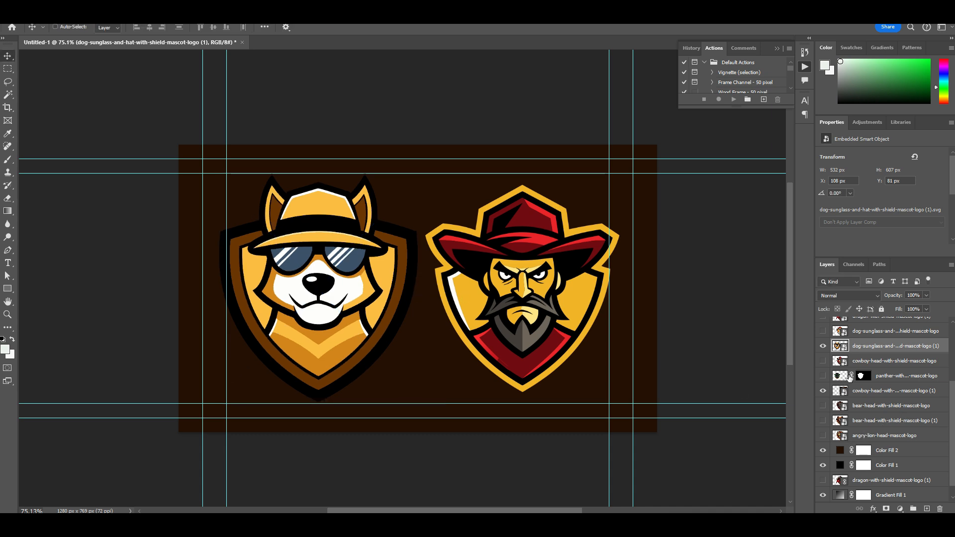
Step: Scale the dog and cowboy logos down together slightly so both fit inside the inner guides
scroll(868, 367, up, 1)
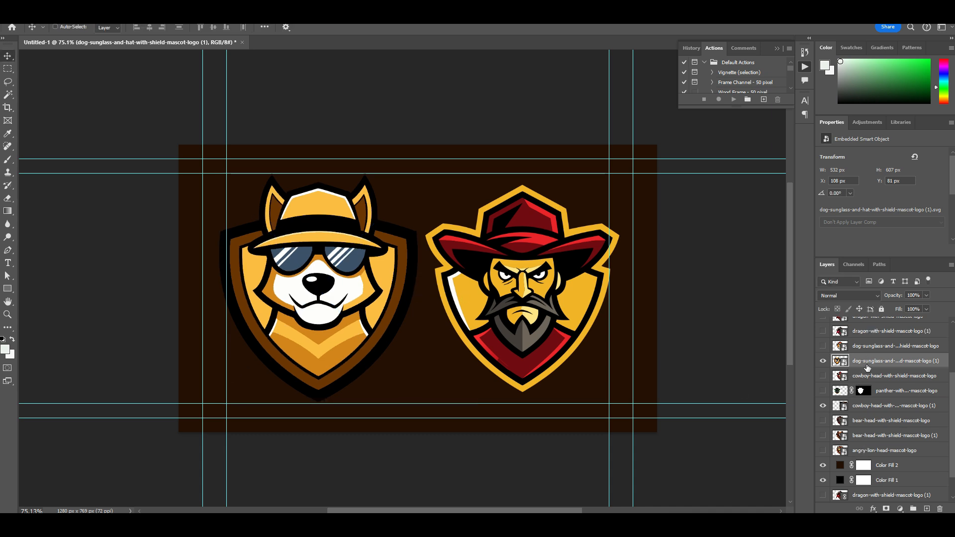
ctrl+click(869, 408)
key(ctrl+t)
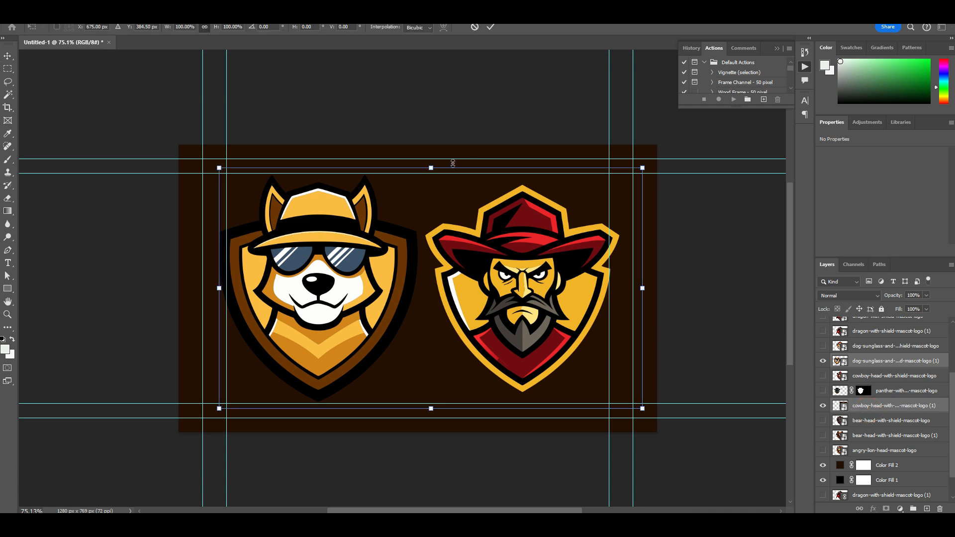
drag(431, 168, 459, 265)
key(Return)
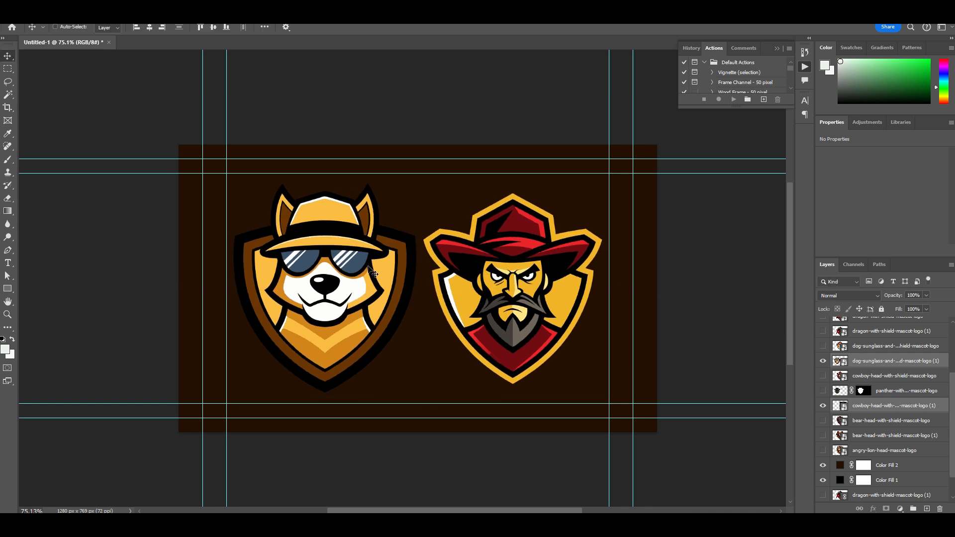
Step: Hide the guides and group the dog and cowboy logo layers
scroll(370, 271, down, 3)
key(ctrl+semicolon)
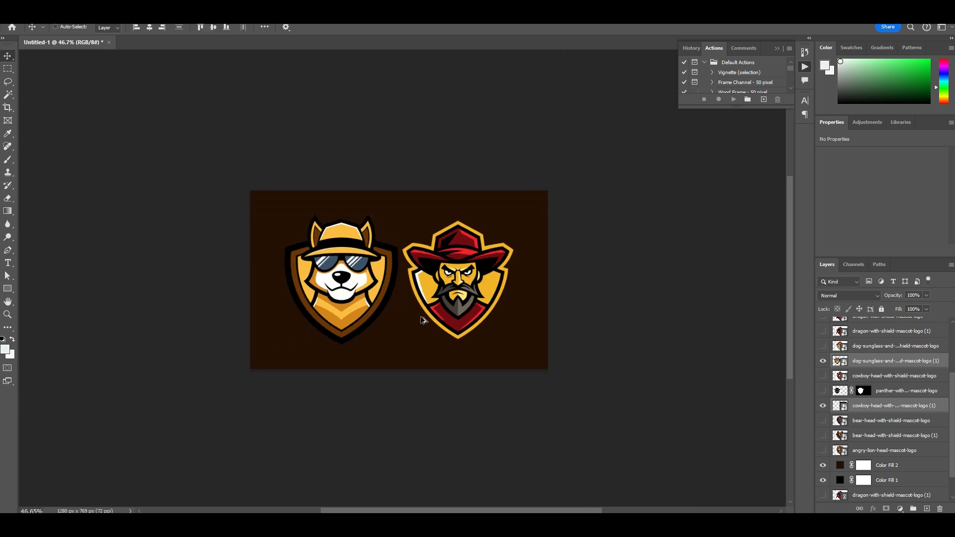
scroll(432, 327, up, 2)
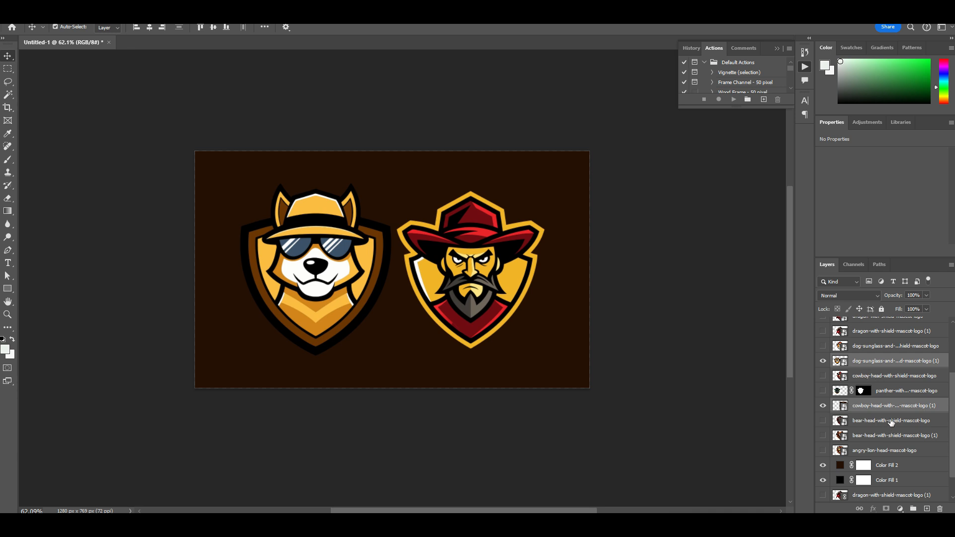
key(ctrl+g)
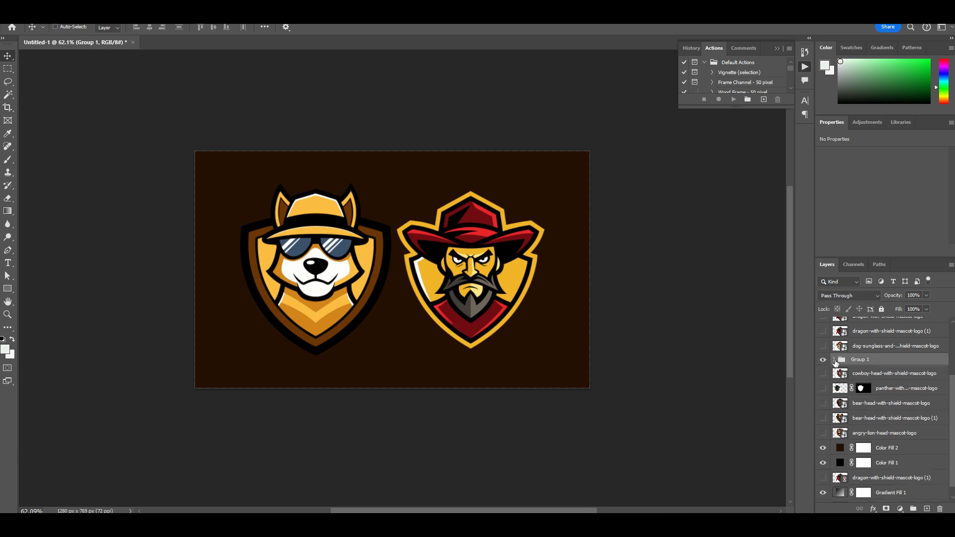
Step: Duplicate the dog logo layer inside the group and enlarge the lower copy to about 895 × 1022 px around its center
click(835, 360)
click(887, 374)
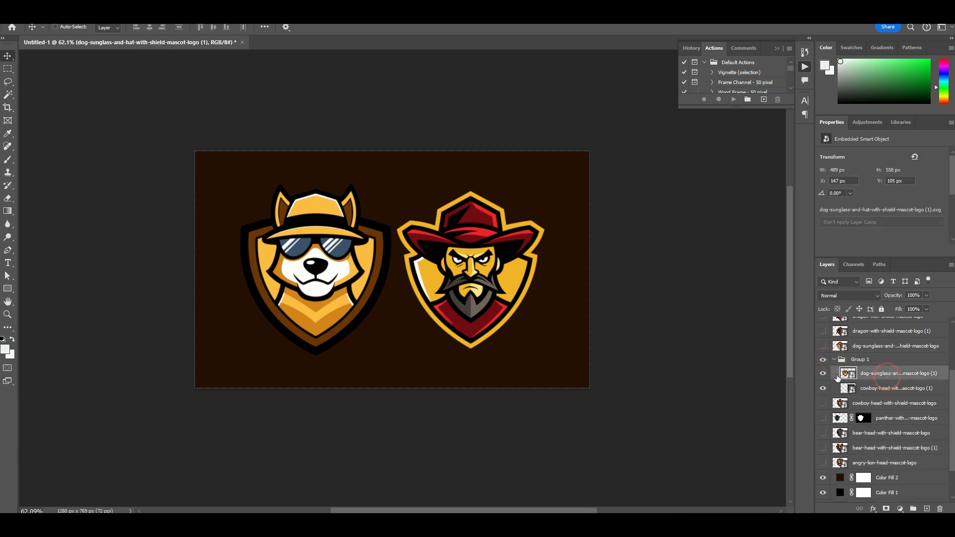
click(823, 374)
click(823, 374)
mouse_move(878, 378)
mouse_down()
mouse_move(909, 457)
mouse_move(873, 392)
mouse_up()
click(875, 393)
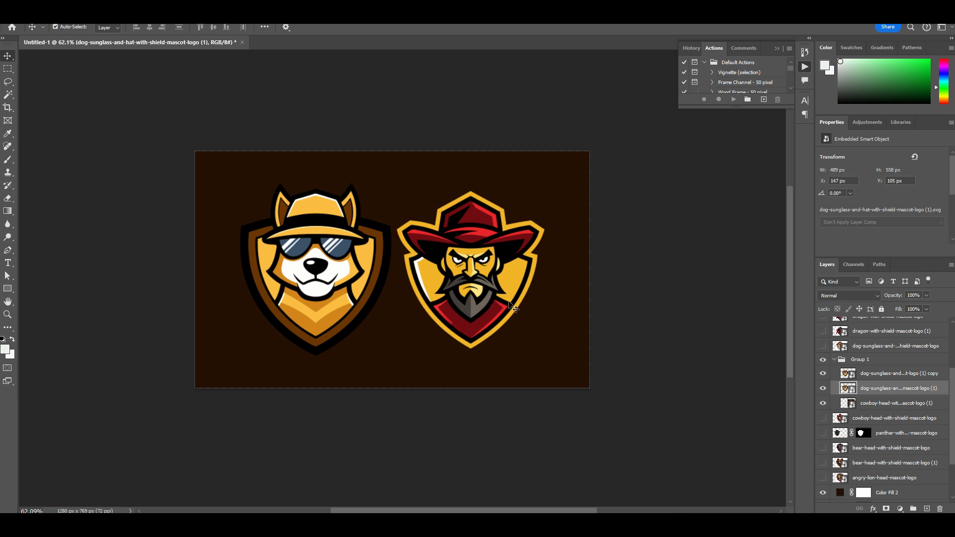
key(ctrl+t)
drag(392, 182, 481, 133)
key(Return)
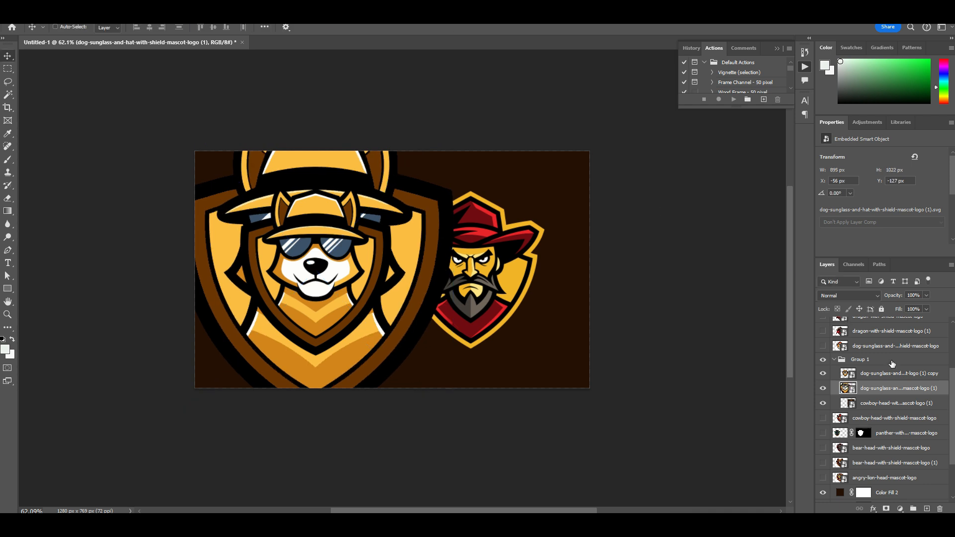
Step: Set the enlarged dog logo's opacity to 25% and move its layer below the cowboy logo
click(927, 296)
drag(930, 306, 884, 309)
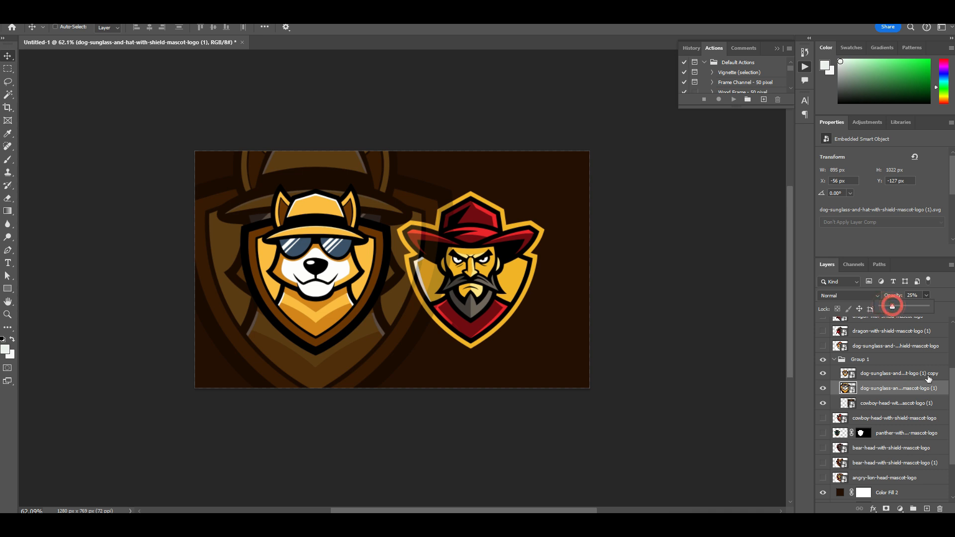
drag(880, 391, 890, 406)
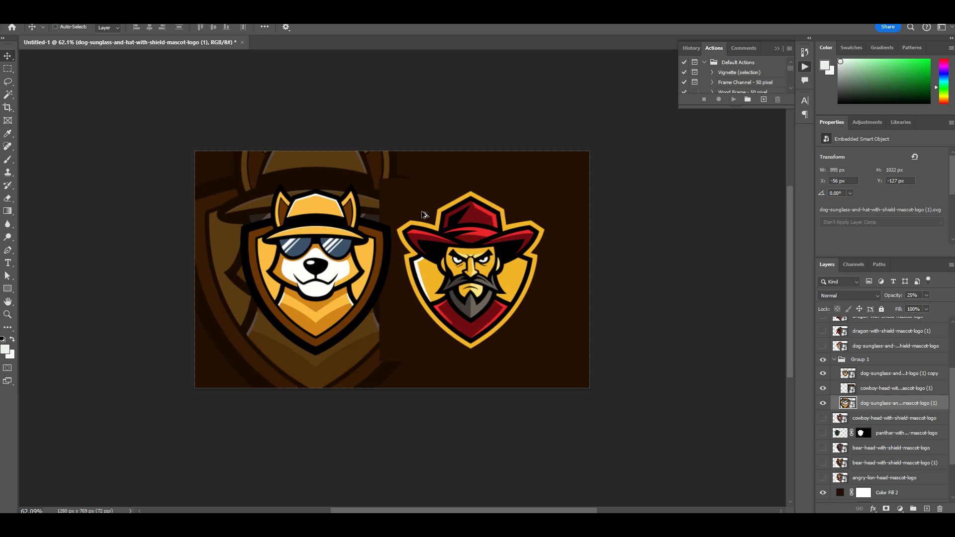
Step: Open the cowboy logo's embedded artwork in Illustrator and delete the dark brown square behind it
scroll(422, 215, up, 2)
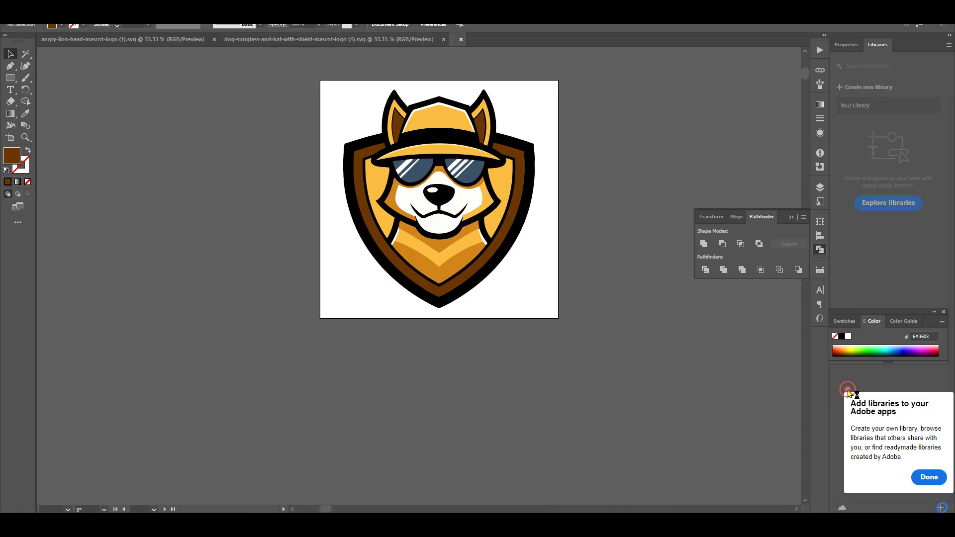
click(548, 39)
scroll(580, 221, down, 4)
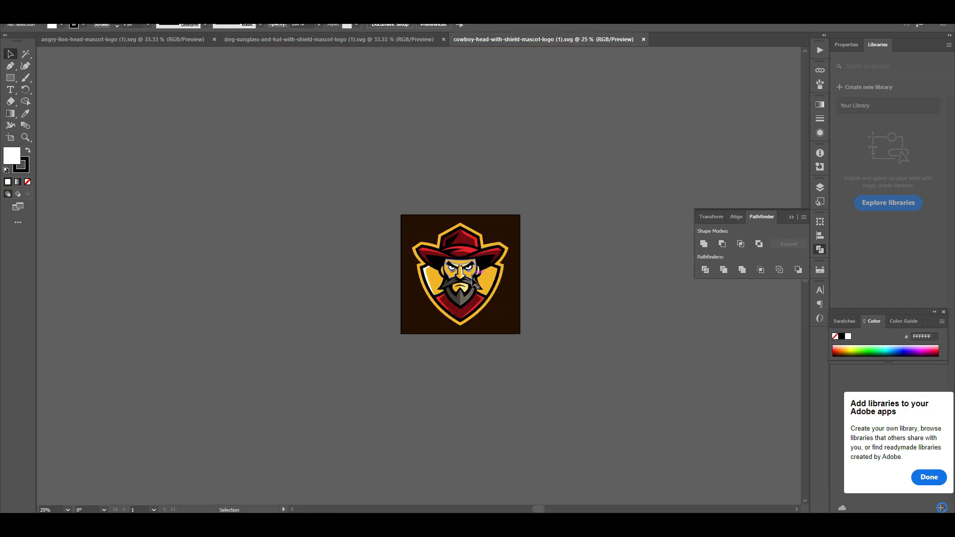
drag(327, 154, 566, 369)
click(597, 288)
drag(501, 223, 677, 397)
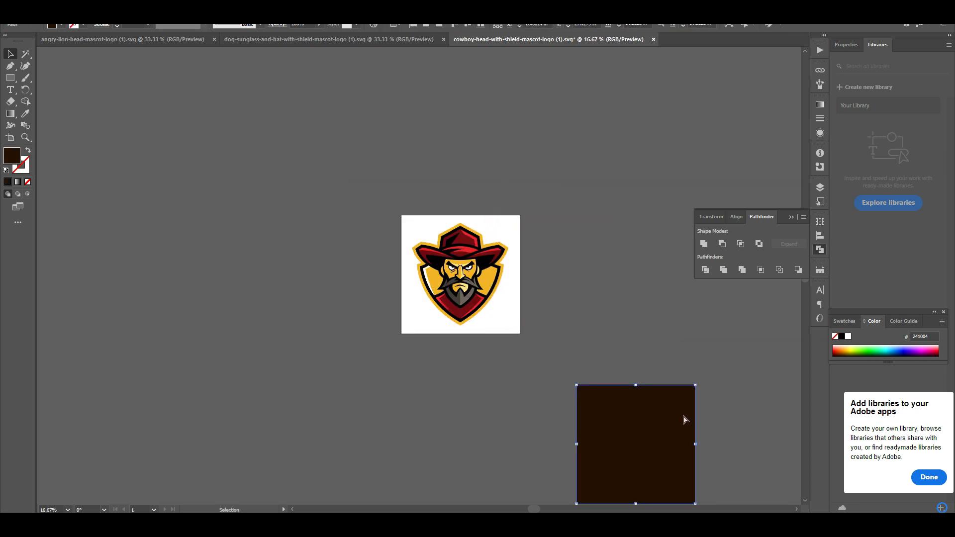
key(ctrl+z)
drag(516, 232, 209, 236)
key(Delete)
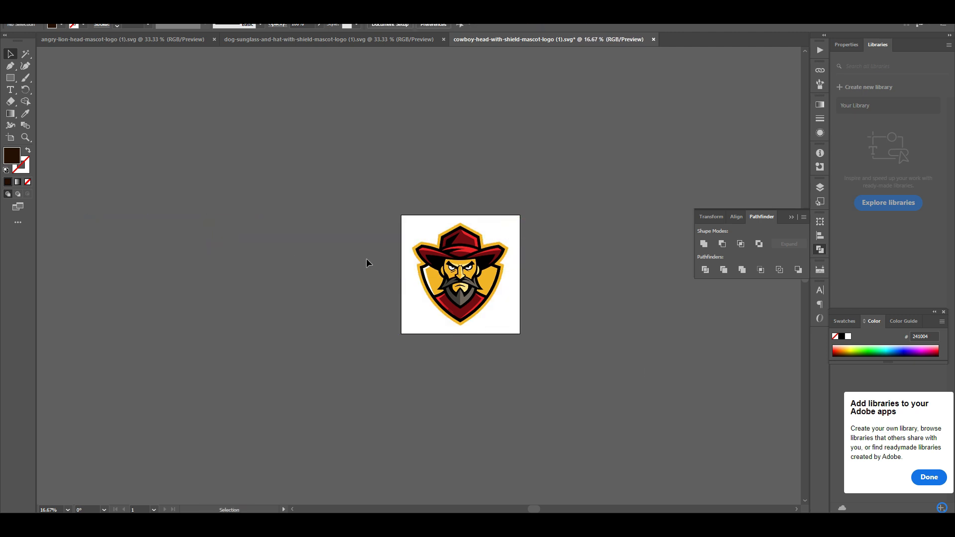
Step: Save the edited cowboy logo artwork and return to the Photoshop composition
key(ctrl+s)
key(alt+Tab)
scroll(394, 308, down, 1)
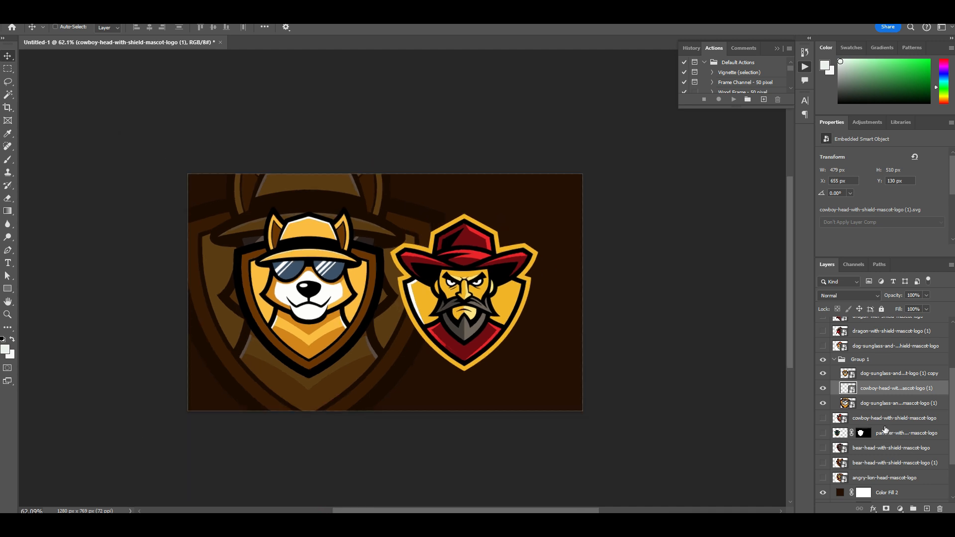
Step: Apply a Gaussian Blur with a radius of 9.2 pixels to the enlarged background dog logo
click(874, 403)
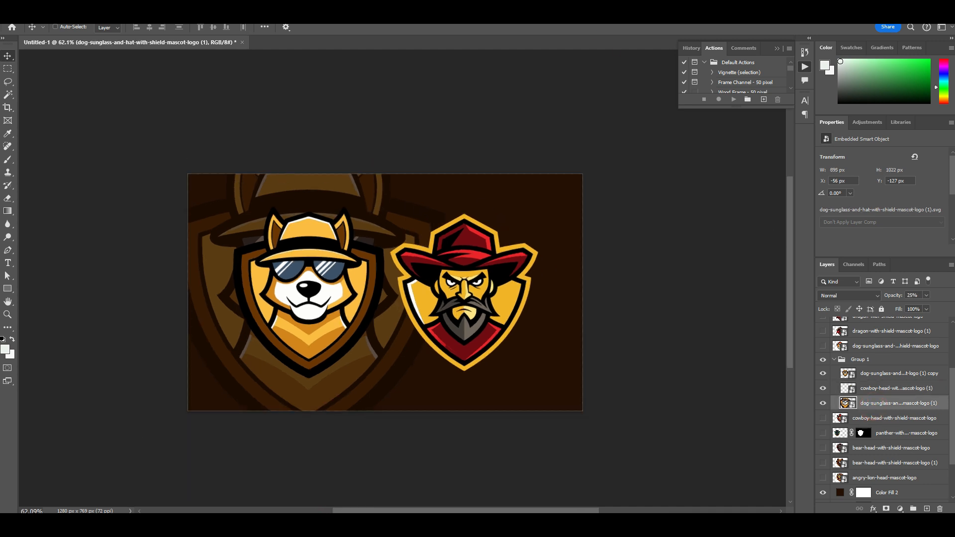
key(alt+t)
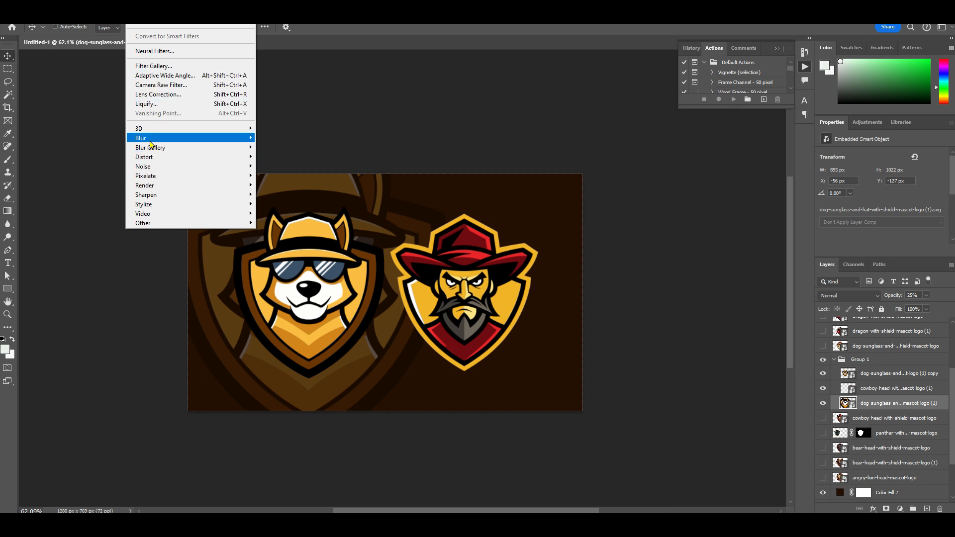
mouse_move(152, 139)
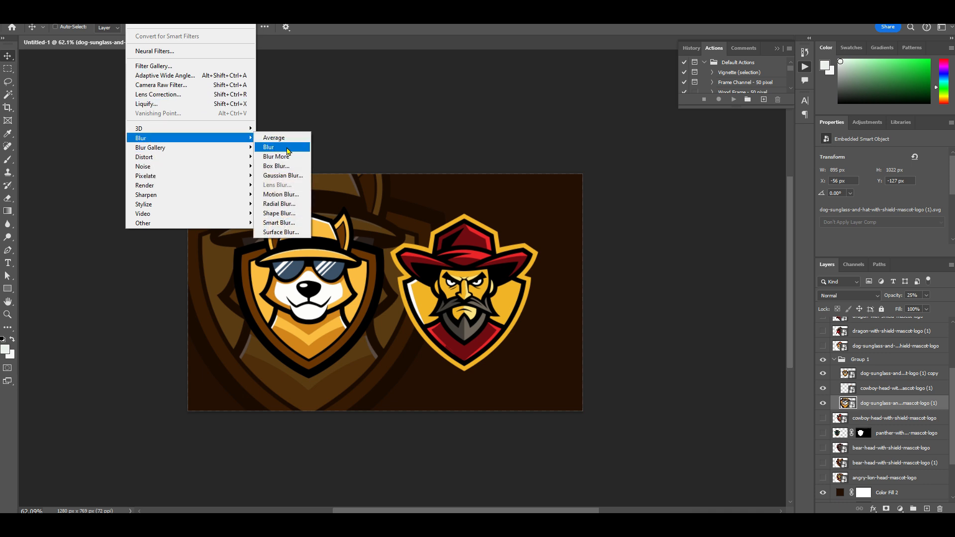
click(284, 139)
click(135, 15)
mouse_move(194, 141)
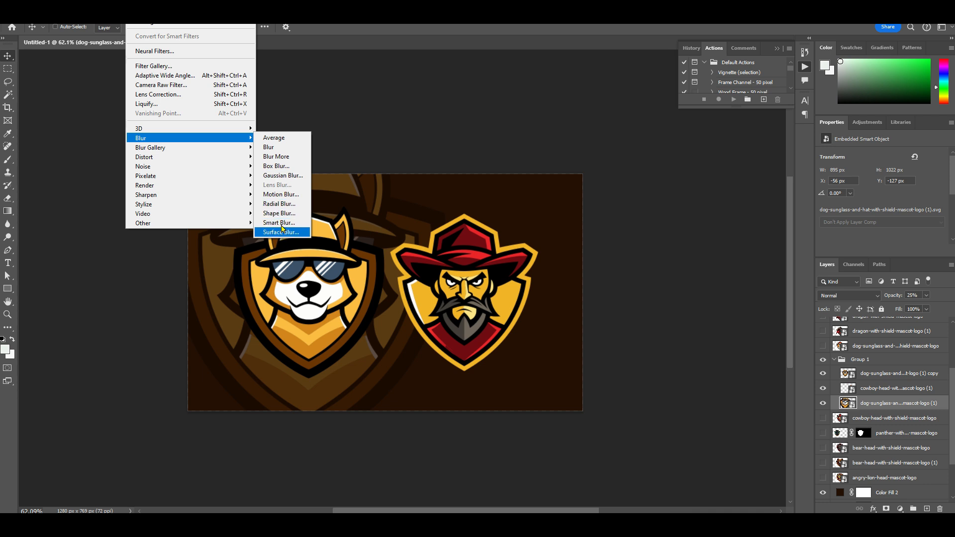
click(280, 175)
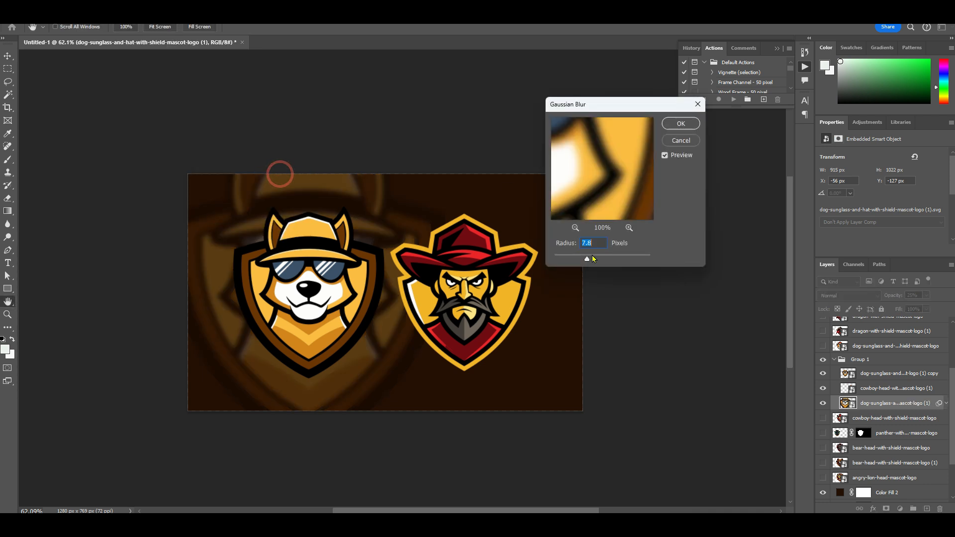
mouse_move(592, 261)
mouse_down()
mouse_move(582, 259)
mouse_move(592, 262)
mouse_up()
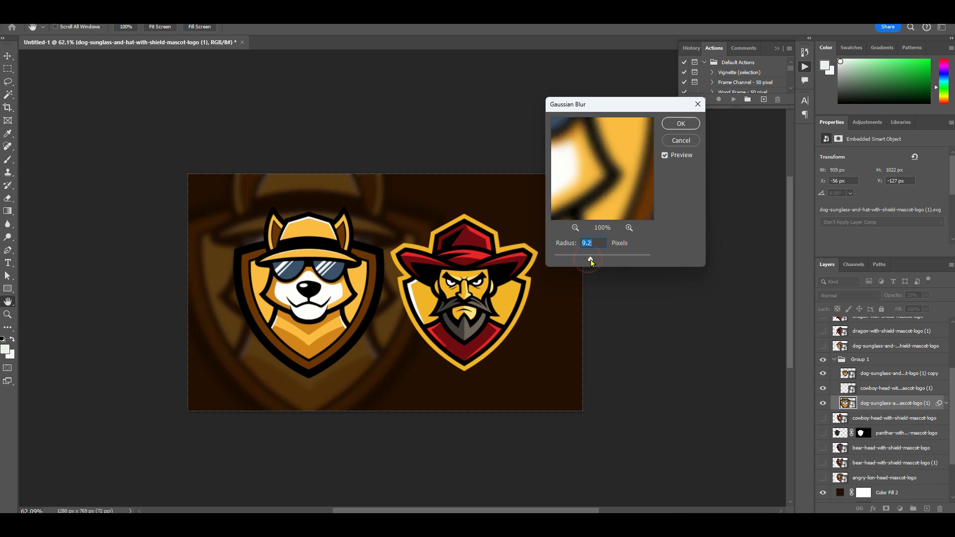
click(680, 123)
key(v)
Step: Enlarge the blurred dog logo toward the canvas's upper left, to about 1318 × 1477 px
scroll(449, 257, down, 3)
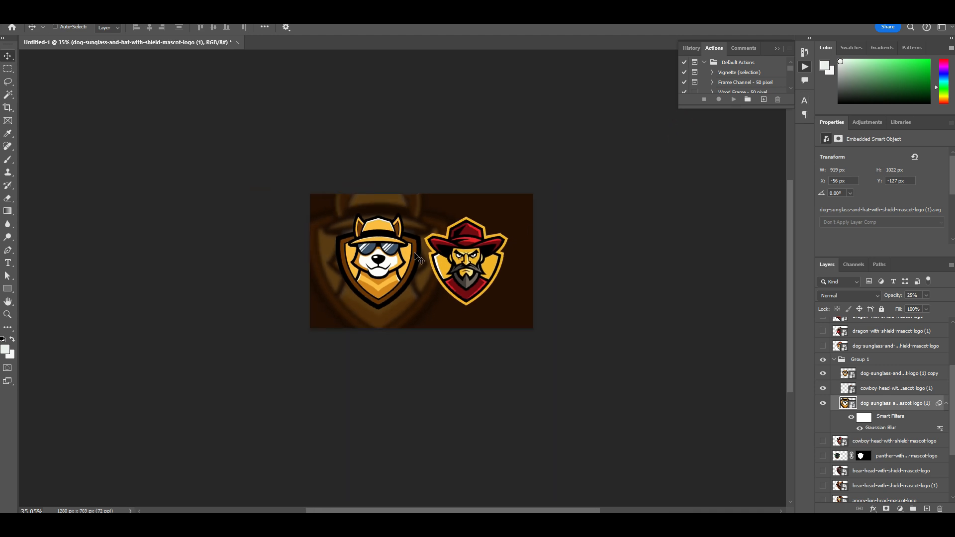
scroll(415, 253, up, 1)
key(ctrl+t)
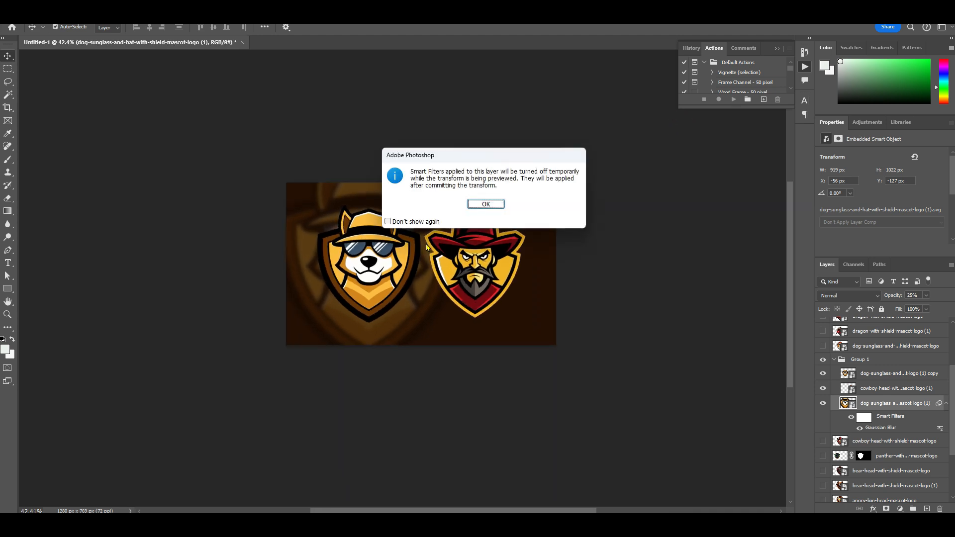
click(485, 206)
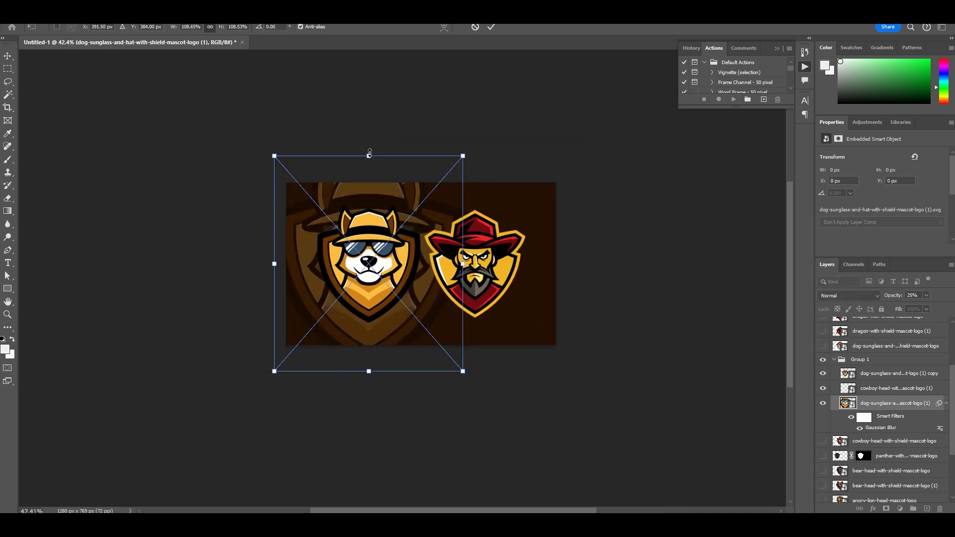
drag(278, 156, 149, 92)
key(Return)
scroll(390, 262, up, 3)
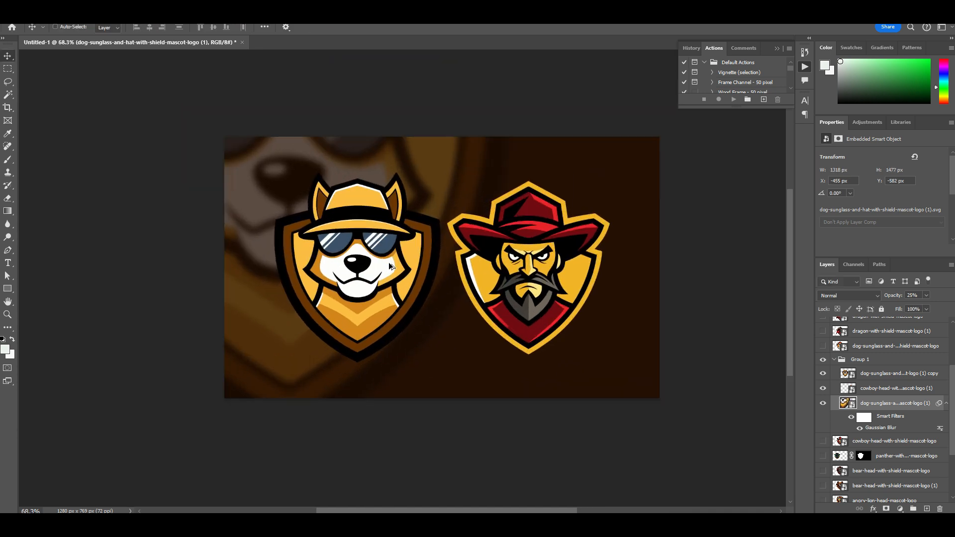
Step: Lower the blurred dog logo's opacity to 13%
click(927, 295)
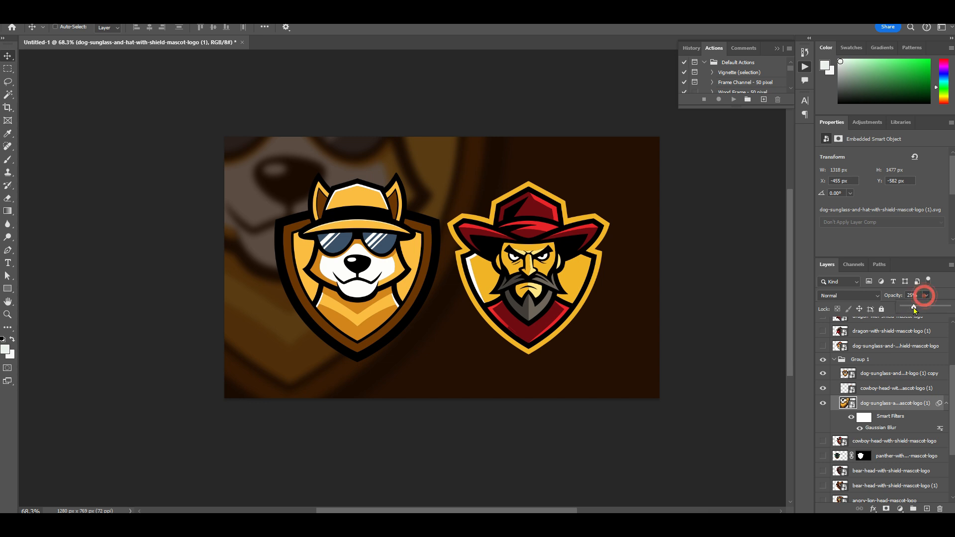
drag(914, 307, 910, 310)
scroll(495, 307, down, 2)
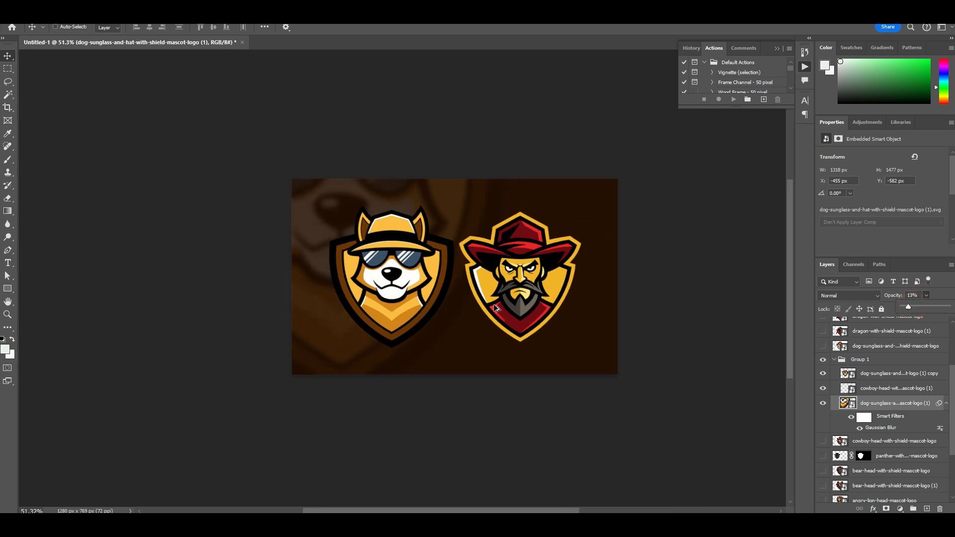
Step: Duplicate the cowboy logo layer and enlarge the lower copy to about 1050 × 1118 px, extending beyond the canvas's right edge
click(874, 391)
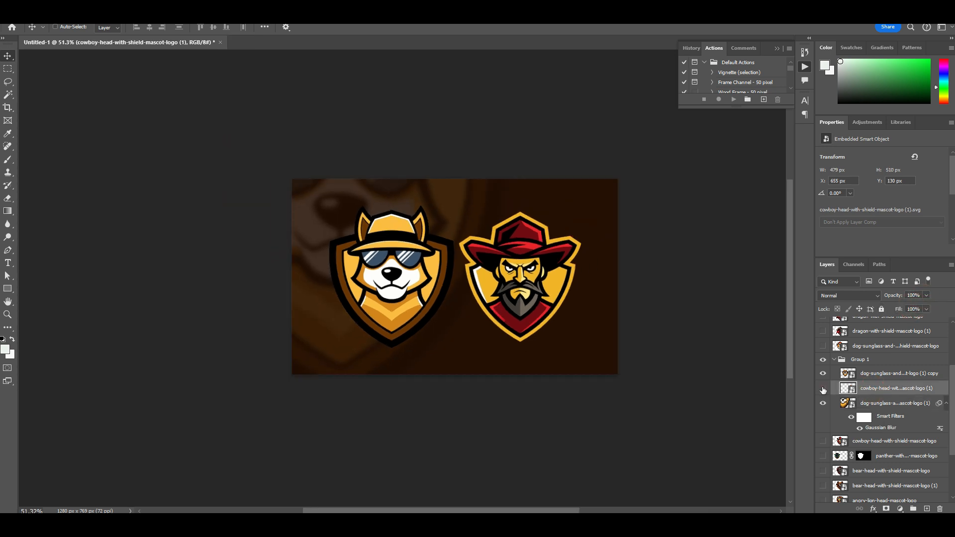
scroll(556, 279, up, 2)
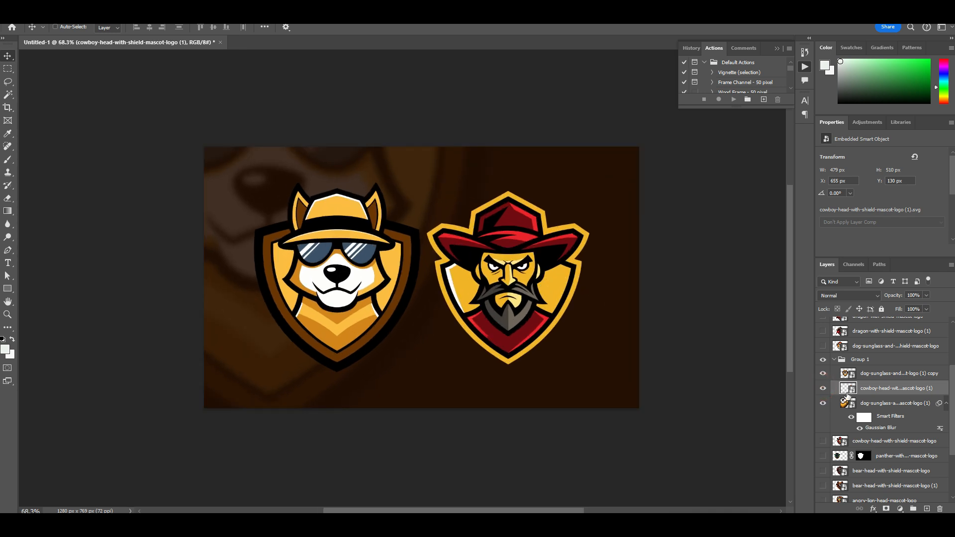
drag(883, 394, 926, 508)
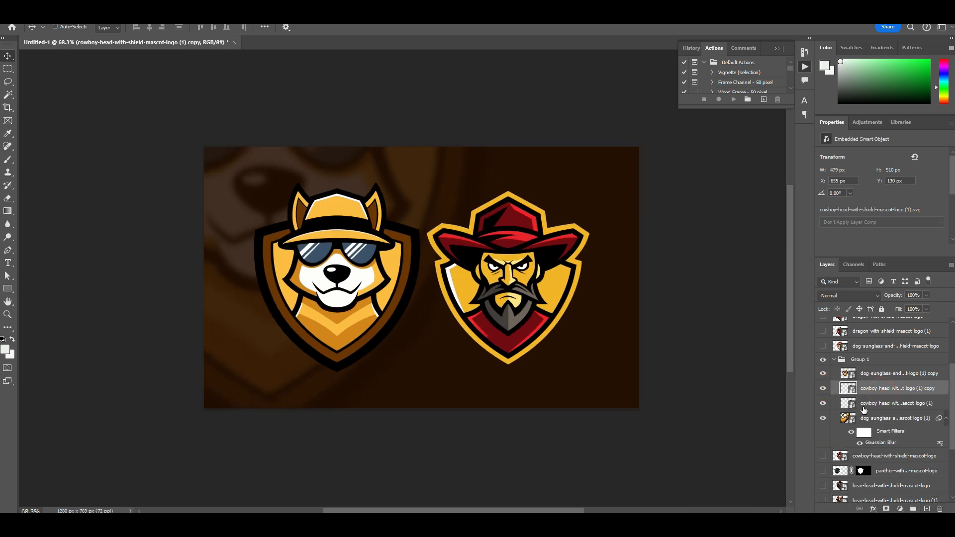
click(890, 407)
key(ctrl+t)
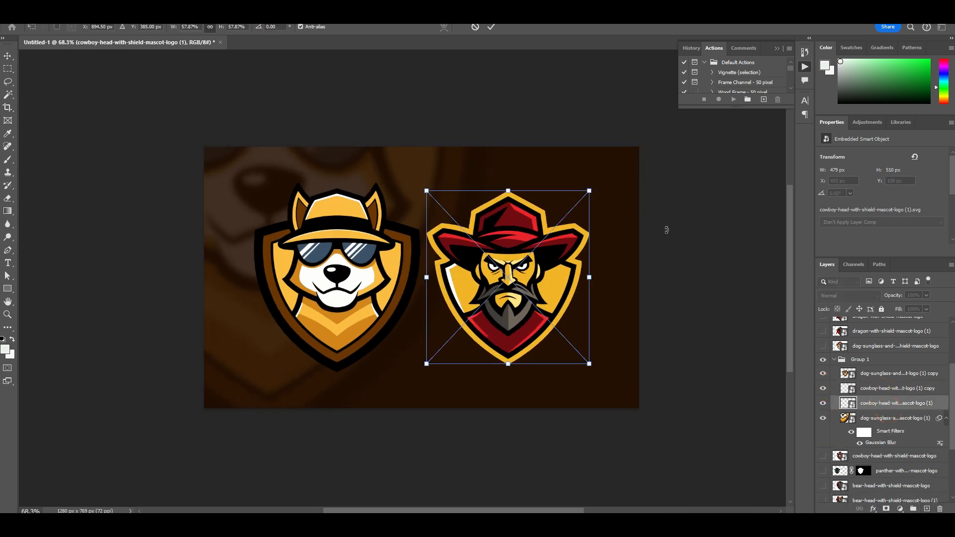
drag(591, 190, 720, 51)
drag(655, 222, 660, 300)
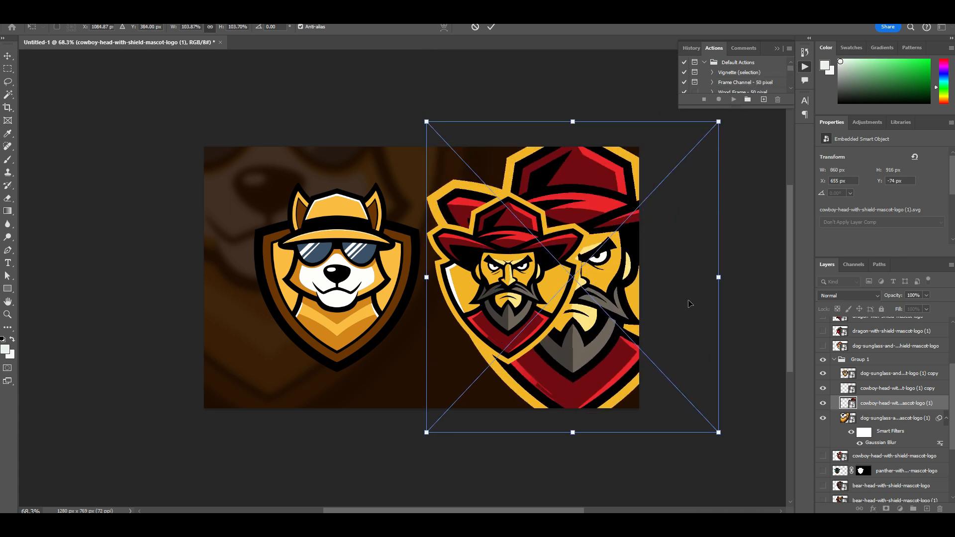
drag(719, 279, 742, 273)
drag(790, 274, 728, 280)
key(Return)
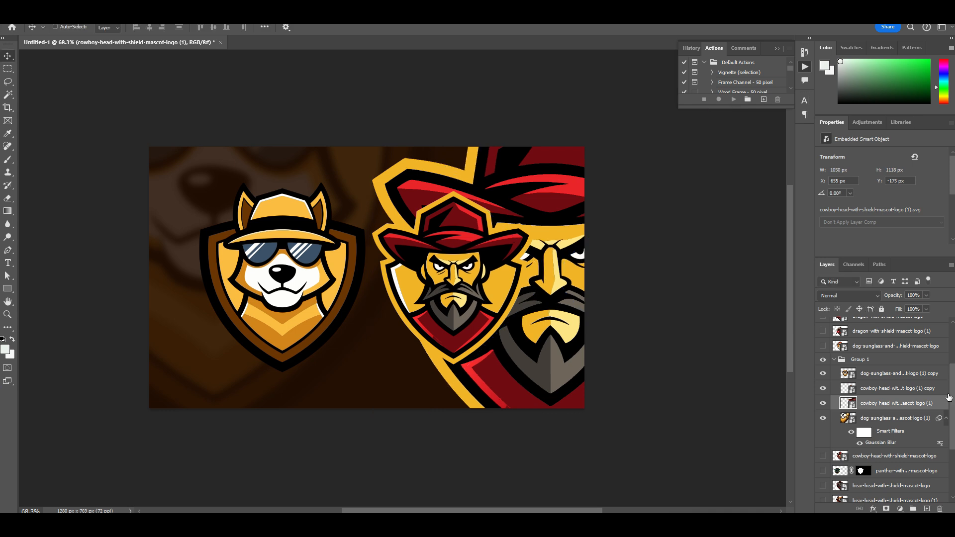
Step: Apply a Gaussian Blur to the enlarged cowboy logo behind the original
click(134, 18)
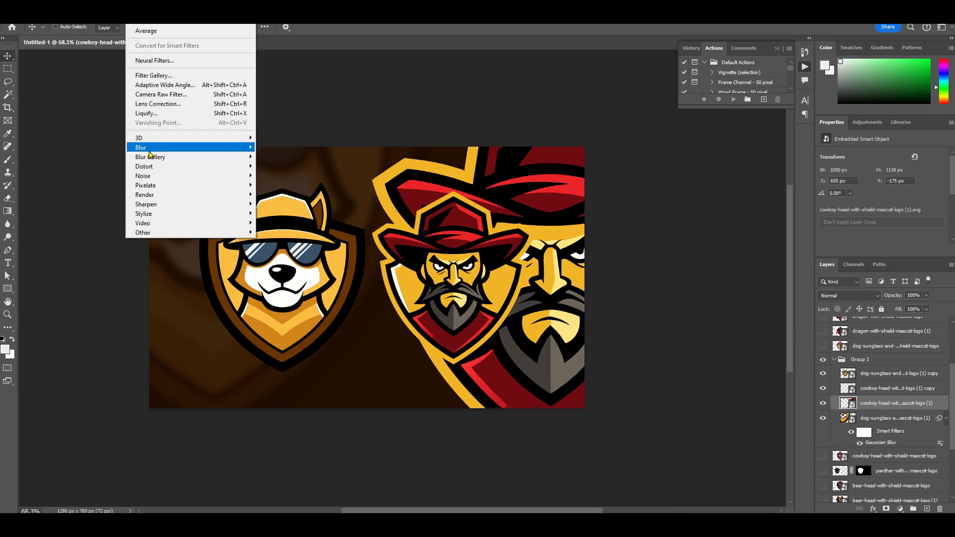
mouse_move(187, 148)
click(282, 185)
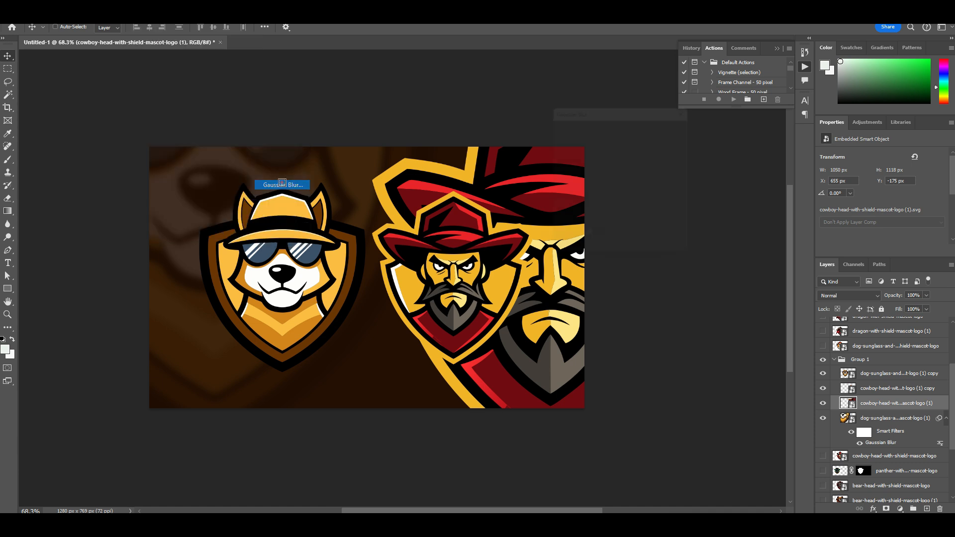
click(681, 123)
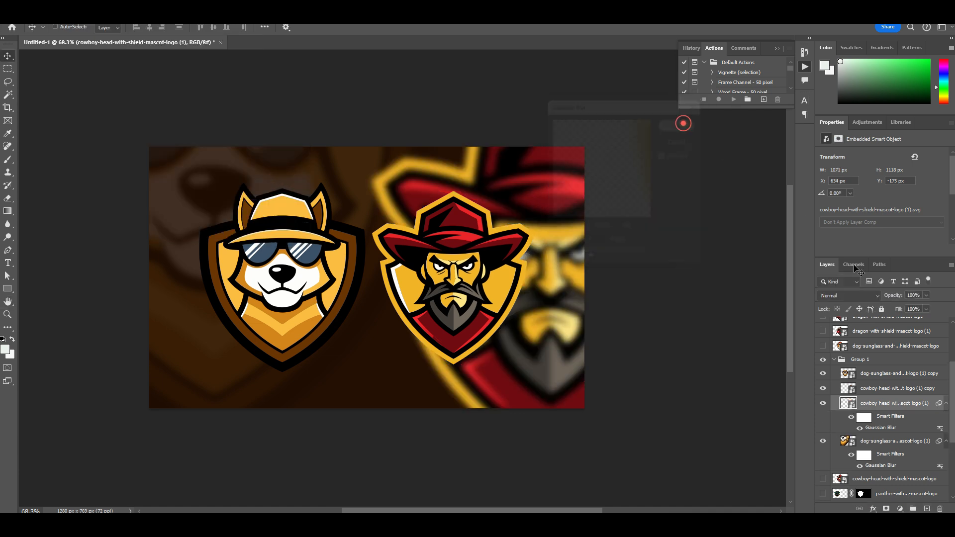
Step: Lower the blurred cowboy logo's opacity to 16%
click(926, 295)
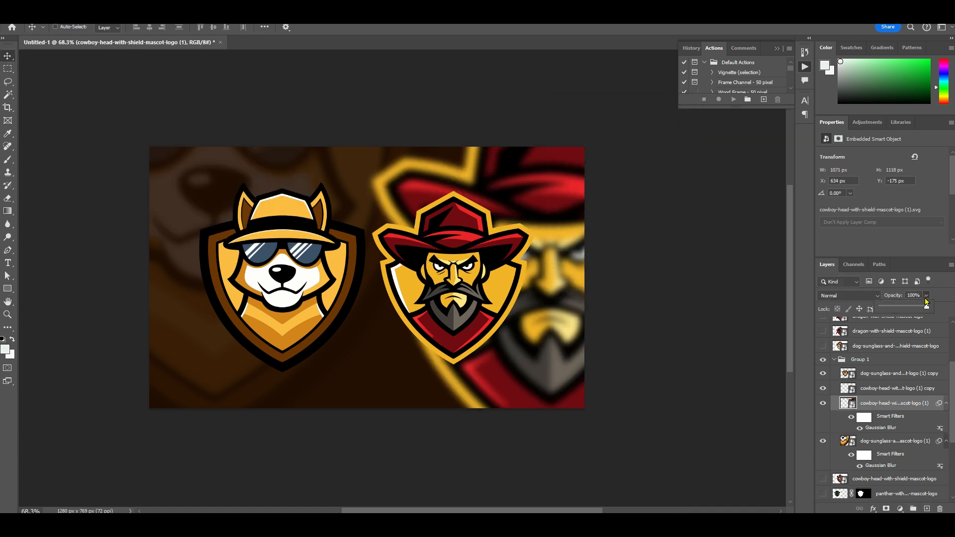
click(889, 308)
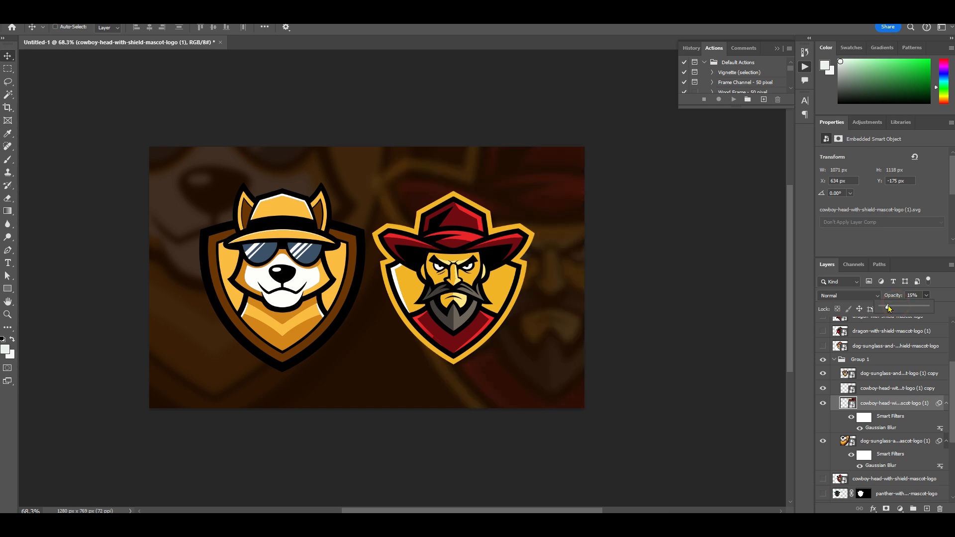
scroll(516, 305, down, 5)
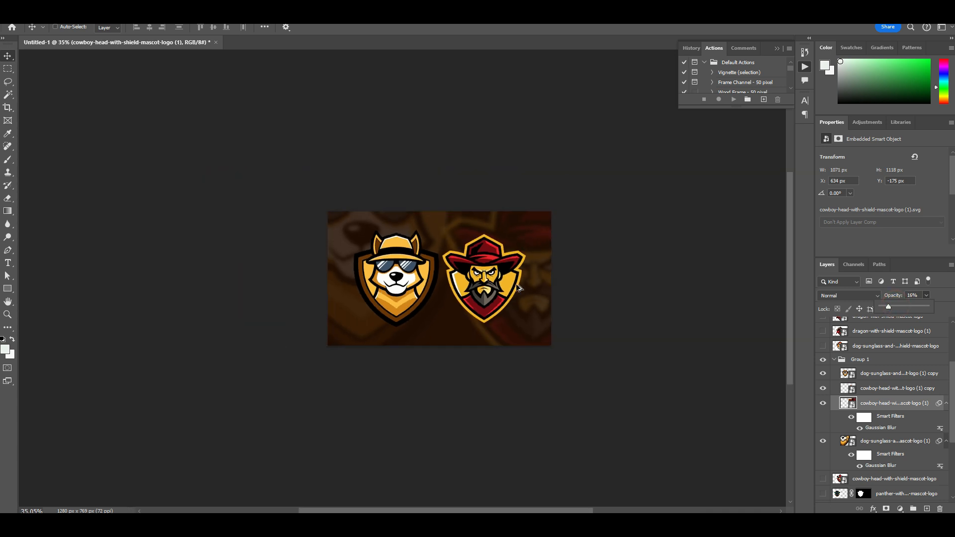
Step: Move the blurred cowboy logo up and slightly left, to about X 562 px, Y -402 px
scroll(505, 311, up, 3)
click(823, 403)
click(823, 403)
drag(546, 210, 532, 163)
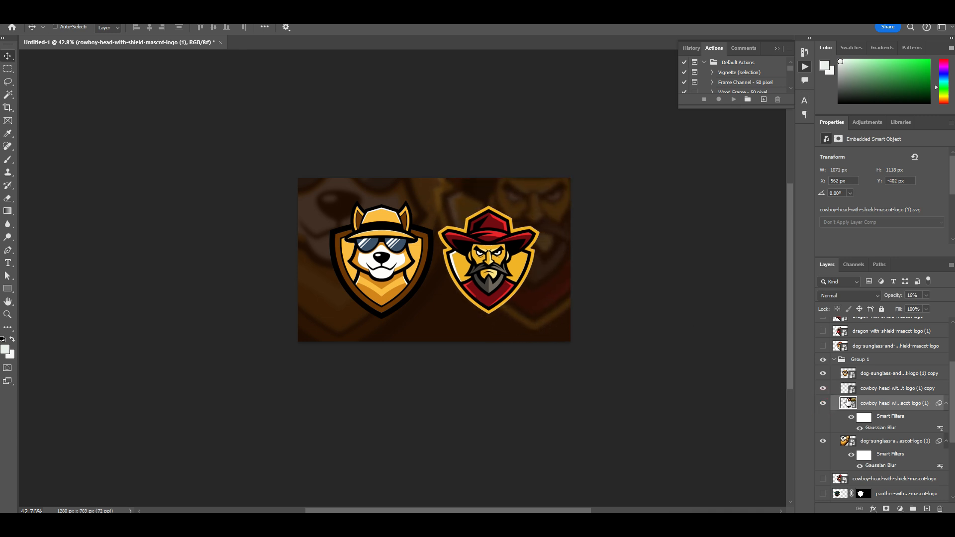
Step: Select the blurred dog logo layer and move the logo down and left, to about X -659 px, Y -402 px
click(822, 442)
click(822, 442)
drag(329, 291, 312, 383)
key(ctrl+z)
click(890, 442)
drag(401, 308, 355, 351)
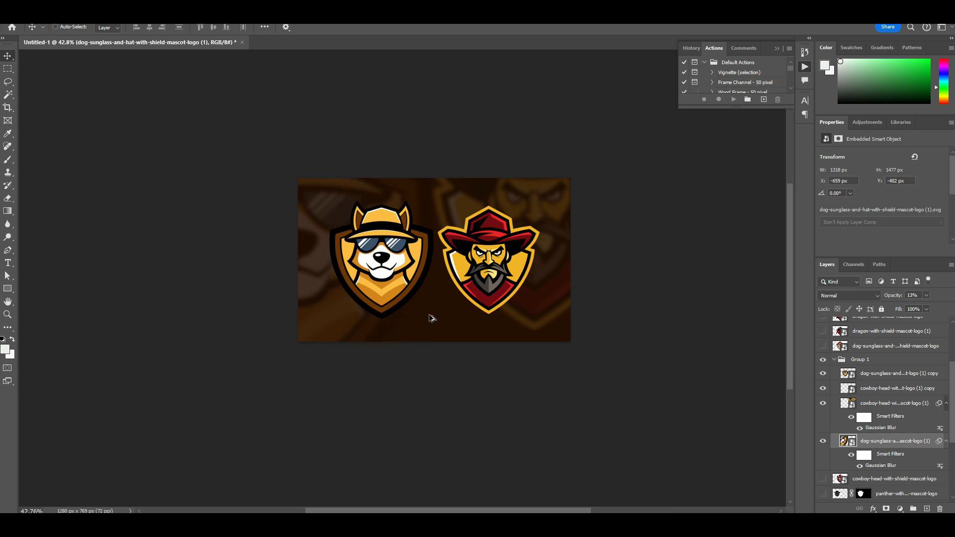
Step: Add a Gradient fill layer above the blurred cowboy logo and open its gradient presets
scroll(432, 320, down, 5)
scroll(445, 310, up, 6)
scroll(450, 311, up, 2)
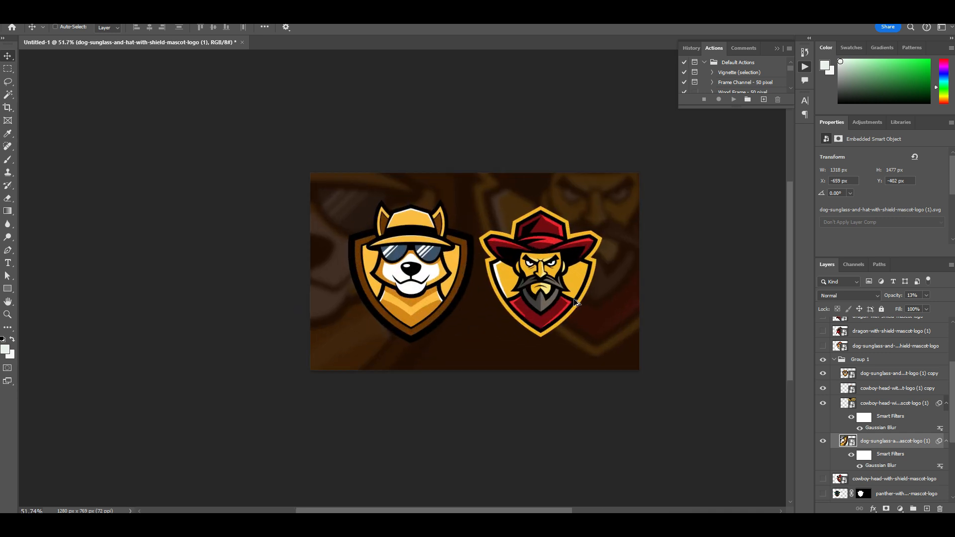
scroll(577, 306, up, 2)
drag(692, 308, 606, 299)
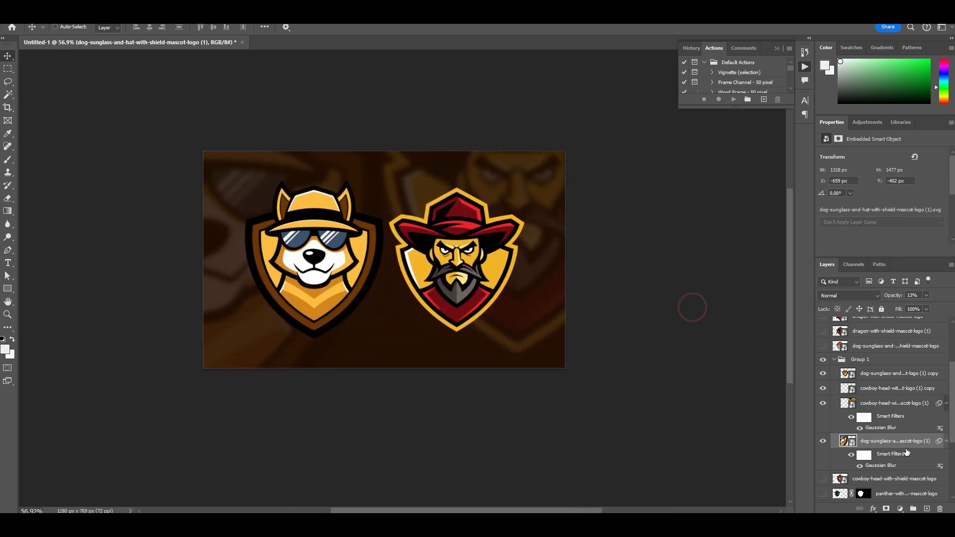
click(885, 405)
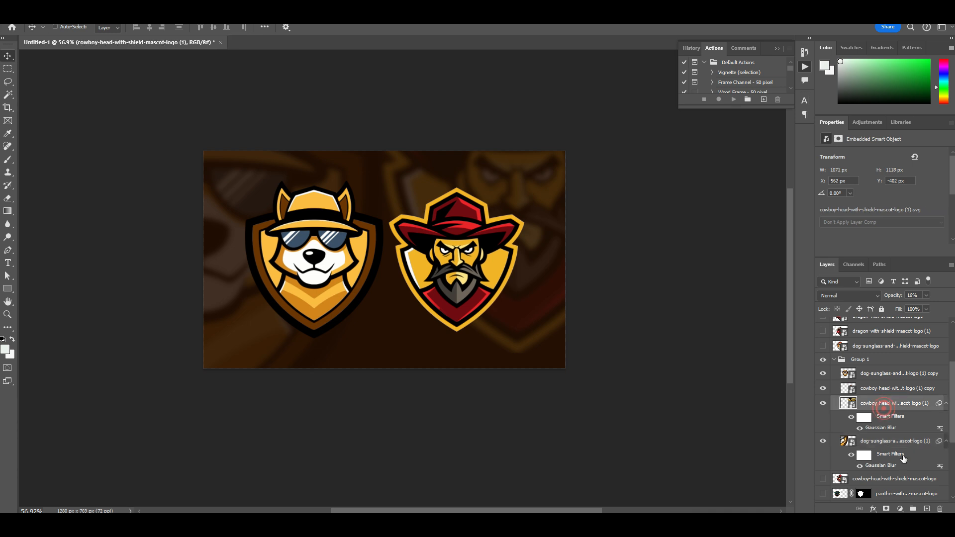
click(900, 508)
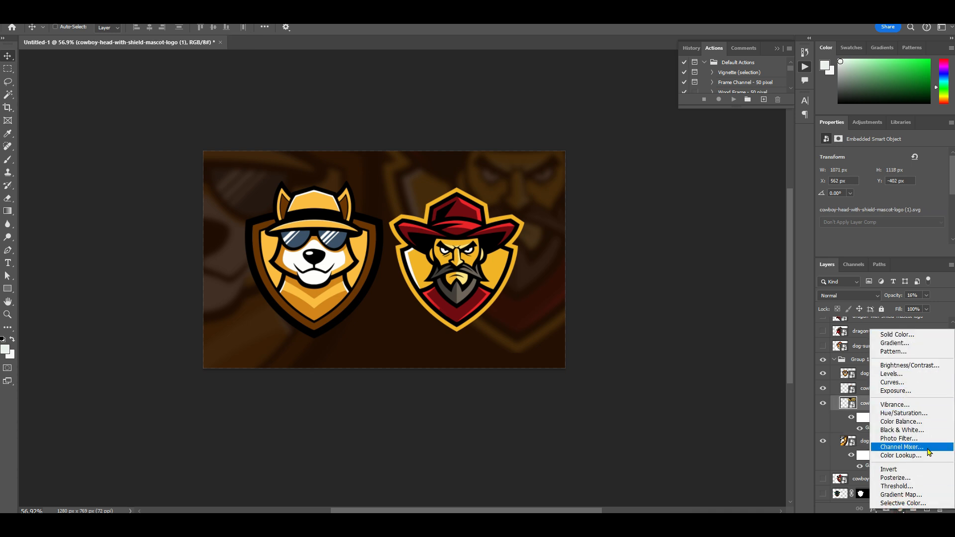
click(894, 343)
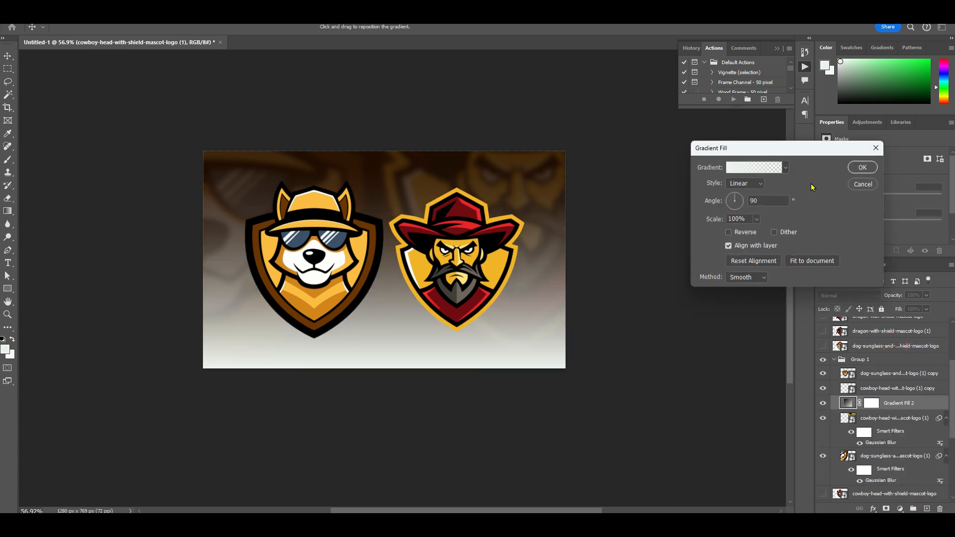
click(786, 169)
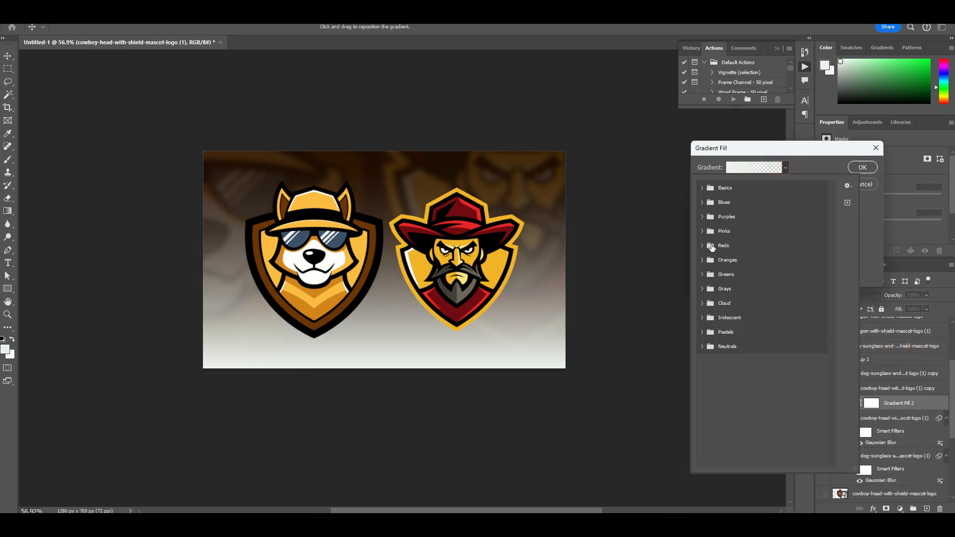
Step: Try several presets from the Oranges and Blues groups on the gradient fill
click(703, 232)
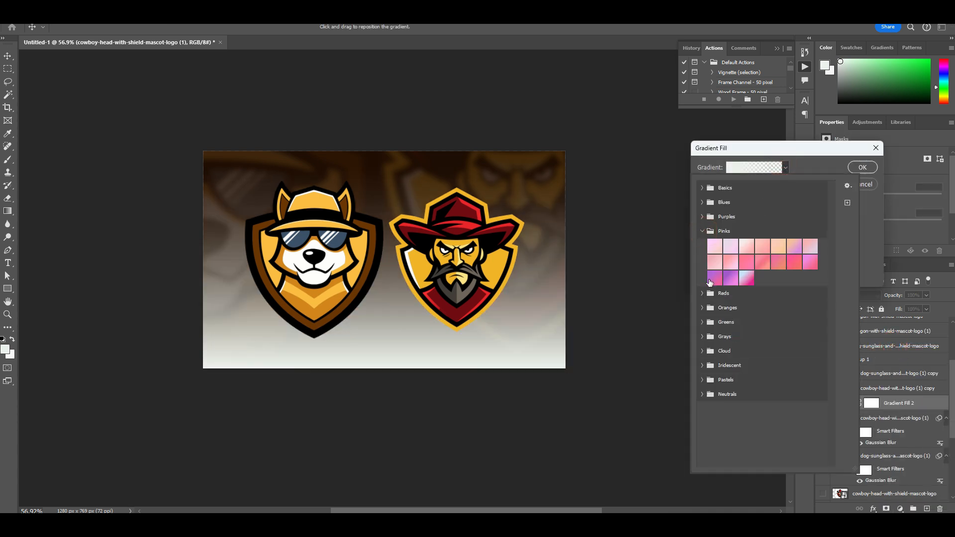
click(702, 308)
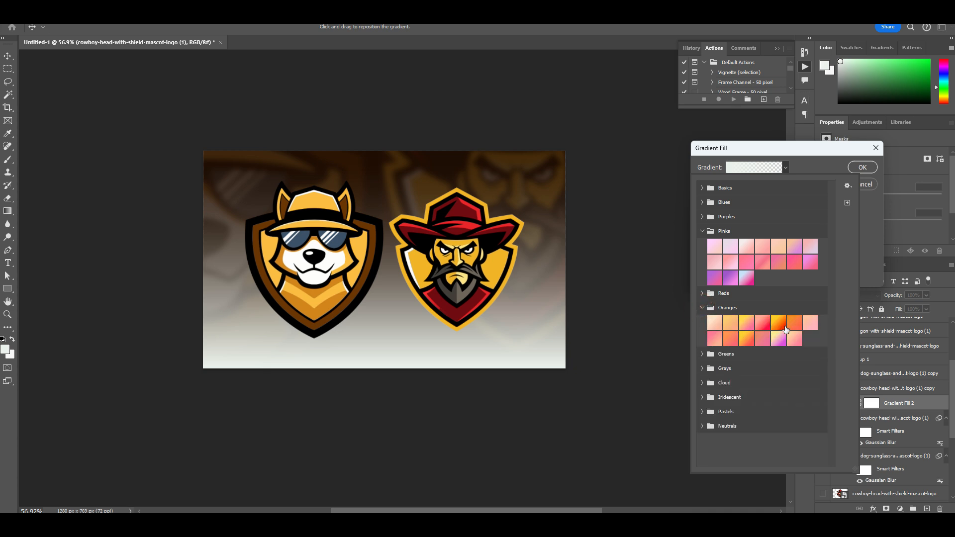
click(782, 324)
click(807, 327)
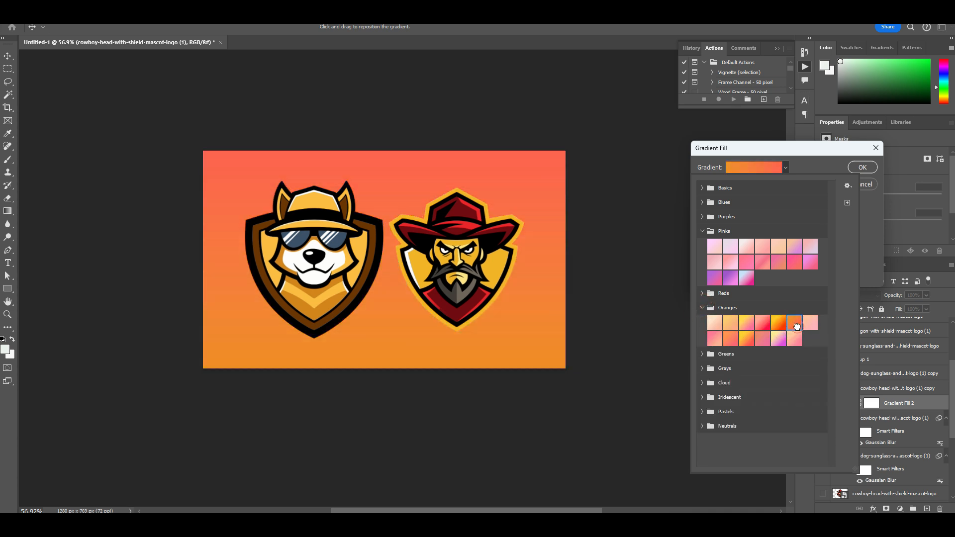
click(764, 327)
scroll(781, 307, up, 1)
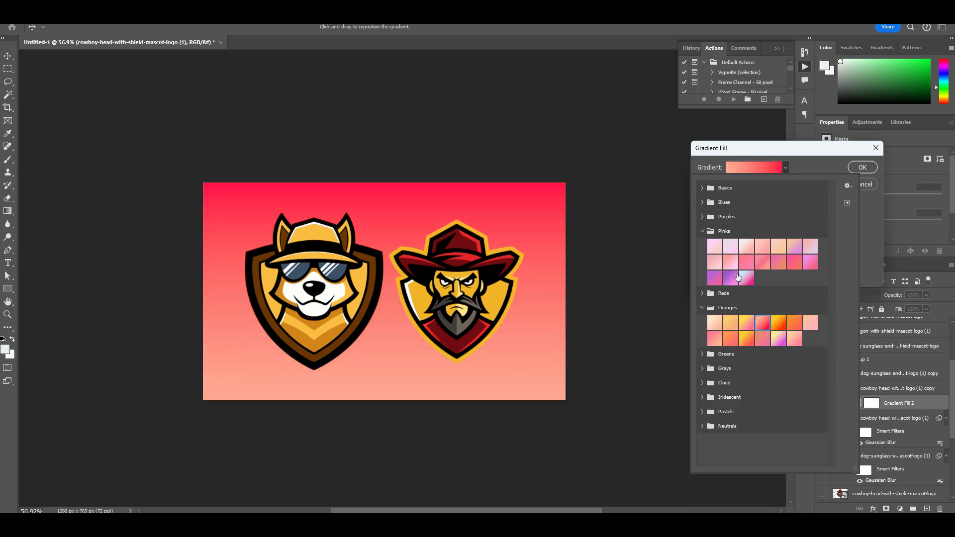
click(702, 202)
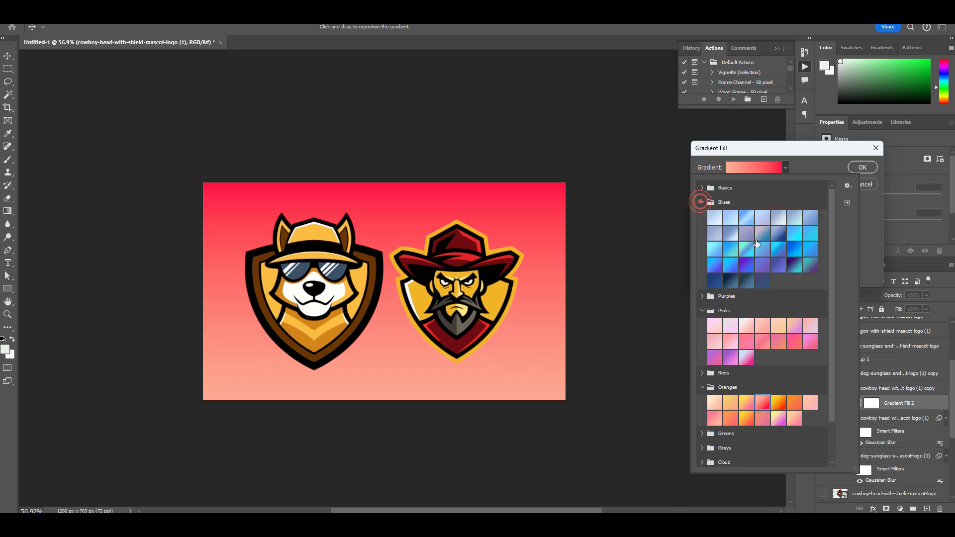
click(795, 265)
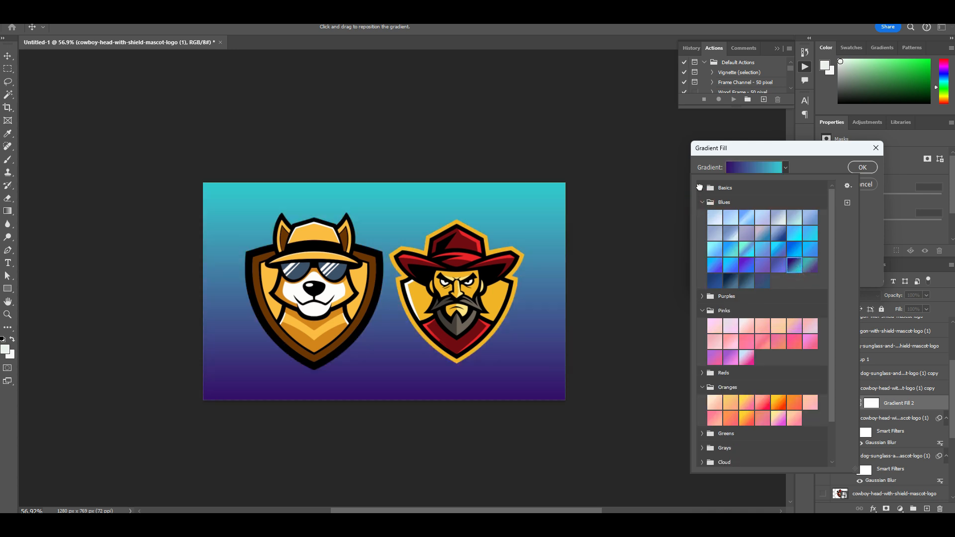
click(701, 188)
Step: Apply the magenta-to-dark-purple preset from the Purples group to the gradient fill
click(703, 312)
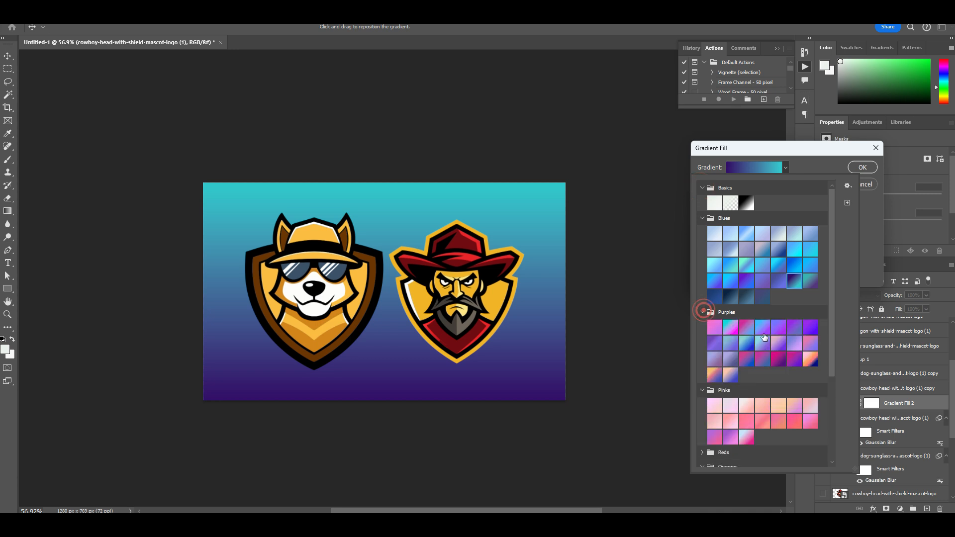
click(810, 328)
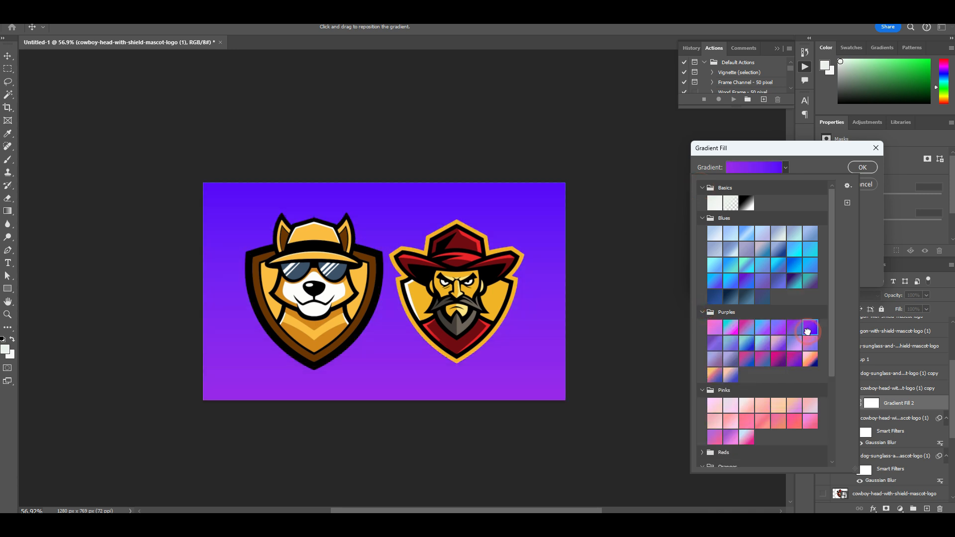
click(779, 359)
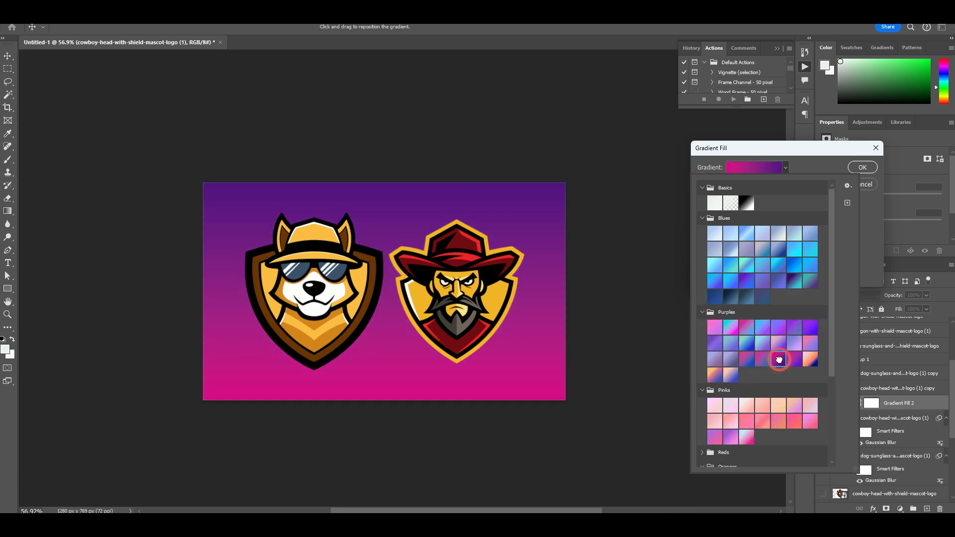
click(861, 169)
click(860, 170)
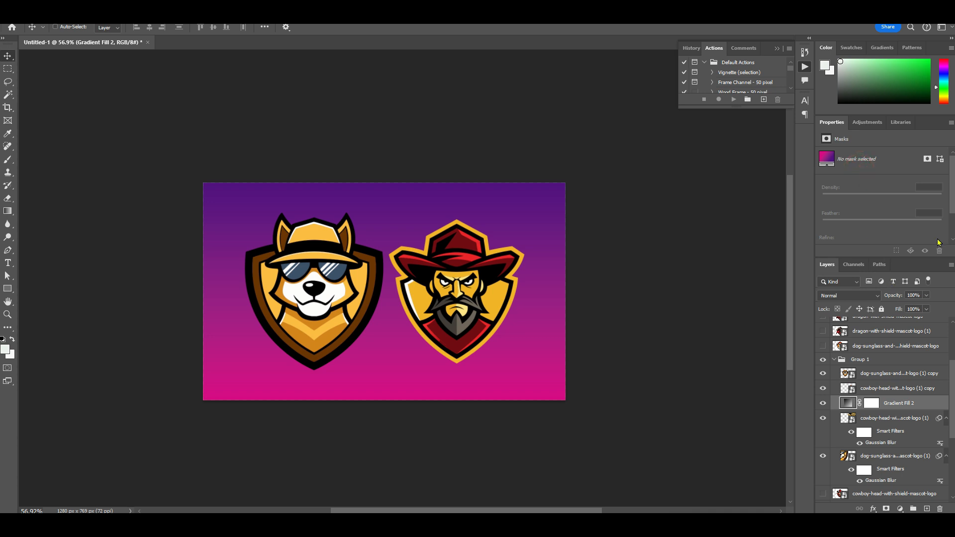
Step: Lower the gradient fill layer's opacity to 52%
click(927, 295)
drag(927, 306, 900, 310)
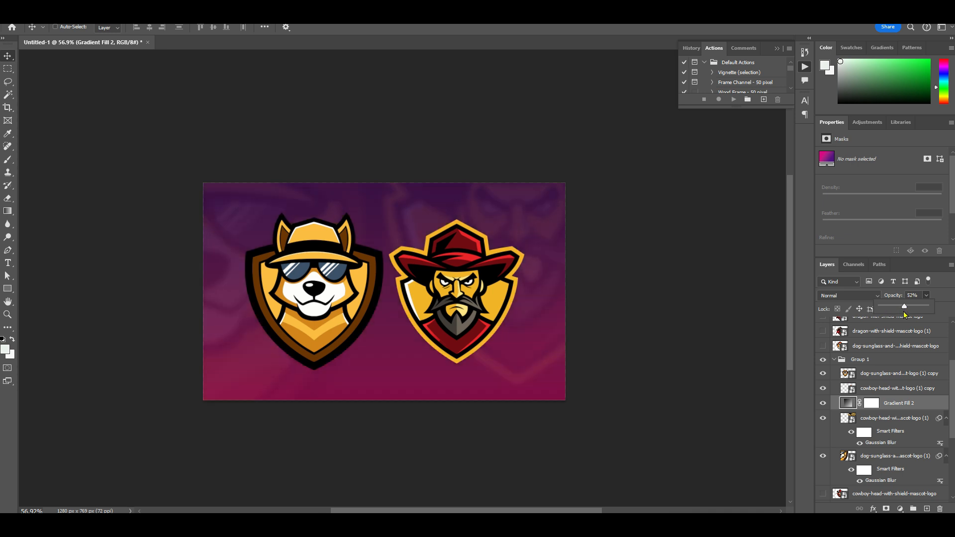
click(859, 348)
Step: Scale the sharp dog logo in the foreground down about its centre to 445 × 508 px
scroll(863, 355, up, 3)
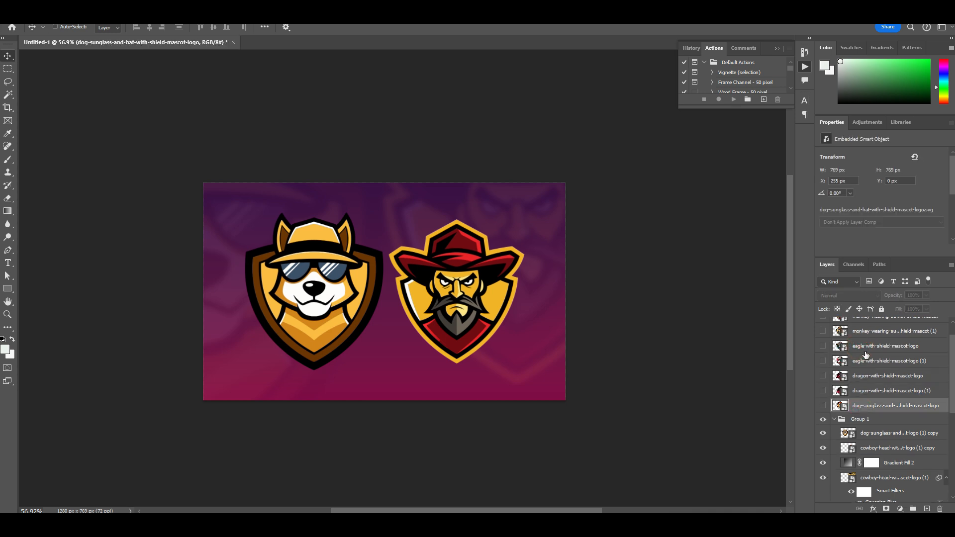
click(873, 431)
key(ctrl+t)
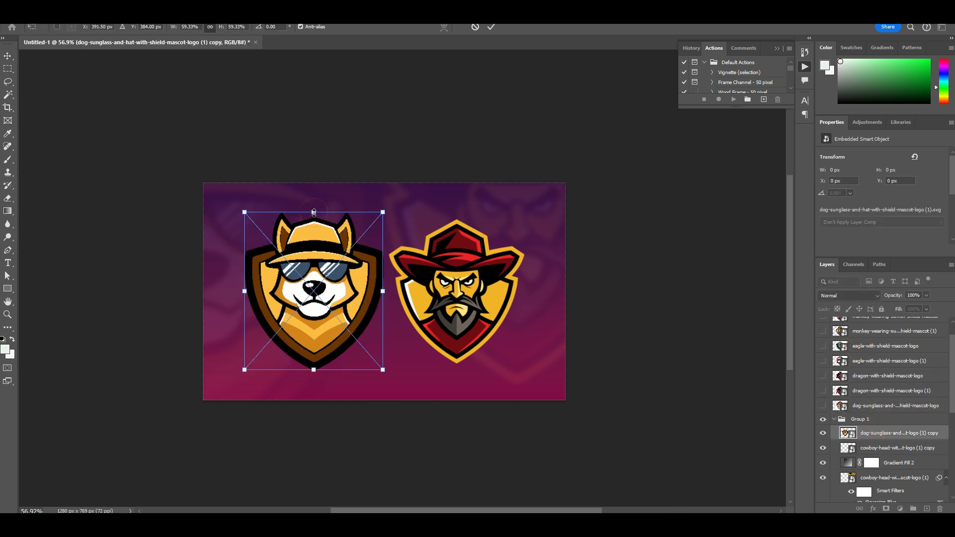
drag(314, 212, 314, 220)
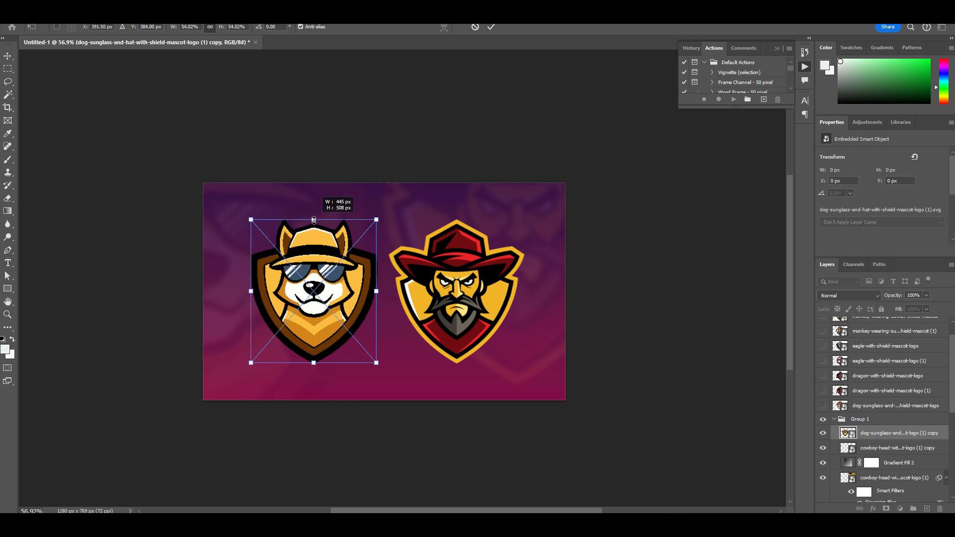
key(Return)
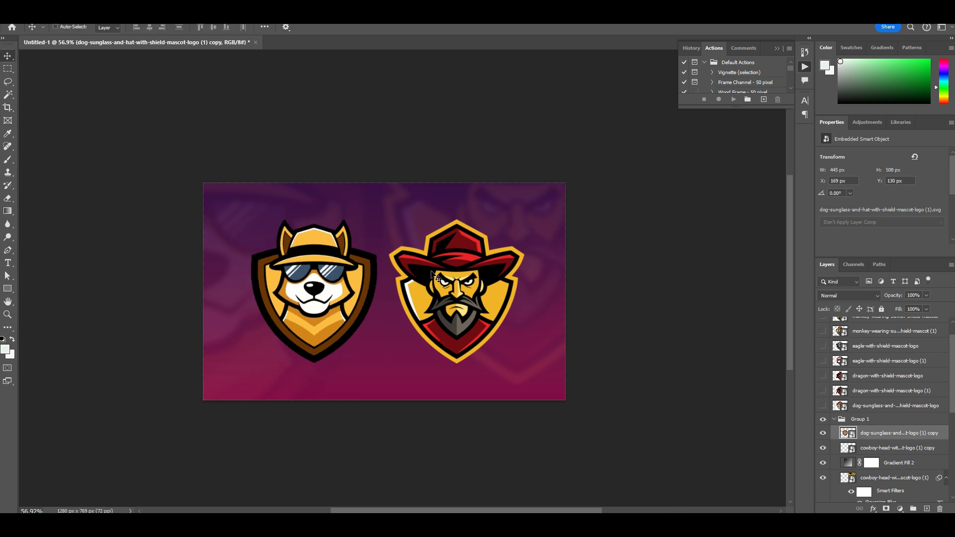
Step: Nudge the foreground dog logo 1 px left and 2 px down to line it up with the cowboy logo
scroll(282, 299, up, 2)
key(Left)
key(Left)
key(Down)
key(Down)
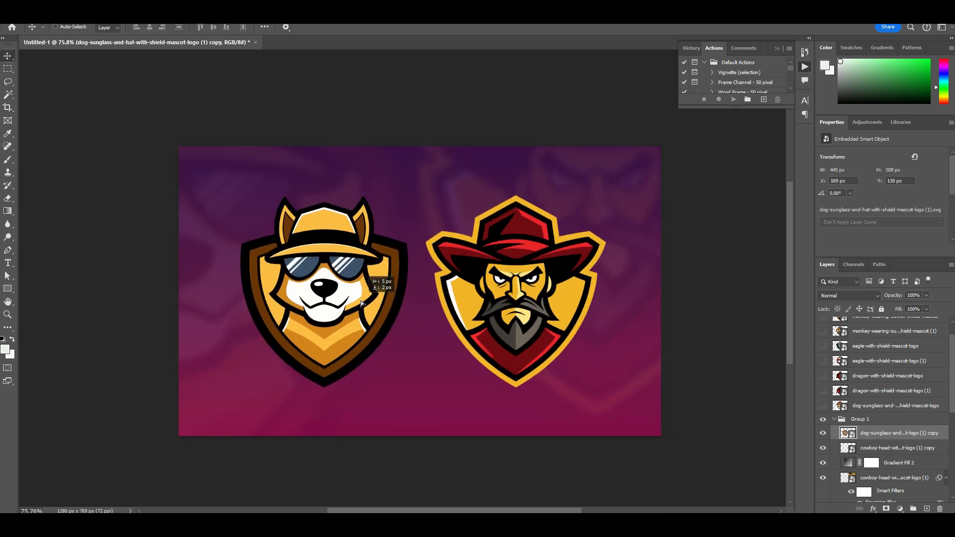
key(Left)
key(Down)
key(Down)
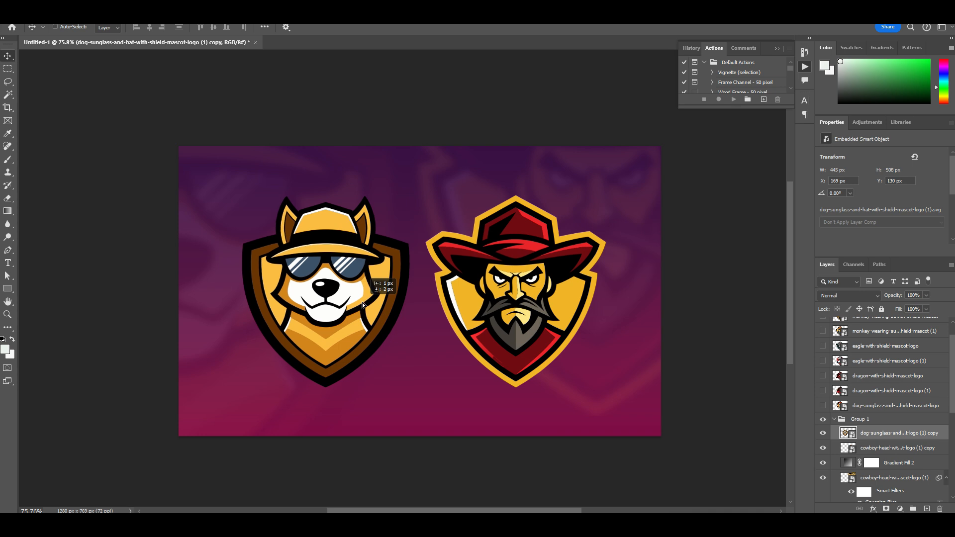
scroll(539, 331, down, 6)
scroll(582, 330, up, 4)
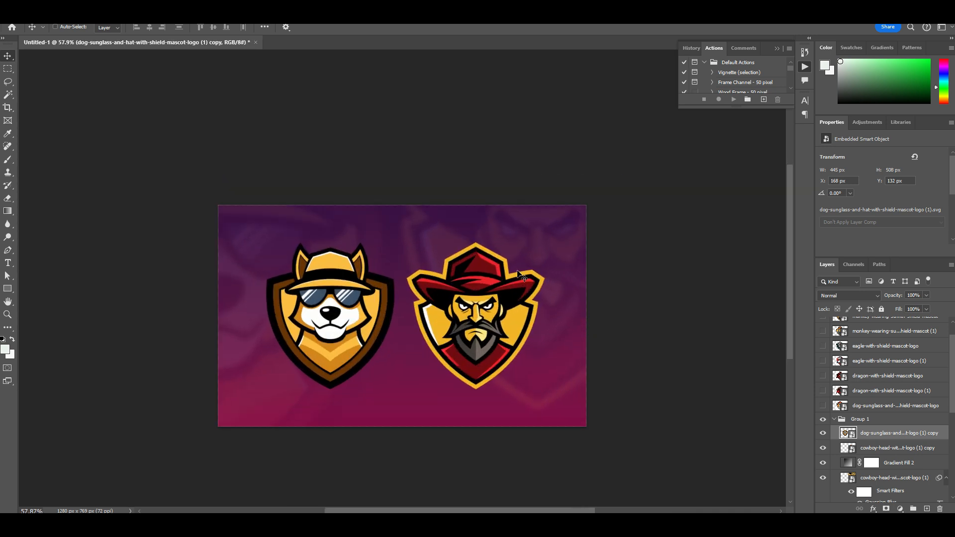
scroll(499, 271, down, 3)
scroll(587, 304, up, 2)
key(ctrl)
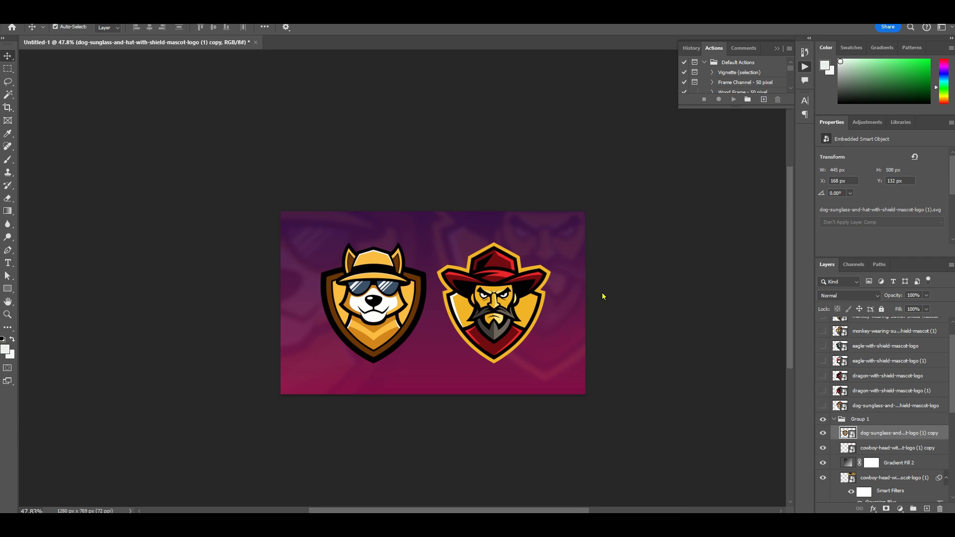
key(ctrl+shift+s)
click(154, 409)
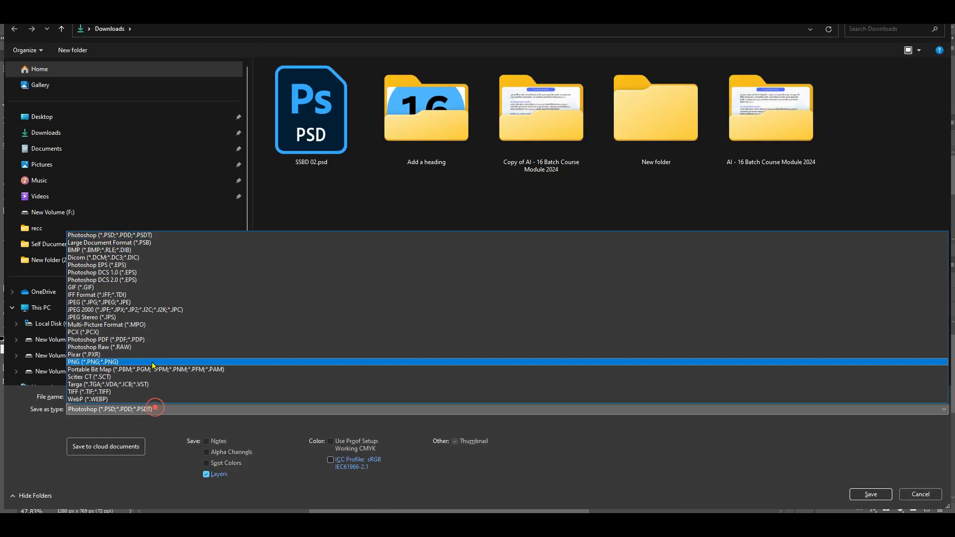
click(934, 494)
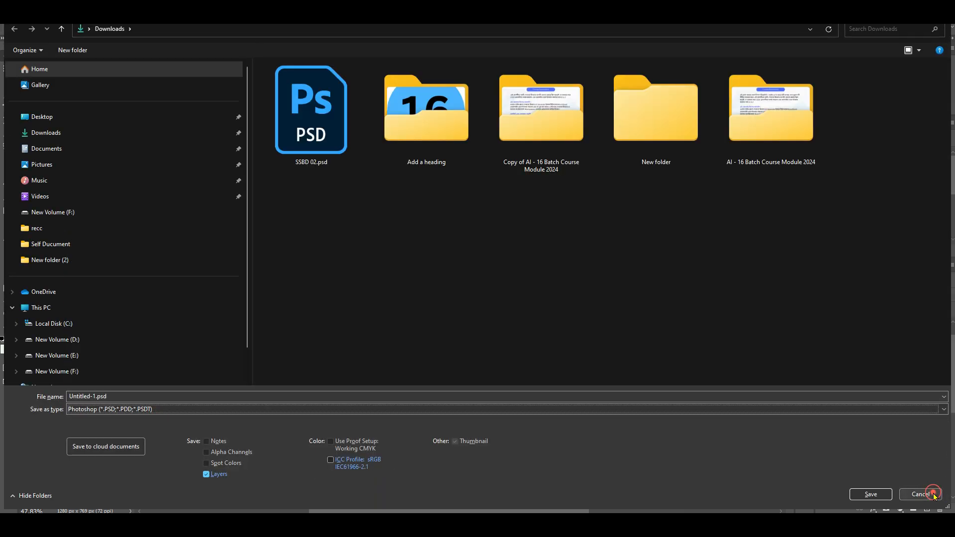
Step: Export the composition with Save for Web as a JPEG at quality 100 and clear the suggested file name
click(21, 13)
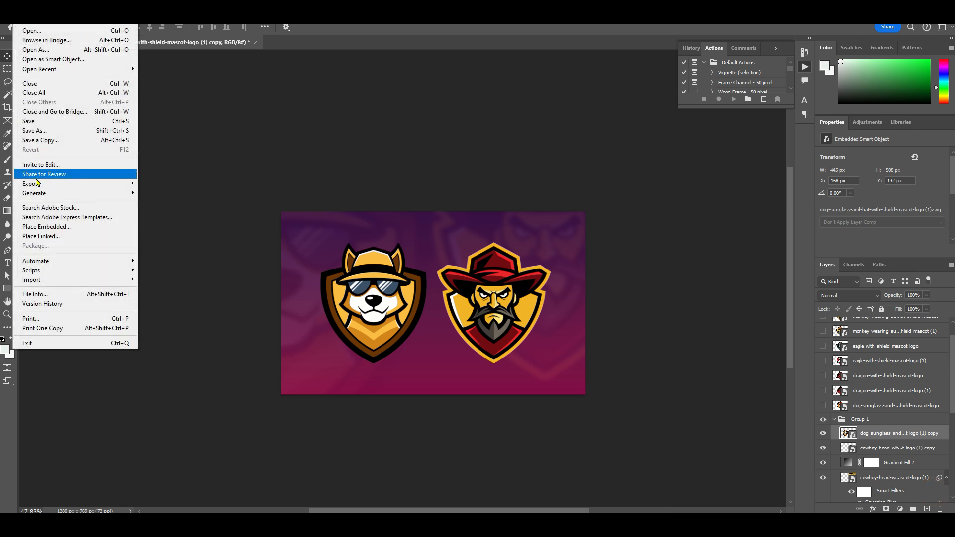
mouse_move(36, 184)
click(188, 220)
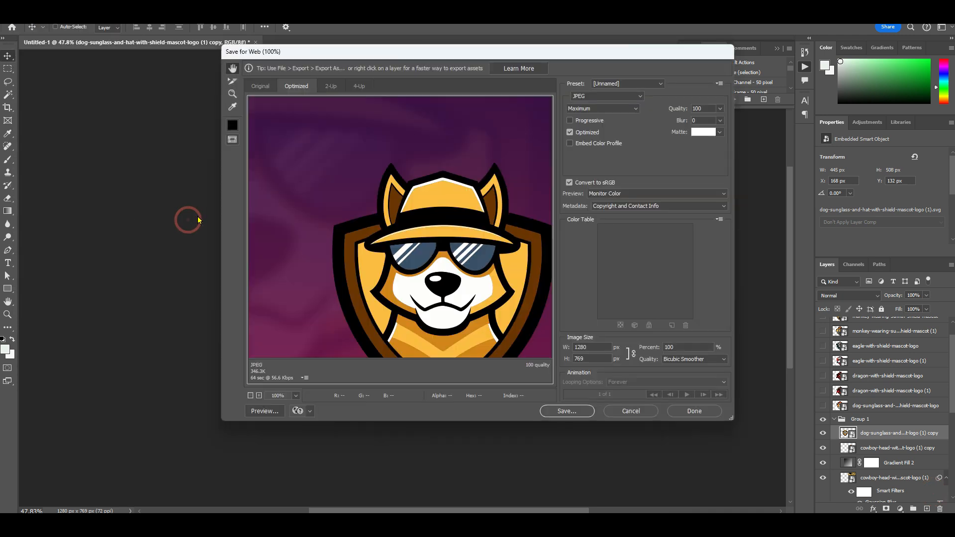
click(572, 412)
key(BackSpace)
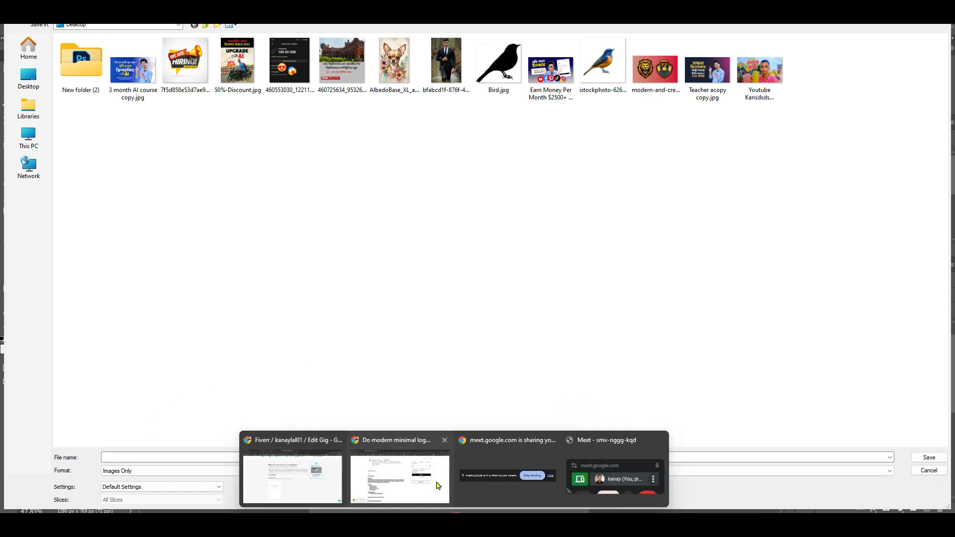
Step: Switch to the ChatGPT gig conversation in the browser and send the message "I neen more seo friendly title"
click(384, 474)
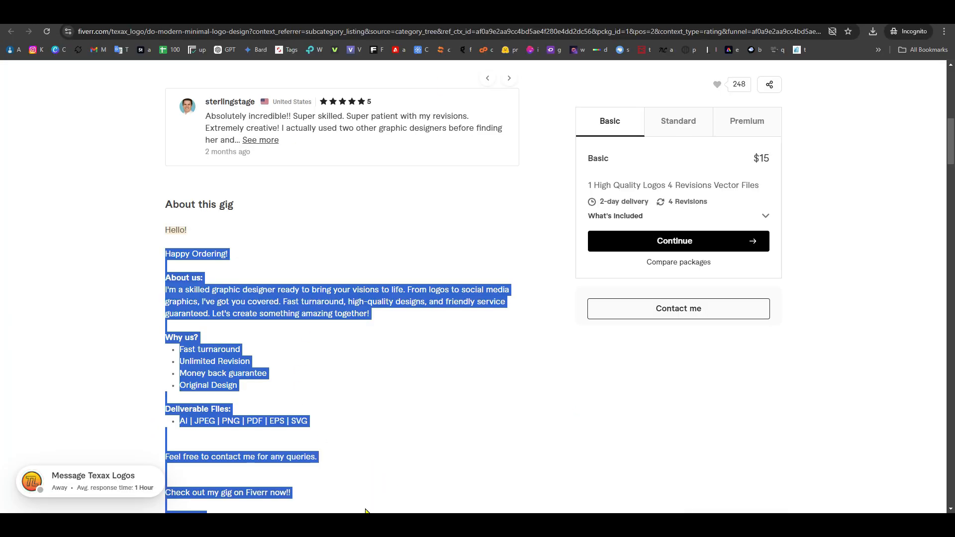
click(312, 488)
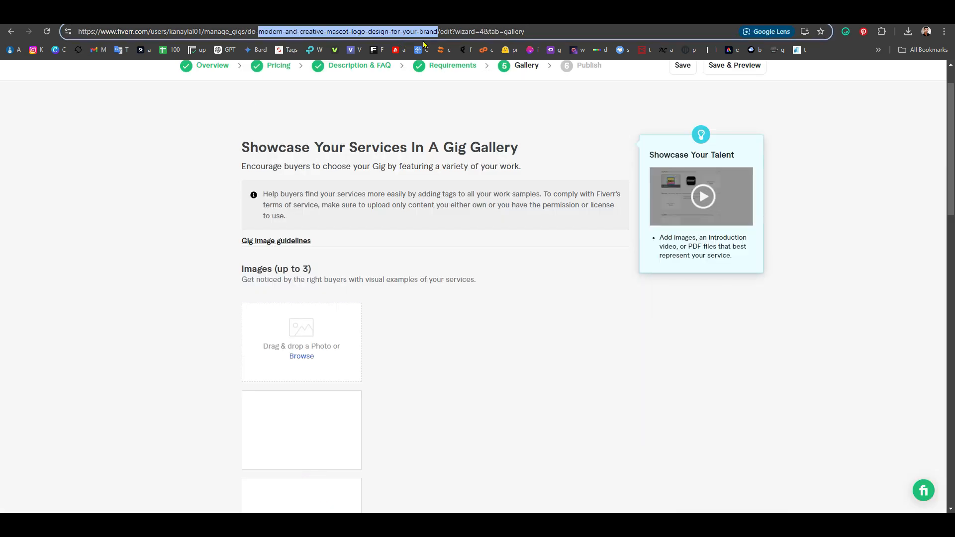
key(alt+Tab)
click(439, 471)
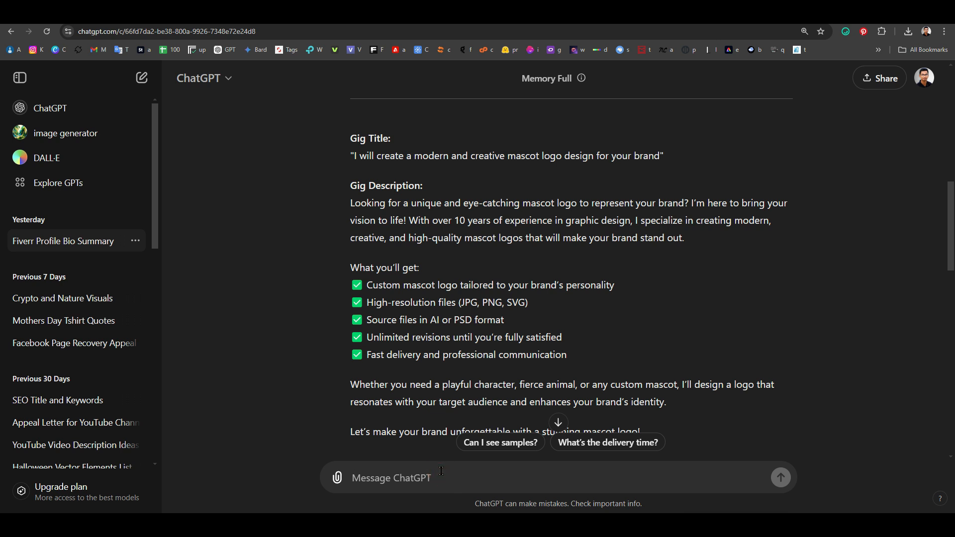
text(I neen more seo friendly title)
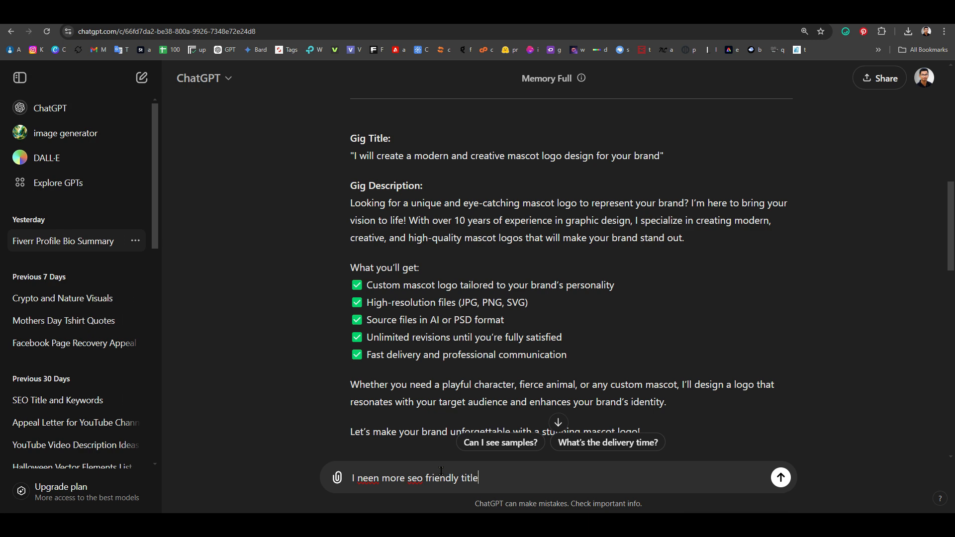
key(Return)
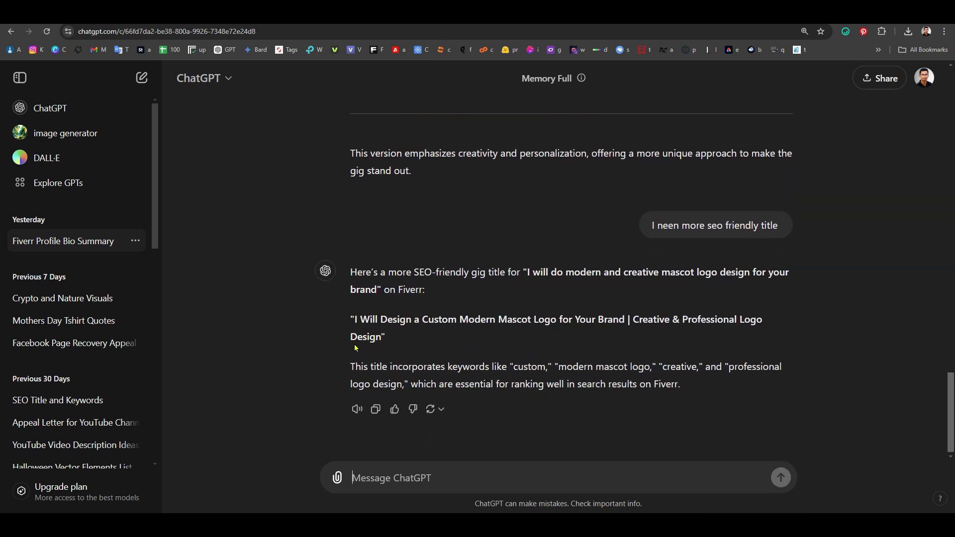
Step: Copy ChatGPT's suggested gig title into Photoshop's export file name, remove the "|" character, and save the JPEG to the Desktop
drag(354, 316, 382, 338)
key(ctrl+c)
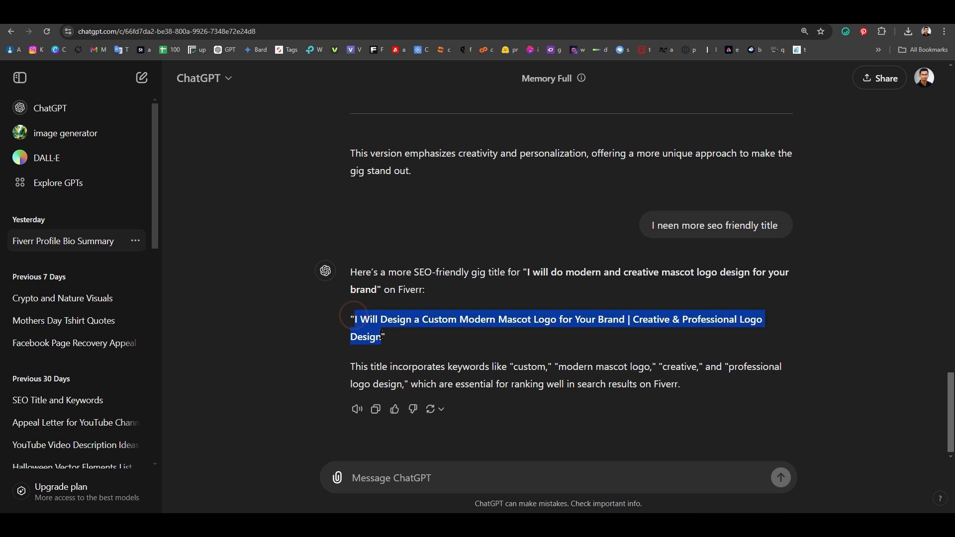
mouse_move(476, 525)
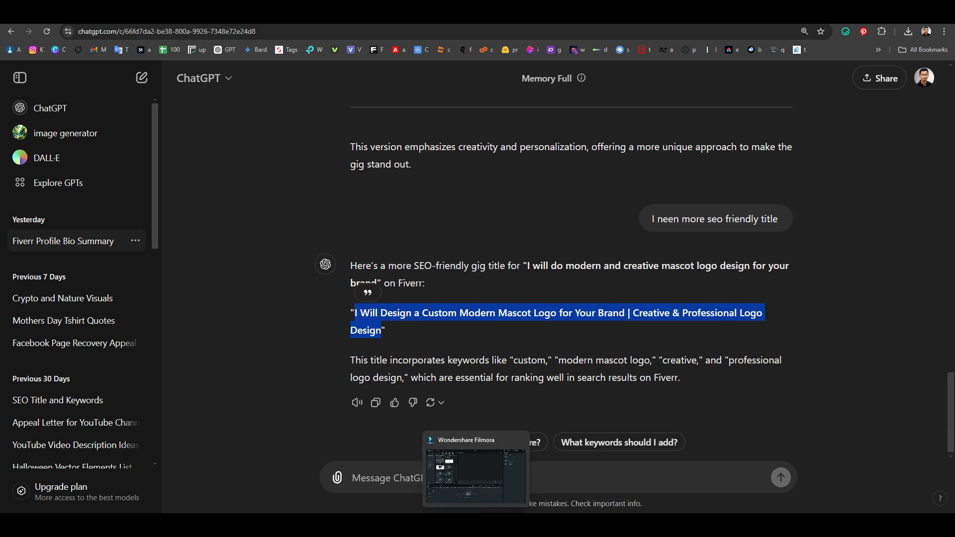
click(330, 523)
key(ctrl+v)
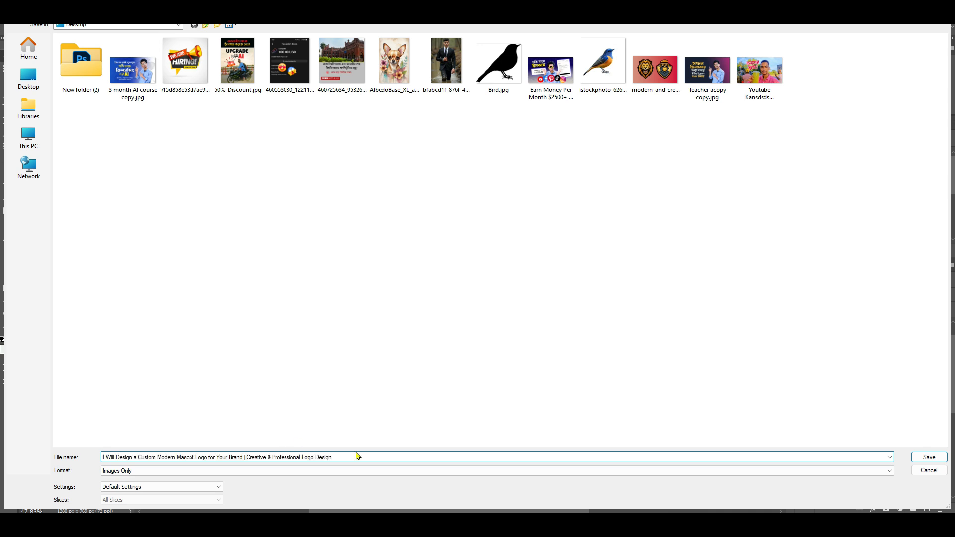
click(245, 458)
key(BackSpace)
click(929, 458)
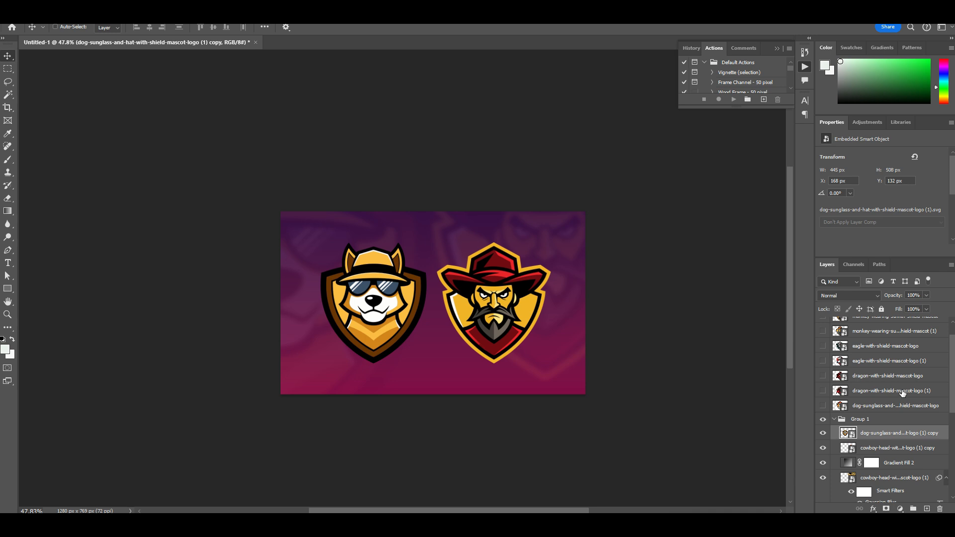
Step: Hide and collapse Group 1, and show the dog-sunglass-and-hat logo layer directly above it
click(823, 419)
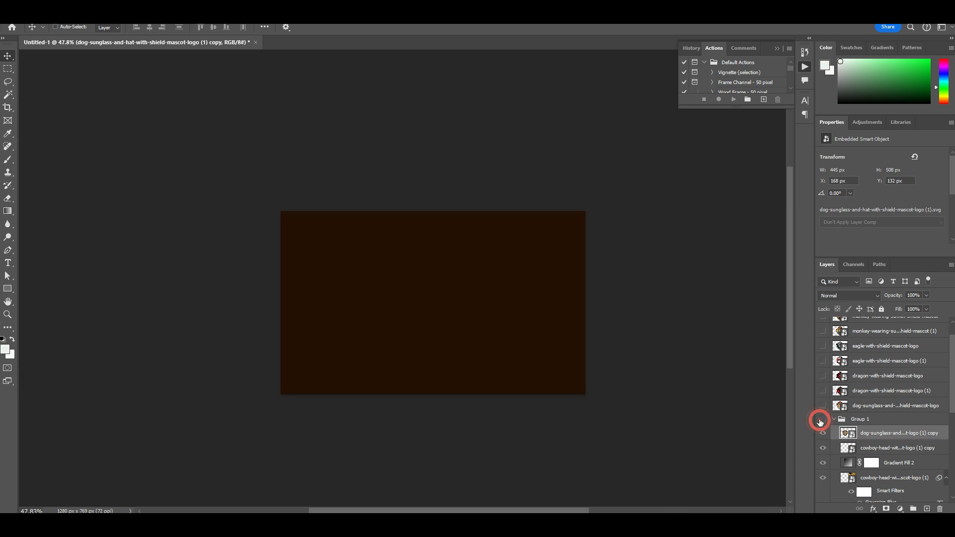
click(835, 420)
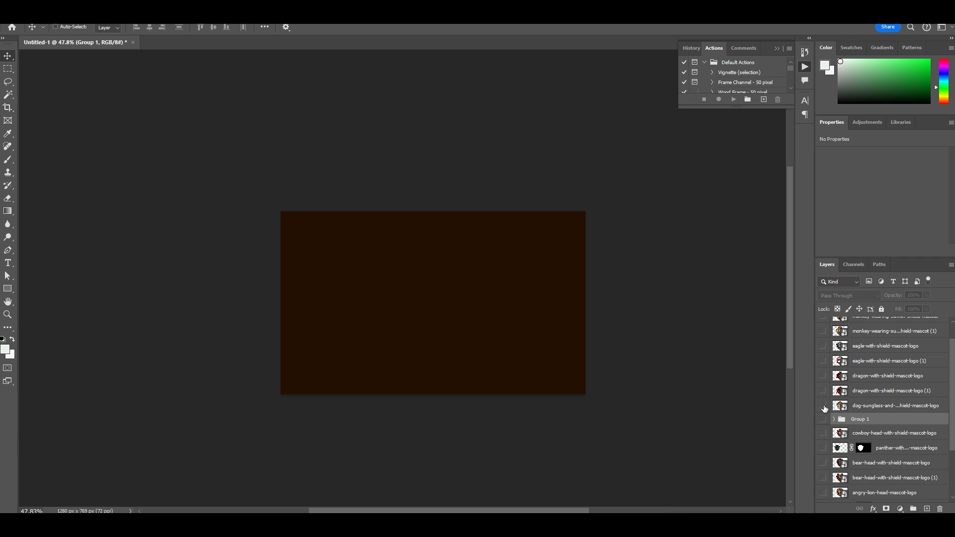
click(823, 406)
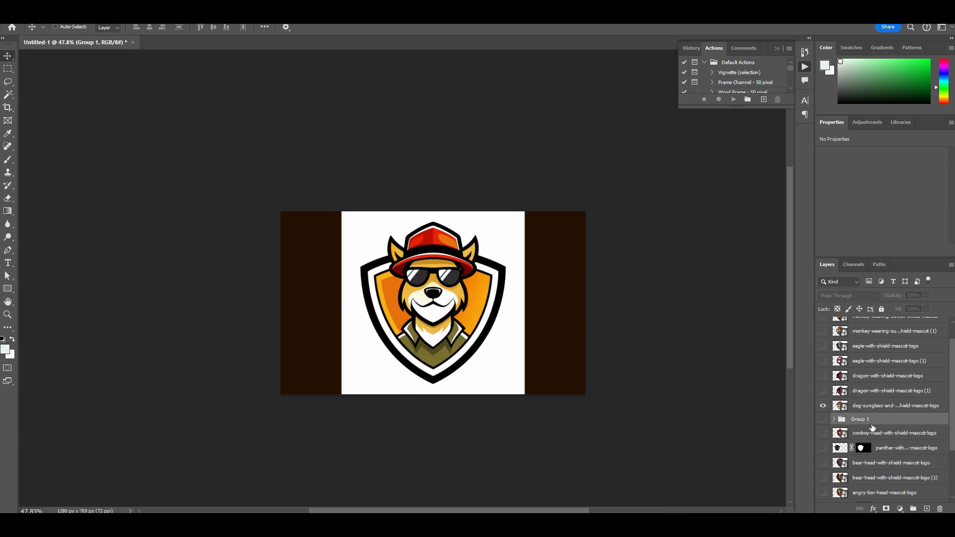
Step: Move the red-hatted dog logo flush against the canvas's left edge at X 0 px
click(866, 407)
drag(463, 305, 401, 306)
scroll(433, 308, up, 1)
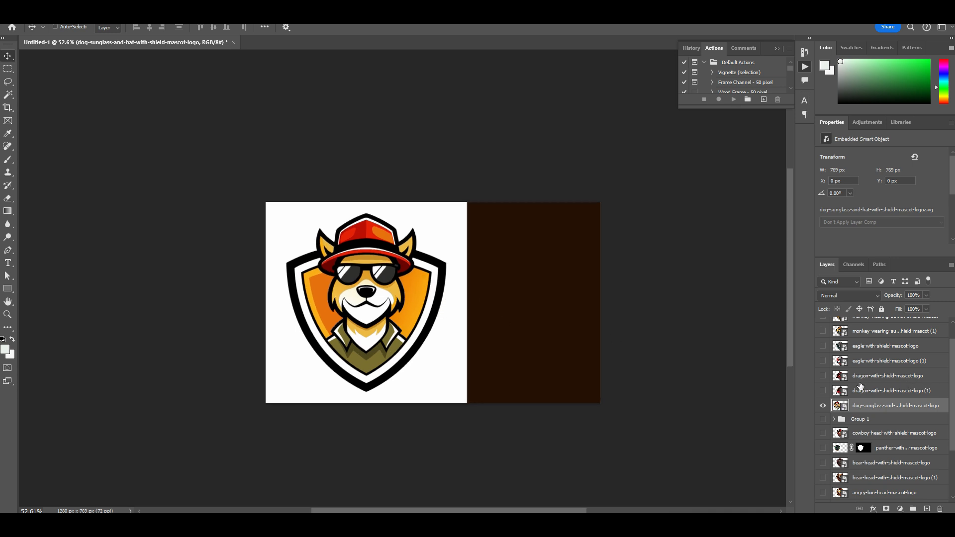
Step: Show the dragon-with-shield-mascot-logo layer and move it flush with the canvas's right edge at X 511 px
click(824, 391)
click(824, 391)
click(824, 376)
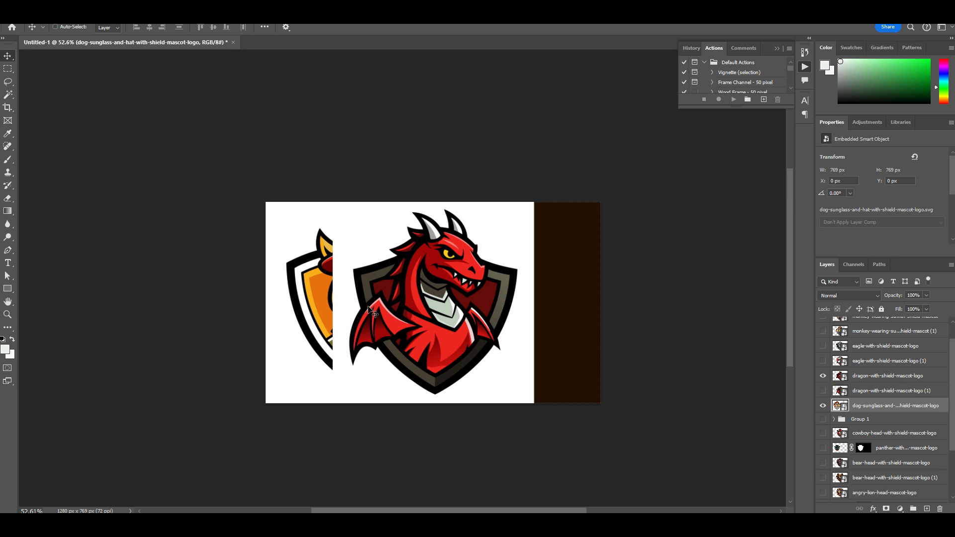
drag(398, 305, 455, 302)
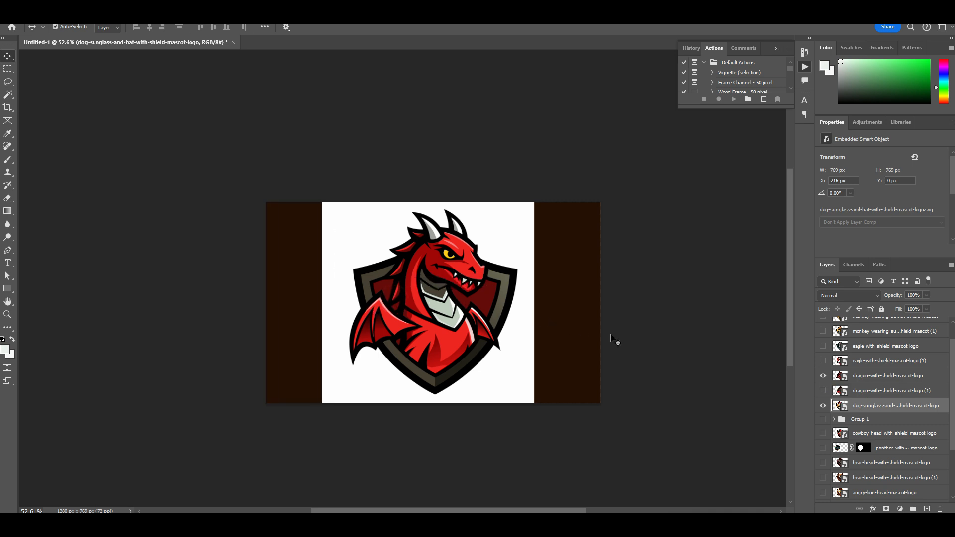
key(ctrl+z)
click(860, 393)
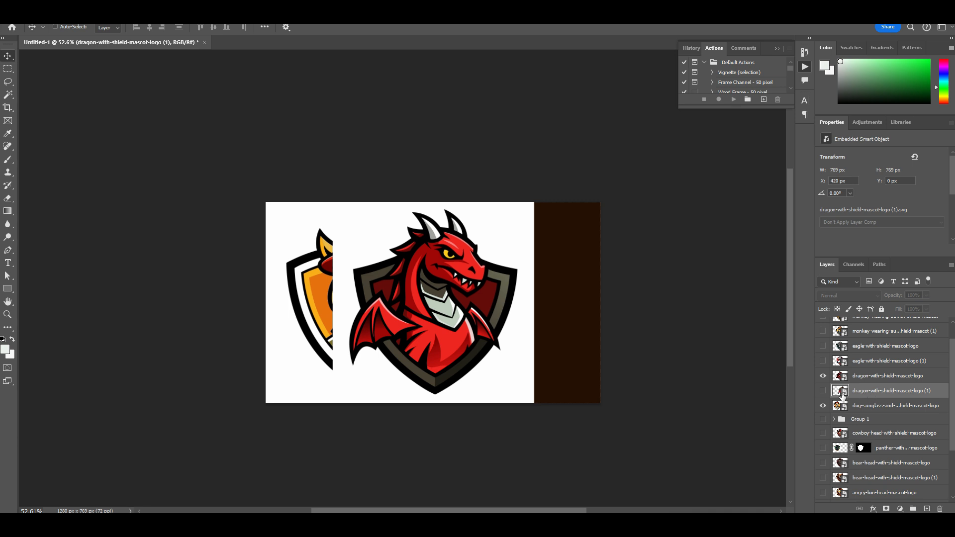
click(865, 380)
drag(438, 269, 505, 269)
scroll(505, 269, up, 2)
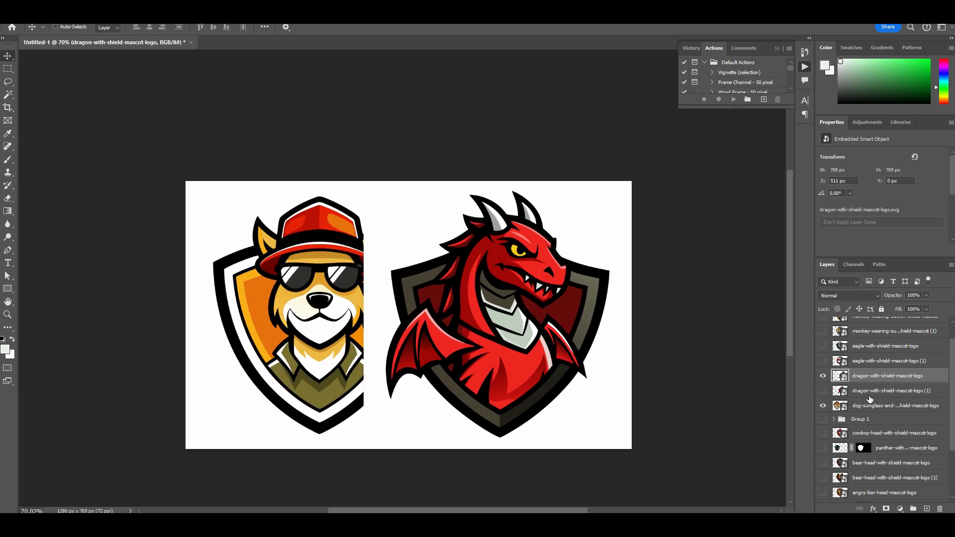
Step: Scale the red-hatted dog and dragon logos down together about their shared centre, bringing the dog artwork to 629 × 629 px
ctrl+click(876, 410)
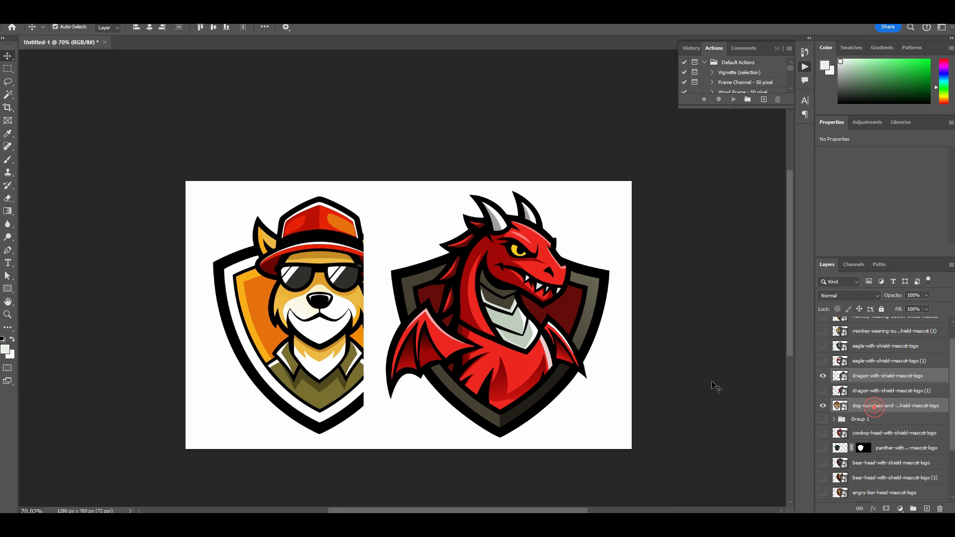
key(ctrl+t)
drag(413, 180, 409, 206)
key(Return)
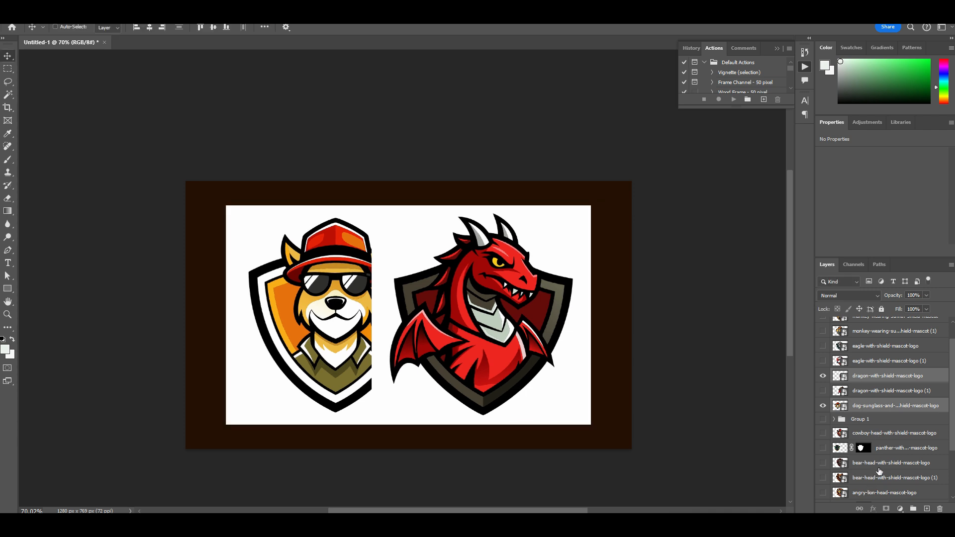
Step: Change the Color Fill 2 layer to #fefefe by sampling the logos' white background
scroll(878, 473, down, 3)
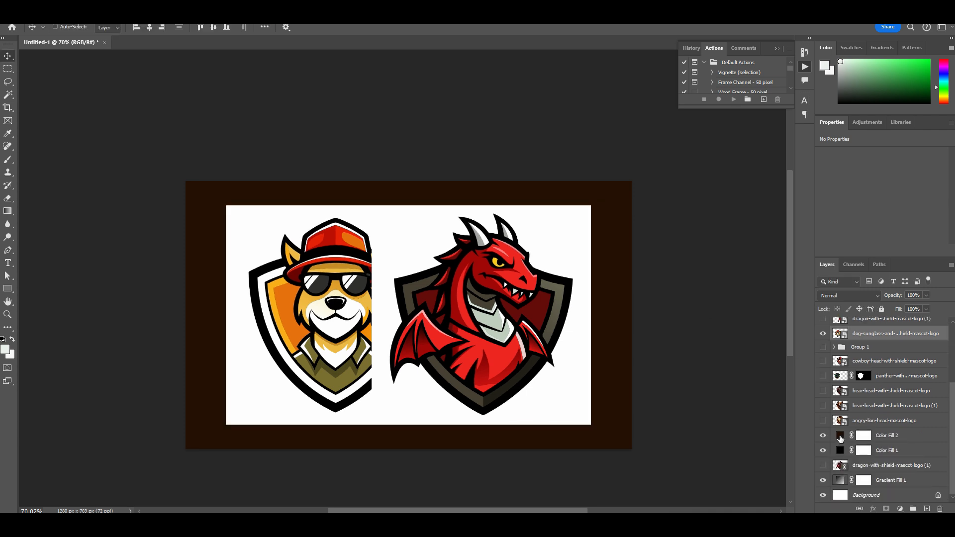
double_click(840, 437)
click(568, 250)
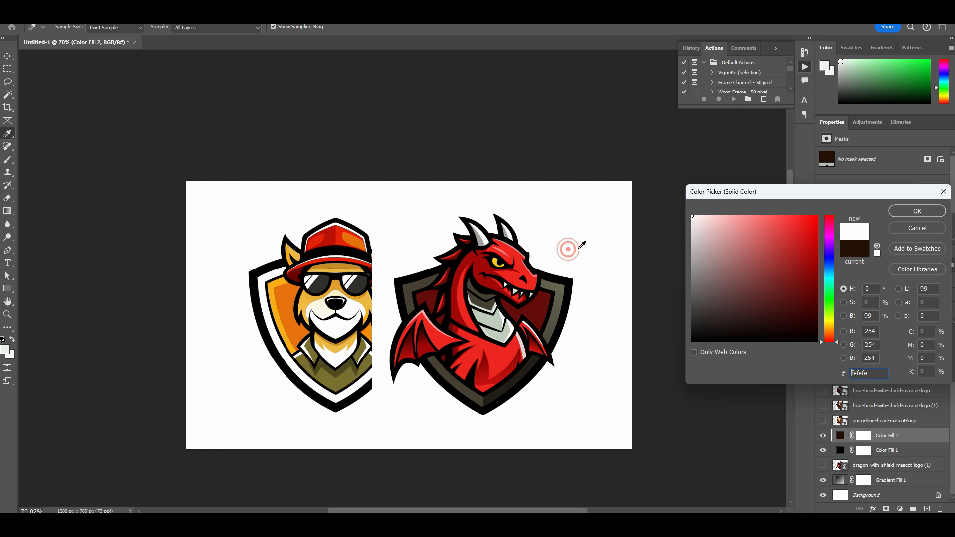
click(937, 209)
scroll(450, 272, up, 1)
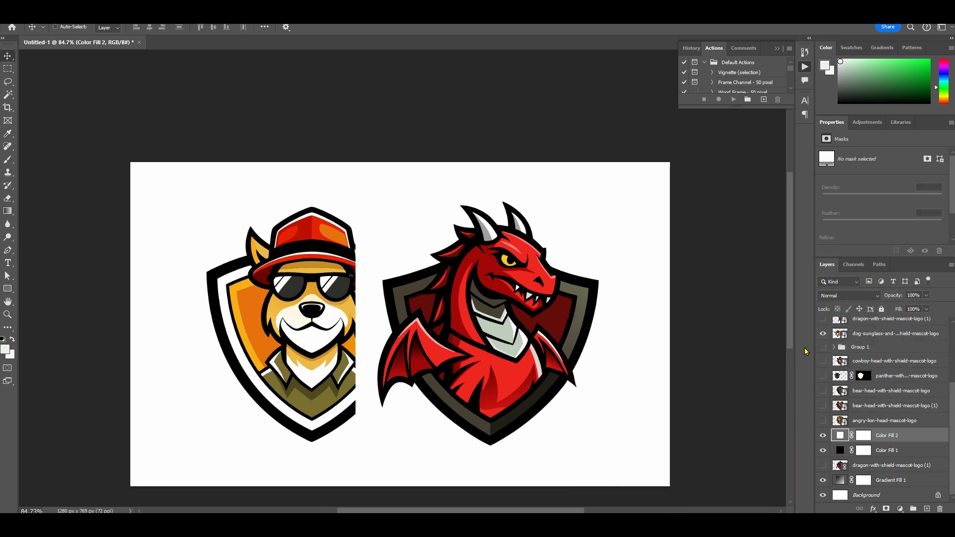
Step: Open the visible dragon logo's smart object in Illustrator and remove the white square behind the artwork
scroll(869, 356, up, 2)
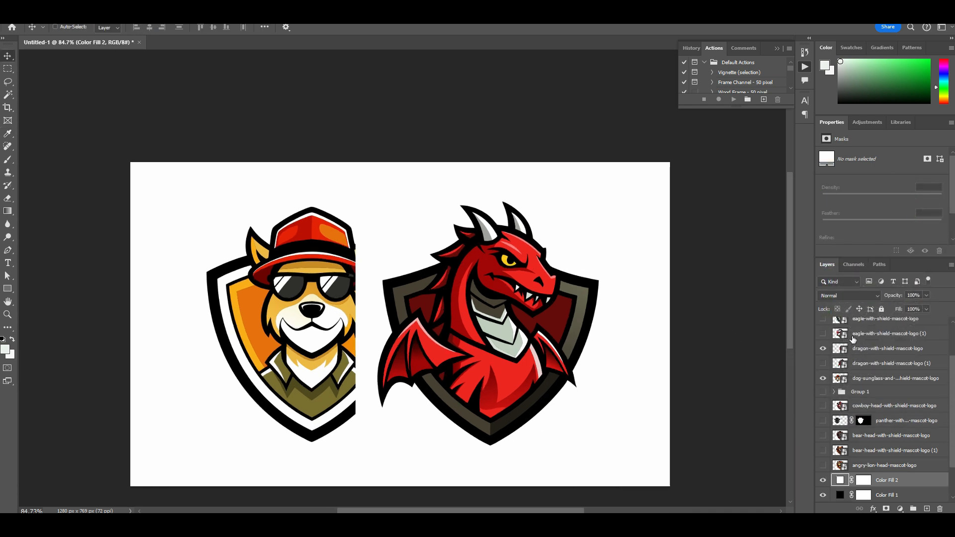
scroll(860, 351, up, 1)
click(863, 367)
click(824, 367)
click(823, 367)
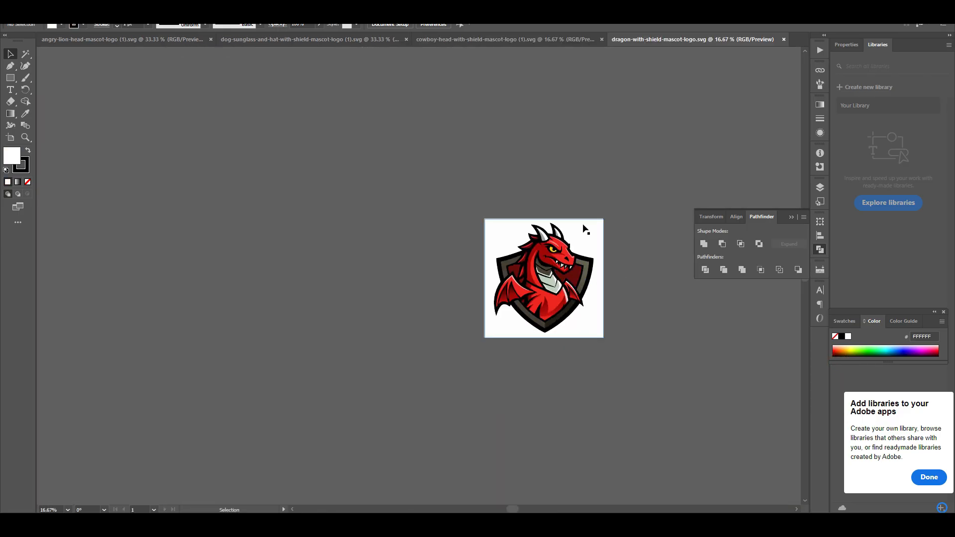
click(590, 243)
drag(593, 239, 276, 223)
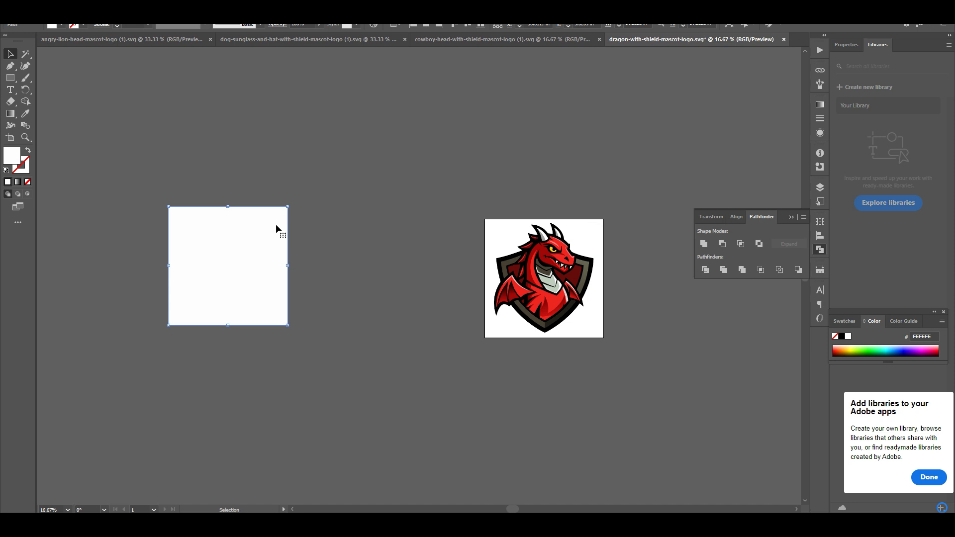
key(ctrl+z)
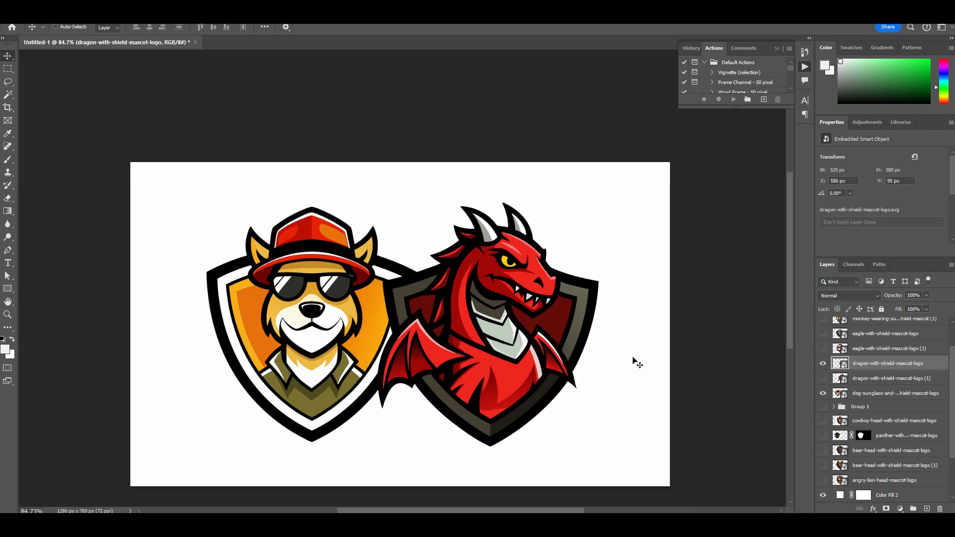
Step: Space the logos apart in Photoshop by moving the dragon right and the red-hatted dog 55 px left to X 61 px
drag(466, 322, 498, 325)
click(861, 394)
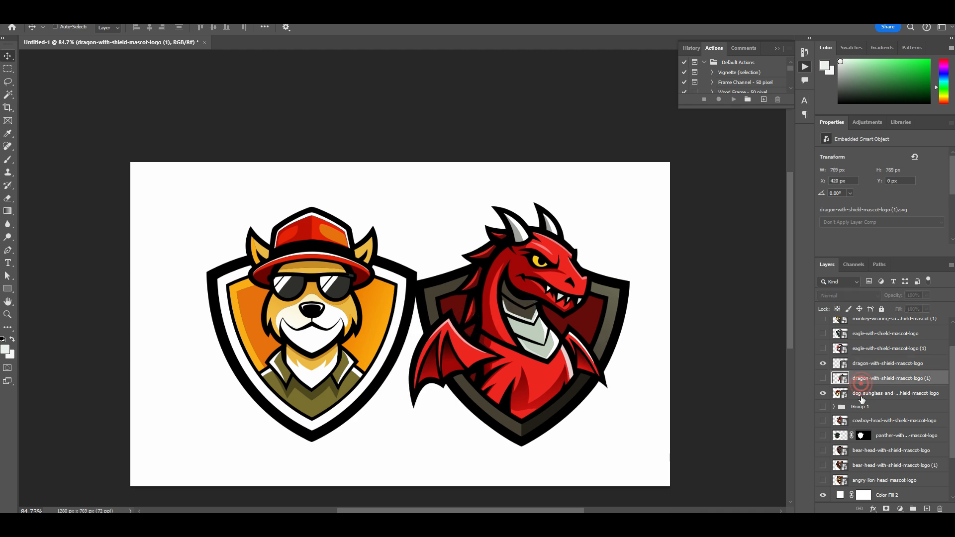
drag(426, 337, 398, 331)
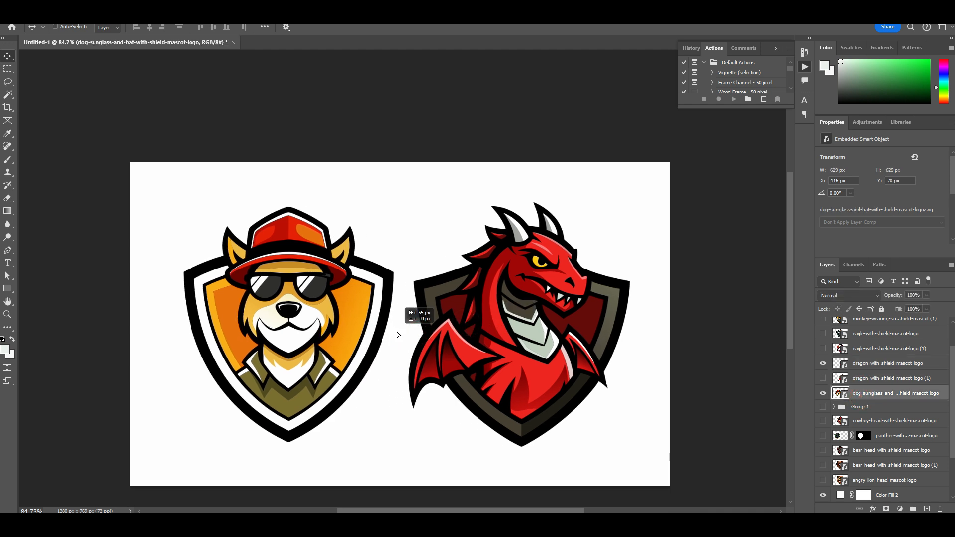
scroll(530, 351, down, 2)
scroll(529, 348, up, 1)
scroll(445, 316, up, 2)
scroll(445, 316, down, 2)
scroll(447, 316, up, 2)
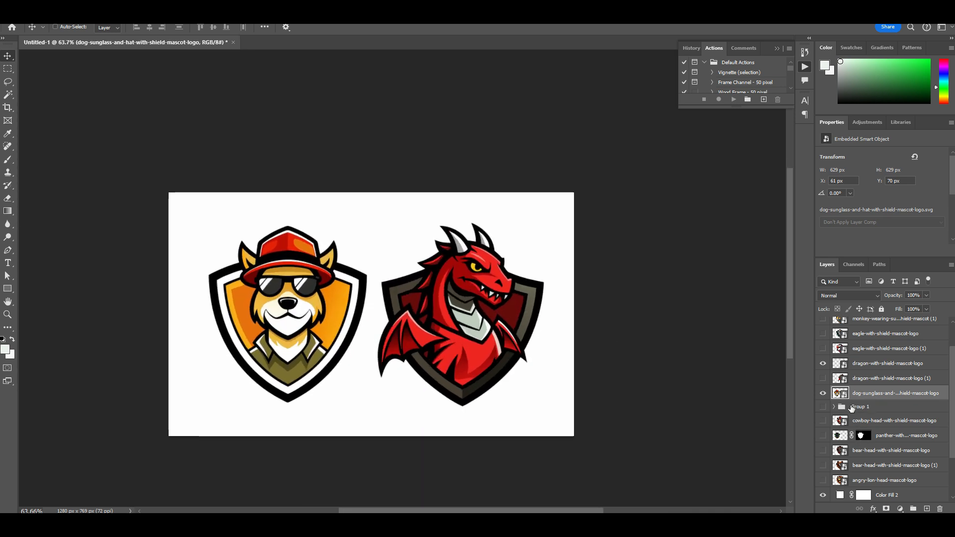
Step: Open the red-hatted dog logo's smart object in Illustrator, remove its white background square, and save the file
click(823, 363)
click(823, 364)
click(824, 393)
click(824, 394)
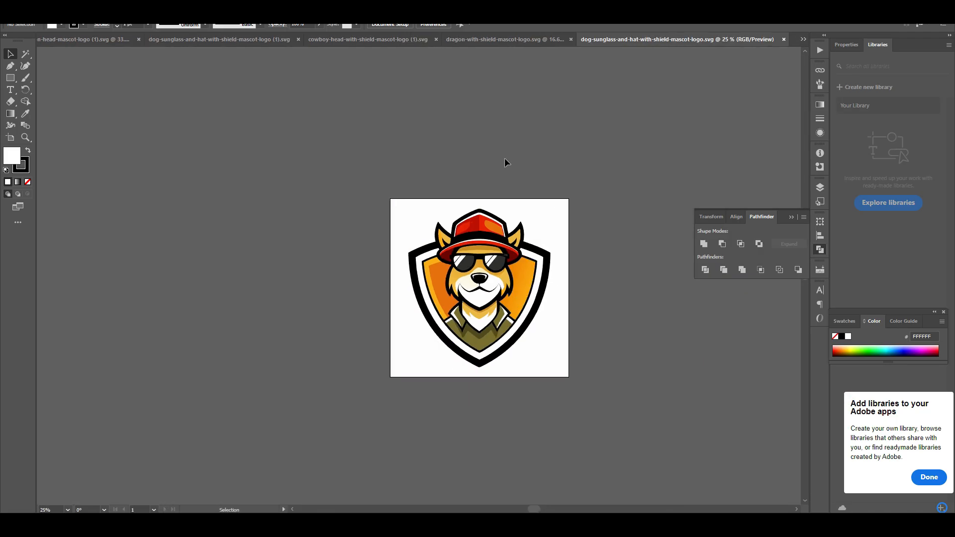
click(505, 158)
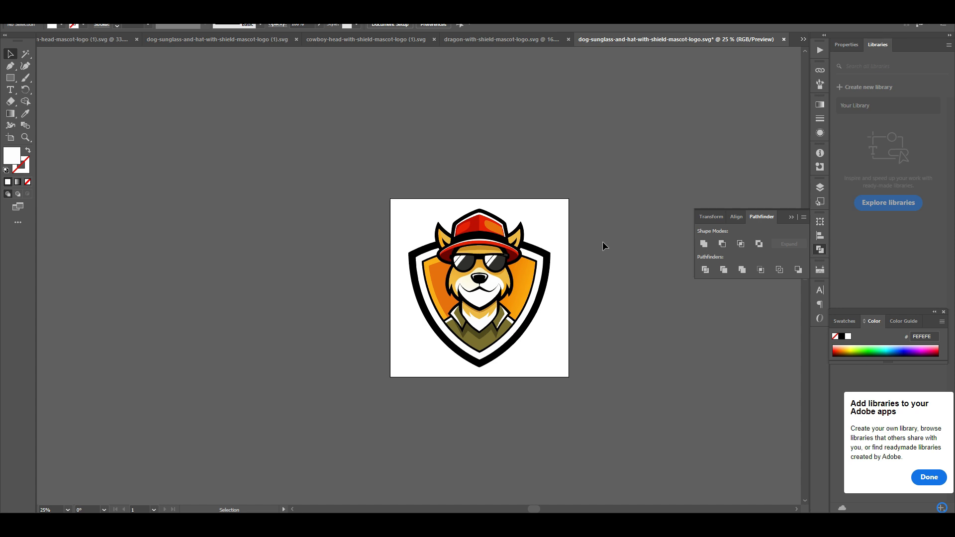
key(ctrl+s)
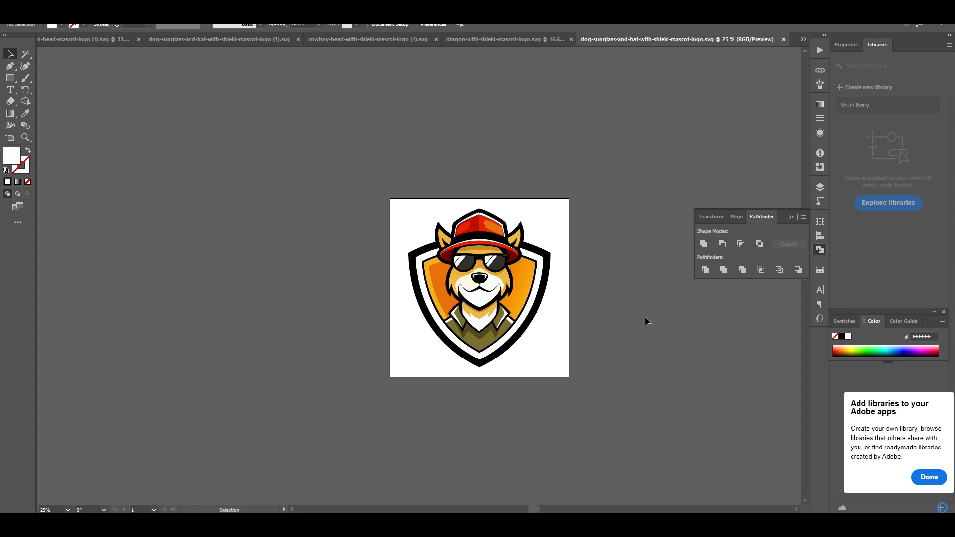
Step: Switch to Photoshop and hide the white Color Fill 2 layer to reveal the red gradient behind the logos
key(alt+Tab)
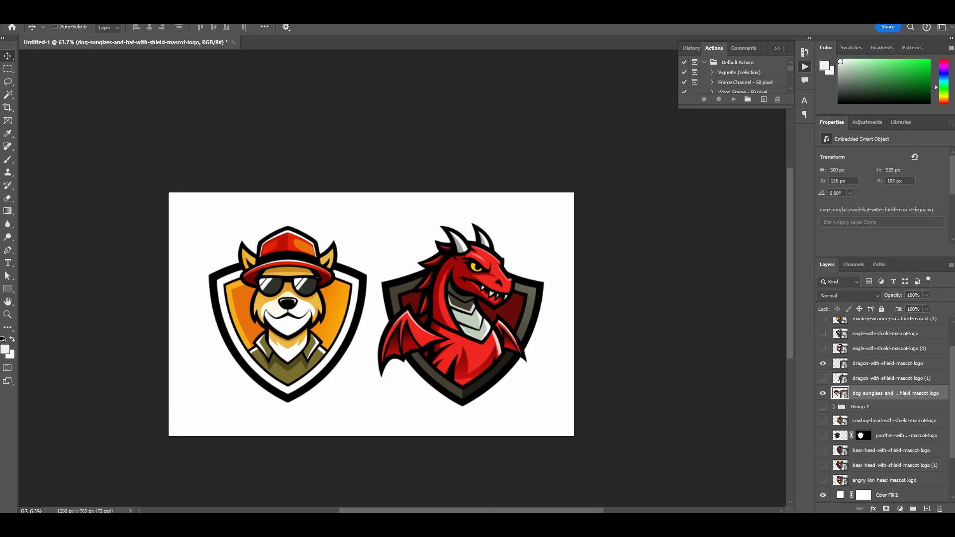
scroll(877, 425, down, 3)
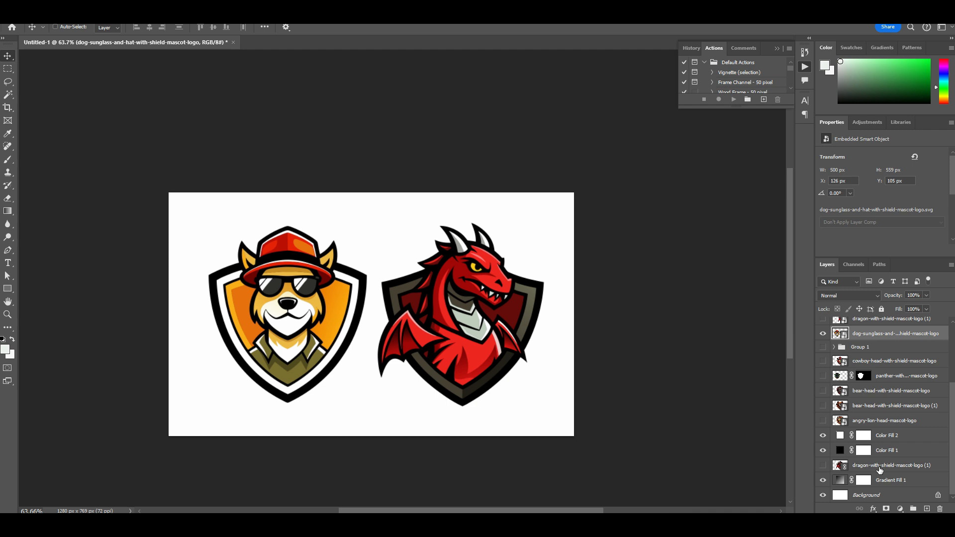
click(824, 436)
click(824, 436)
click(824, 436)
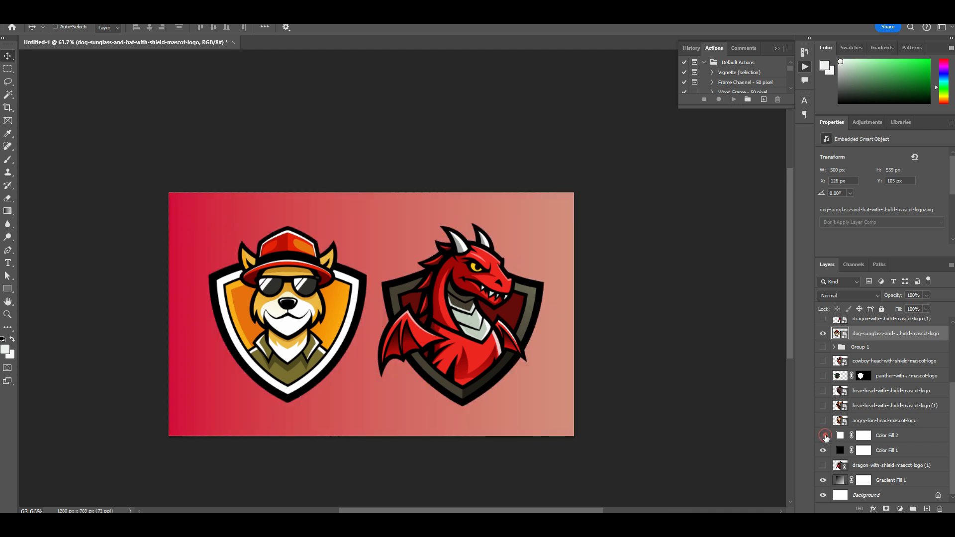
scroll(316, 290, up, 4)
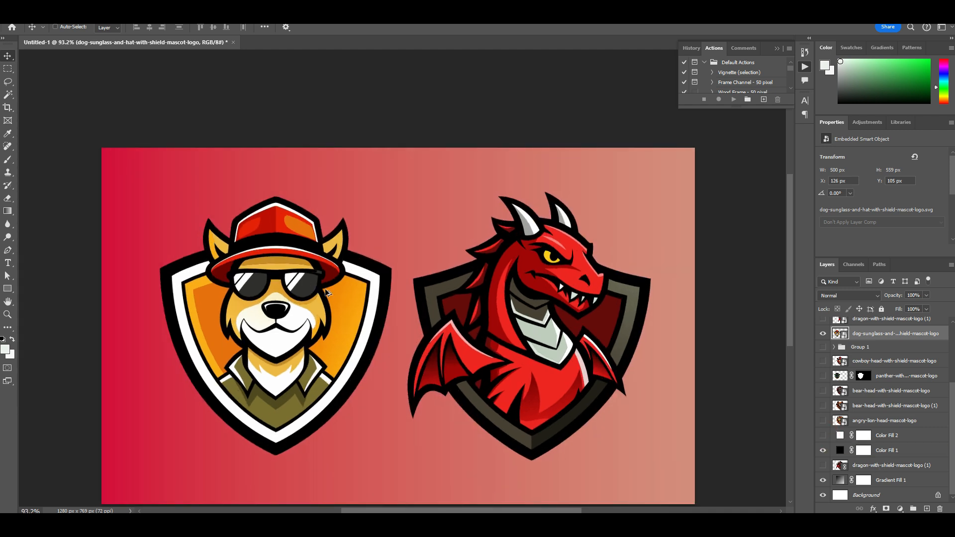
scroll(353, 293, down, 4)
scroll(388, 292, up, 2)
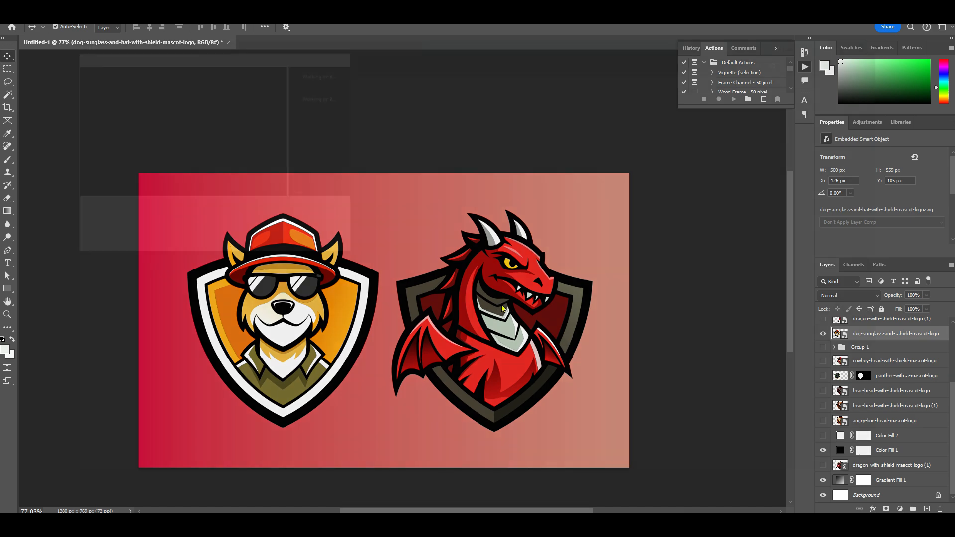
Step: Open the dog and dragon preview in the Save for Web export
key(ctrl+s)
key(Escape)
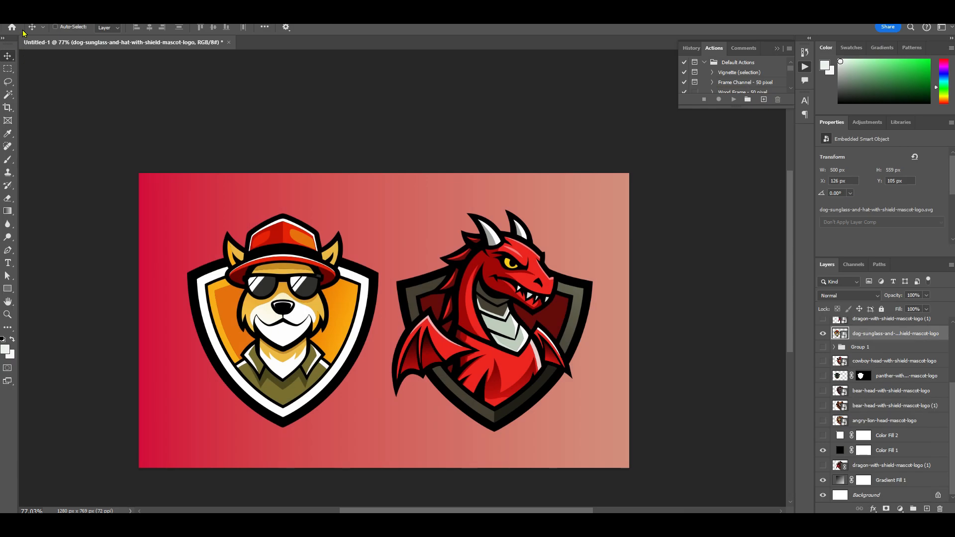
click(19, 15)
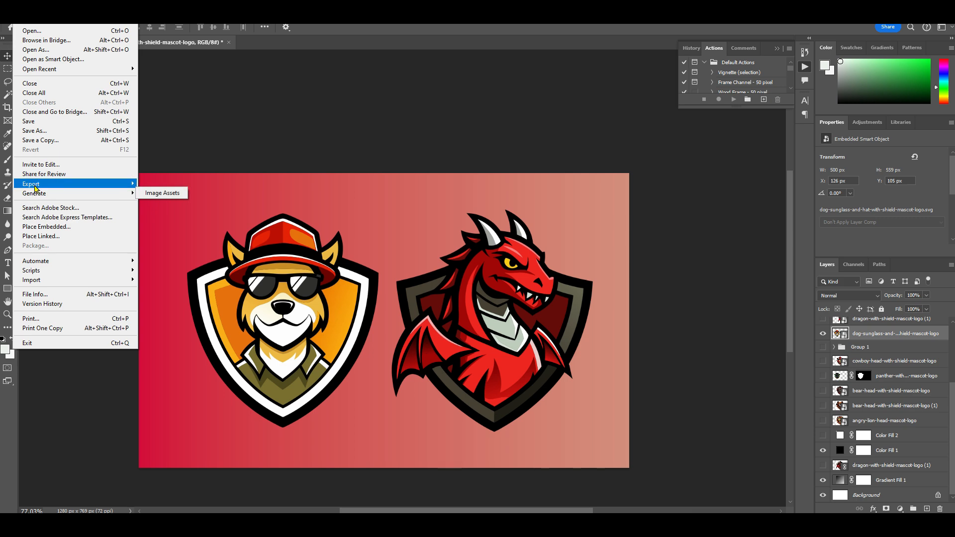
mouse_move(60, 183)
click(170, 218)
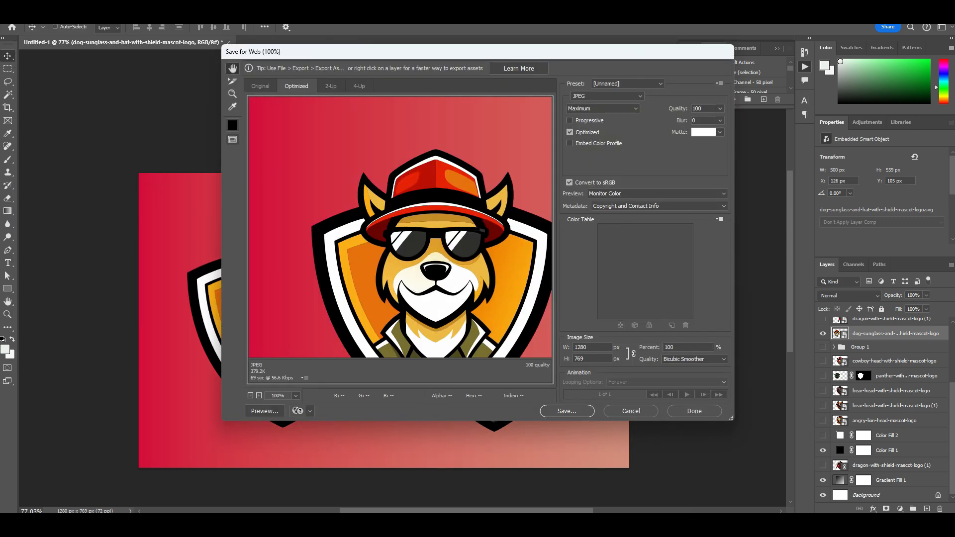
Step: In ChatGPT, submit "need more seo friendly" and copy the new gig title it suggests
mouse_move(454, 518)
click(309, 475)
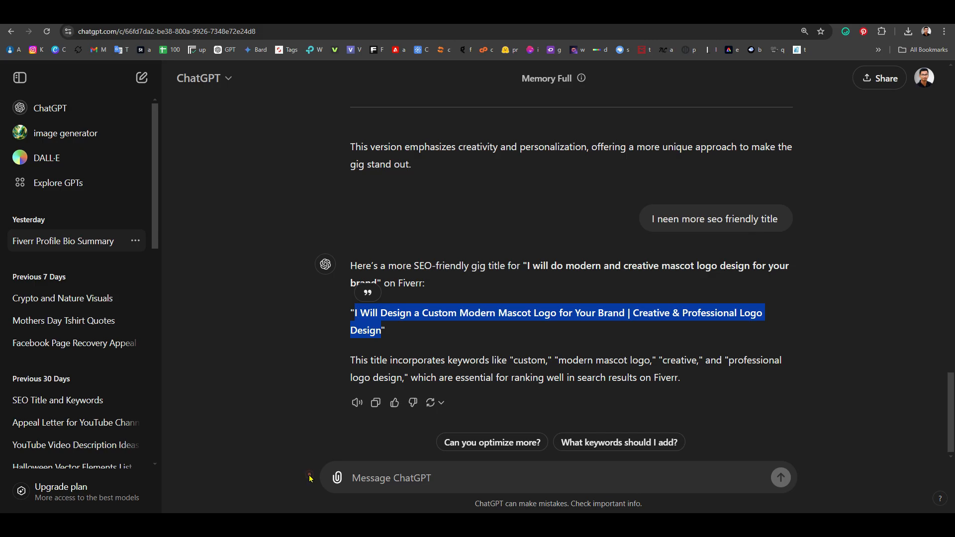
click(441, 473)
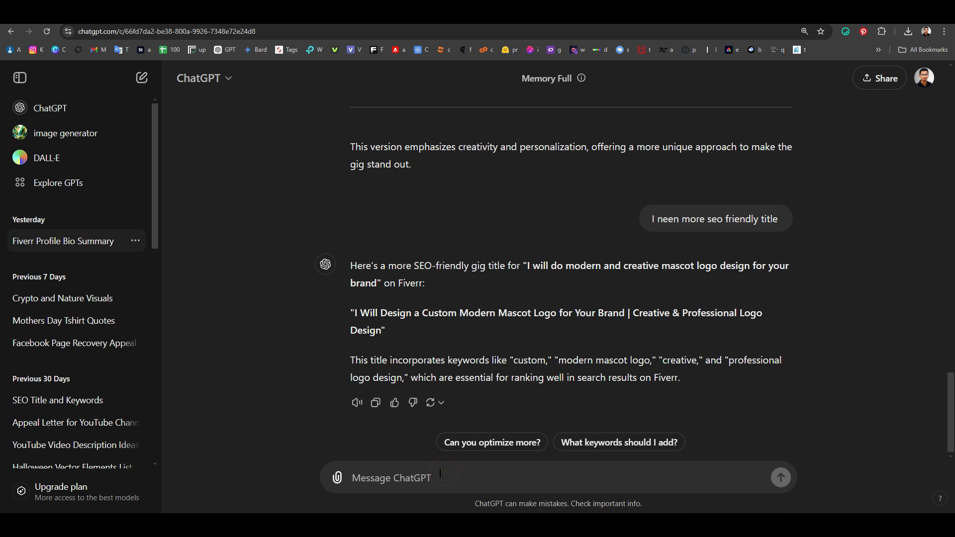
text(need more seo friendly)
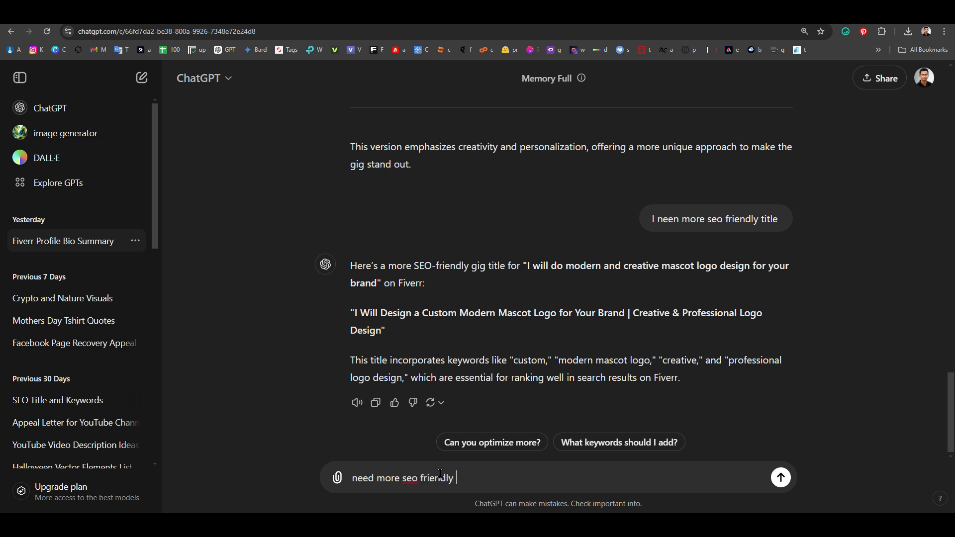
key(Return)
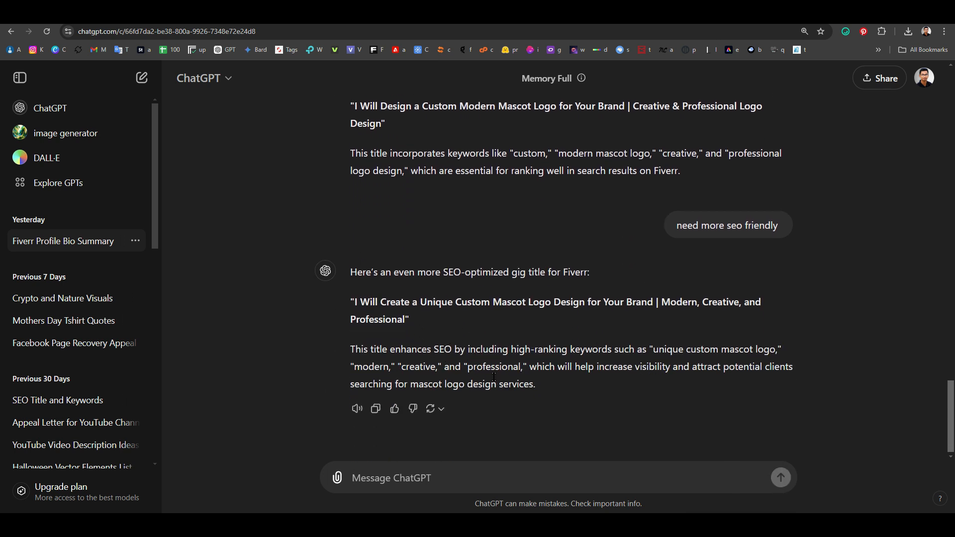
drag(406, 314, 356, 298)
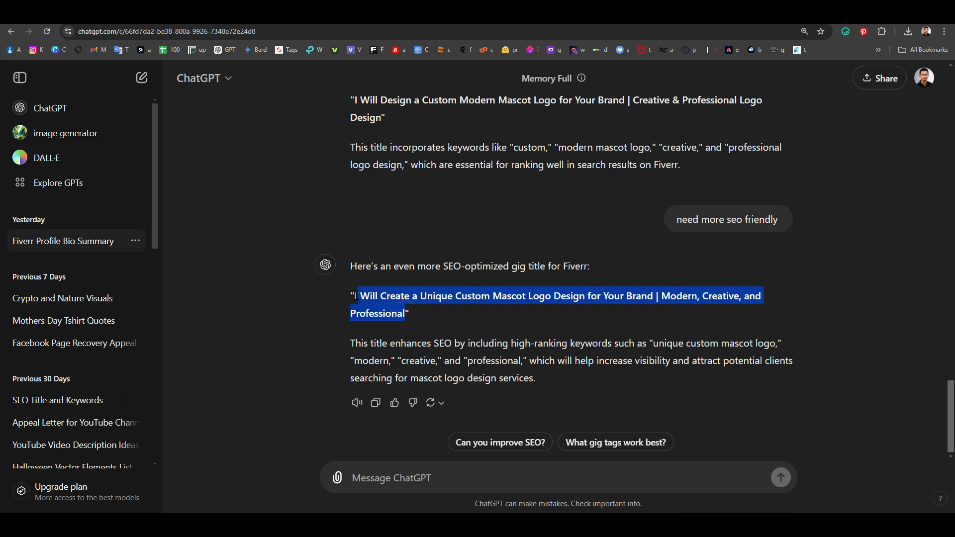
drag(354, 298, 355, 298)
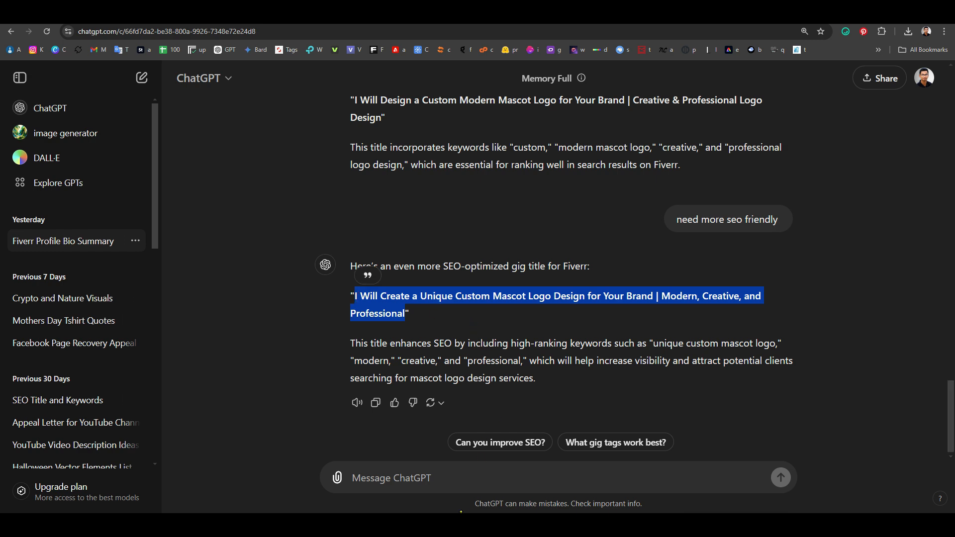
Step: Save the Photoshop JPEG to the desktop as "I Will Create a Unique Custom Mascot Logo Design for Your Brand Modern, Creative, and Professional"
click(308, 450)
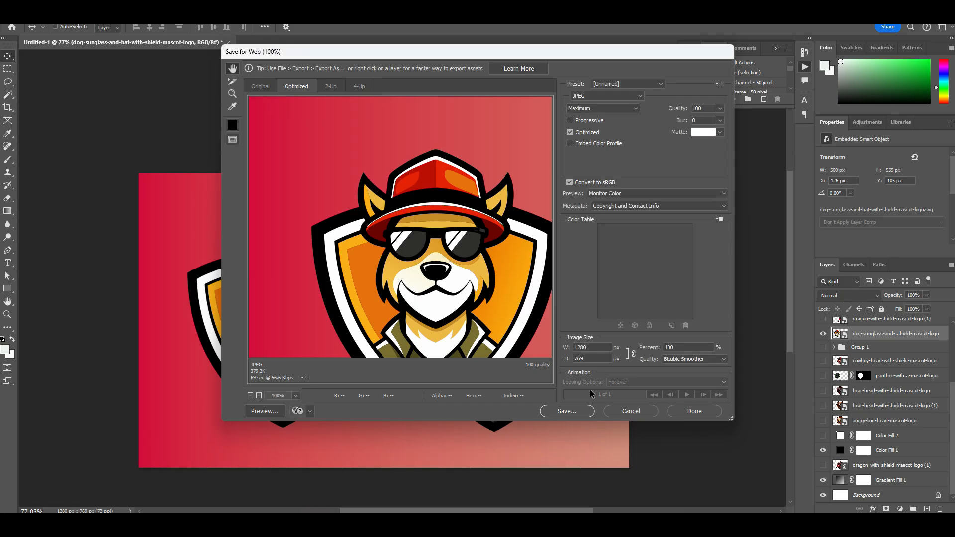
click(568, 411)
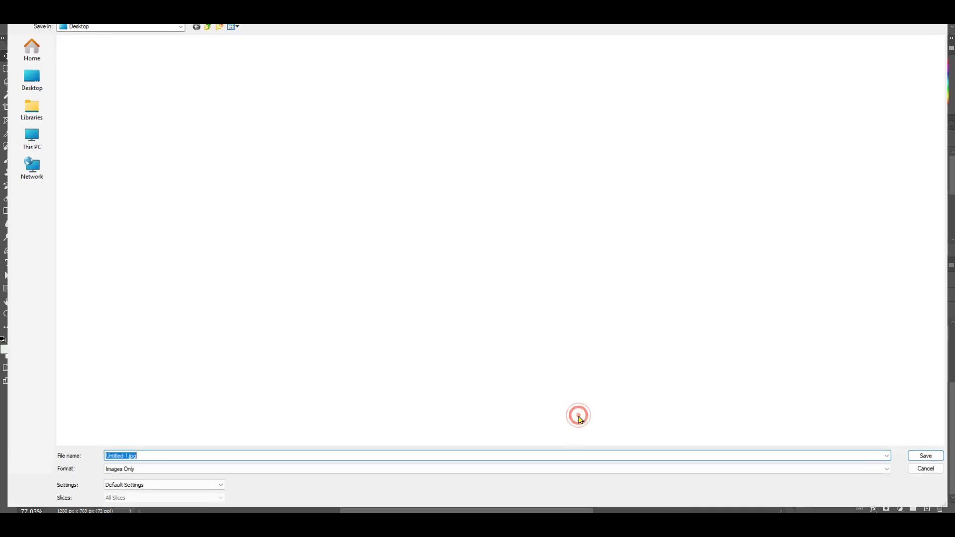
key(ctrl+v)
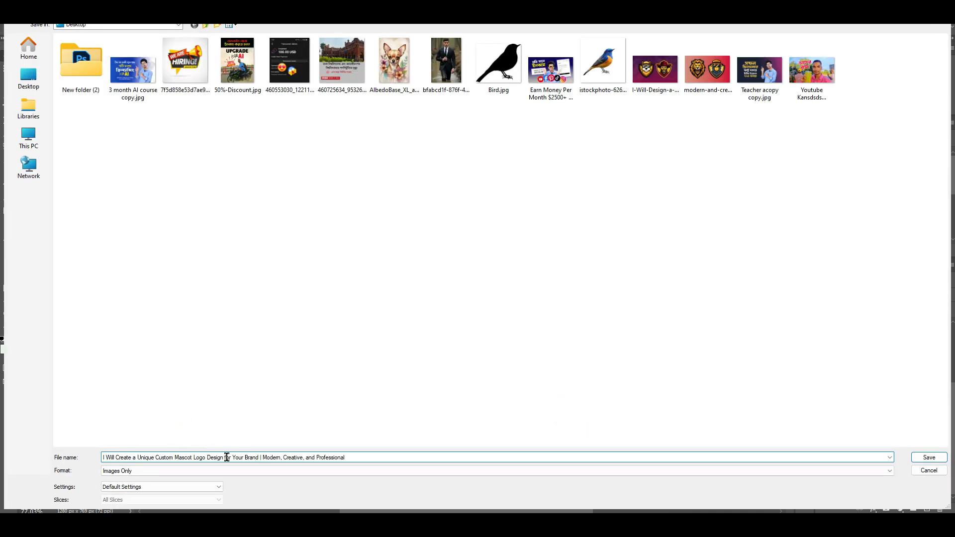
click(258, 458)
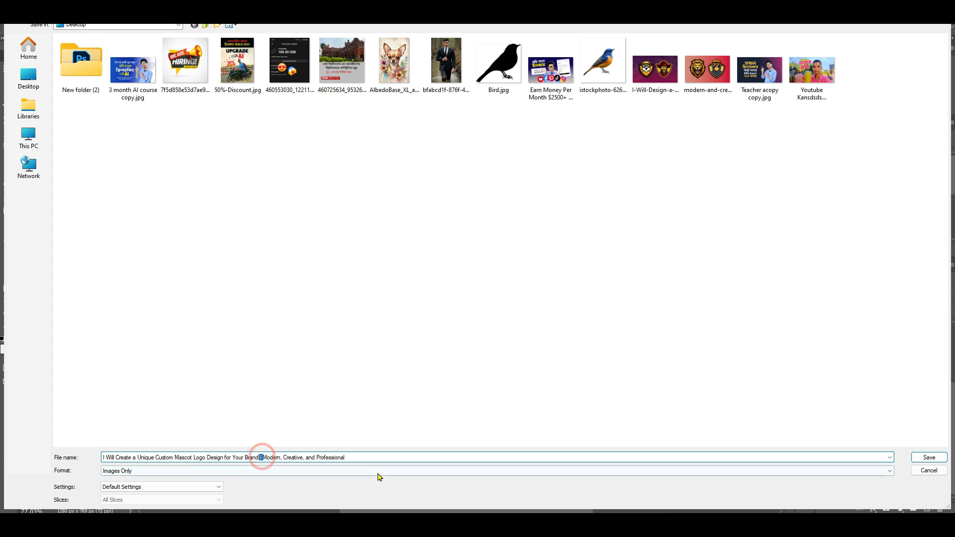
key(BackSpace)
click(926, 458)
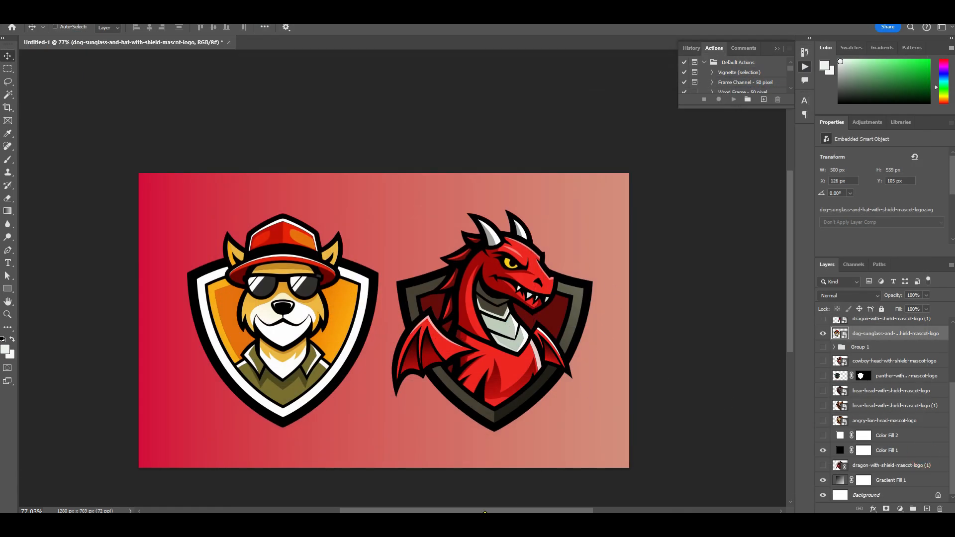
Step: In the Fiverr gig gallery, upload the desktop's dog and cowboy preview as the first image
key(alt+Tab)
click(284, 478)
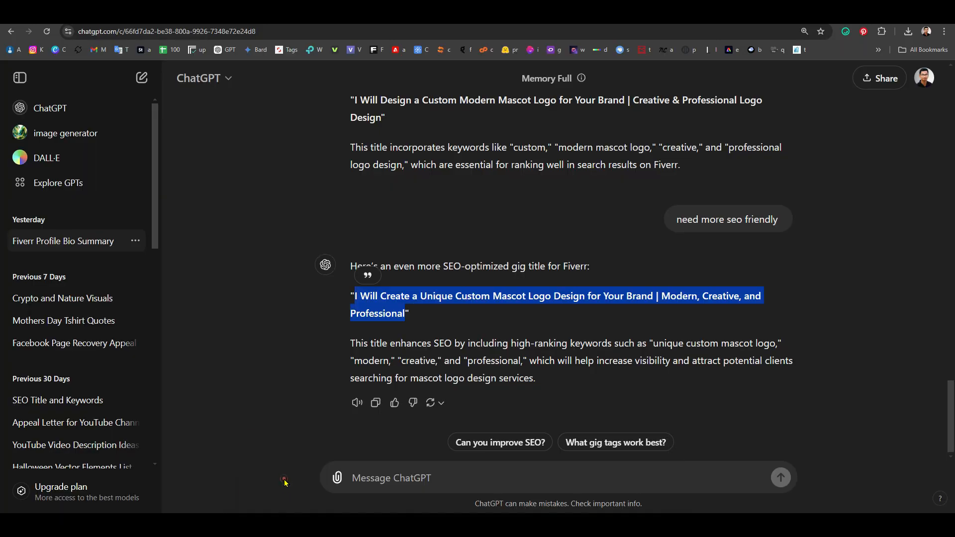
key(alt+Tab)
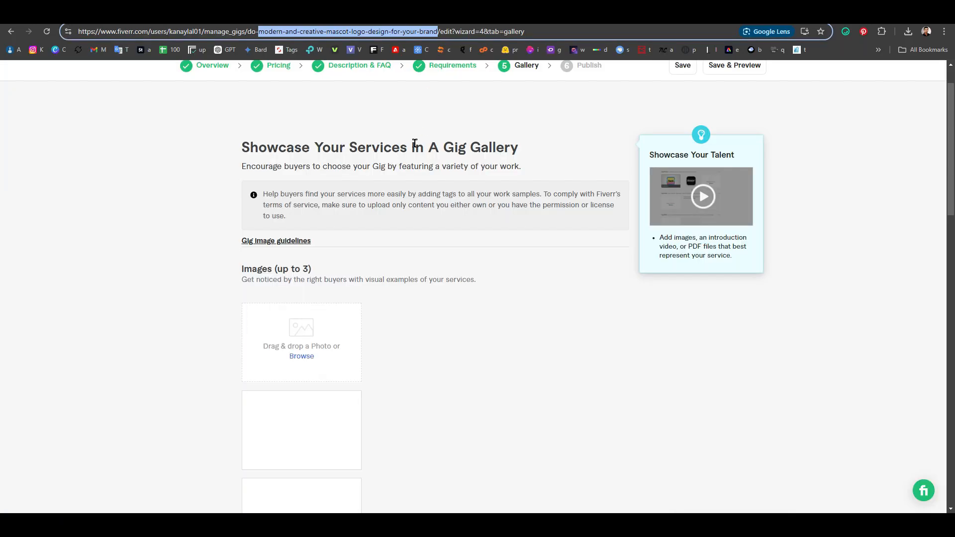
click(307, 358)
click(44, 118)
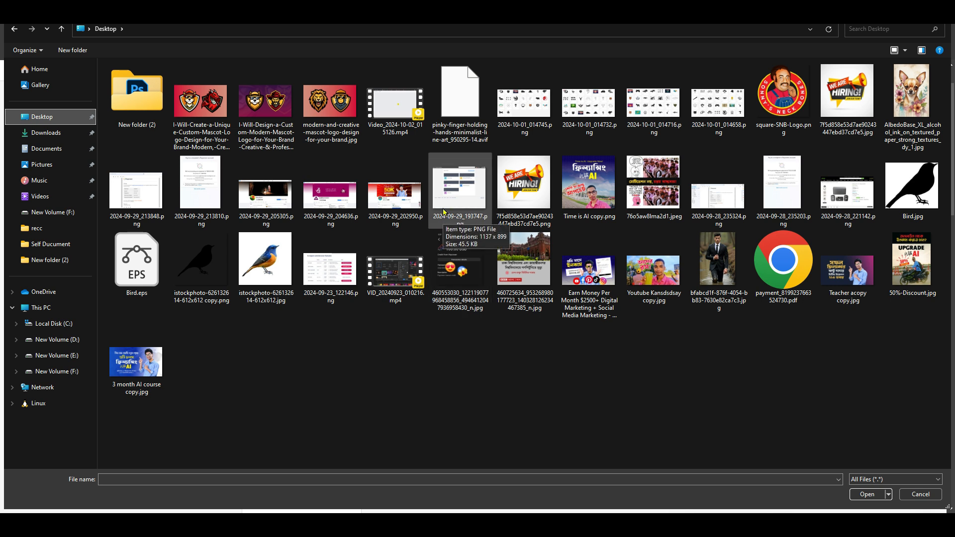
double_click(268, 104)
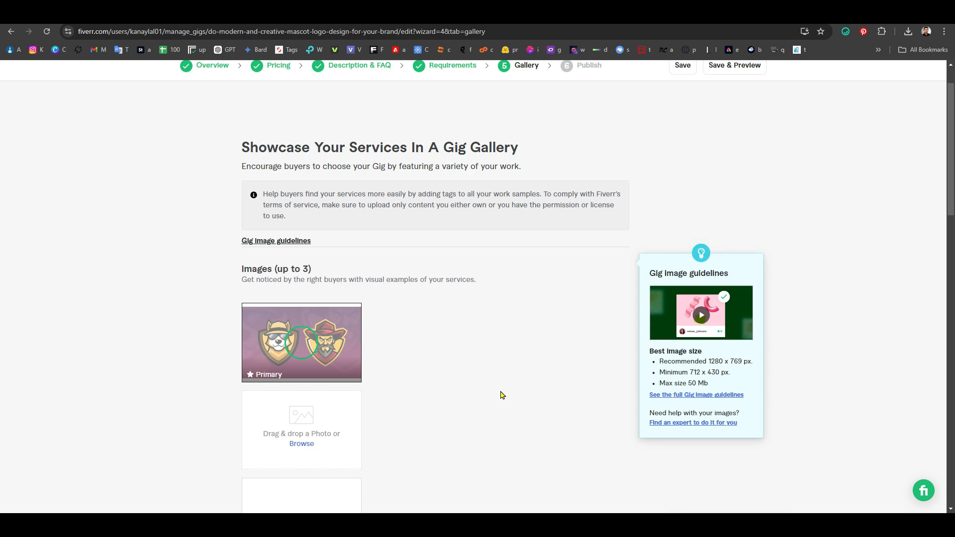
Step: Upload the lion and monkey preview, modern-and-creative-mascot-logo-design-for-your-brand.jpg, as the second gallery image
scroll(502, 396, down, 3)
click(308, 296)
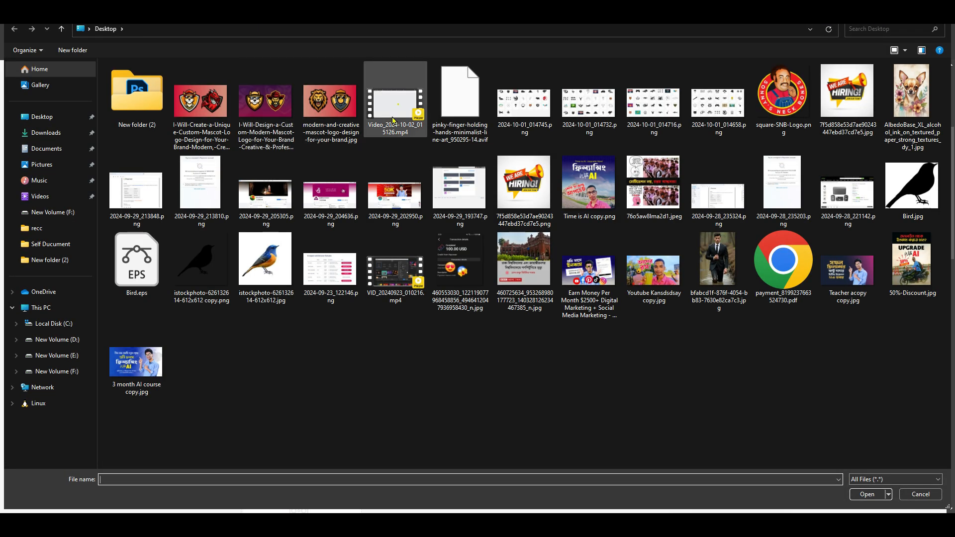
click(202, 109)
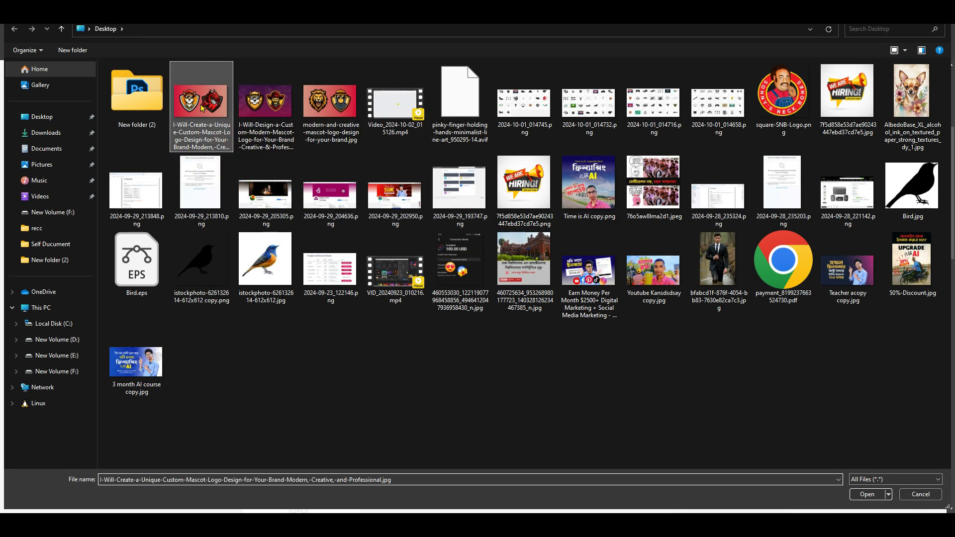
click(330, 108)
double_click(331, 108)
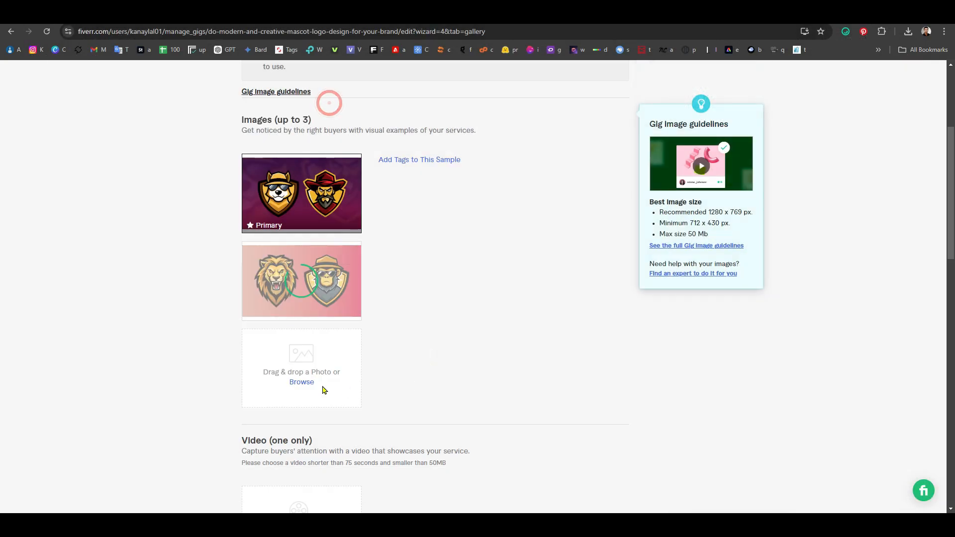
Step: Upload the red-hatted dog and dragon preview as the third gallery image
click(304, 384)
click(201, 108)
double_click(201, 108)
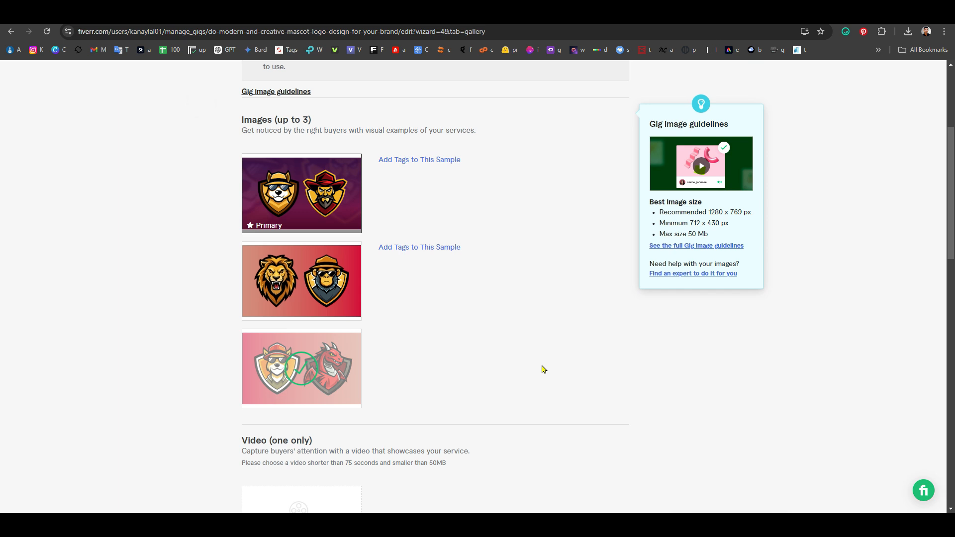
scroll(548, 367, down, 5)
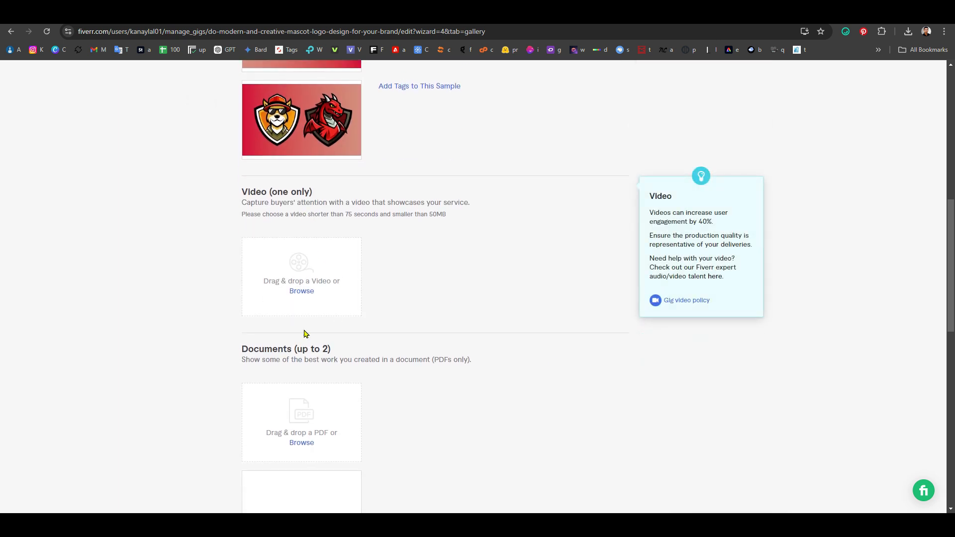
scroll(445, 335, down, 4)
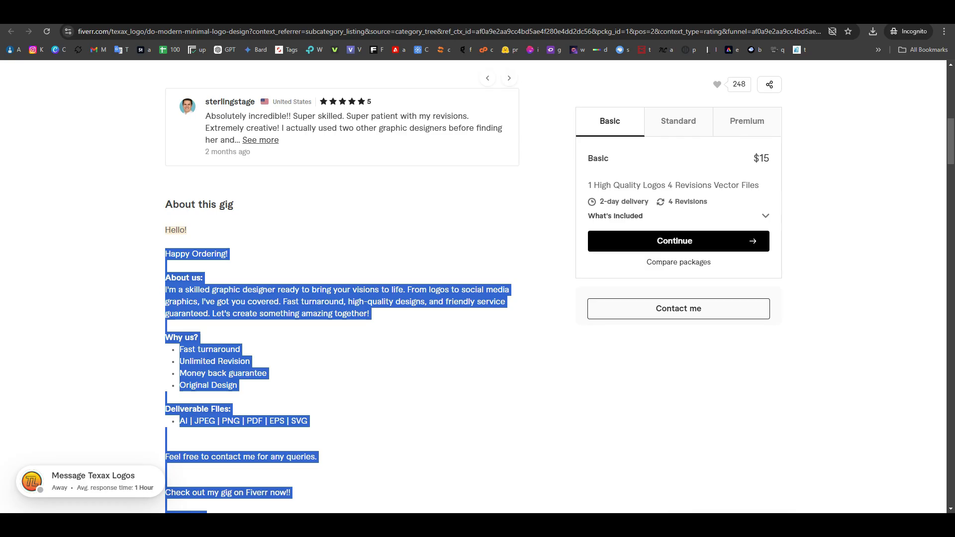
click(442, 237)
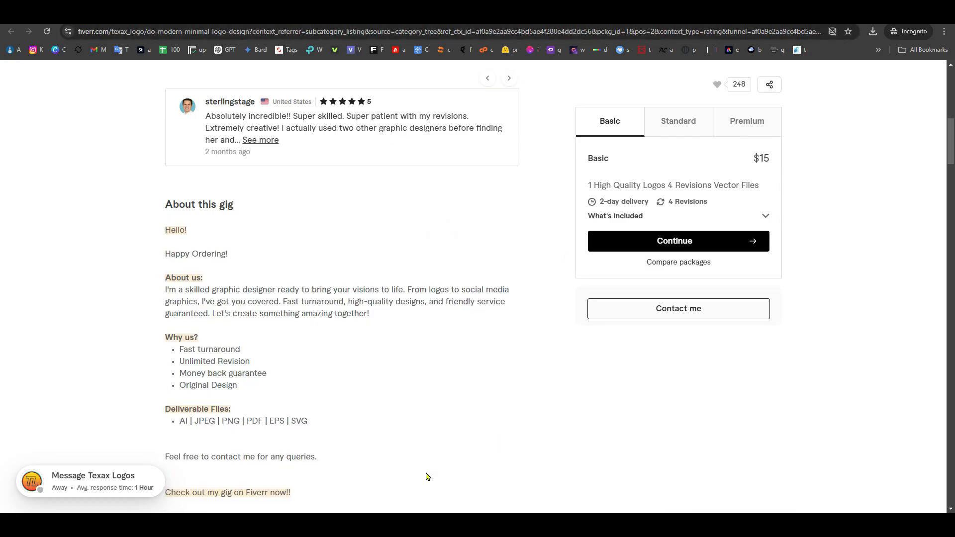
mouse_move(454, 525)
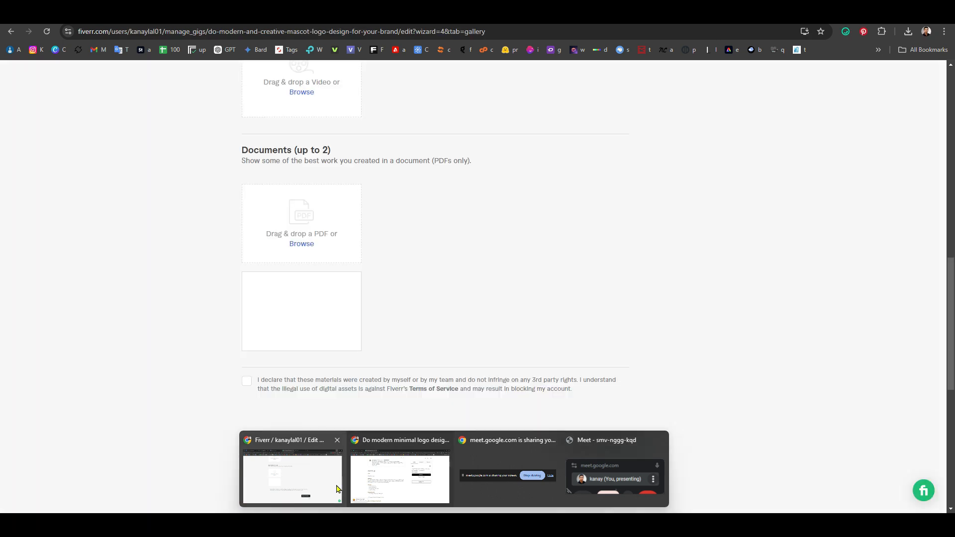
click(731, 448)
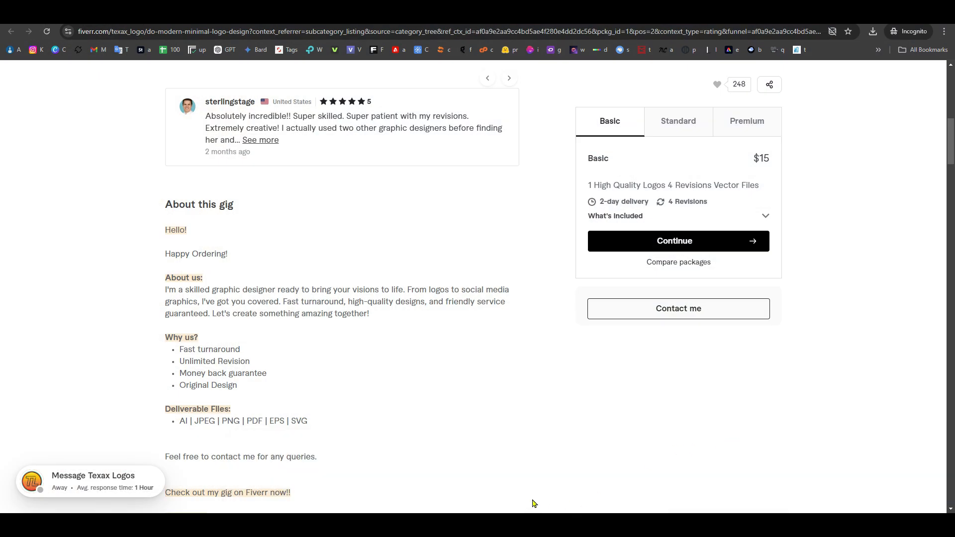
Step: Switch to Illustrator and set up a new document in pixels, 1280 px wide and 769 px high
key(alt+Tab)
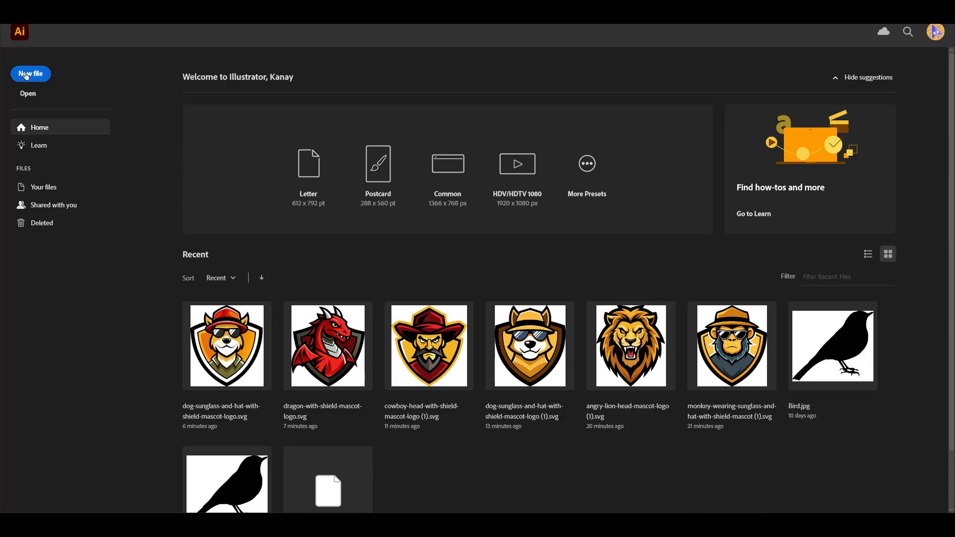
click(26, 74)
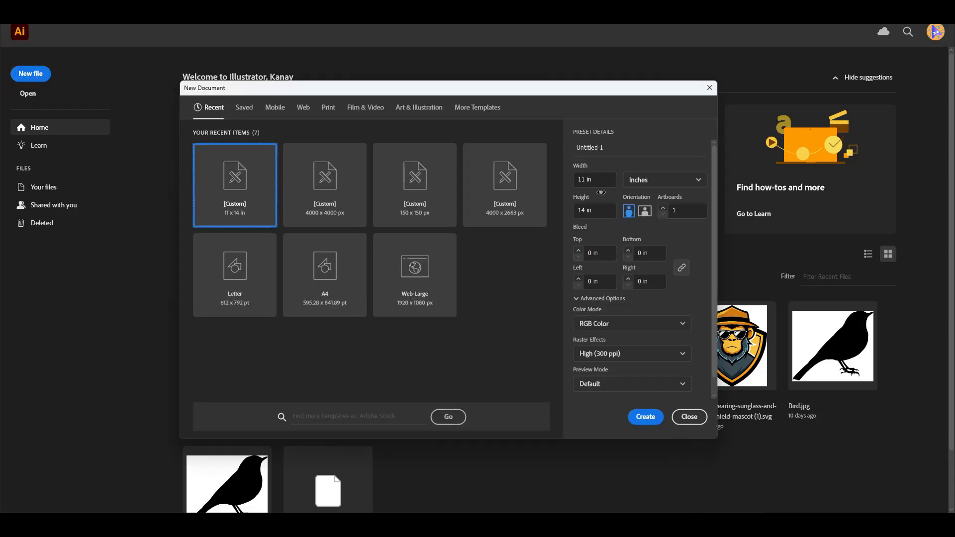
click(589, 178)
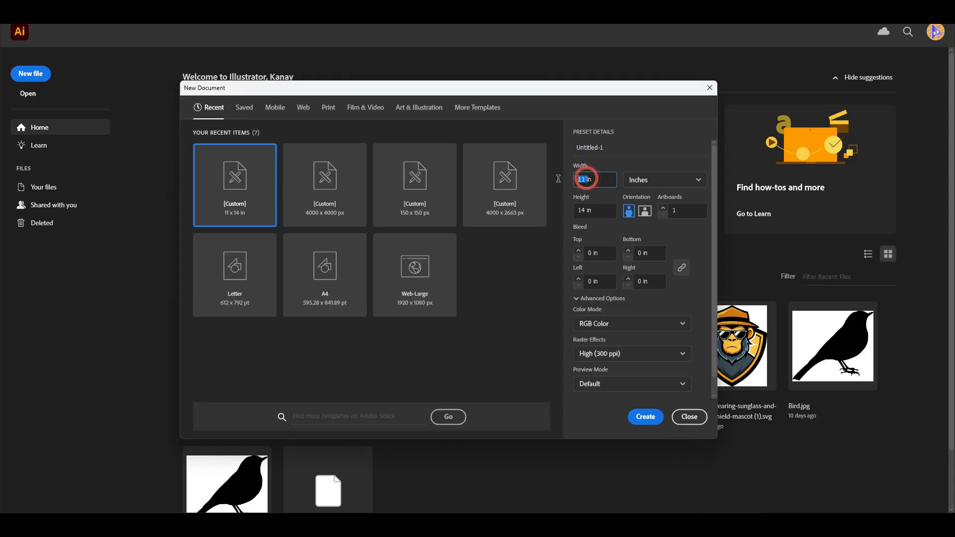
click(671, 178)
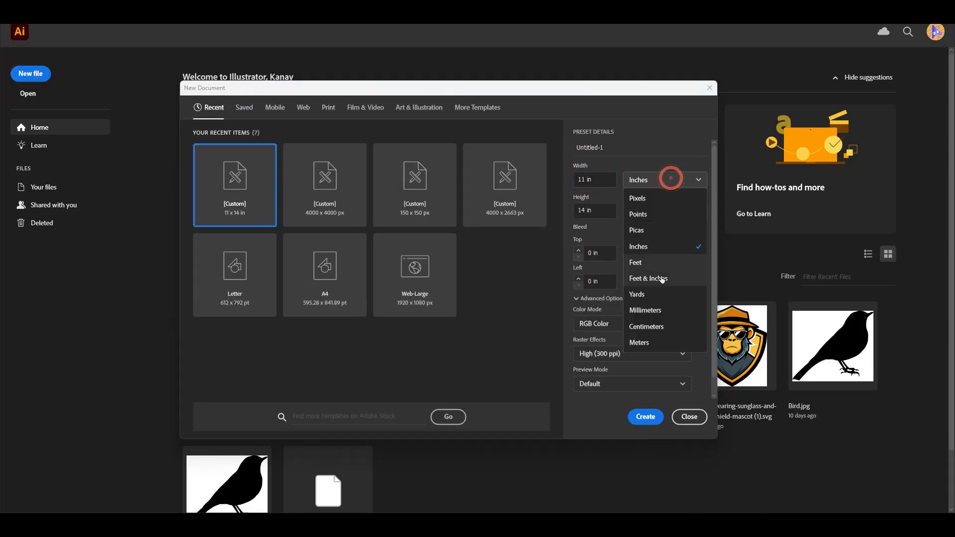
click(636, 198)
double_click(590, 180)
text(1280)
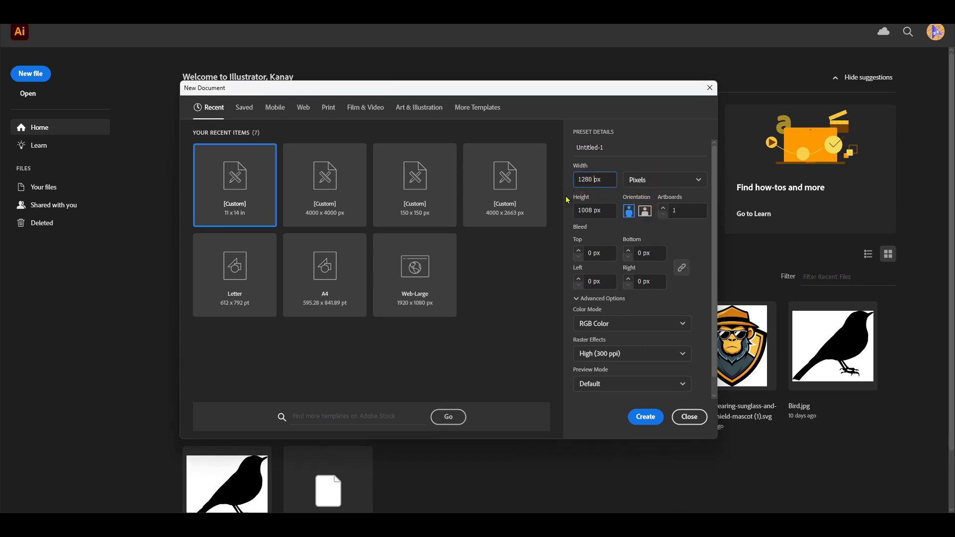
click(595, 217)
double_click(579, 212)
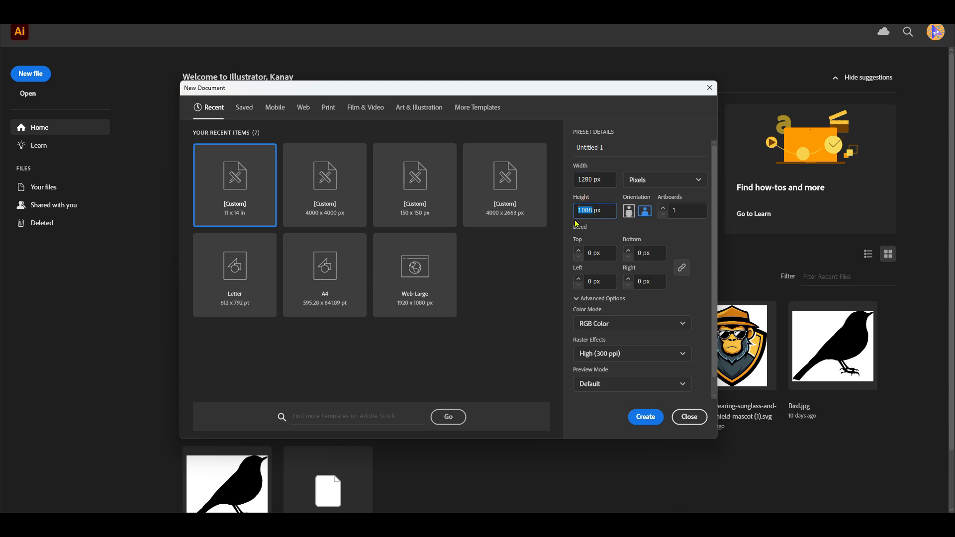
text(769)
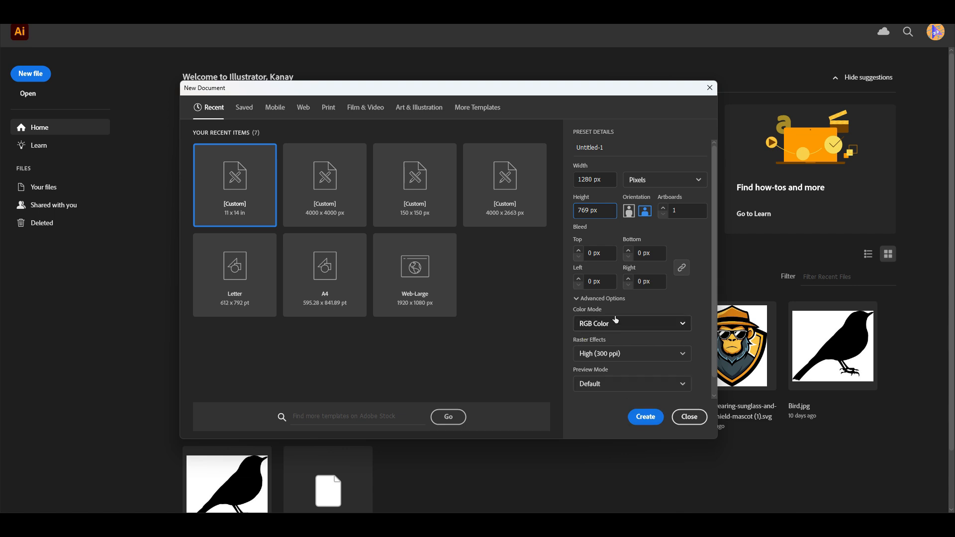
Step: Set the raster effects to Screen (72 ppi) and create the document
click(605, 354)
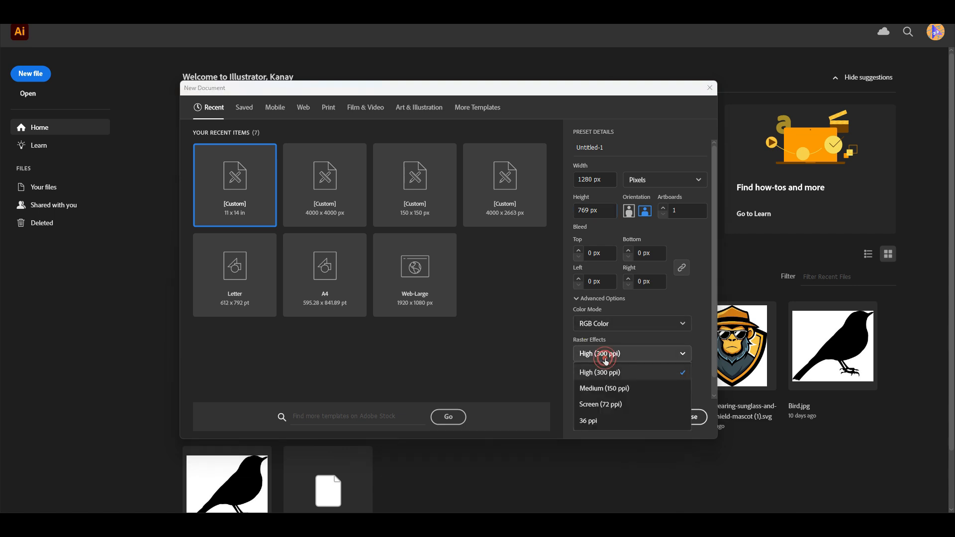
click(608, 404)
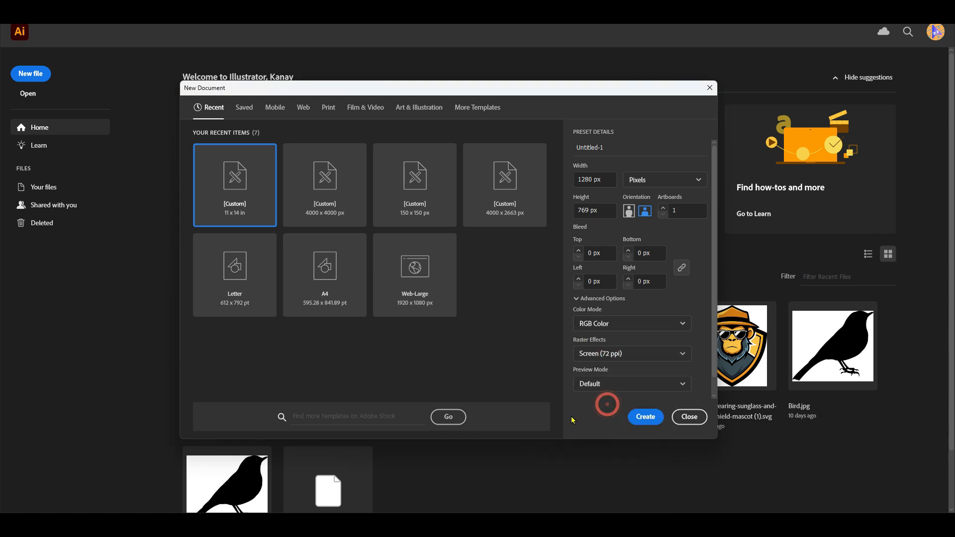
click(597, 414)
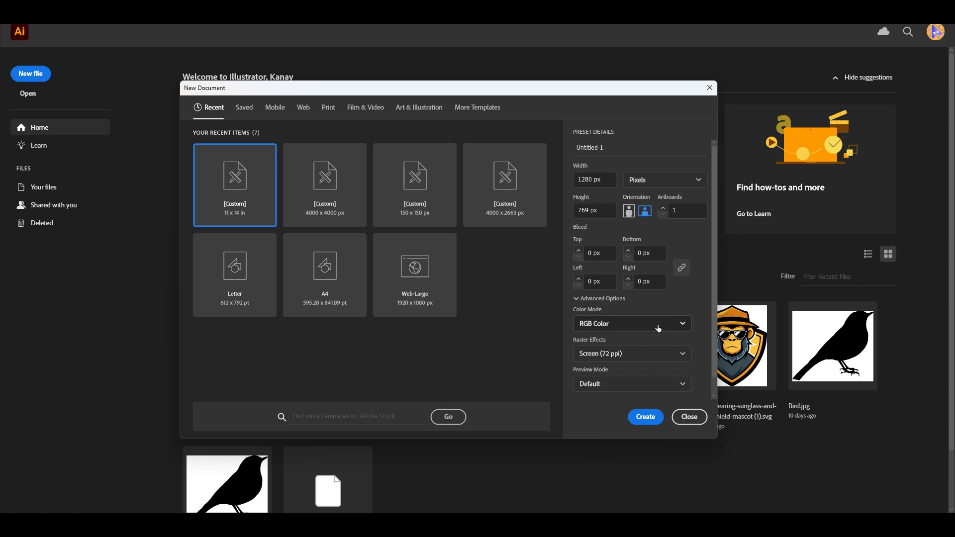
click(652, 421)
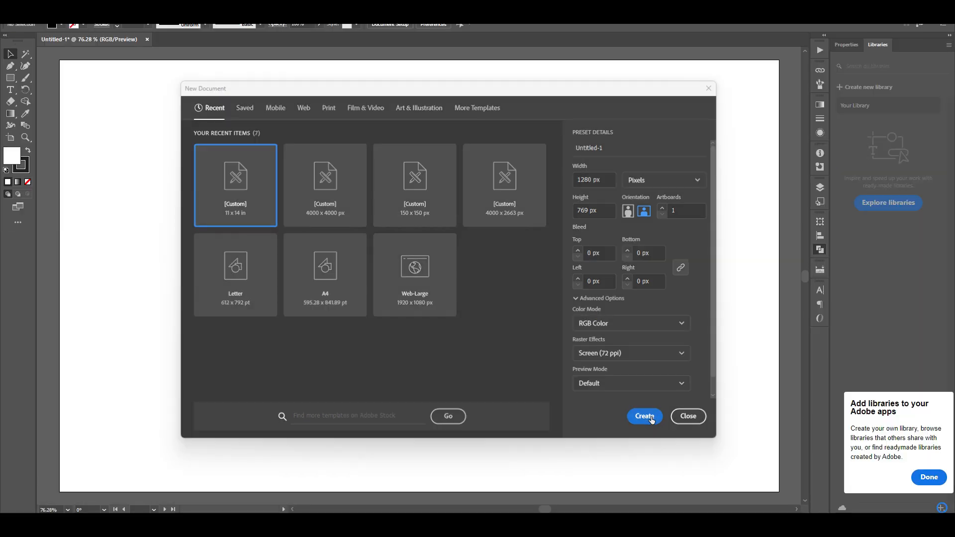
Step: Extend the artboard's bottom edge downward to about twice its height, keeping the width
scroll(438, 309, down, 5)
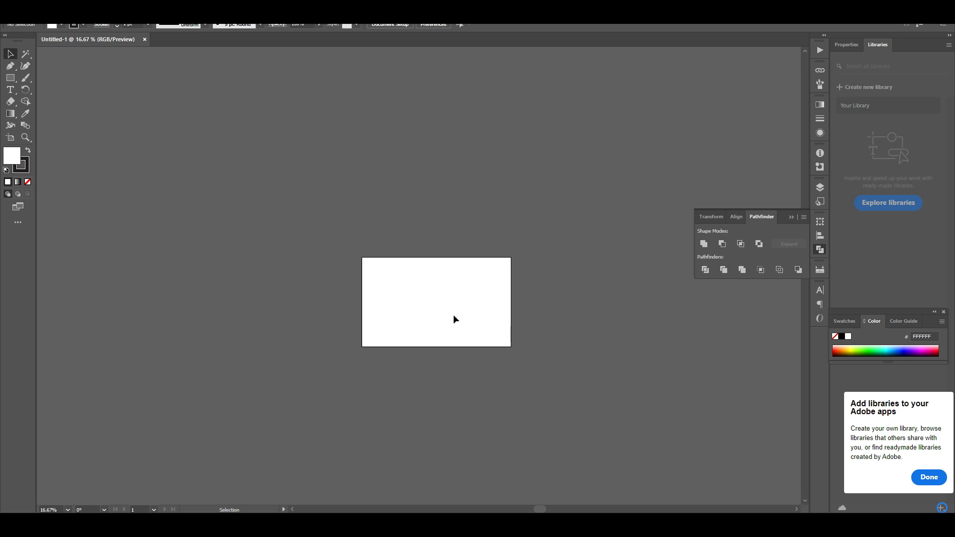
scroll(453, 319, up, 1)
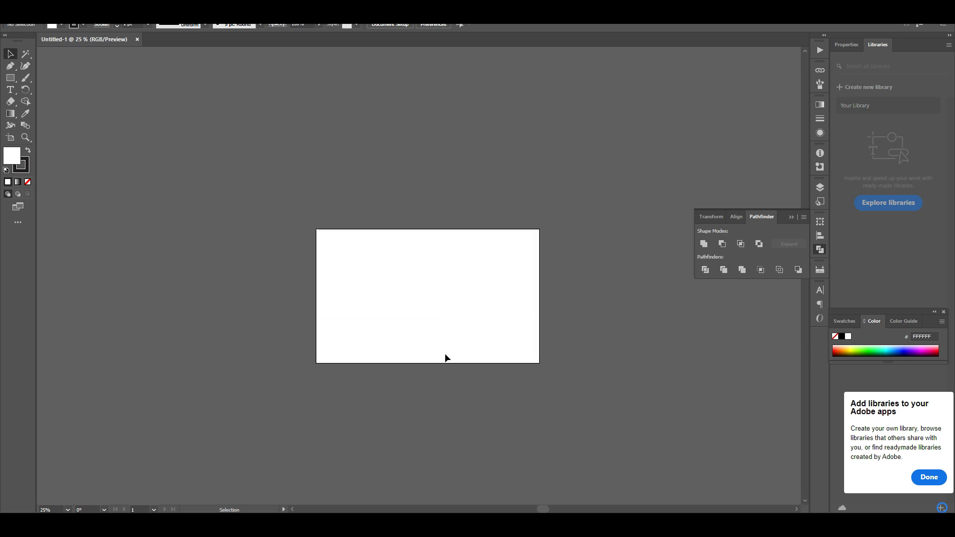
scroll(464, 327, down, 1)
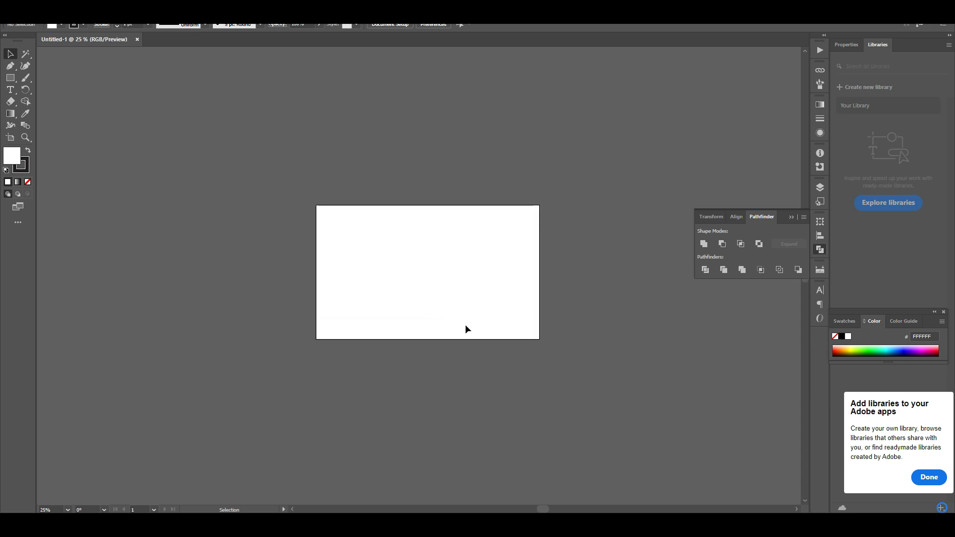
scroll(448, 313, down, 1)
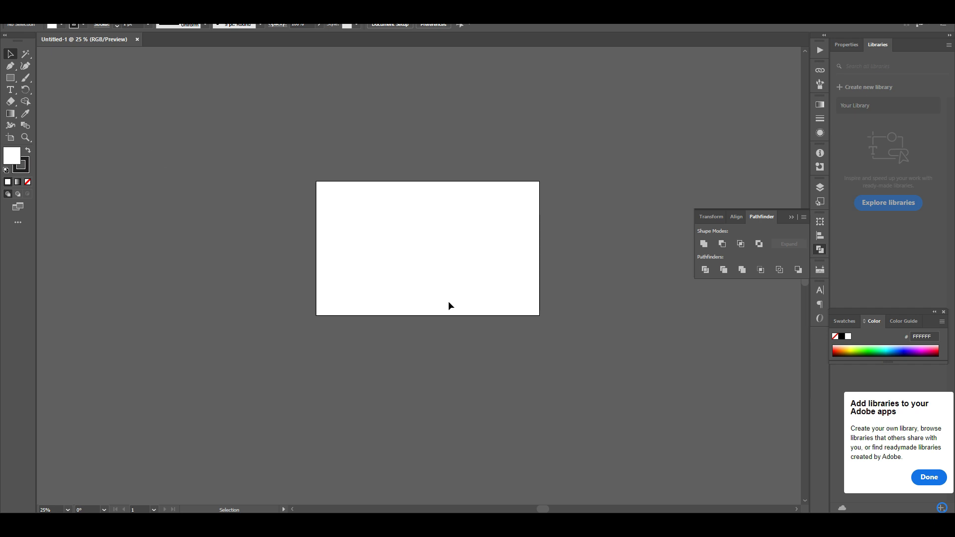
click(386, 247)
click(12, 140)
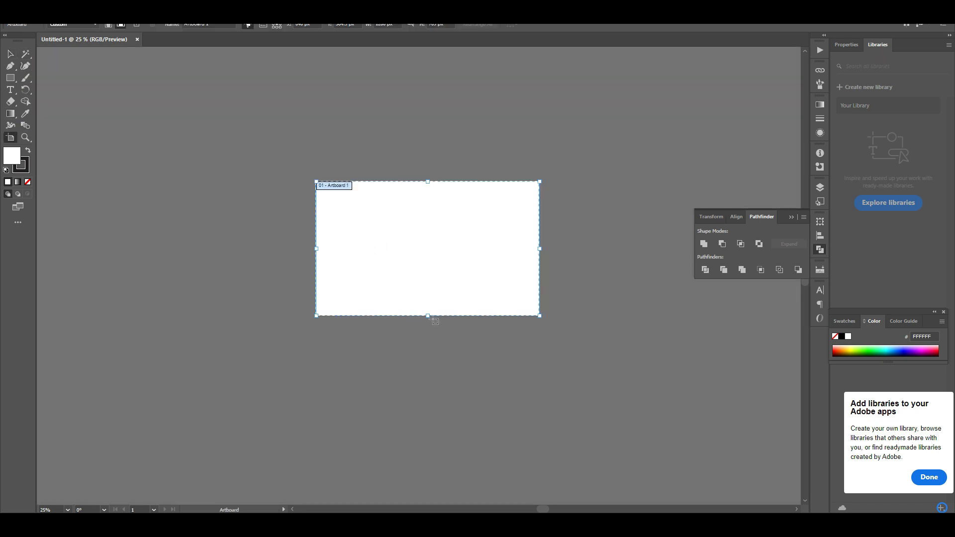
drag(430, 317, 434, 456)
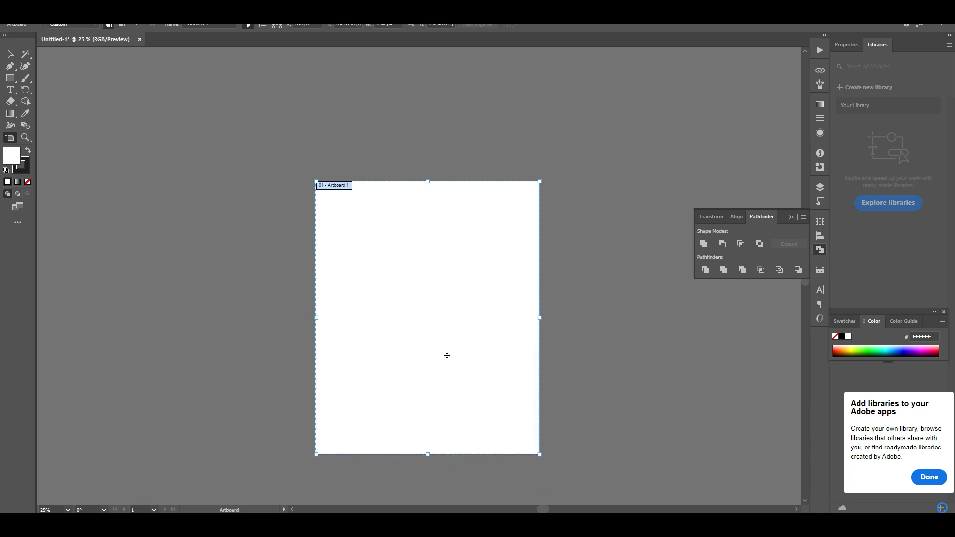
key(ctrl+0)
click(16, 56)
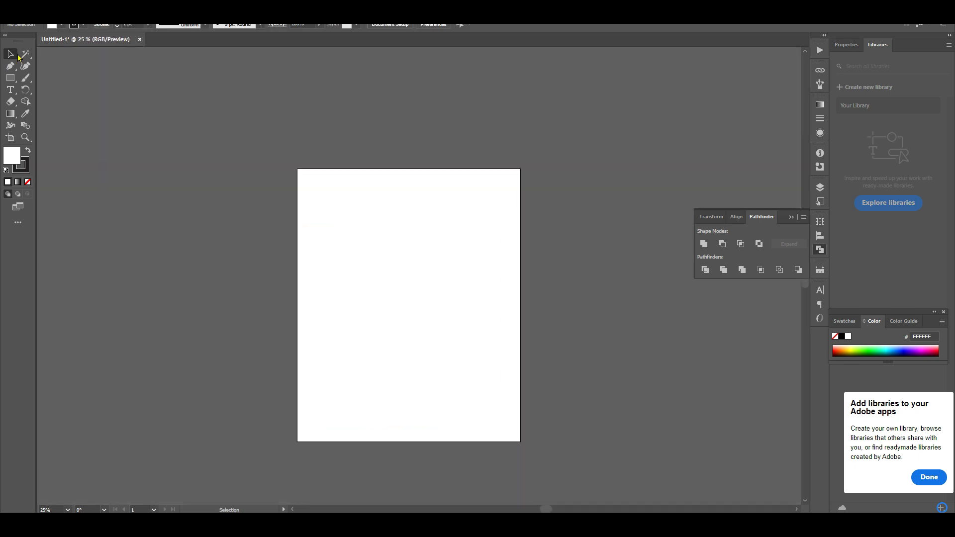
Step: Draw a rectangle covering the whole artboard and move it off to the artboard's right side
scroll(425, 383, down, 2)
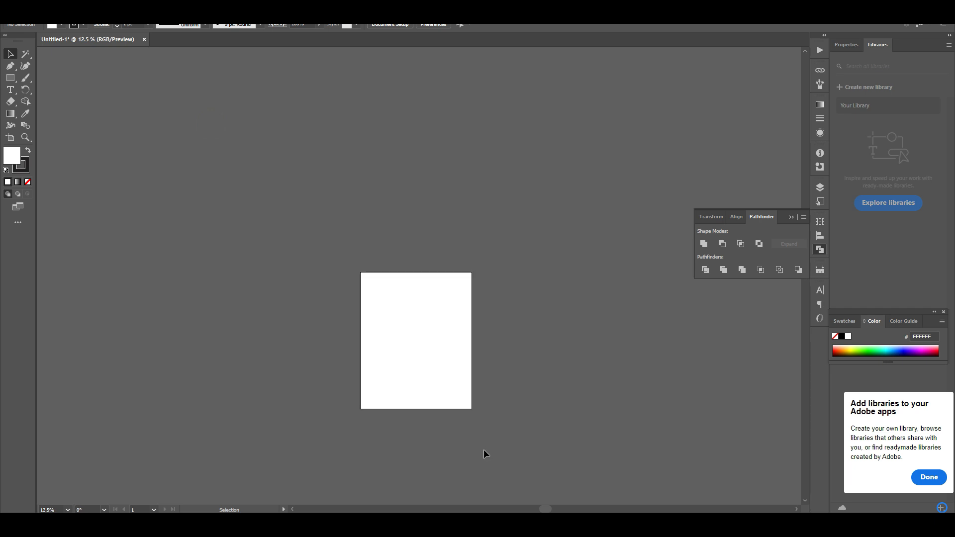
scroll(456, 390, up, 2)
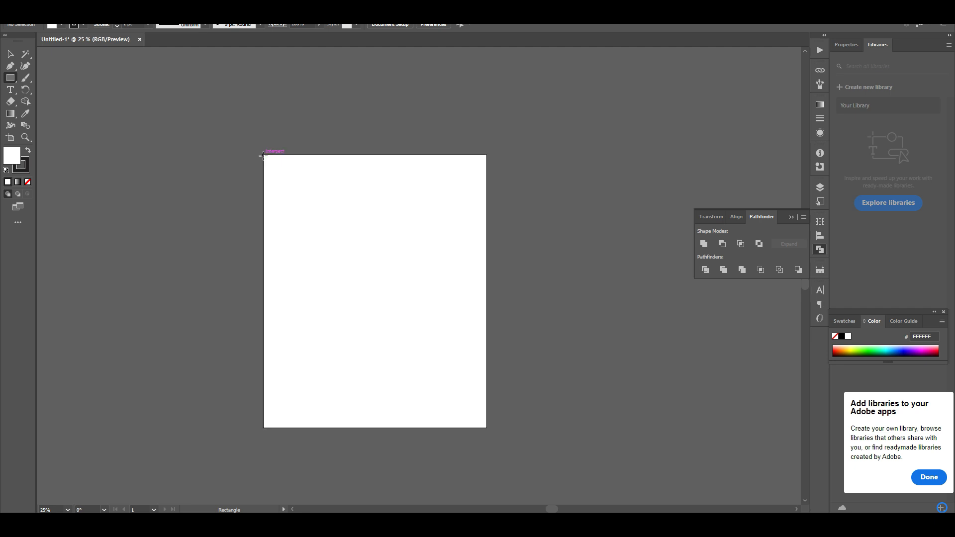
drag(262, 155, 487, 428)
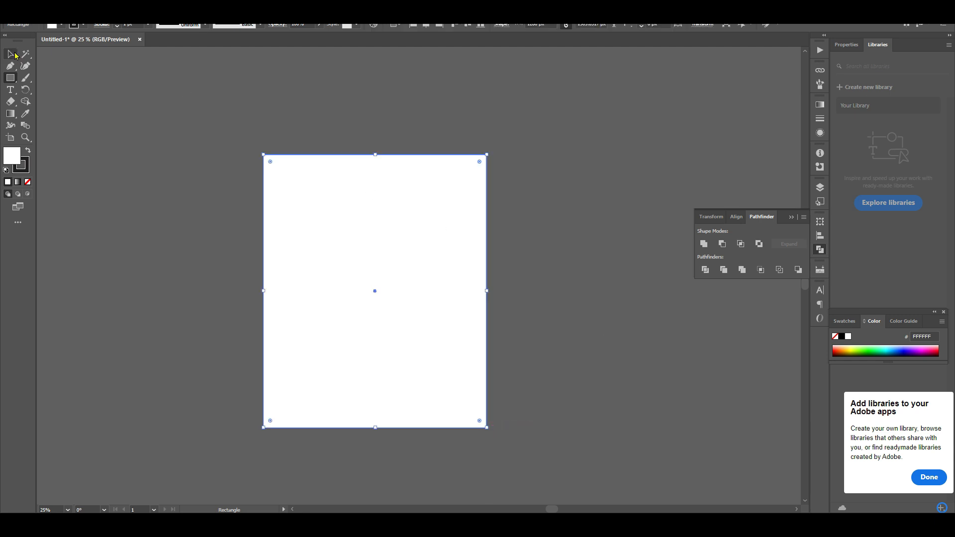
click(135, 122)
drag(206, 131, 535, 463)
drag(567, 330, 398, 331)
drag(212, 268, 518, 273)
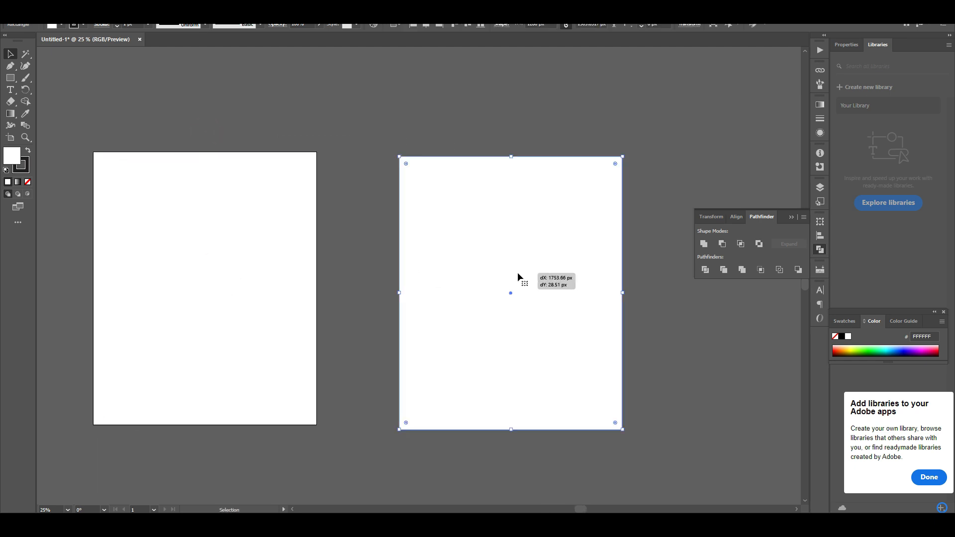
Step: Convert the moved rectangle into a second artboard and delete the original artboard
click(10, 137)
click(543, 272)
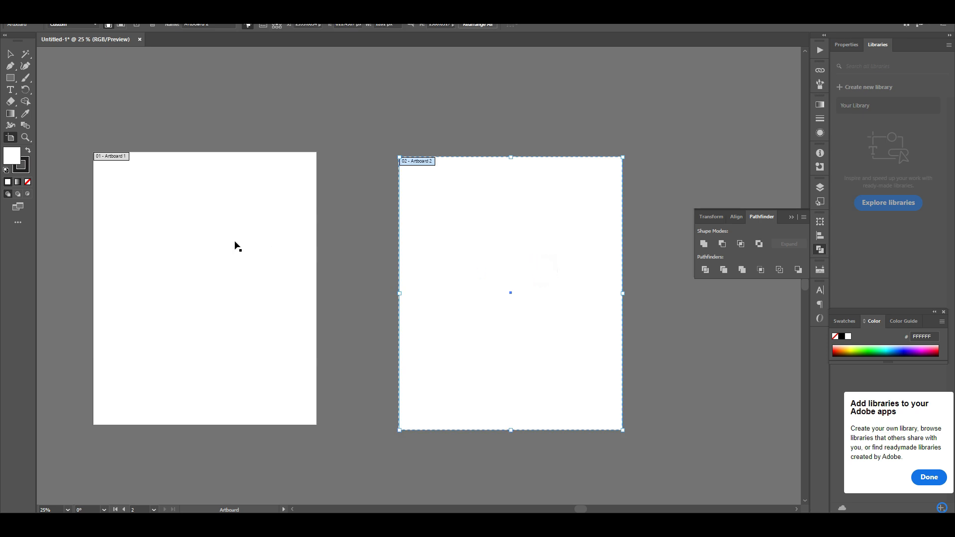
key(Delete)
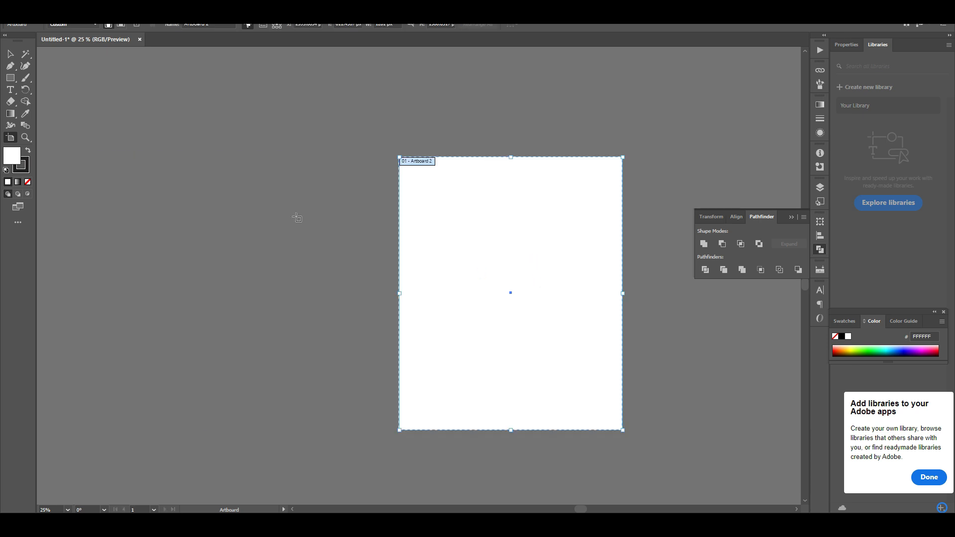
drag(374, 221, 281, 219)
Step: Load the mascot logo SVGs from Downloads for placing, from pegasus-head-mascot-logo-design-vector-on-white-ba.svg through deer-mascot-logo-.svg
key(alt+f)
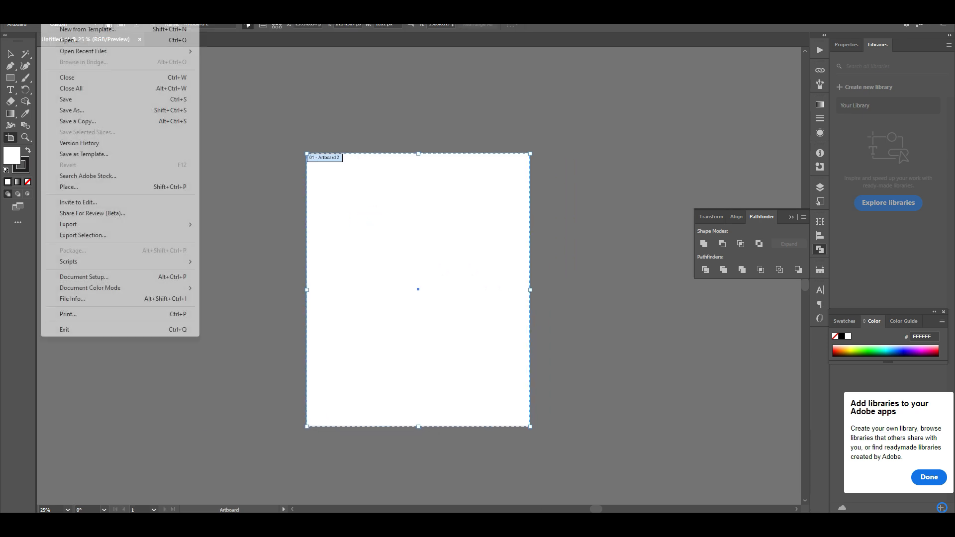
click(82, 189)
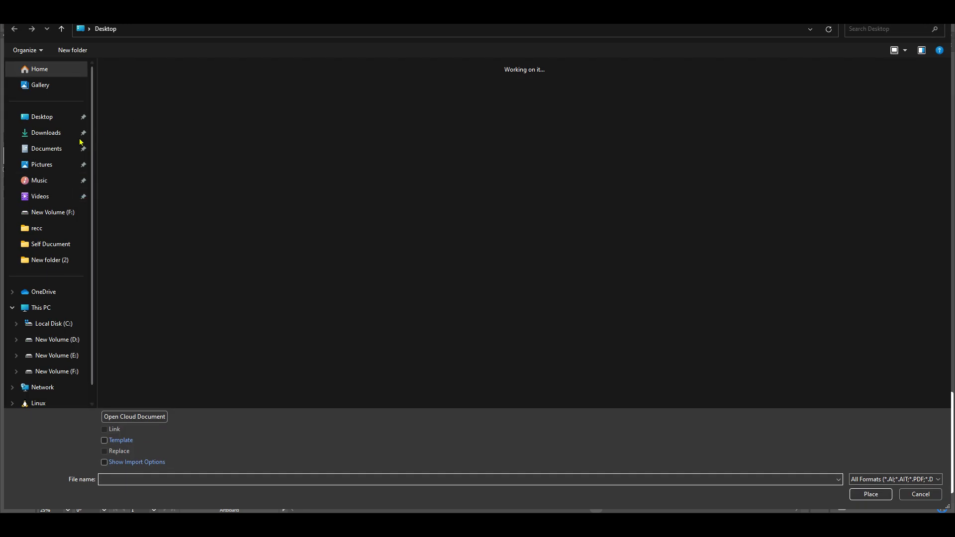
click(54, 133)
click(143, 102)
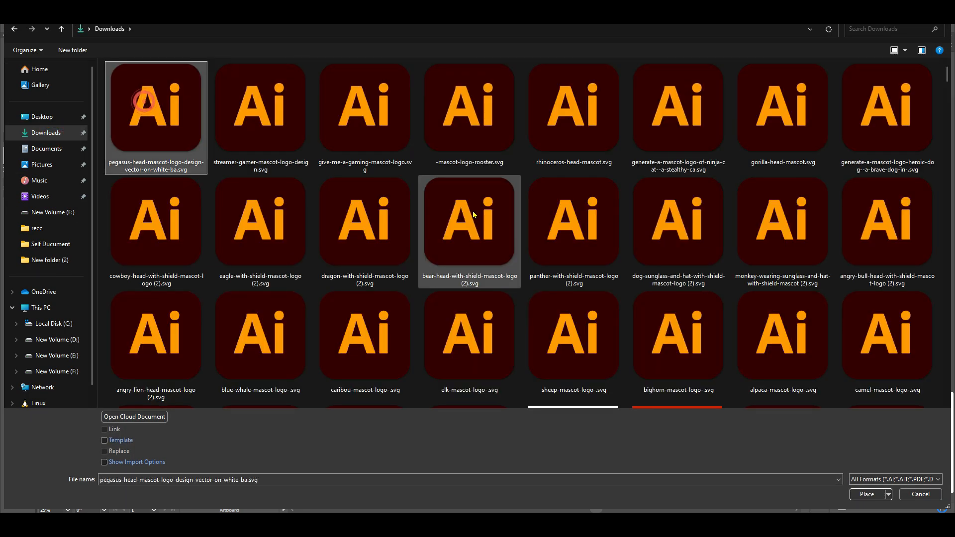
scroll(467, 209, down, 3)
shift+click(494, 236)
scroll(484, 233, up, 3)
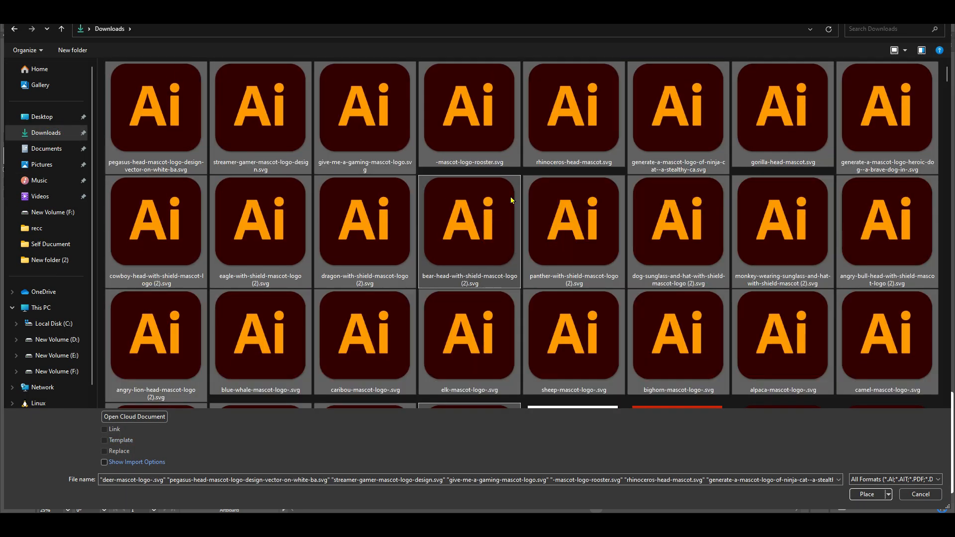
click(868, 495)
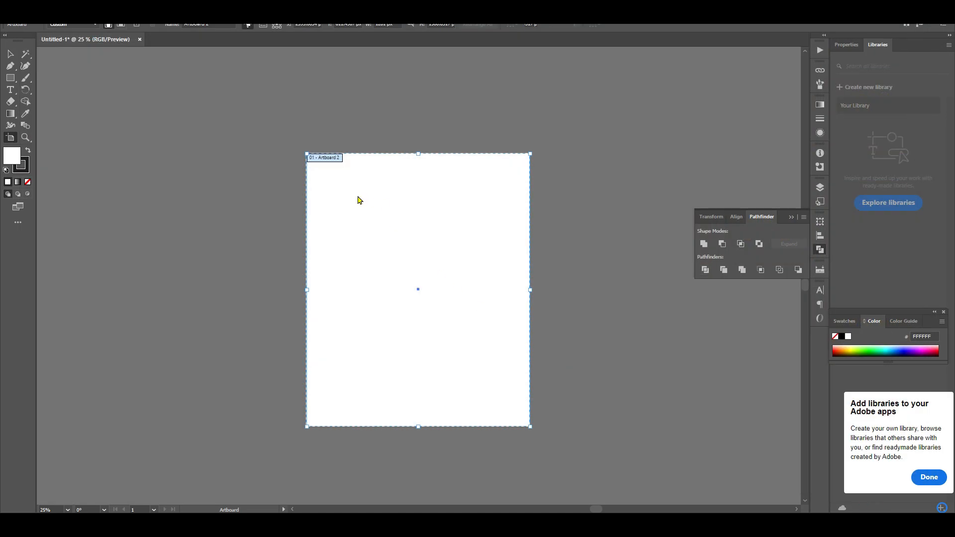
Step: Place the pegasus head logo as a small square in the artboard's top-left corner
scroll(379, 199, up, 1)
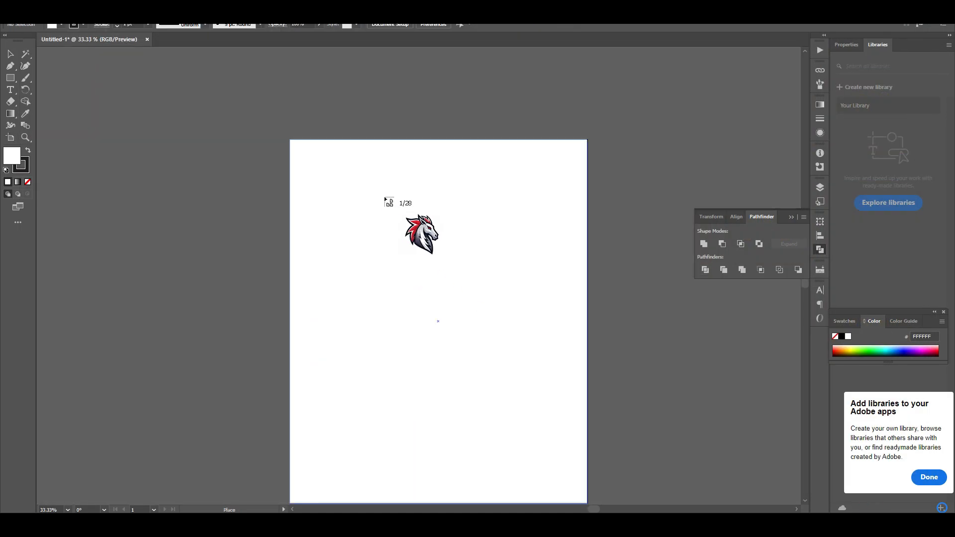
scroll(374, 202, down, 1)
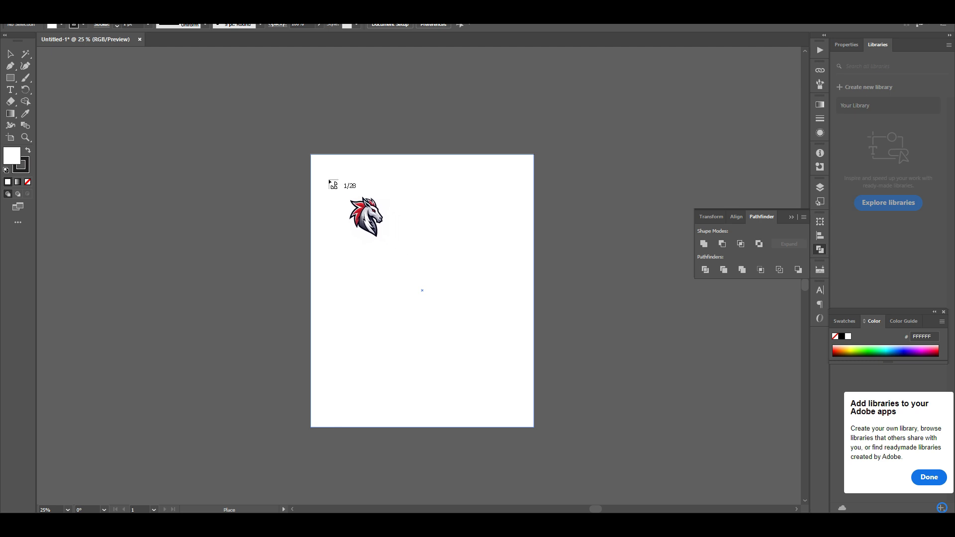
scroll(333, 184, up, 1)
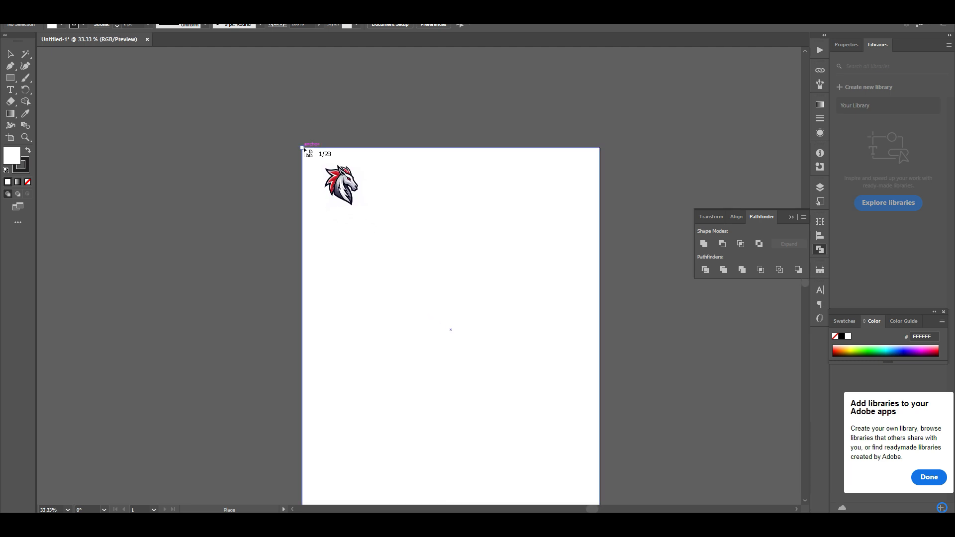
drag(347, 195, 361, 206)
scroll(356, 179, up, 2)
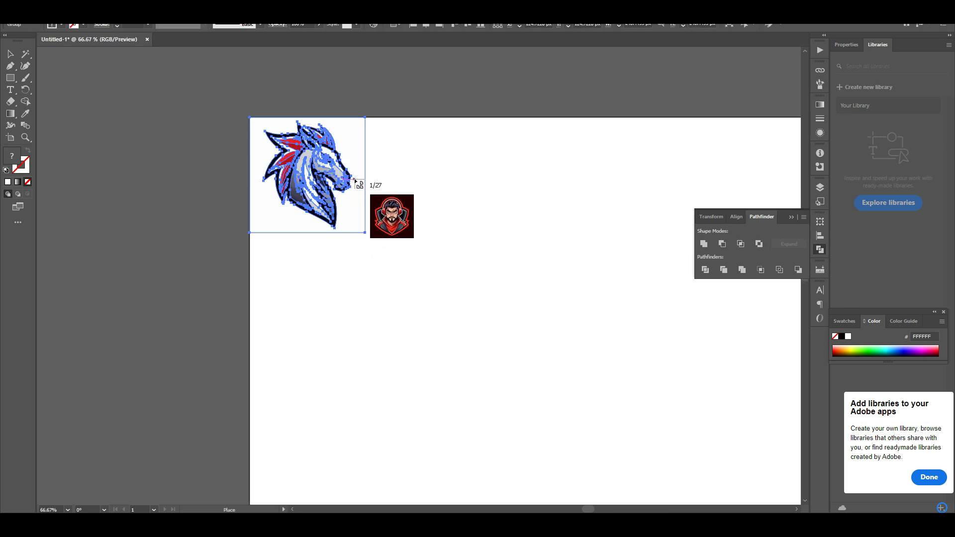
Step: Place the streamer gamer and gaming mascot logos side by side after the pegasus, matching its size along the artboard's top edge
drag(366, 118, 483, 258)
drag(542, 187, 427, 187)
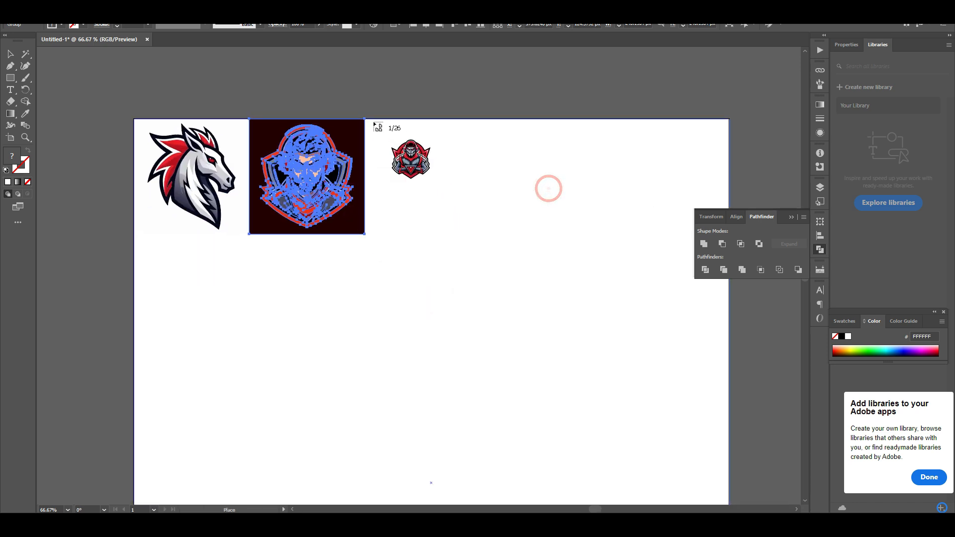
drag(367, 119, 482, 283)
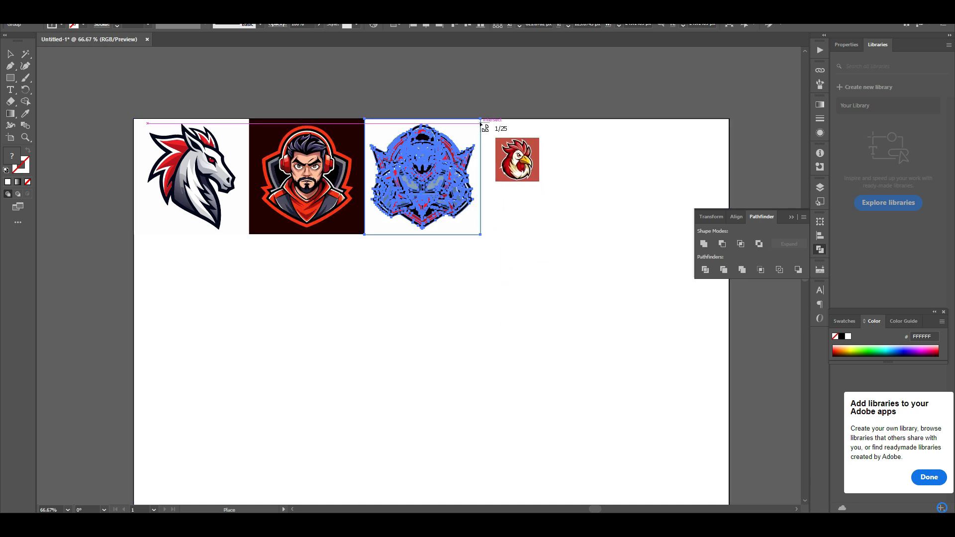
Step: Place the rooster and rhino mascot logos in the first row's last two cells, matching the other logos' size
drag(481, 119, 498, 261)
drag(453, 119, 572, 259)
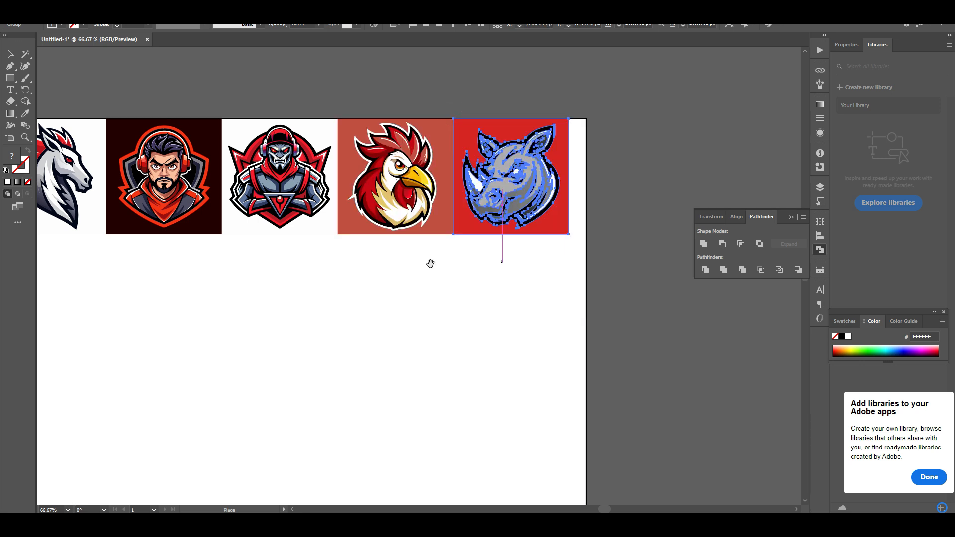
drag(411, 267, 575, 226)
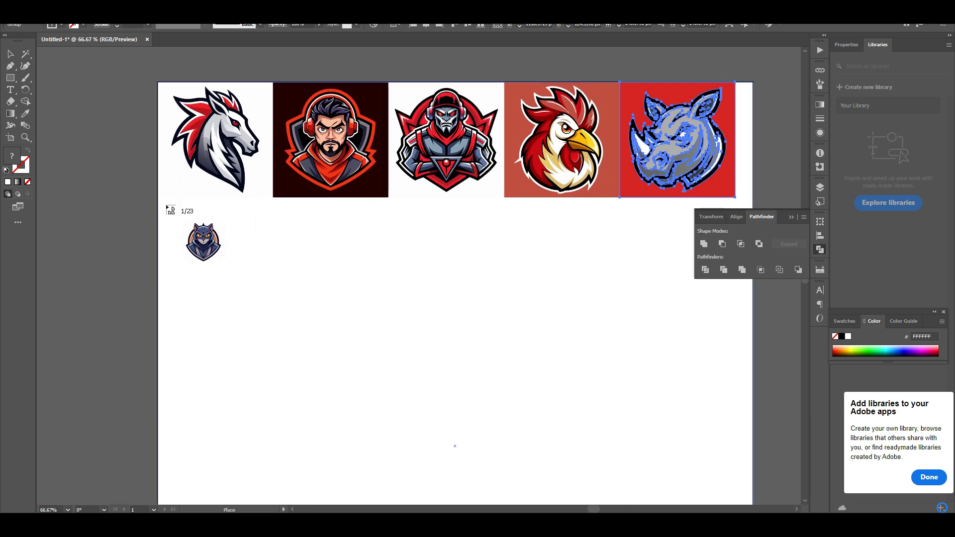
Step: Place the masked cat, gorilla and superhero dog logos below one another in the second column, beneath the bearded gamer logo
drag(274, 199, 391, 316)
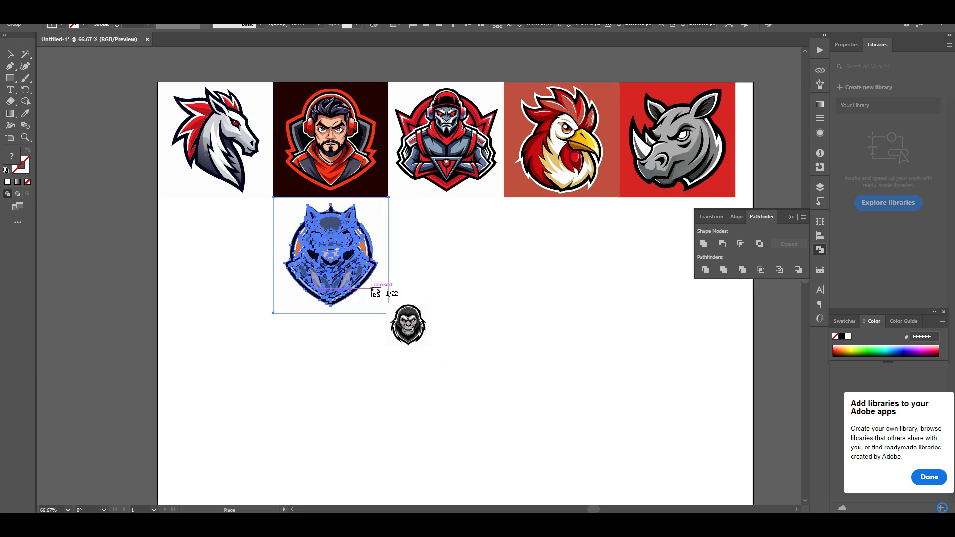
scroll(373, 293, down, 2)
drag(272, 277, 390, 402)
scroll(389, 403, down, 4)
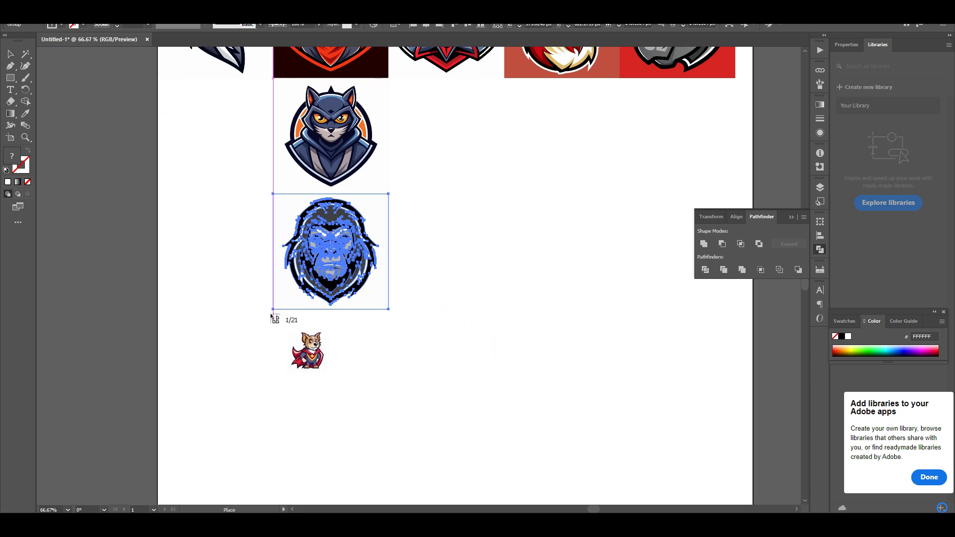
drag(273, 310, 405, 427)
Step: Place the red-hat cowboy and eagle shield logos in the second column's fifth and sixth rows
scroll(442, 322, down, 8)
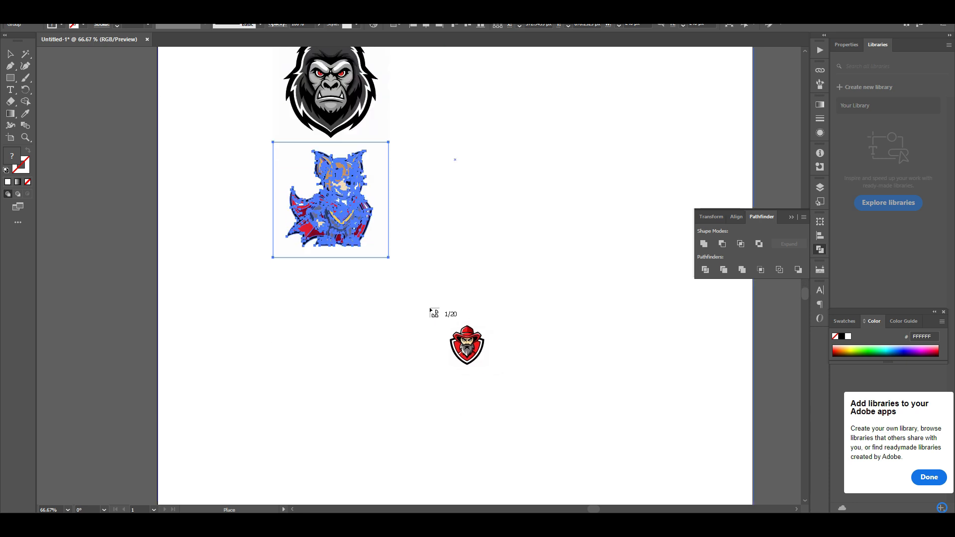
scroll(330, 273, down, 2)
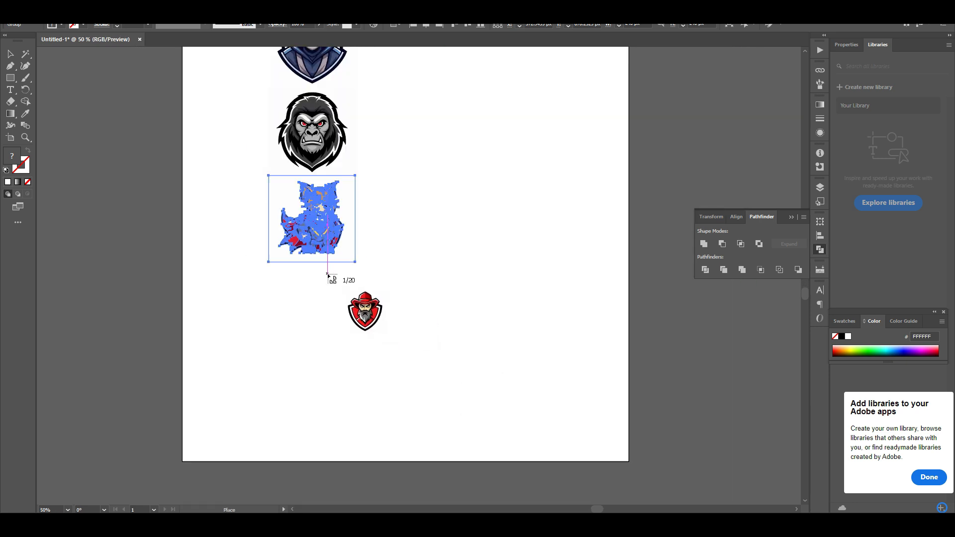
scroll(293, 261, up, 2)
drag(272, 232, 386, 366)
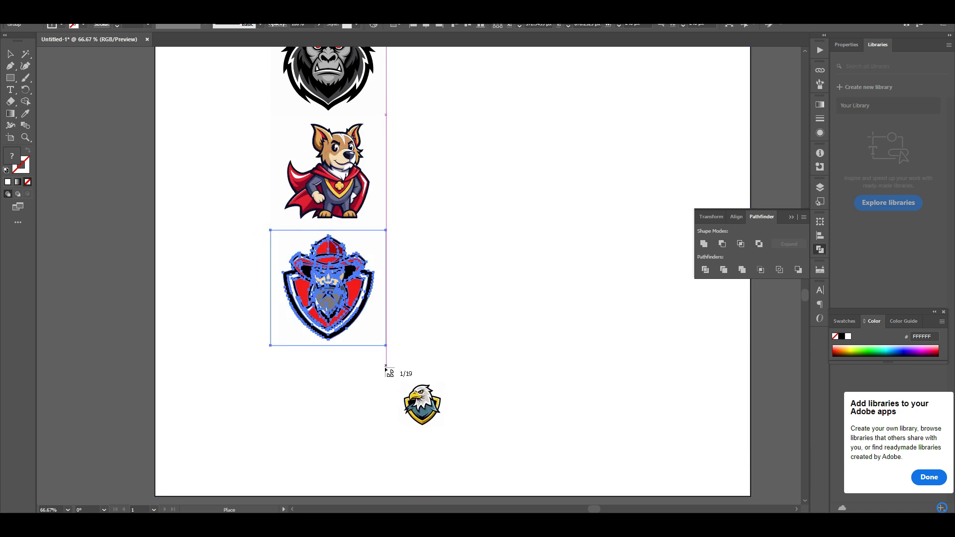
scroll(387, 371, down, 2)
drag(270, 287, 430, 401)
Step: Fill the rest of the second row with the dragon, bear and panther shield logos
scroll(431, 401, up, 10)
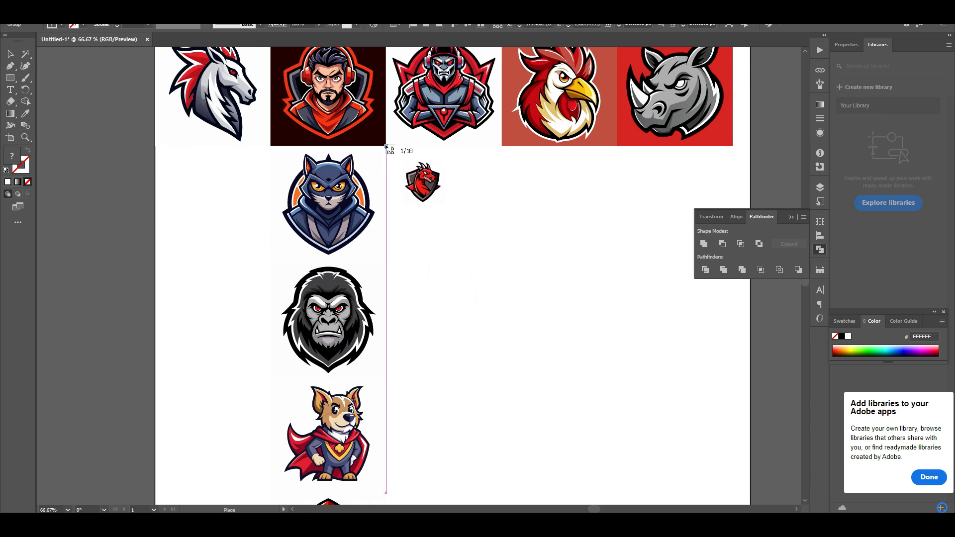
drag(389, 148, 502, 313)
scroll(478, 249, right, 3)
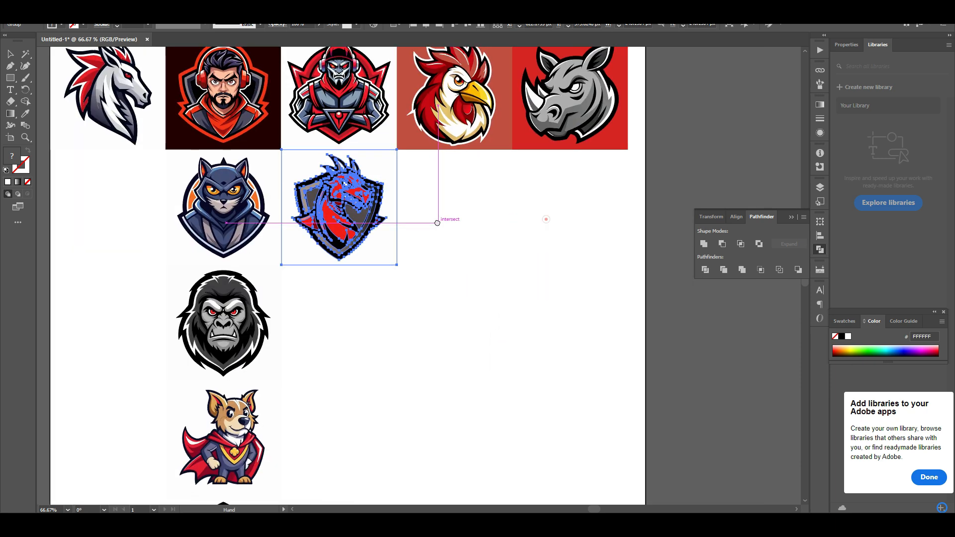
drag(372, 143, 487, 303)
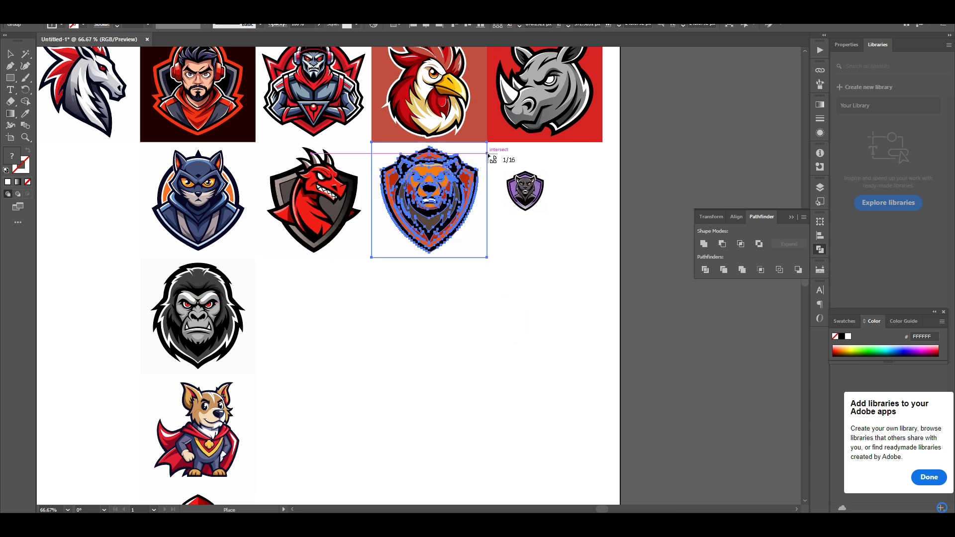
drag(488, 144, 602, 327)
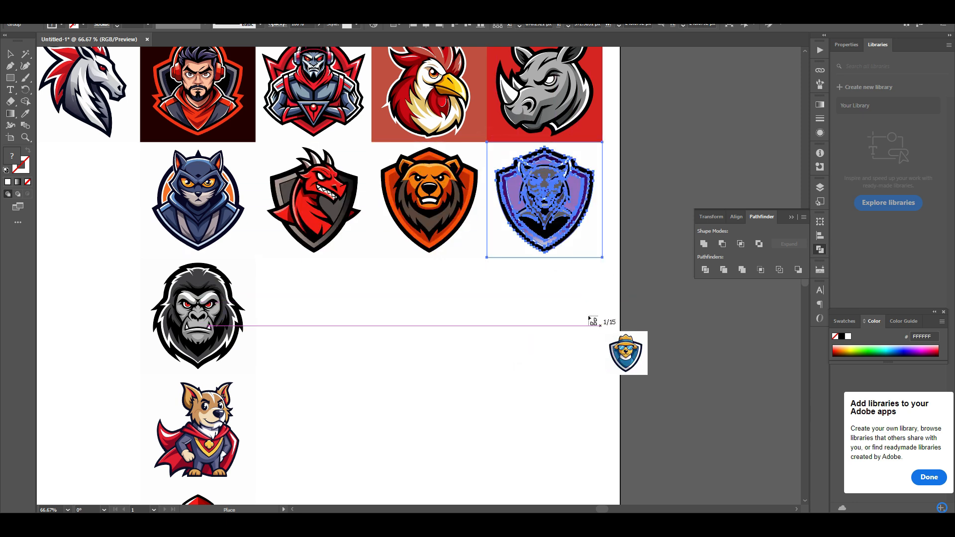
Step: Fill the first column below the pegasus with the sunglasses dog, monkey, bull, lion and dolphin logos
scroll(522, 284, left, 5)
scroll(522, 284, up, 1)
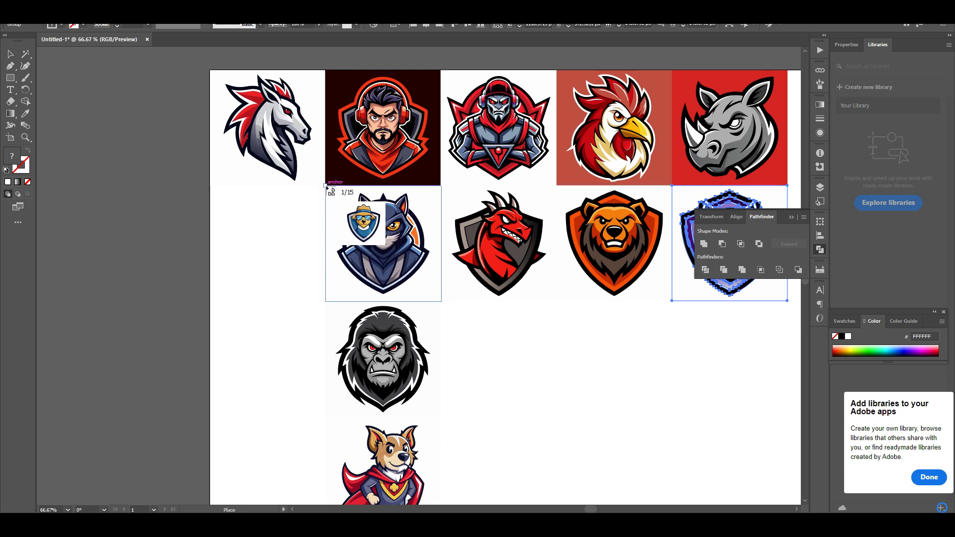
drag(327, 188, 212, 324)
scroll(378, 308, down, 3)
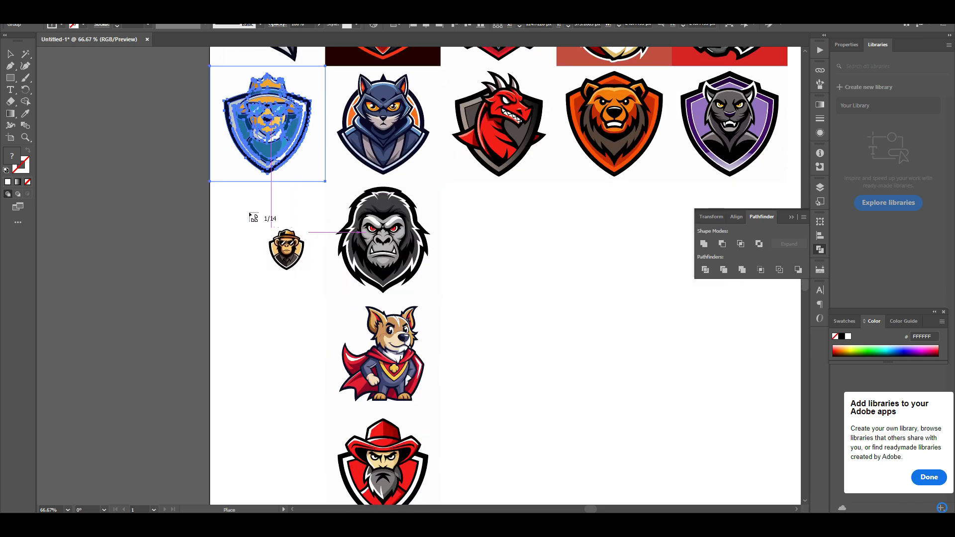
drag(213, 183, 325, 297)
scroll(326, 298, down, 1)
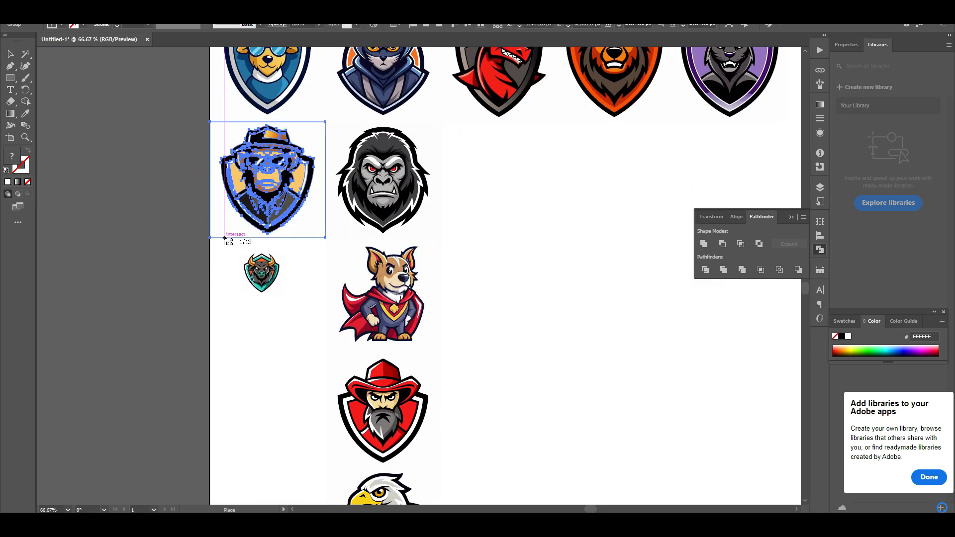
drag(210, 236, 352, 358)
scroll(352, 357, down, 3)
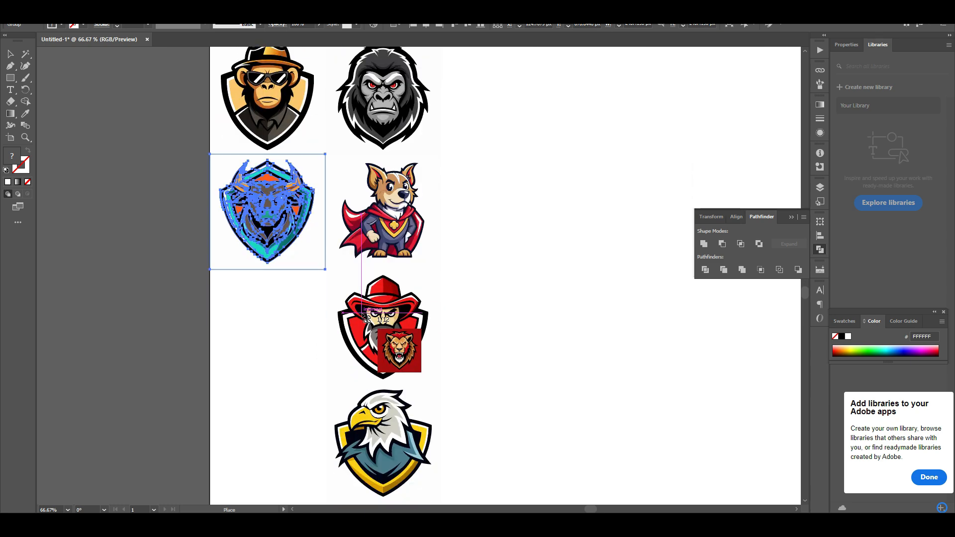
drag(210, 198, 326, 313)
scroll(351, 321, down, 2)
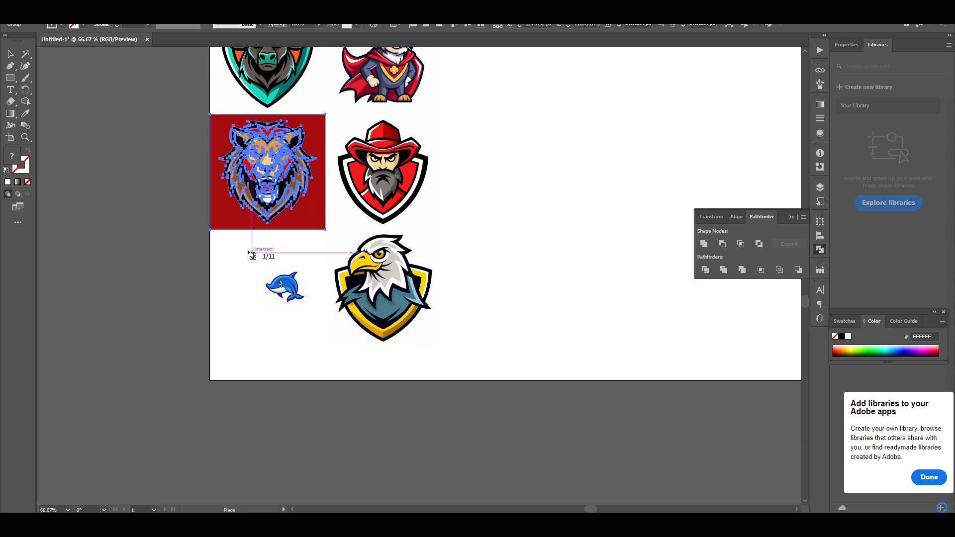
drag(210, 231, 366, 348)
Step: Fill the third column below the dragon with the caribou, elk, sheep and bighorn mascot logos
scroll(515, 196, up, 8)
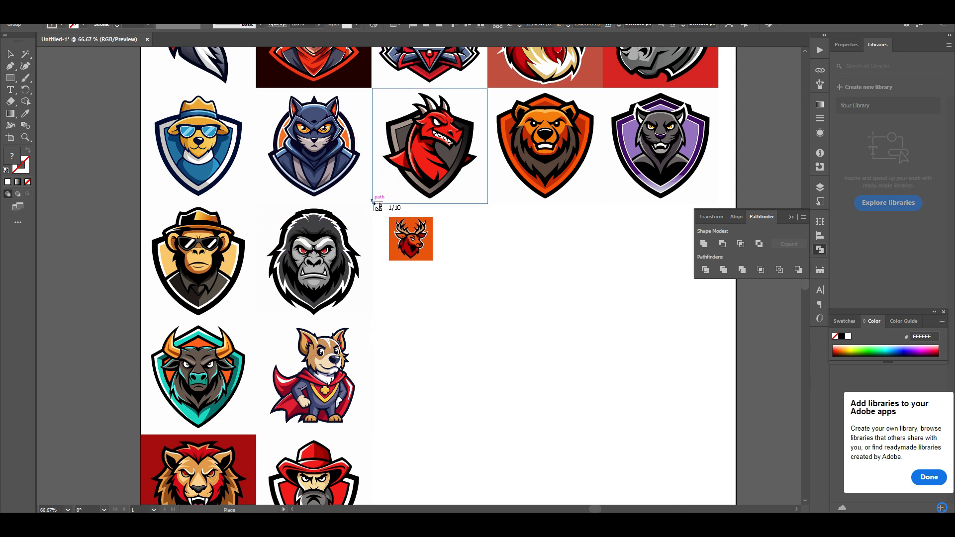
drag(374, 203, 488, 336)
scroll(447, 256, down, 4)
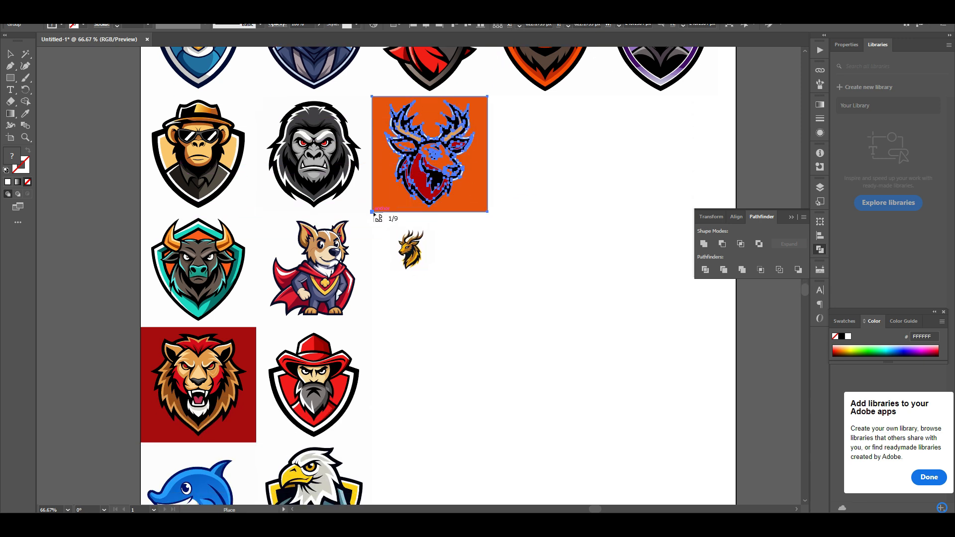
drag(373, 213, 488, 341)
scroll(448, 299, down, 3)
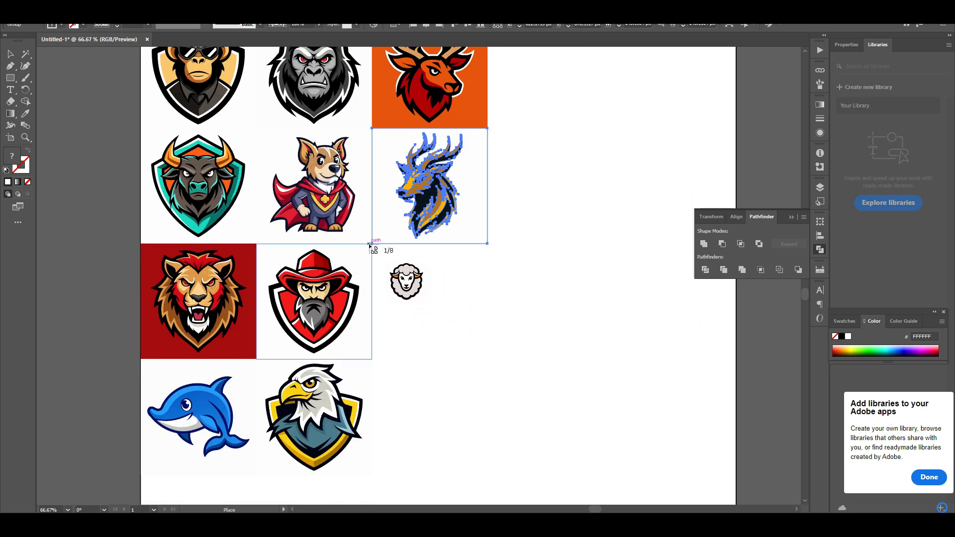
drag(372, 244, 504, 359)
scroll(499, 344, down, 3)
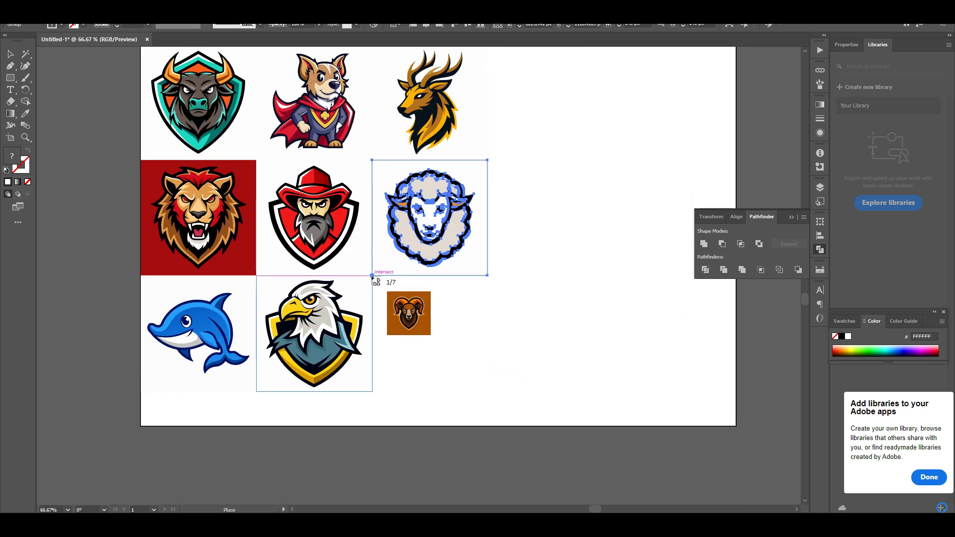
drag(372, 277, 517, 391)
Step: Place the alpaca and camel mascot logos in the third row's two empty cells
scroll(493, 274, up, 9)
scroll(538, 218, right, 3)
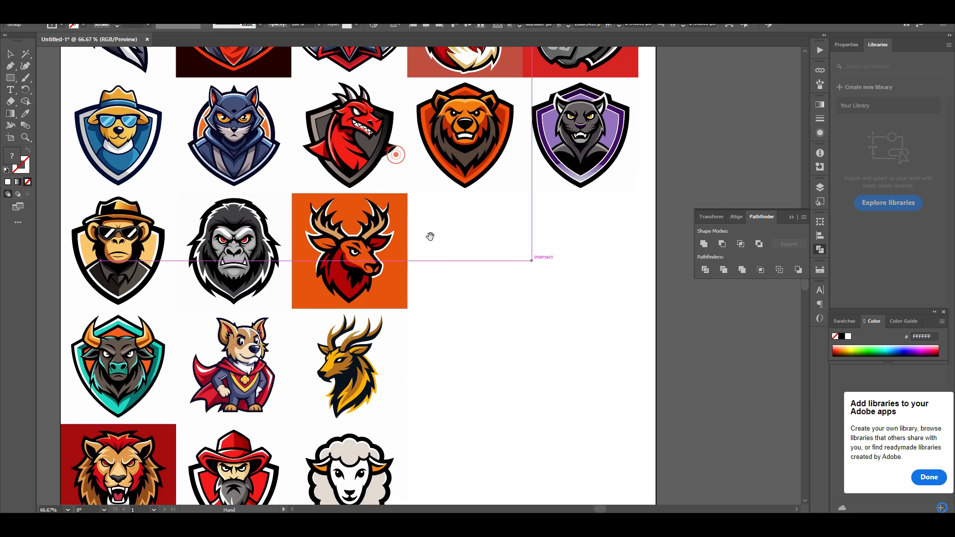
drag(408, 194, 522, 310)
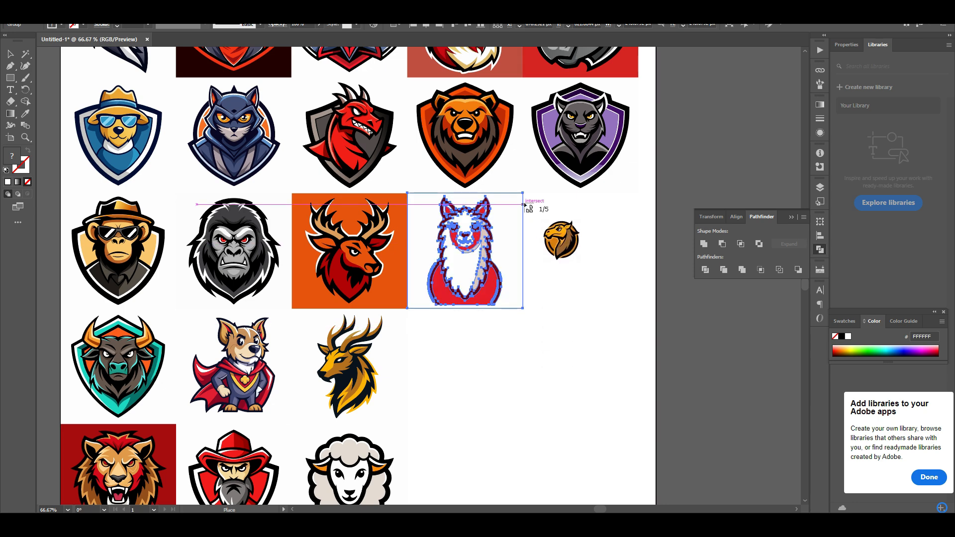
drag(523, 192, 639, 310)
Step: Place the gazelle and moose logos in the fourth row and the antelope and deer logos in the fifth row
scroll(538, 301, down, 5)
drag(409, 168, 538, 285)
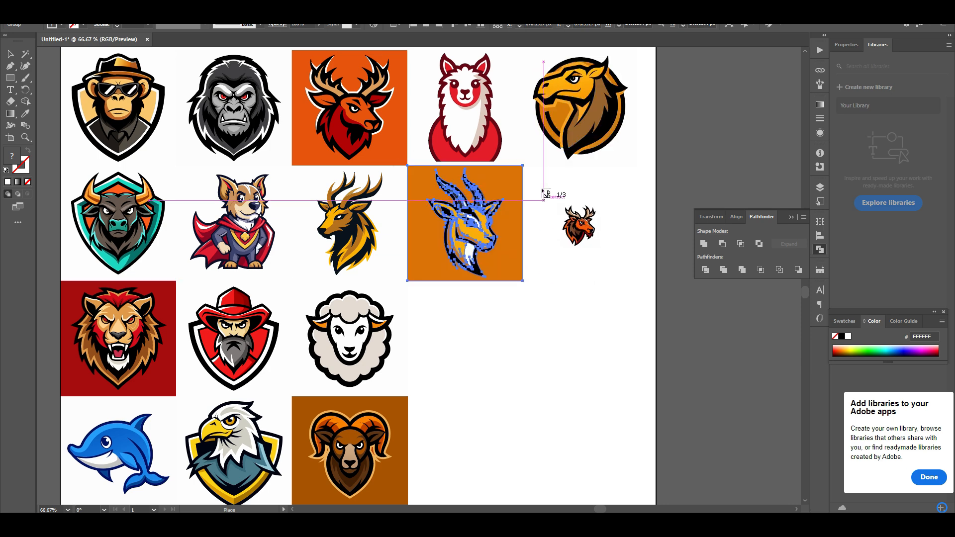
drag(525, 169, 642, 298)
scroll(425, 242, down, 2)
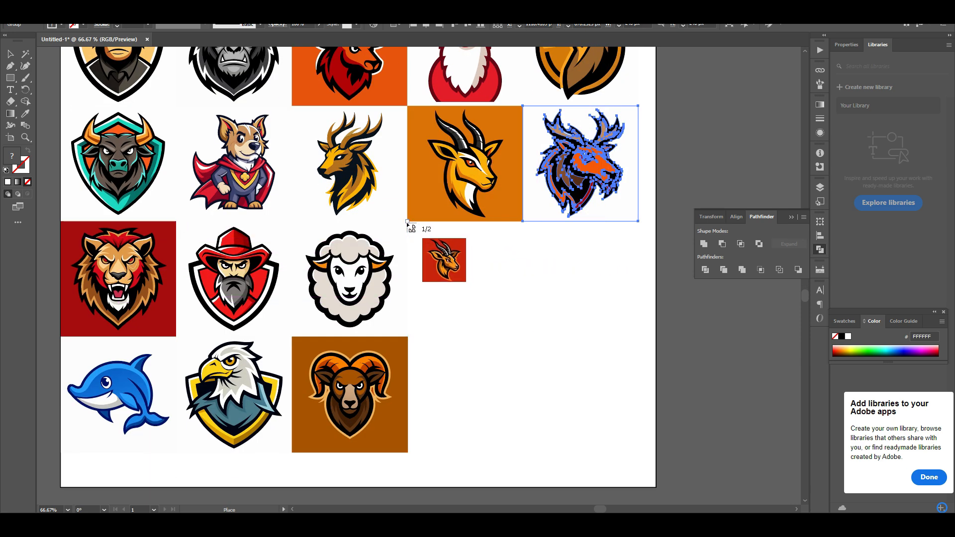
drag(412, 225, 541, 337)
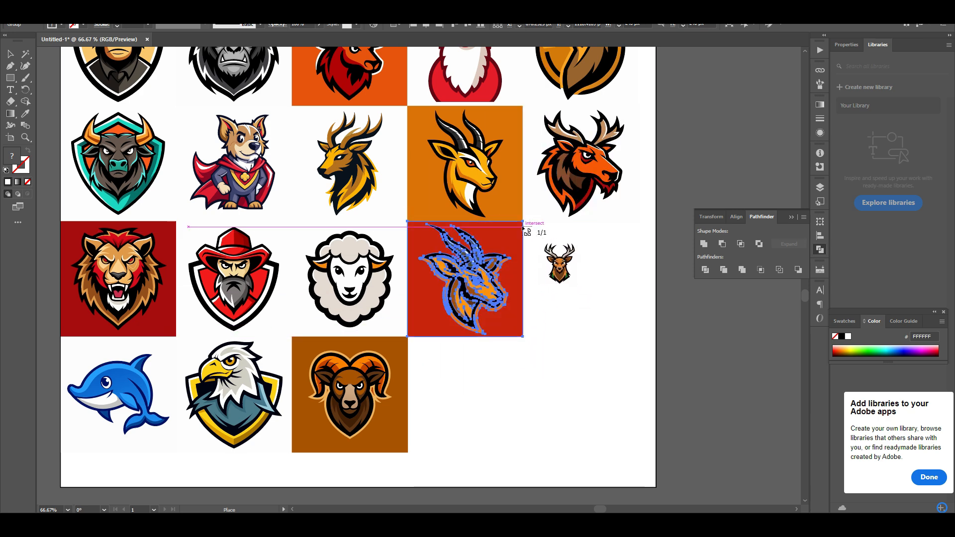
drag(524, 224, 642, 338)
Step: Load the SVGs in Downloads from bear-head-with-shield-mascot-logo (1).svg through panther-with-shield-mascot-logo.svg for placing
scroll(569, 303, down, 3)
key(shift+o)
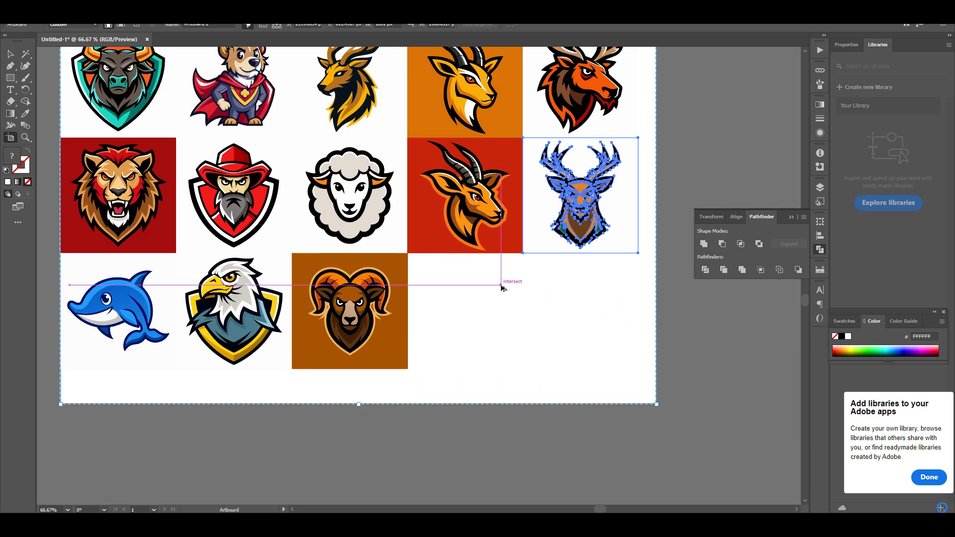
scroll(501, 281, down, 4)
scroll(528, 295, up, 2)
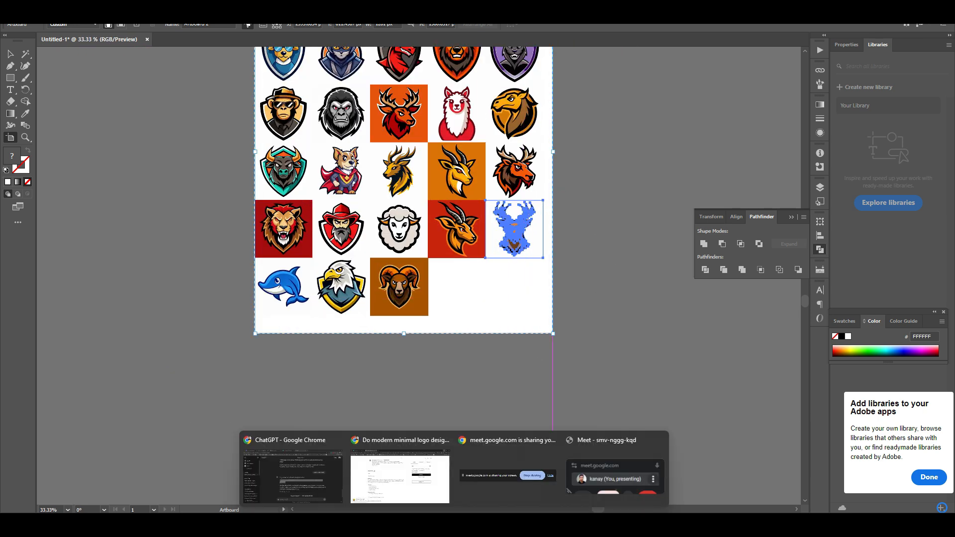
click(49, 19)
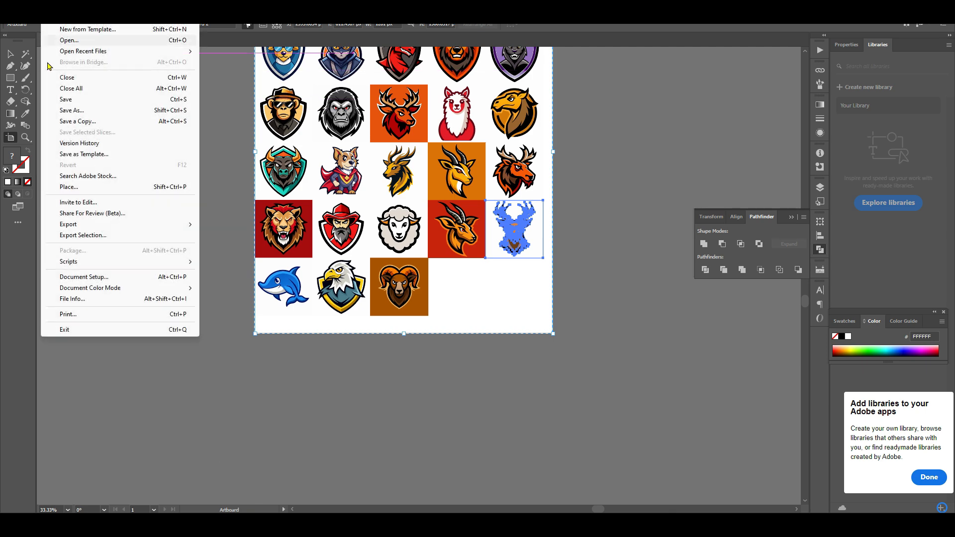
click(69, 187)
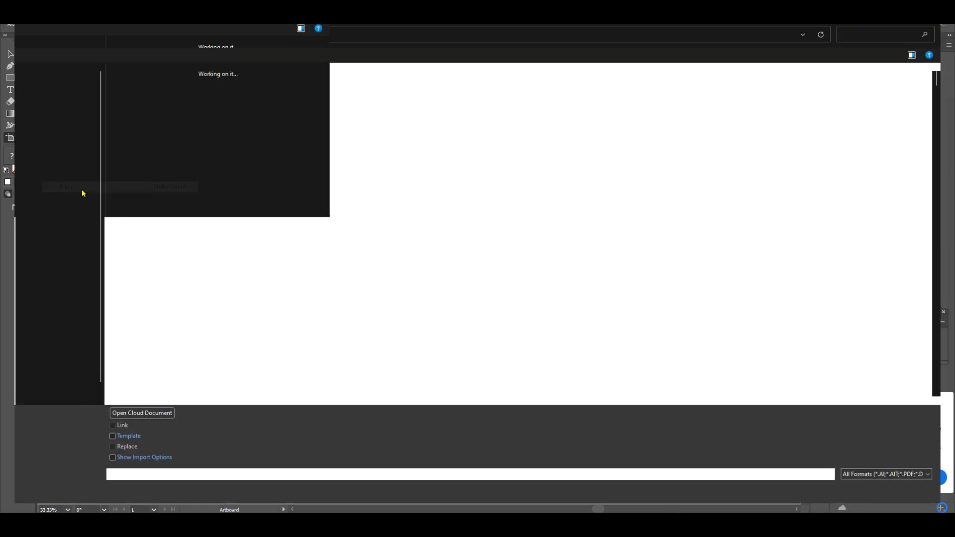
scroll(647, 298, down, 5)
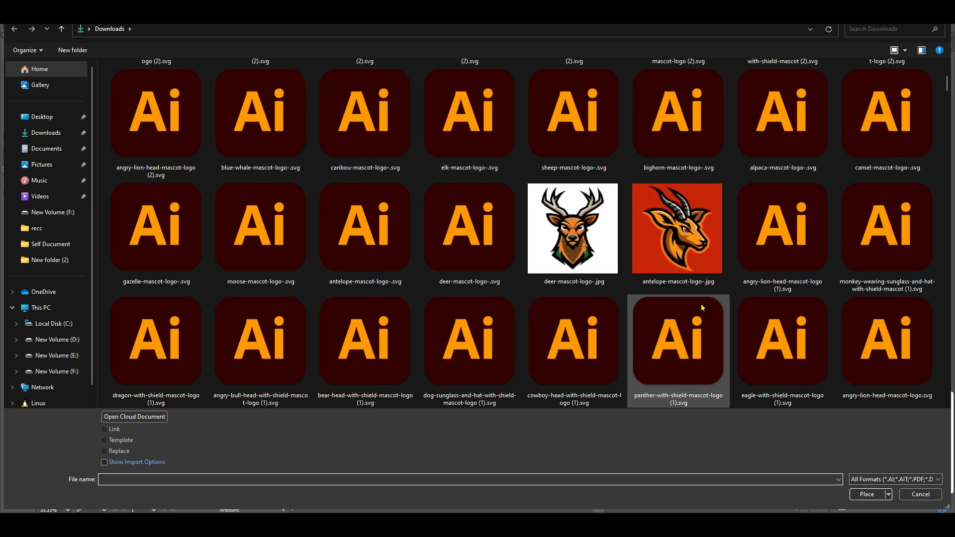
scroll(731, 224, down, 3)
click(666, 232)
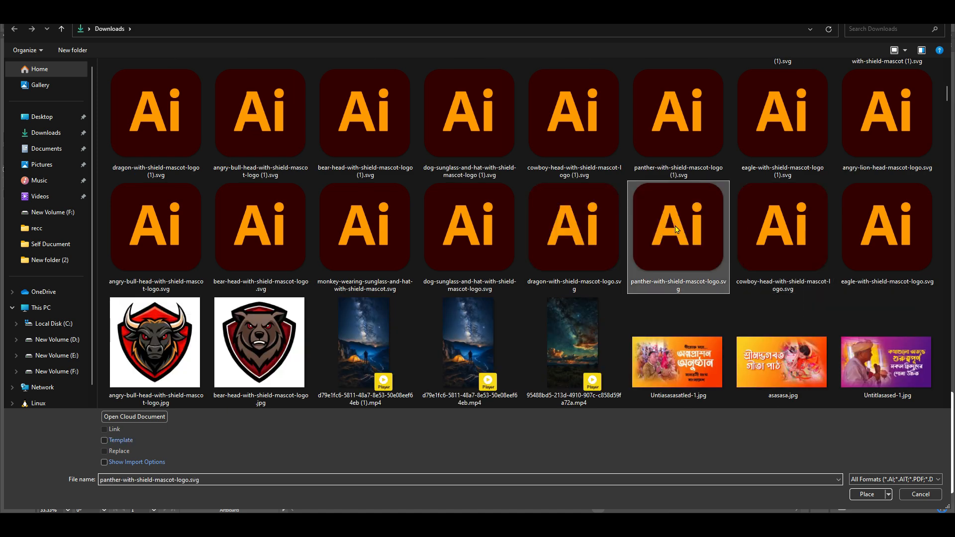
shift+click(380, 130)
click(868, 494)
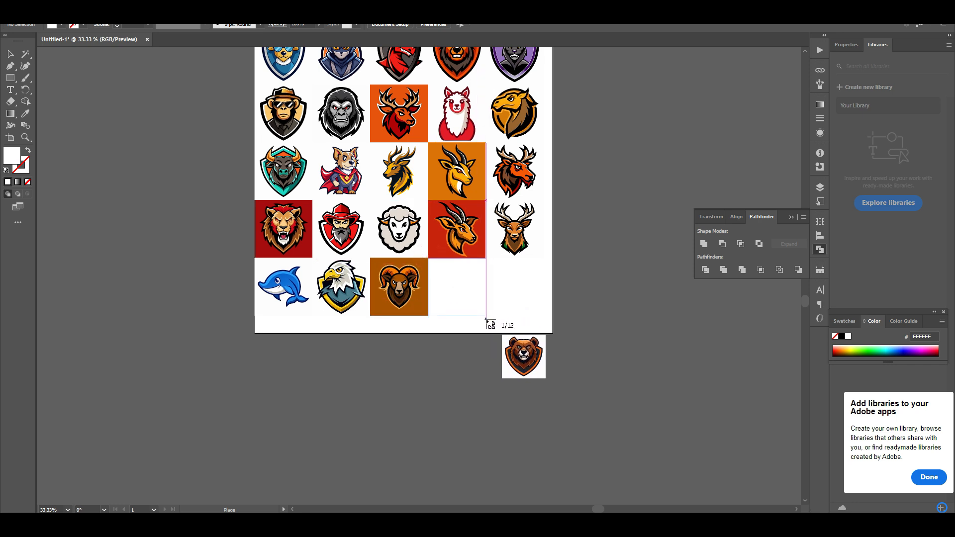
Step: Place the bear and sunglasses dog shield logos in the last row's two empty cells and discard the remaining loaded files
drag(486, 317, 428, 258)
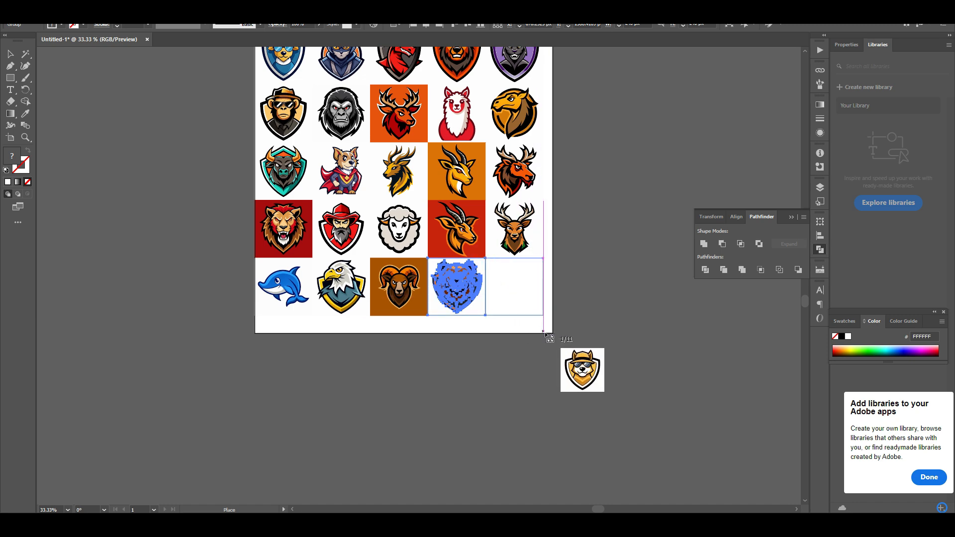
drag(543, 315, 486, 258)
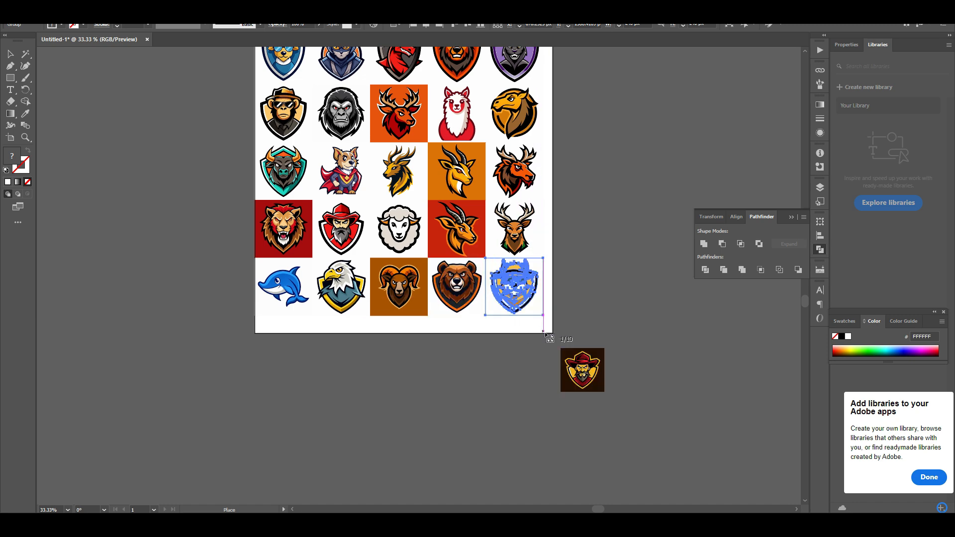
click(10, 55)
click(683, 359)
key(ctrl+minus)
key(ctrl+minus)
key(ctrl+minus)
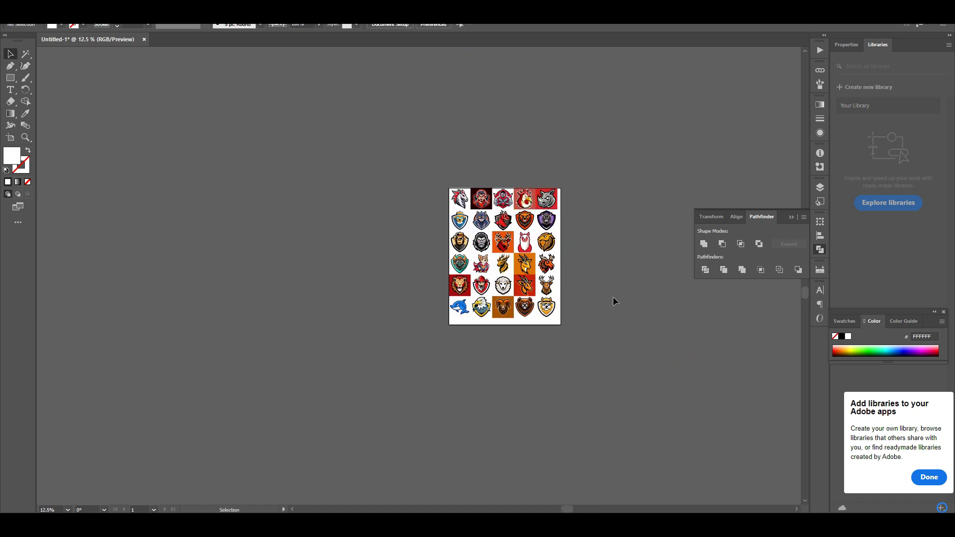
Step: Group all the mascot logos without the white background and centre them horizontally and vertically on the artboard
drag(309, 171, 470, 338)
scroll(451, 342, up, 4)
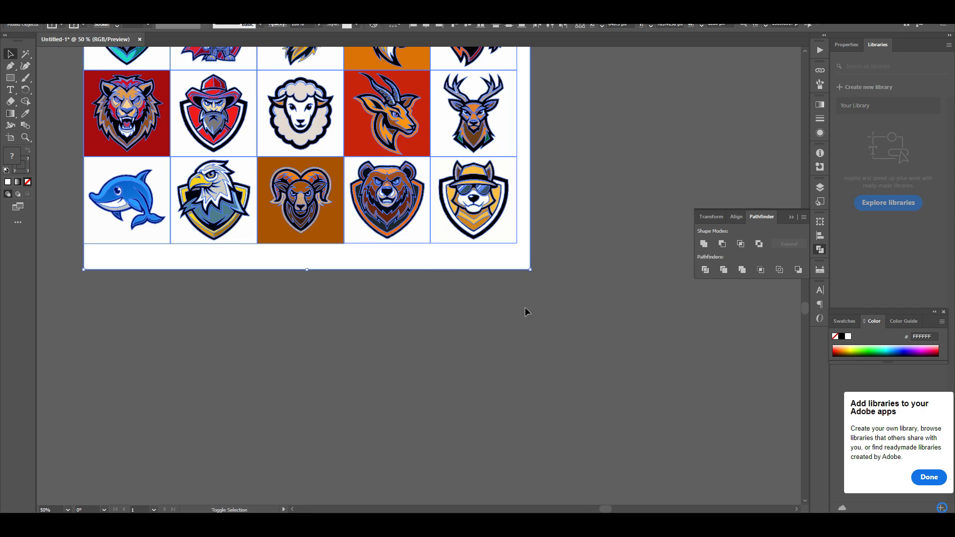
drag(429, 271, 409, 257)
scroll(560, 332, down, 3)
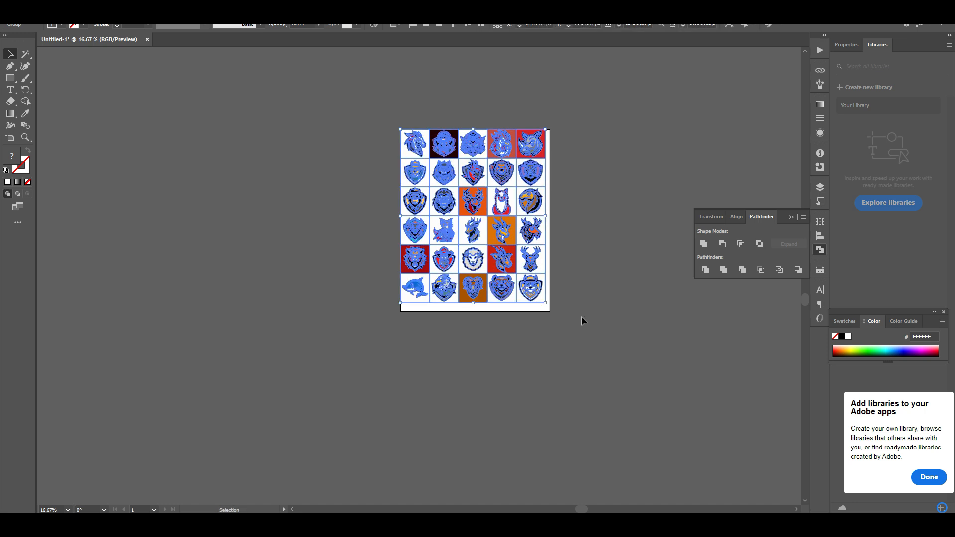
click(427, 25)
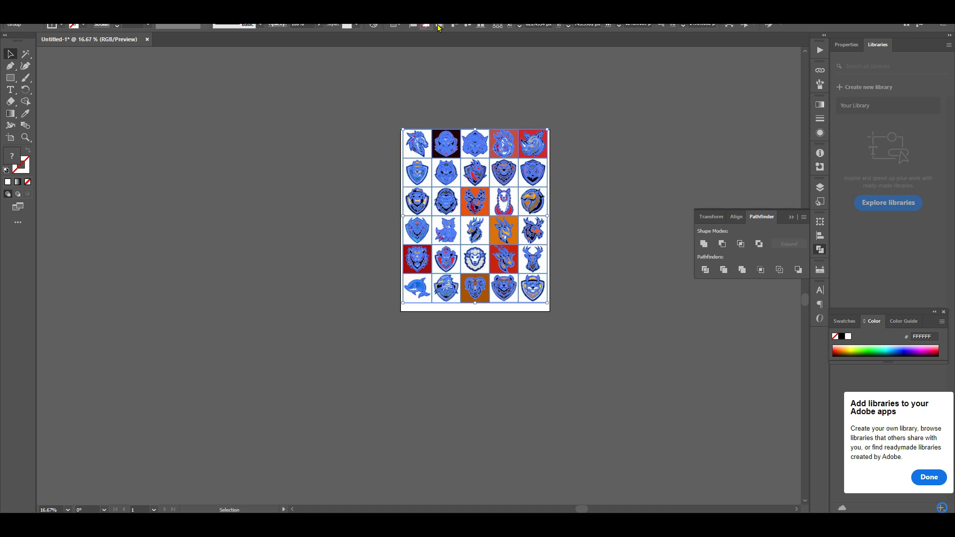
click(467, 26)
click(577, 144)
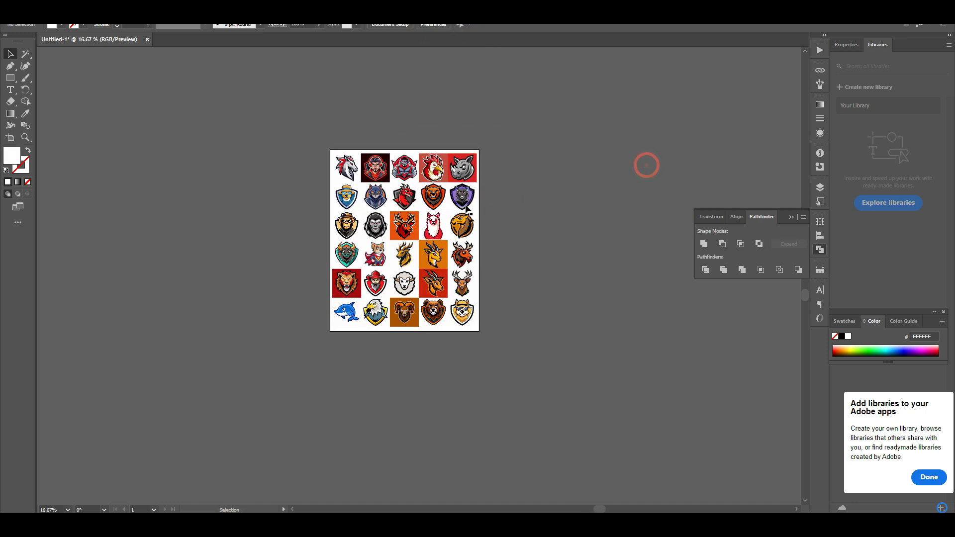
Step: Scale the logo grid down slightly about its centre to leave a wider white margin on every side
scroll(646, 165, up, 1)
click(450, 159)
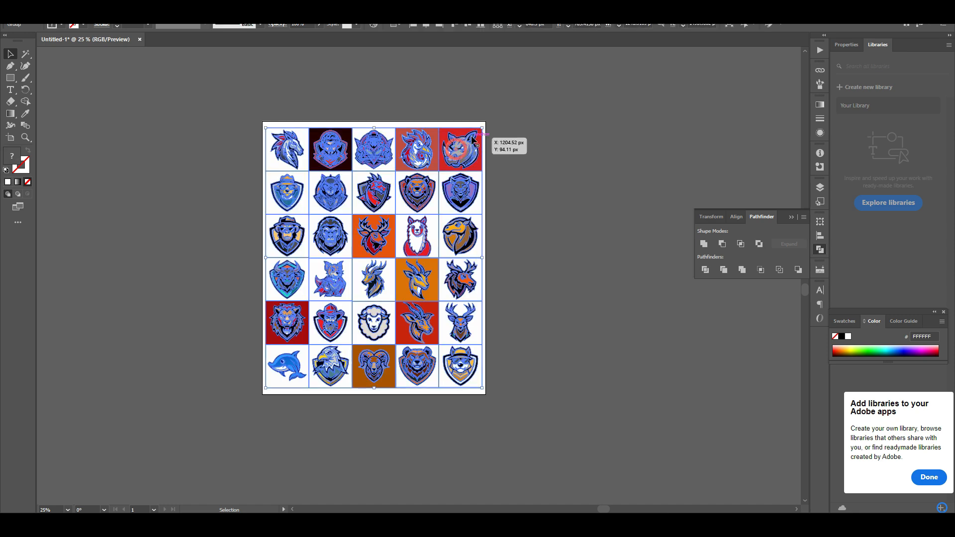
drag(480, 127, 475, 136)
click(574, 166)
drag(566, 252, 584, 260)
scroll(539, 232, up, 1)
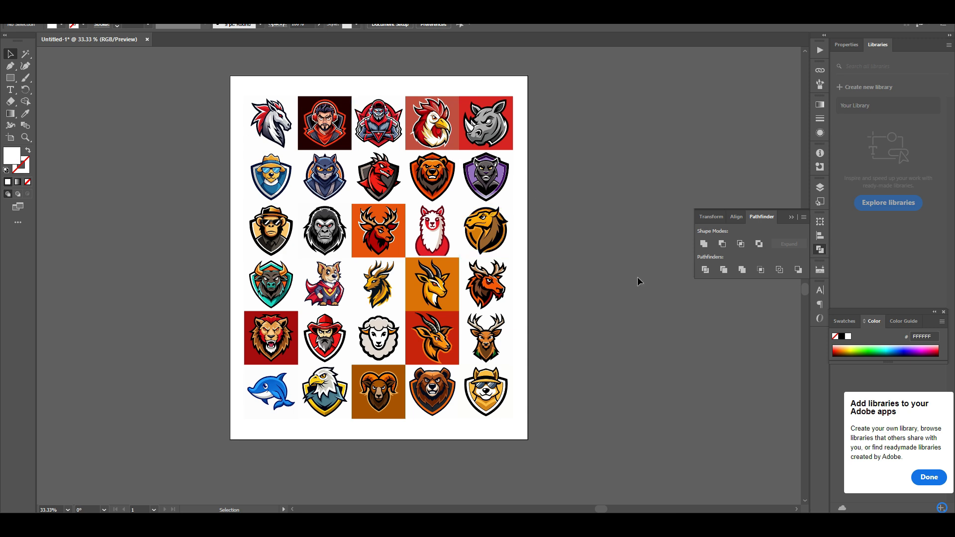
Step: Recolour the dark square behind the first-row bearded man logo with the artboard background's white using the Eyedropper
right_click(26, 55)
click(65, 52)
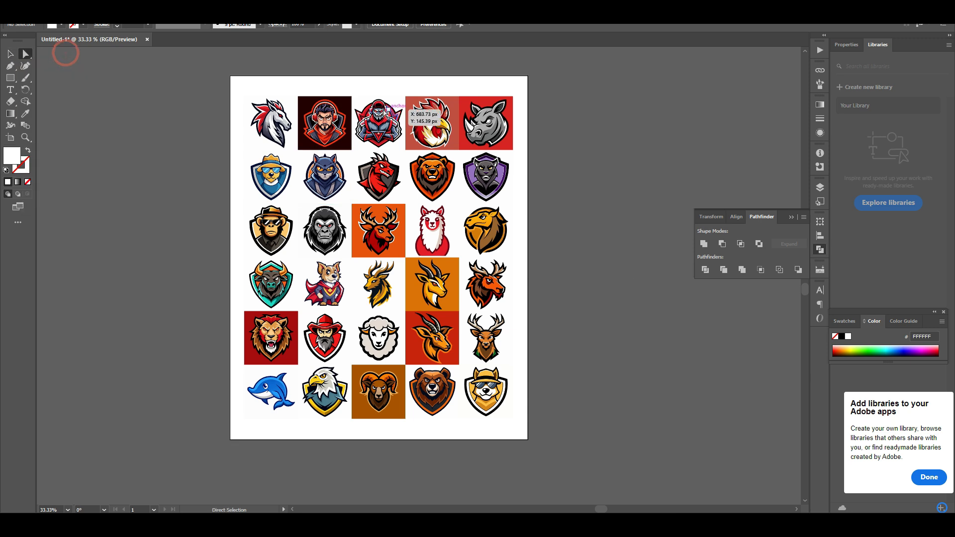
click(350, 104)
scroll(350, 104, up, 3)
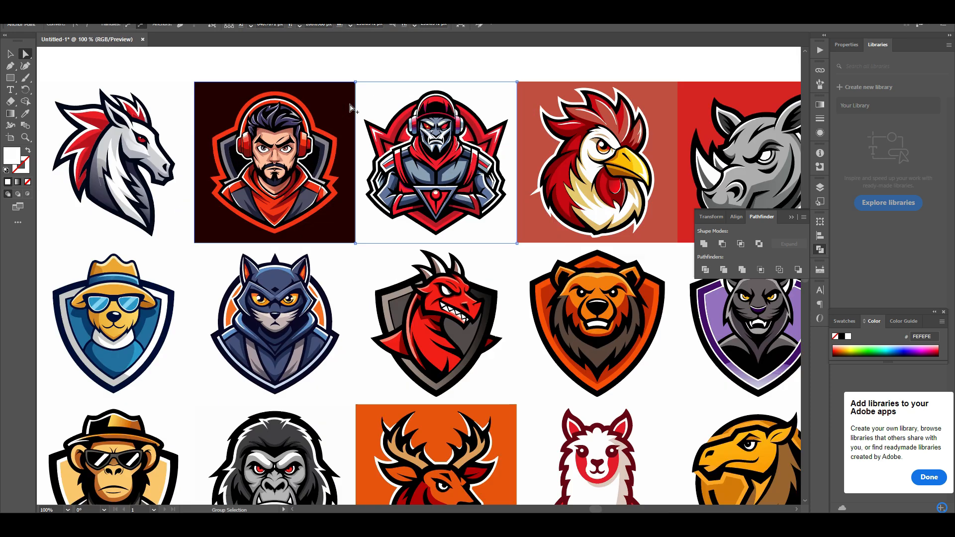
click(328, 92)
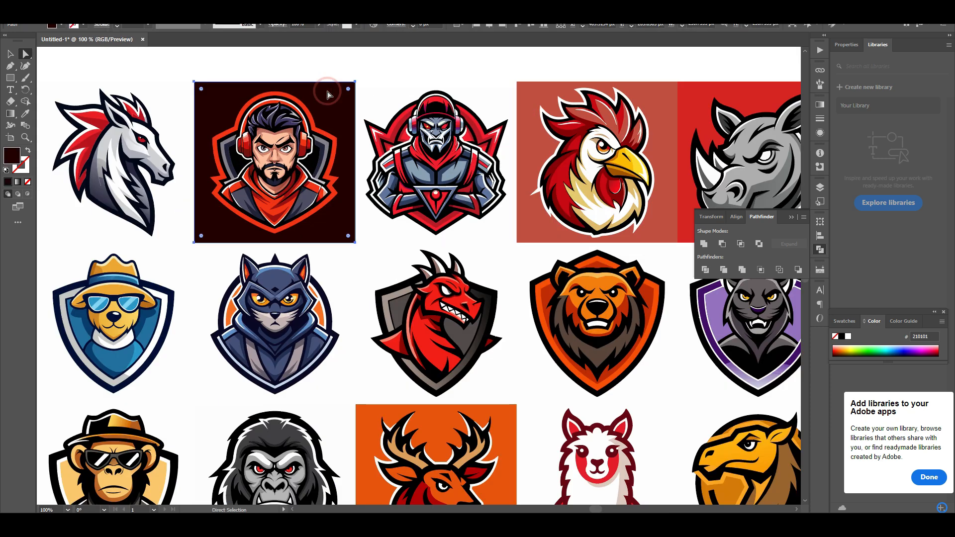
click(26, 113)
click(406, 64)
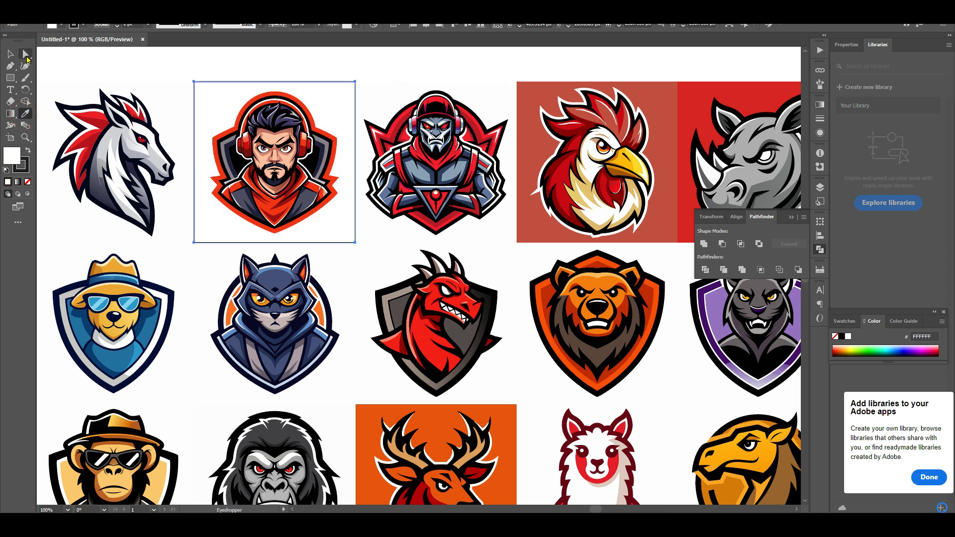
Step: Recolour the red squares behind the first-row rooster and rhino logos with the artboard background's white
click(26, 53)
click(532, 102)
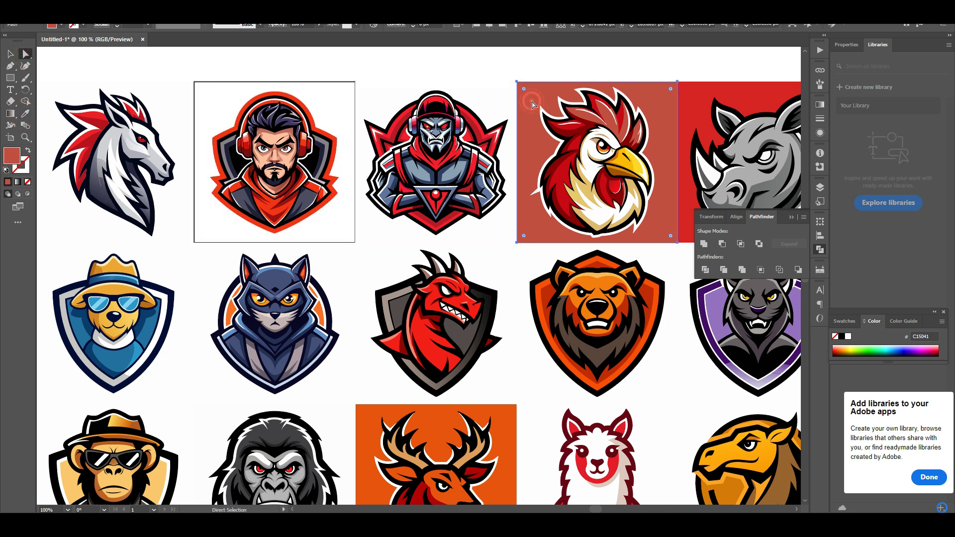
click(25, 113)
click(456, 74)
scroll(454, 78, down, 2)
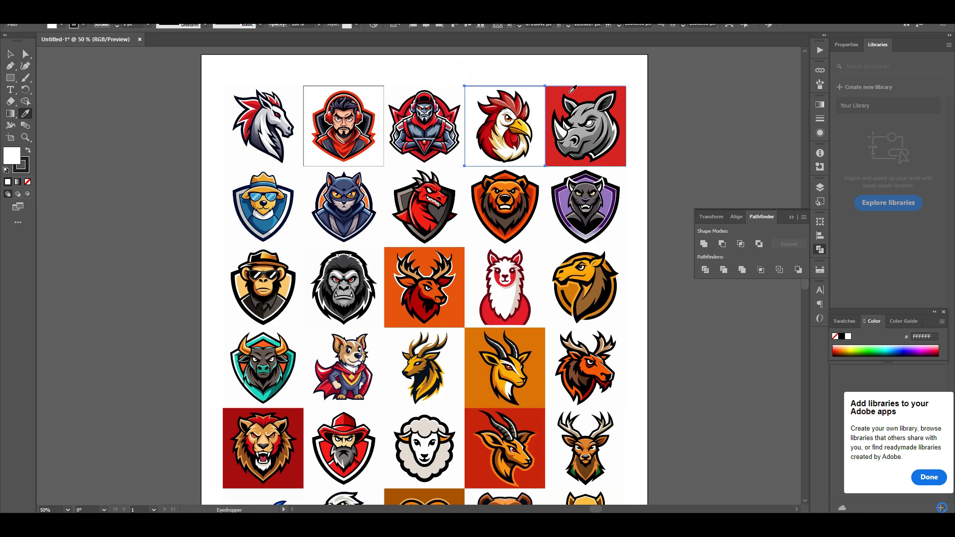
click(26, 54)
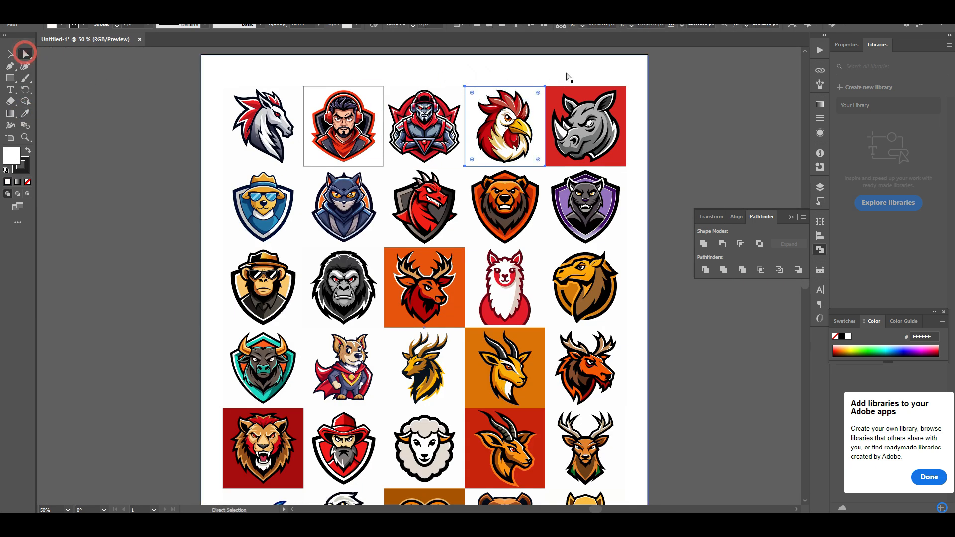
click(572, 93)
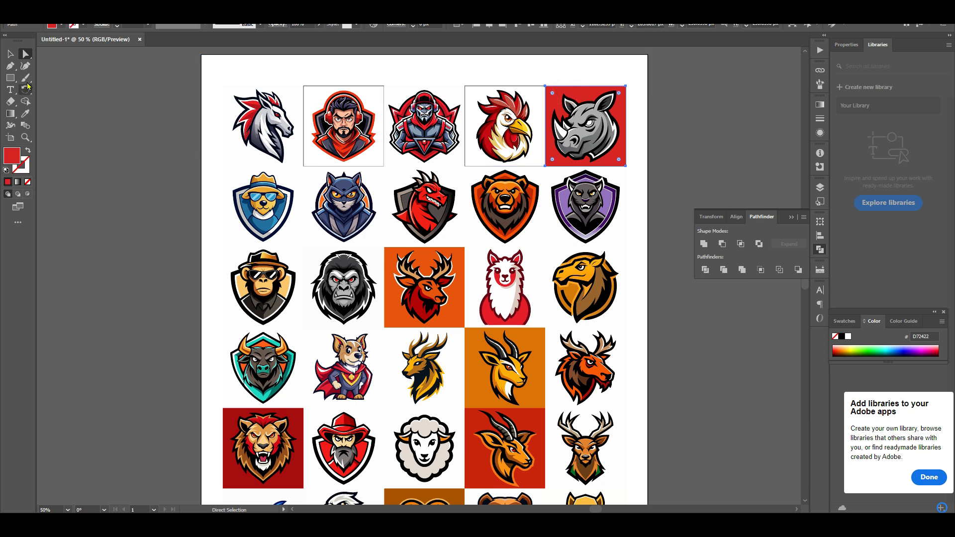
click(25, 114)
click(566, 71)
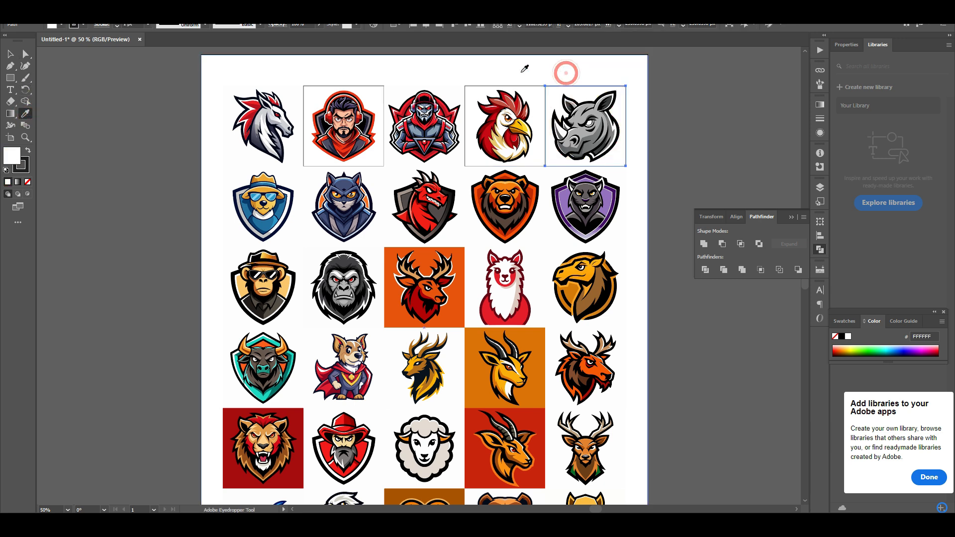
Step: Recolour the orange squares behind the third-row deer and the fourth-row gazelle logos white by sampling nearby white areas
click(26, 55)
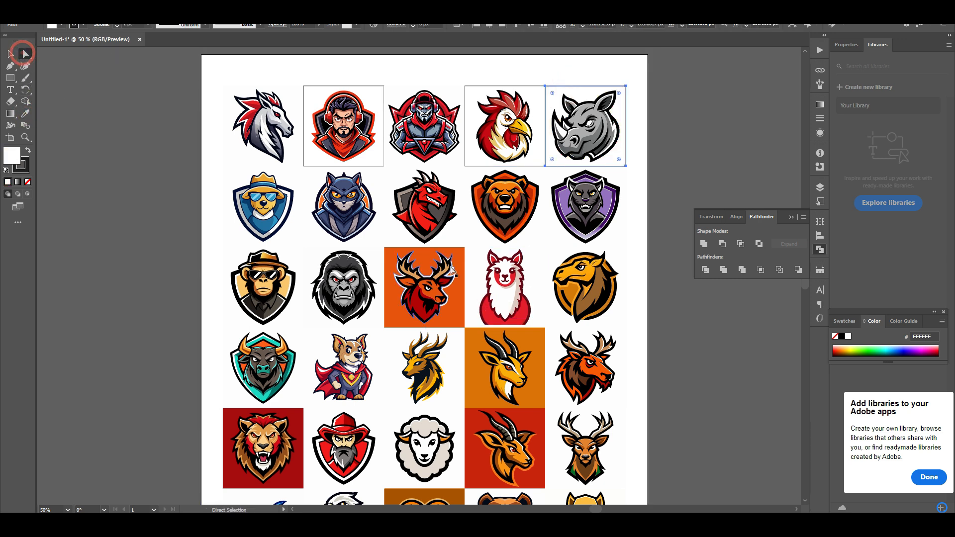
click(461, 257)
click(25, 114)
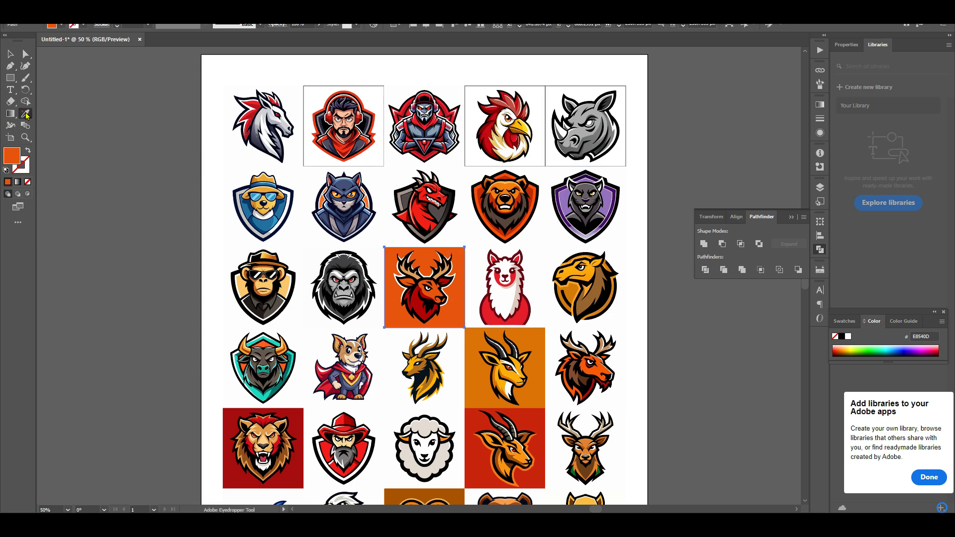
click(217, 262)
scroll(217, 263, down, 3)
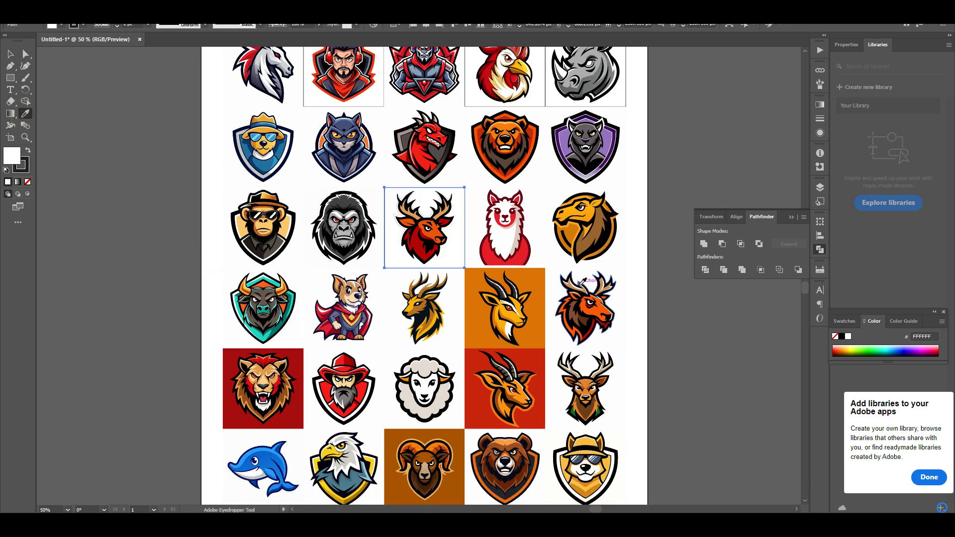
scroll(107, 185, up, 1)
scroll(107, 185, down, 1)
click(25, 54)
click(538, 238)
click(26, 113)
click(454, 279)
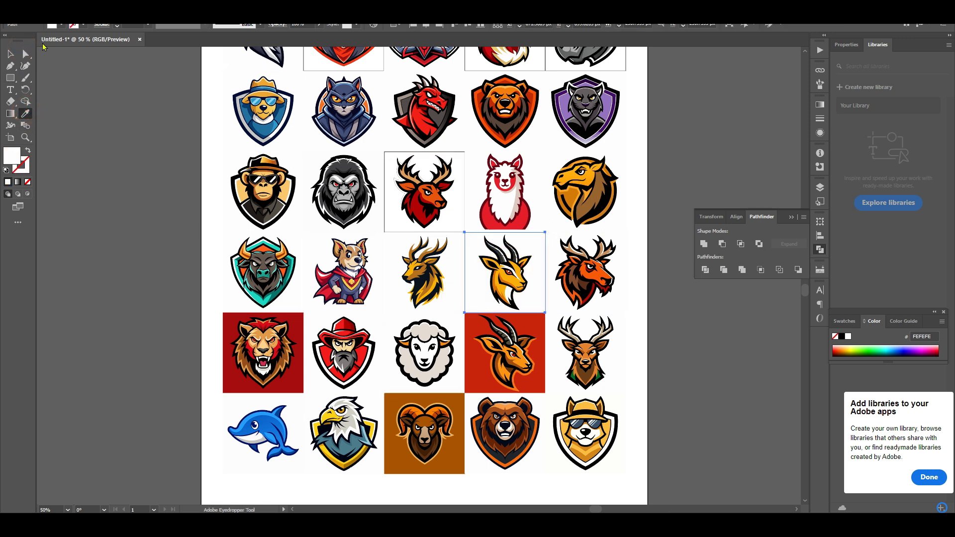
Step: Recolour the red squares behind the fifth-row antelope and lion logos white with the Eyedropper
click(23, 54)
click(173, 160)
scroll(173, 160, down, 1)
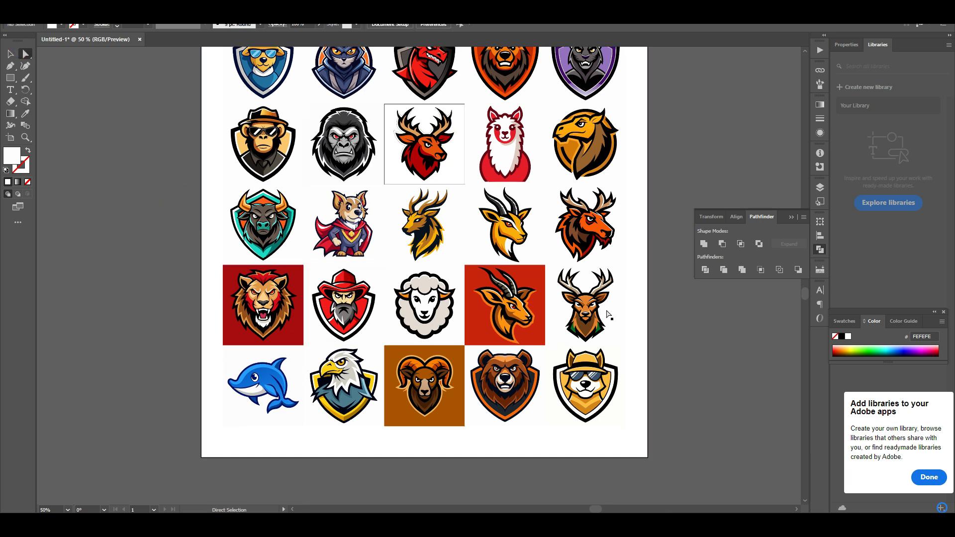
click(535, 273)
click(25, 110)
click(208, 244)
click(26, 54)
click(228, 277)
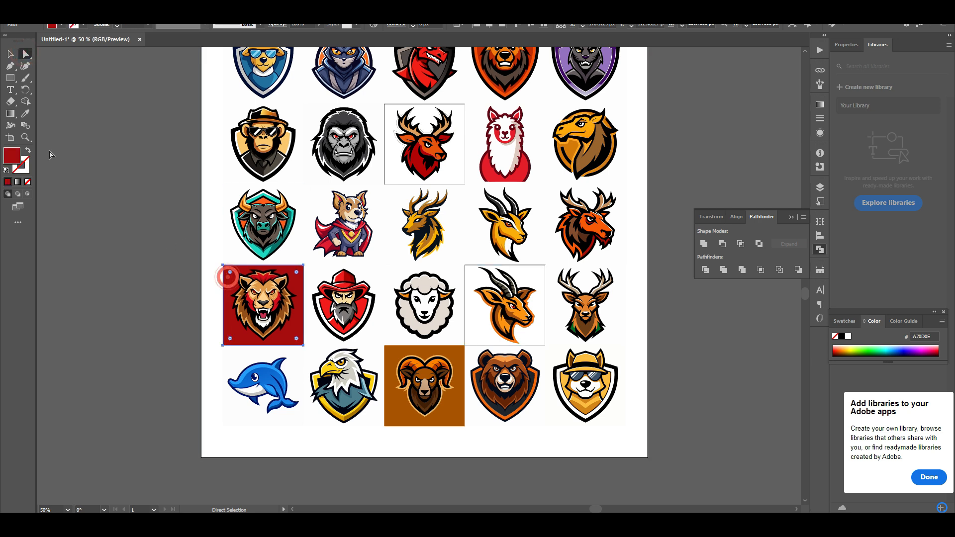
click(26, 114)
click(219, 241)
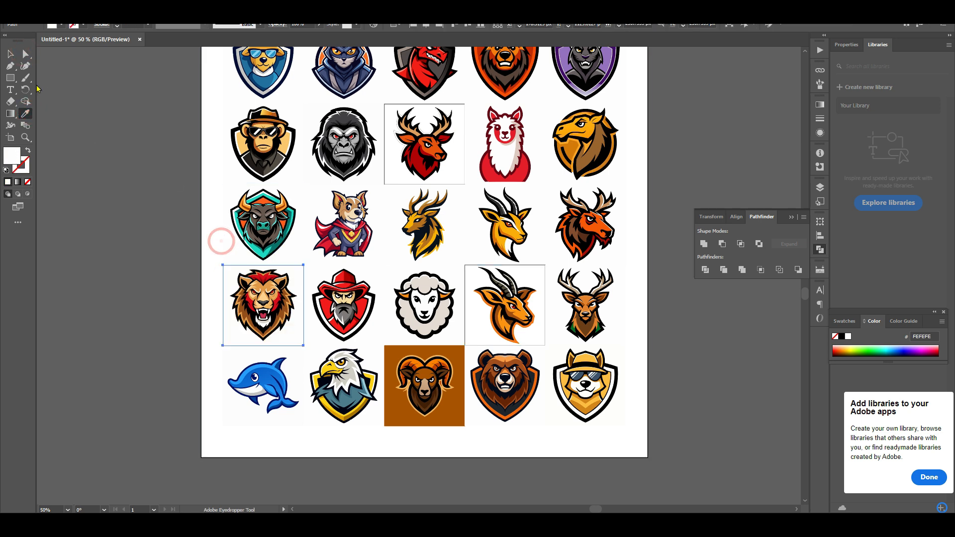
Step: Recolour the brown square behind the last-row ram logo with the white of the neighbouring eagle logo's background
click(26, 54)
click(454, 352)
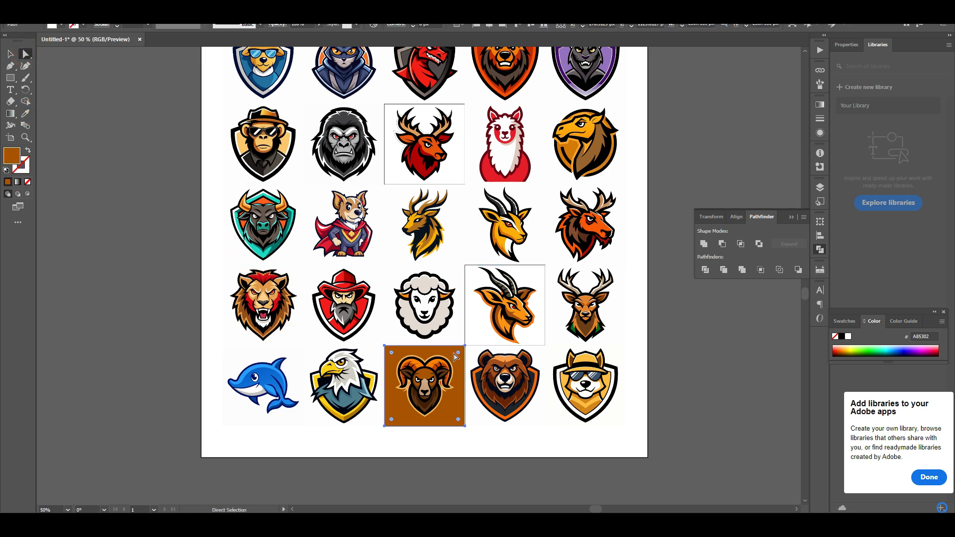
click(25, 114)
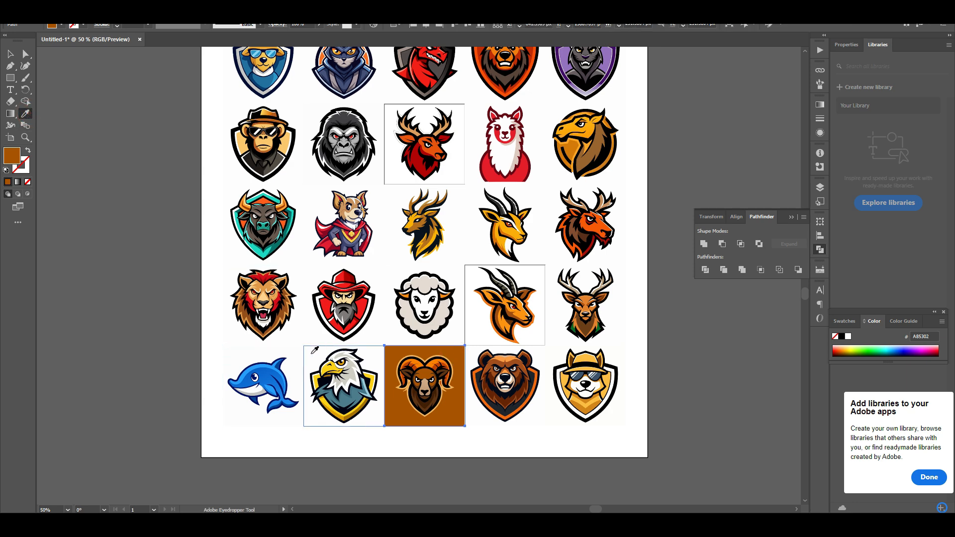
click(311, 353)
click(25, 54)
click(130, 128)
Step: Remove the black stroke from the white squares behind the first-row rhino, rooster and bearded man logos
scroll(735, 381, up, 5)
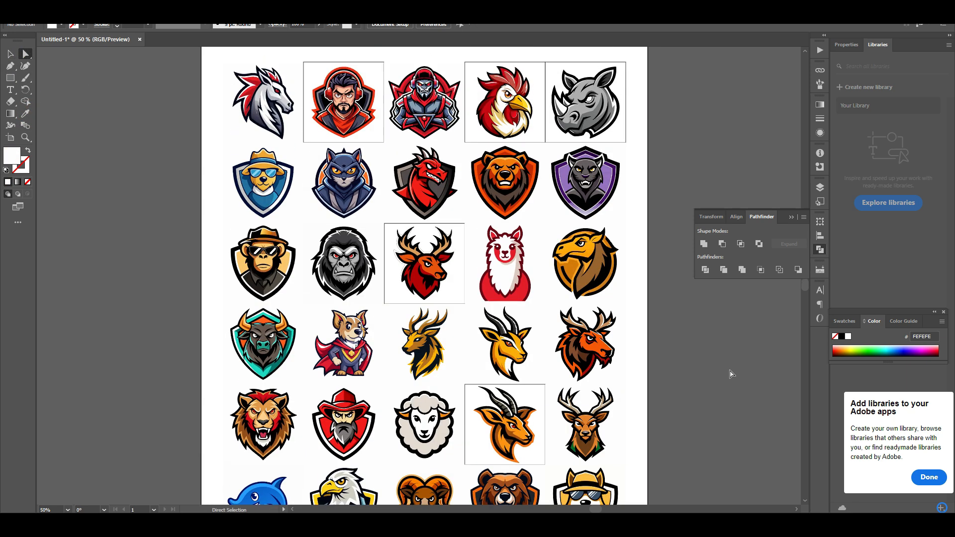
scroll(533, 123, up, 6)
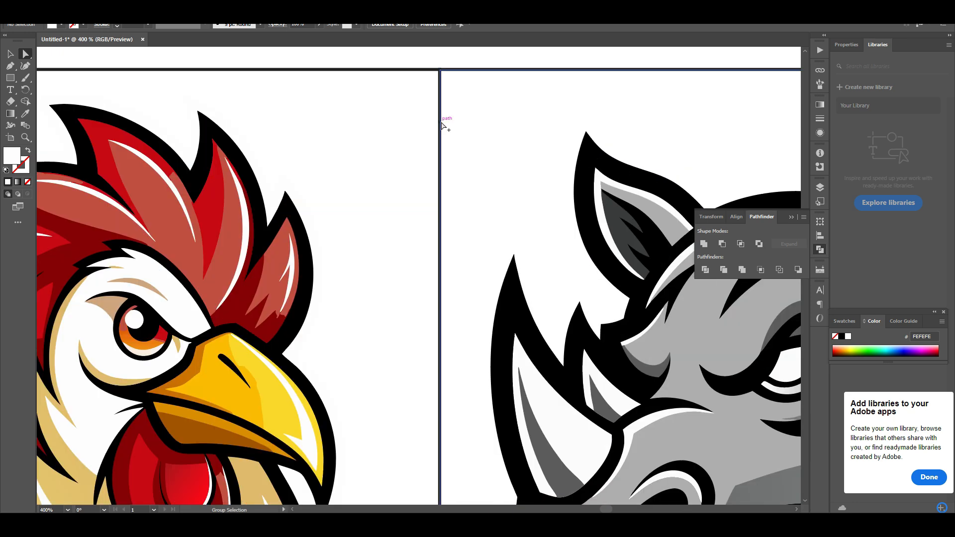
scroll(442, 124, down, 3)
scroll(638, 185, down, 2)
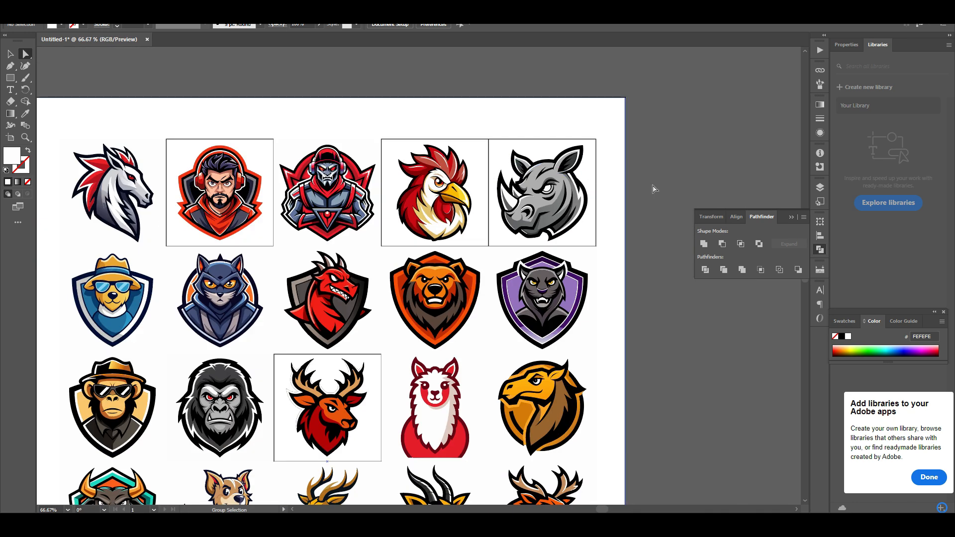
click(595, 141)
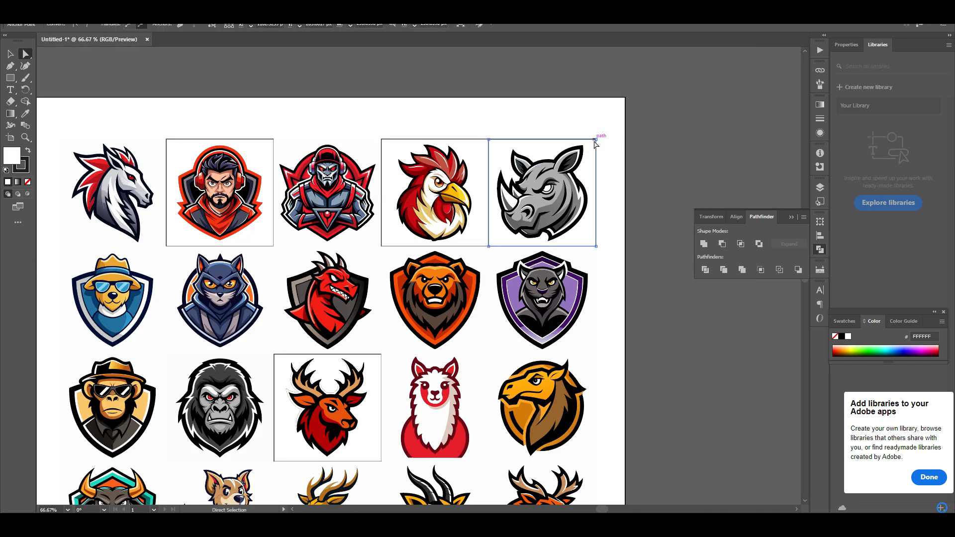
click(27, 181)
click(394, 150)
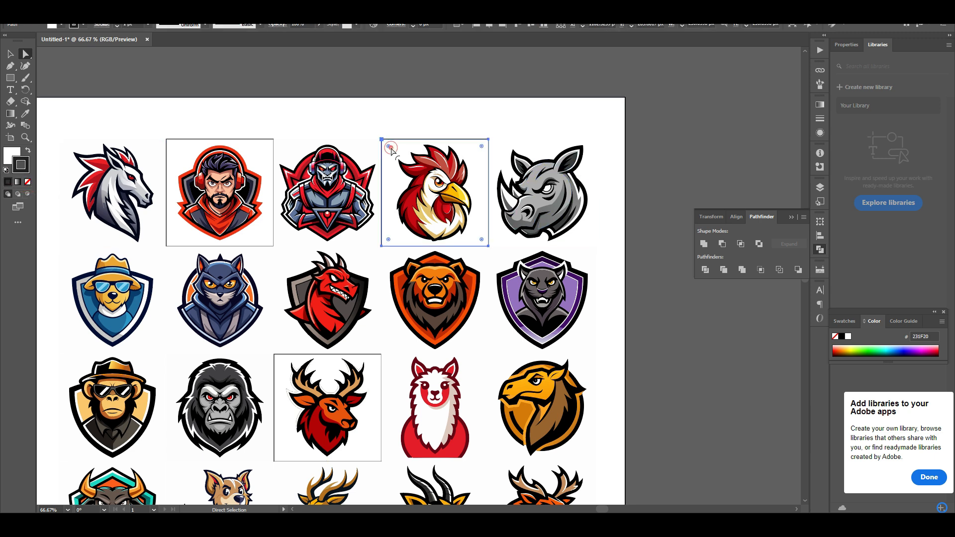
click(27, 183)
click(253, 149)
click(28, 182)
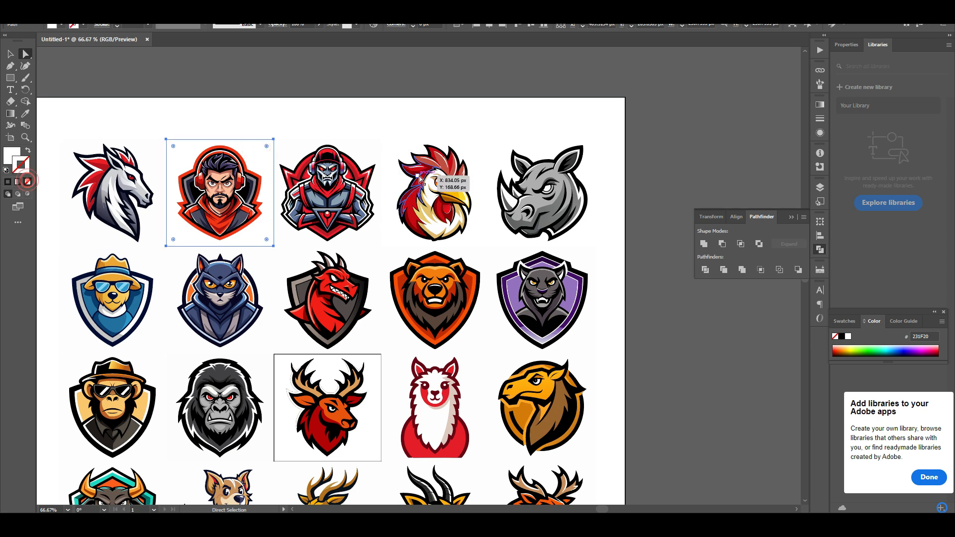
Step: Remove the black stroke from the white squares behind the third-row deer and fifth-row antelope logos
scroll(459, 352, down, 3)
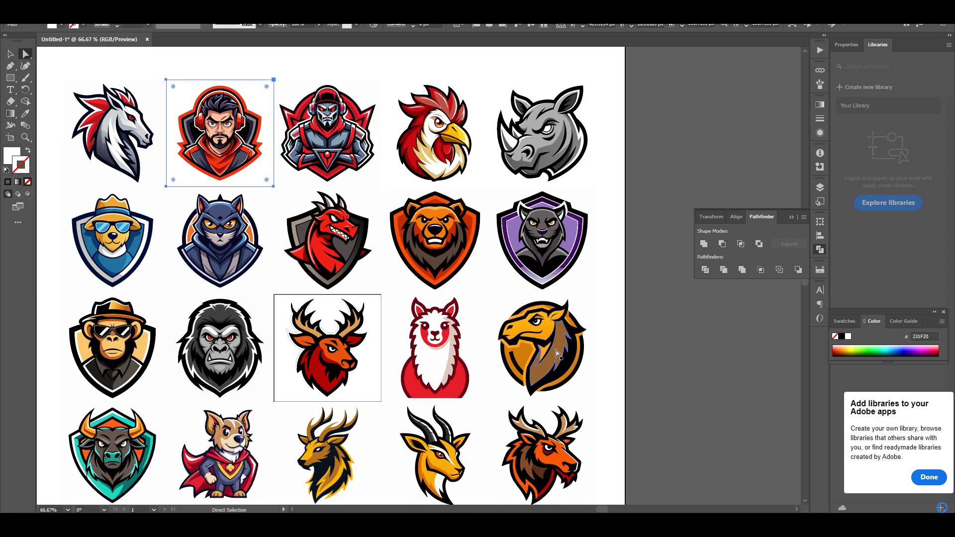
key(ctrl+minus)
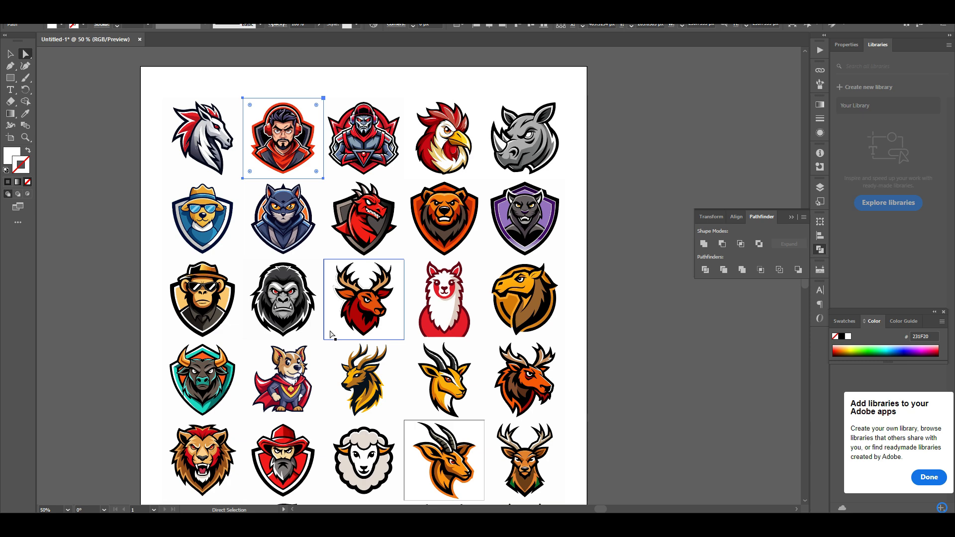
click(332, 333)
click(27, 182)
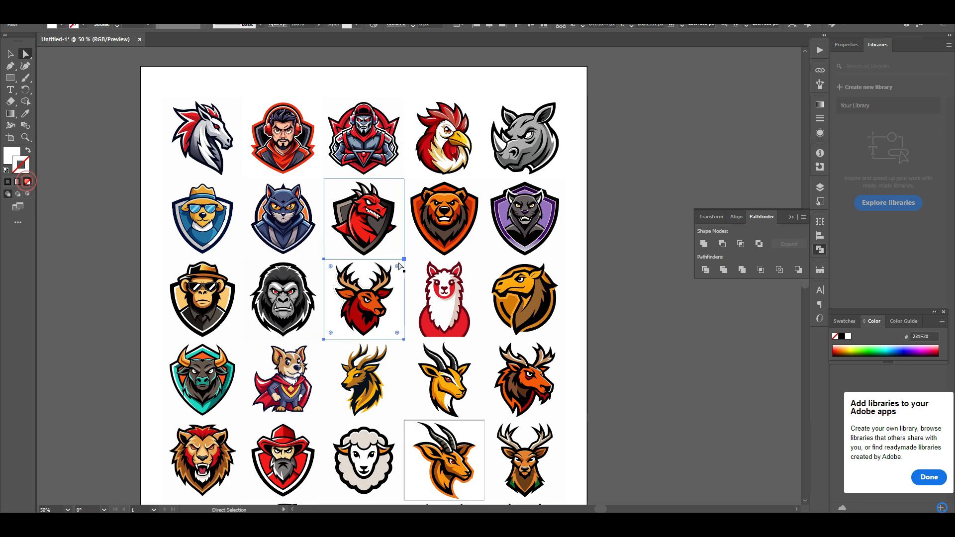
scroll(477, 398, down, 2)
click(479, 430)
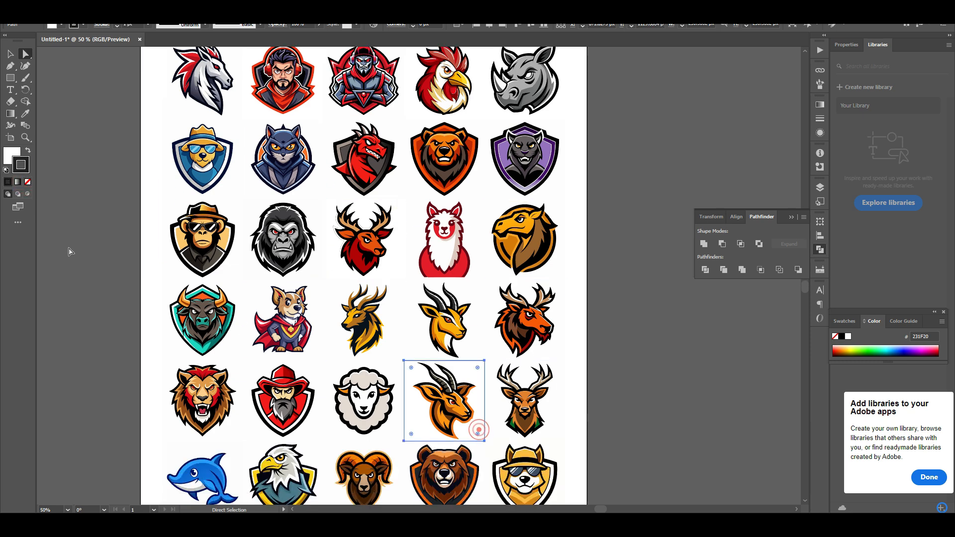
click(28, 182)
scroll(546, 434, down, 4)
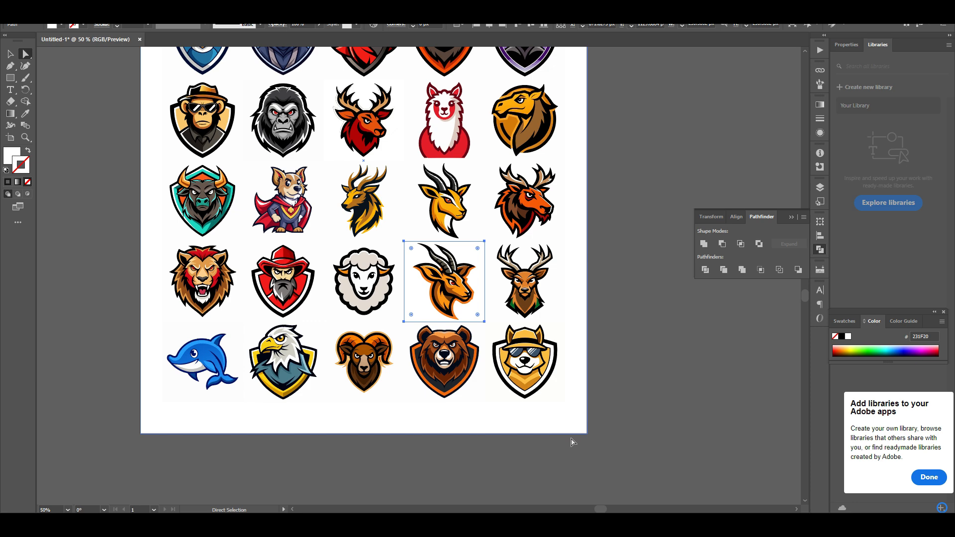
Step: Remove the black stroke from the large white background rectangle behind the whole logo grid
click(554, 422)
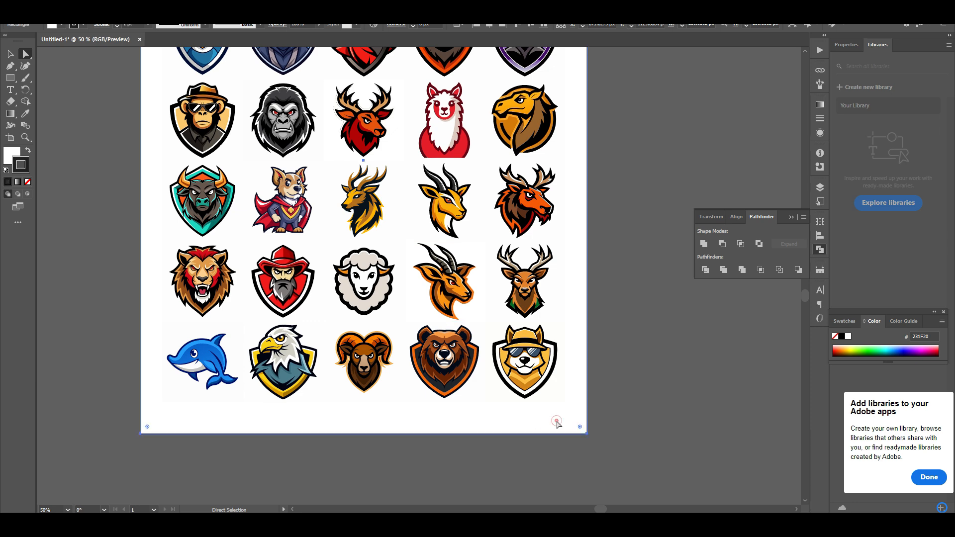
click(28, 183)
click(629, 285)
scroll(629, 285, down, 3)
scroll(647, 227, up, 1)
scroll(647, 248, up, 2)
drag(653, 286, 584, 291)
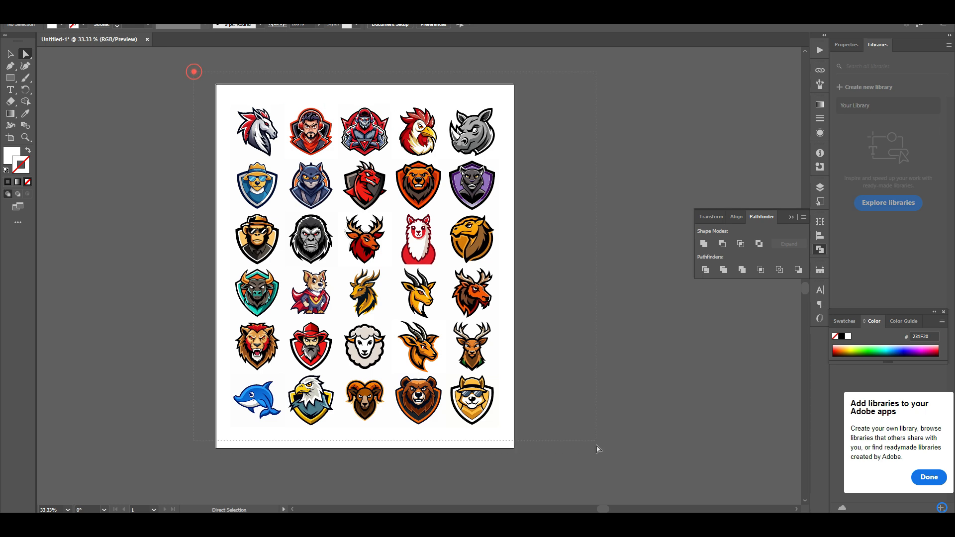
drag(596, 428, 595, 477)
click(566, 330)
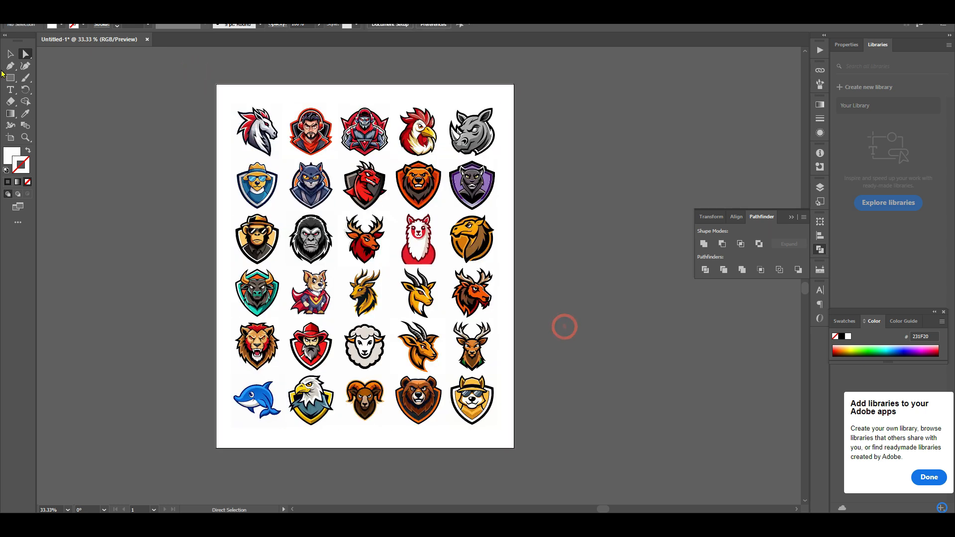
Step: Start saving a copy of the logo sheet under a new name as Adobe PDF in the Desktop folder
click(50, 15)
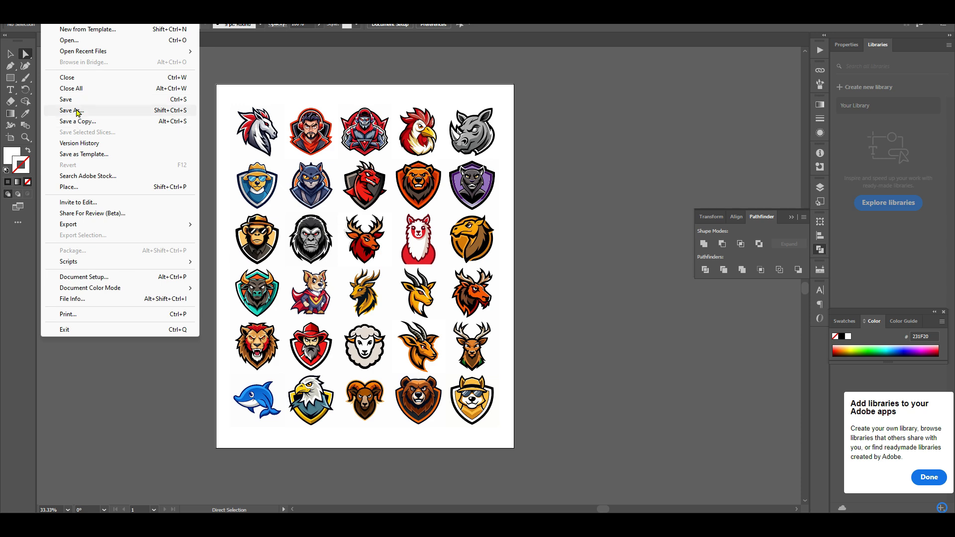
click(76, 111)
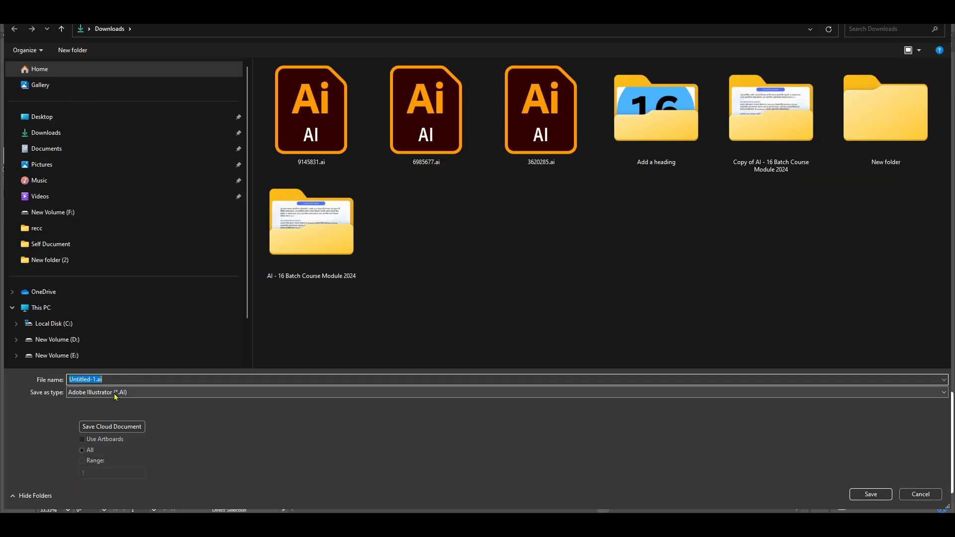
click(114, 393)
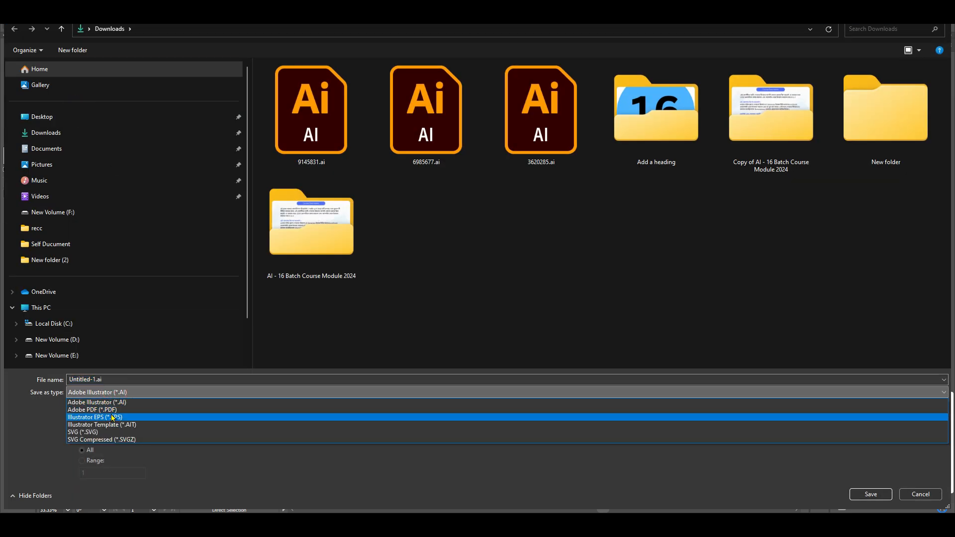
click(111, 409)
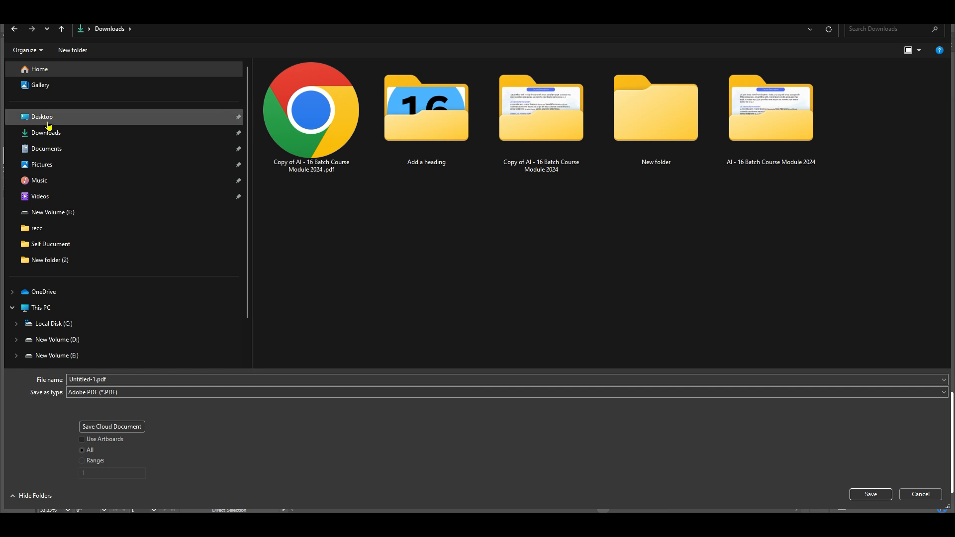
click(45, 120)
click(124, 381)
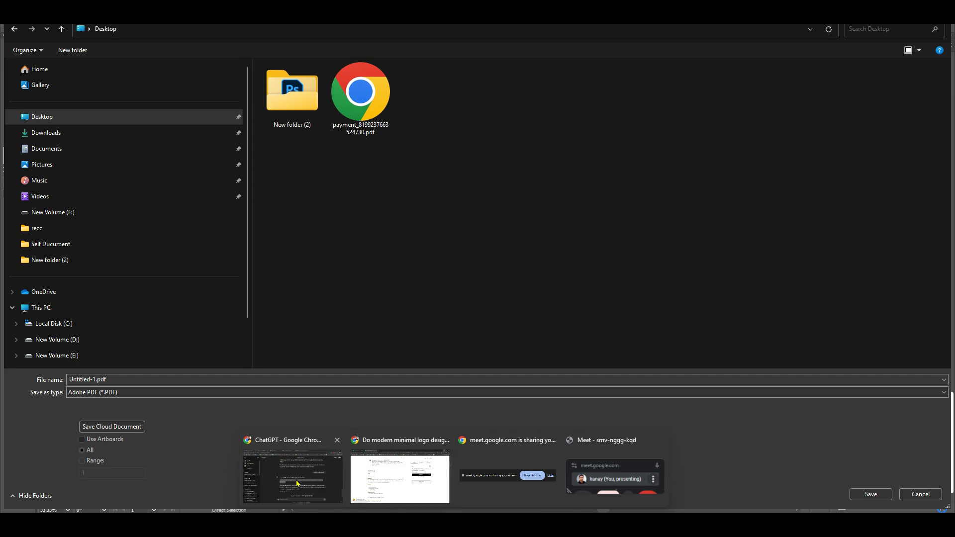
Step: Copy the gig title "I Will Create a Unique Custom Mascot Logo Design for Your Brand | Modern, Creative, and Professional" from ChatGPT into the file name
click(296, 479)
right_click(488, 293)
click(510, 305)
mouse_move(497, 525)
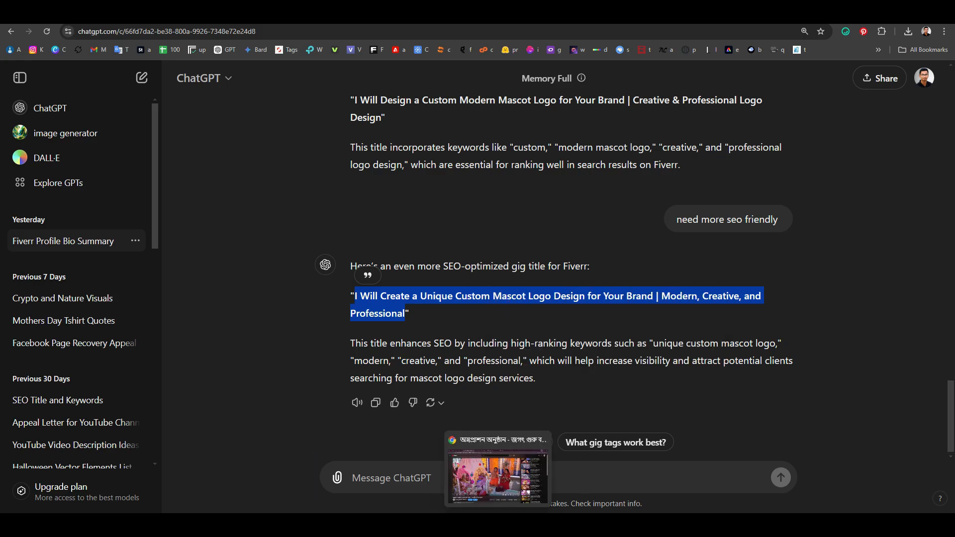
key(alt+Tab)
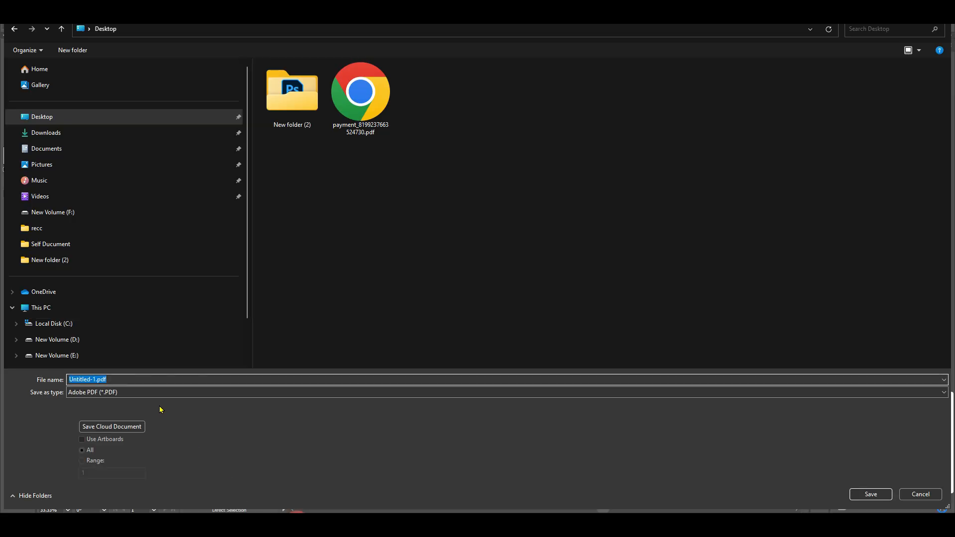
text(I Will Create a Unique Custom Mascot Logo Design for Your Brand | Modern, Creative, and Professional)
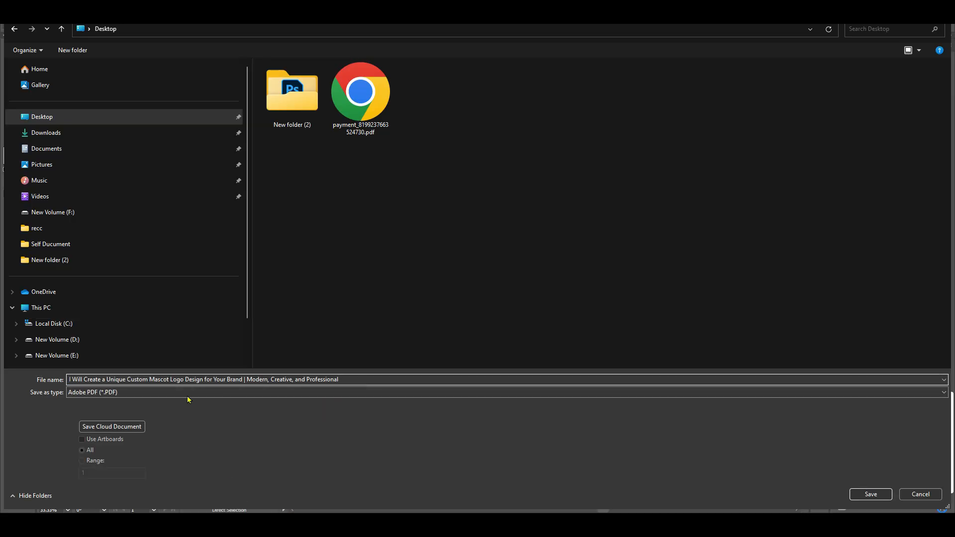
Step: Shorten the file name to "Unique Custom Mascot Logo Design for Your Brand Modern, Creative, and Professional" and proceed to the PDF save options
drag(90, 382, 33, 382)
key(BackSpace)
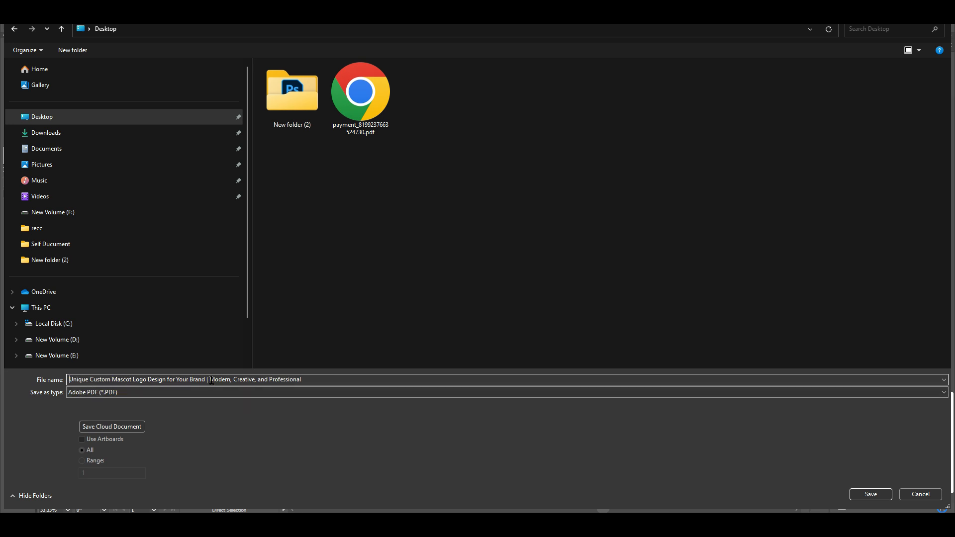
key(BackSpace)
click(328, 378)
drag(374, 379, 34, 381)
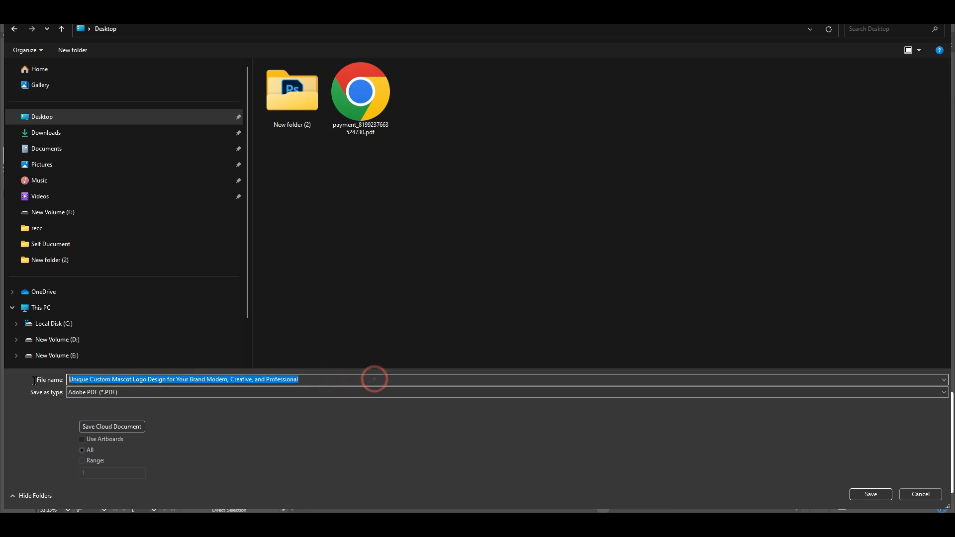
click(875, 494)
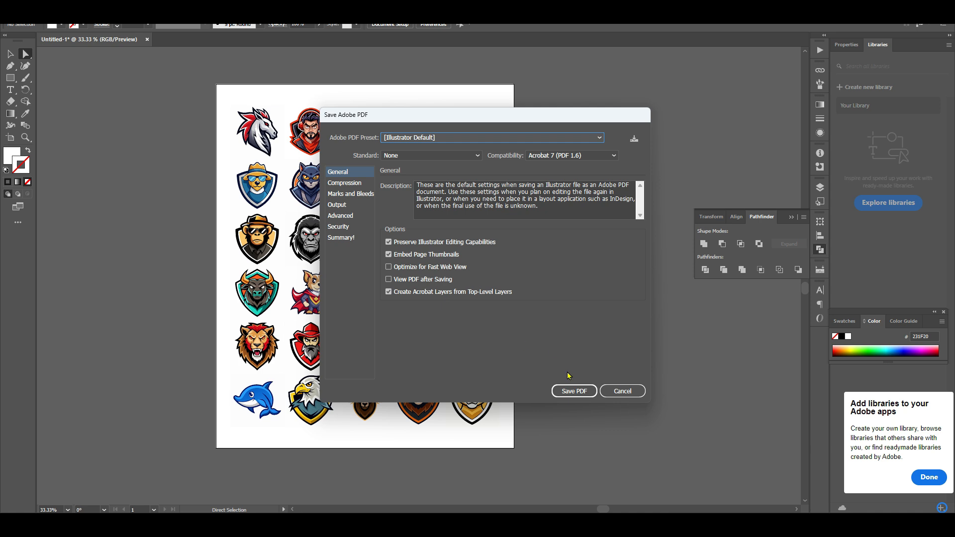
Step: Save the PDF with Optimize for Fast Web View enabled and Preserve Illustrator Editing Capabilities disabled
click(469, 271)
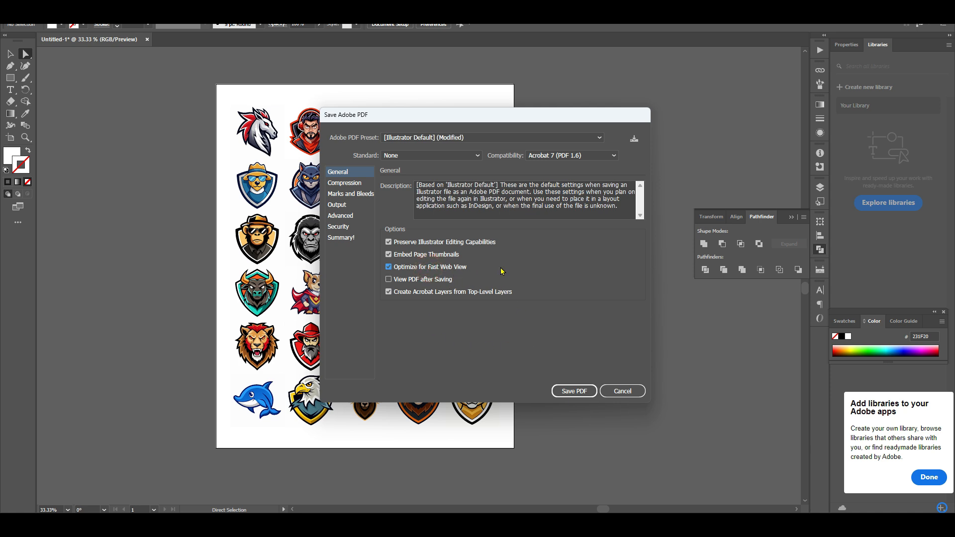
click(577, 392)
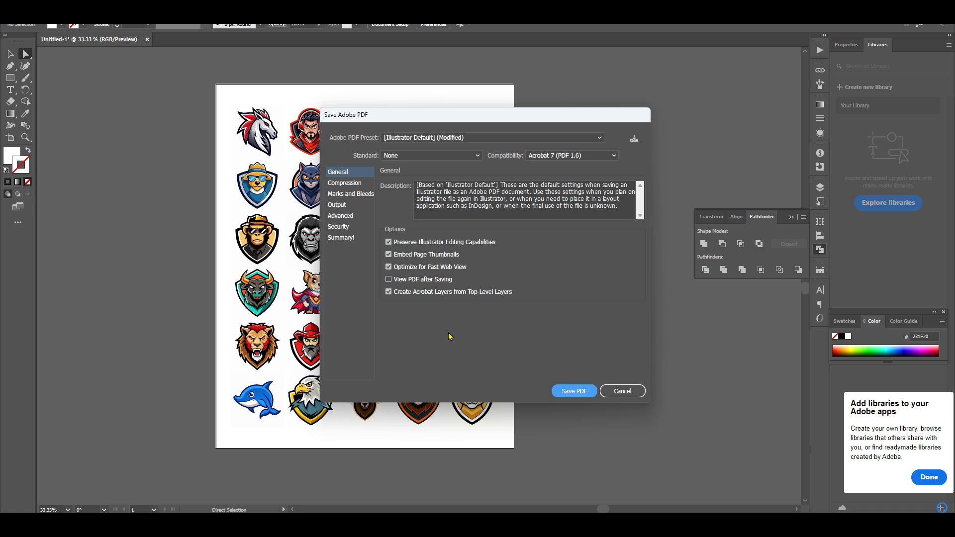
click(488, 246)
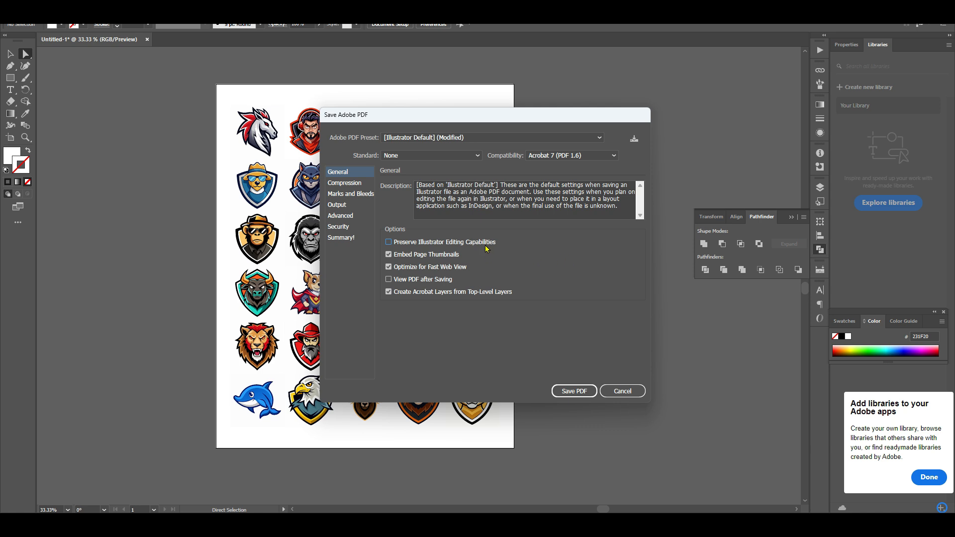
click(574, 392)
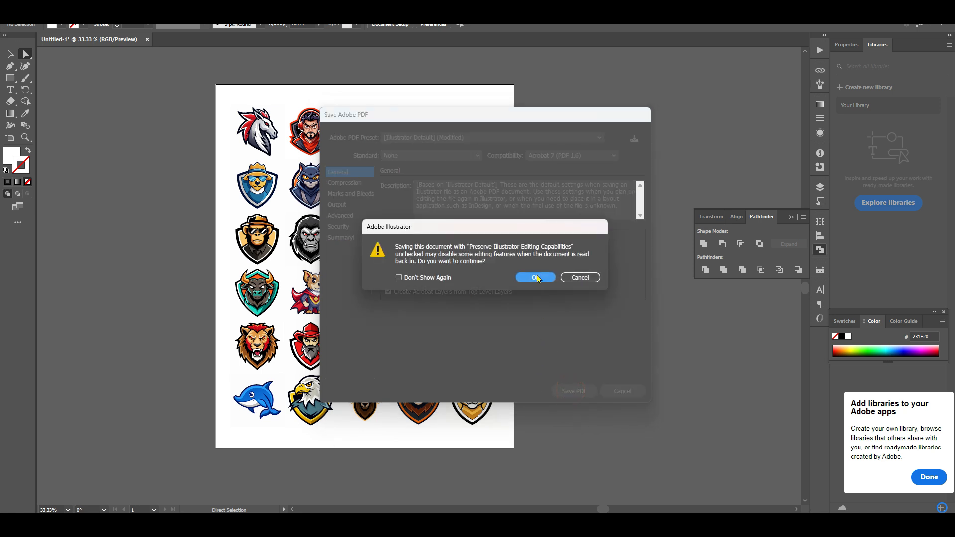
click(537, 278)
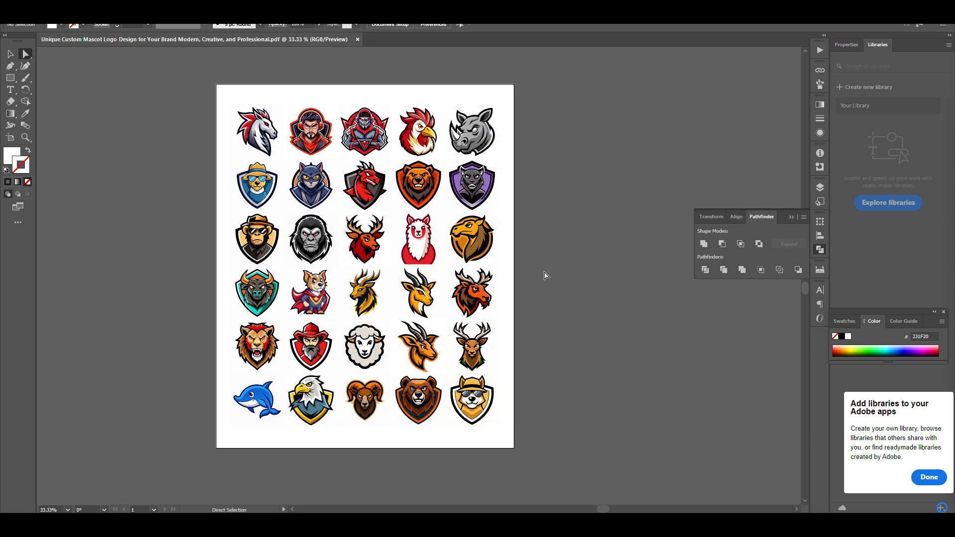
Step: Switch to the Fiverr gig gallery page in Chrome and upload the mascot logo PDF from the Desktop as the first document
key(alt+Tab)
click(367, 458)
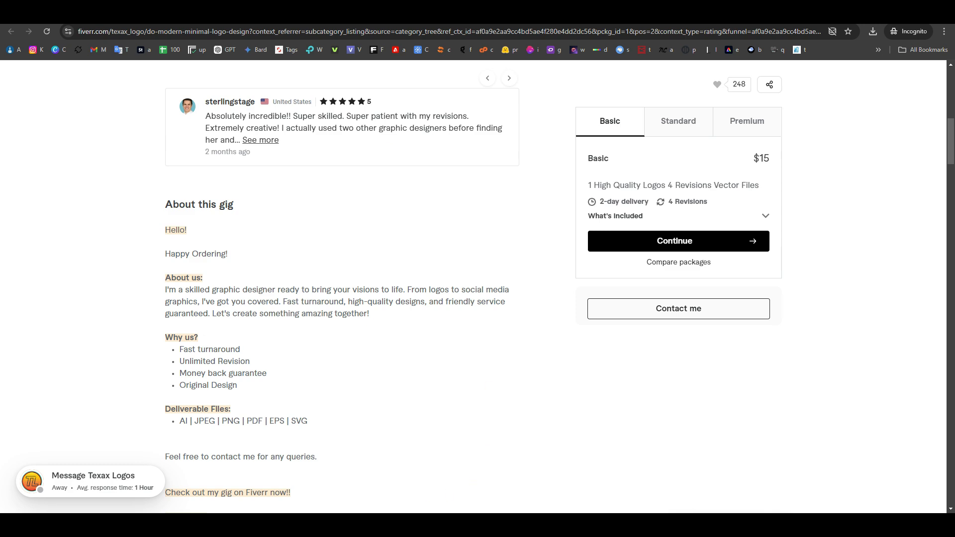
mouse_move(455, 526)
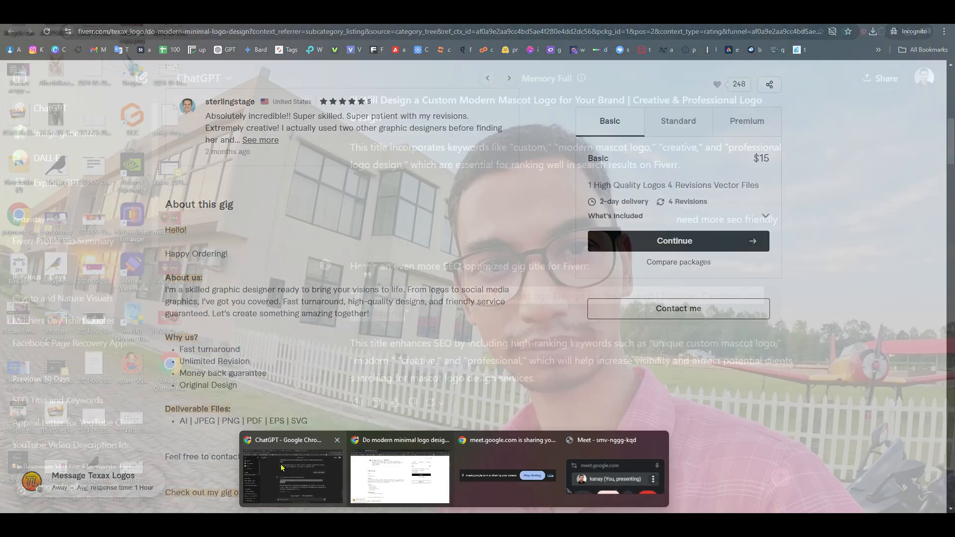
click(282, 468)
key(alt+Tab)
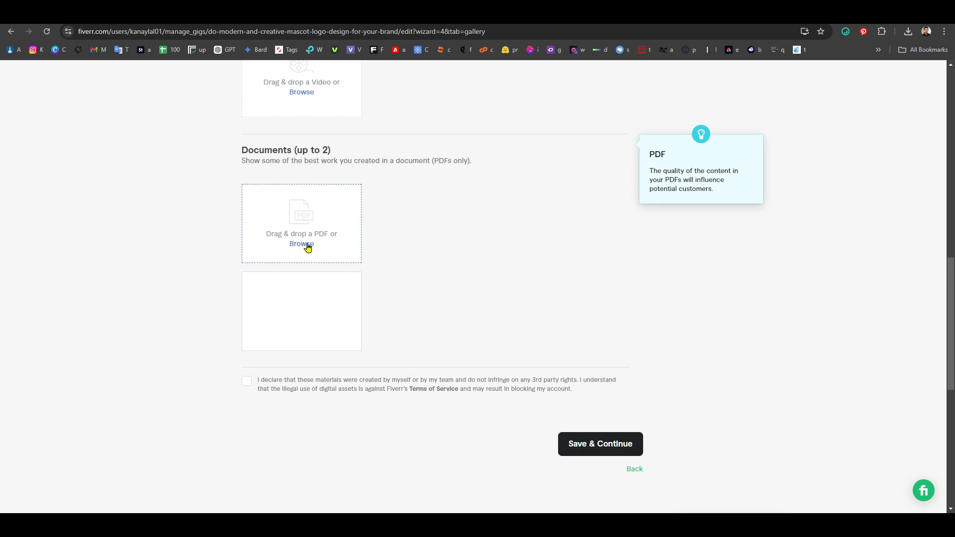
click(302, 244)
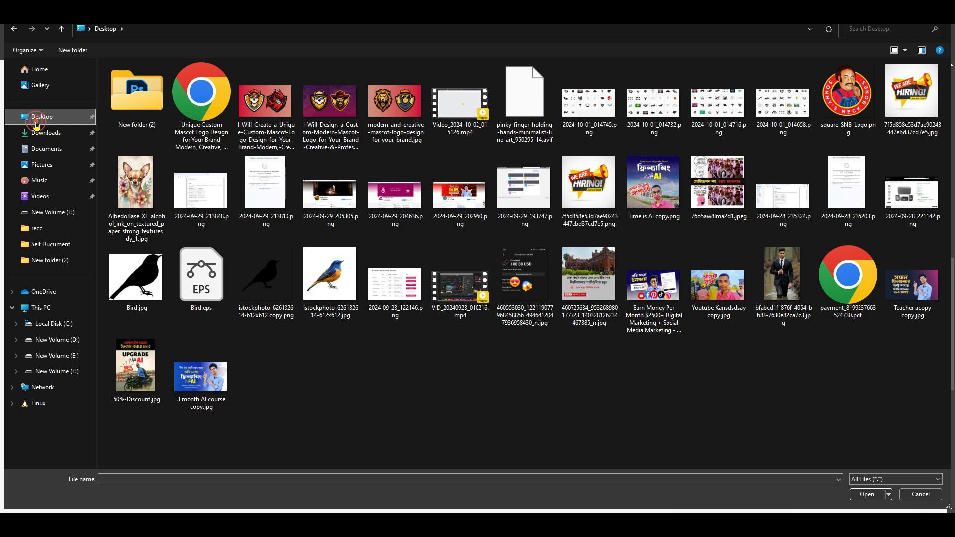
double_click(202, 94)
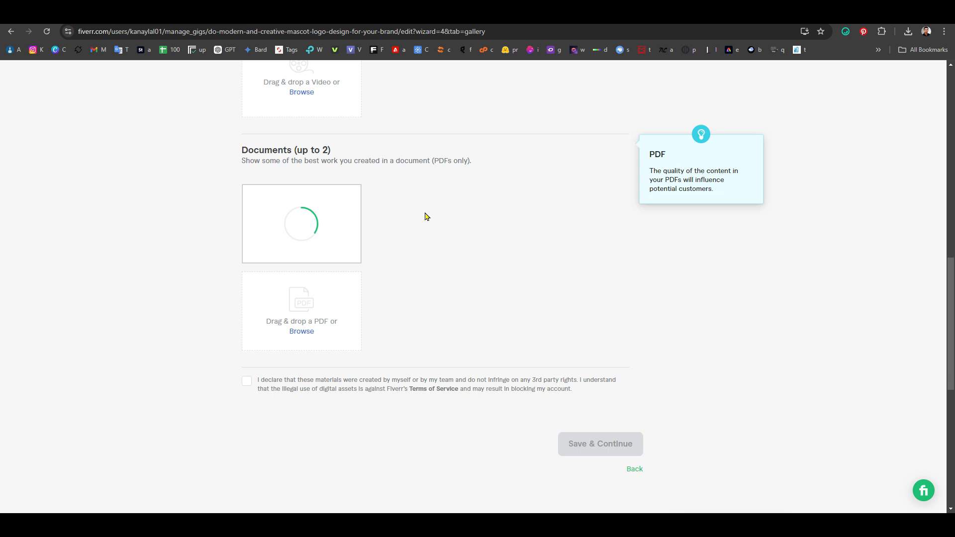
Step: Accept the declaration that the gallery materials are self-made and submit the gallery page
click(246, 381)
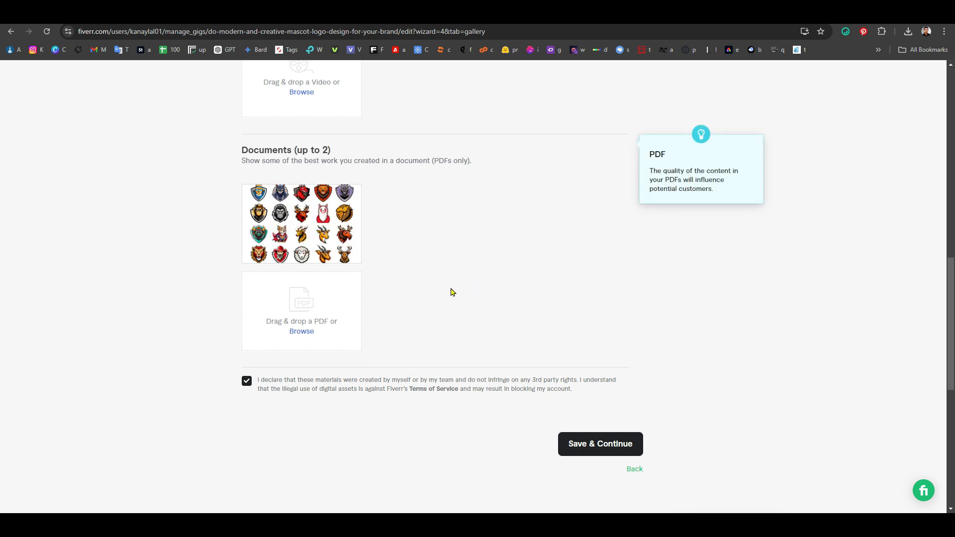
scroll(454, 299, down, 3)
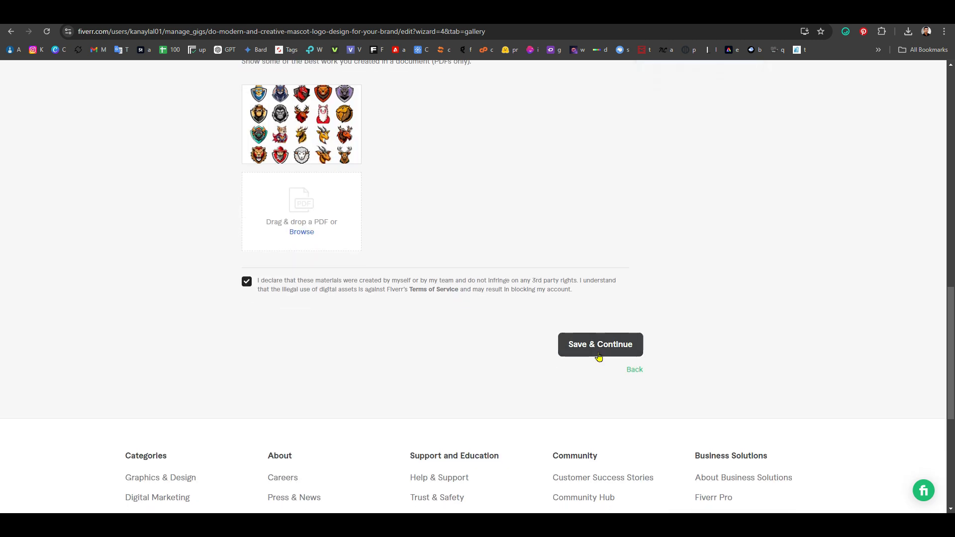
click(601, 345)
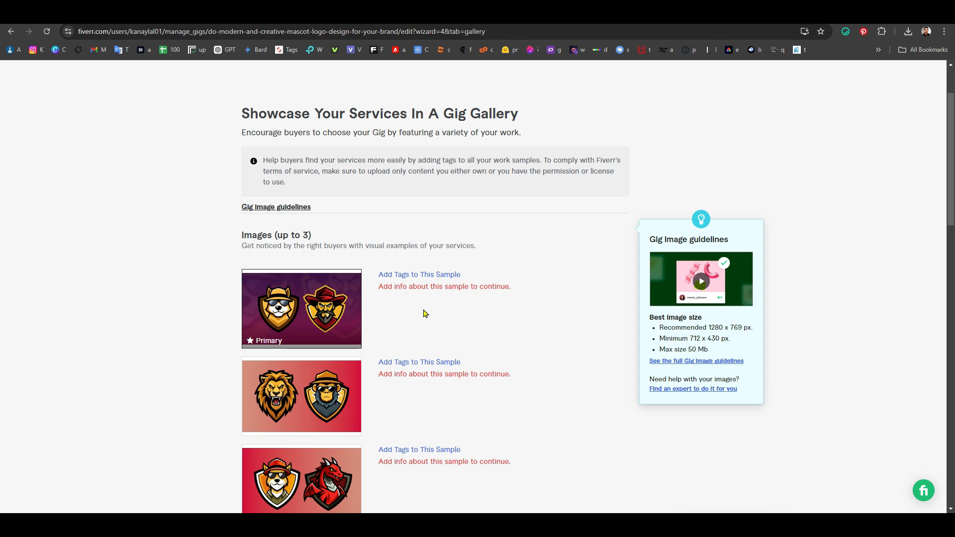
Step: Open the tags of the primary gig image and set its logo type to Mascot
click(429, 282)
click(395, 323)
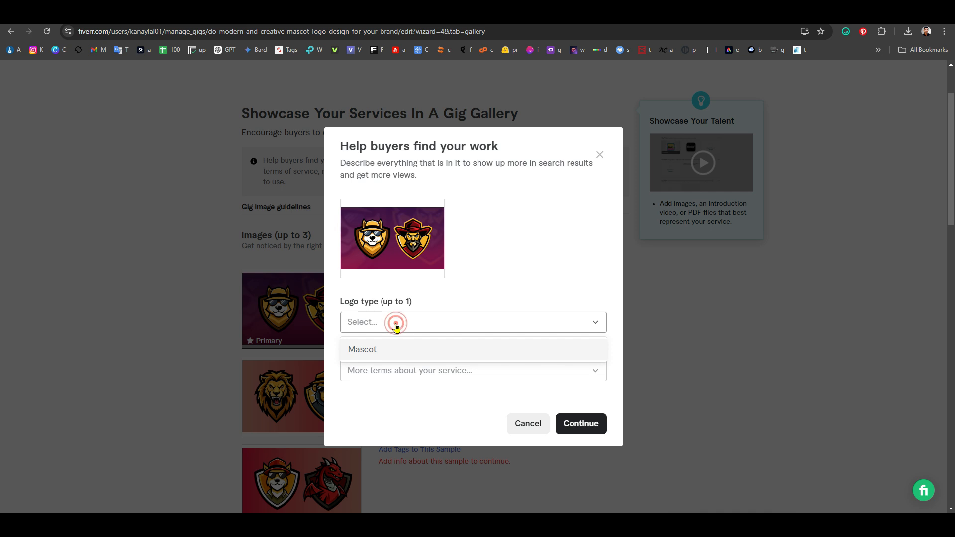
click(389, 353)
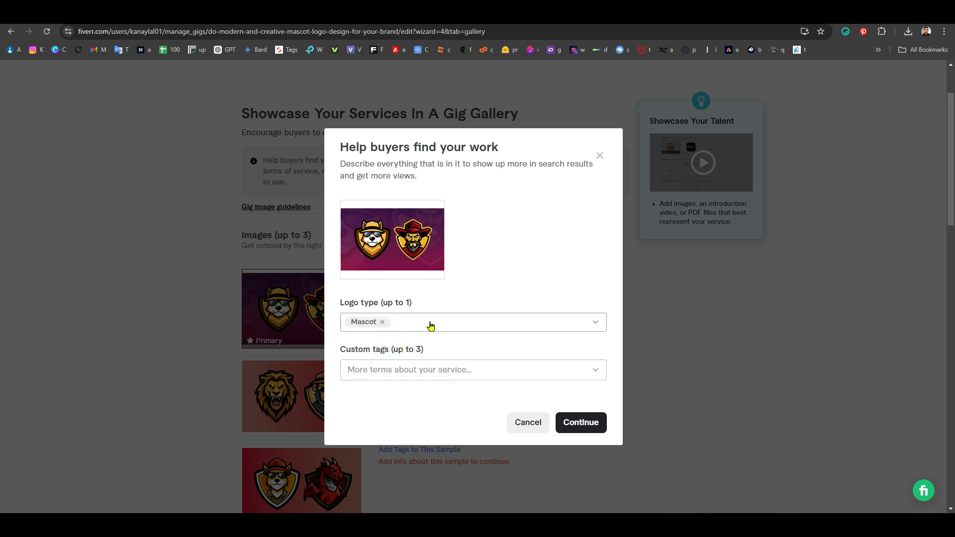
click(465, 323)
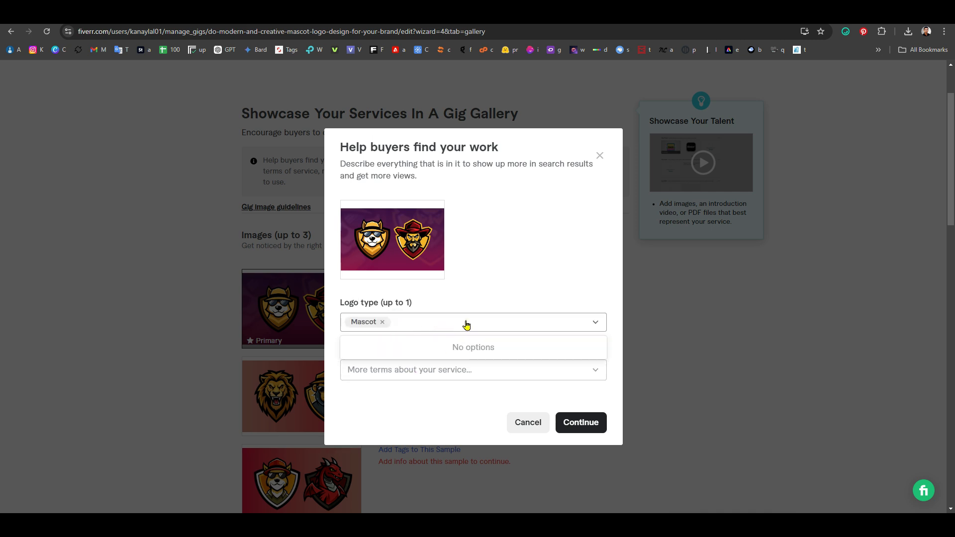
click(572, 287)
Step: Add the custom tags Company Logo, Create Logo and Design Logo to the primary gig image and confirm its tags
click(403, 373)
click(413, 374)
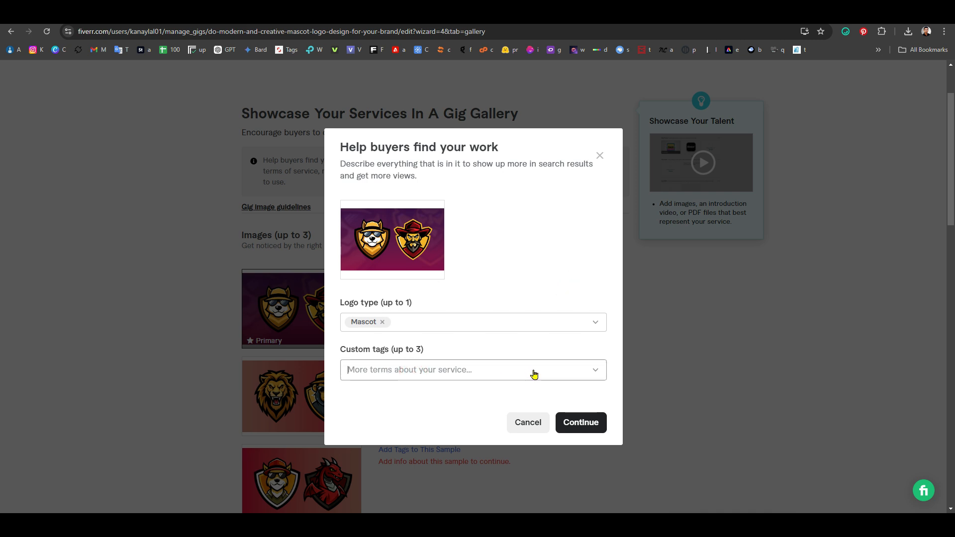
text(logo)
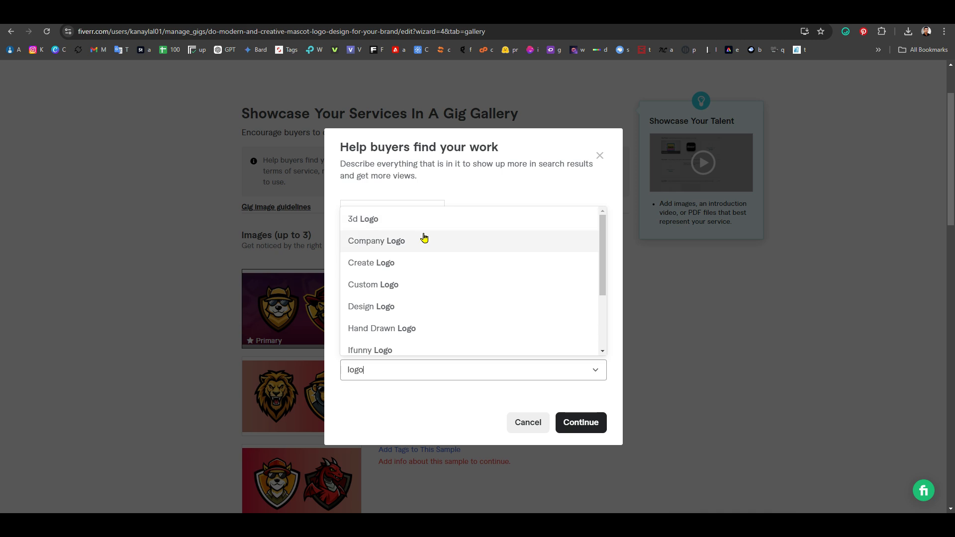
click(405, 241)
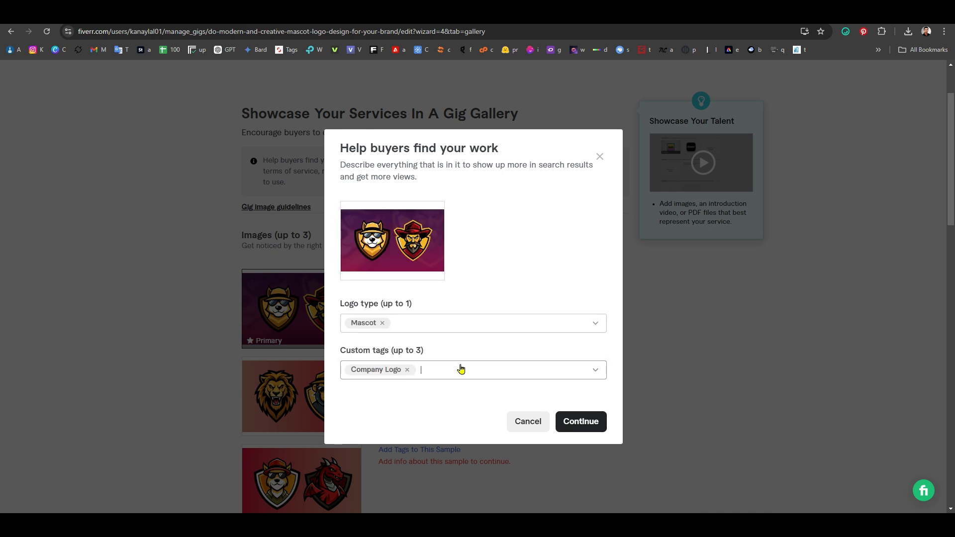
text(logo)
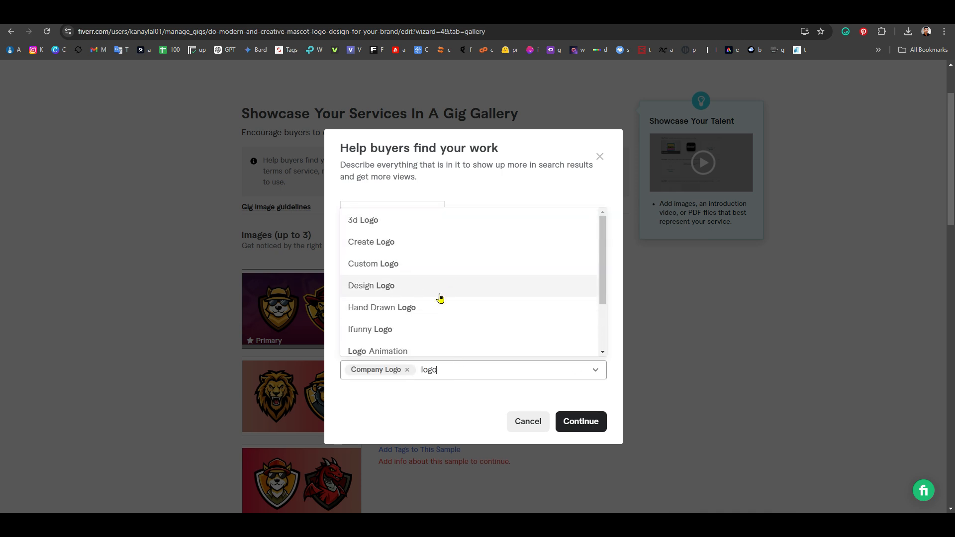
click(396, 243)
text(logo)
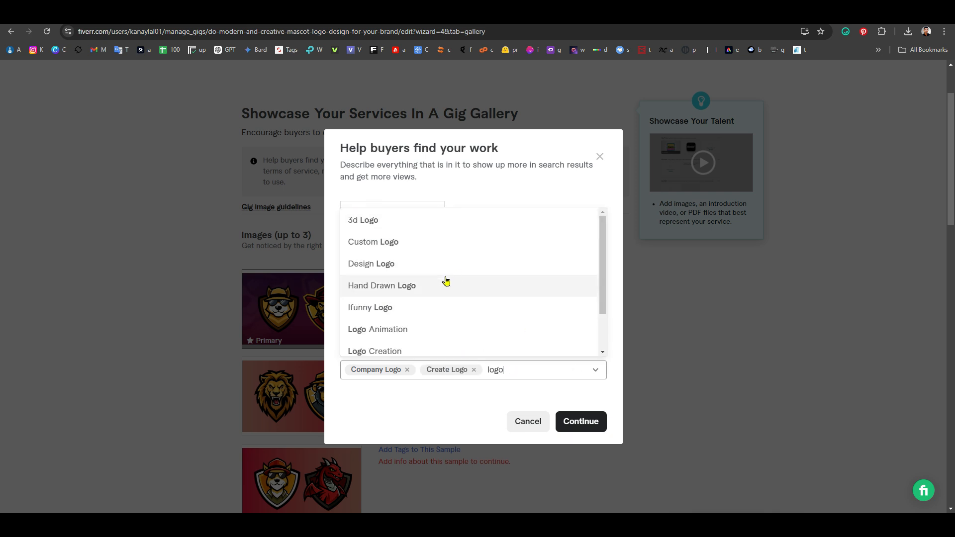
click(387, 262)
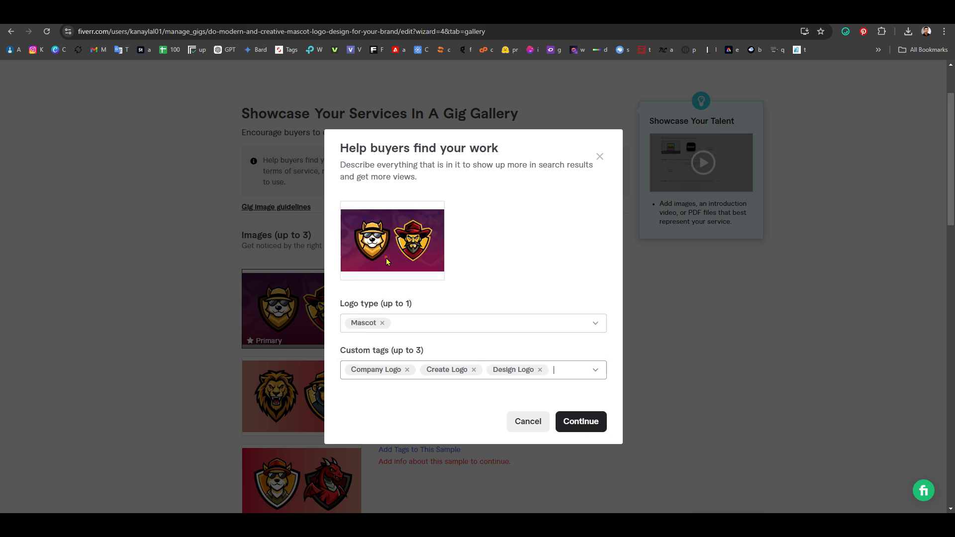
click(589, 422)
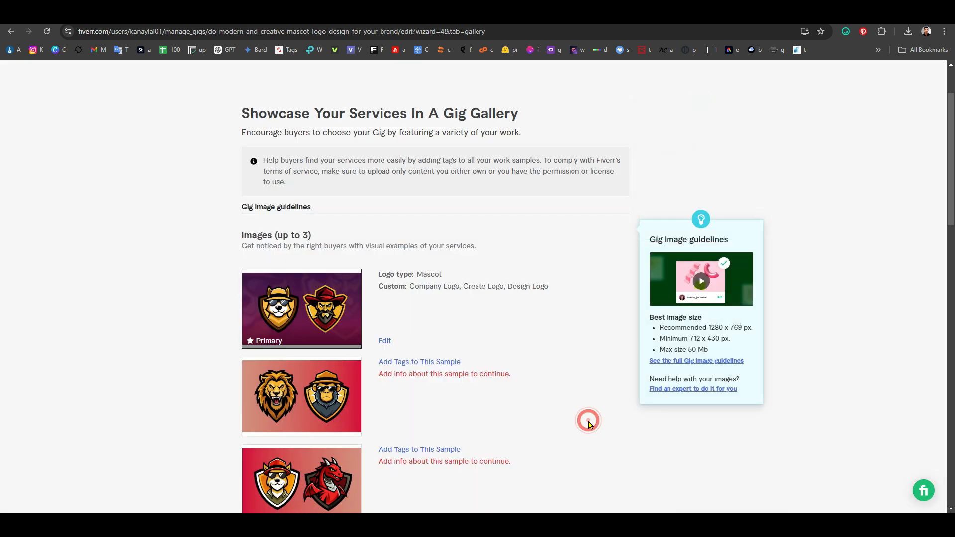
Step: Open the tags of the second gig image with the lion logo and set its logo type to Mascot
click(431, 363)
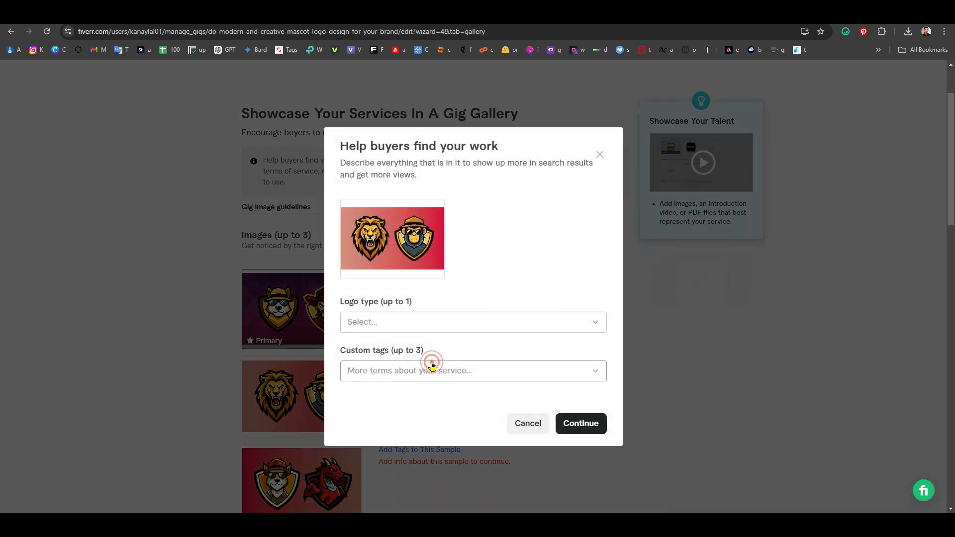
click(422, 326)
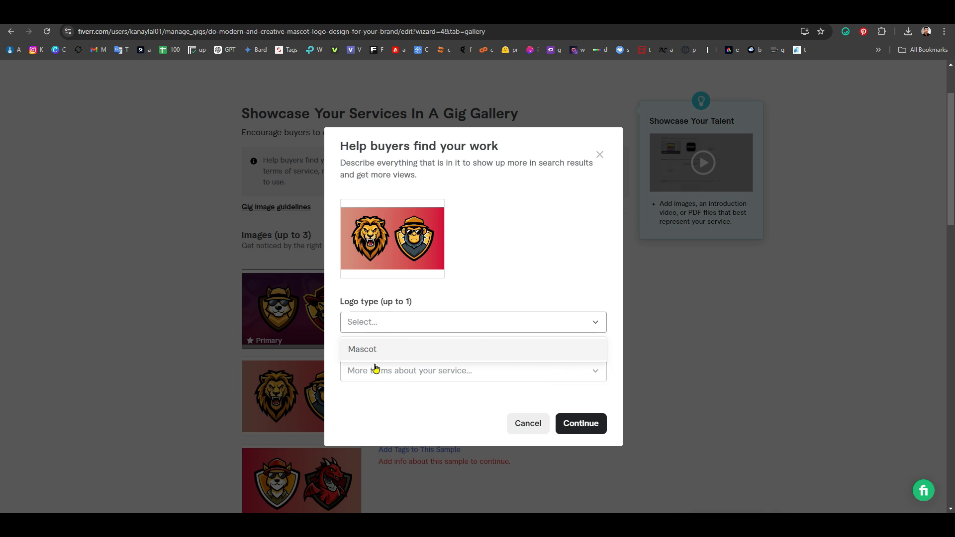
click(427, 344)
Step: Add the custom tags Logo Creation, Logo Creator and Design Logo to the lion image and confirm its tags
click(426, 369)
text(logo)
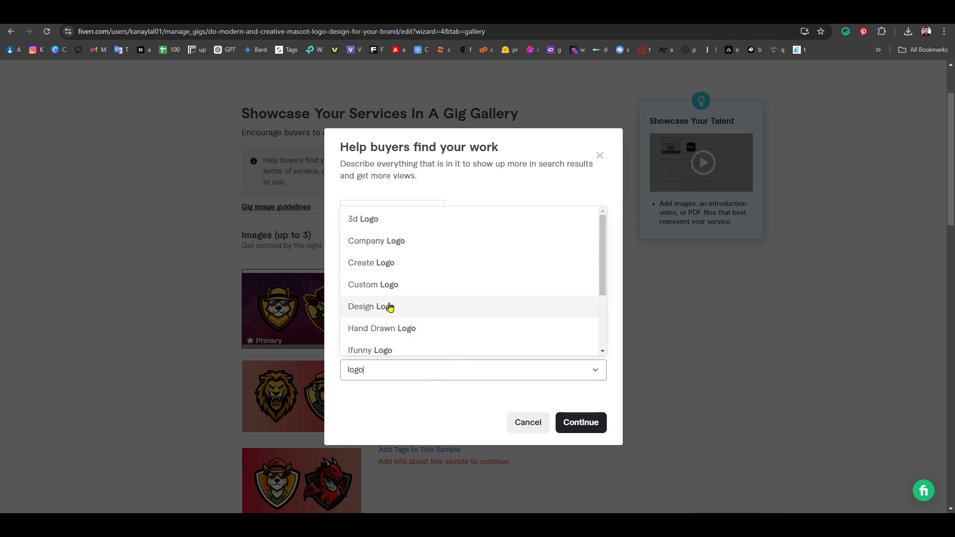
scroll(391, 306, down, 2)
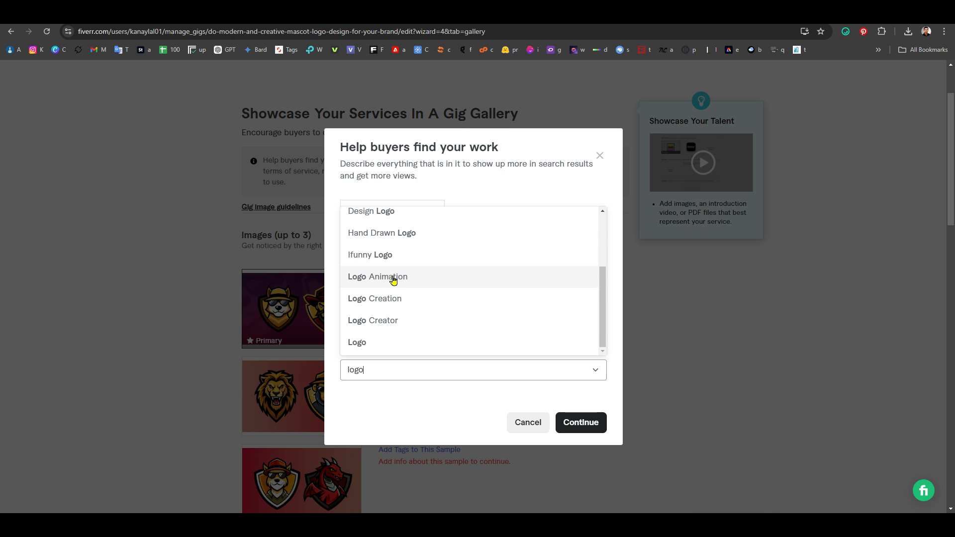
click(392, 300)
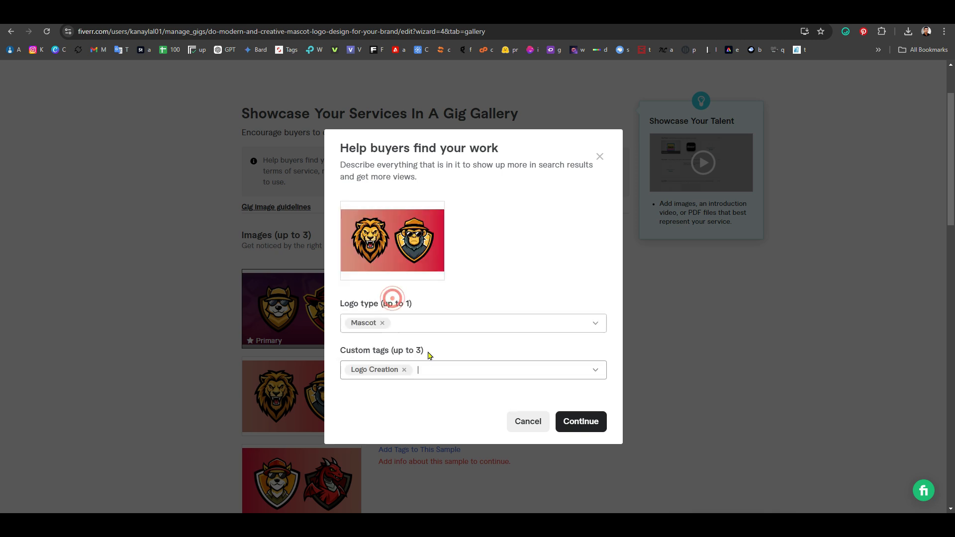
text(logo)
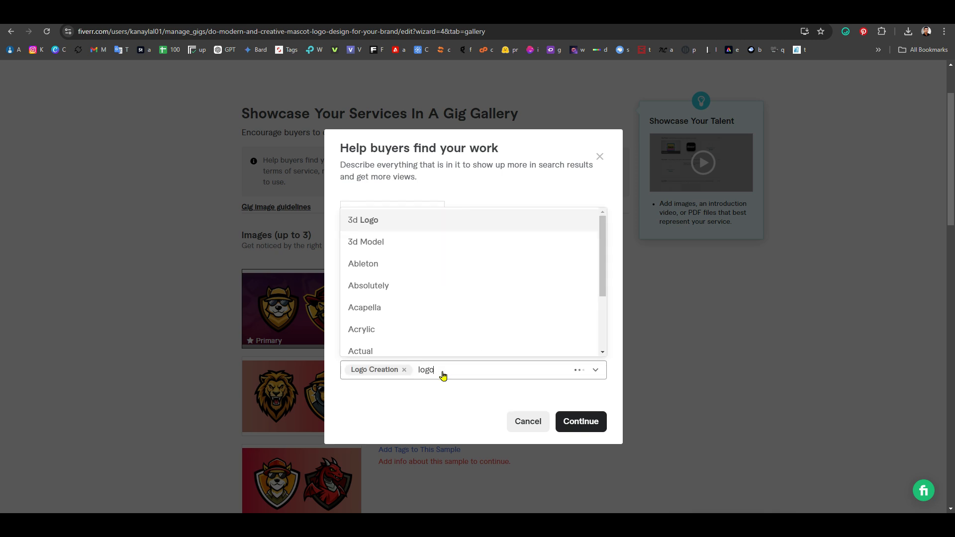
scroll(426, 285, down, 2)
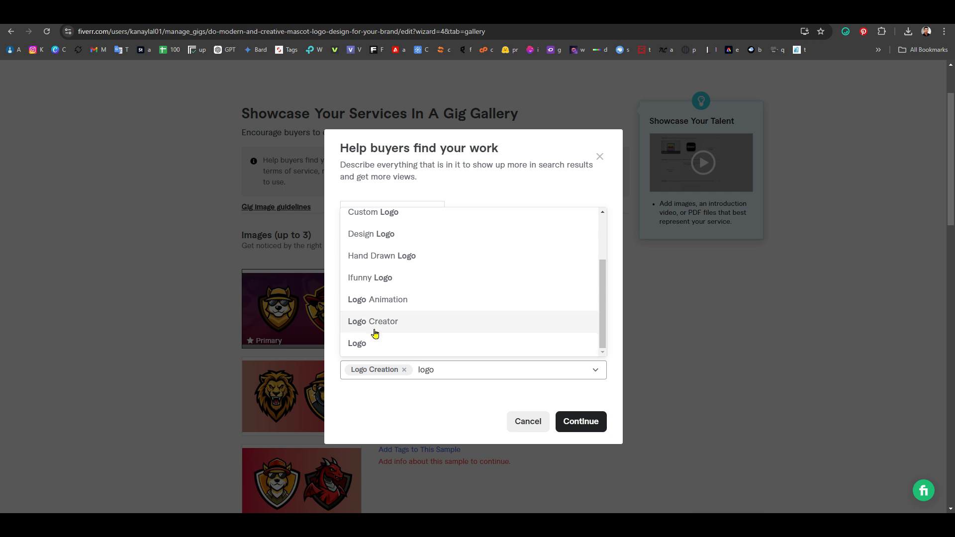
click(395, 324)
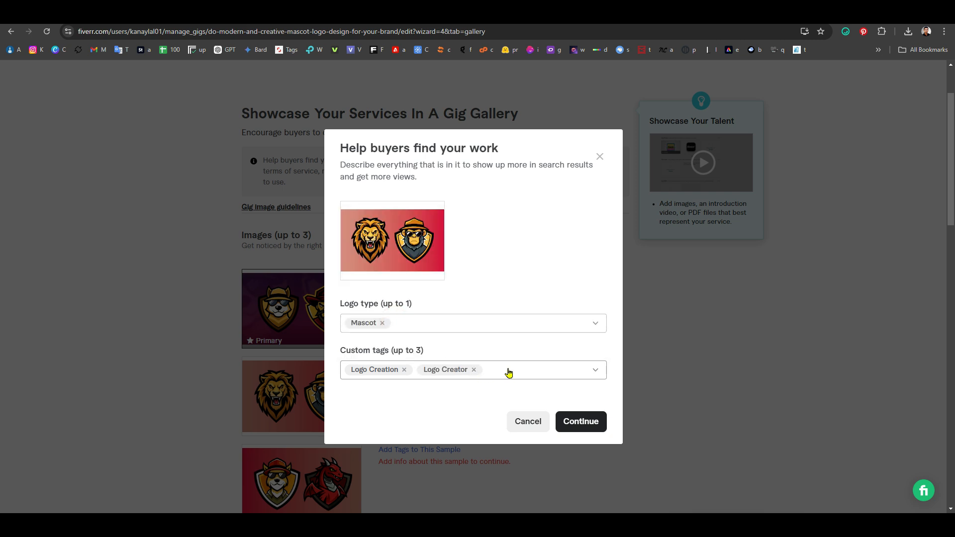
text(logo)
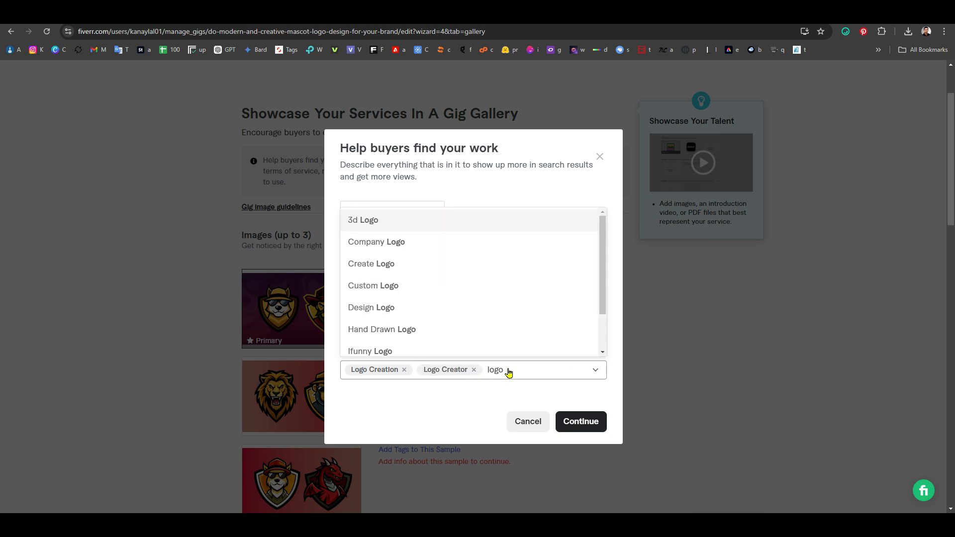
scroll(390, 313, down, 1)
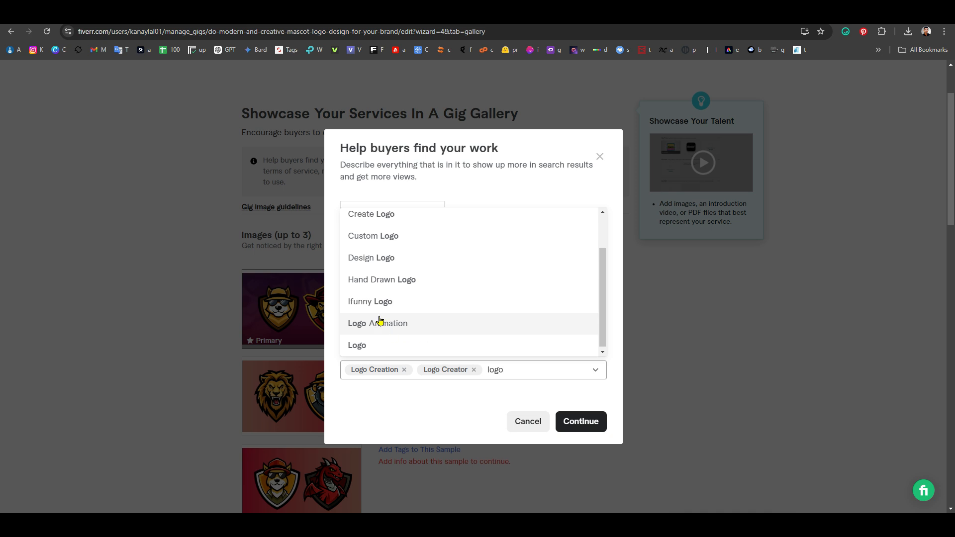
click(380, 258)
click(586, 421)
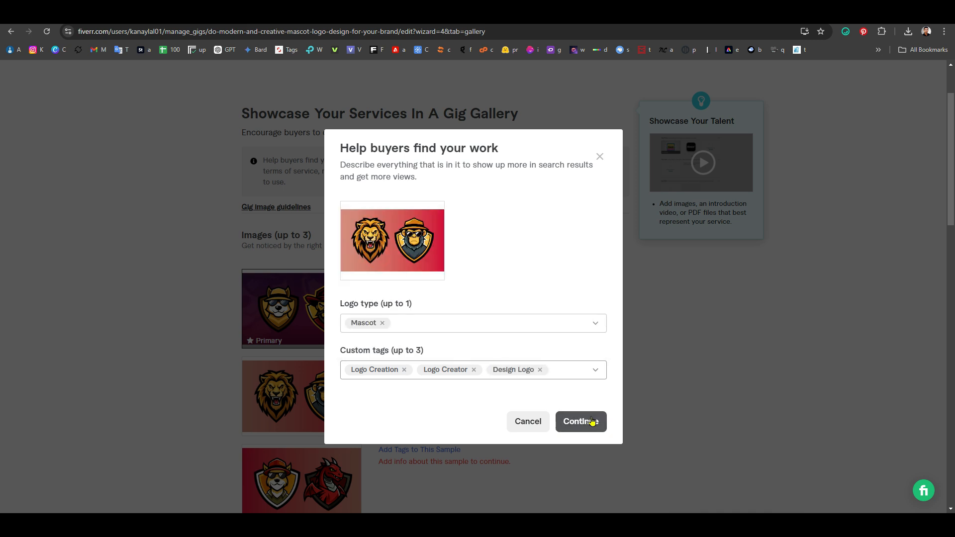
Step: Open the tags of the third gig image with the red dragon and set its logo type to Mascot
scroll(477, 347, down, 3)
click(427, 301)
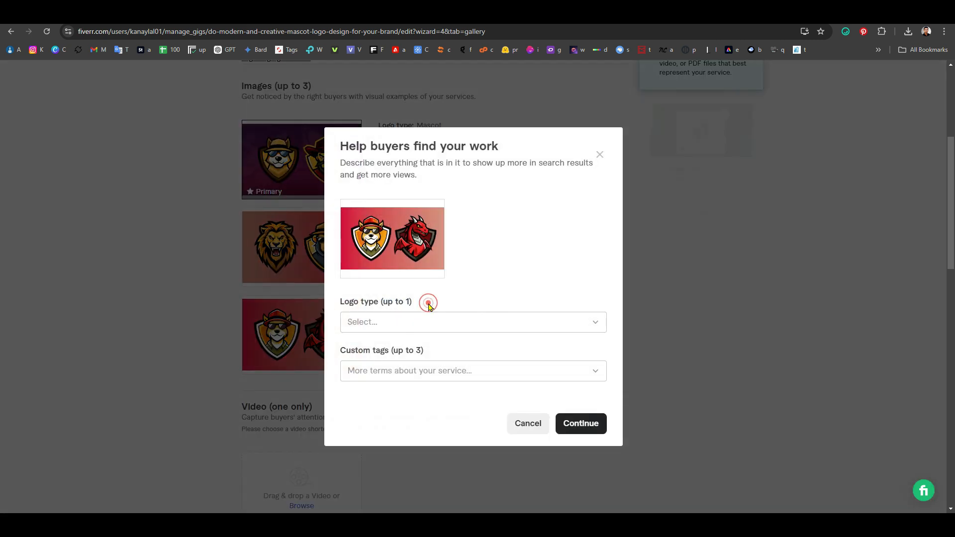
click(405, 323)
click(394, 348)
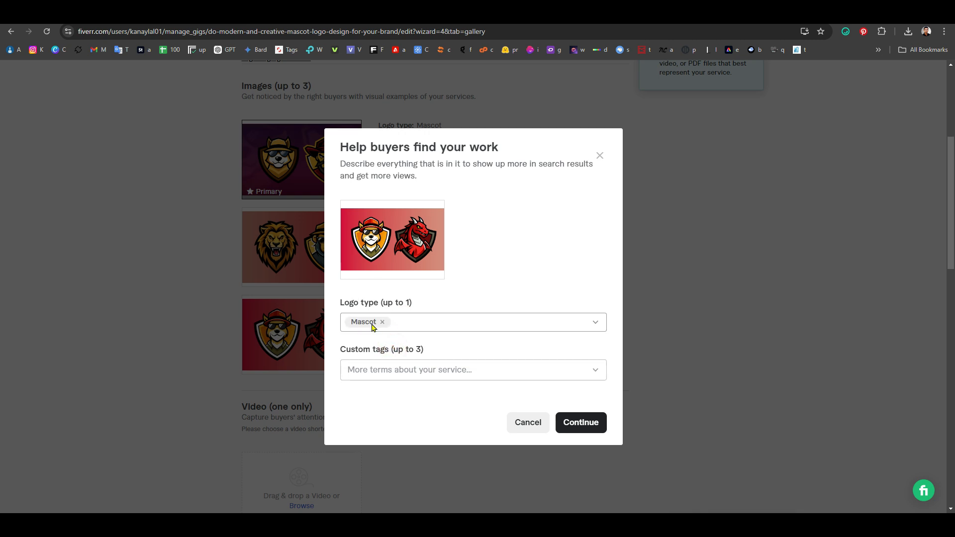
Step: Add the custom tags 3d Logo, Company Logo and Custom Logo to the red dragon image and confirm its tags
click(402, 370)
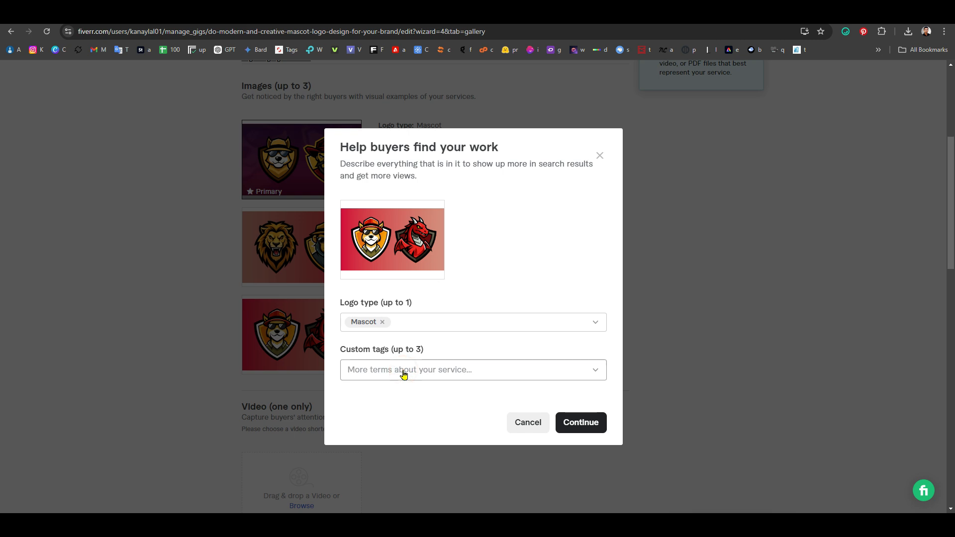
text(logo)
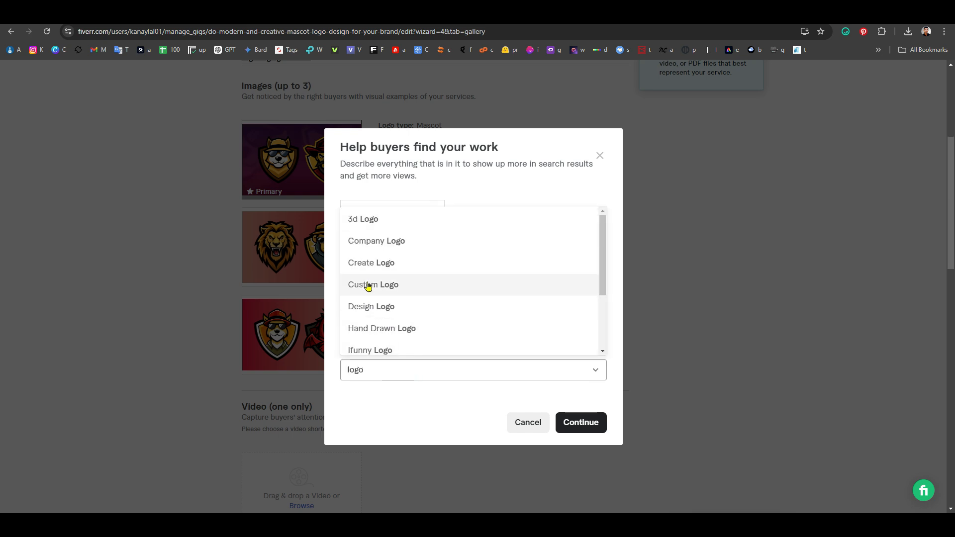
click(359, 220)
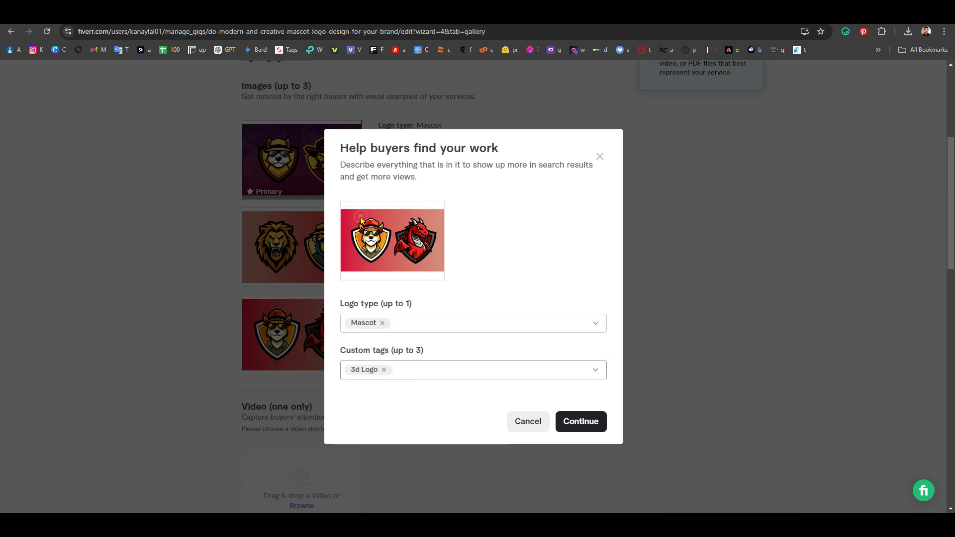
click(419, 380)
text(logo)
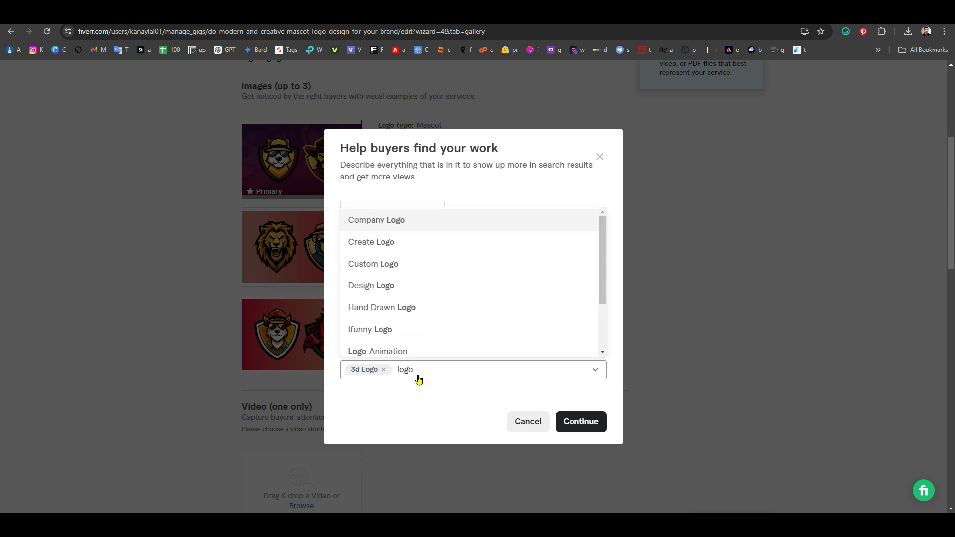
click(388, 223)
text(logo)
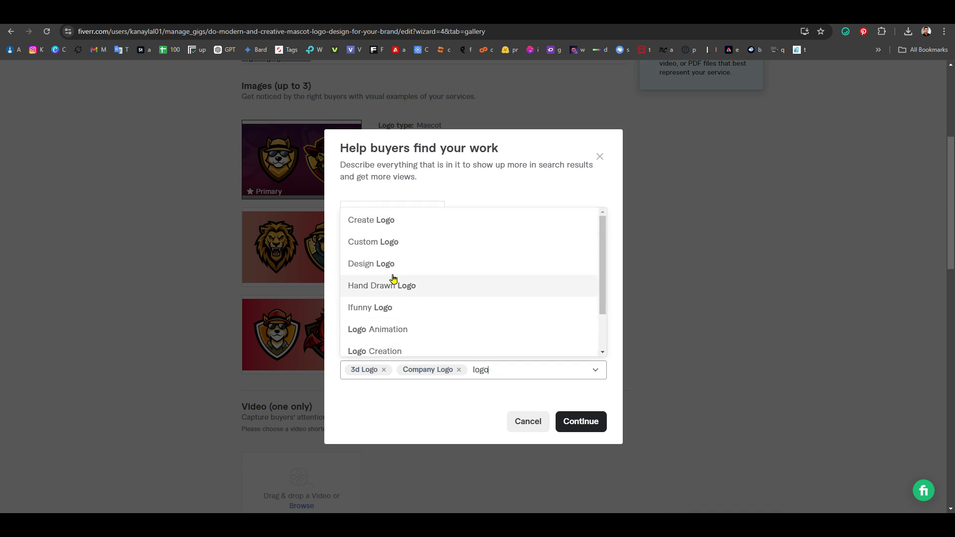
click(386, 242)
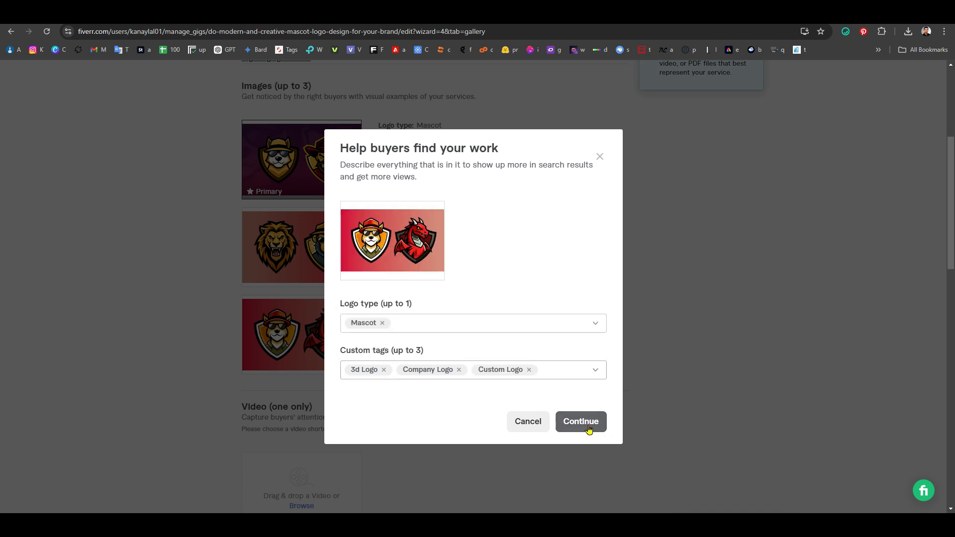
click(589, 425)
Step: Save the gallery page and start the personal and business information verification on the Publish page
scroll(525, 428, down, 10)
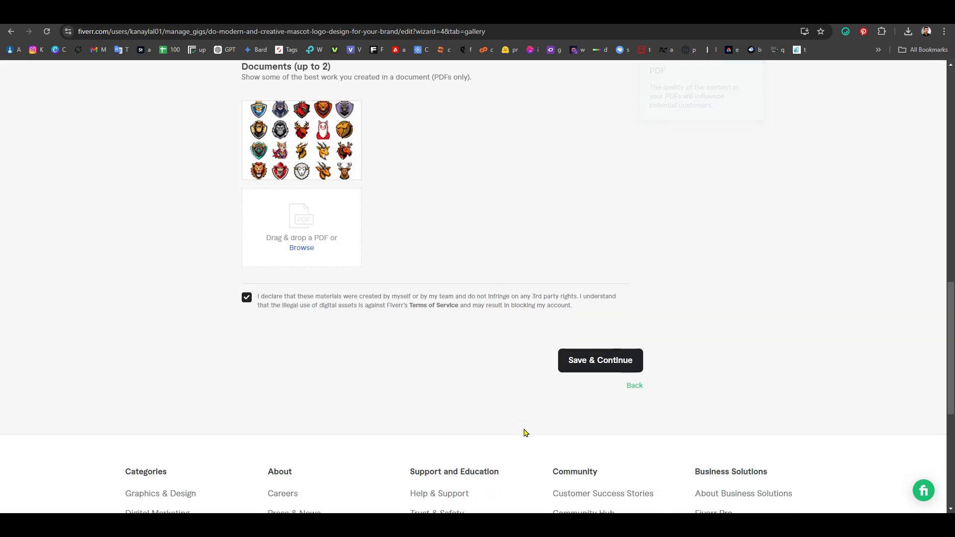
click(607, 360)
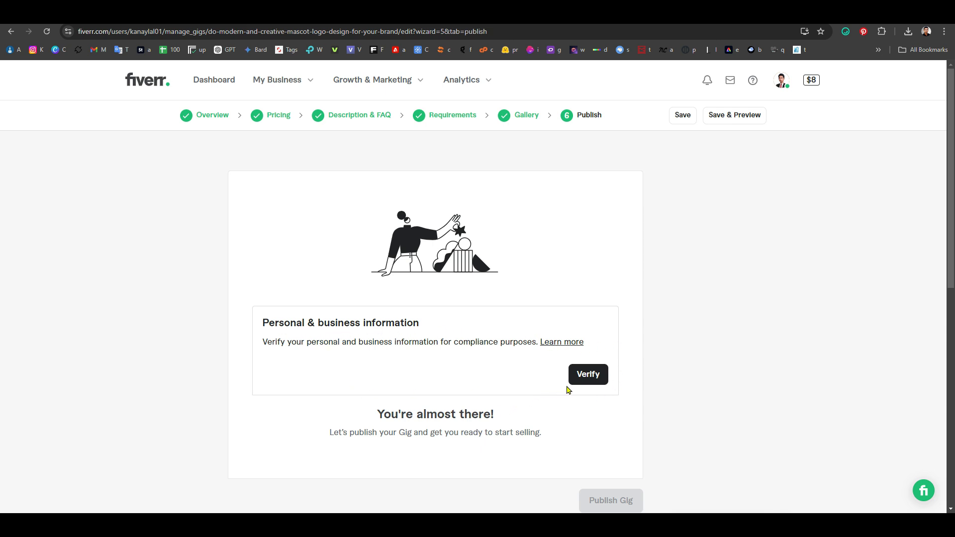
scroll(438, 360, down, 1)
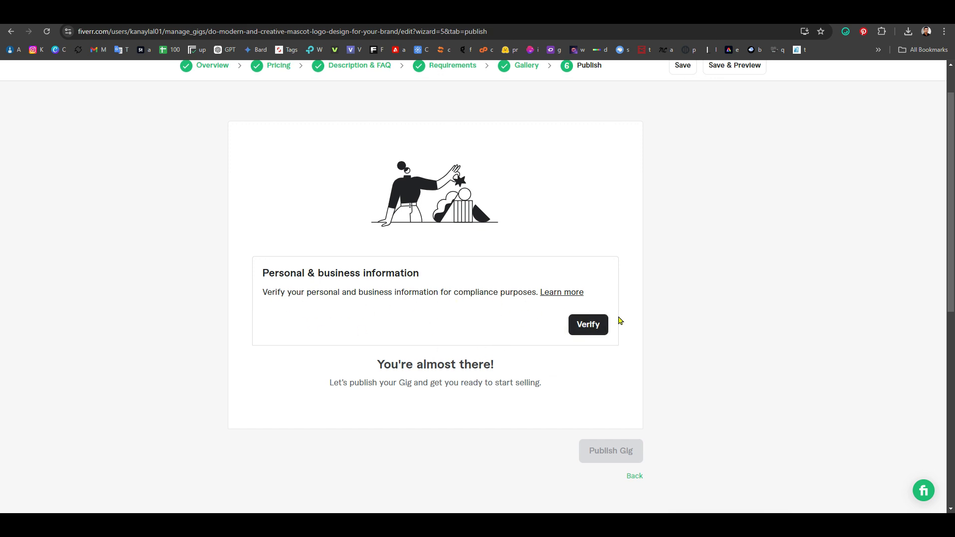
click(587, 328)
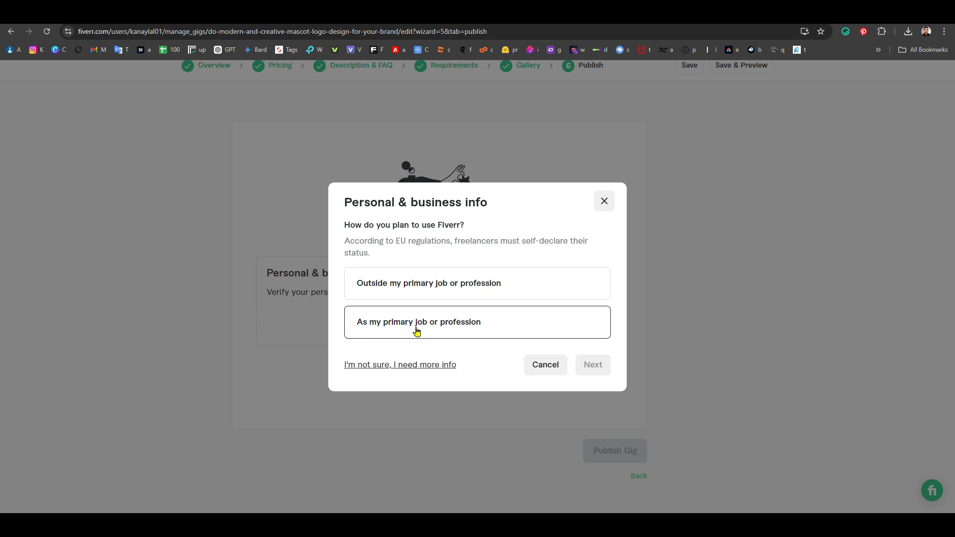
Step: Declare Fiverr use as the primary job or profession and the business status as an individual, continuing to the personal details form
click(468, 329)
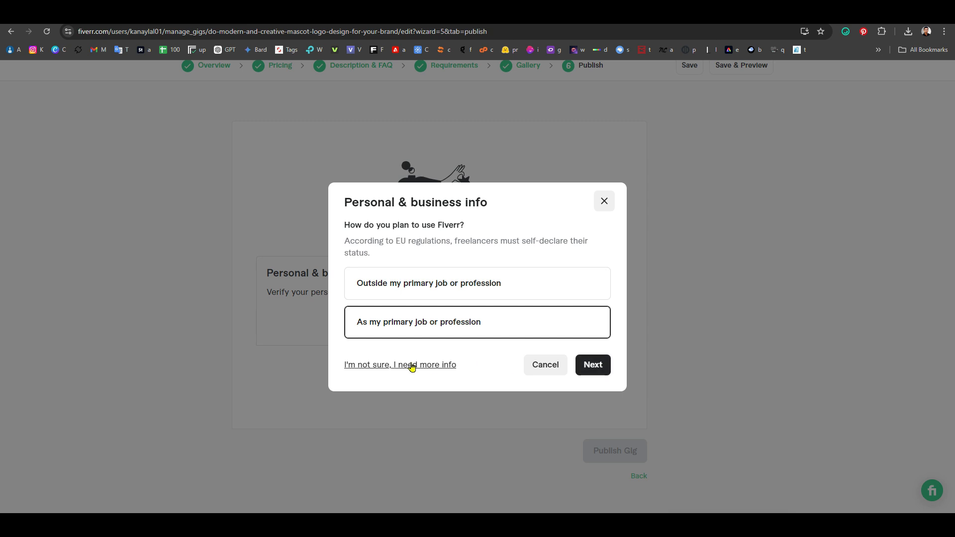
click(591, 365)
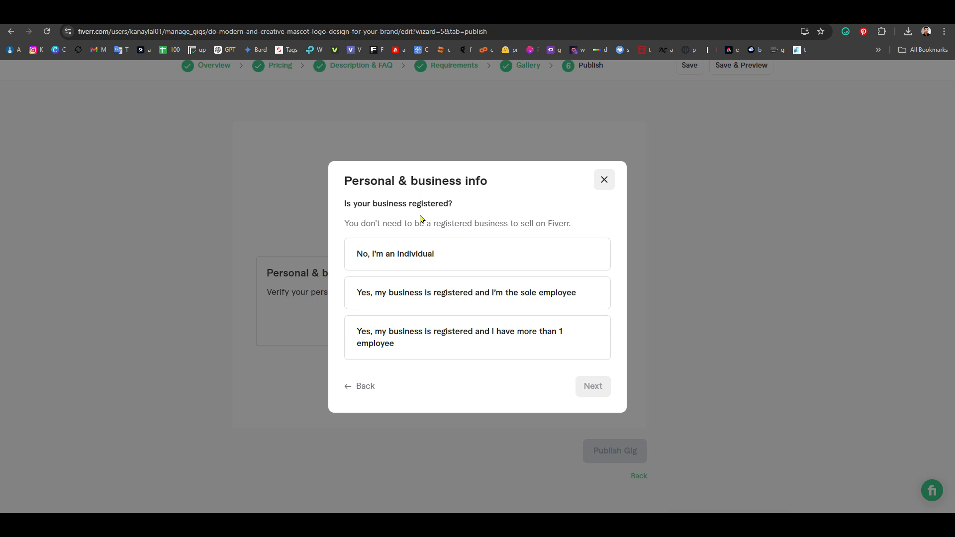
click(433, 264)
click(592, 388)
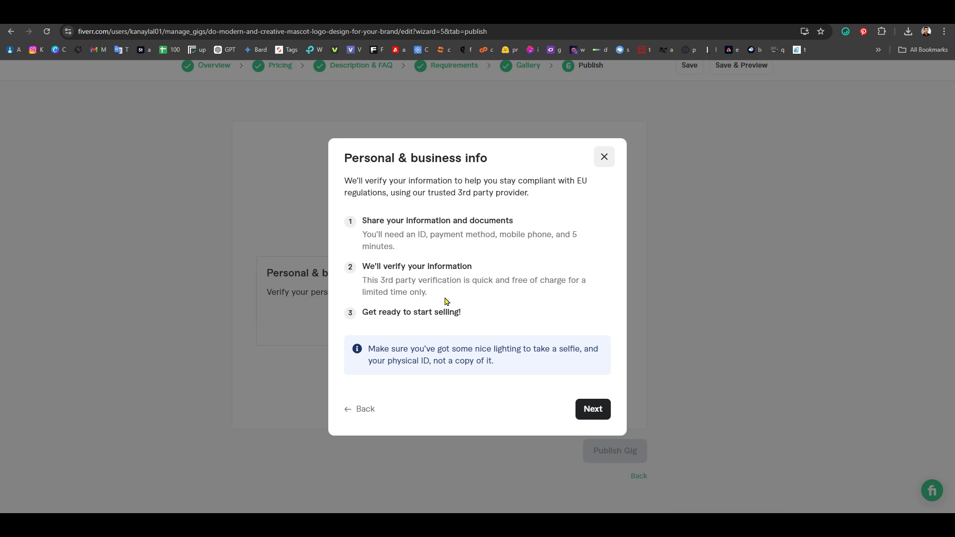
click(589, 413)
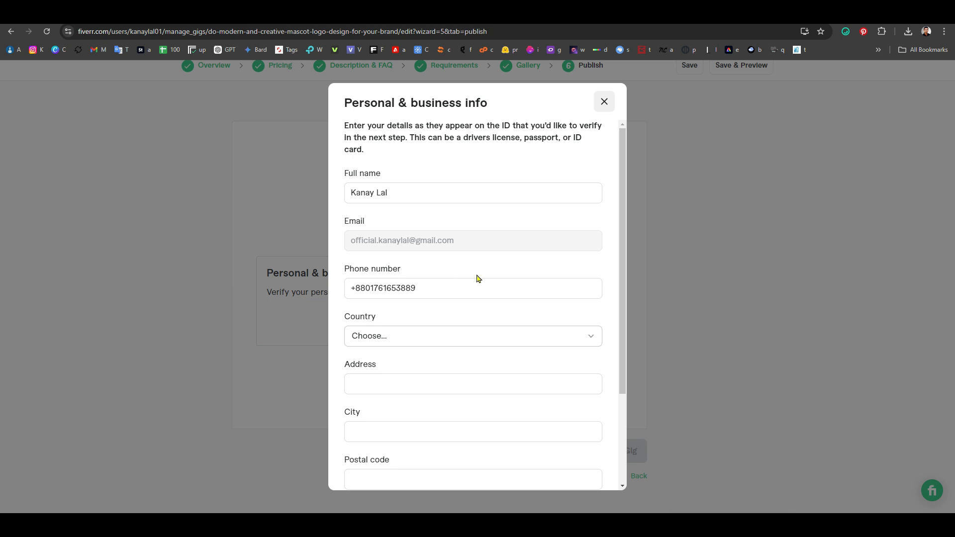
scroll(450, 276, down, 2)
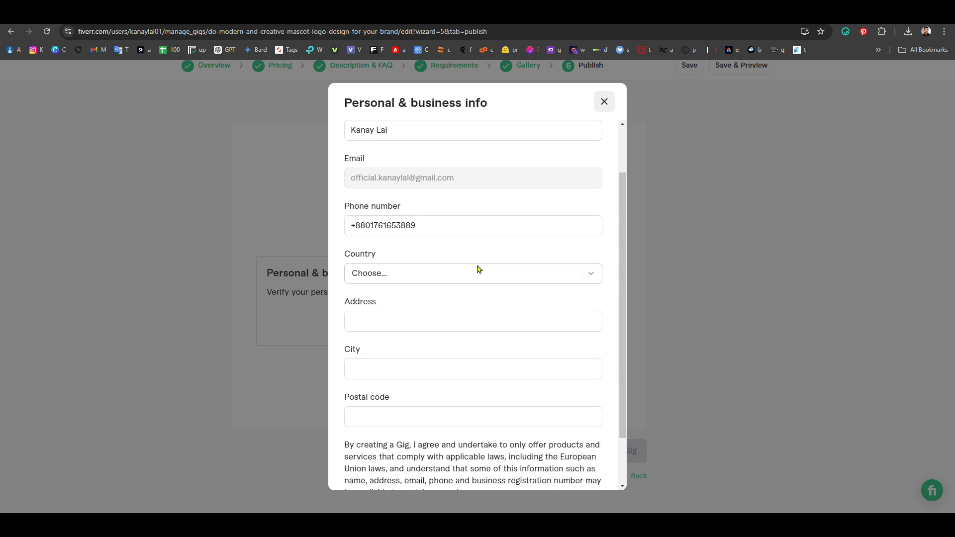
Step: Choose Bangladesh as the country in the personal details form
click(431, 188)
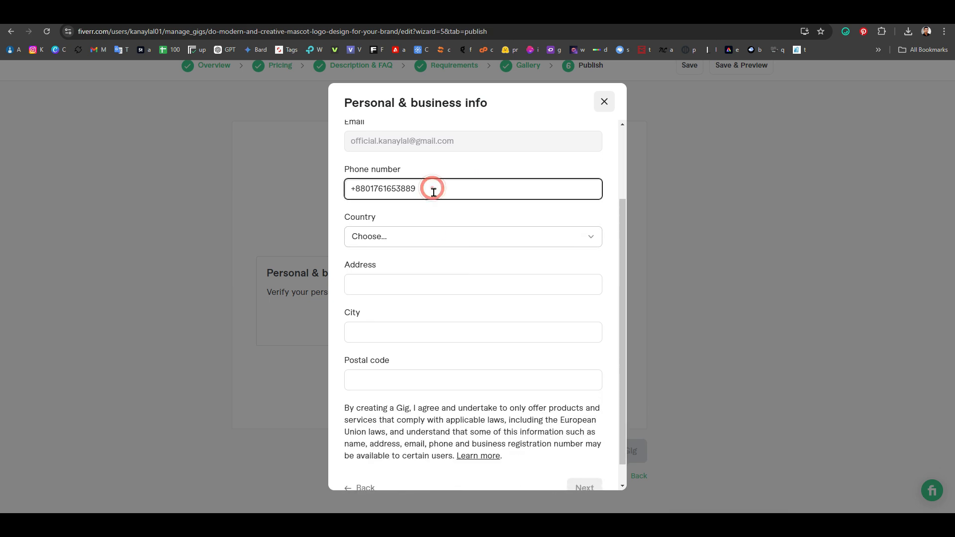
click(412, 244)
scroll(400, 342, down, 5)
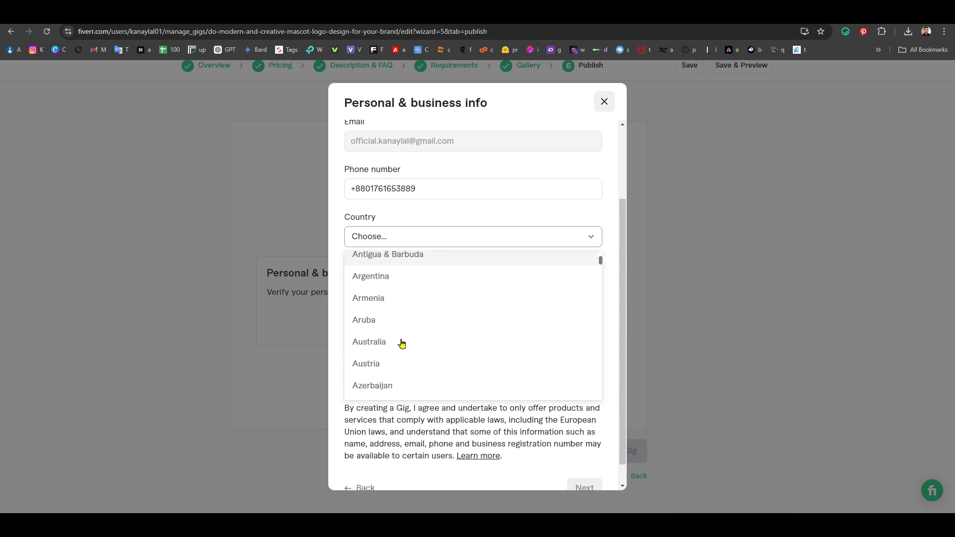
scroll(404, 344, down, 2)
click(394, 313)
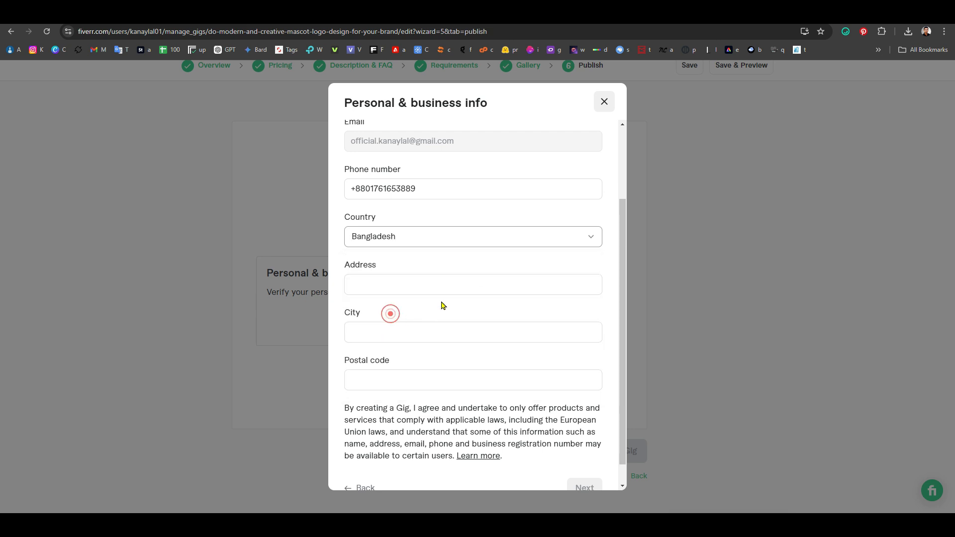
Step: Fill in the full name, phone number, address, city and postal code from the browser's saved contact details, and dismiss the open country list
click(394, 285)
click(451, 315)
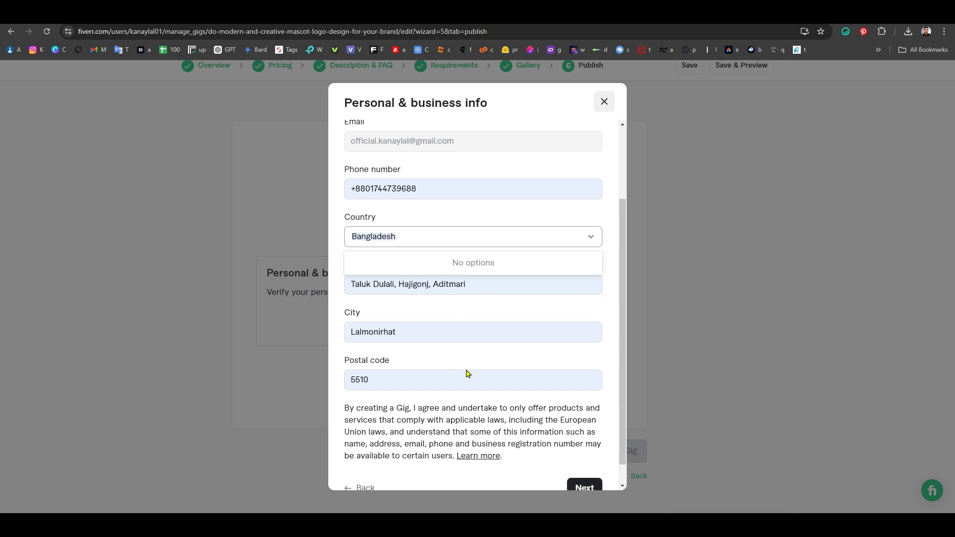
scroll(465, 373, down, 1)
scroll(467, 365, up, 3)
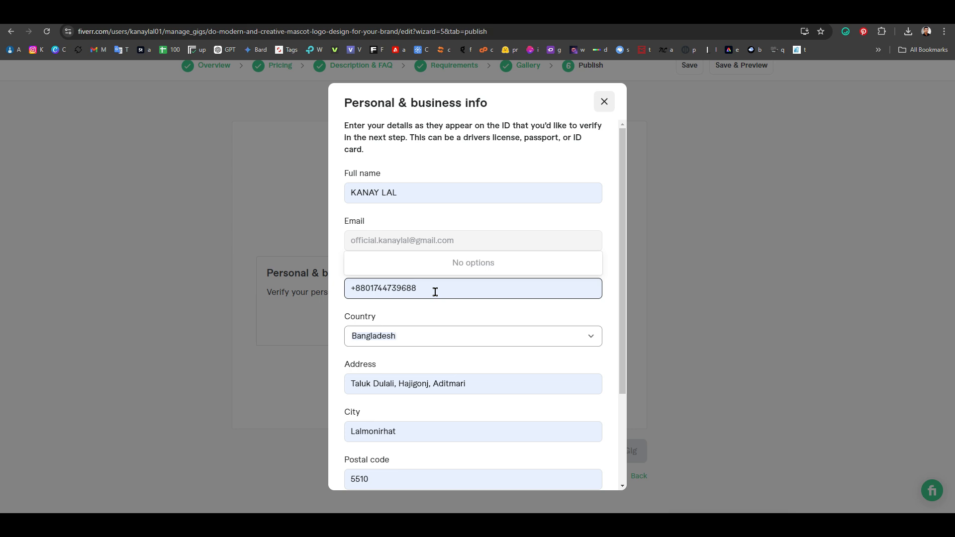
click(442, 319)
Step: Check the filled-in personal details against the form's requirements and try to submit them
scroll(443, 322, down, 2)
scroll(443, 322, up, 2)
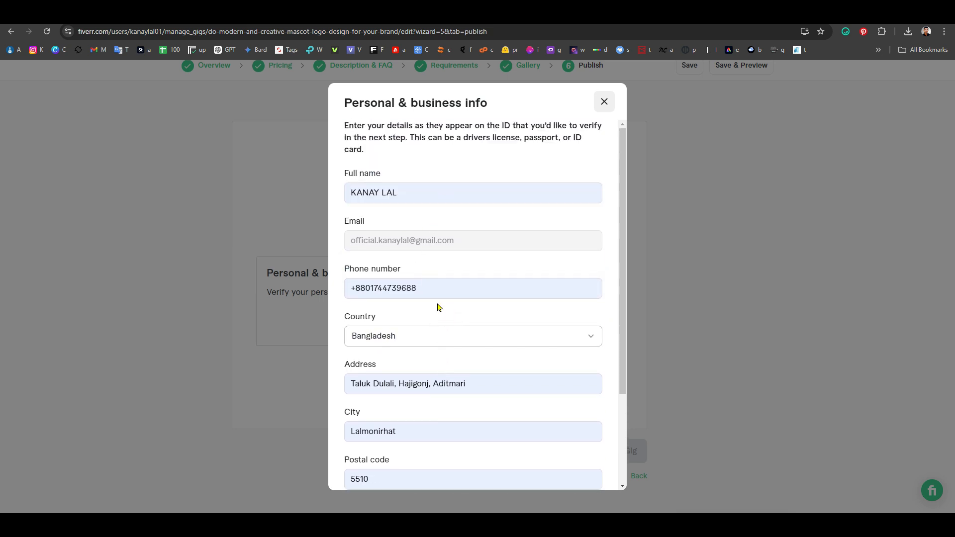
scroll(426, 312, down, 2)
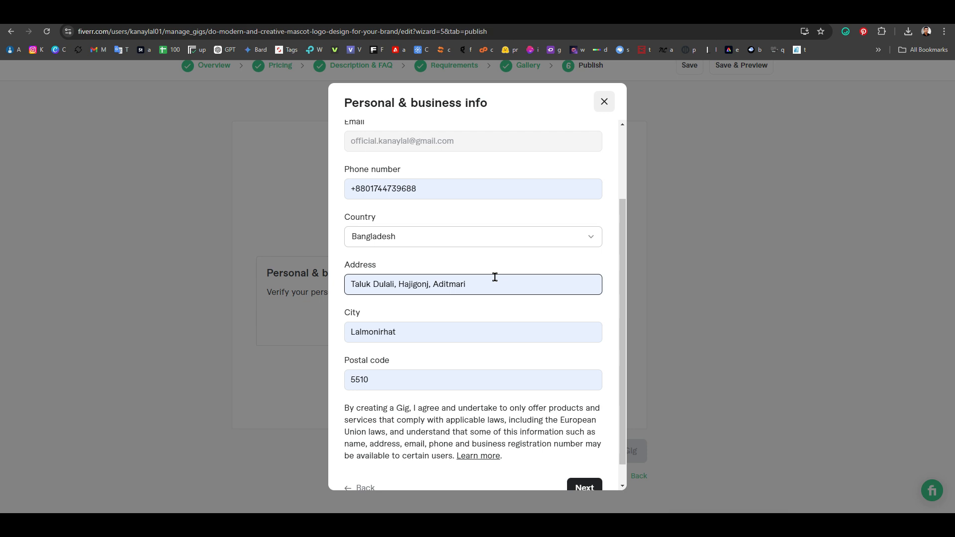
scroll(495, 276, down, 1)
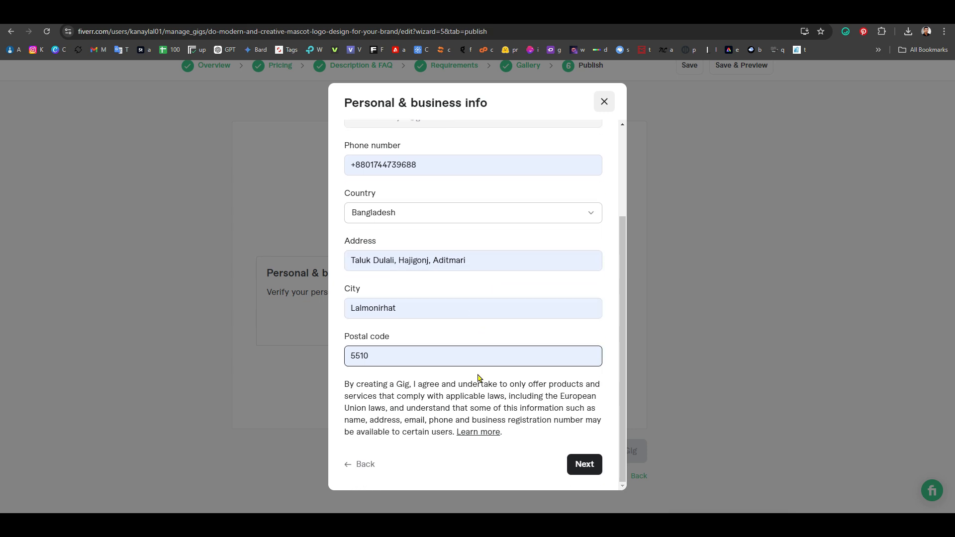
click(591, 470)
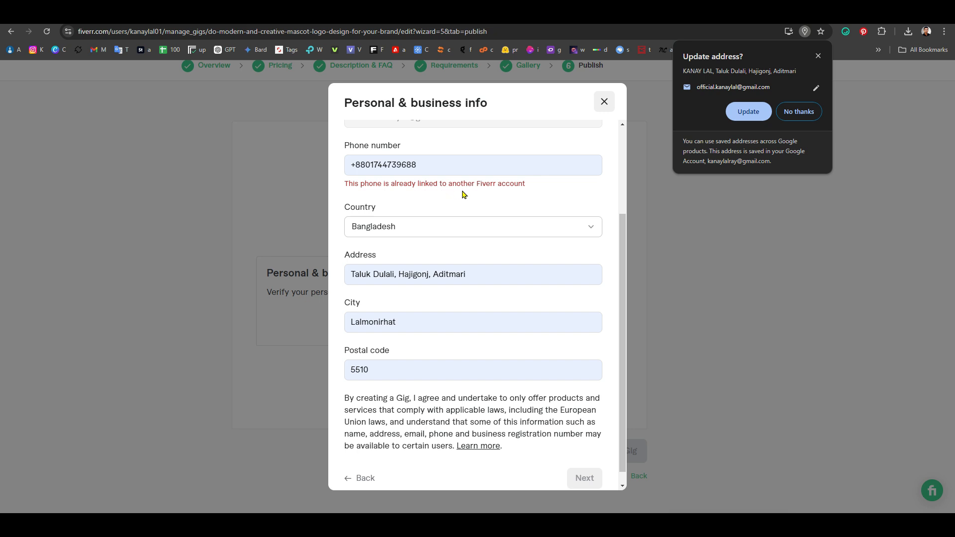
Step: Clear the phone number in the personal details form so a different one can be entered
scroll(497, 194, up, 2)
click(435, 268)
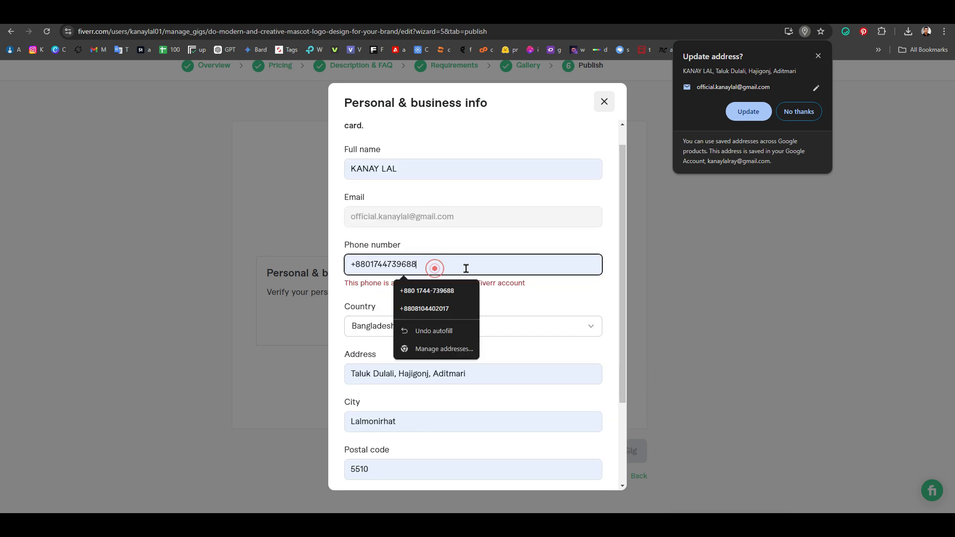
triple_click(462, 268)
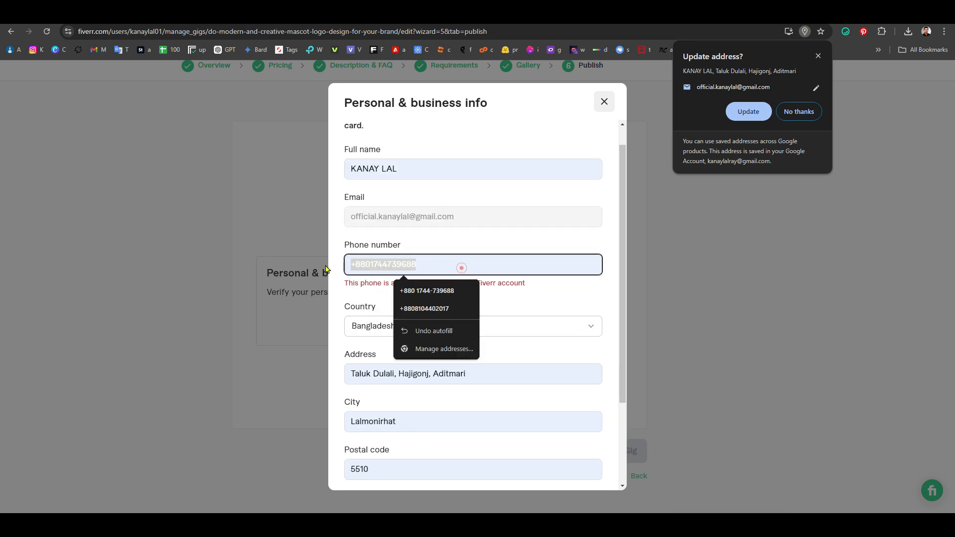
key(BackSpace)
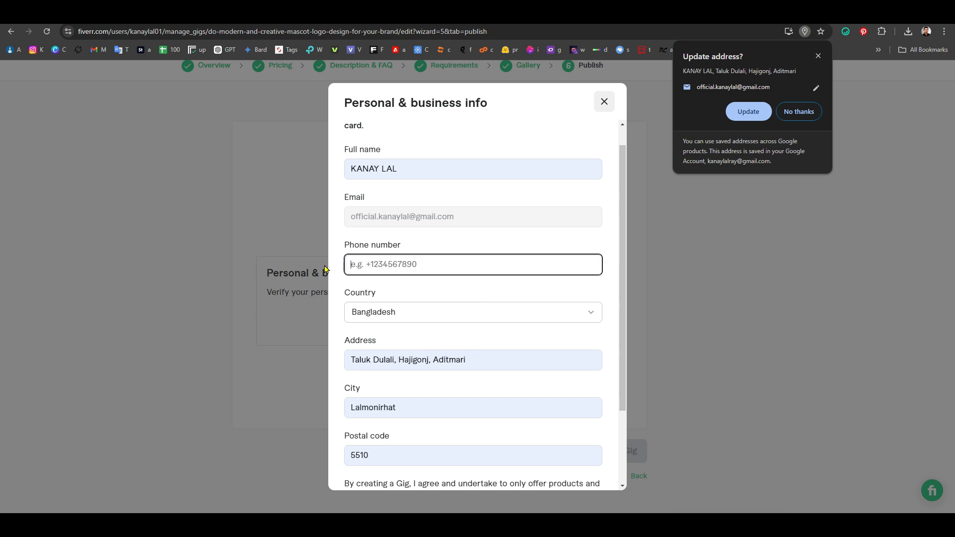